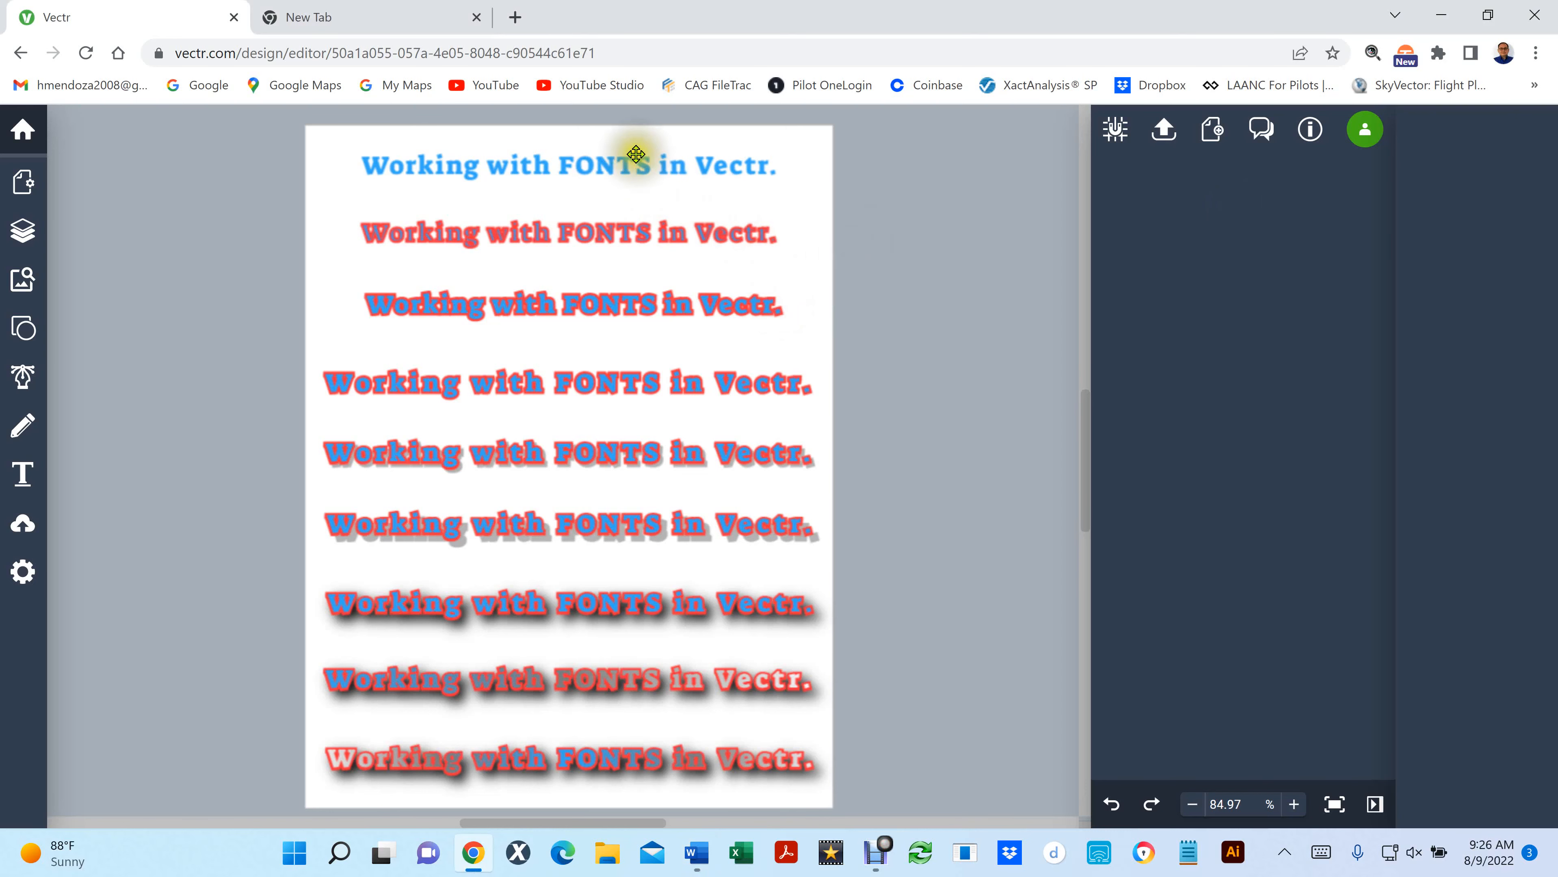
- Inspect the text properties of the plain blue "Working with FONTS in Vectr." line at the head of the page
scroll(627, 161, "up", 1)
scroll(628, 161, "up", 6)
left_click(471, 164)
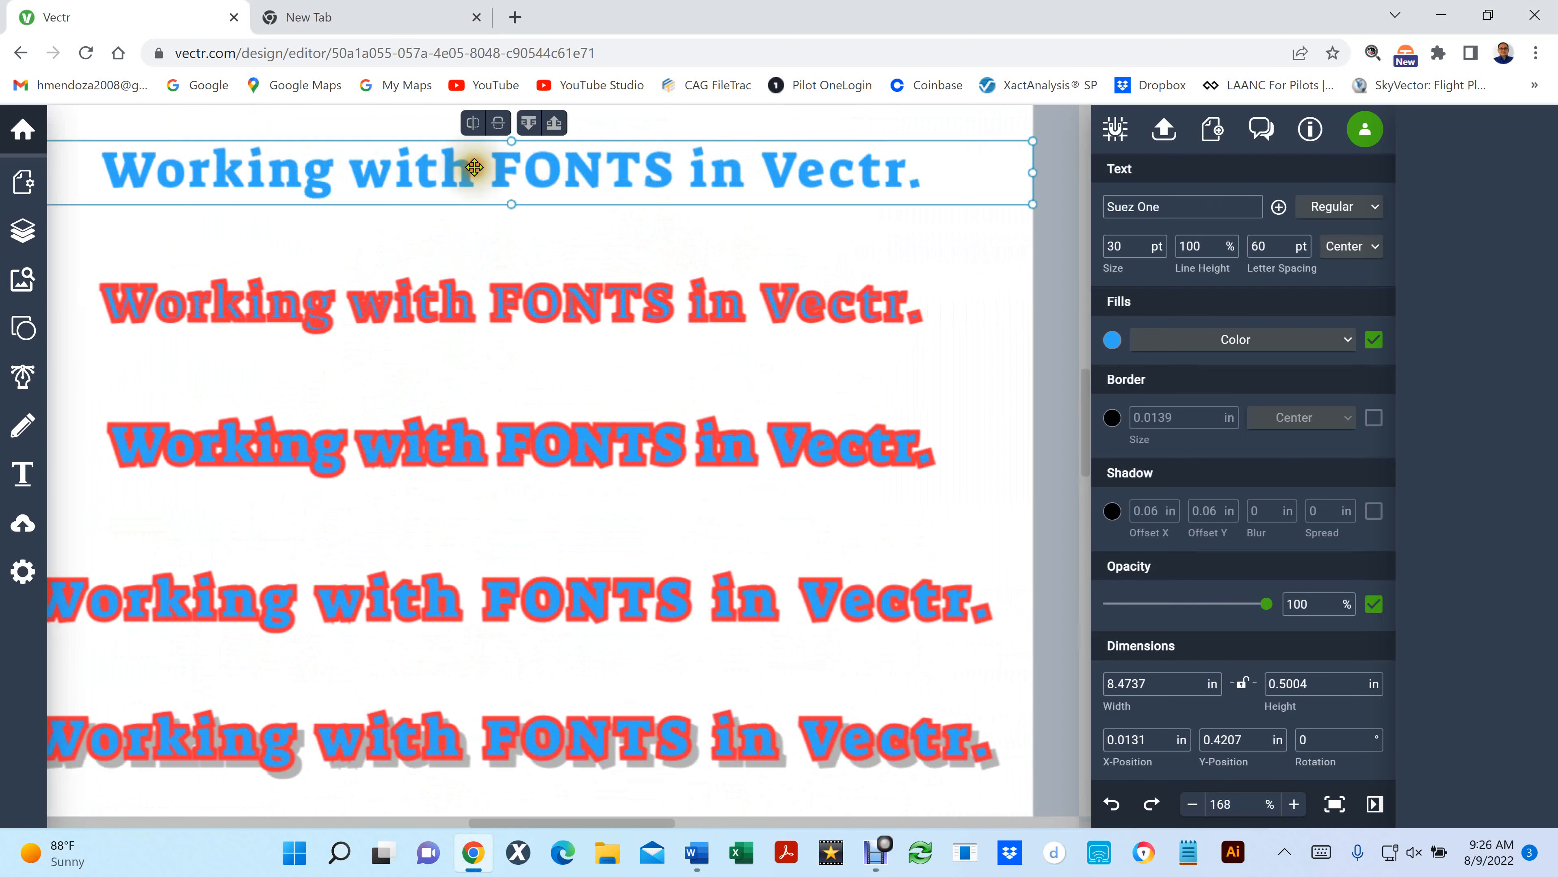
scroll(475, 167, "down", 3)
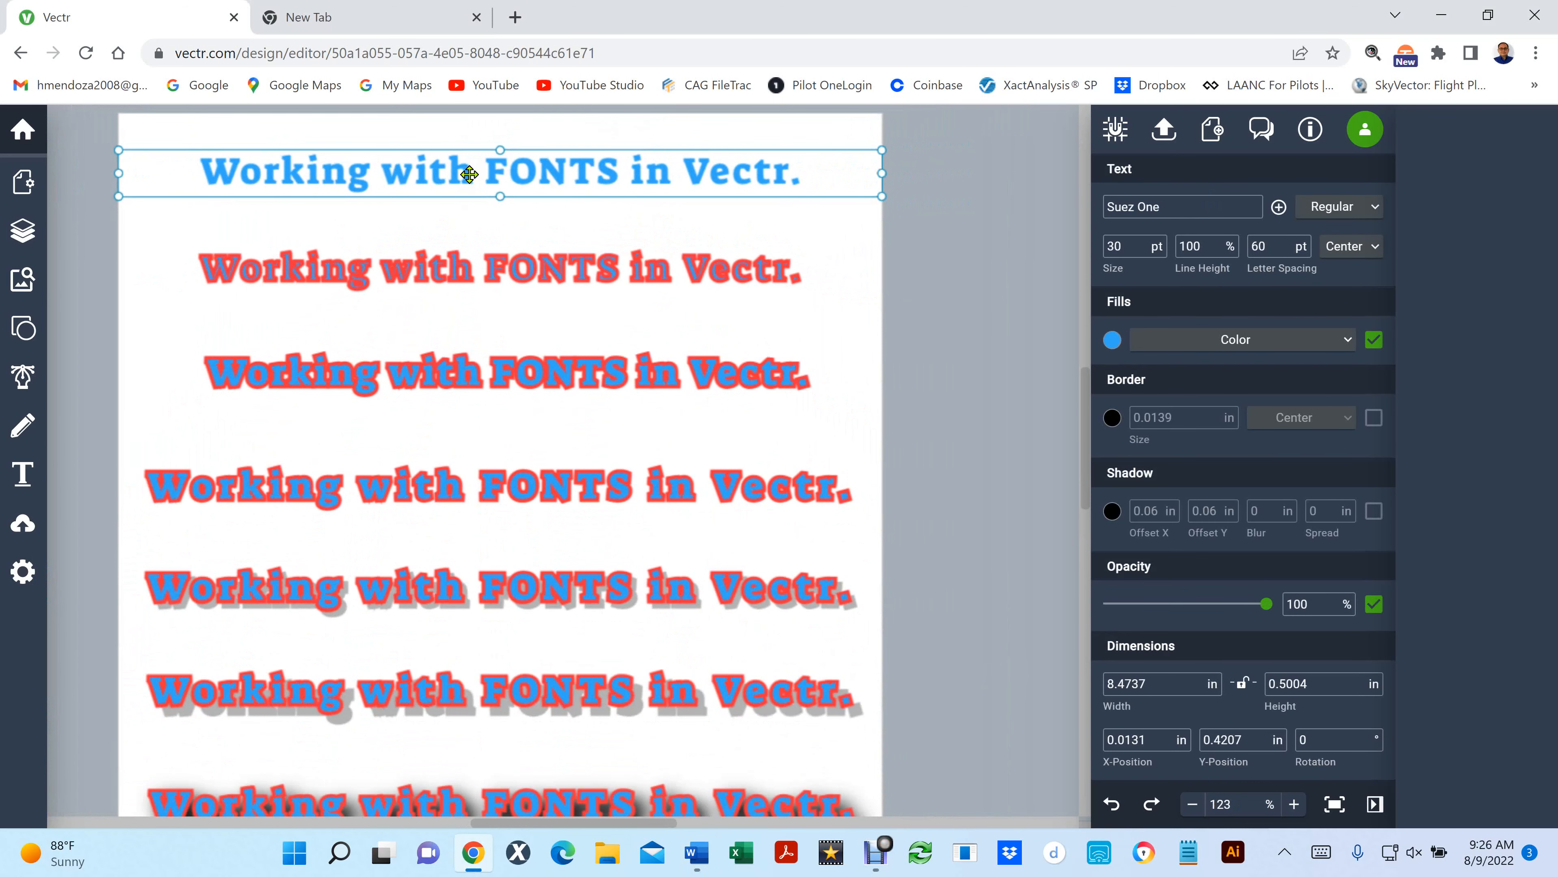
left_click(908, 360)
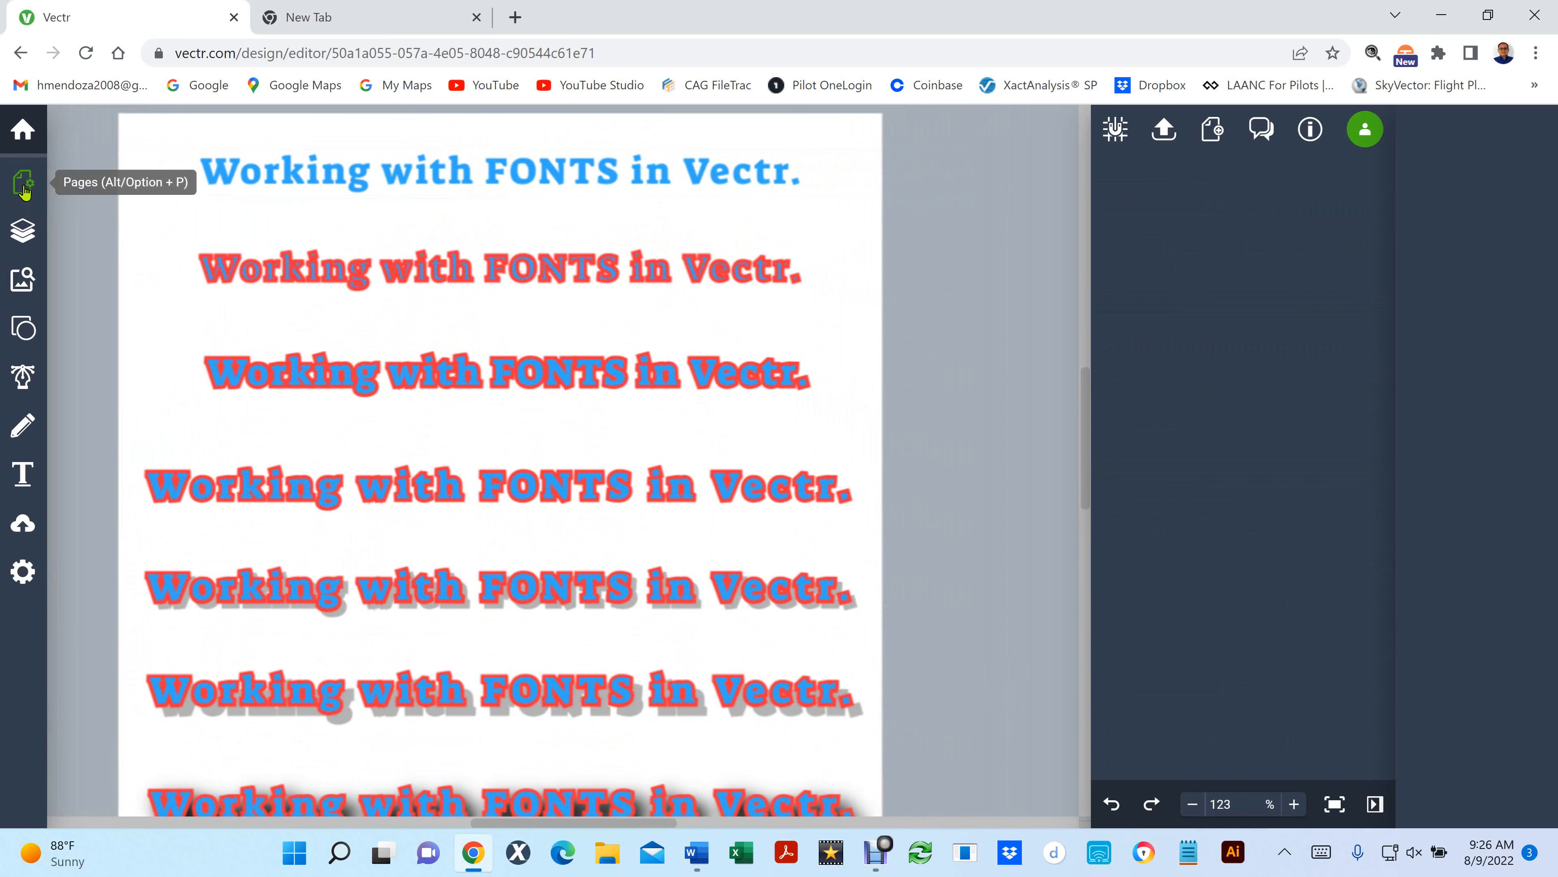
- Create a new untitled artwork using the Custom Size preset of 640 by 640 px
left_click(18, 131)
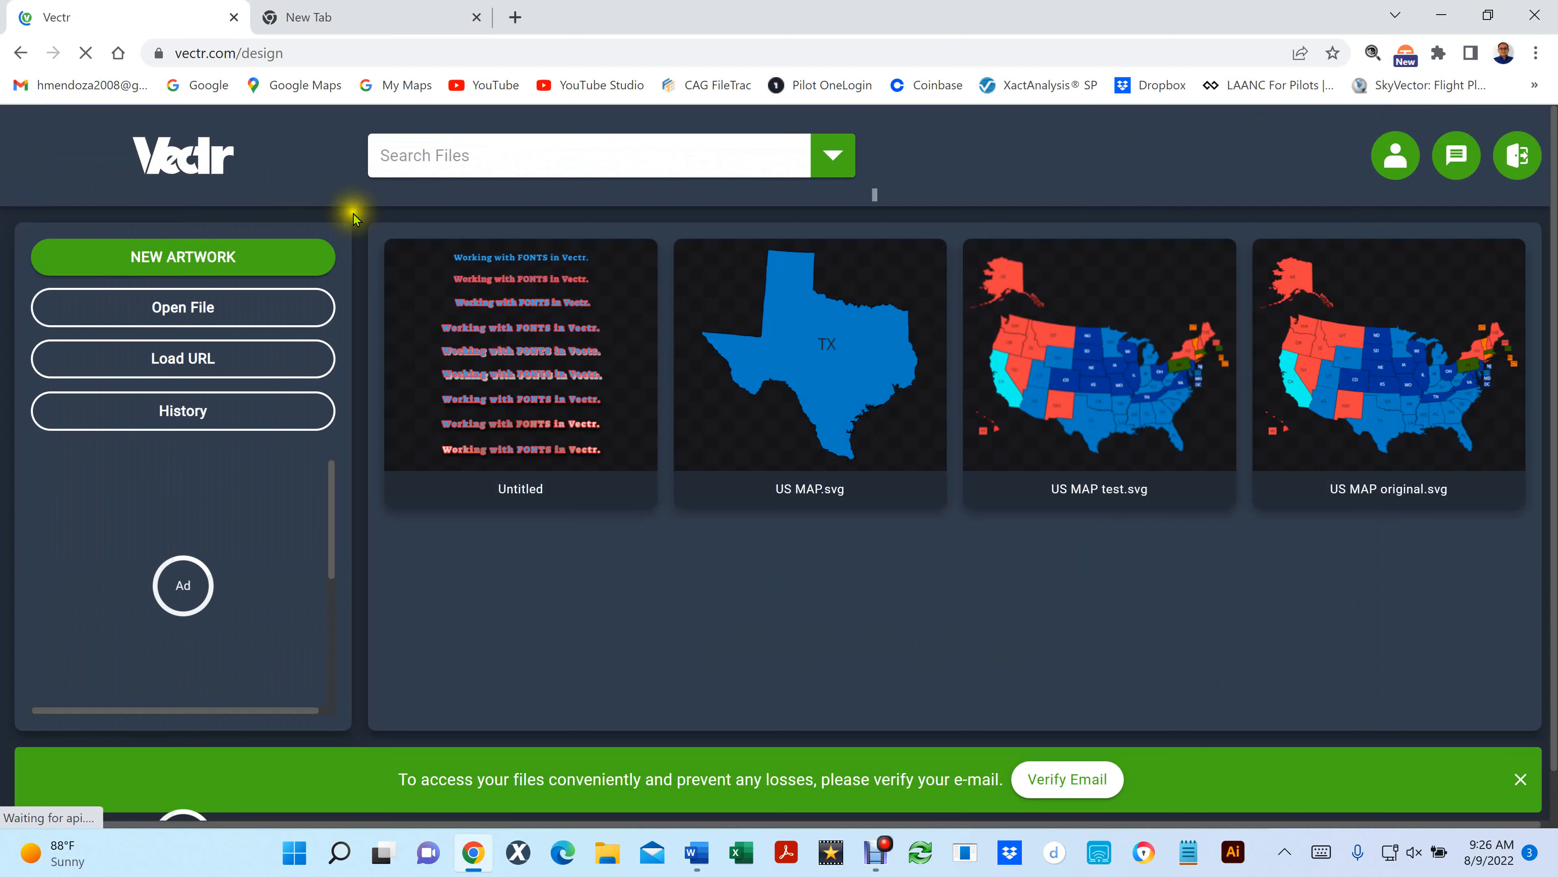
left_click(202, 253)
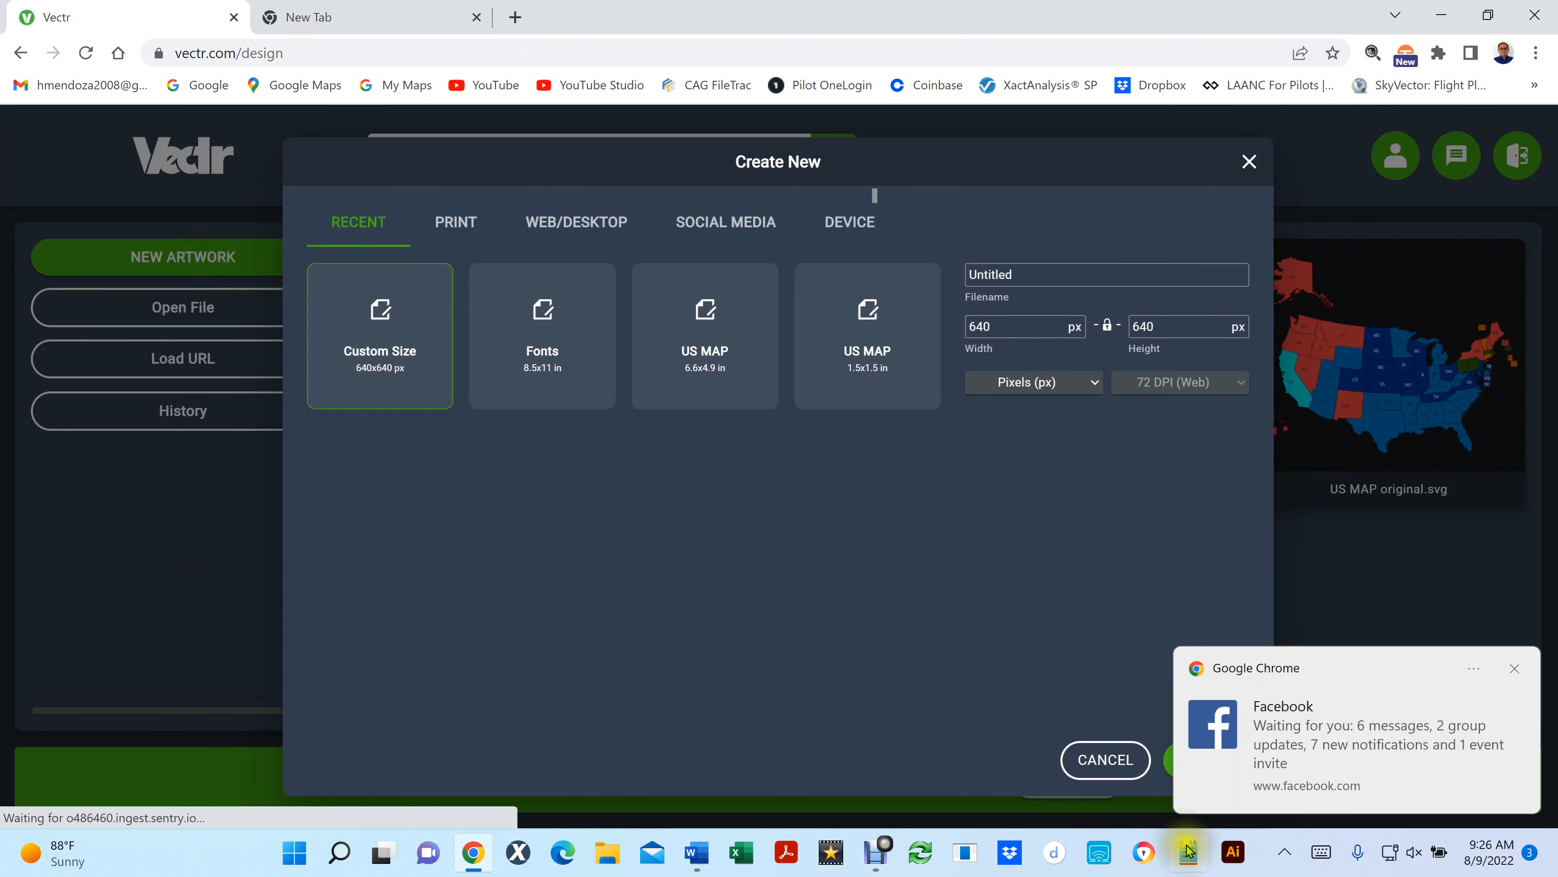
left_click(1516, 671)
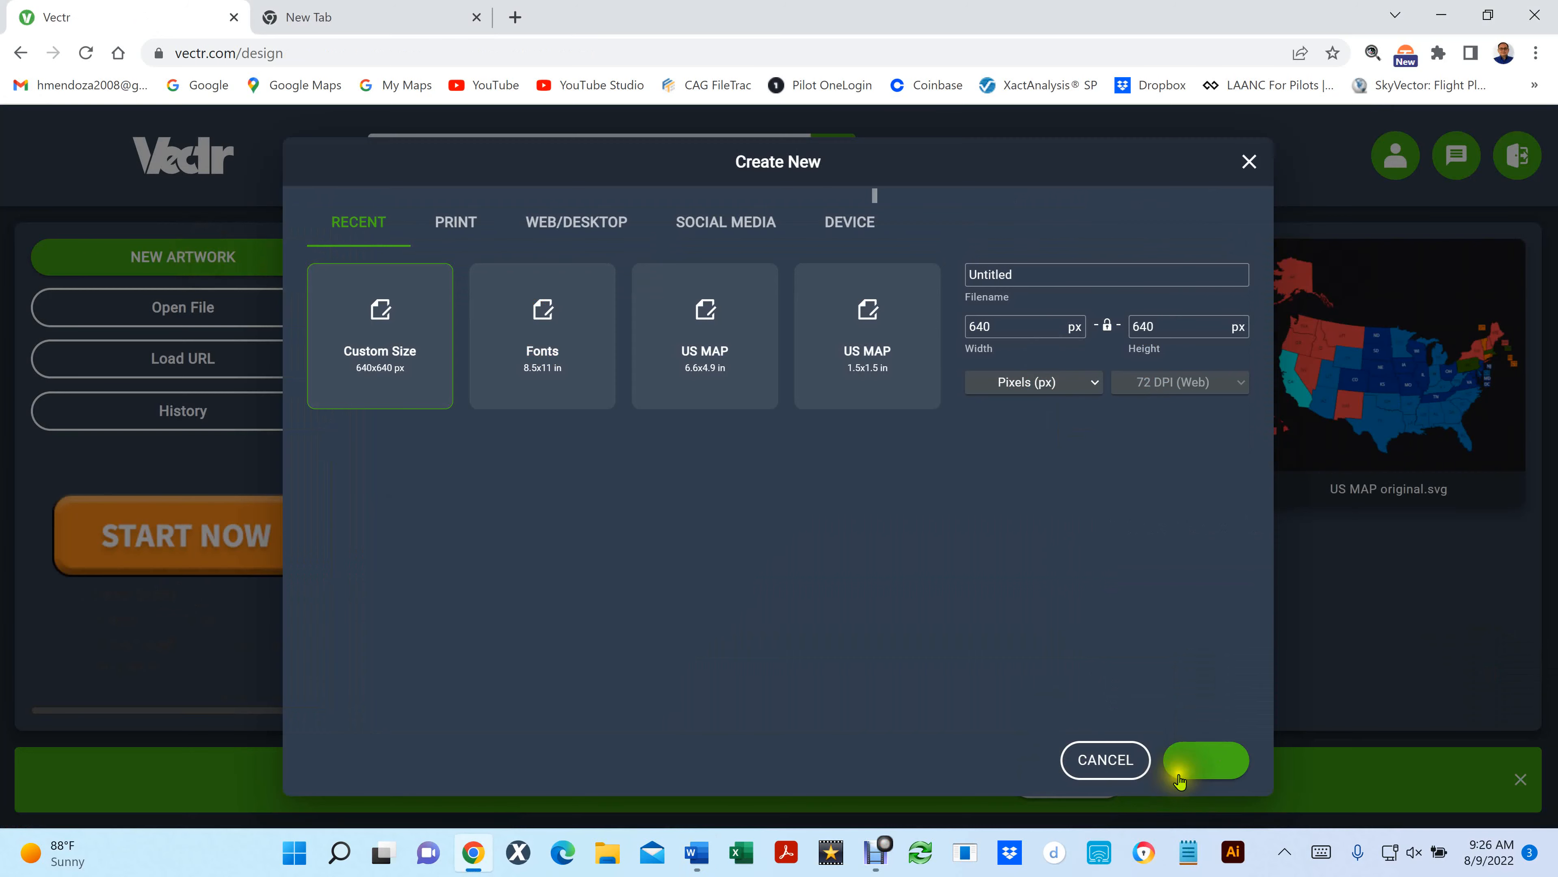
left_click(1195, 768)
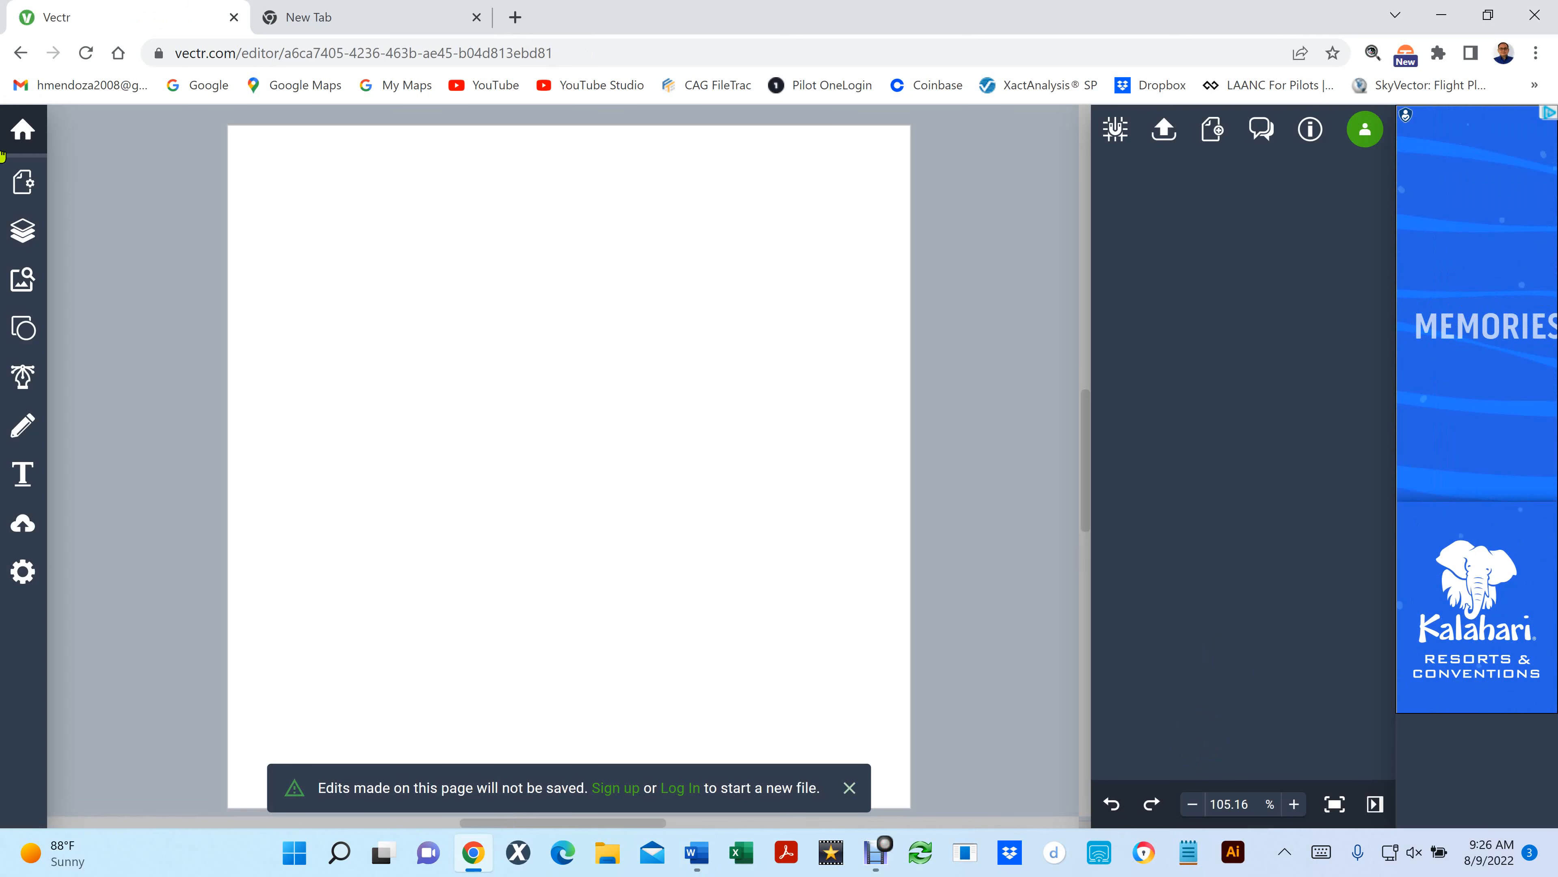
- Add a text object near the page's upper-left corner and paste in the paragraph beginning "You can change the fill color in the font"
left_click(20, 473)
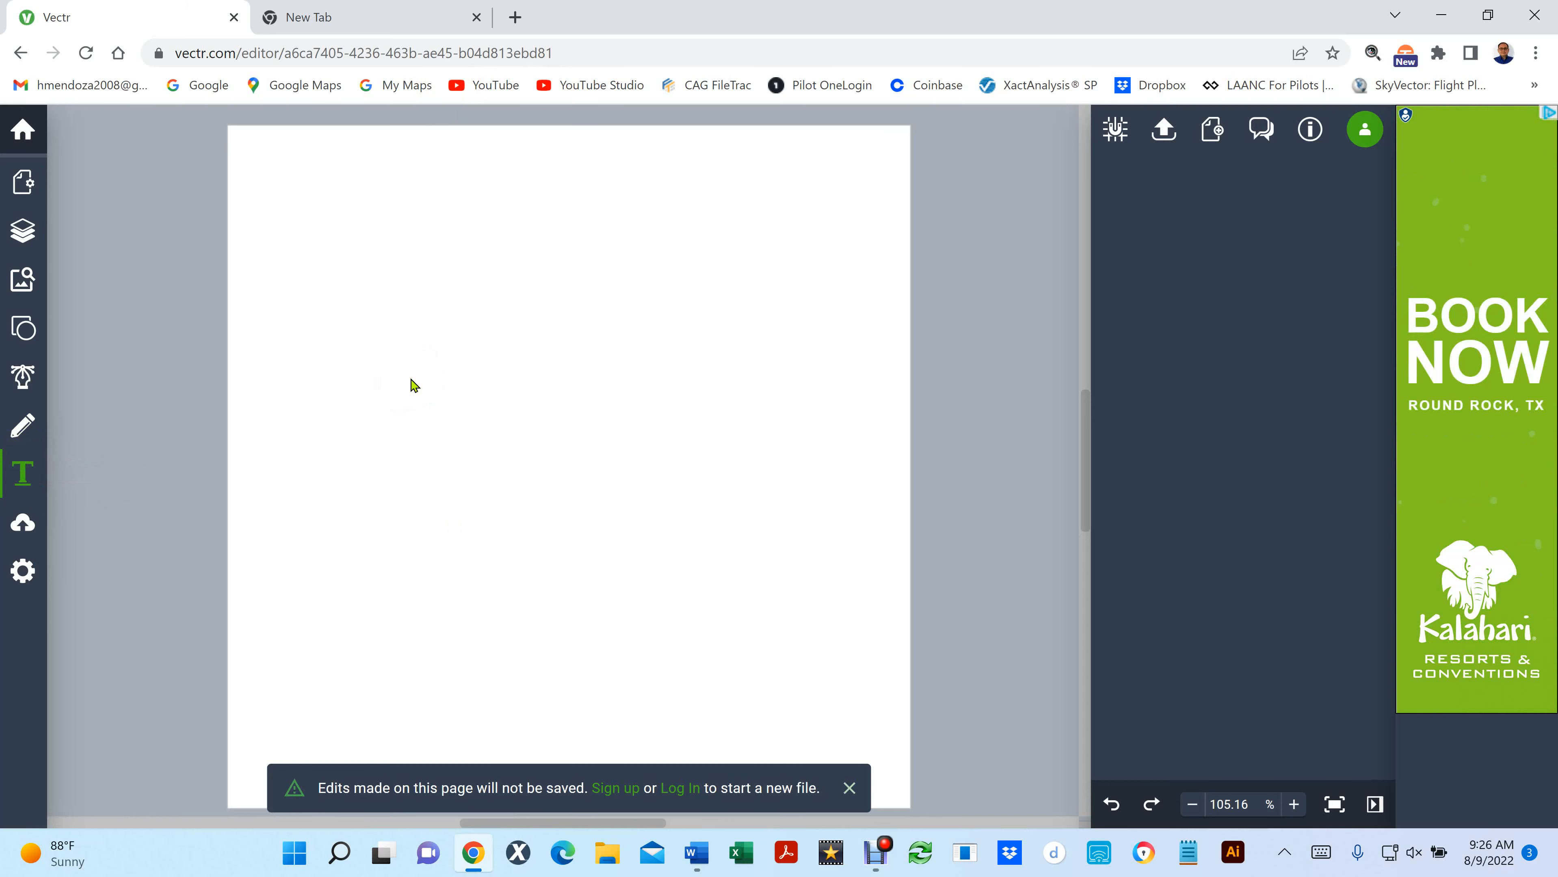
left_click(354, 208)
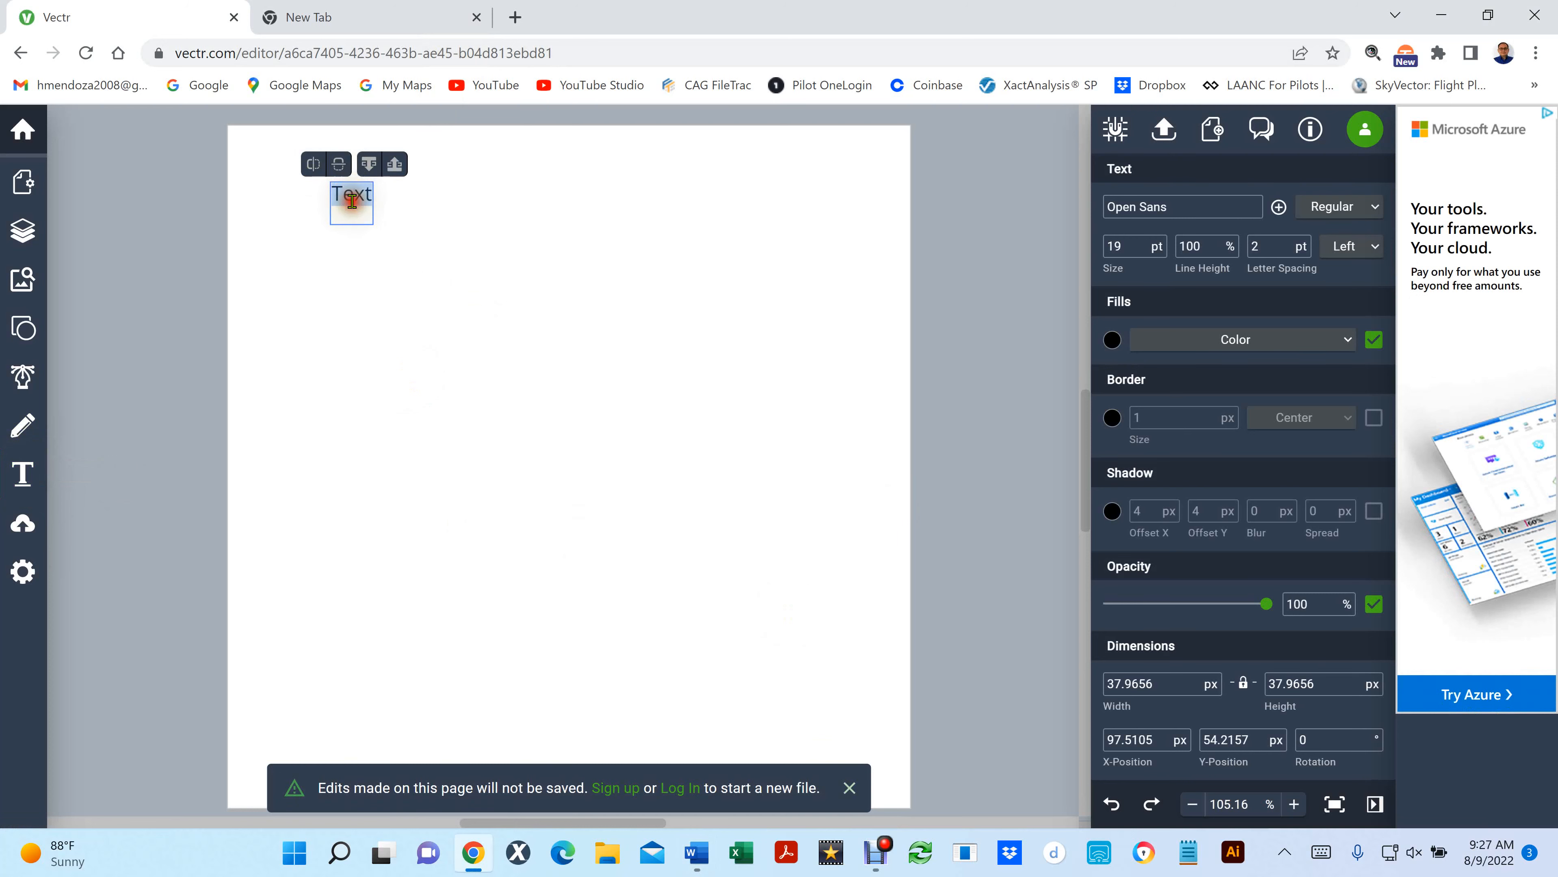
left_click(392, 238)
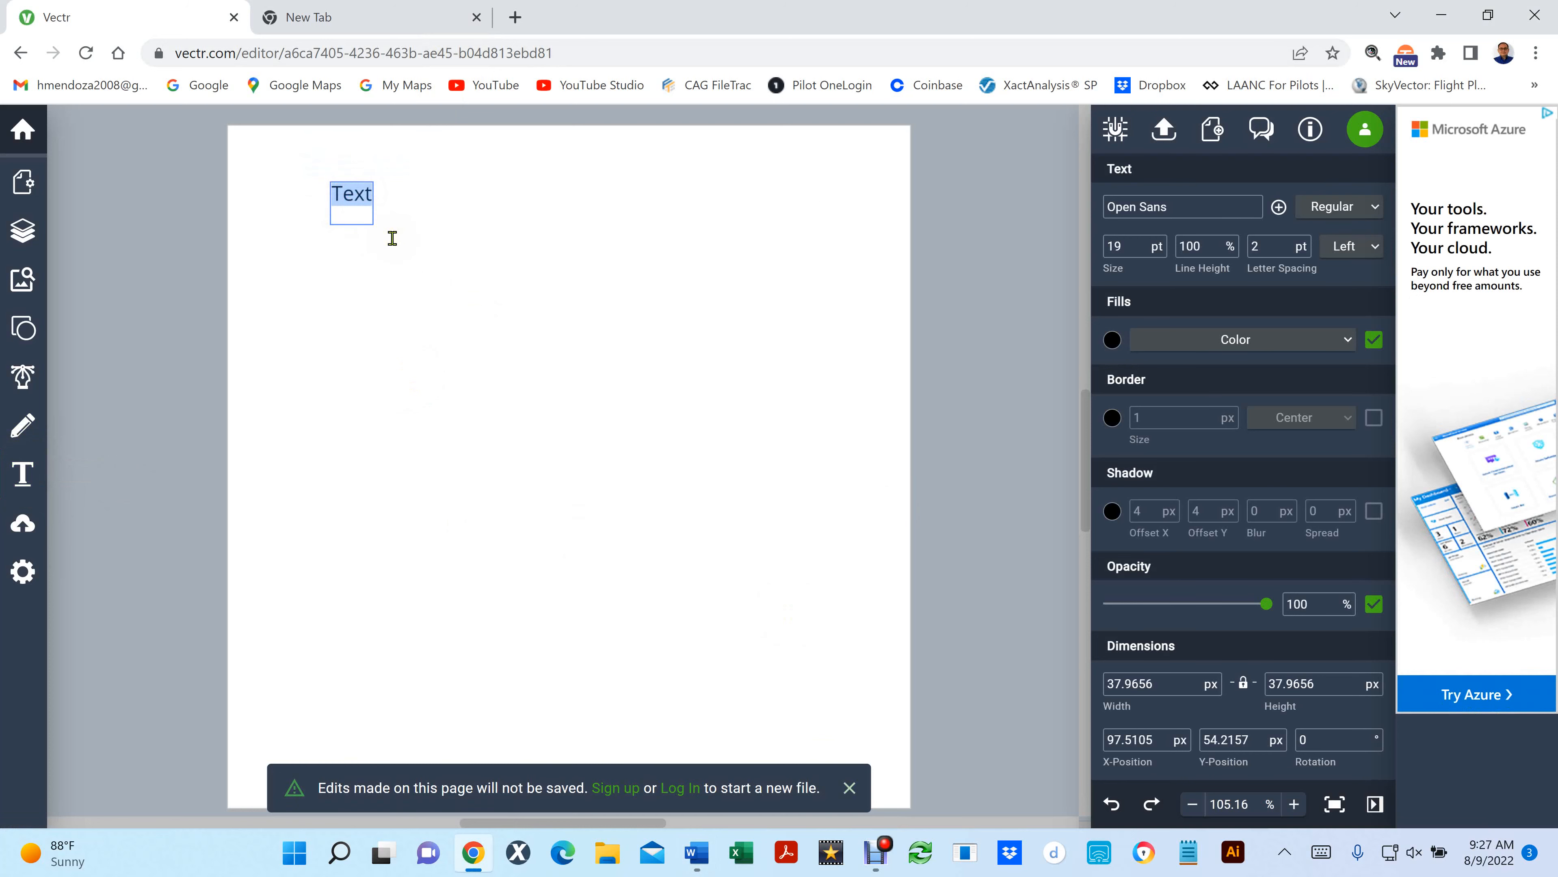
key("ctrl+v")
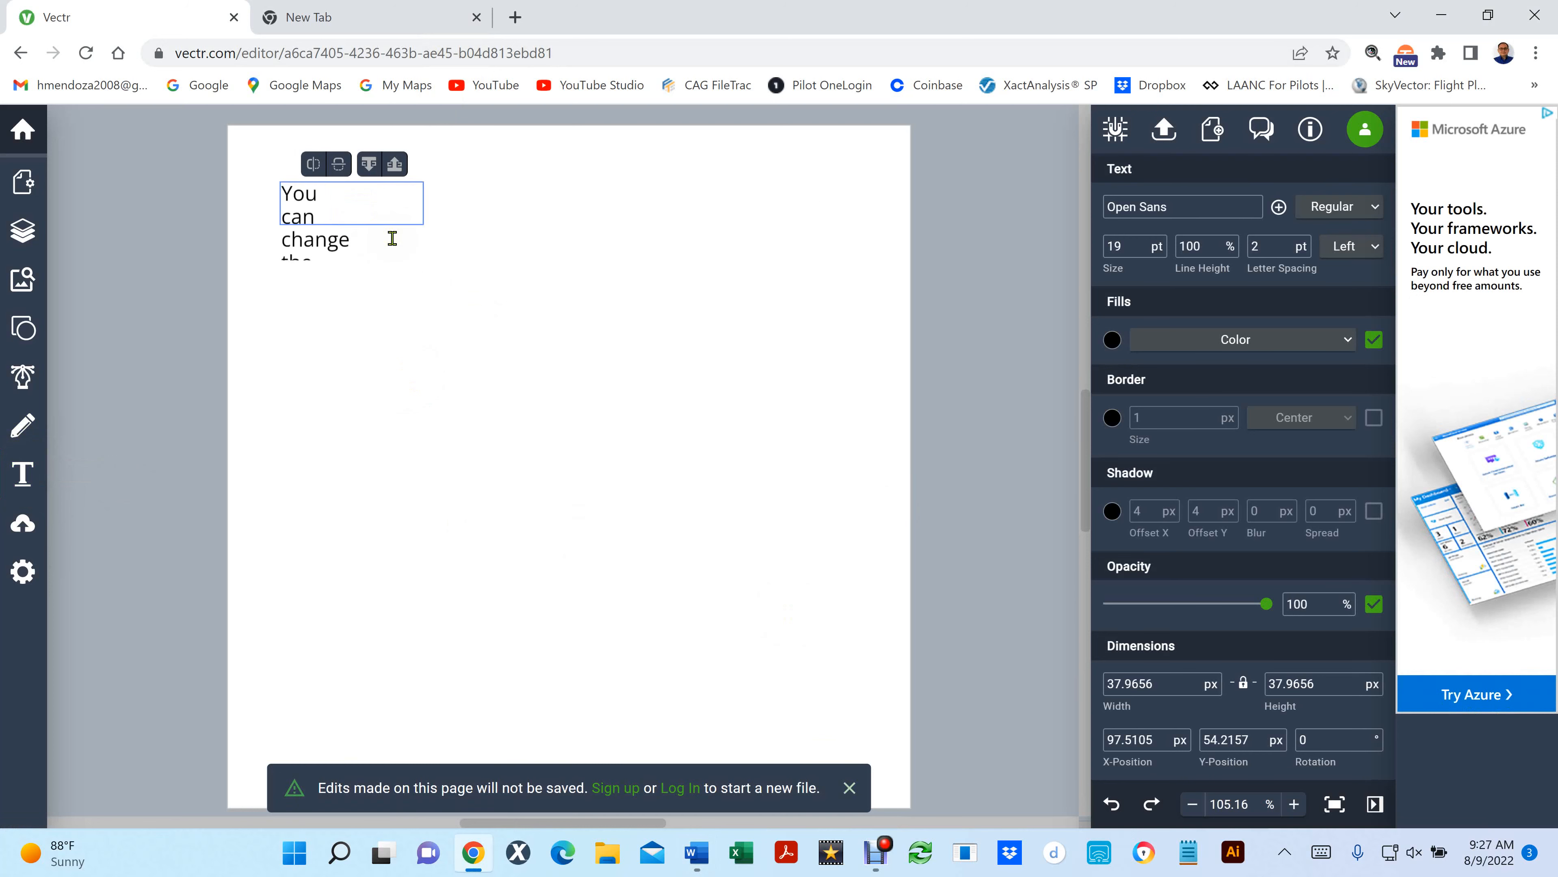
left_click(978, 534)
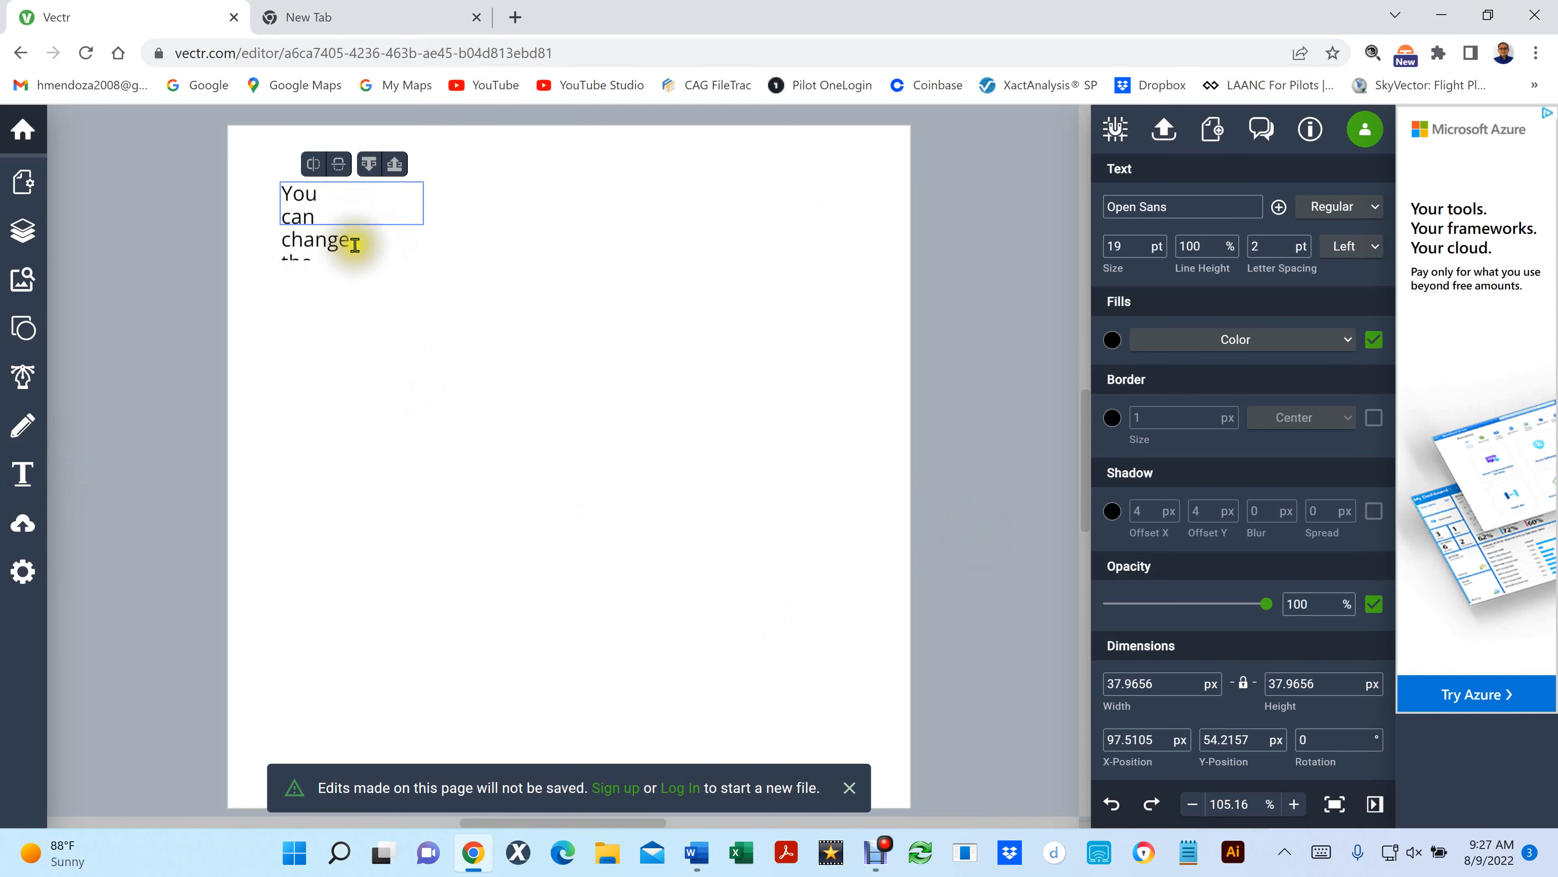
left_click(497, 272)
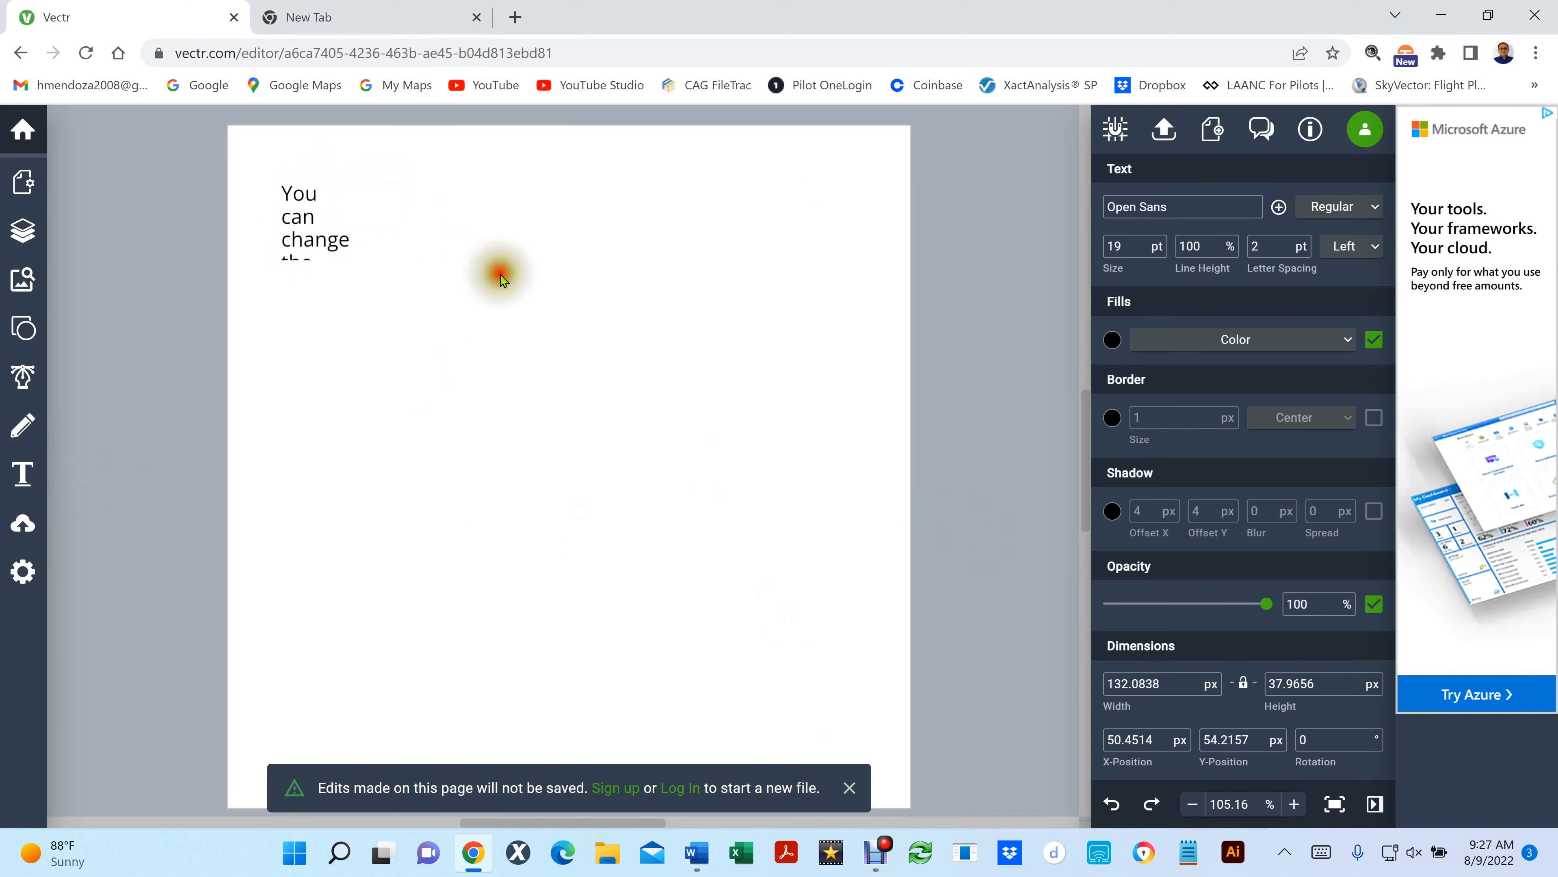
- Try to enlarge the pasted text box from its lower corner, and undo the scaling
left_click(328, 219)
left_click_drag(422, 224, 764, 469)
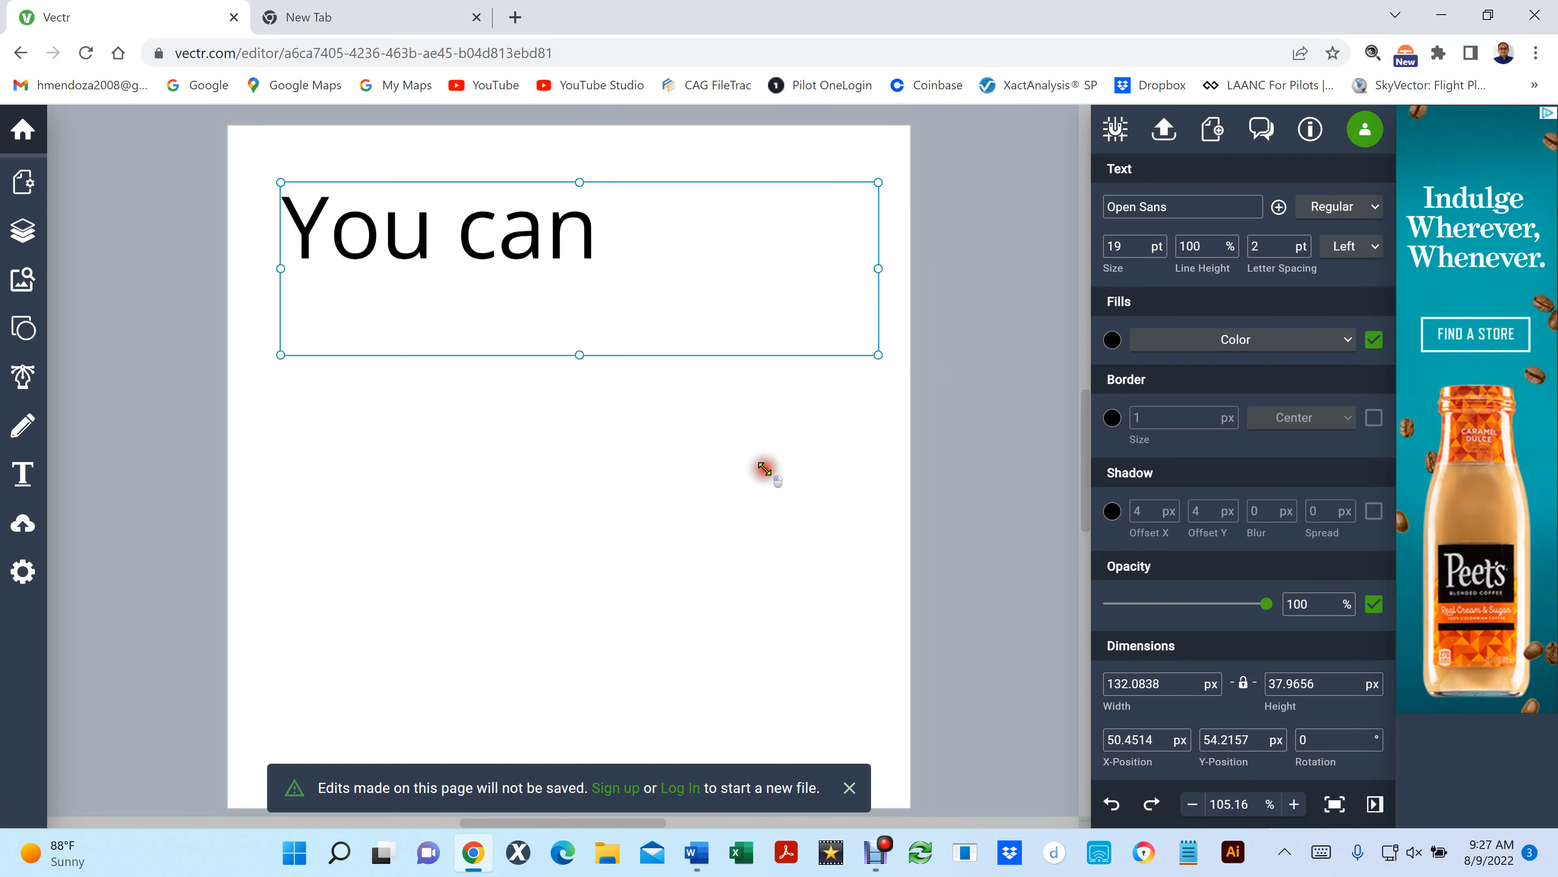
left_click_drag(764, 469, 764, 470)
key("ctrl+z")
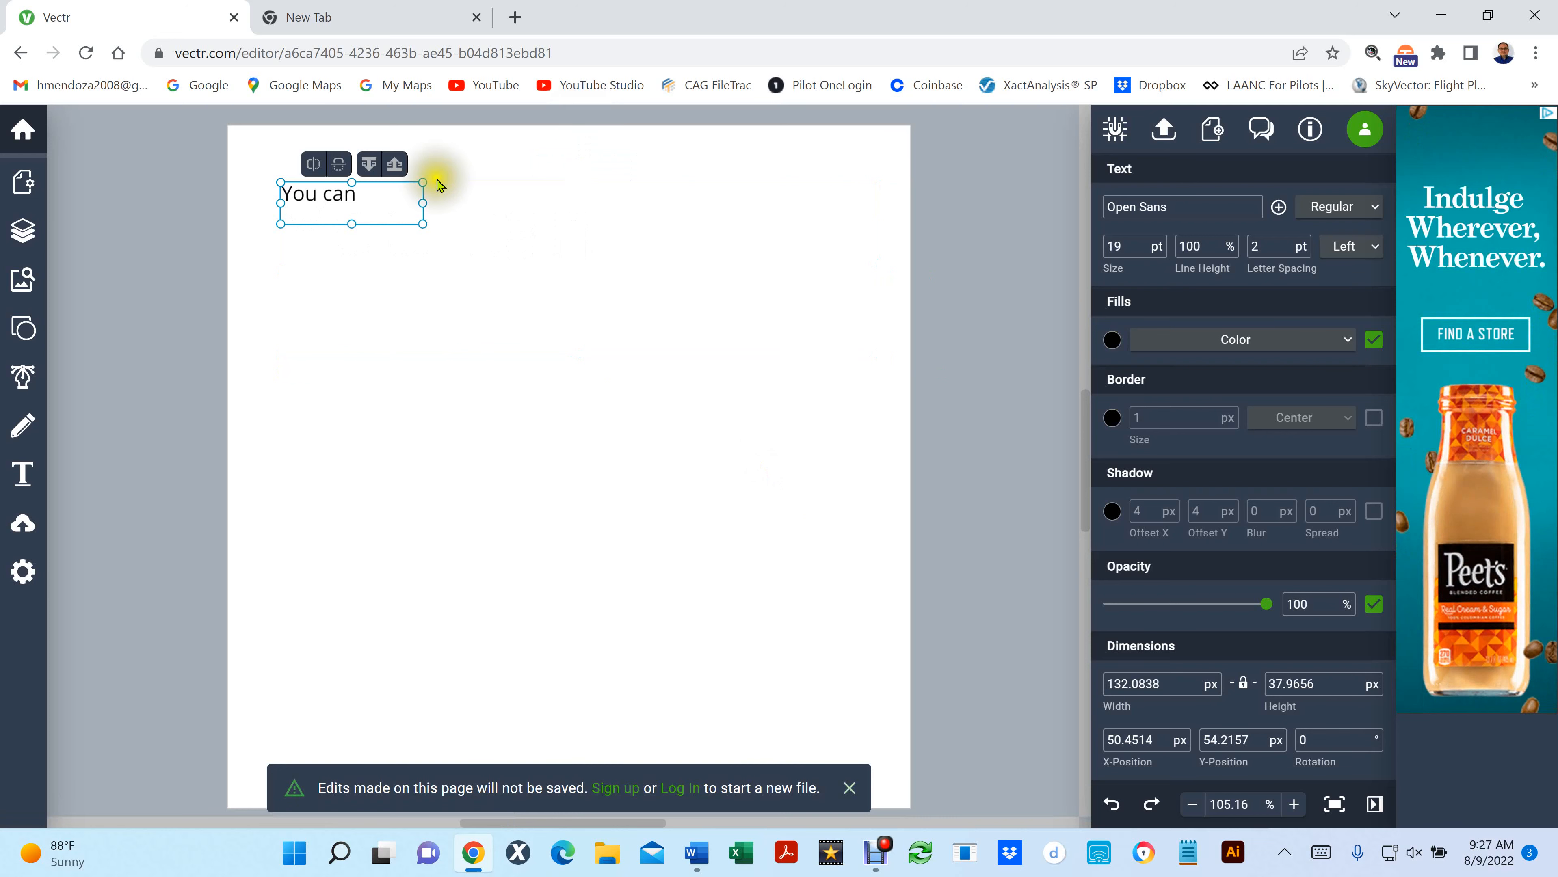
- Resize the text box from its sides to about 299 px wide and 134 px high, and try scaling it from the corner
left_click_drag(422, 202, 872, 201)
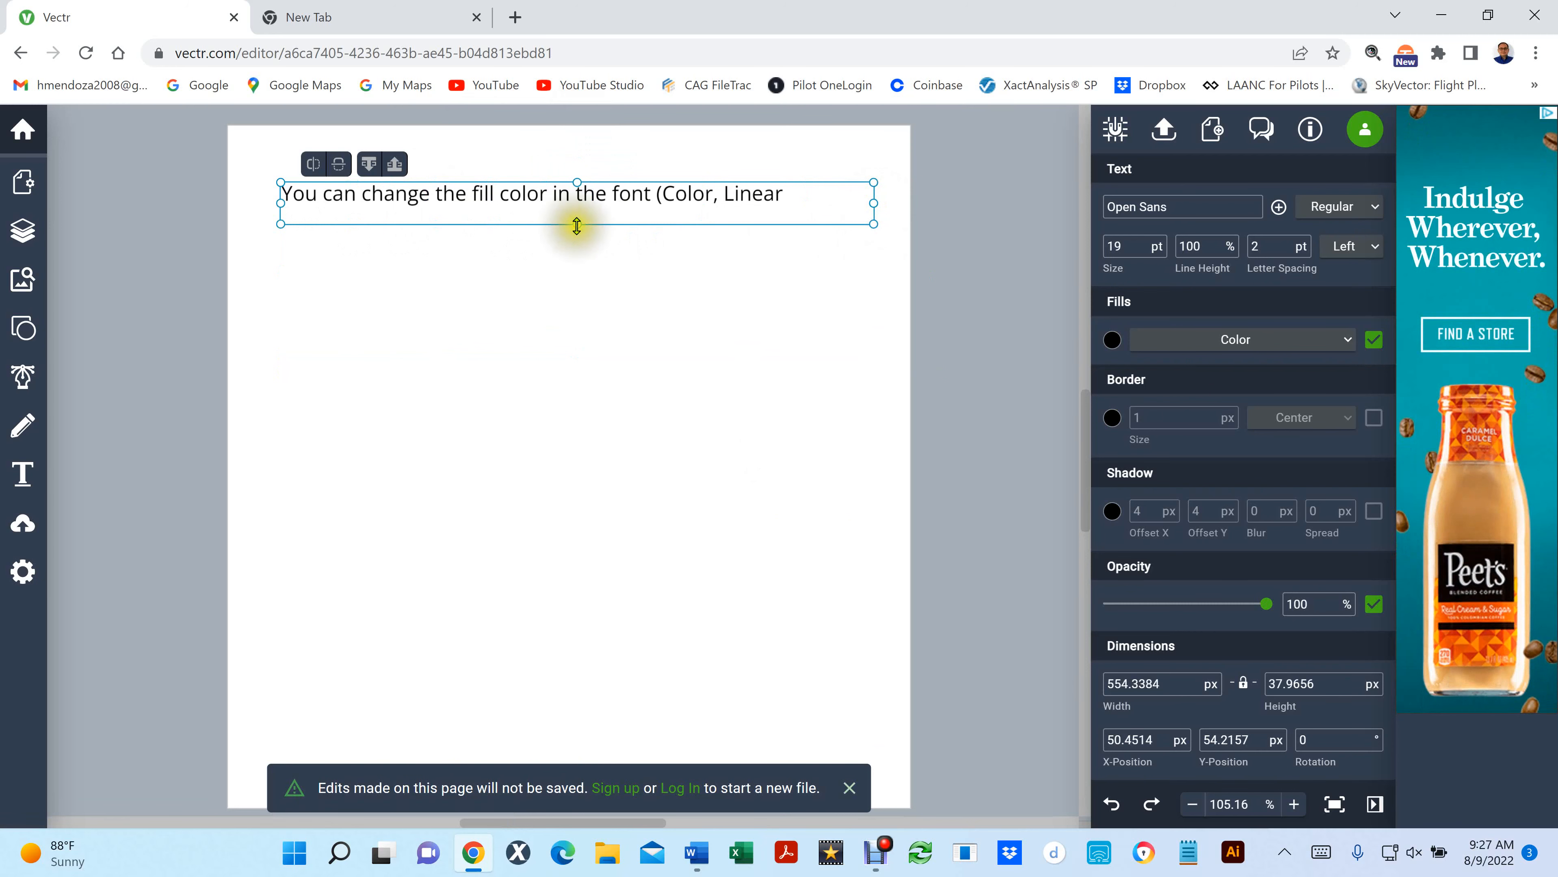
left_click_drag(570, 224, 528, 326)
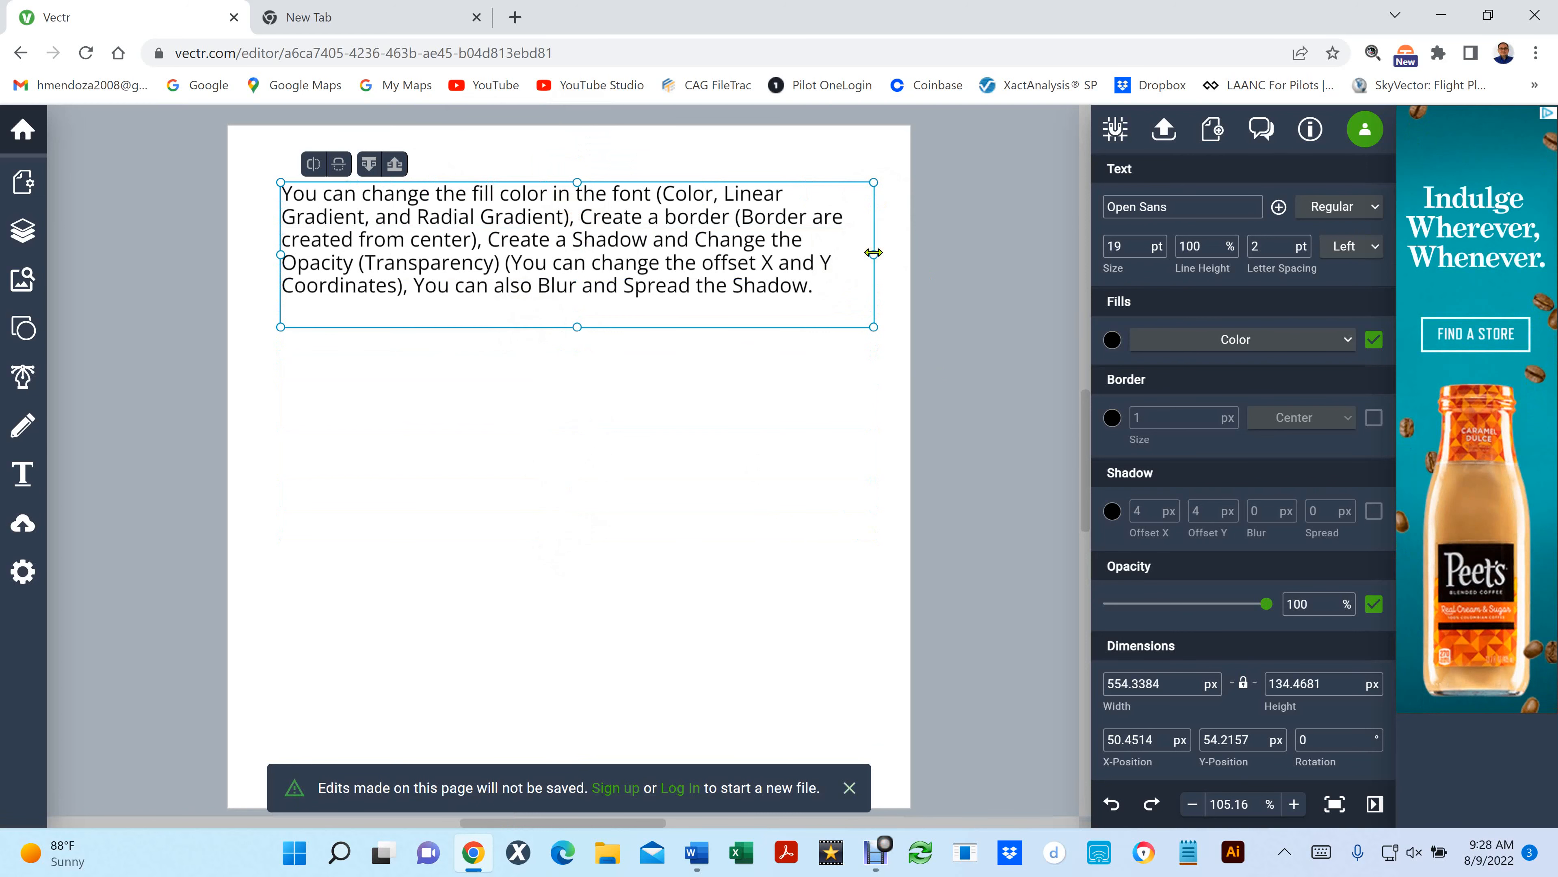
left_click_drag(872, 252, 602, 251)
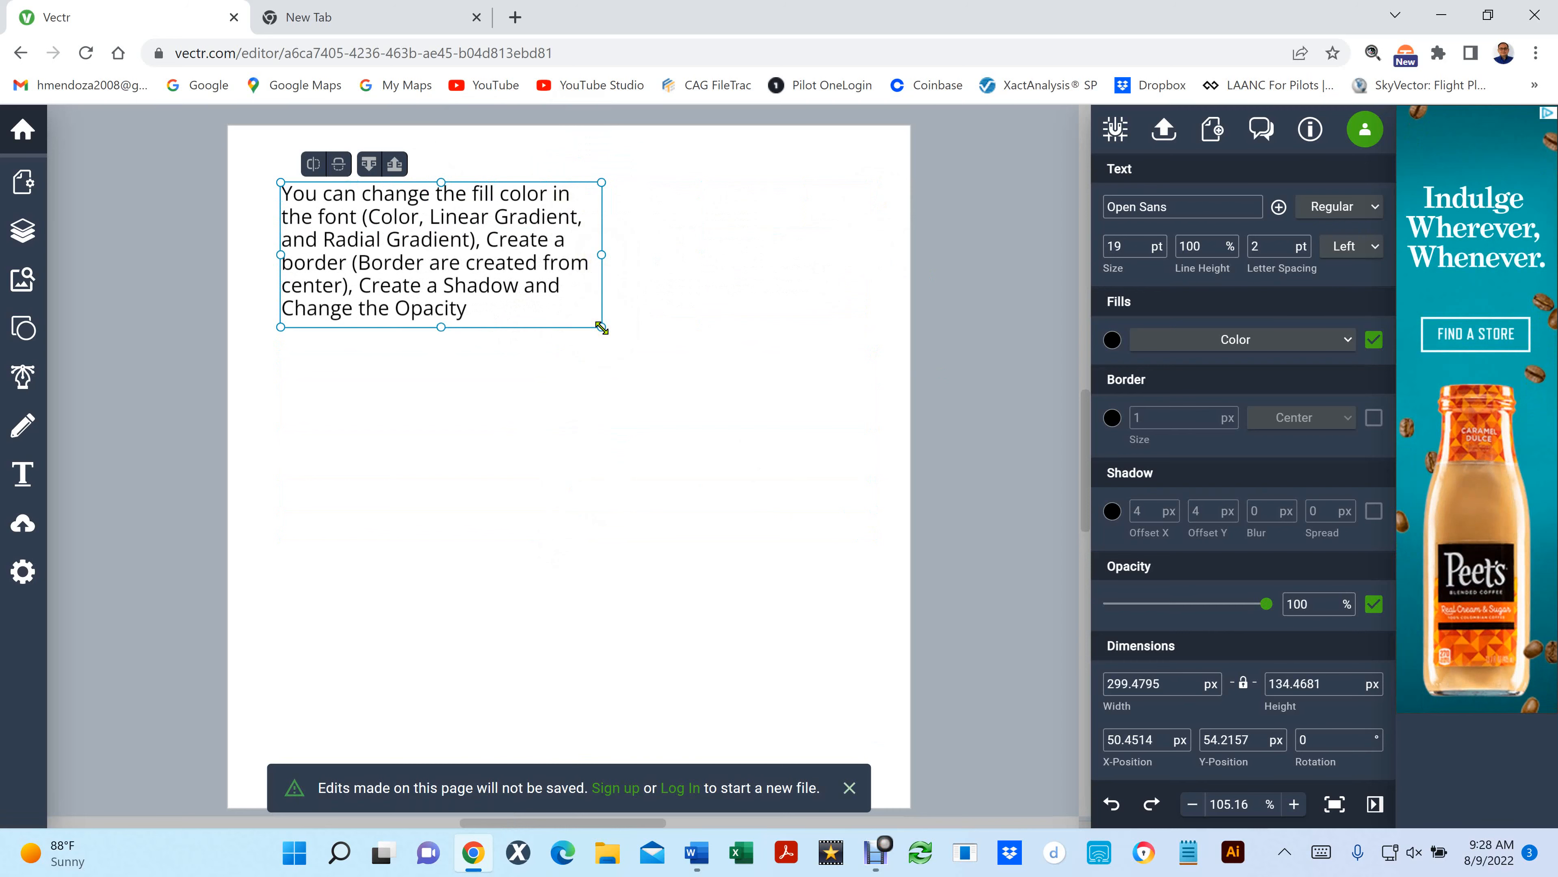
left_click_drag(601, 328, 810, 549)
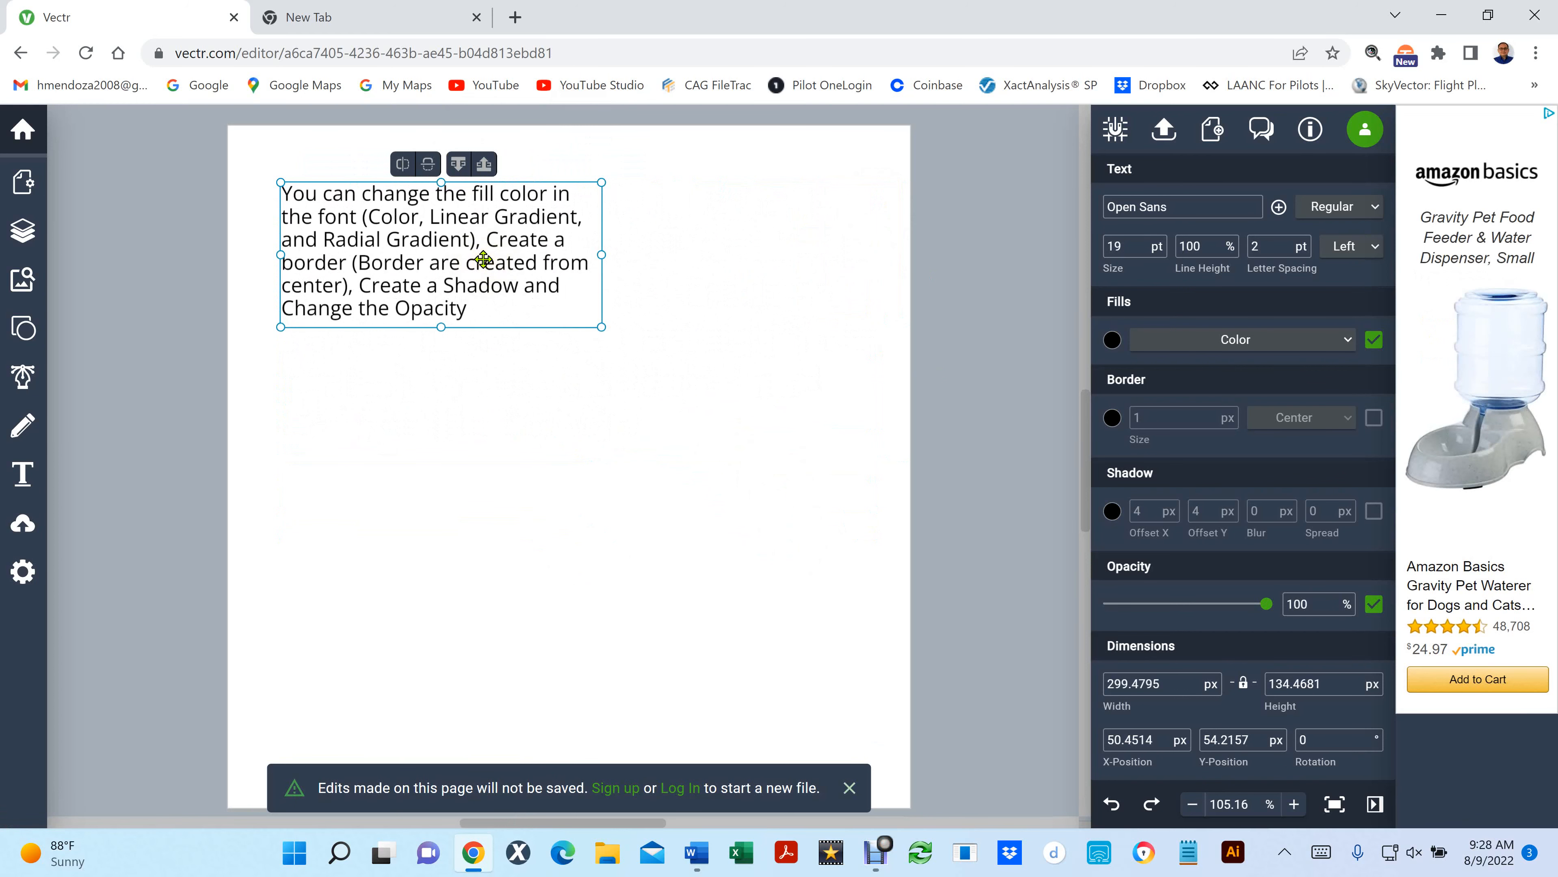
- Remove a letter from the word "created" in the paragraph, and delete the whole text box
double_click(484, 260)
key("BackSpace")
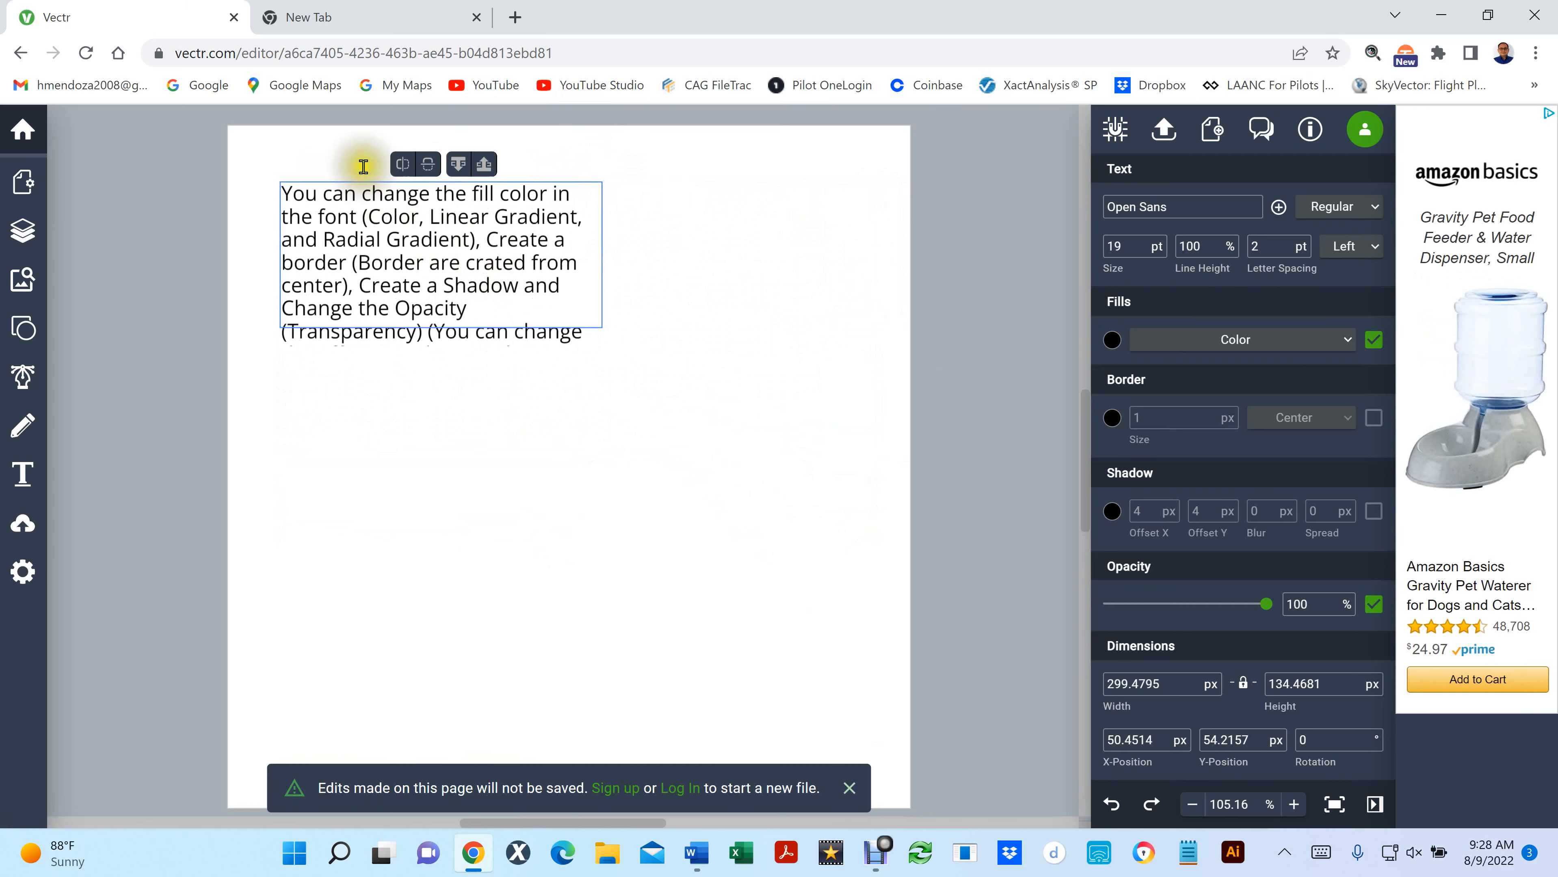
left_click(674, 390)
left_click(496, 294)
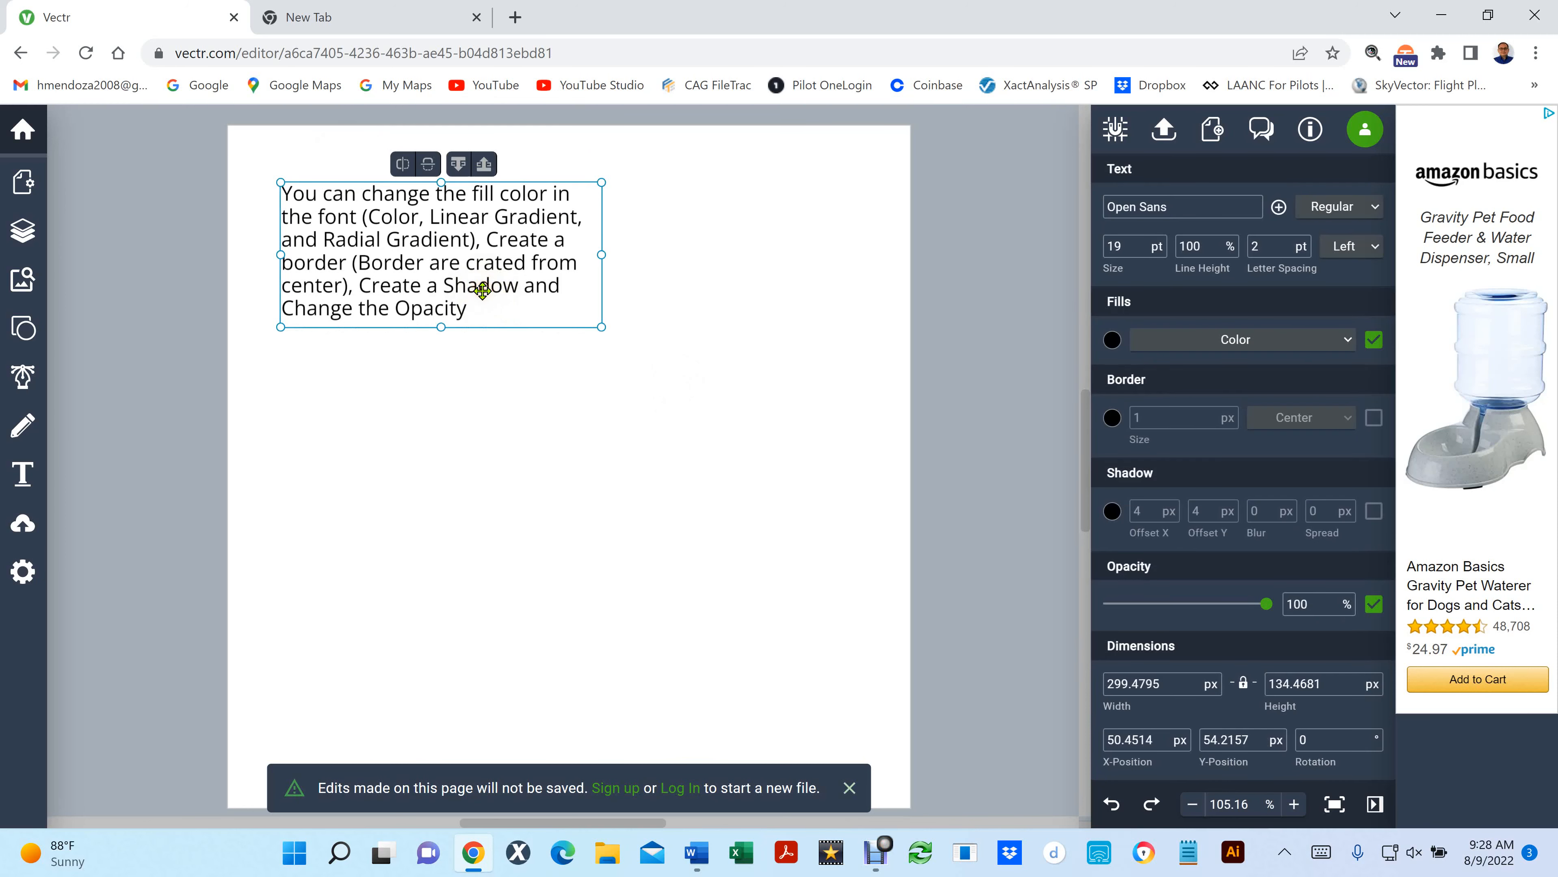
key("Delete")
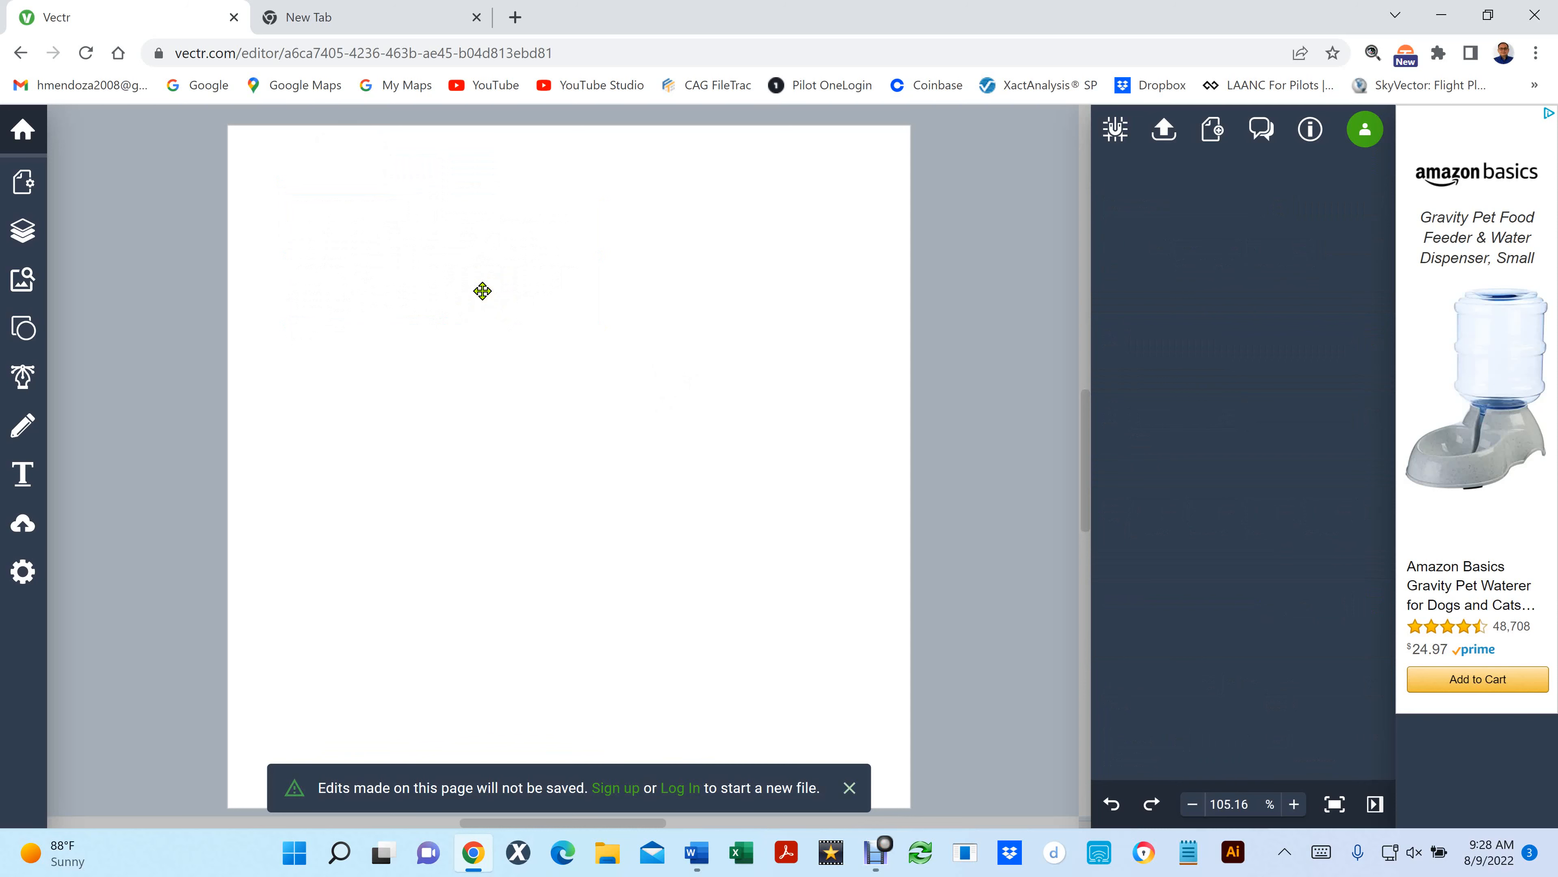
- Draw a text box about 561 by 537 px covering most of the page and paste in the paragraph about font options
left_click(21, 474)
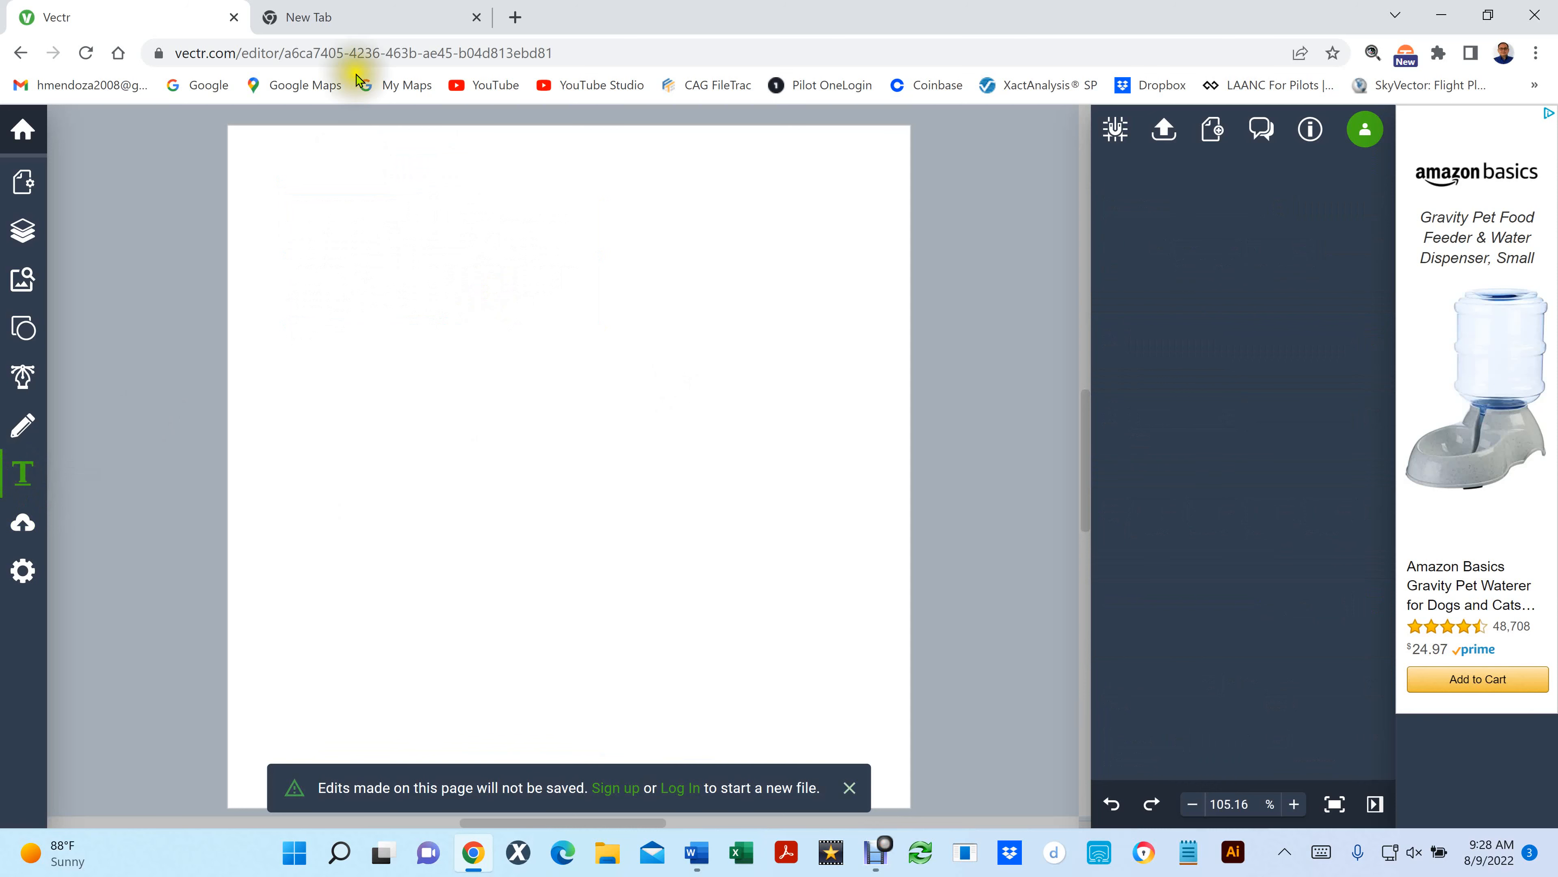
left_click(273, 163)
left_click(275, 174)
left_click_drag(273, 174, 567, 694)
left_click_drag(696, 679, 869, 740)
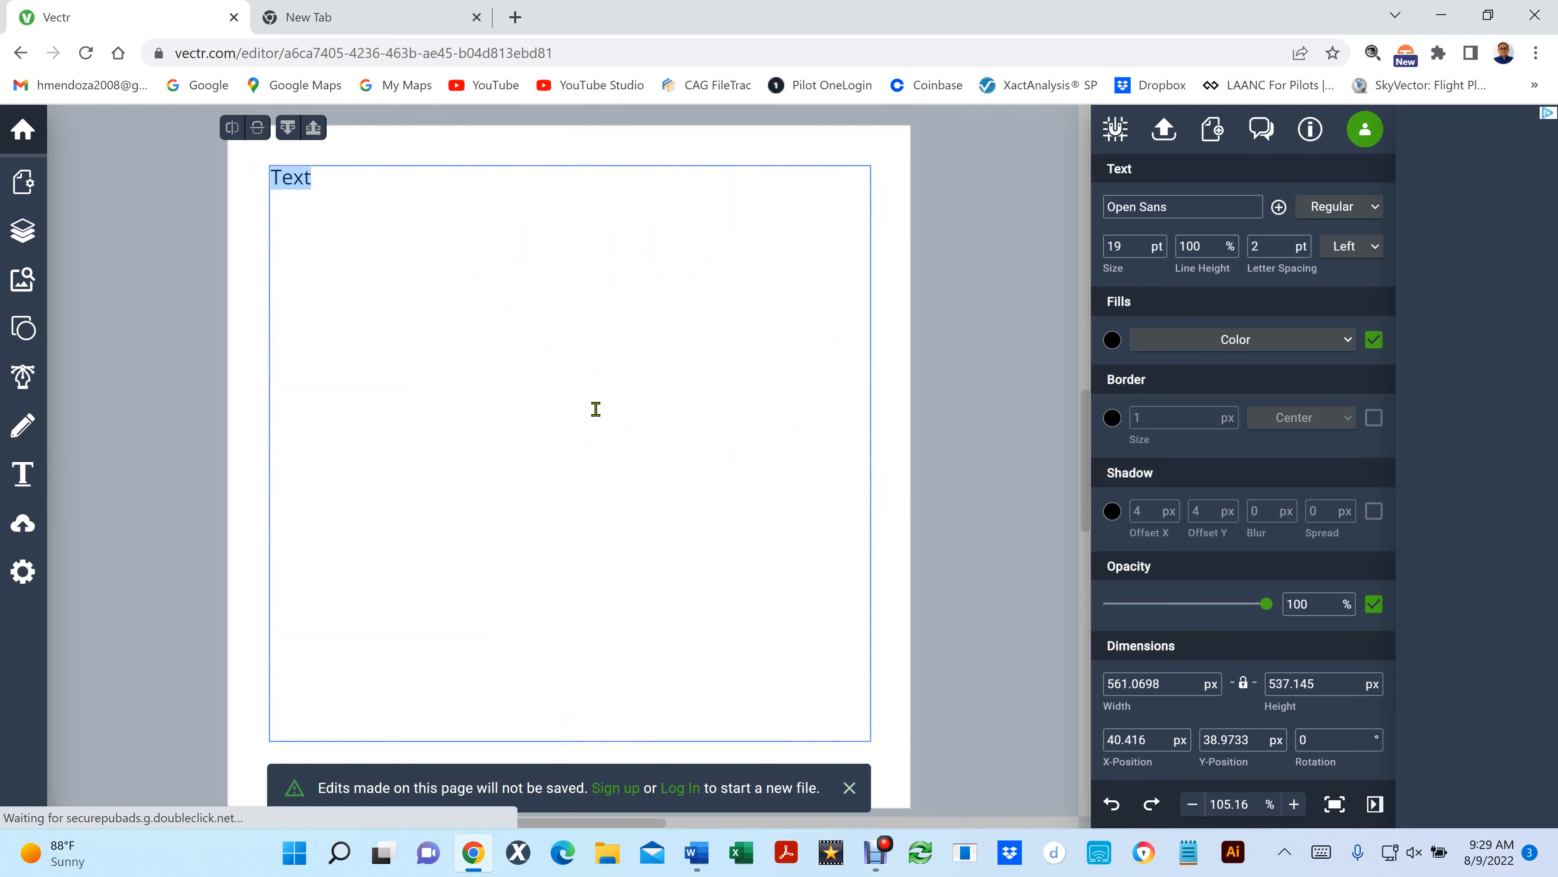
type("You can change the fill color in the font (Color, Linear Gradient, and Radial Gradient), Create a border (Border are created from center), Create a Shadow and Change the Opacity (Transparency) (You can change the offset X and Y Coordinates), You can also Blur and Spread the Shadow.")
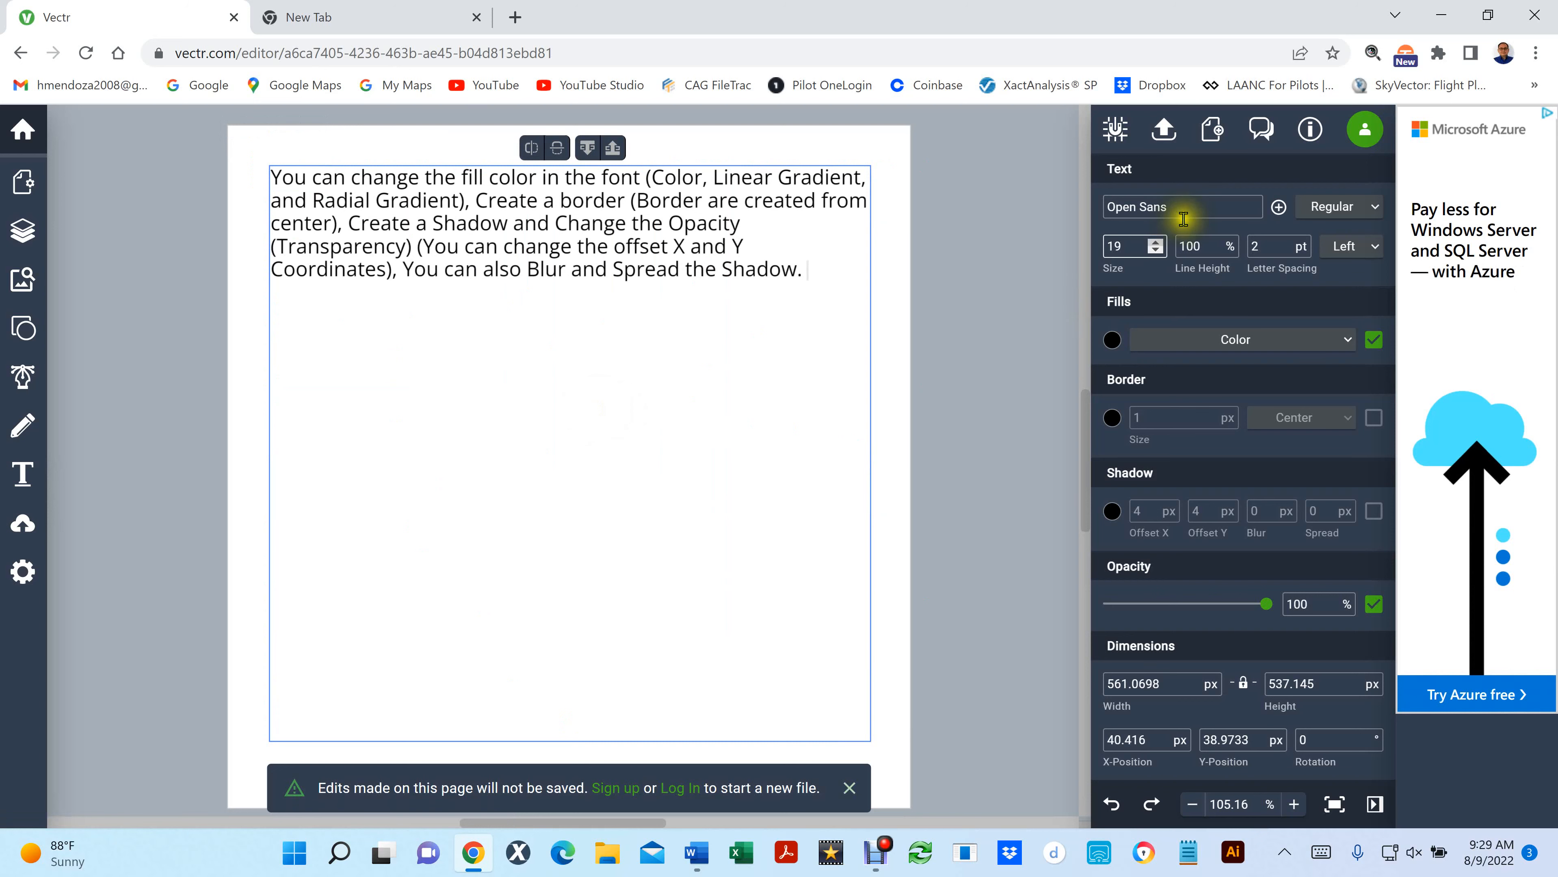
left_click(1197, 202)
triple_click(1197, 199)
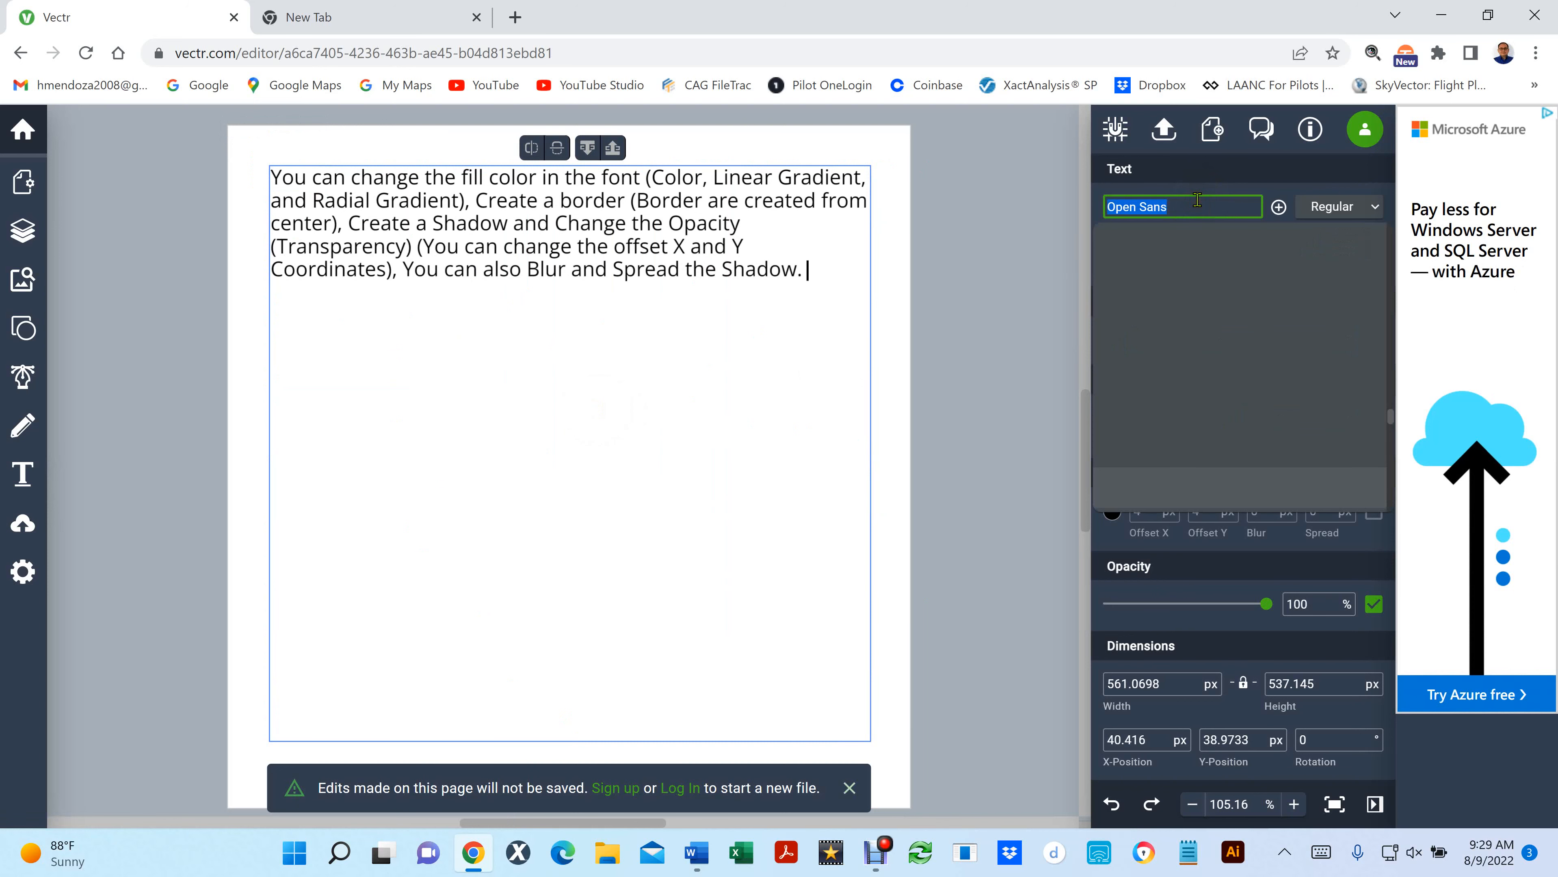
left_click(766, 211)
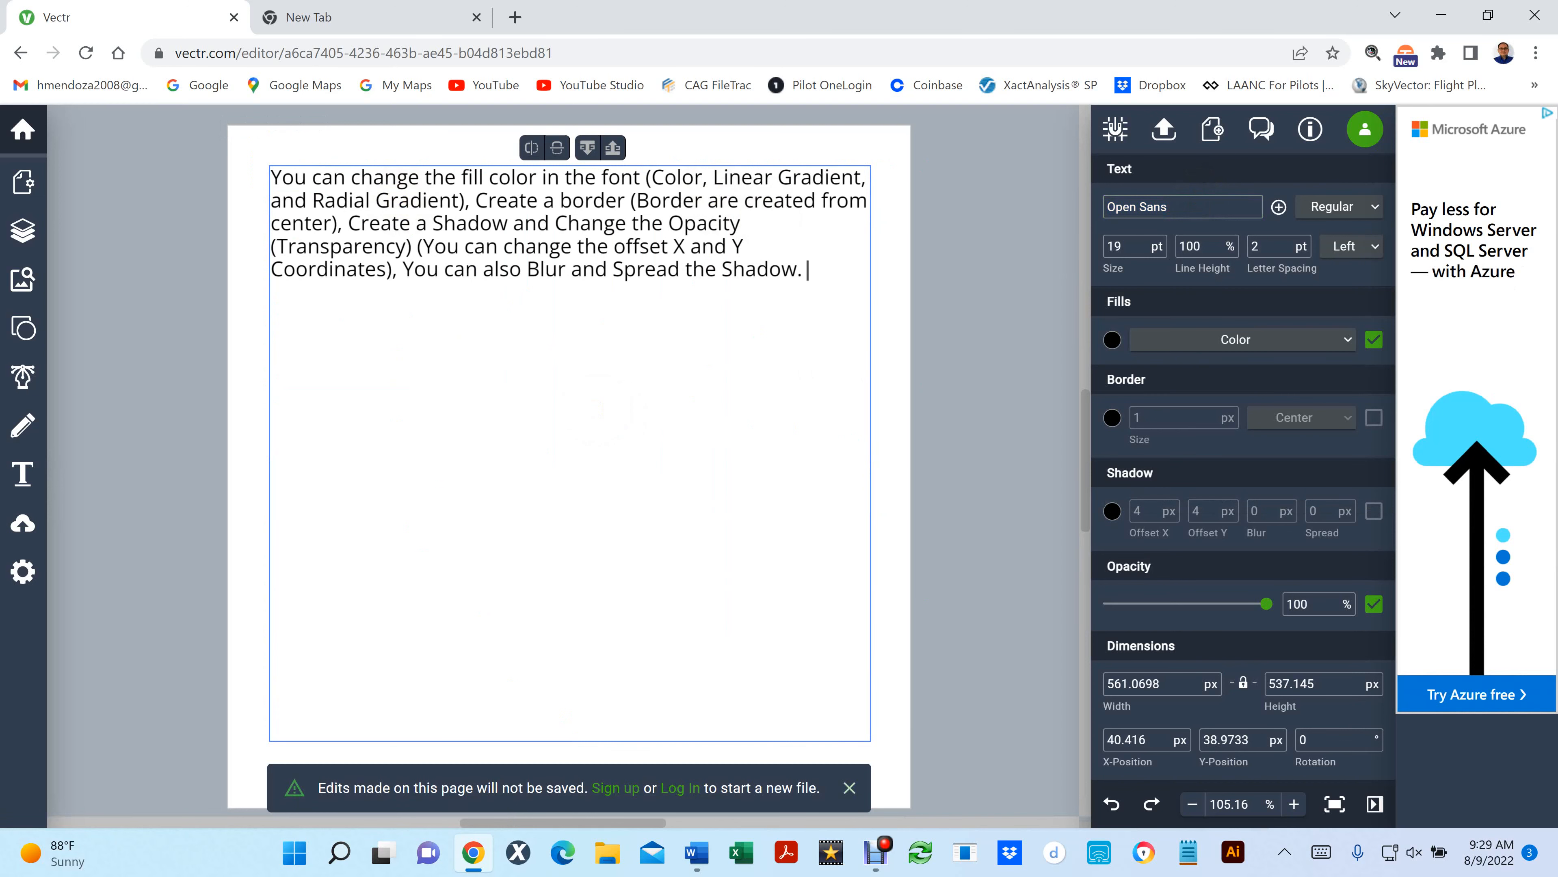
key("alt+Tab")
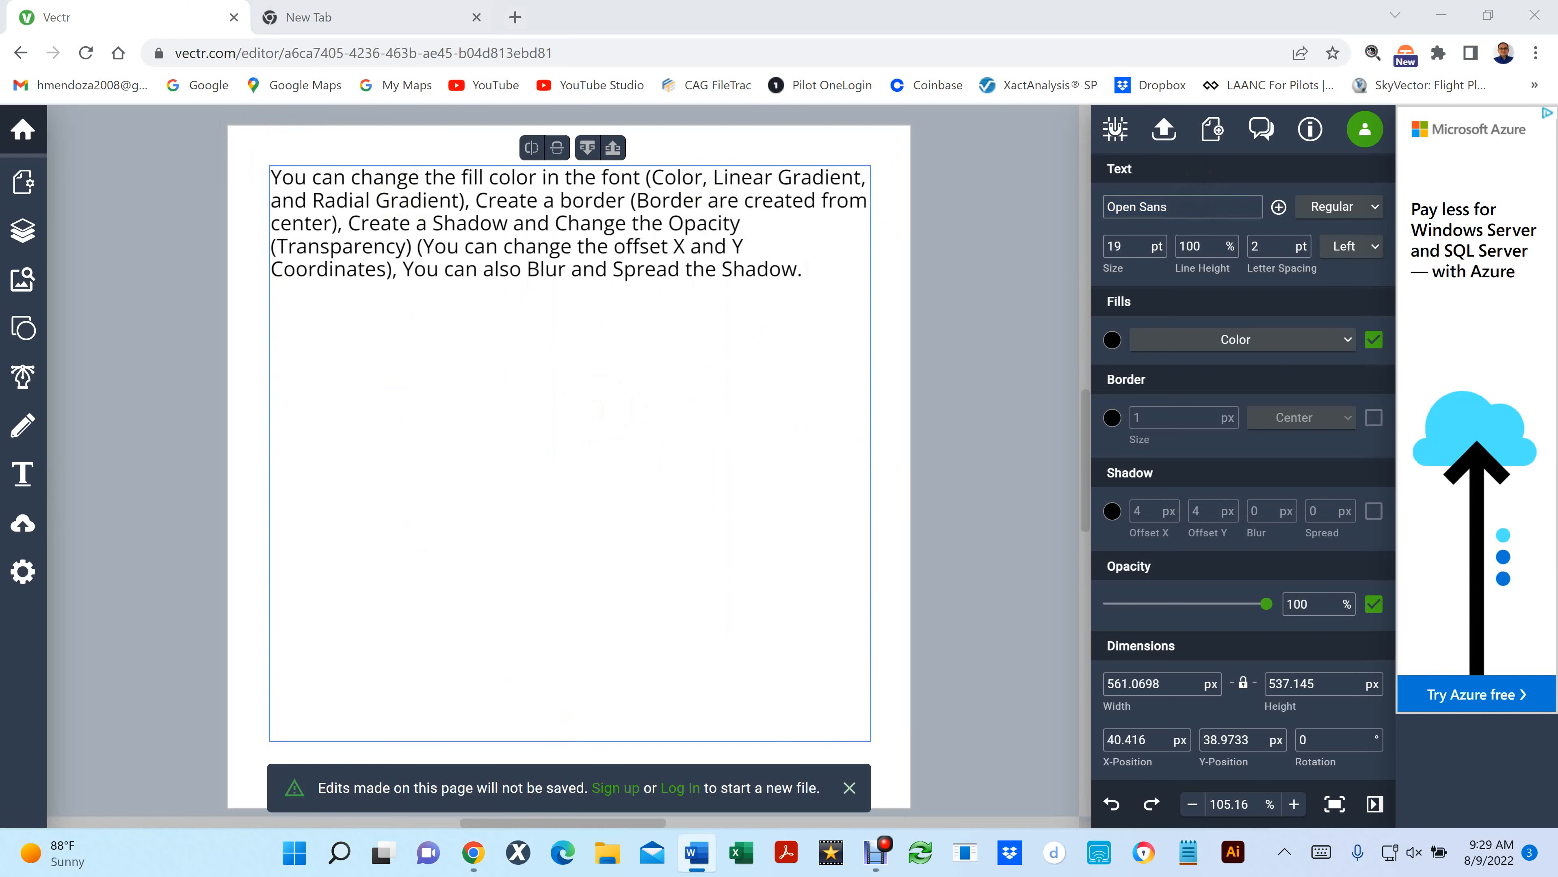
left_click(752, 327)
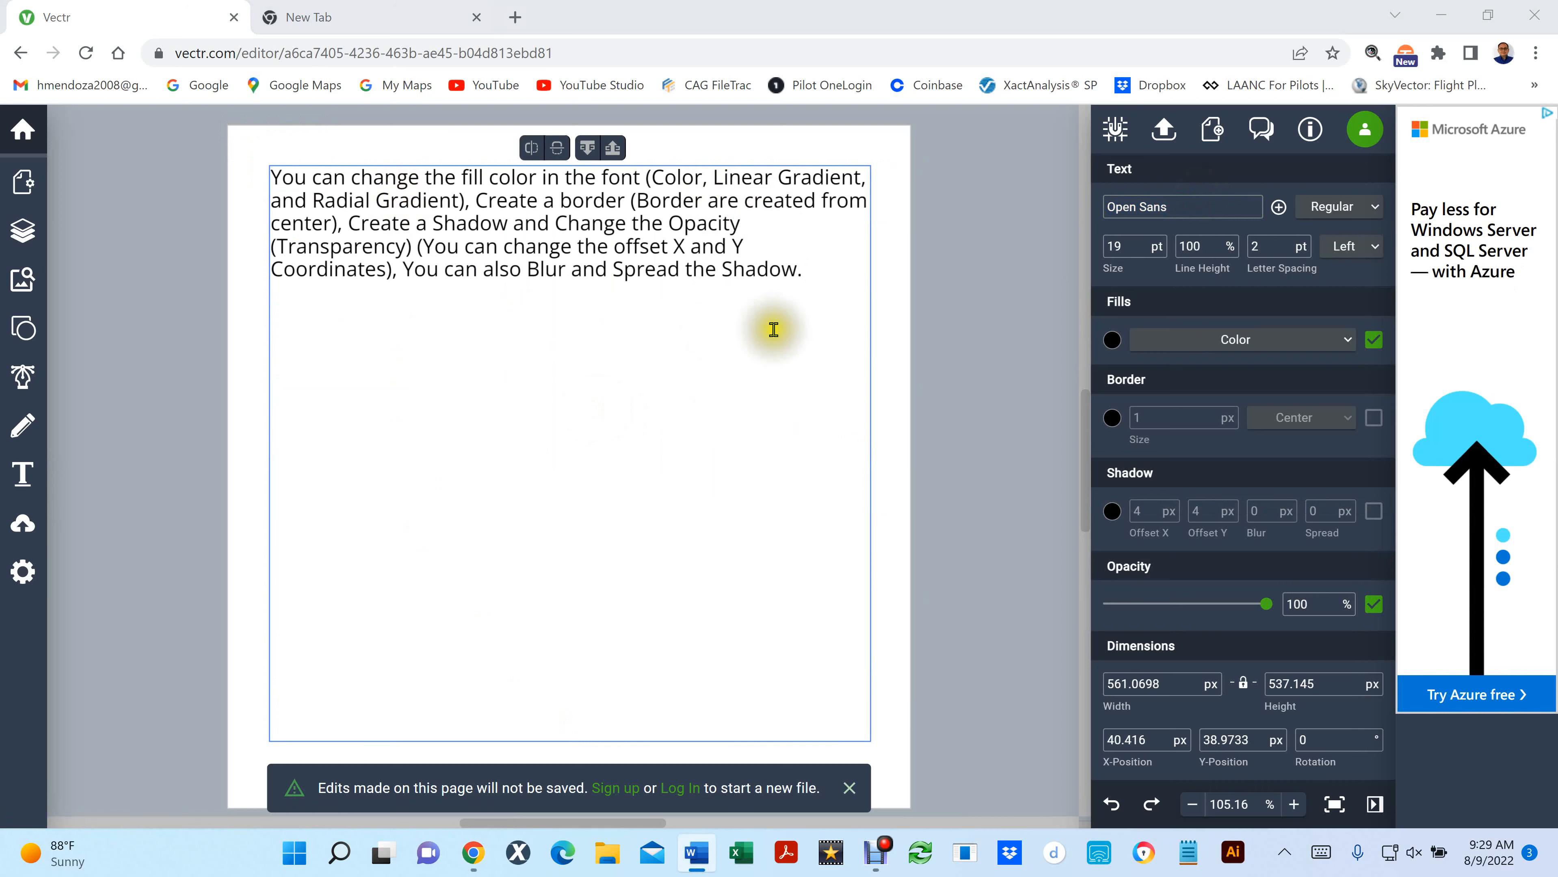
- Try to reposition the large text box toward the page's lower left, and undo both the move and the pasted paragraph
left_click_drag(831, 285, 643, 495)
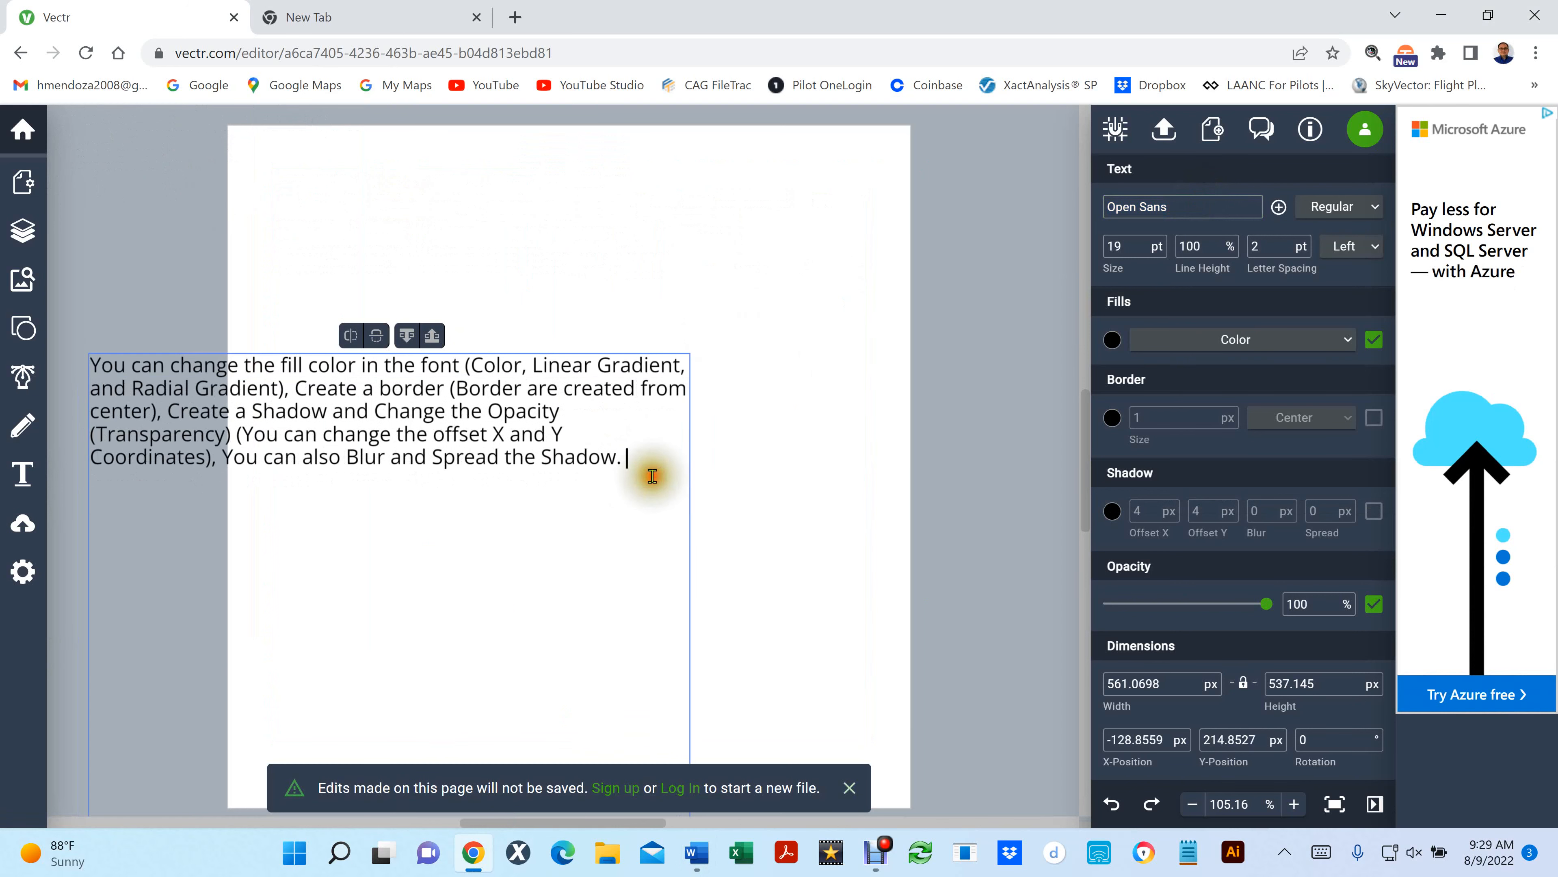
key("ctrl+z")
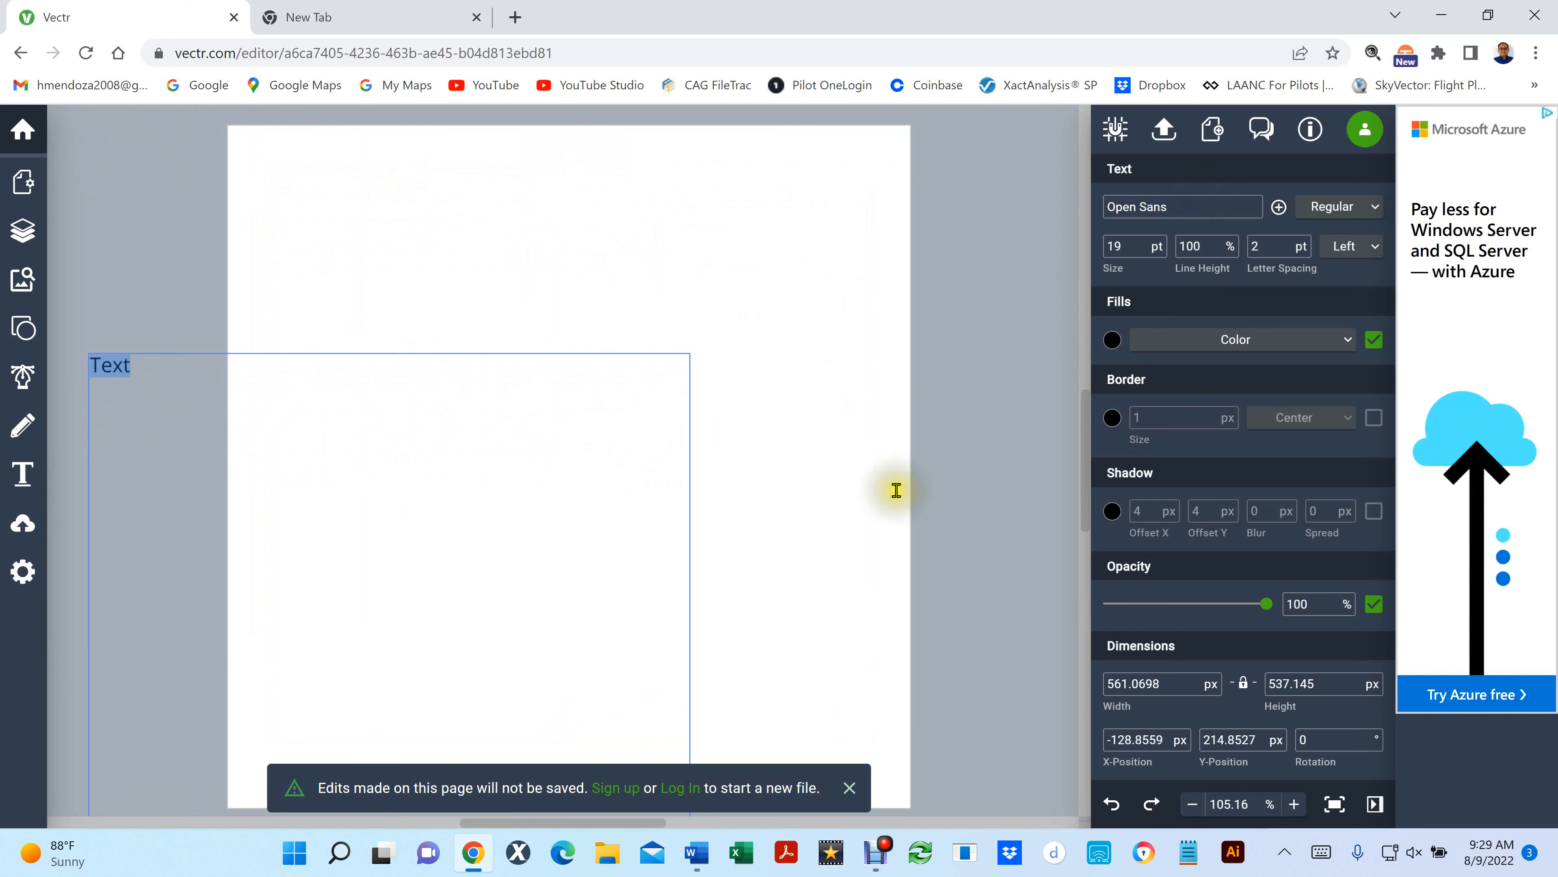
left_click(846, 465)
key("ctrl+z")
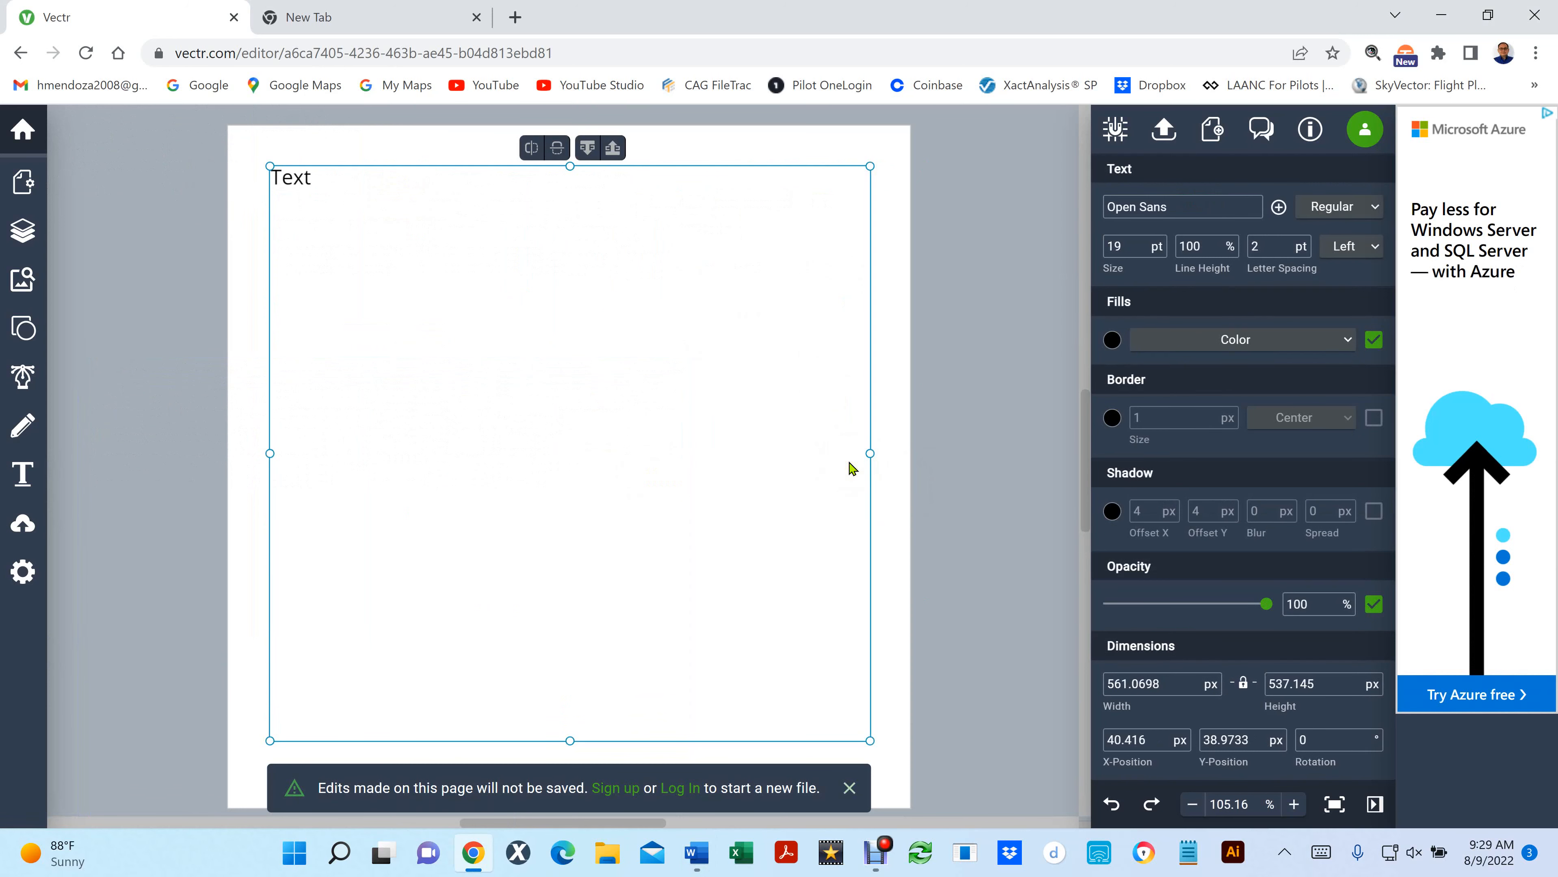
- Replace the placeholder "Text" in the large box with the pasted paragraph beginning "You can change the fill color in the font"
double_click(383, 242)
key("ctrl+a")
key("BackSpace")
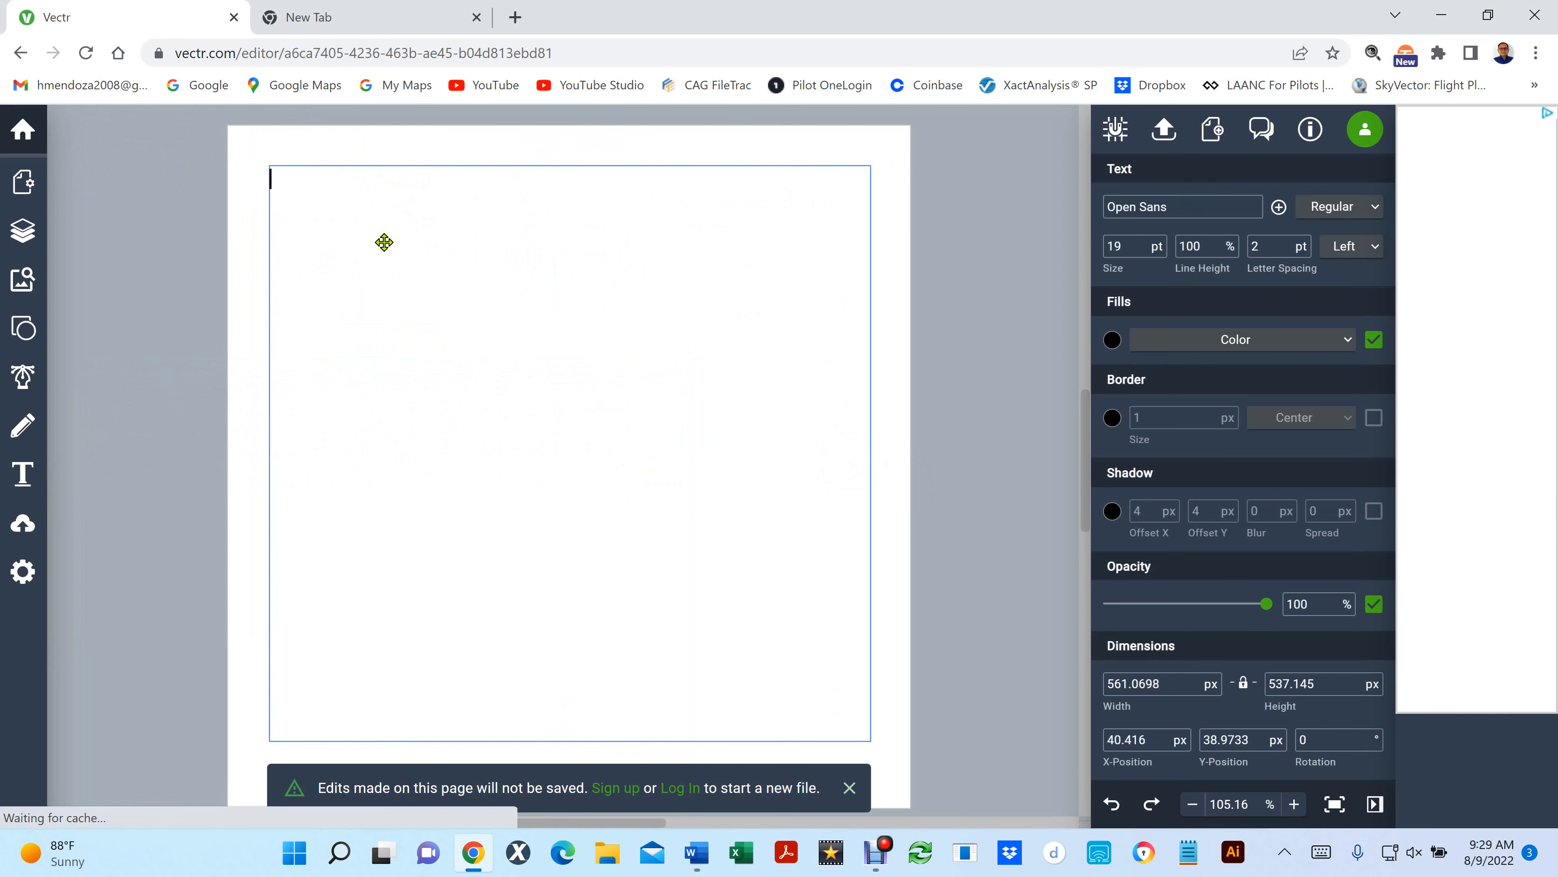
type("You can change the fill color in the font (Color, Linear Gradient, and Radial Gradient), Create a border (Border are created from center), Create a Shadow and Change the Opacity (Transparency) (You can change the offset X and Y Coordinates), You can also Blur and Spread the Shadow.")
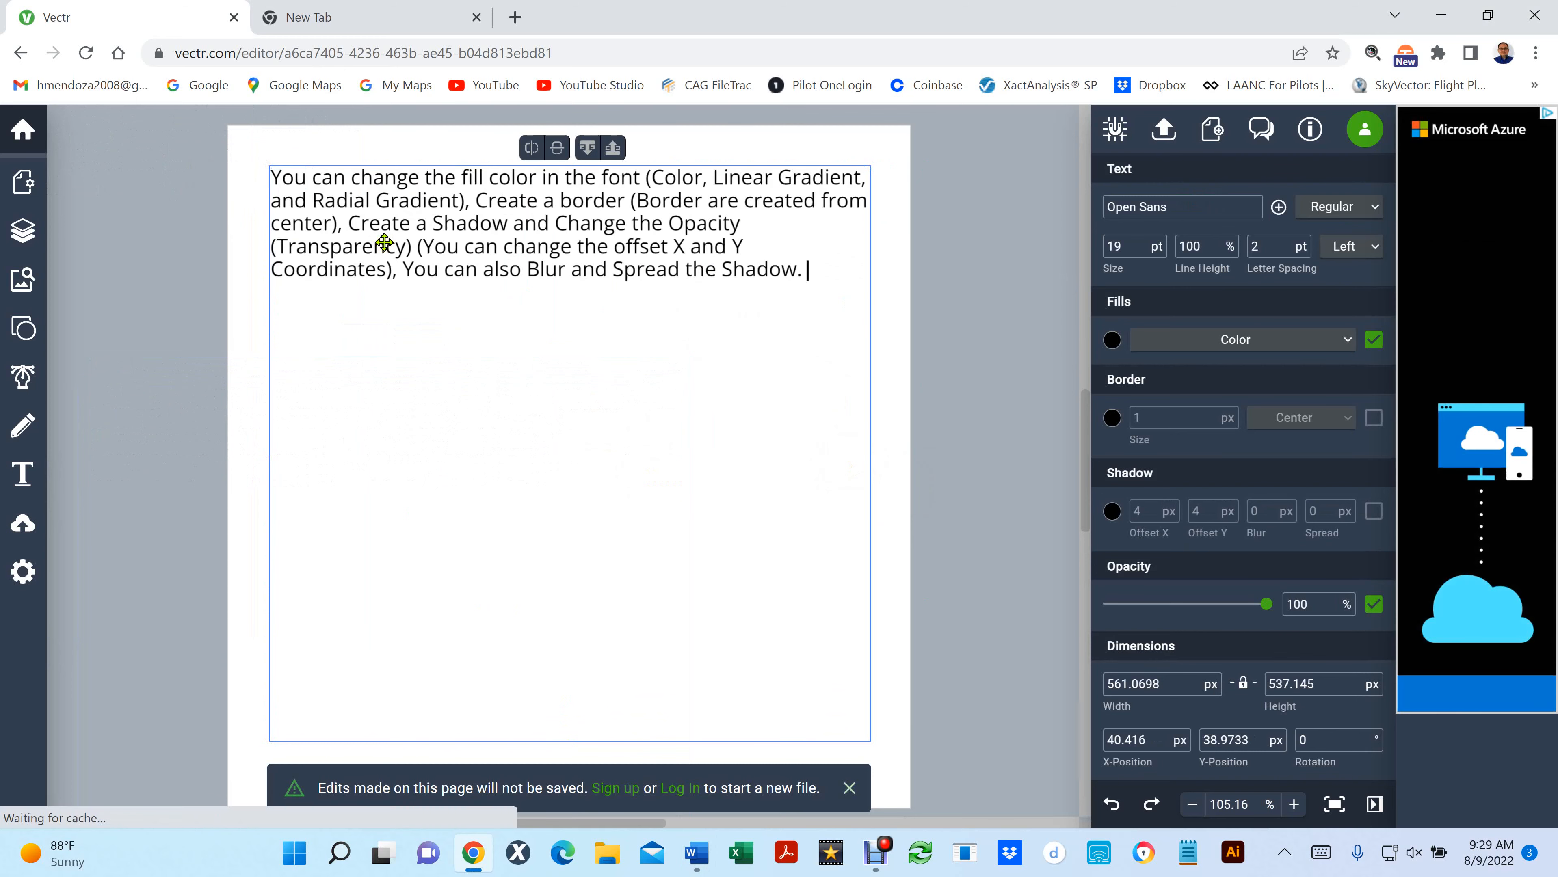
left_click(817, 276)
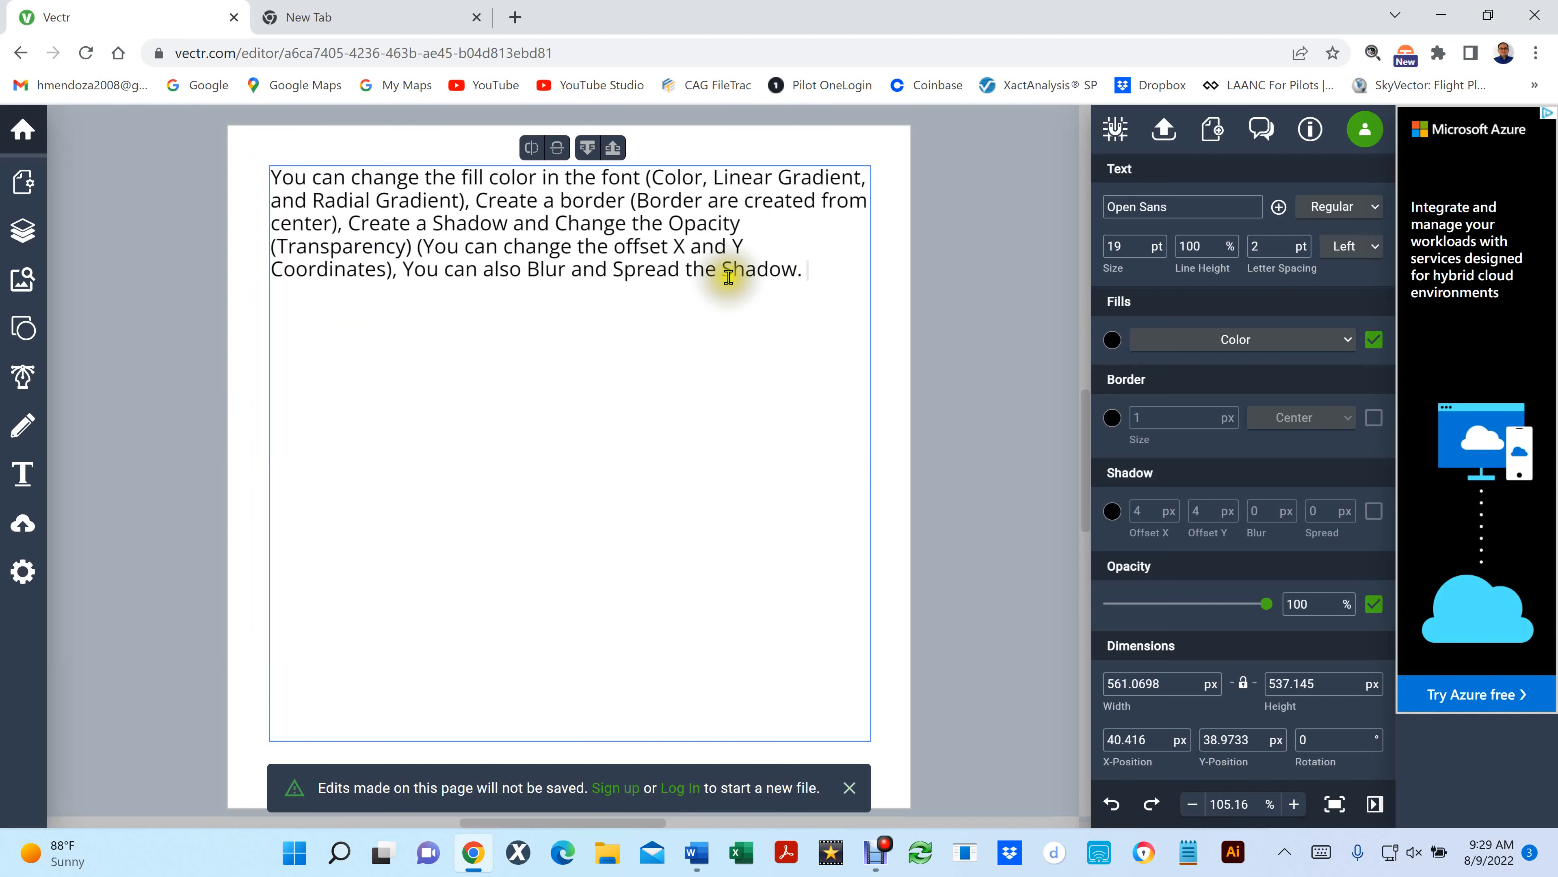
- Select the whole paragraph and look through the list of available fonts from Open Sans onward
left_click_drag(722, 271, 268, 171)
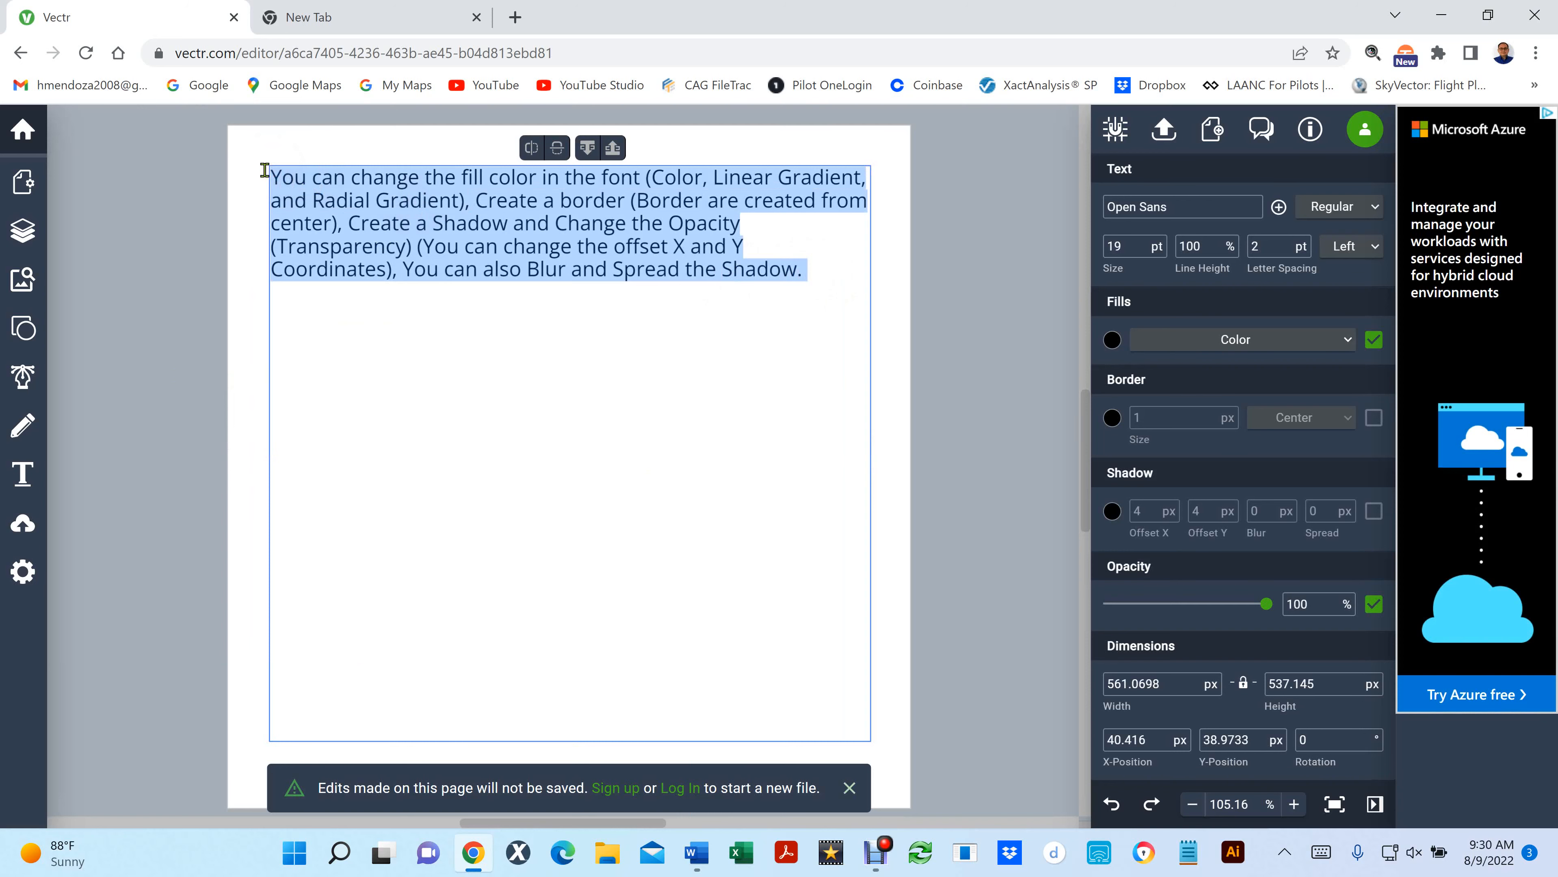
left_click(1211, 207)
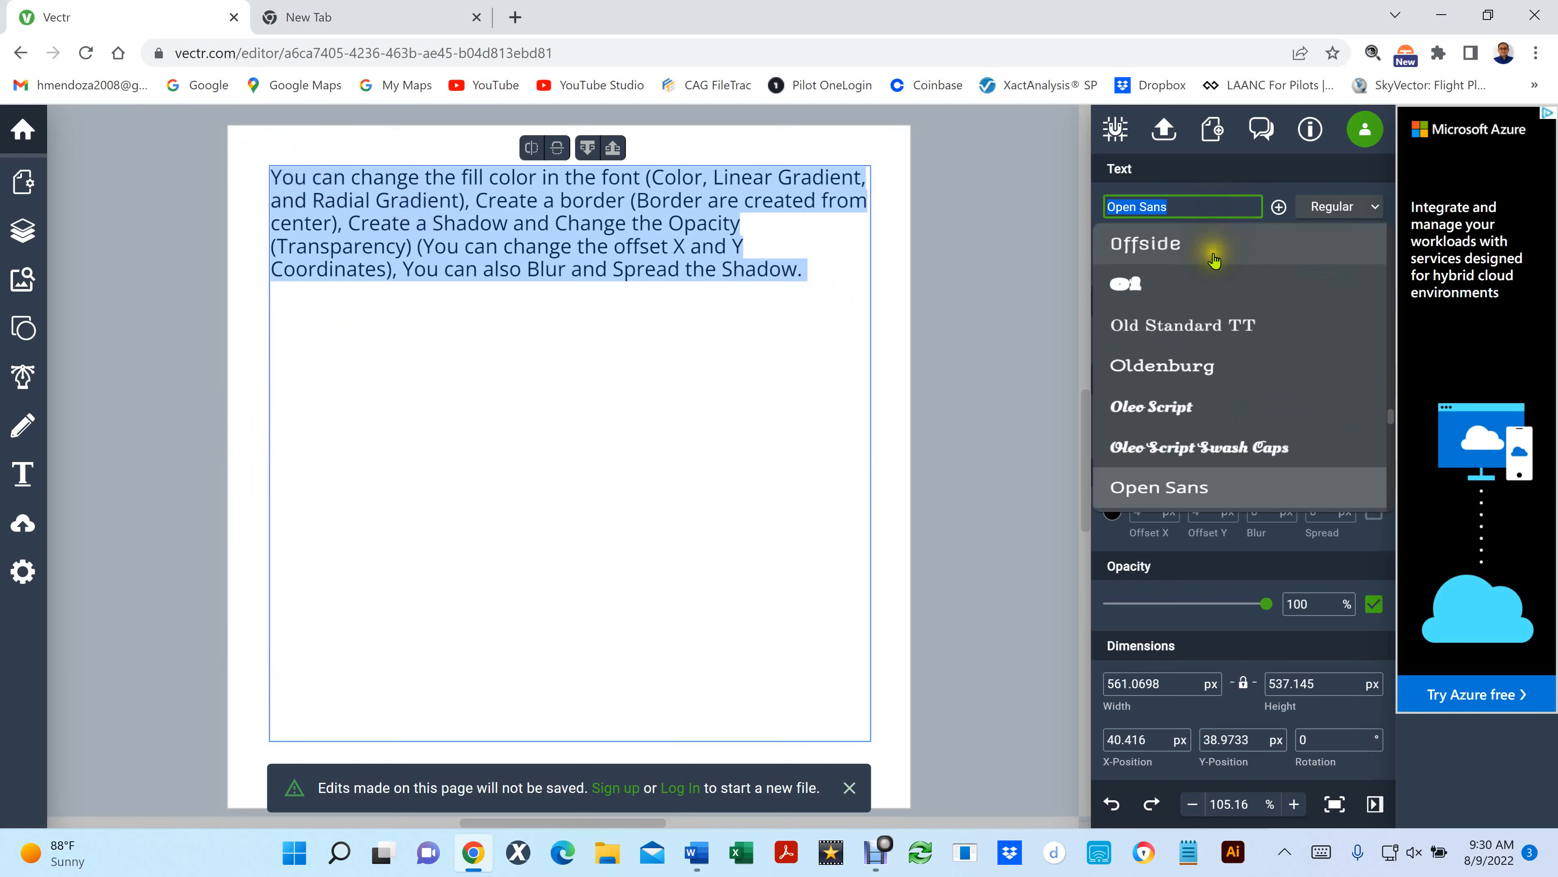
scroll(1214, 258, "down", 5)
scroll(1214, 258, "down", 15)
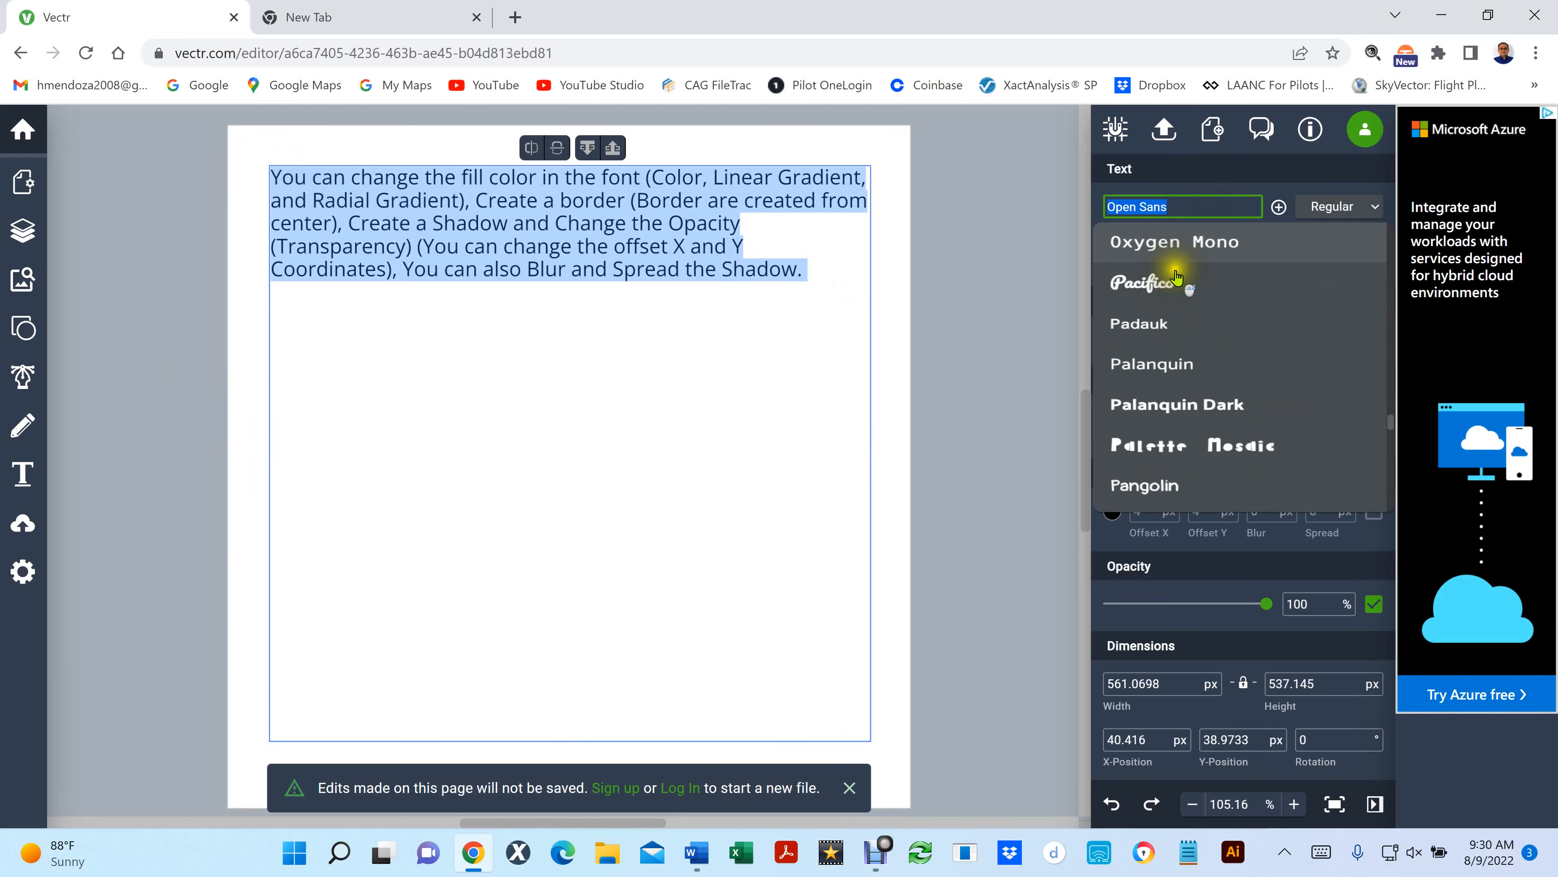
scroll(1184, 436, "down", 15)
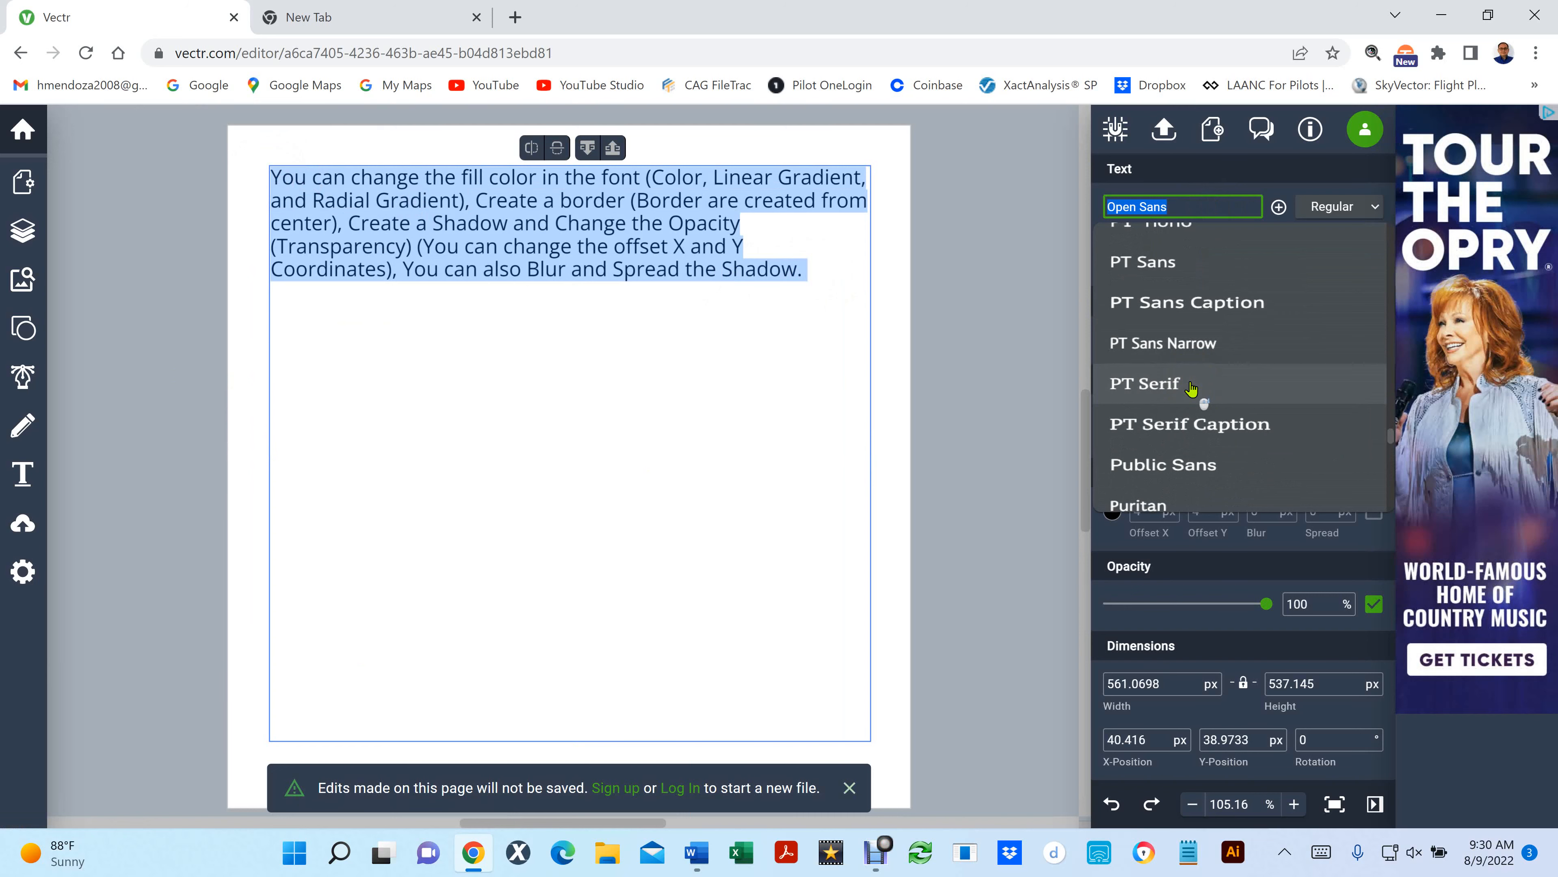
scroll(1190, 387, "down", 10)
scroll(1190, 387, "down", 20)
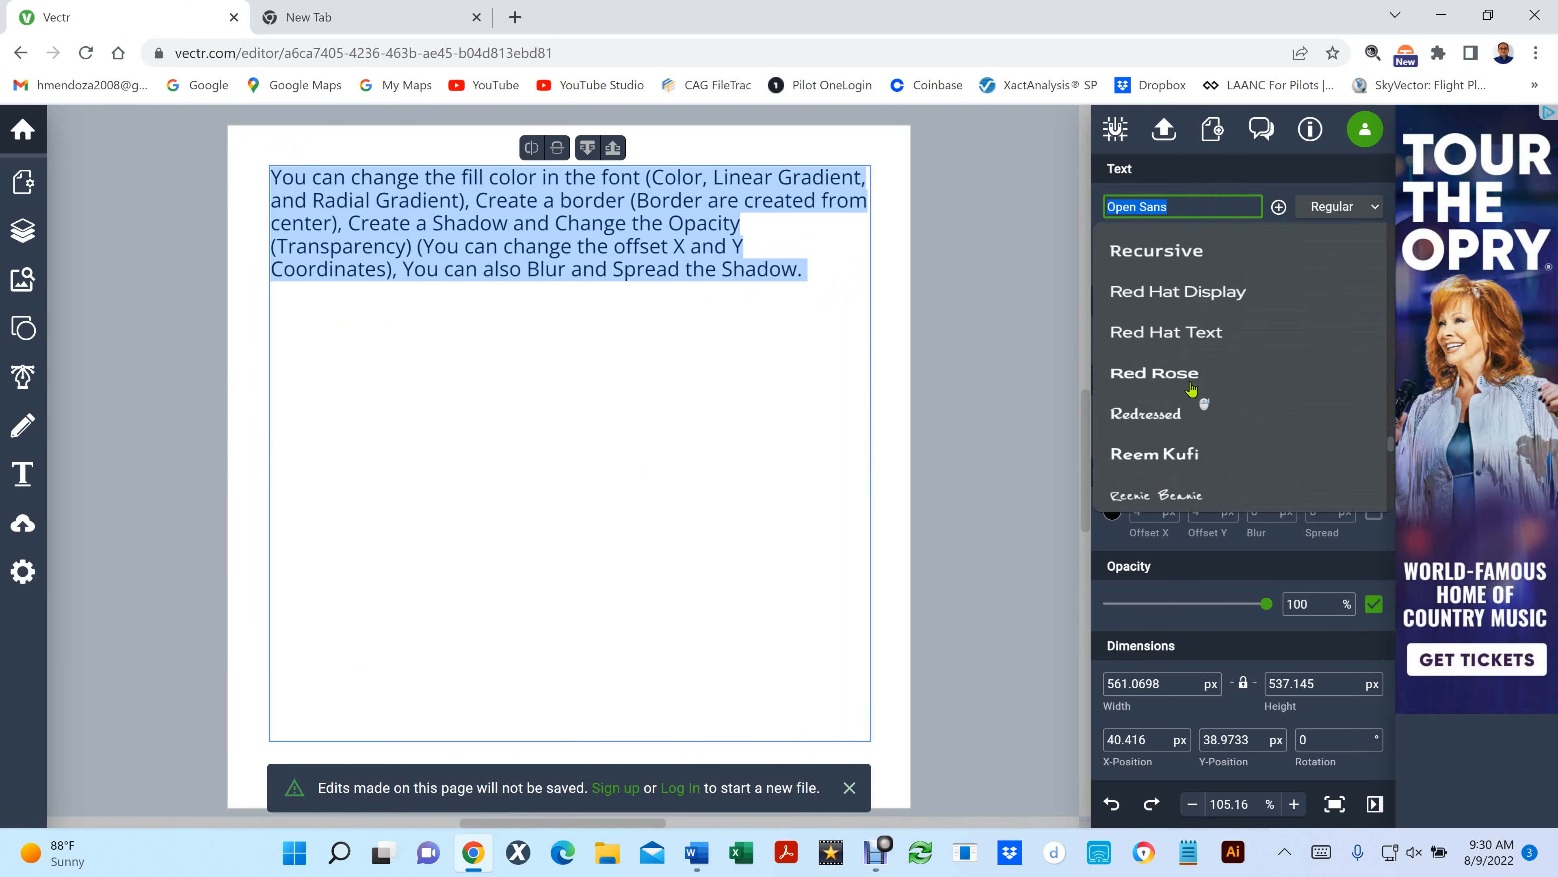
scroll(1184, 398, "down", 20)
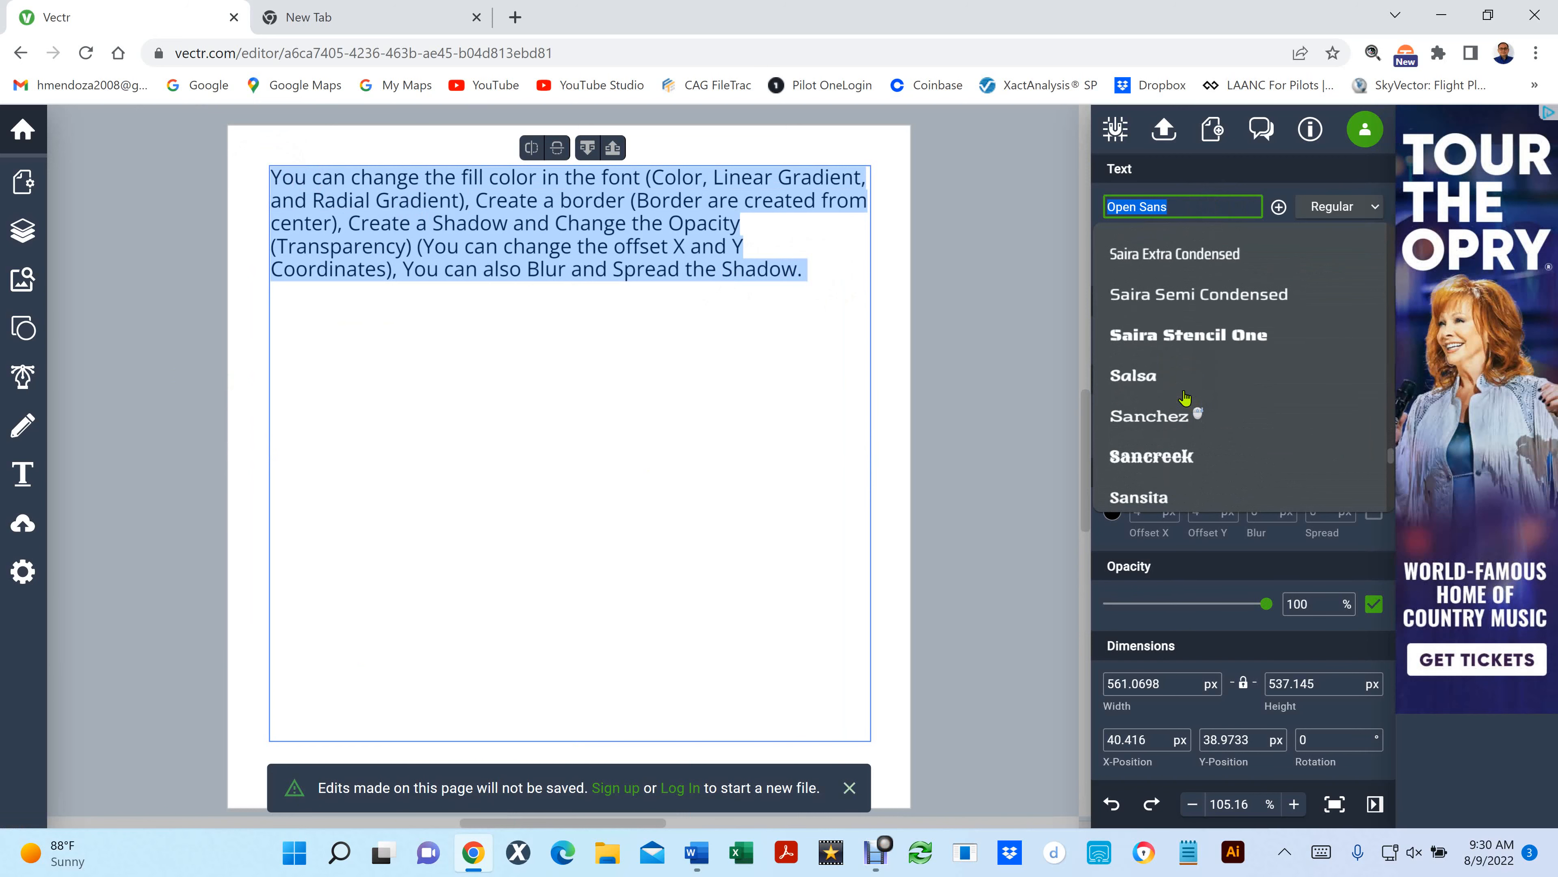
scroll(1184, 398, "down", 20)
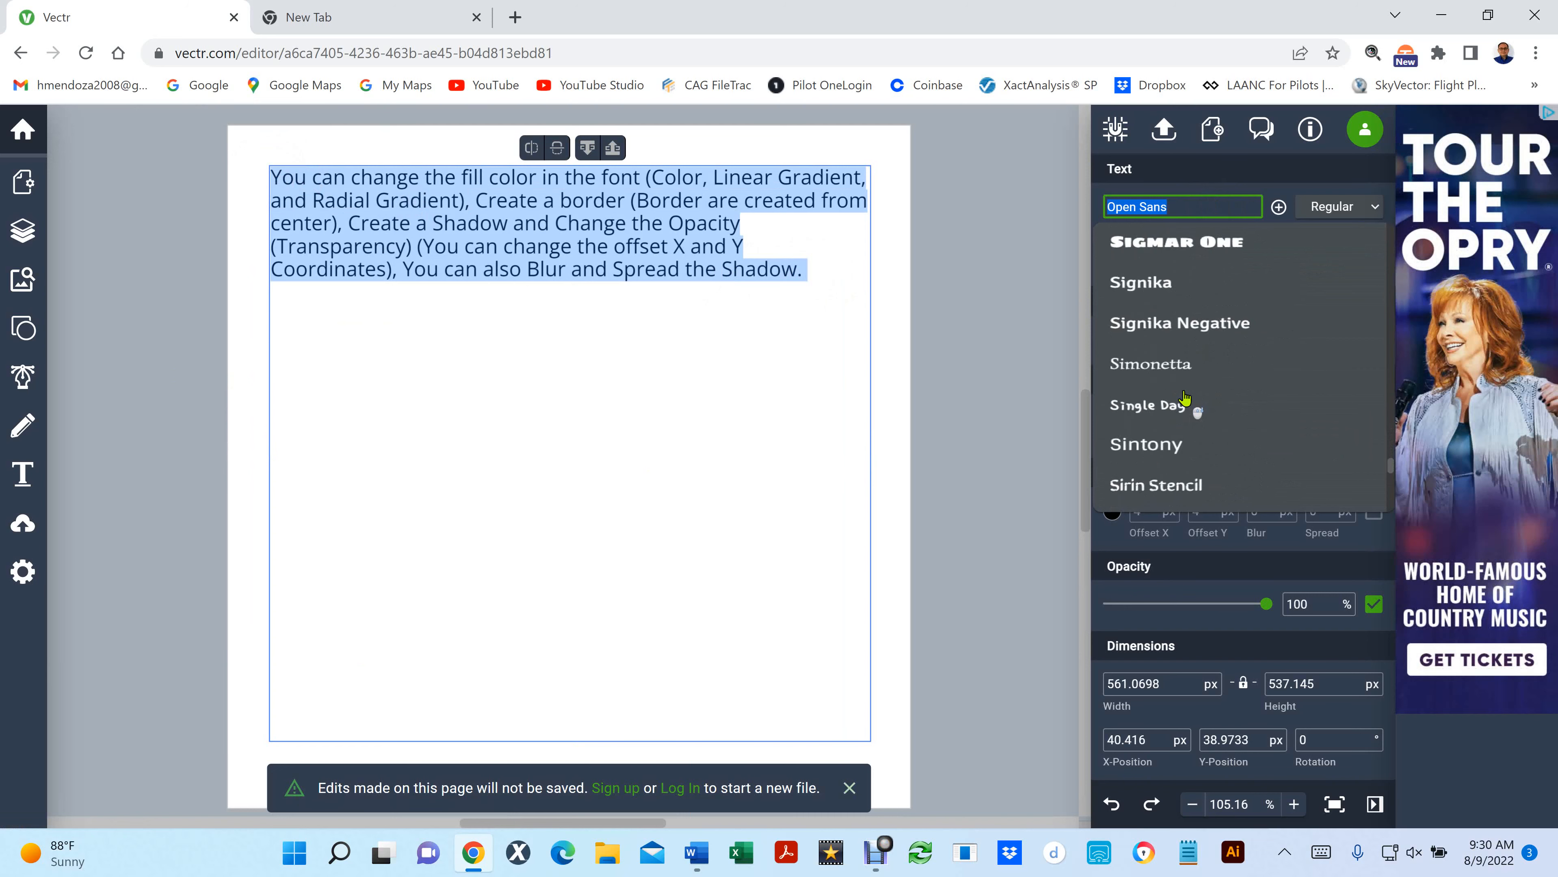
scroll(1184, 398, "down", 15)
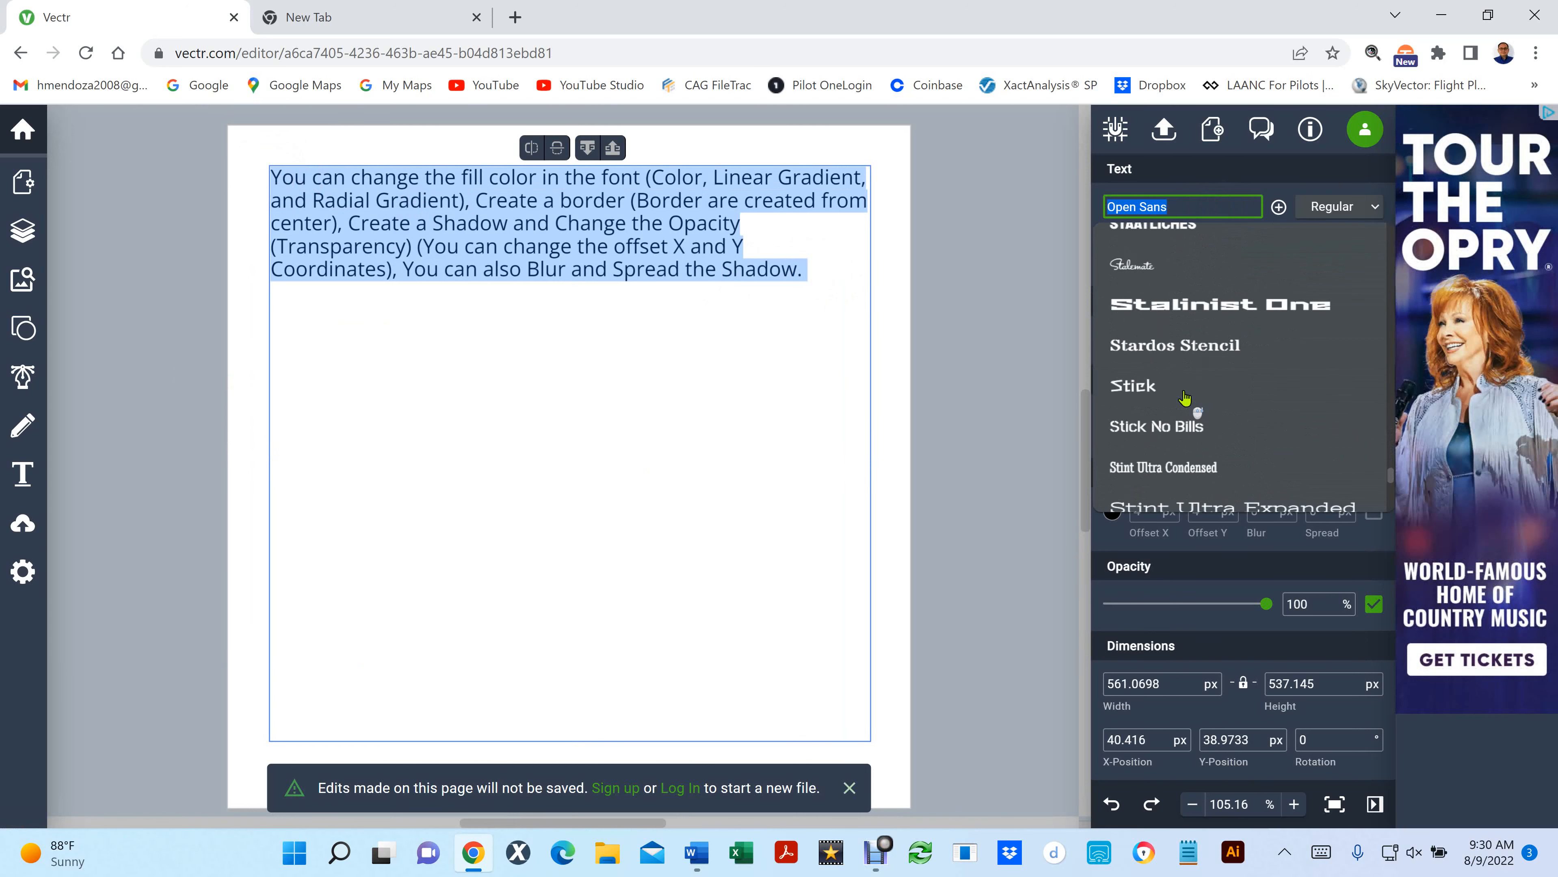
scroll(1185, 398, "down", 15)
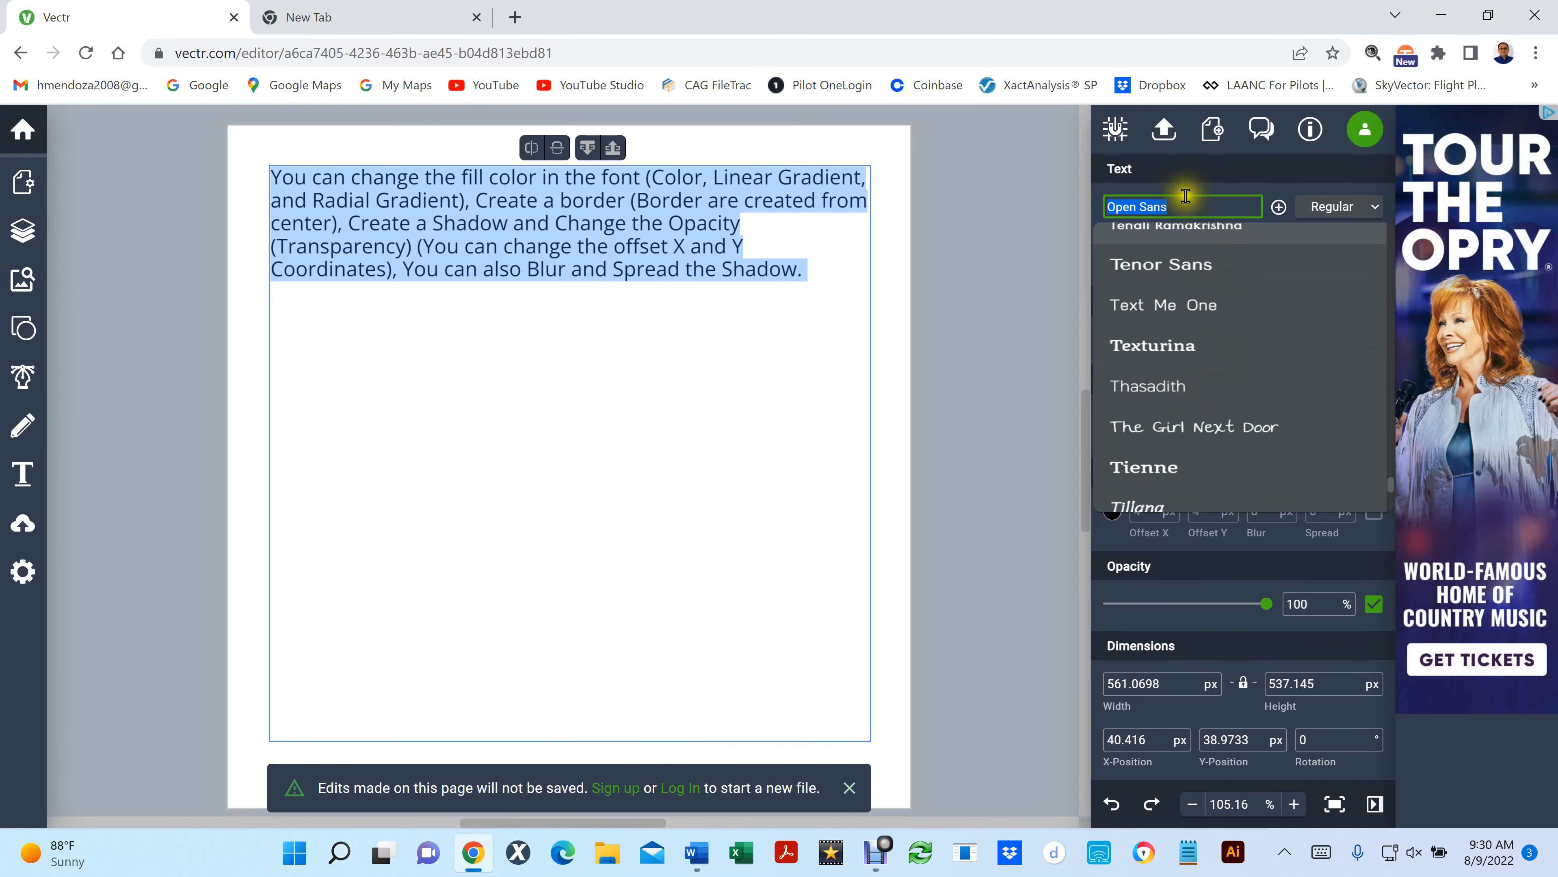
- Reopen the paragraph's font list, skim ahead to the fonts beginning with S, and close the list
left_click(1078, 194)
left_click(1207, 211)
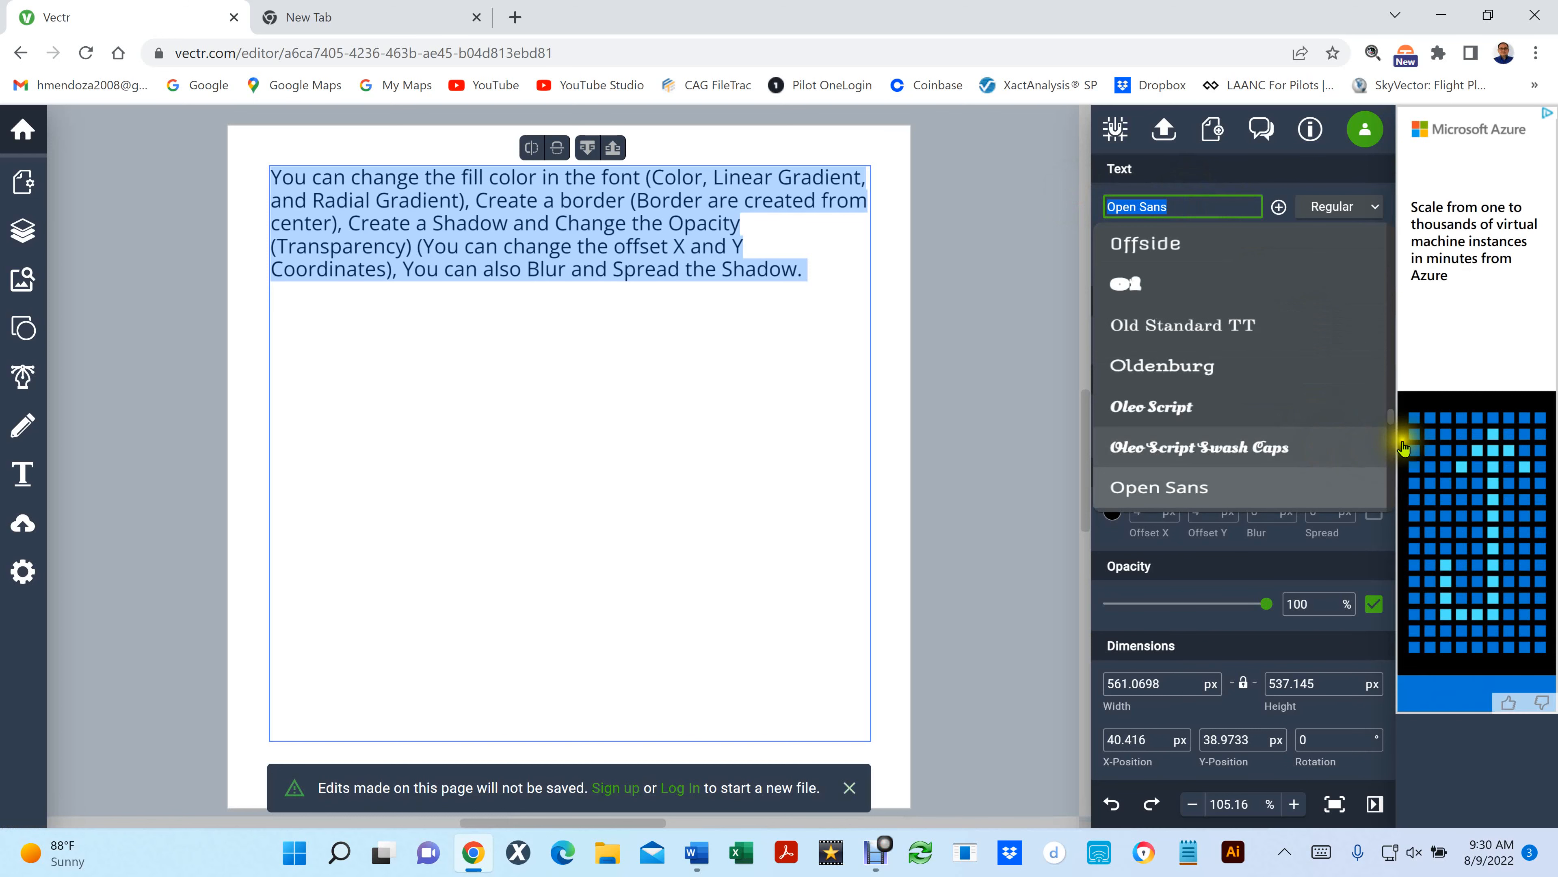
left_click_drag(1391, 412, 1378, 467)
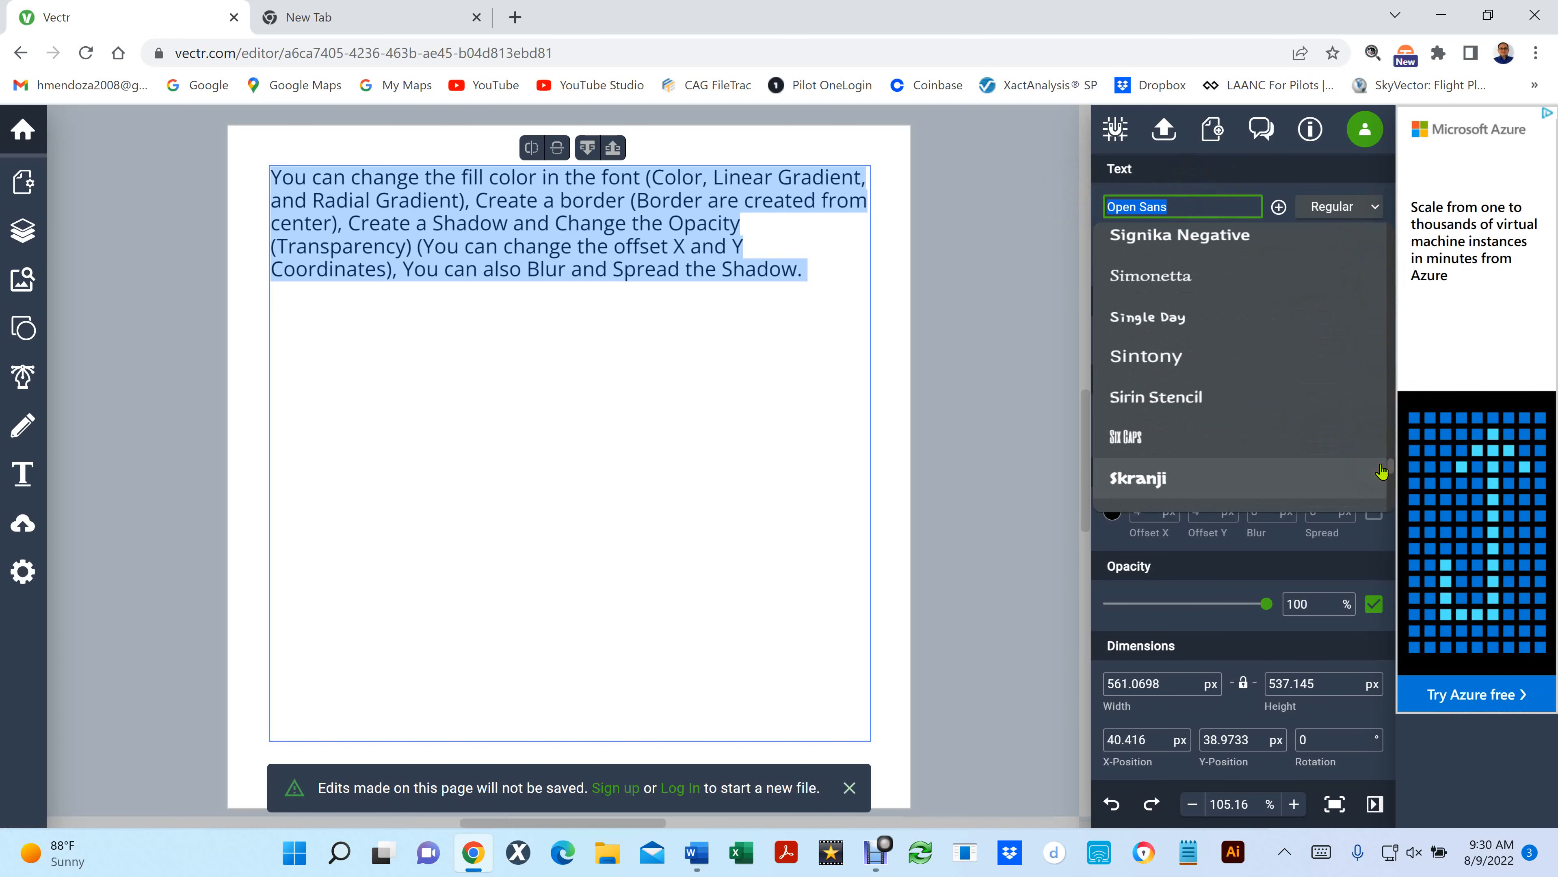
left_click_drag(1197, 206, 1034, 199)
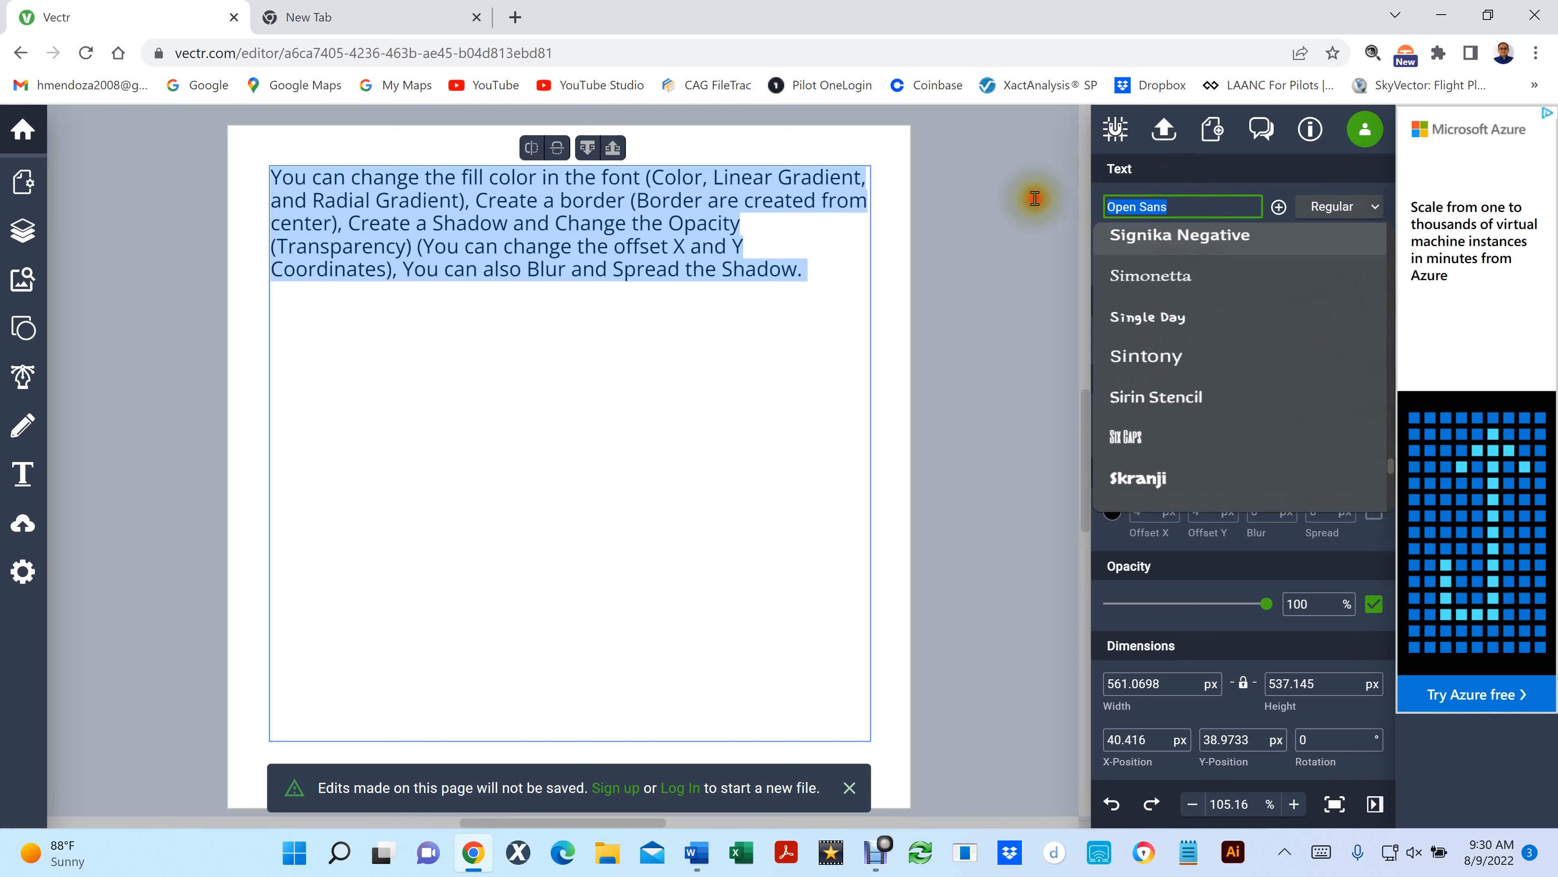
left_click(1034, 199)
- Search the font list for "abel" and clear the search text
left_click(1194, 203)
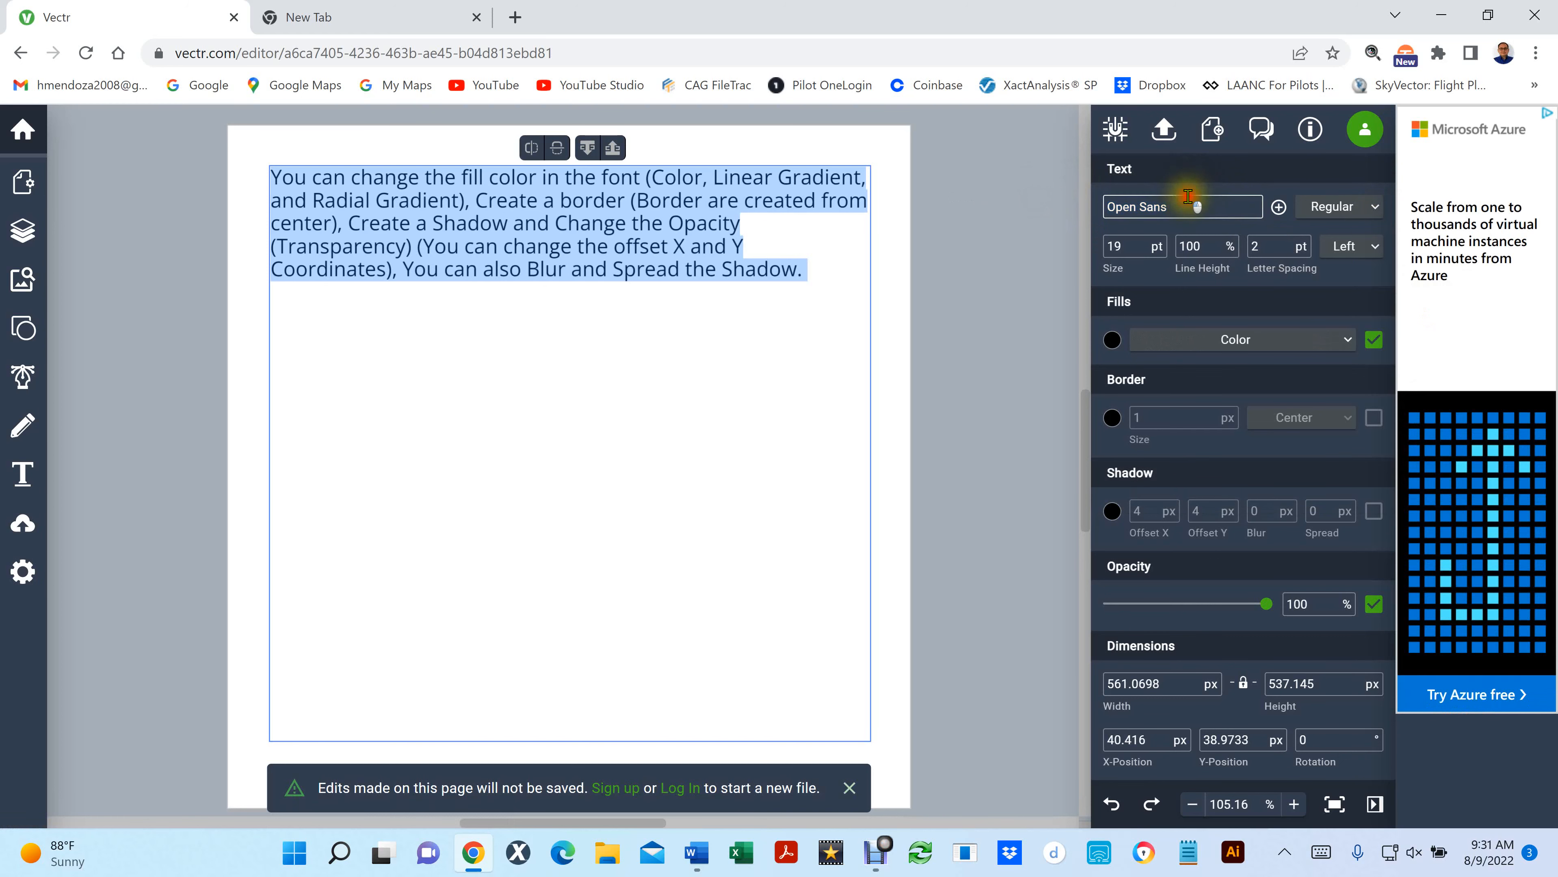
type("abel")
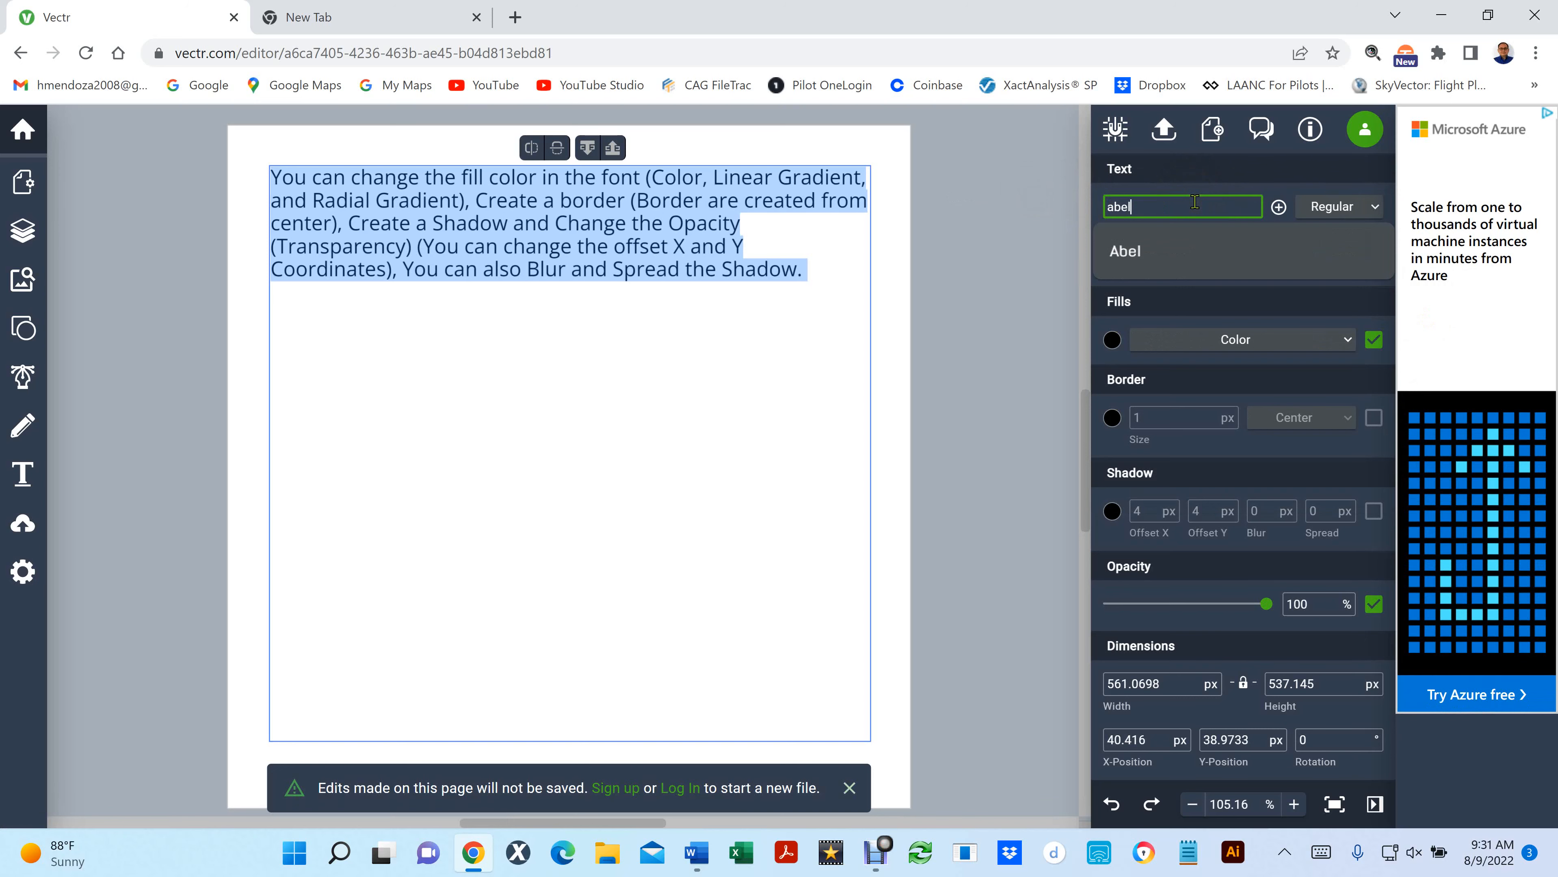
key("BackSpace")
key("BackSpace")
key("BackSpace")
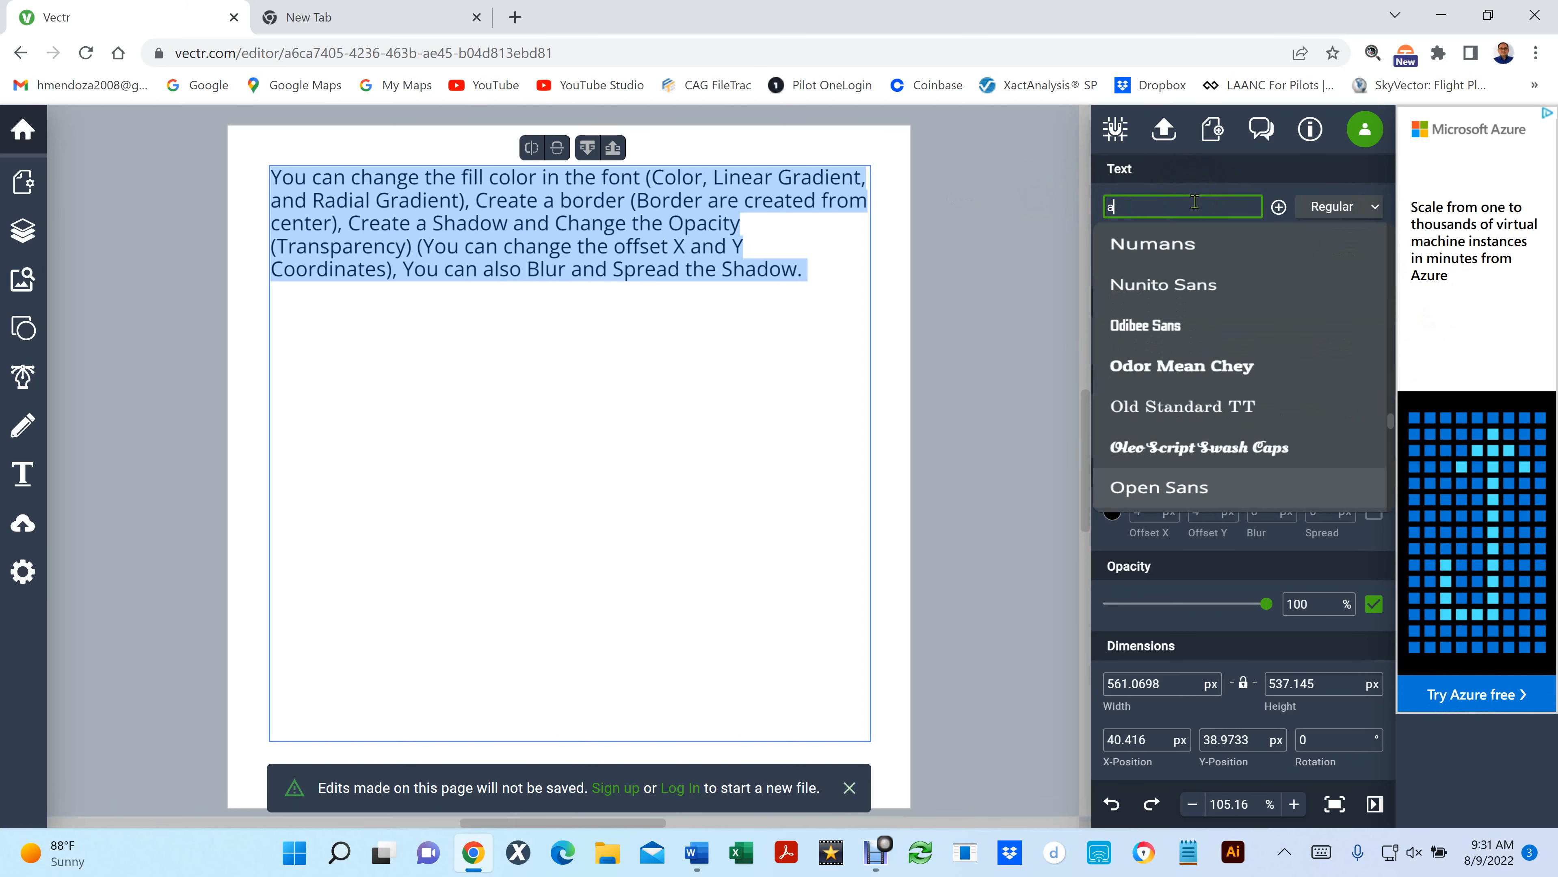
key("BackSpace")
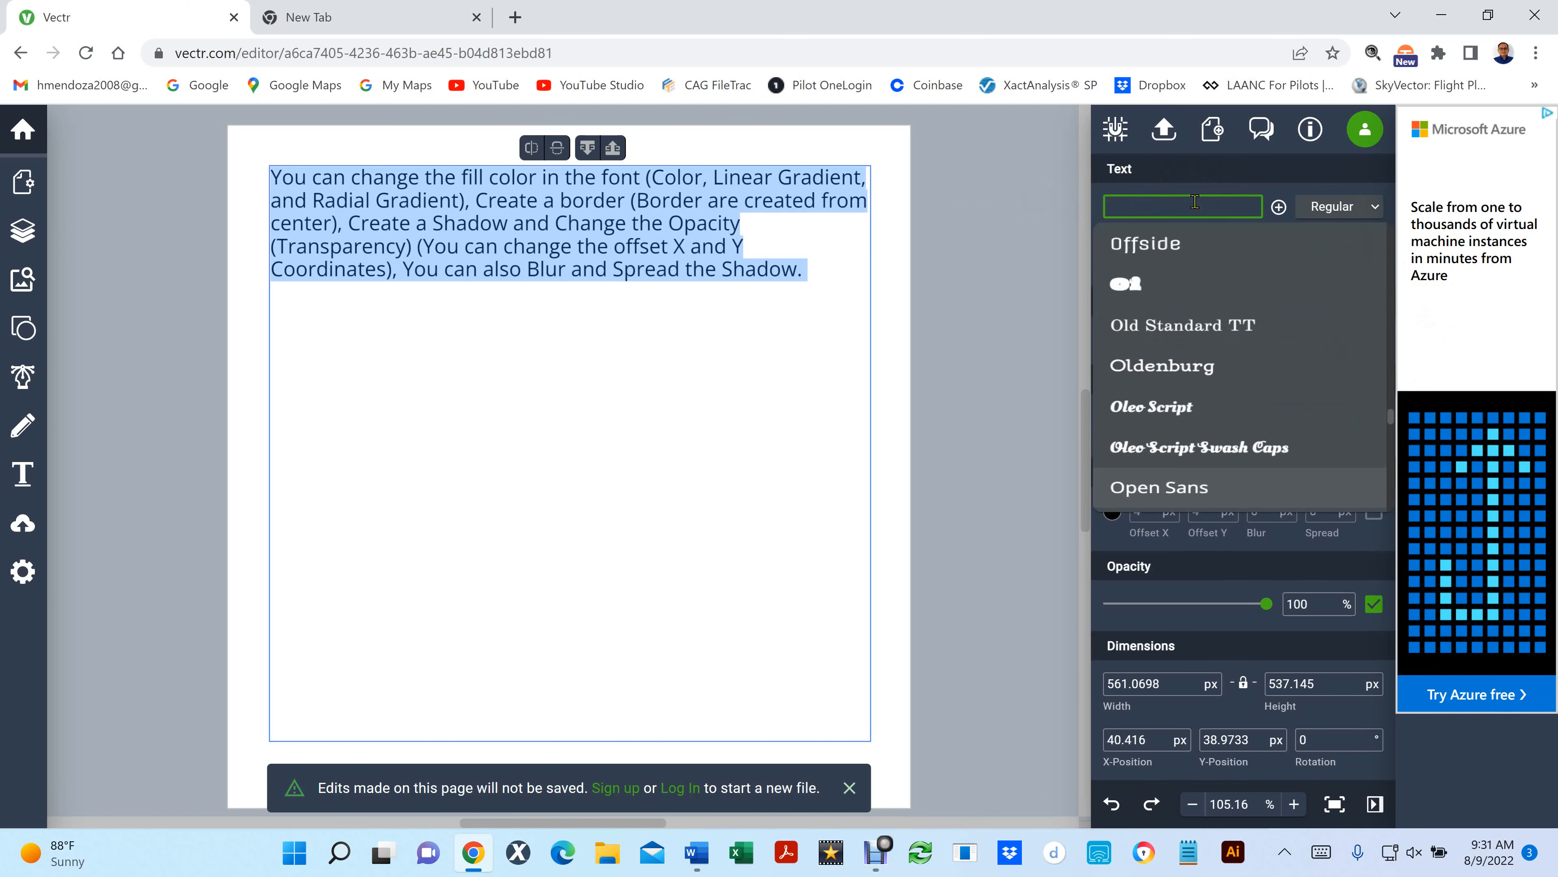
- Search the font list for "helvet" and "tim", clearing the text after each search
type("hel")
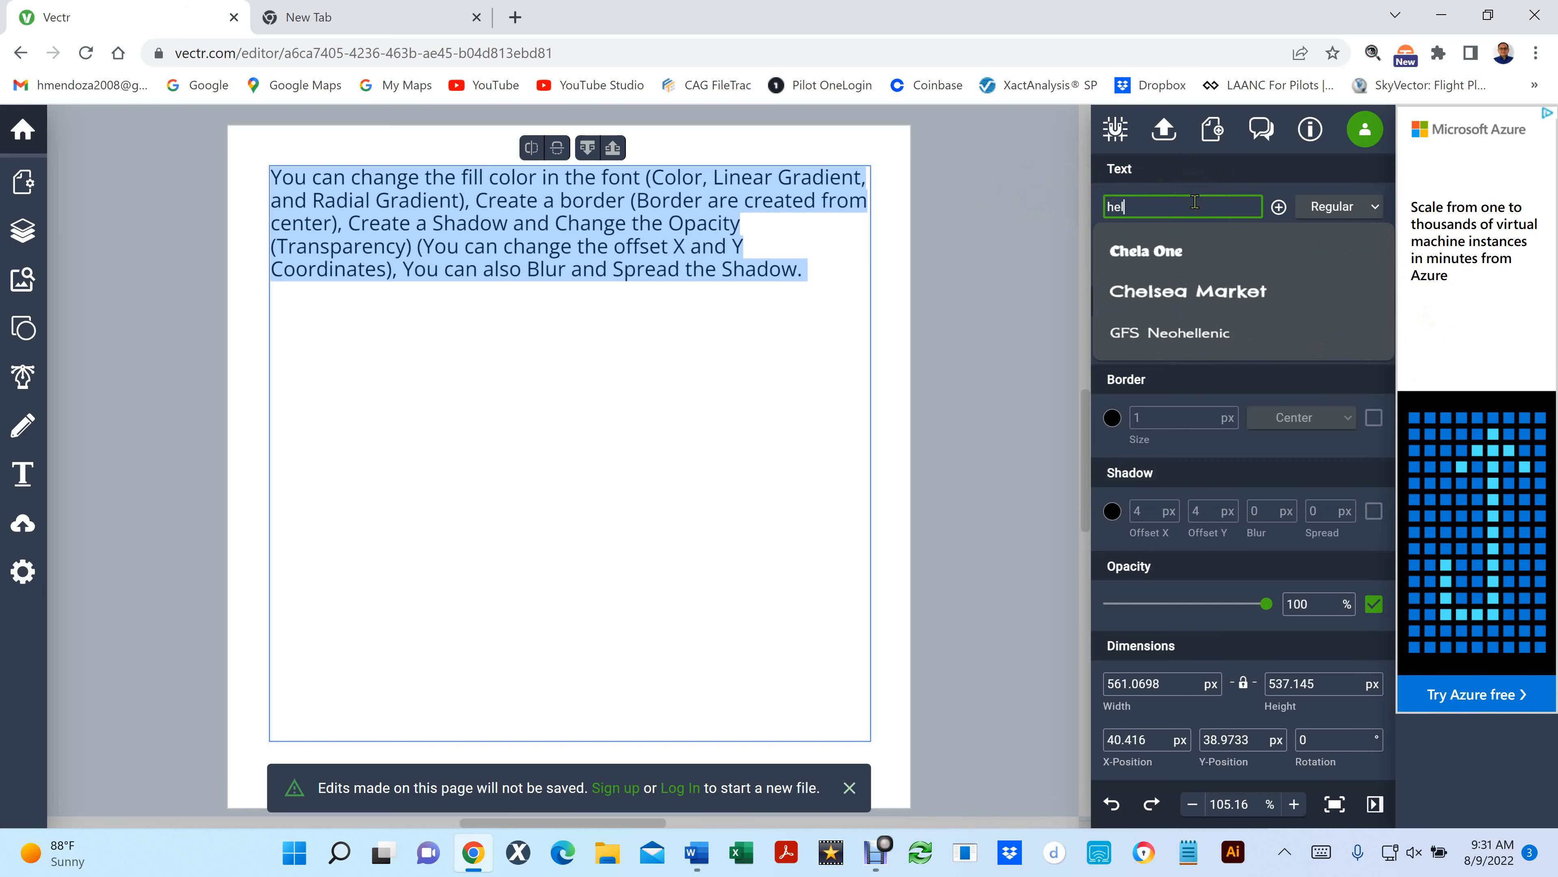
type("vet")
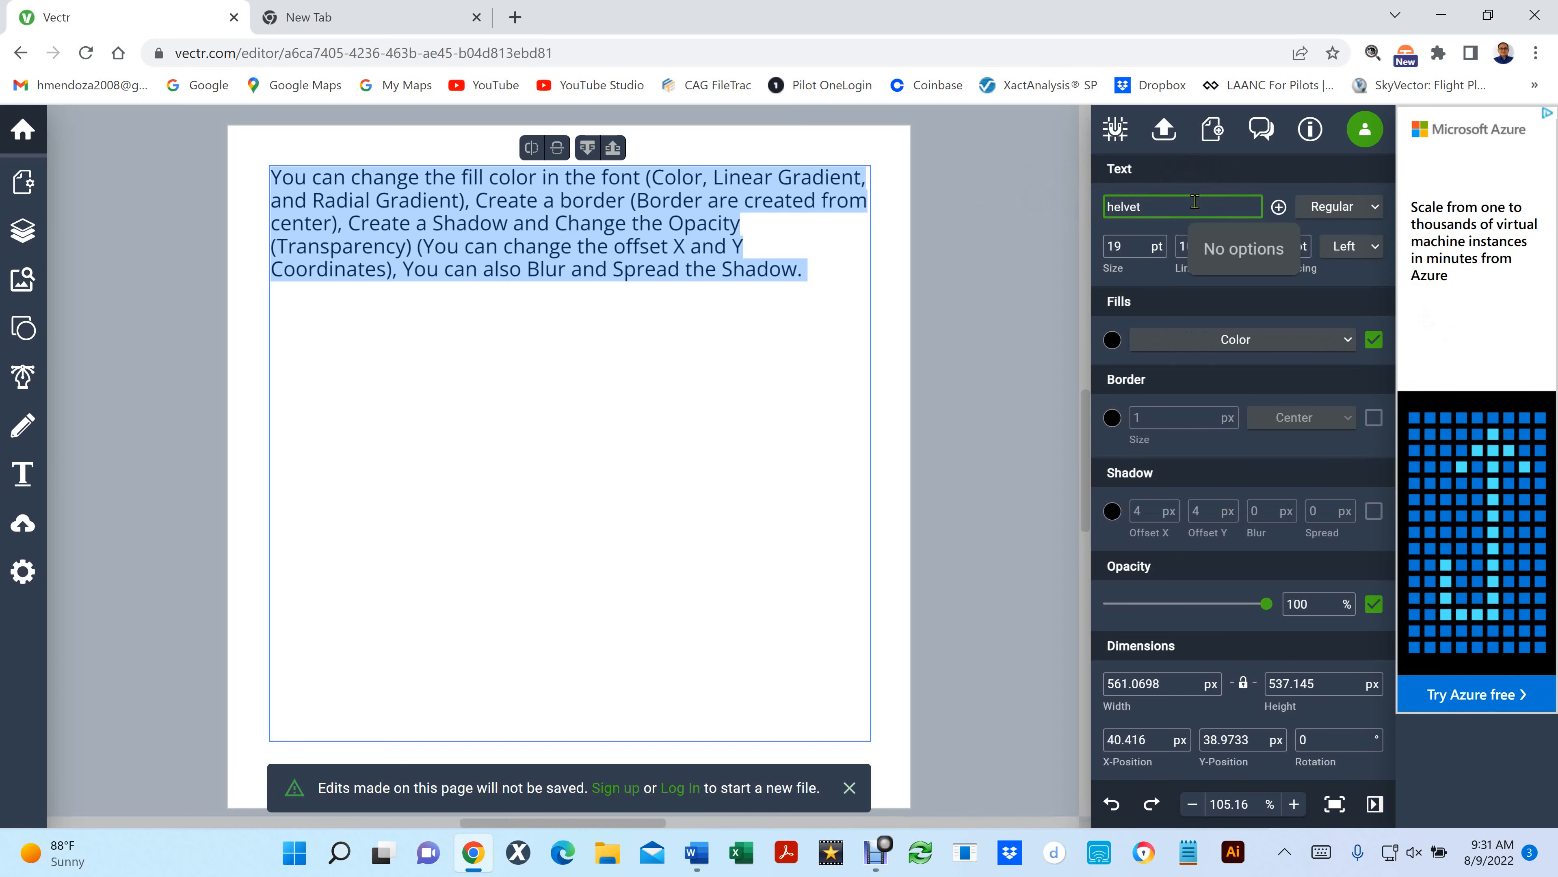
key("BackSpace")
key("BackSpace")
key("BackSpace")
key("BackSpace")
key("BackSpace")
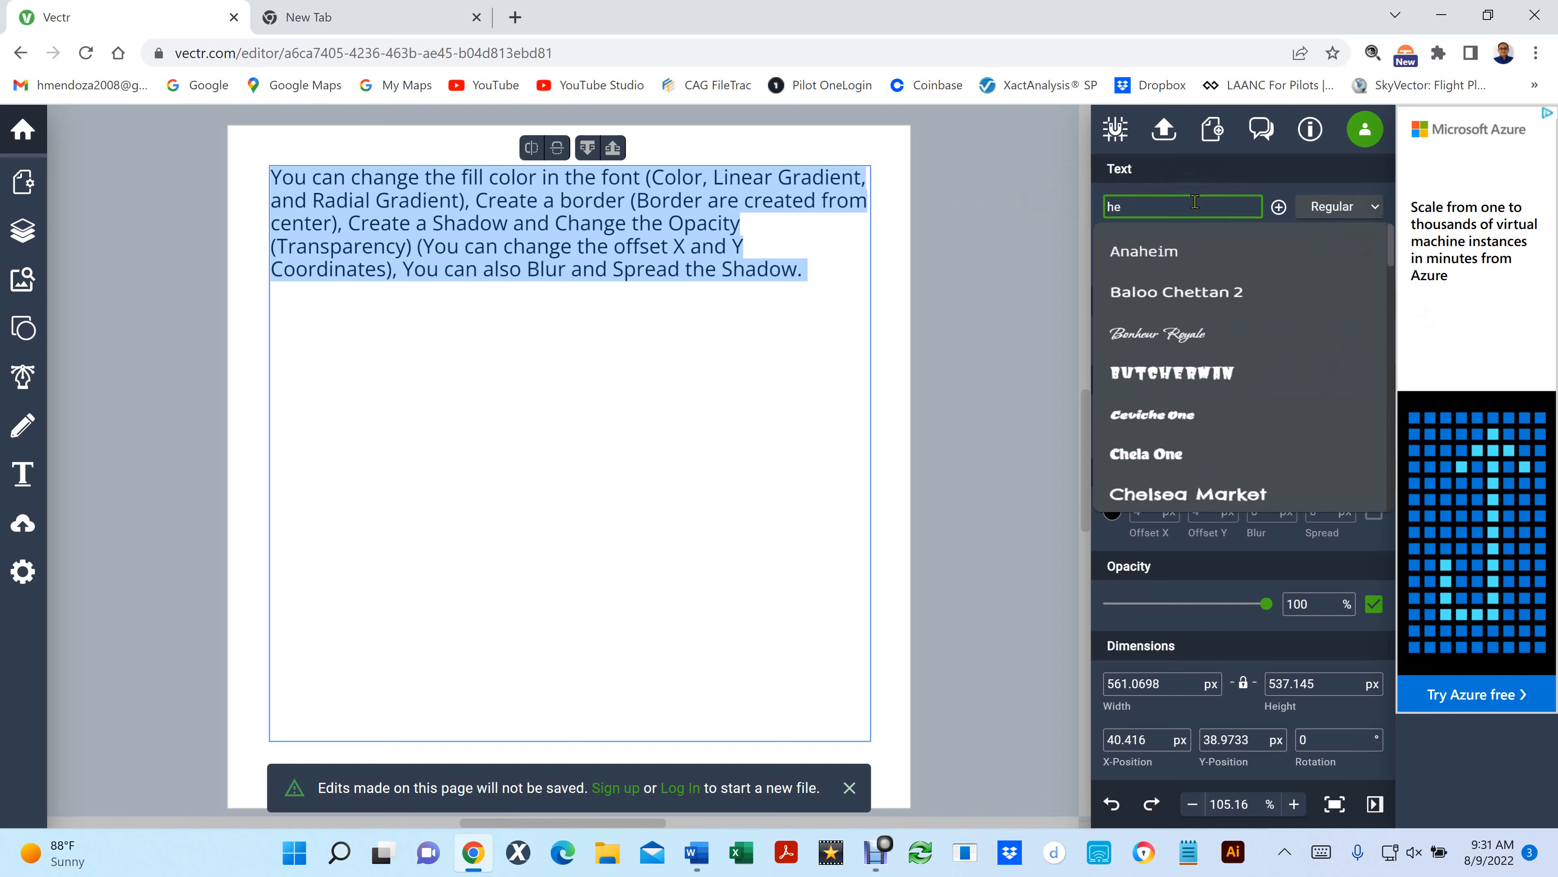
type("time")
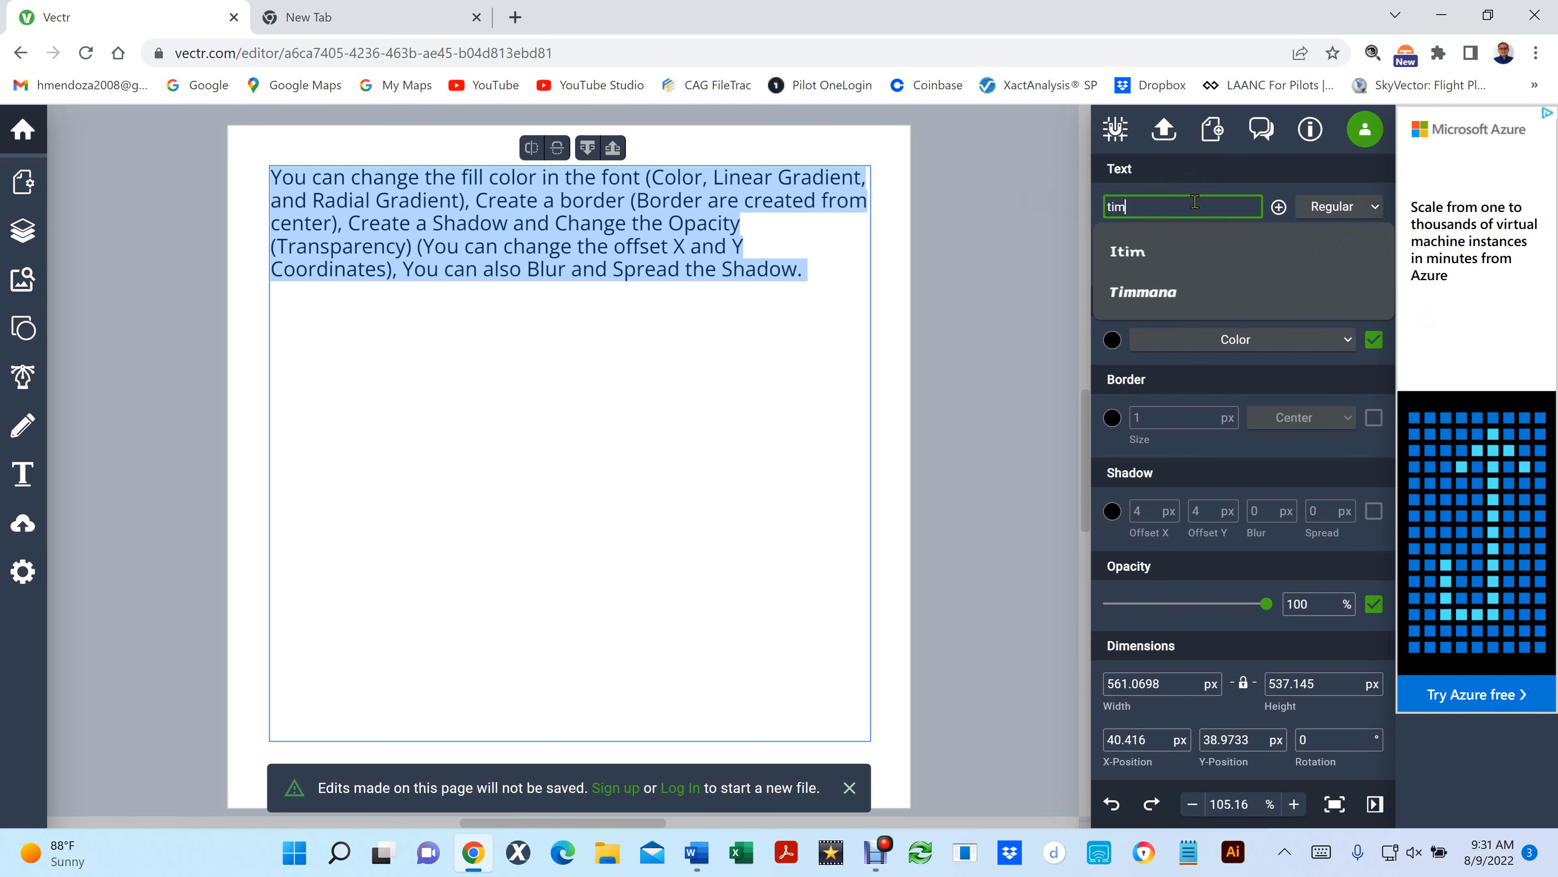
key("BackSpace")
key("BackSpace")
key("BackSpace")
key("BackSpace")
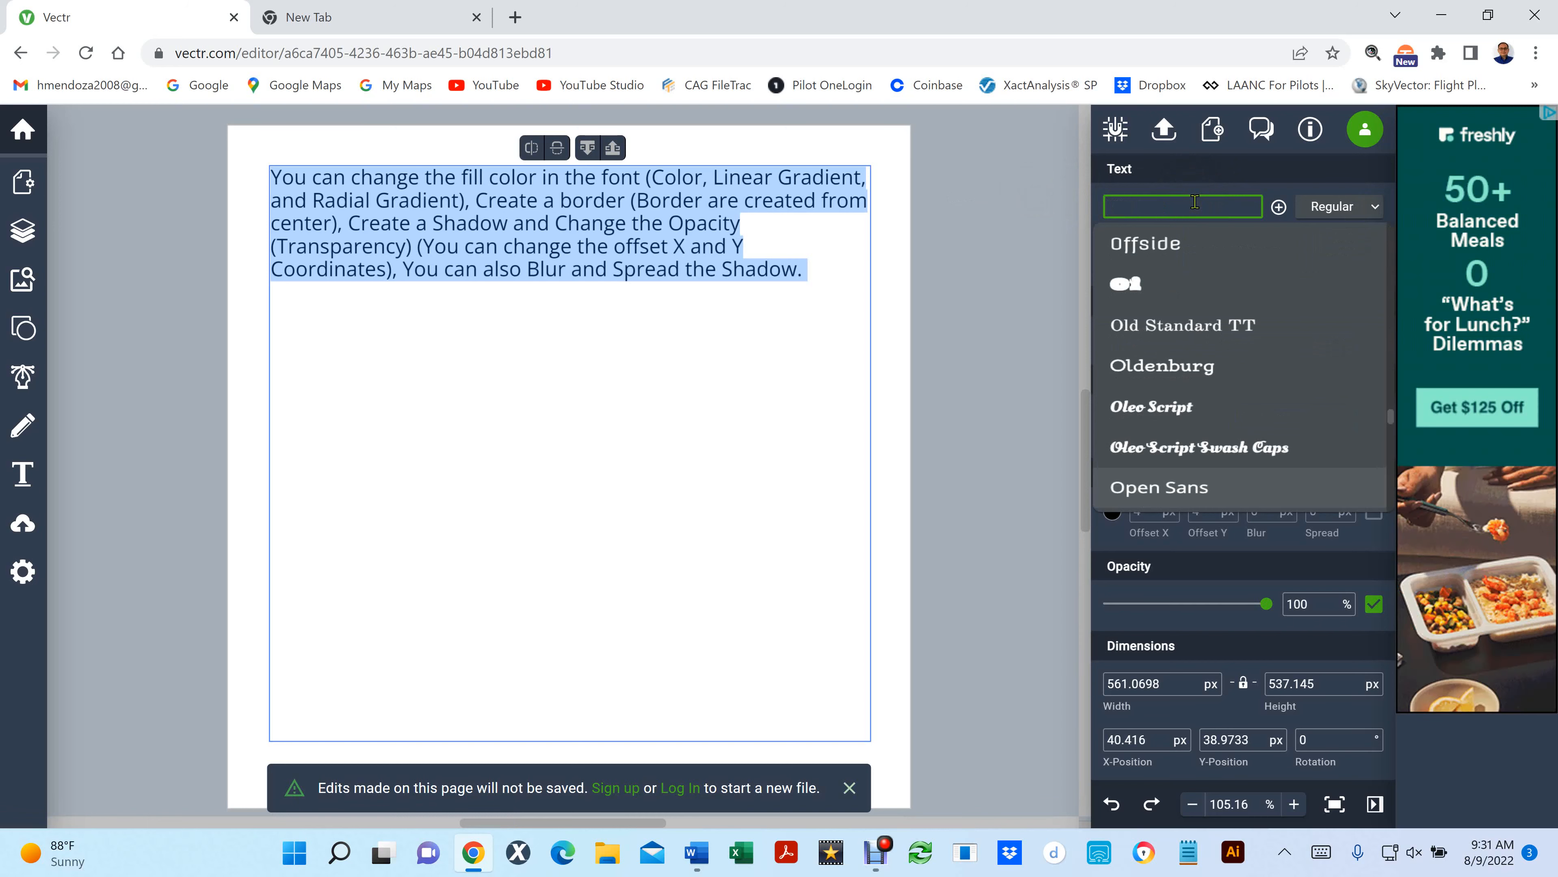
- Search the font list for "open" and choose Open Sans for the selected paragraph
type("op")
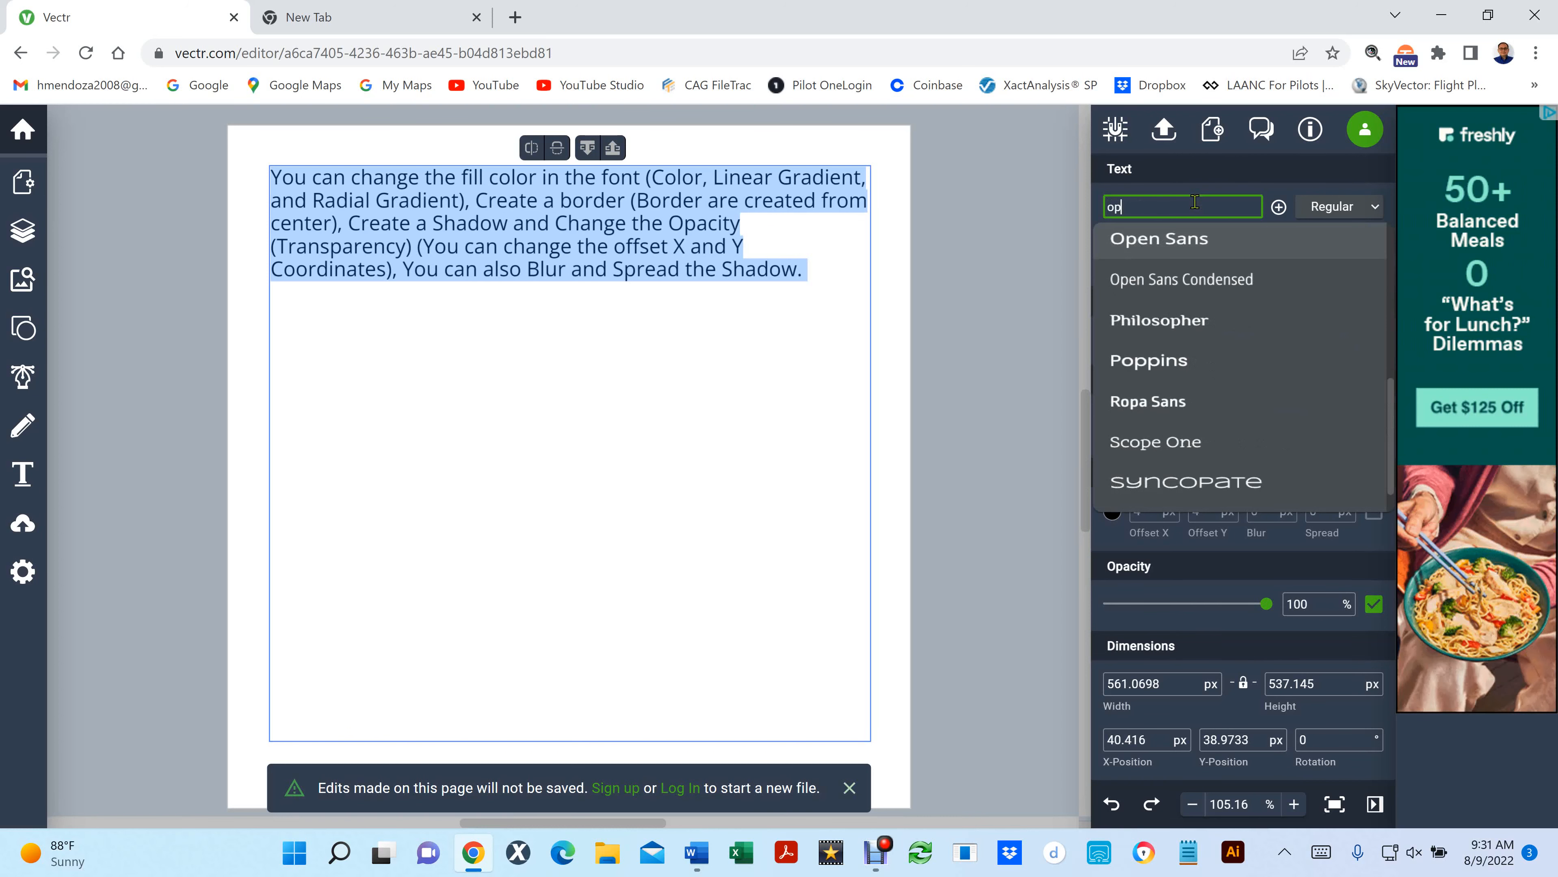
type("en")
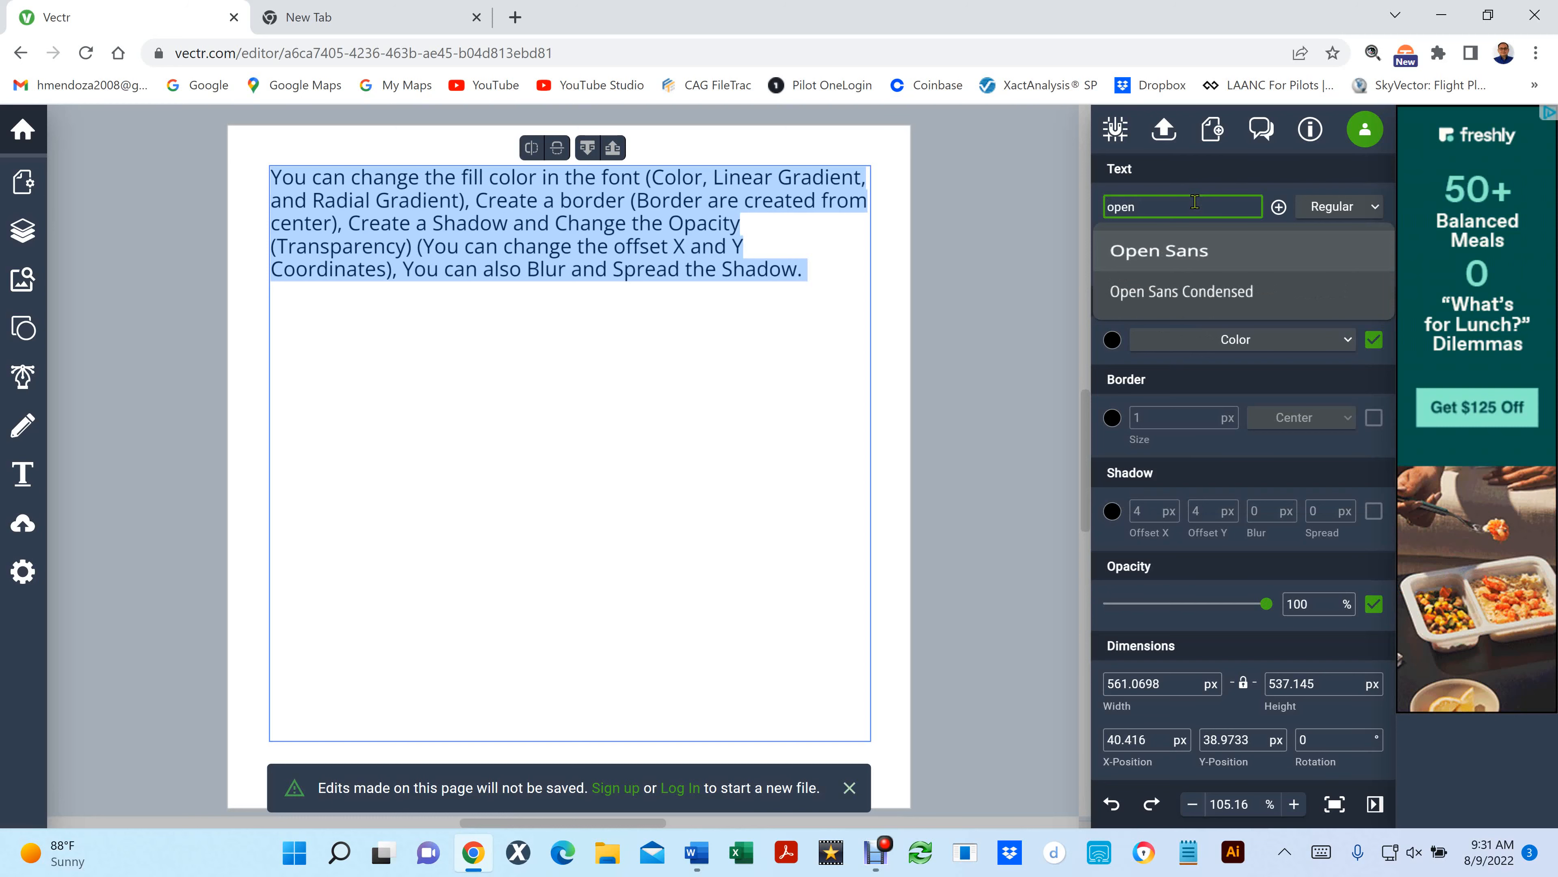
left_click_drag(1195, 202, 1055, 197)
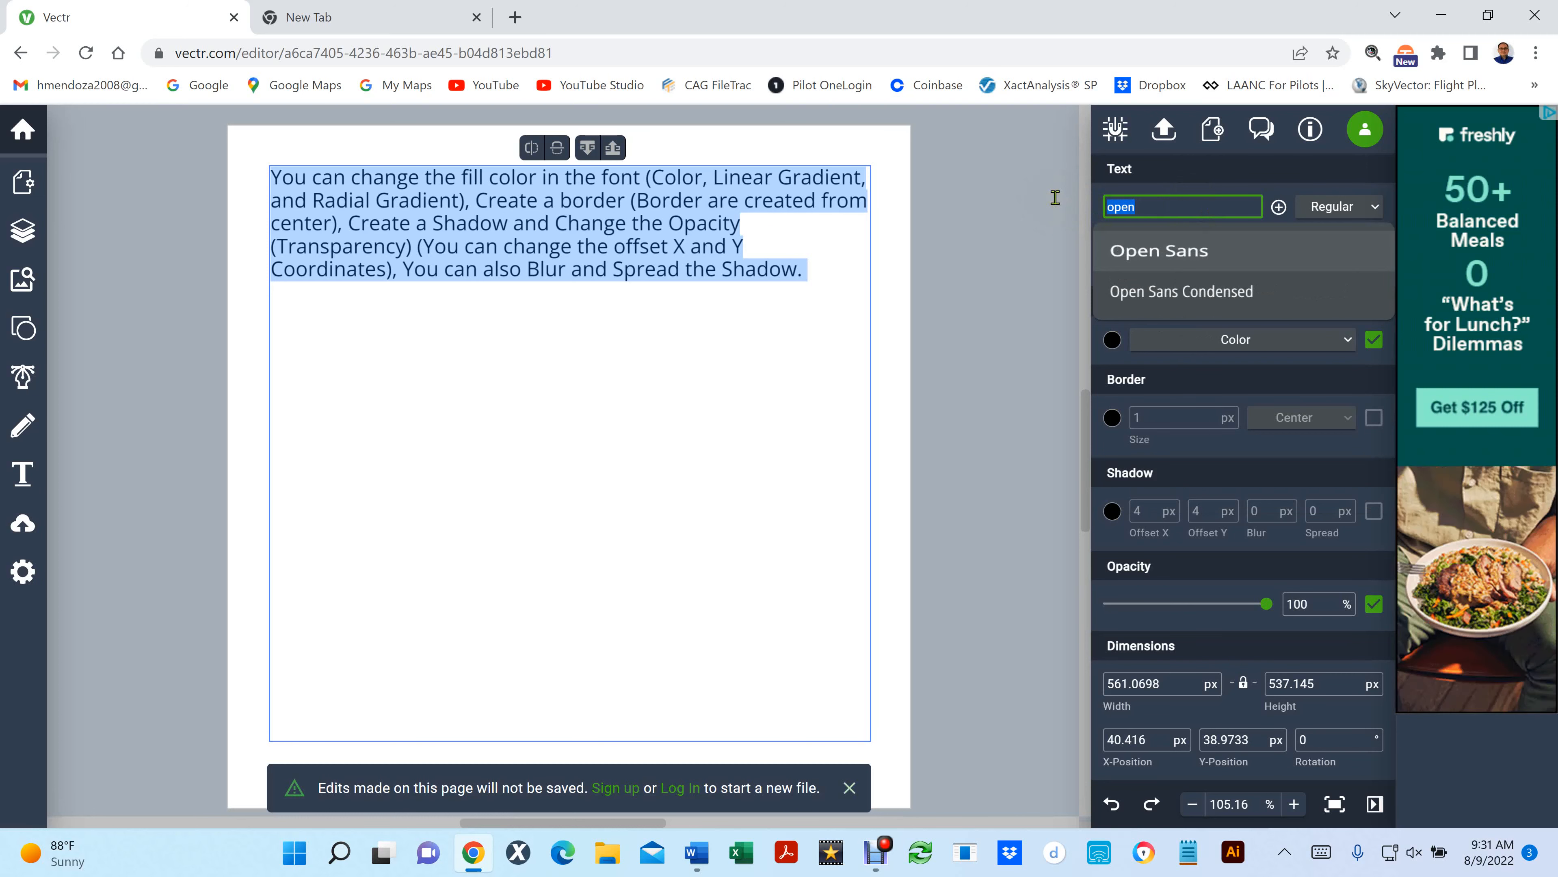
key("Return")
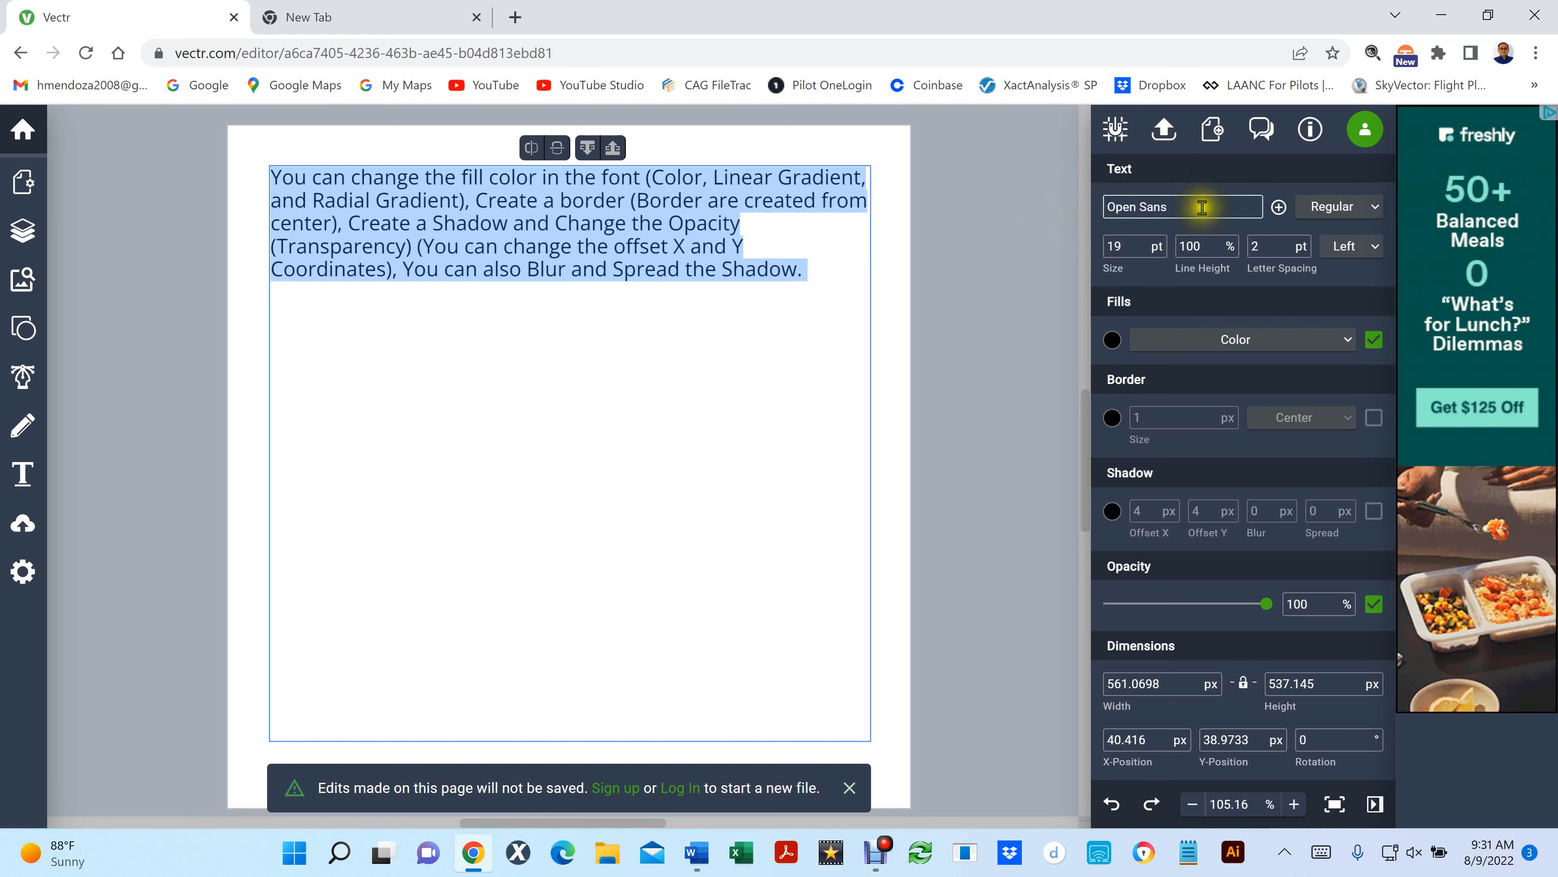
- Change the selected paragraph's font to Patua One
left_click(1202, 207)
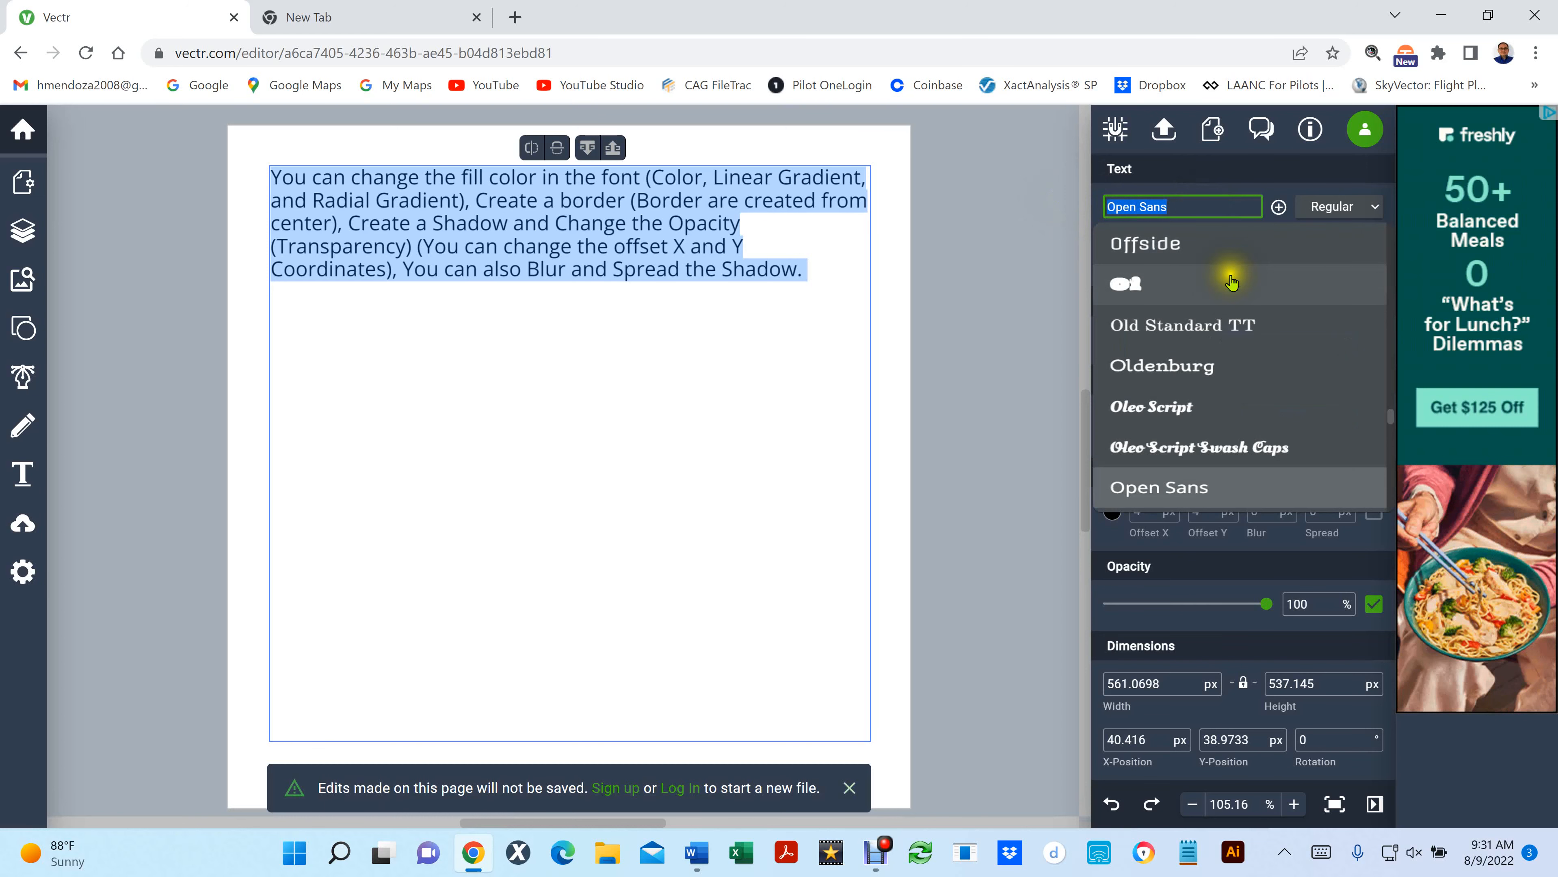
scroll(1225, 283, "down", 10)
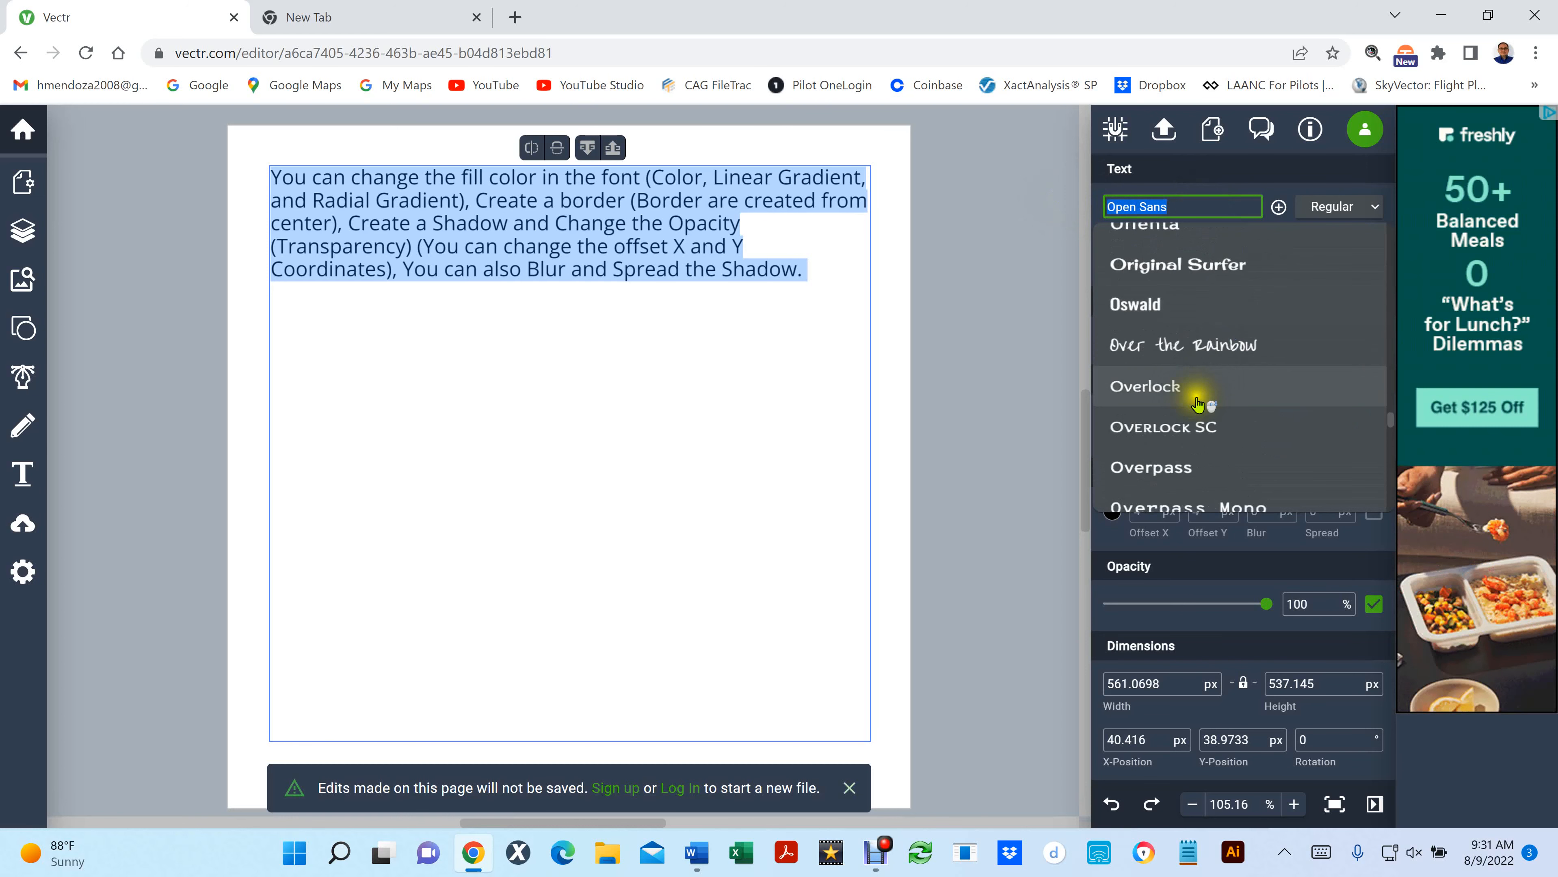
scroll(1198, 410, "down", 5)
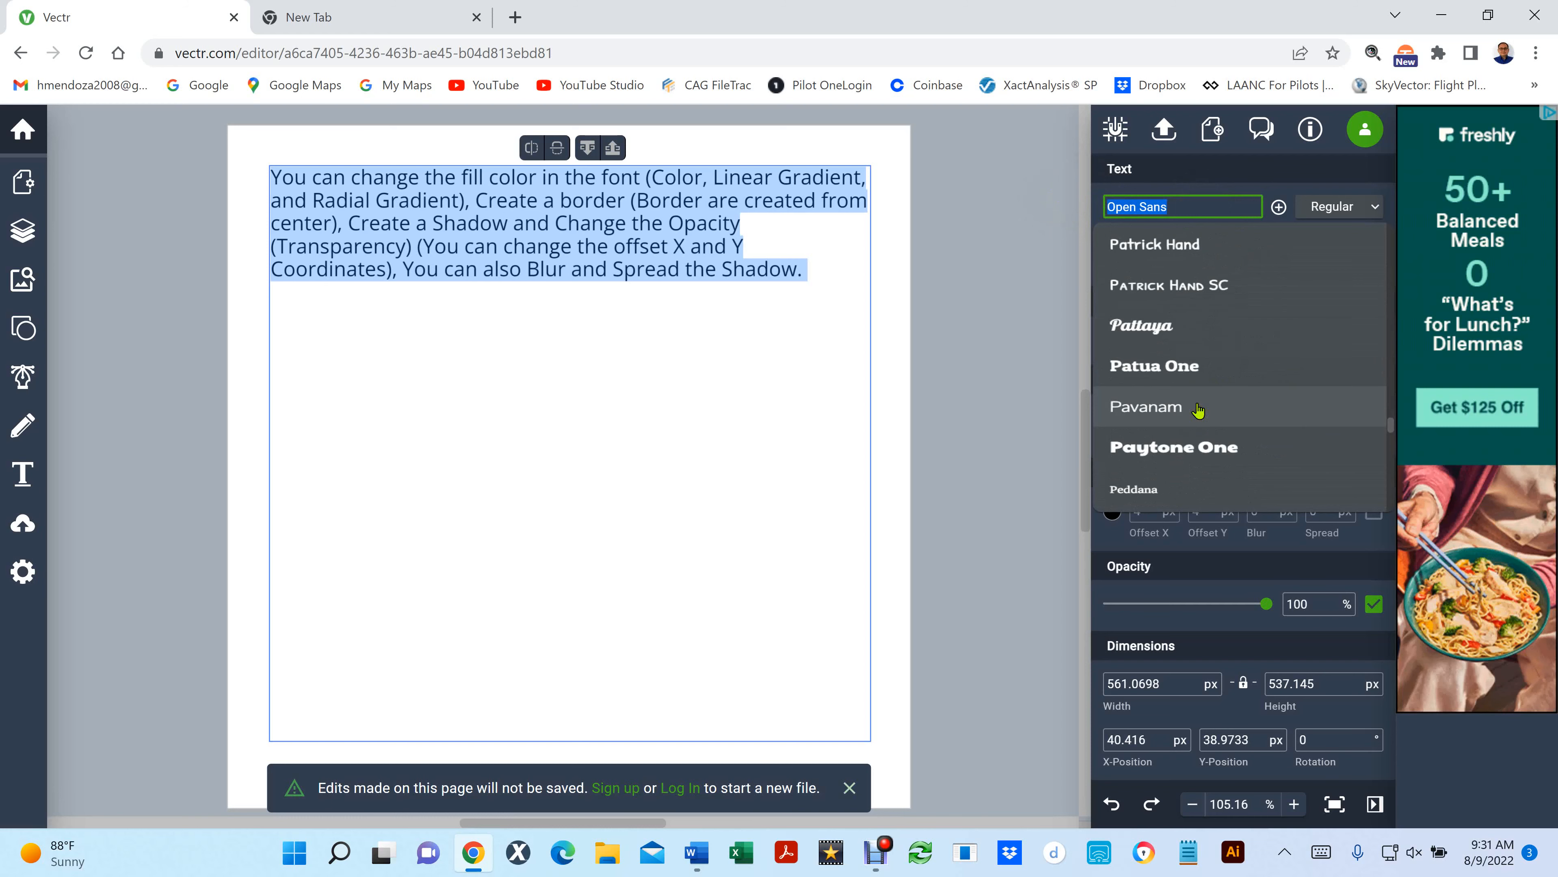
left_click(1182, 368)
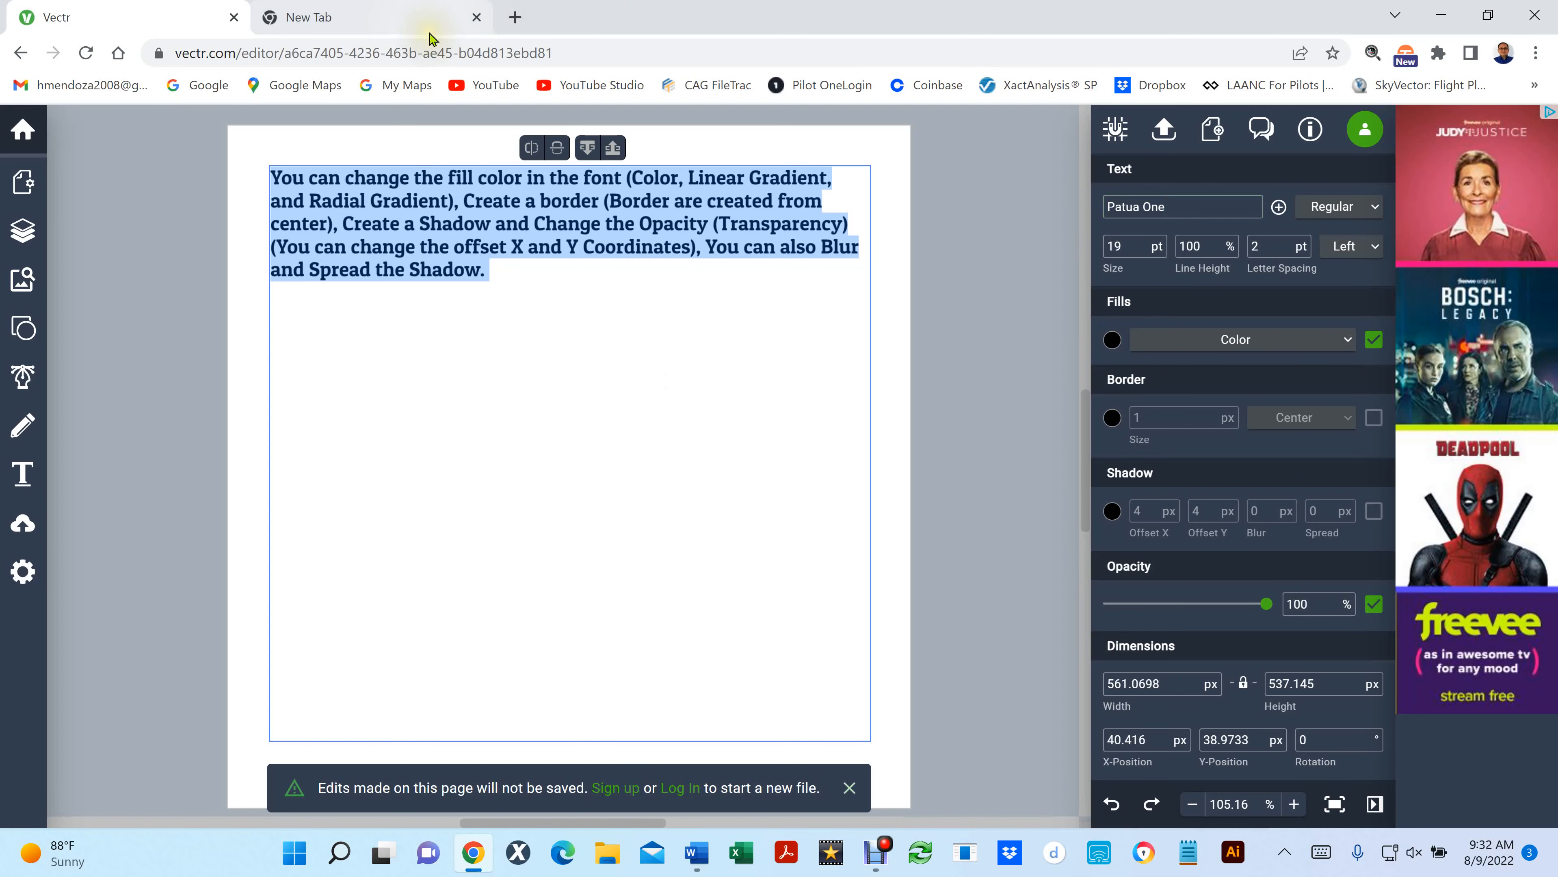
- Switch to the empty browser tab and open the bookmarked Fontsc free fonts website
left_click(445, 18)
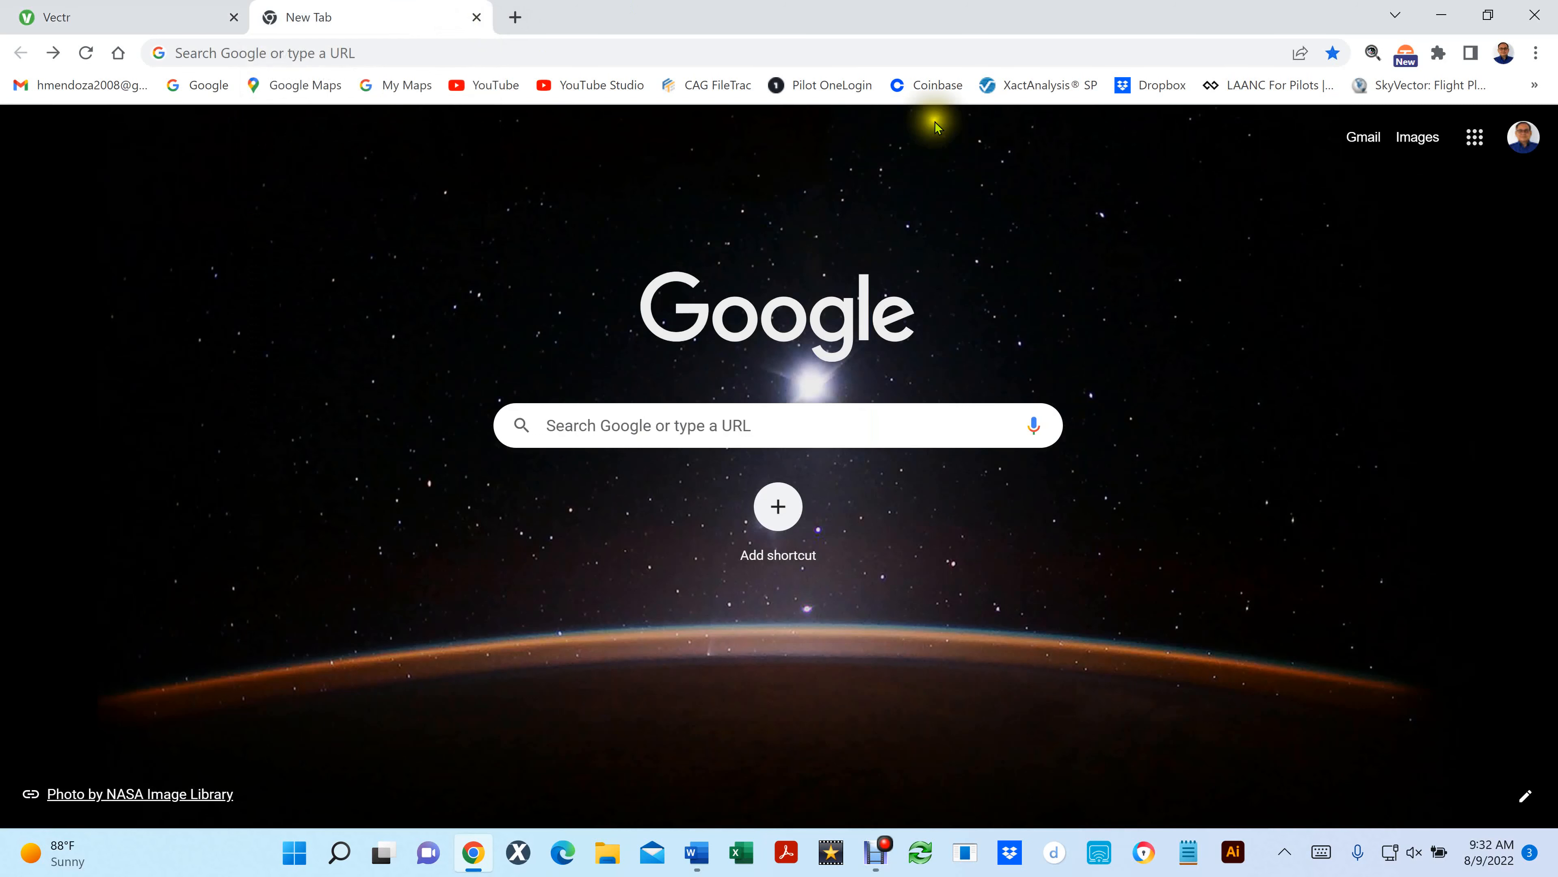
left_click(1534, 85)
scroll(1437, 556, "down", 5)
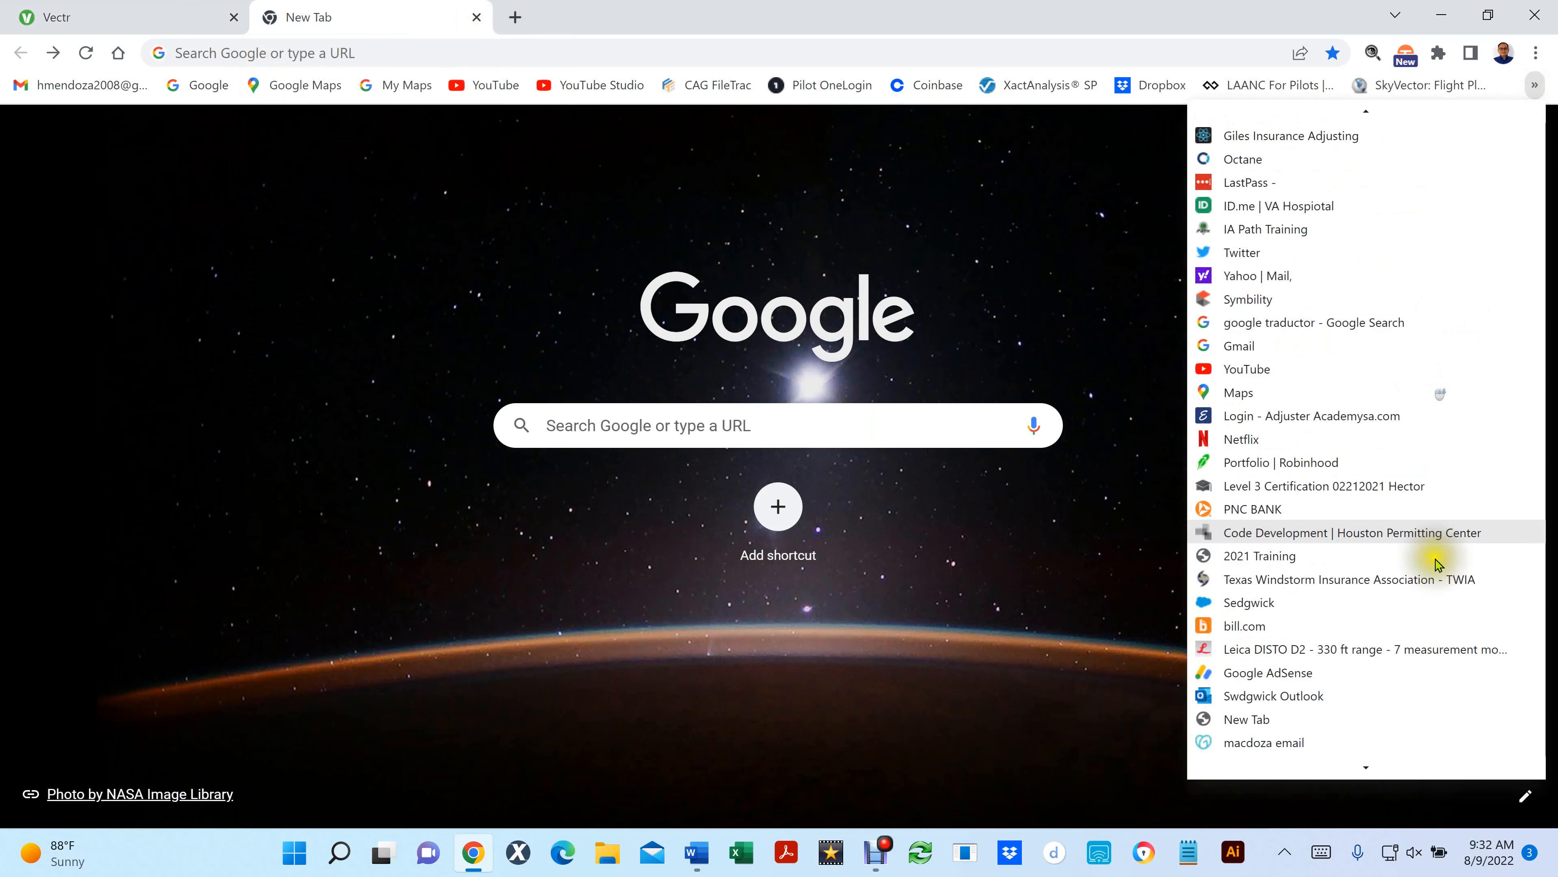
scroll(1321, 678, "down", 5)
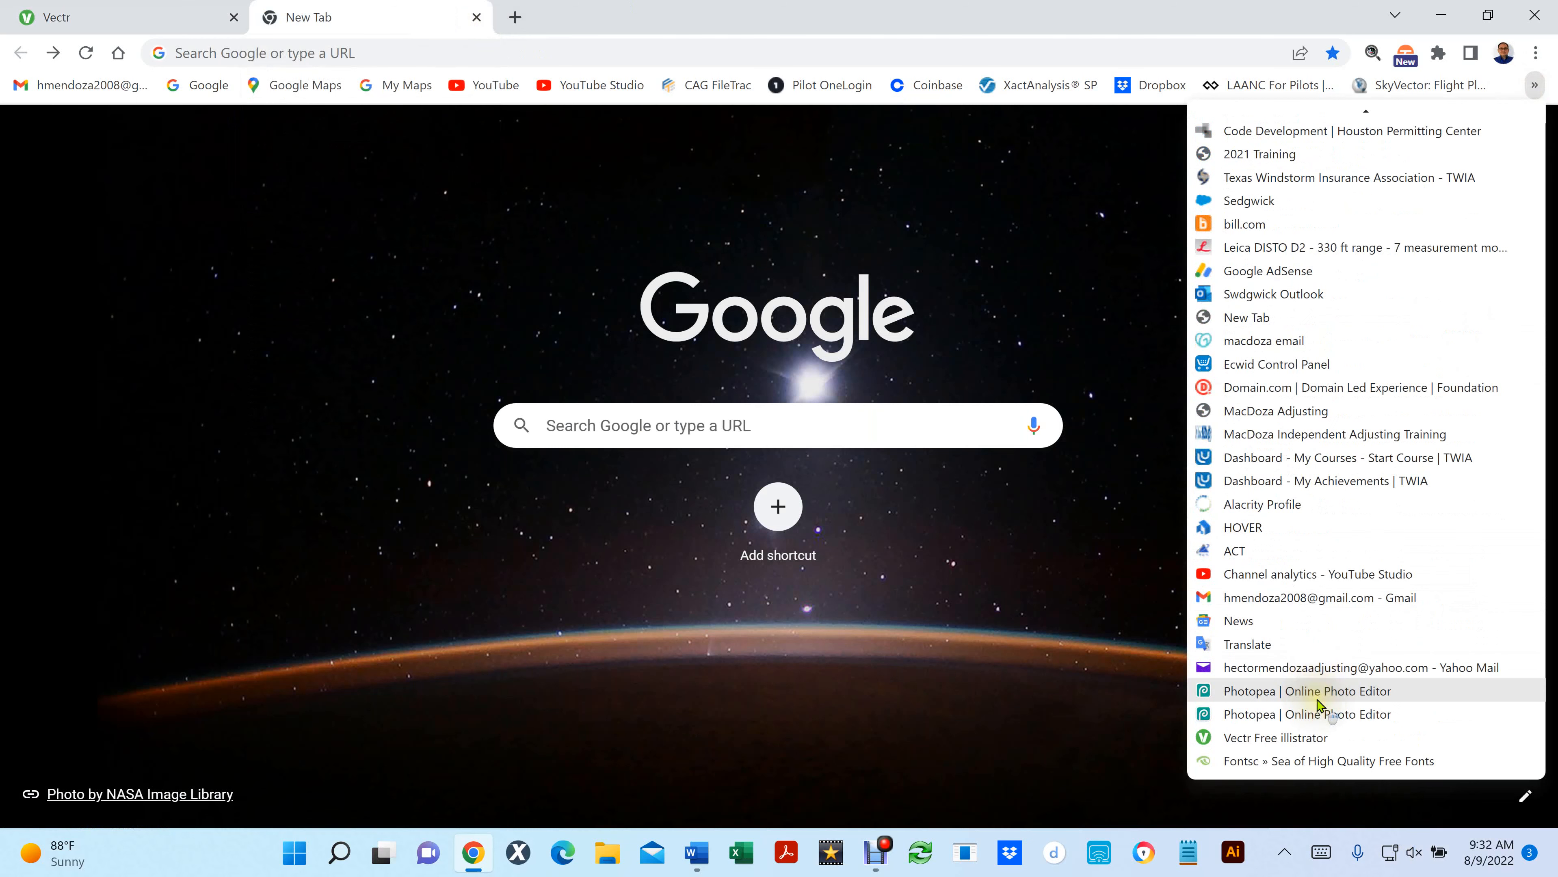
left_click(1267, 762)
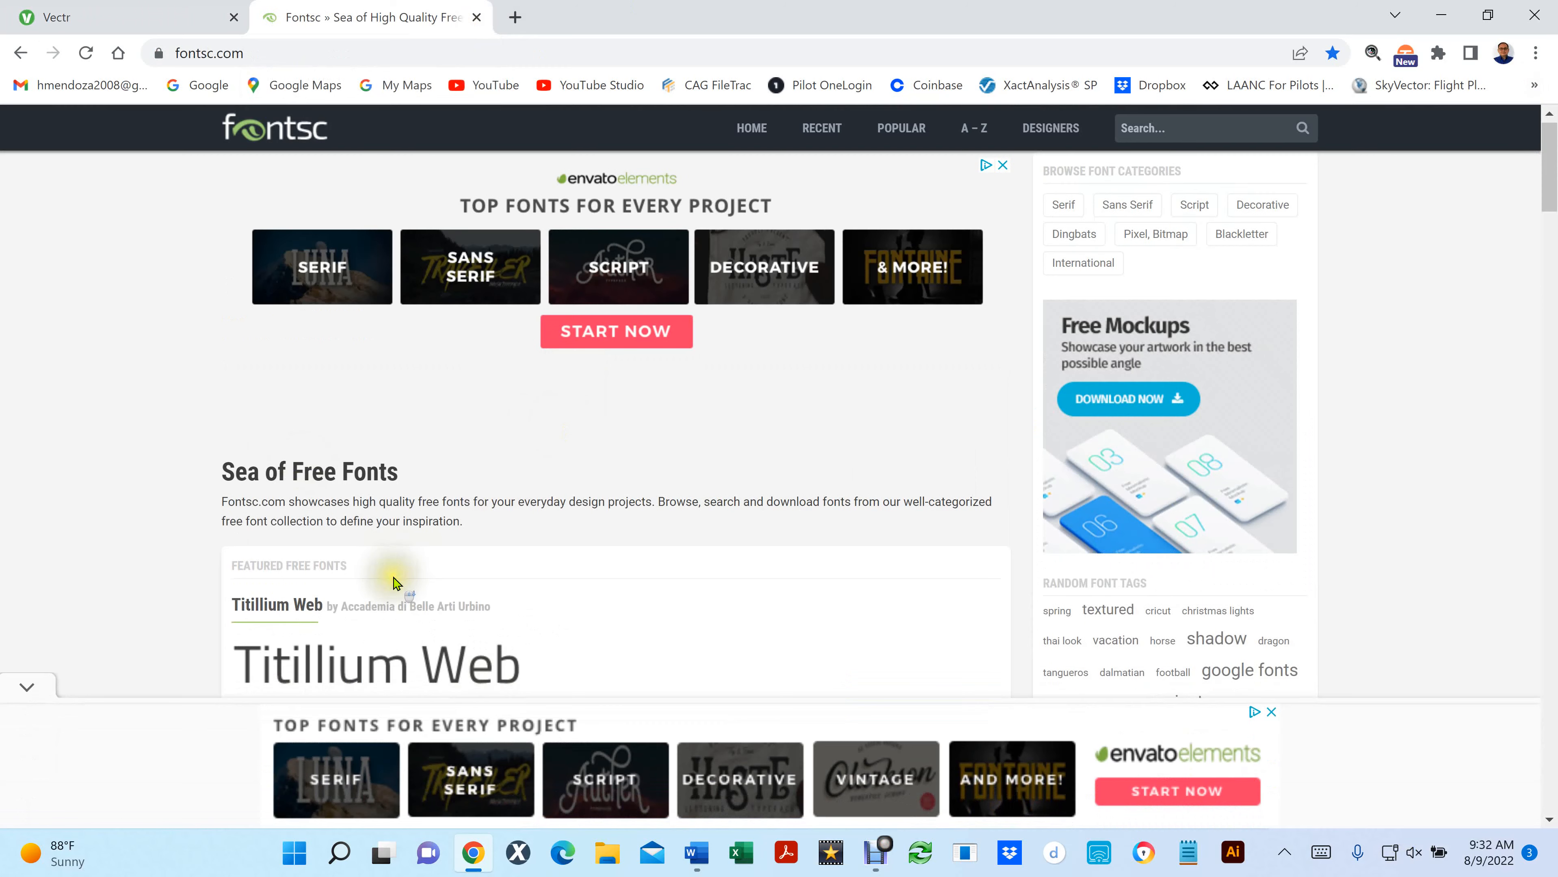
- Look through the featured free fonts on the Fontsc home page and return to its beginning
scroll(393, 584, "down", 10)
scroll(410, 496, "down", 15)
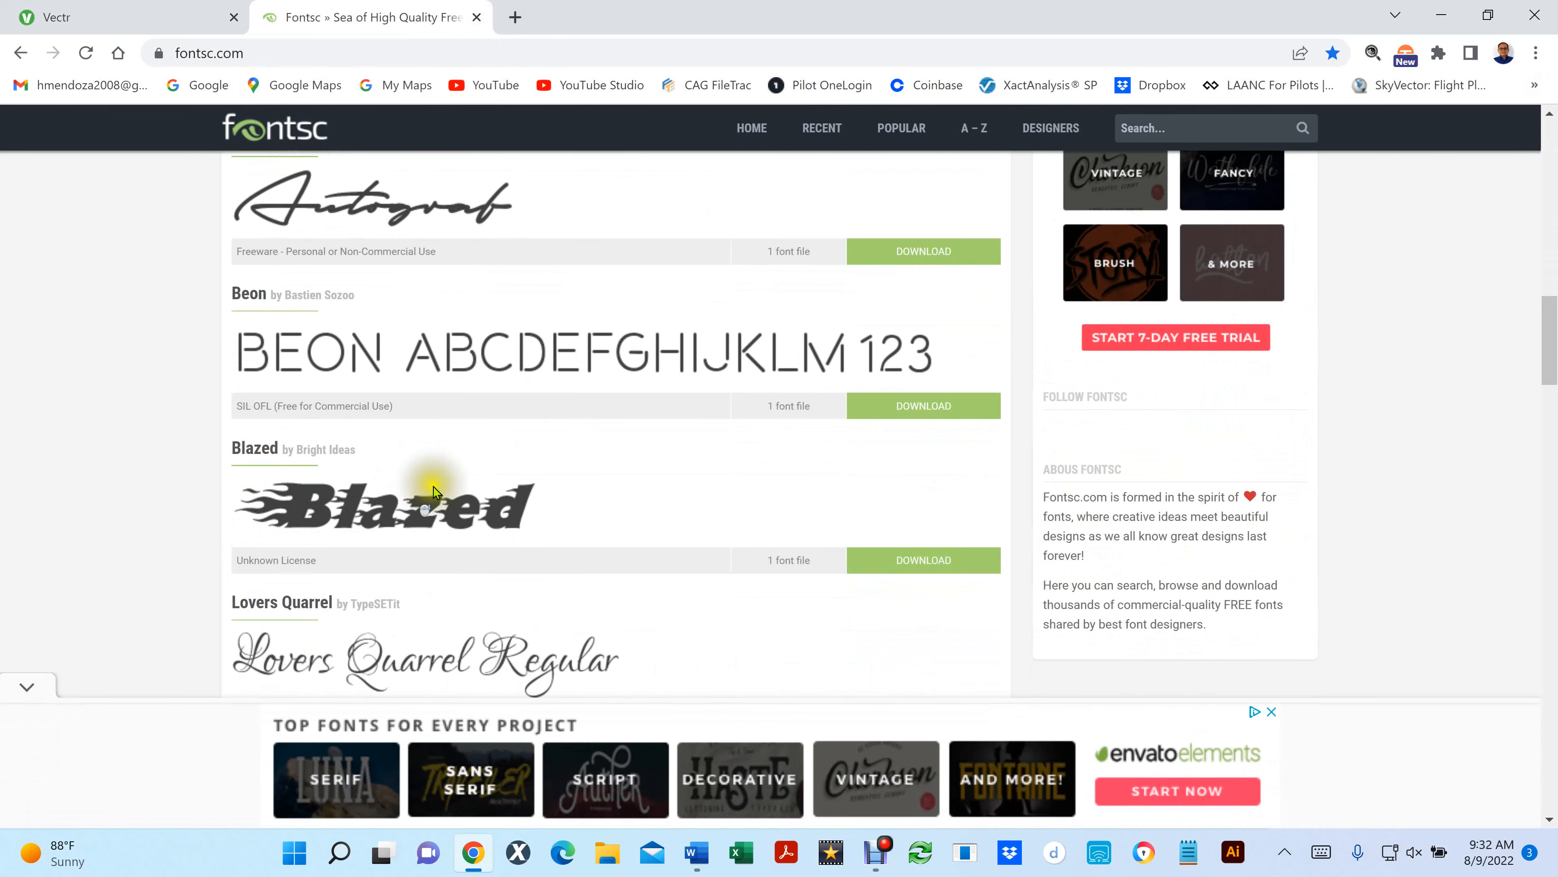
scroll(811, 413, "up", 20)
scroll(817, 420, "up", 5)
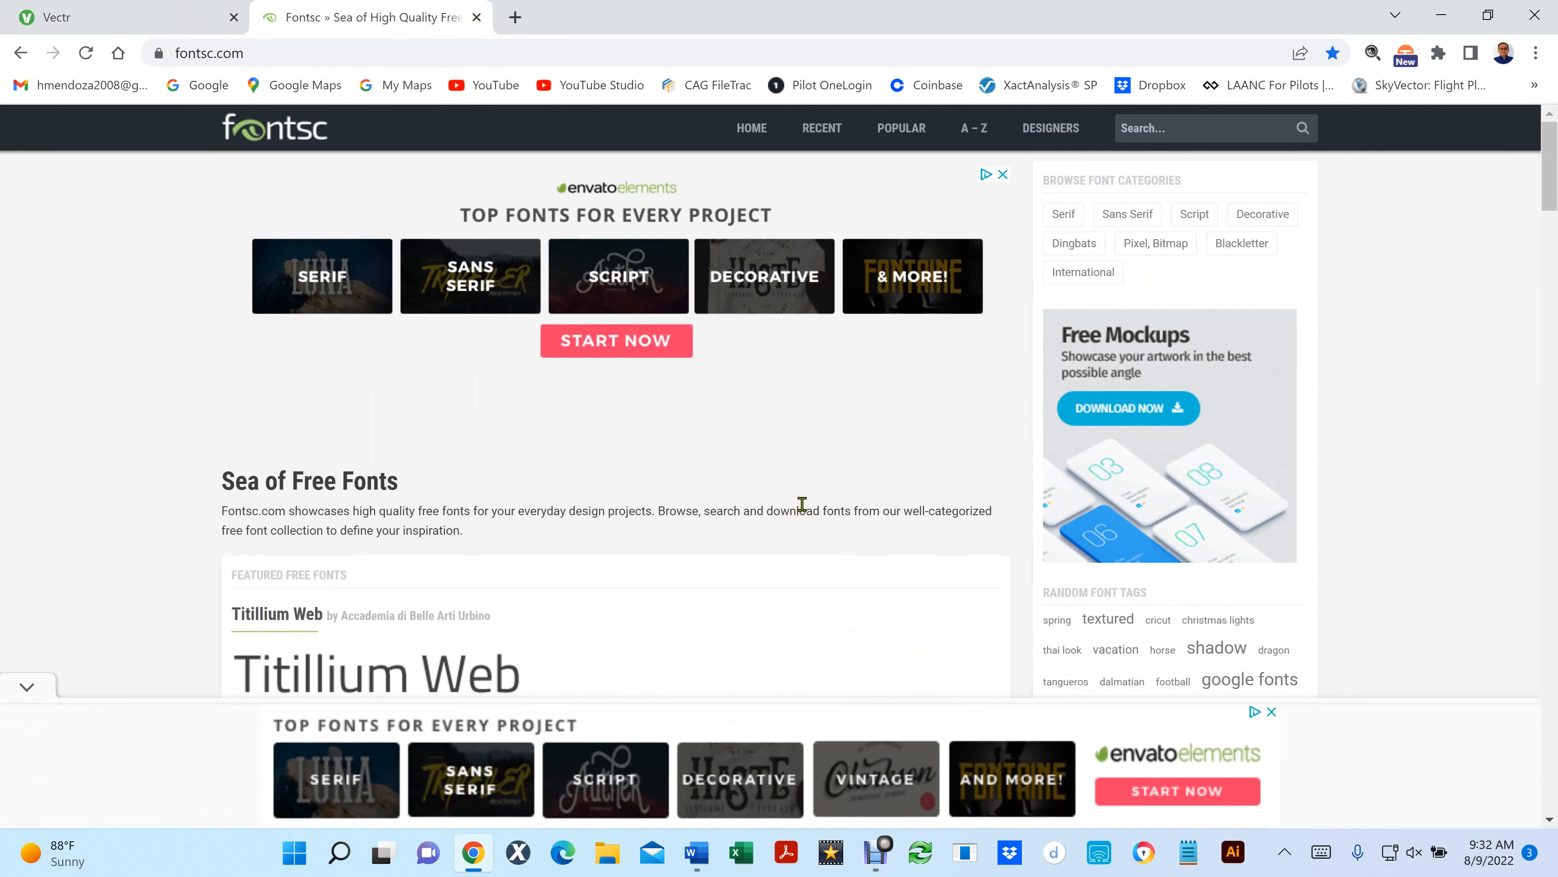
- Open the Sans Serif font category, dismiss the advertisement, and return to the Fontsc home page
left_click(1135, 213)
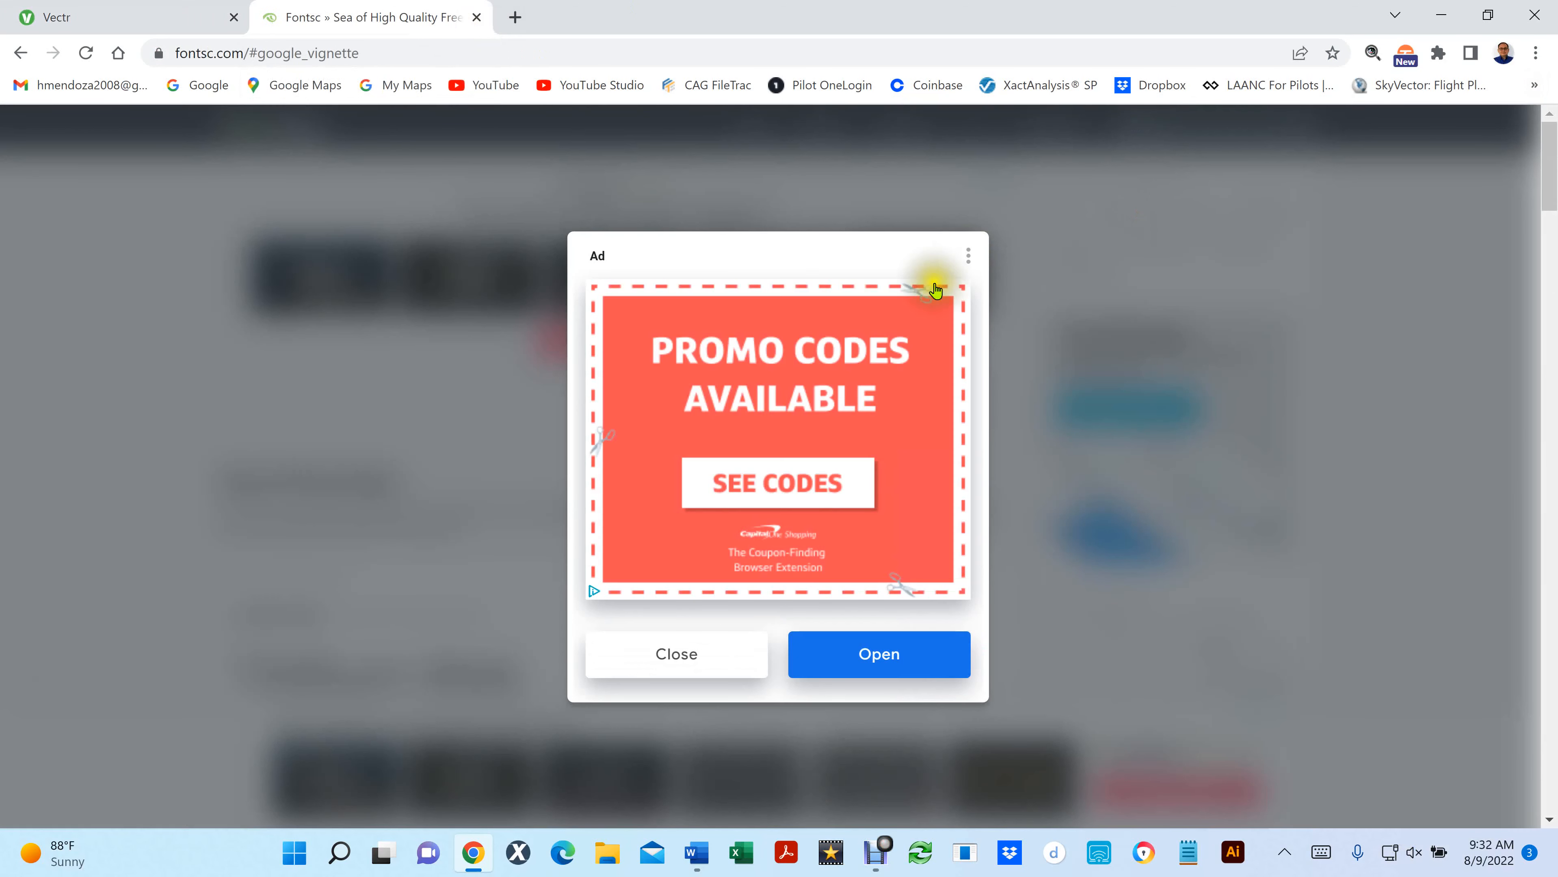
left_click(706, 660)
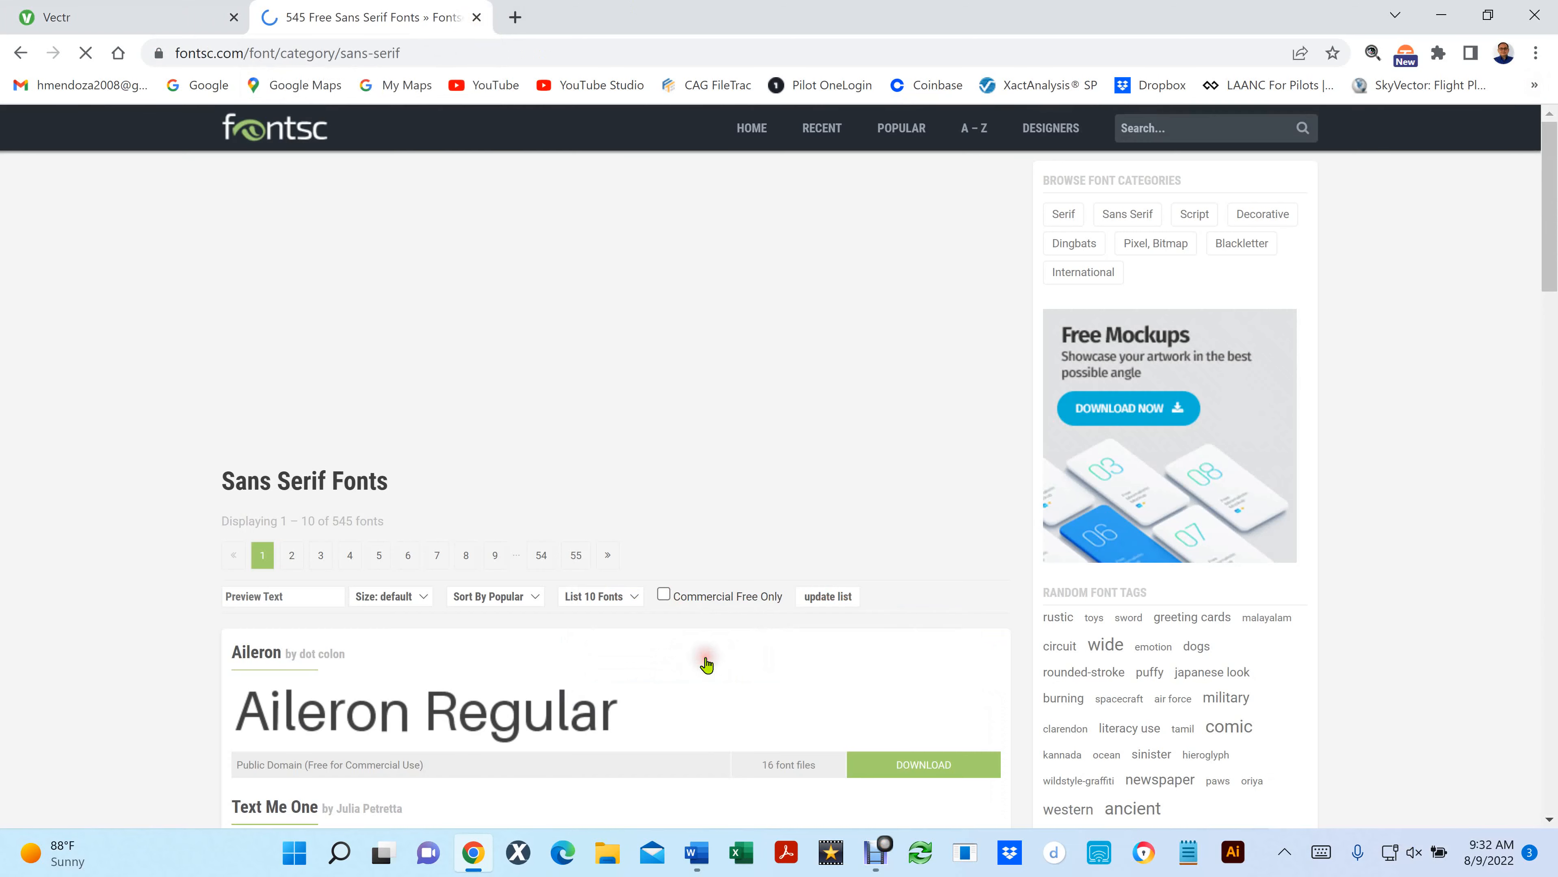
left_click(20, 52)
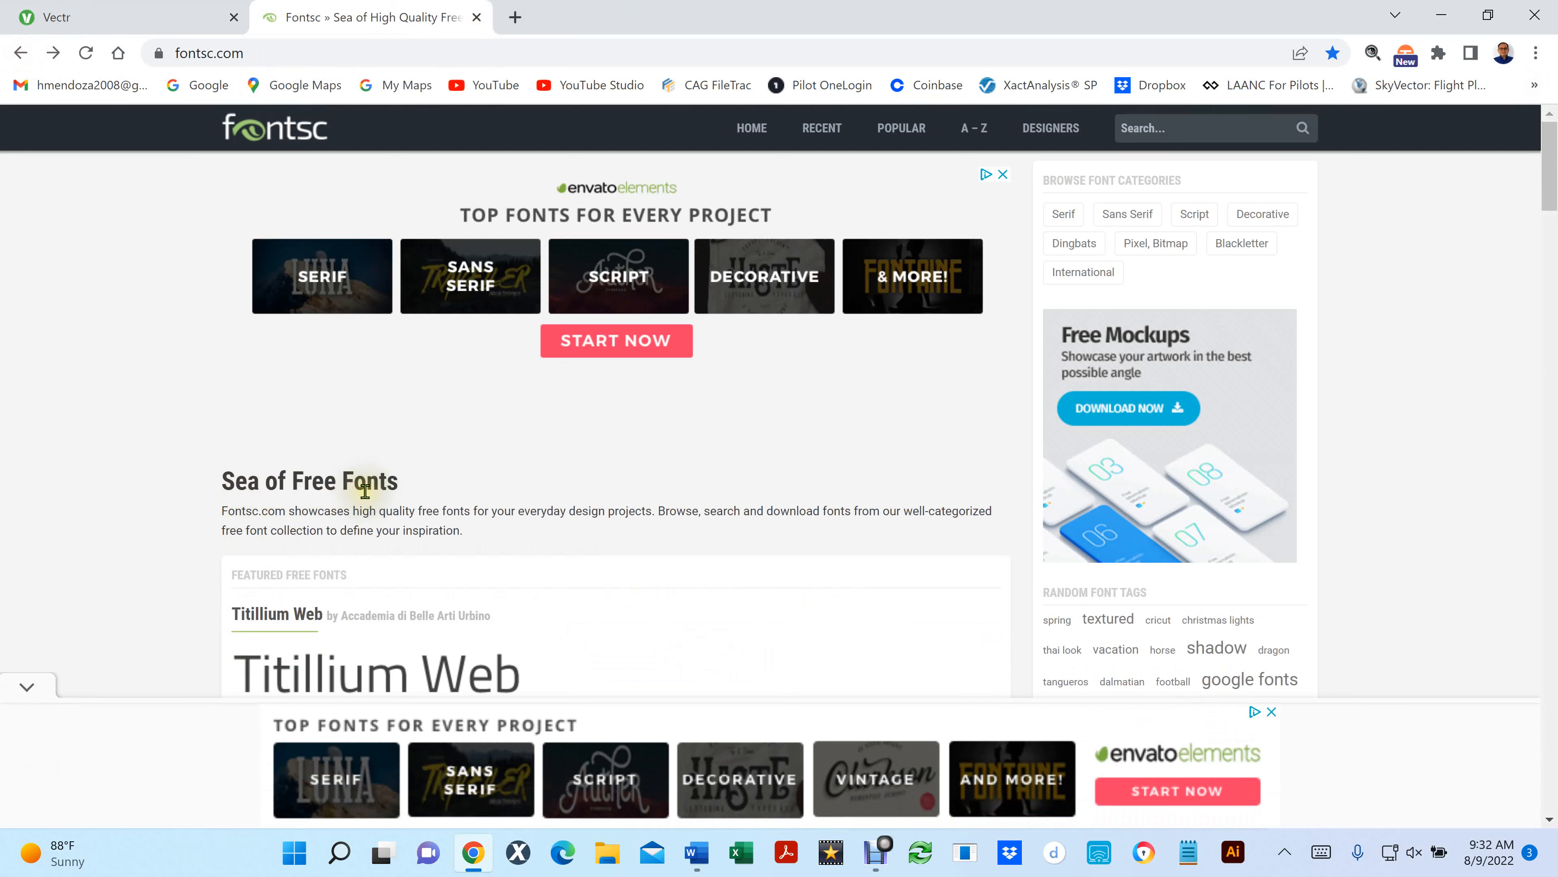
- Find the Germanica font among the featured fonts, download it, and show germanica.zip in its folder
scroll(719, 513, "down", 10)
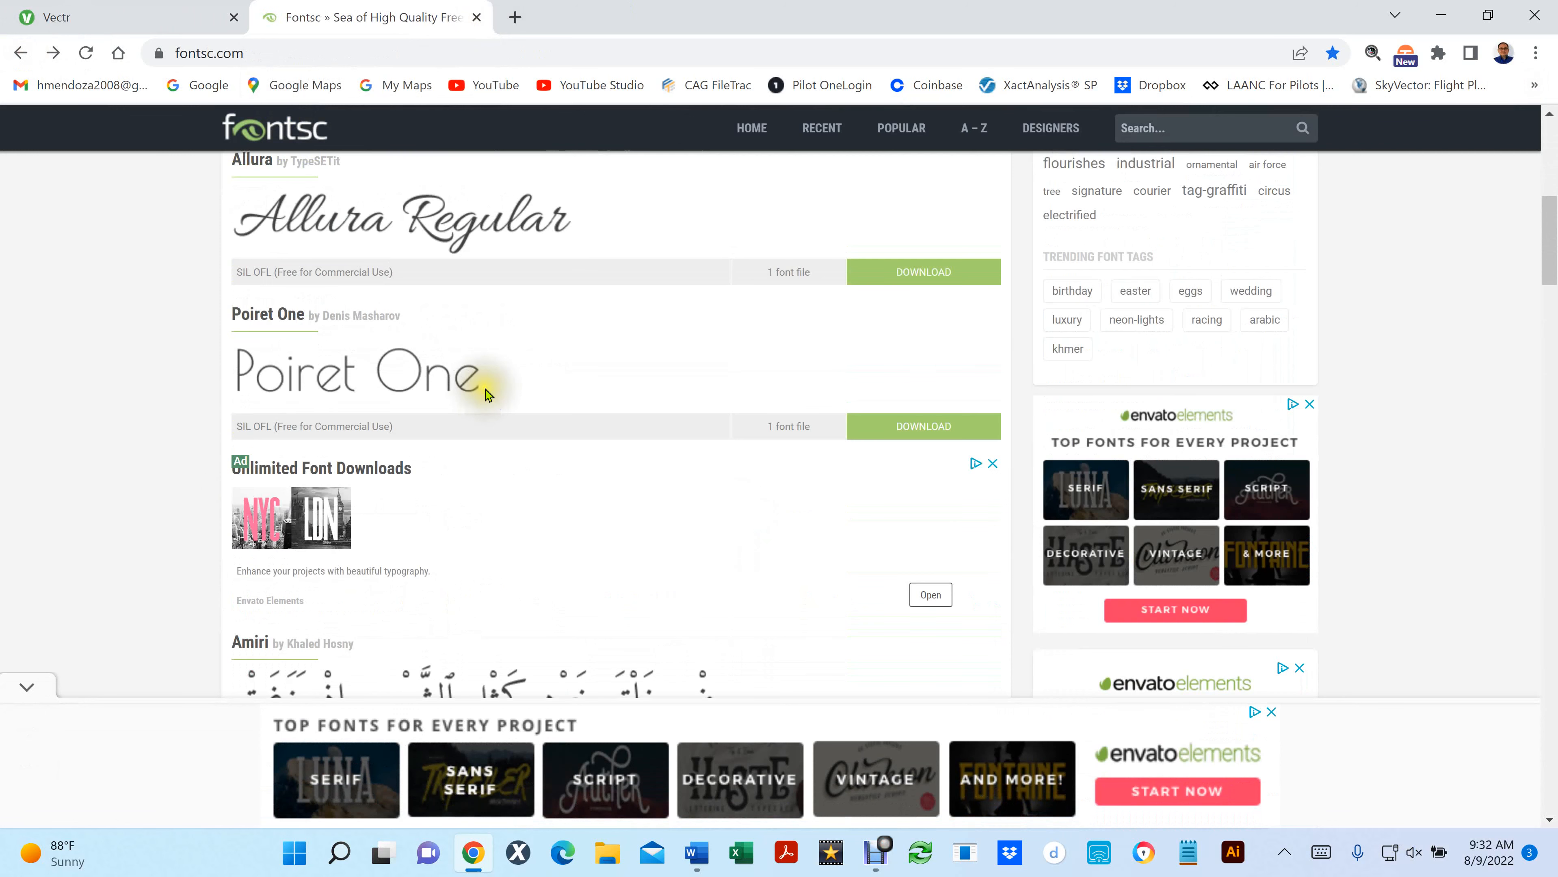
scroll(556, 420, "down", 2)
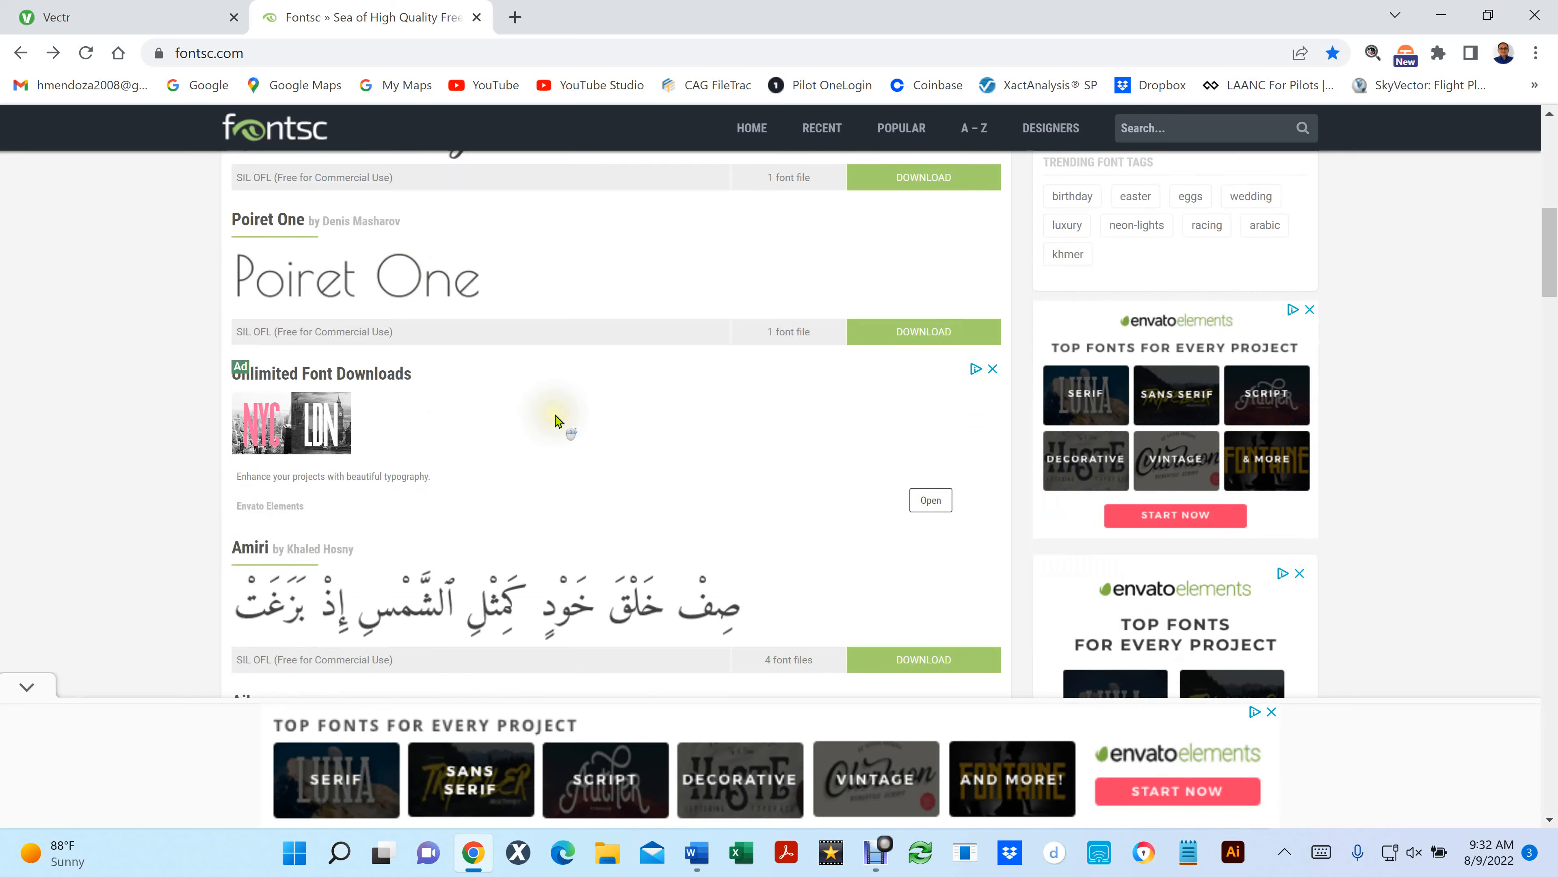
scroll(556, 420, "down", 14)
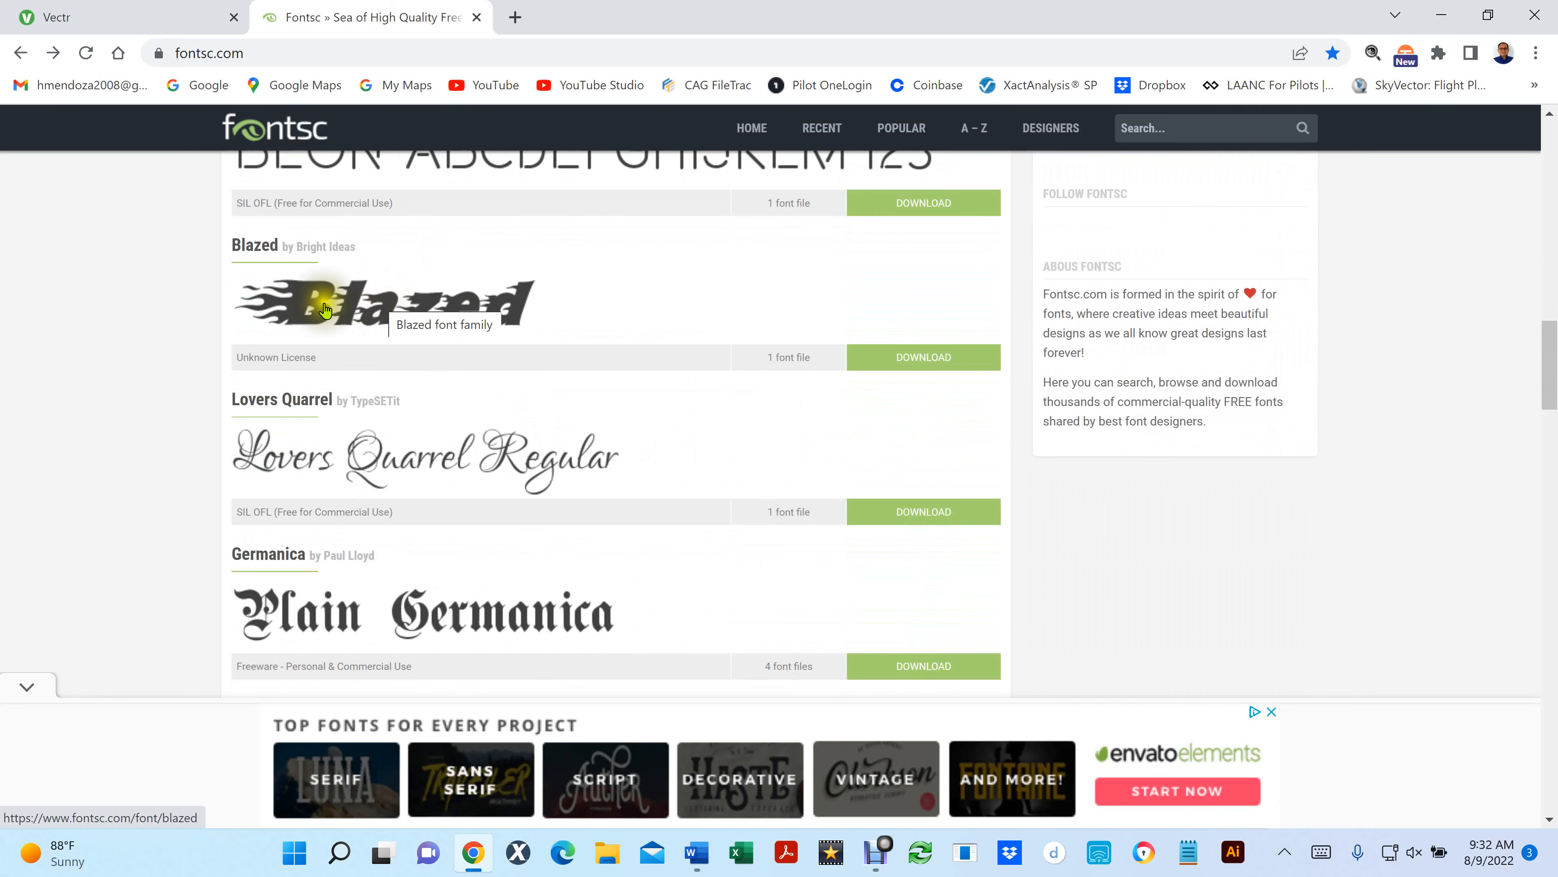
scroll(556, 400, "down", 3)
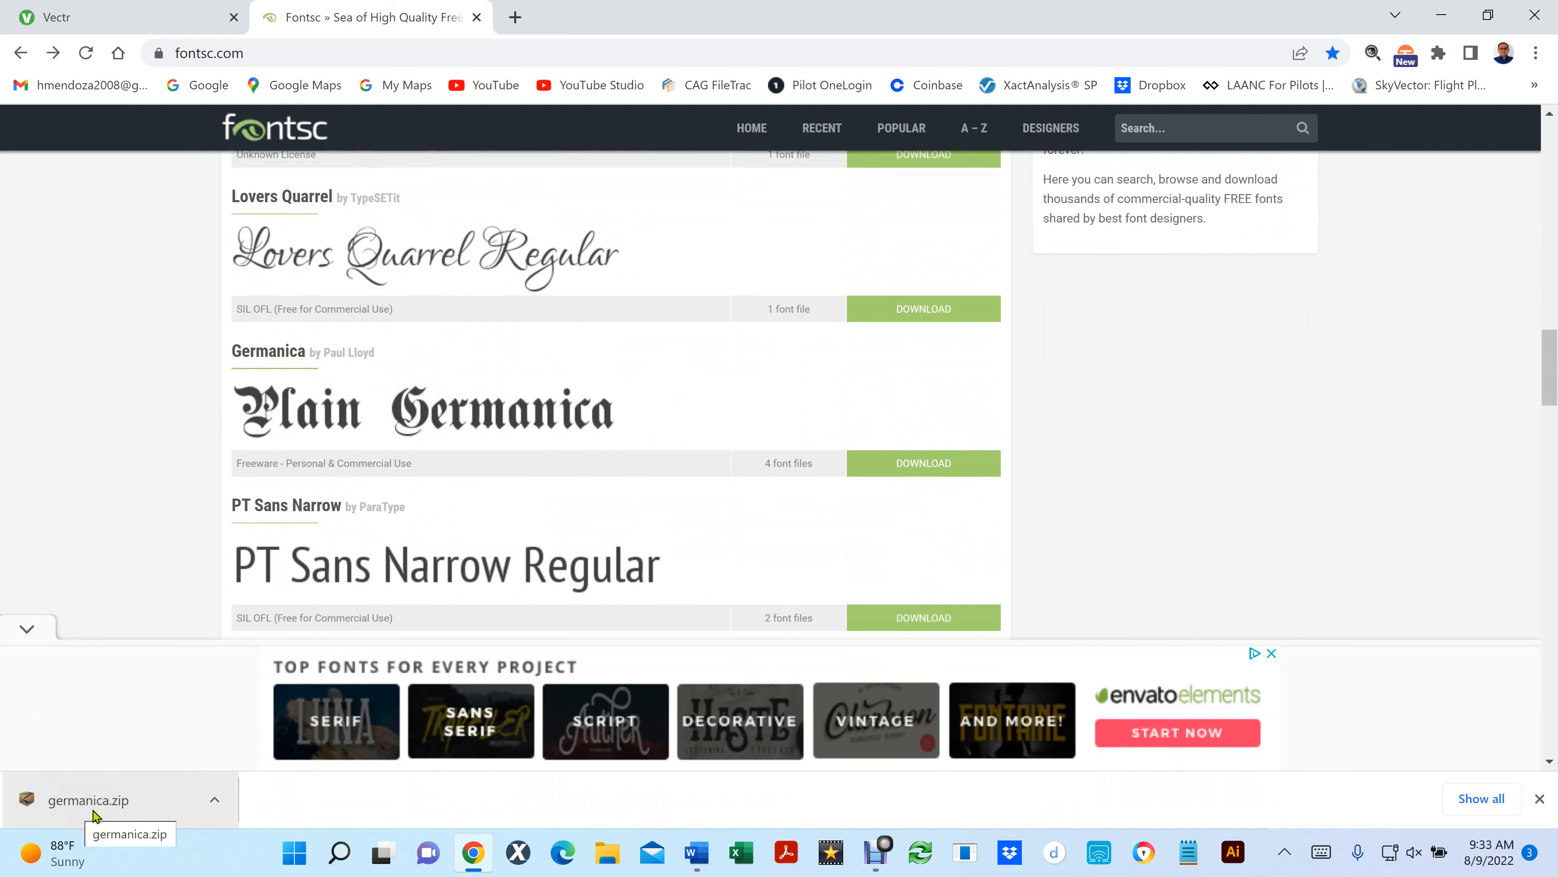
left_click(216, 802)
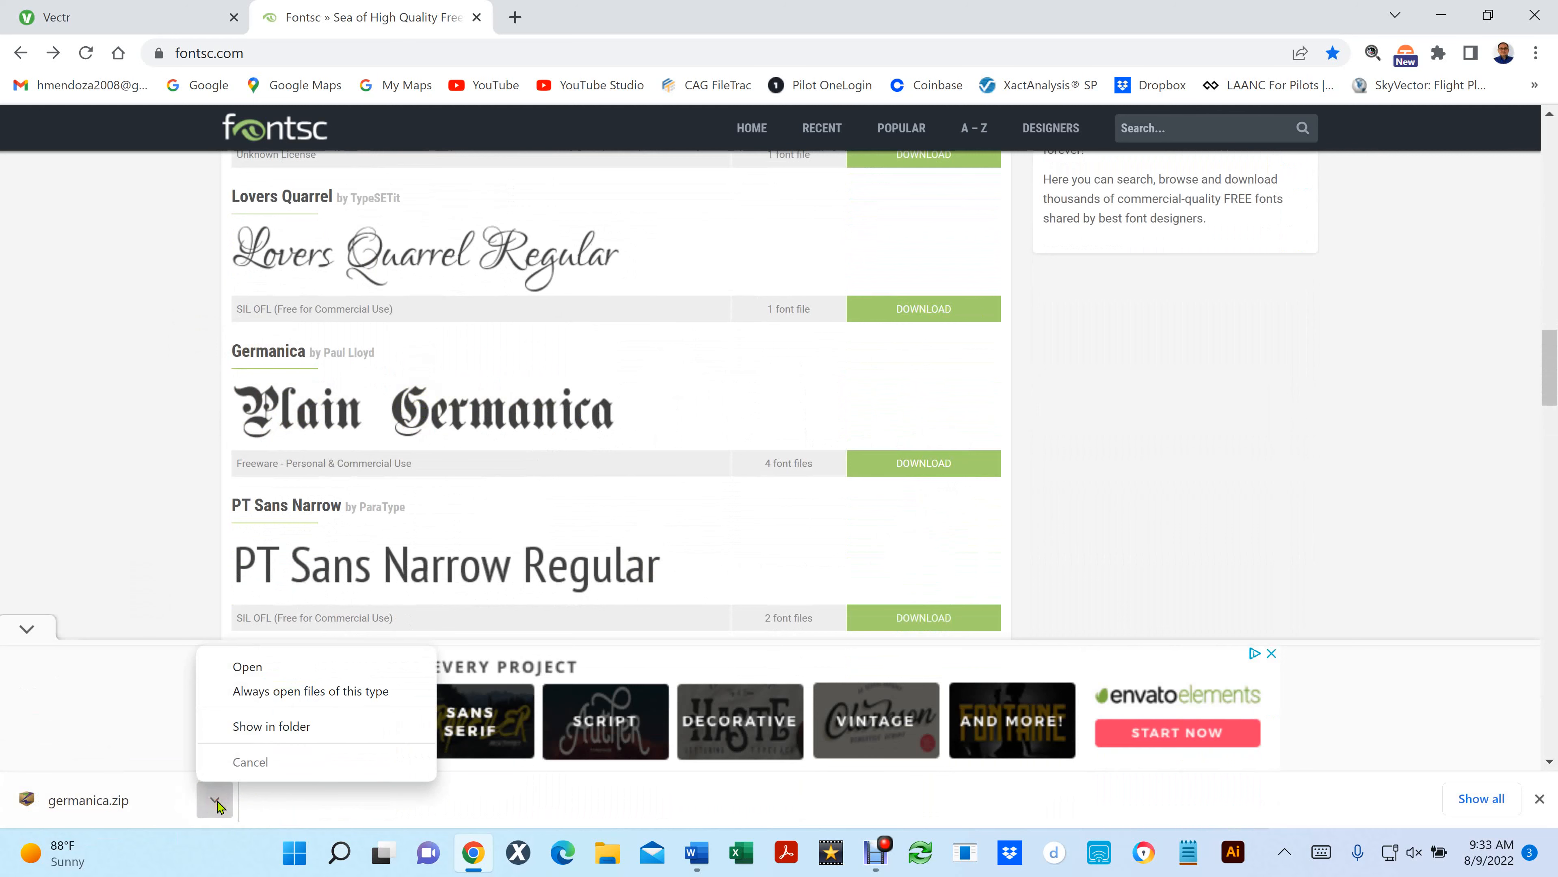
left_click(313, 727)
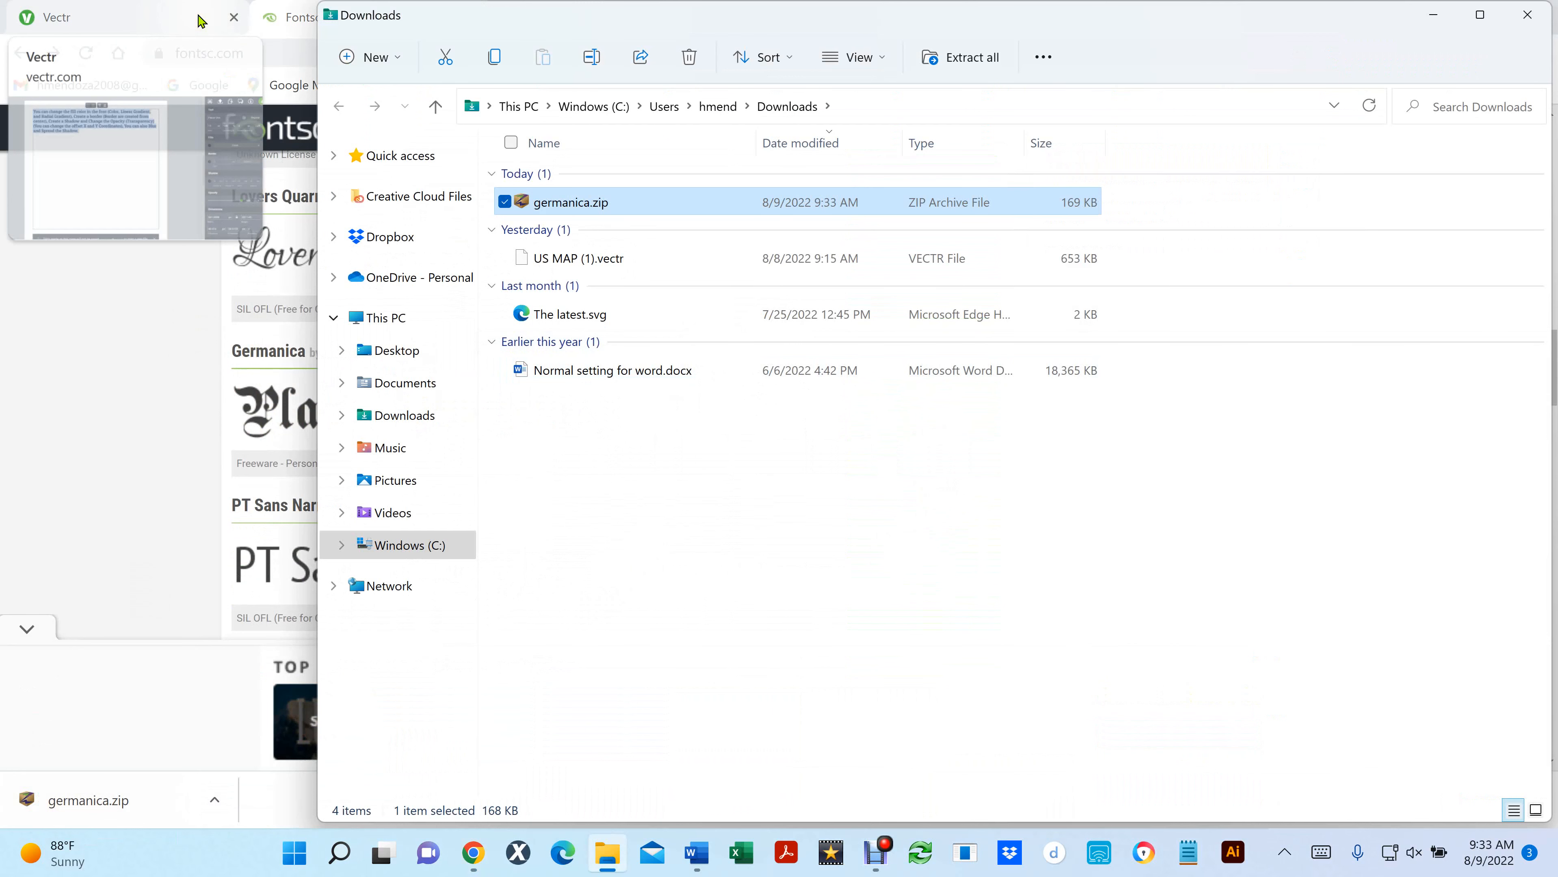
- Minimize the browser, move germanica.zip from the Downloads folder to the desktop, and close the folder window
left_click(877, 491)
key("super+Right")
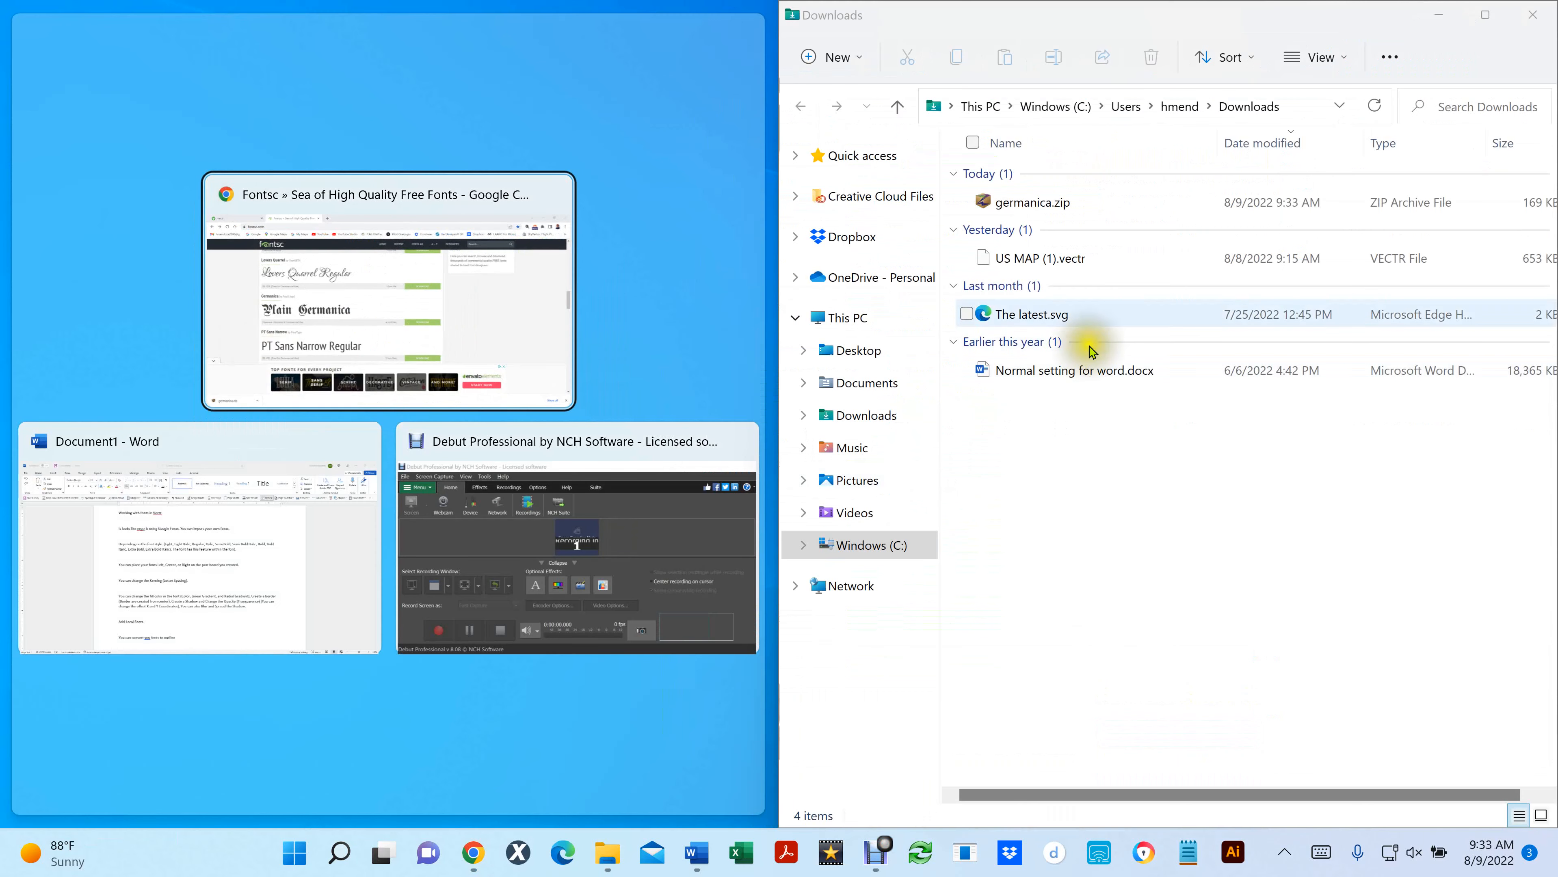
mouse_move(986, 204)
left_mouse_down()
mouse_move(522, 157)
mouse_move(987, 202)
left_mouse_up()
left_click(700, 16)
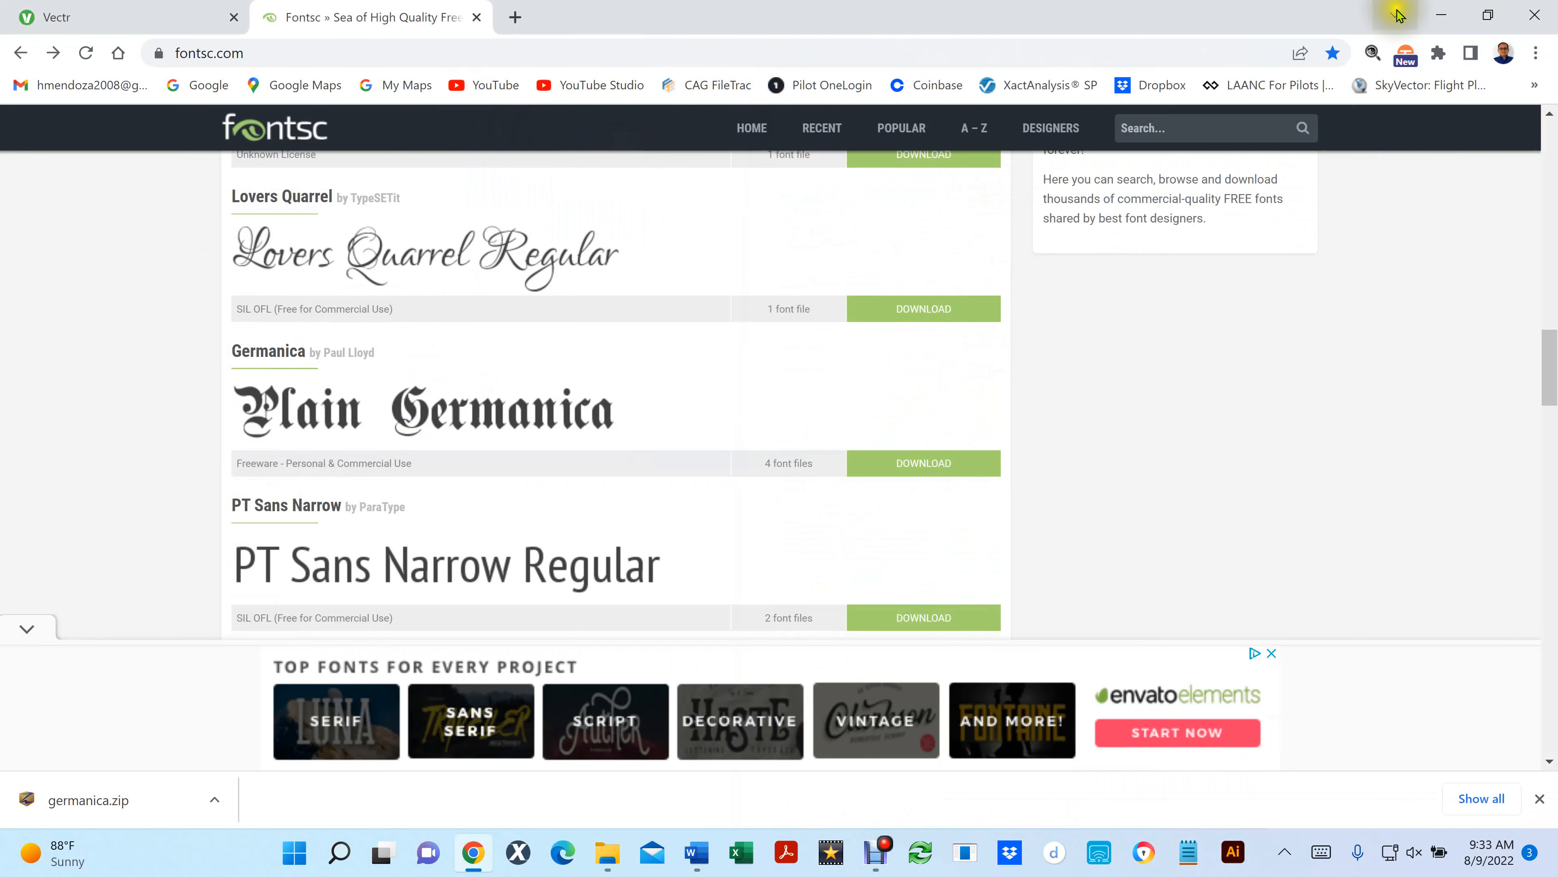
left_click(1446, 15)
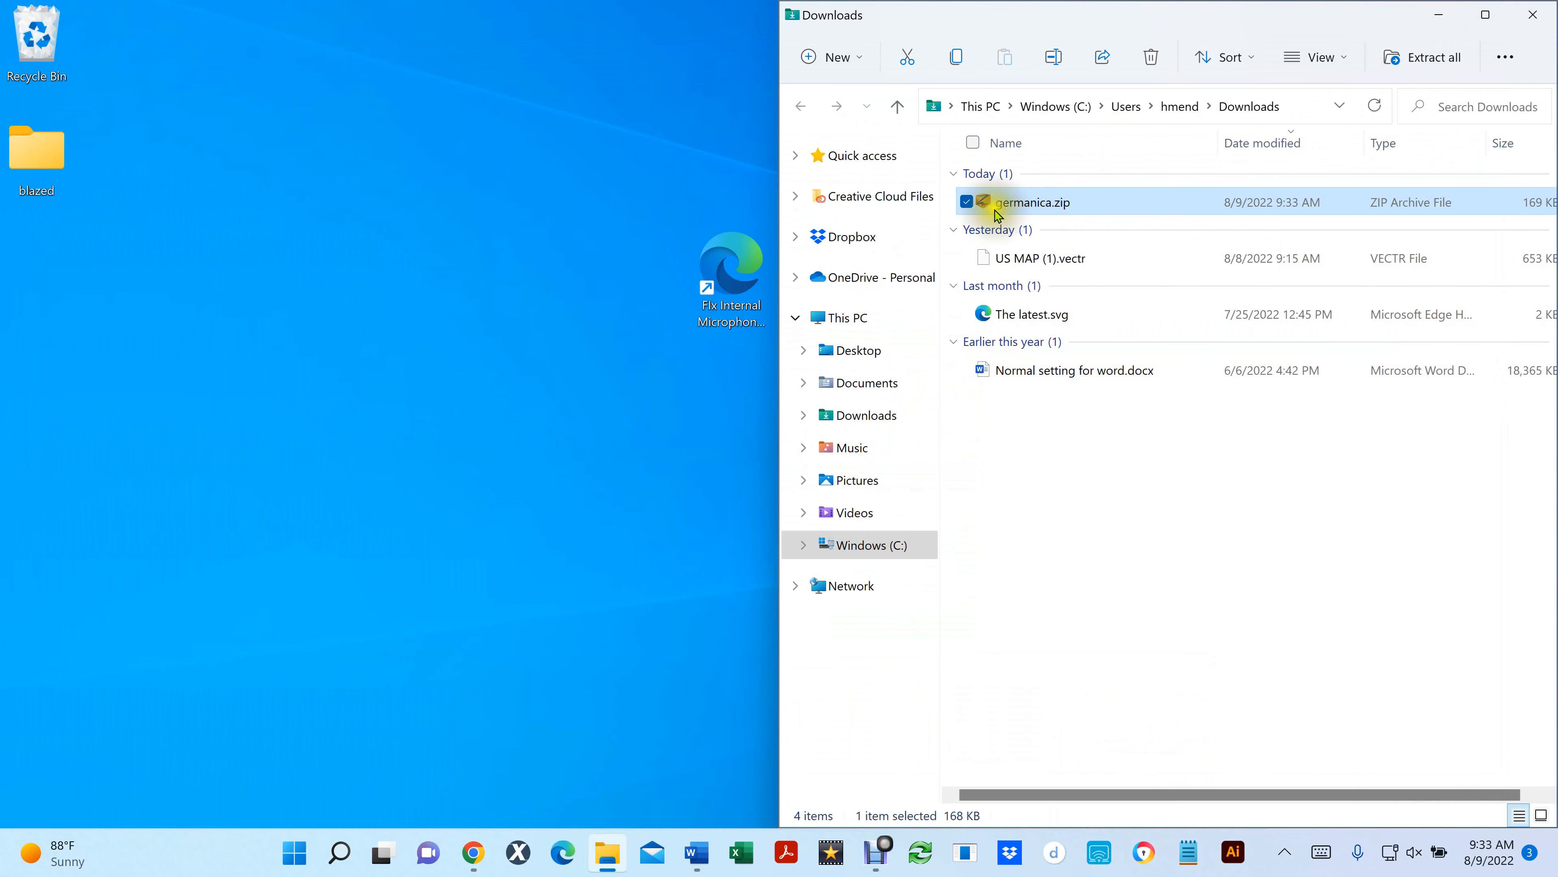
left_click_drag(983, 204, 291, 194)
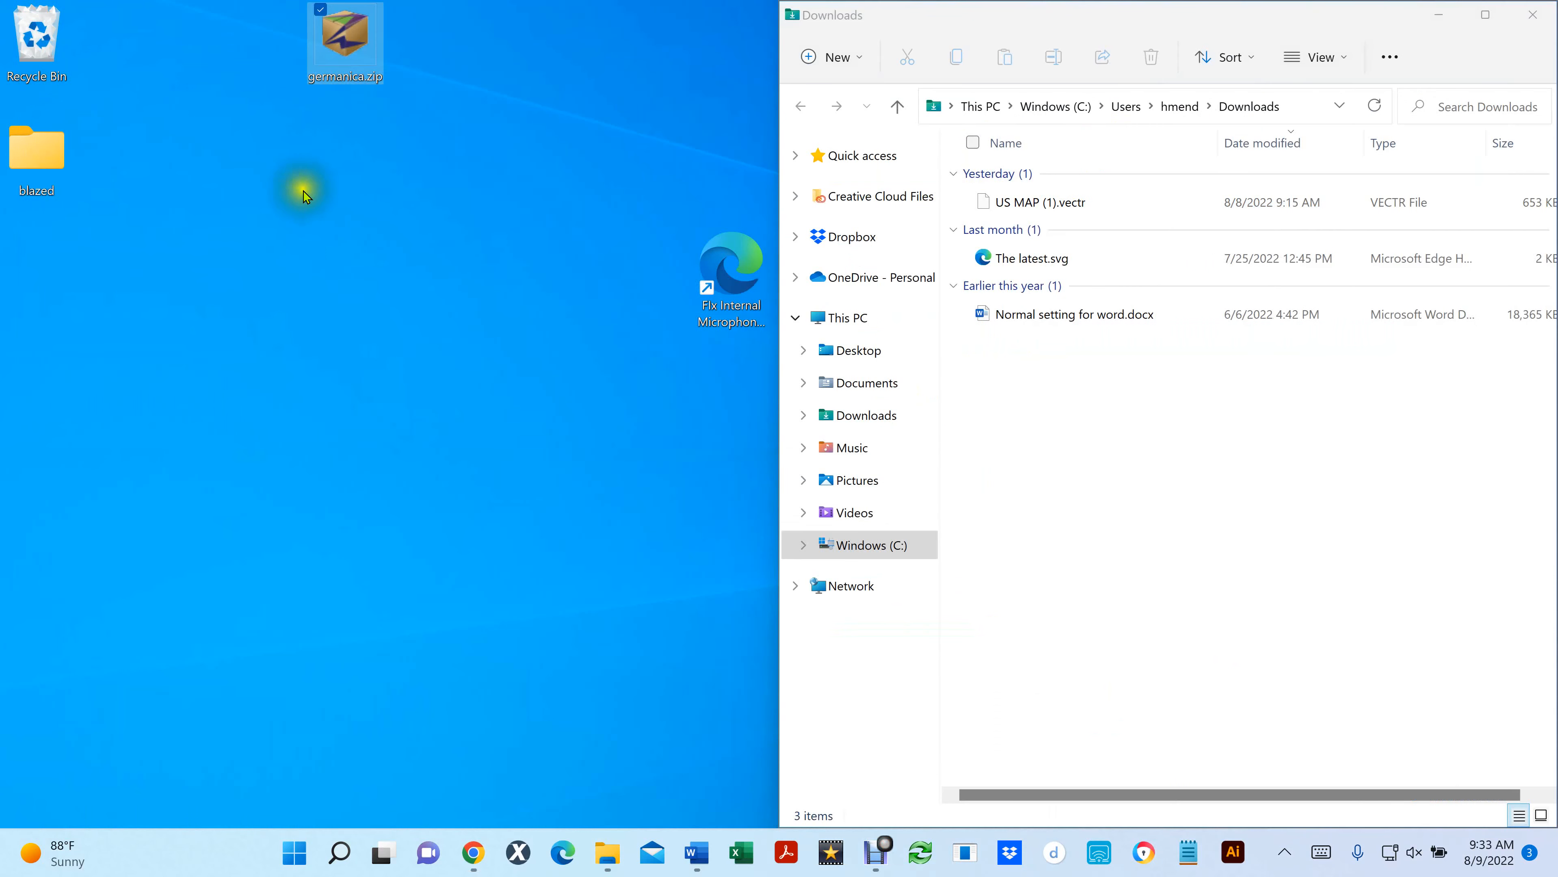
left_click(1532, 15)
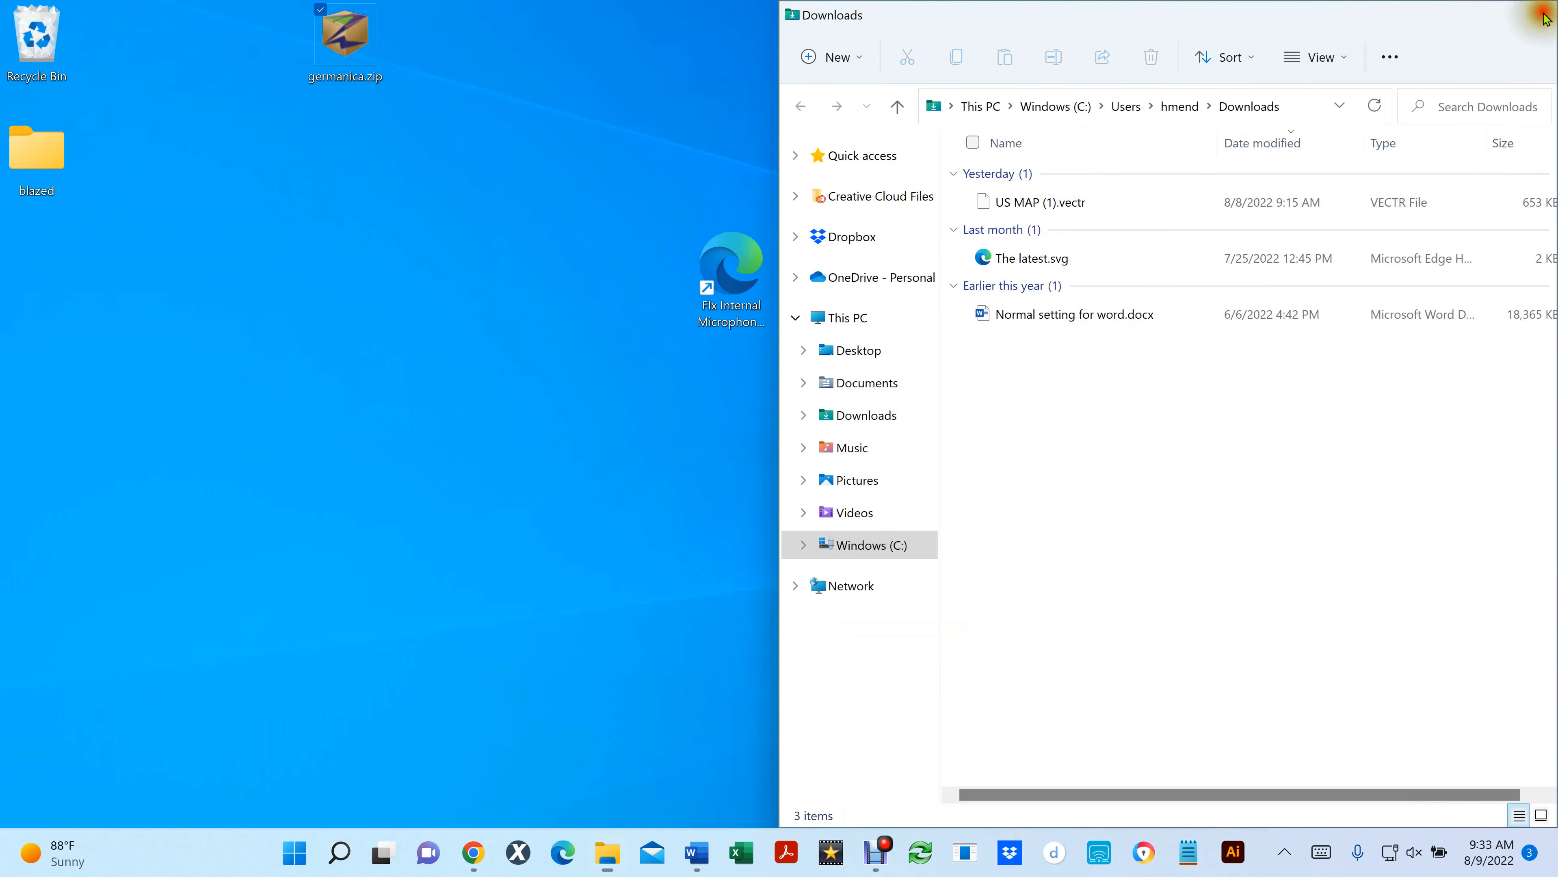
- Open germanica.zip in the Express Zip demo version, extract it to the desktop, and open the output folder
double_click(336, 42)
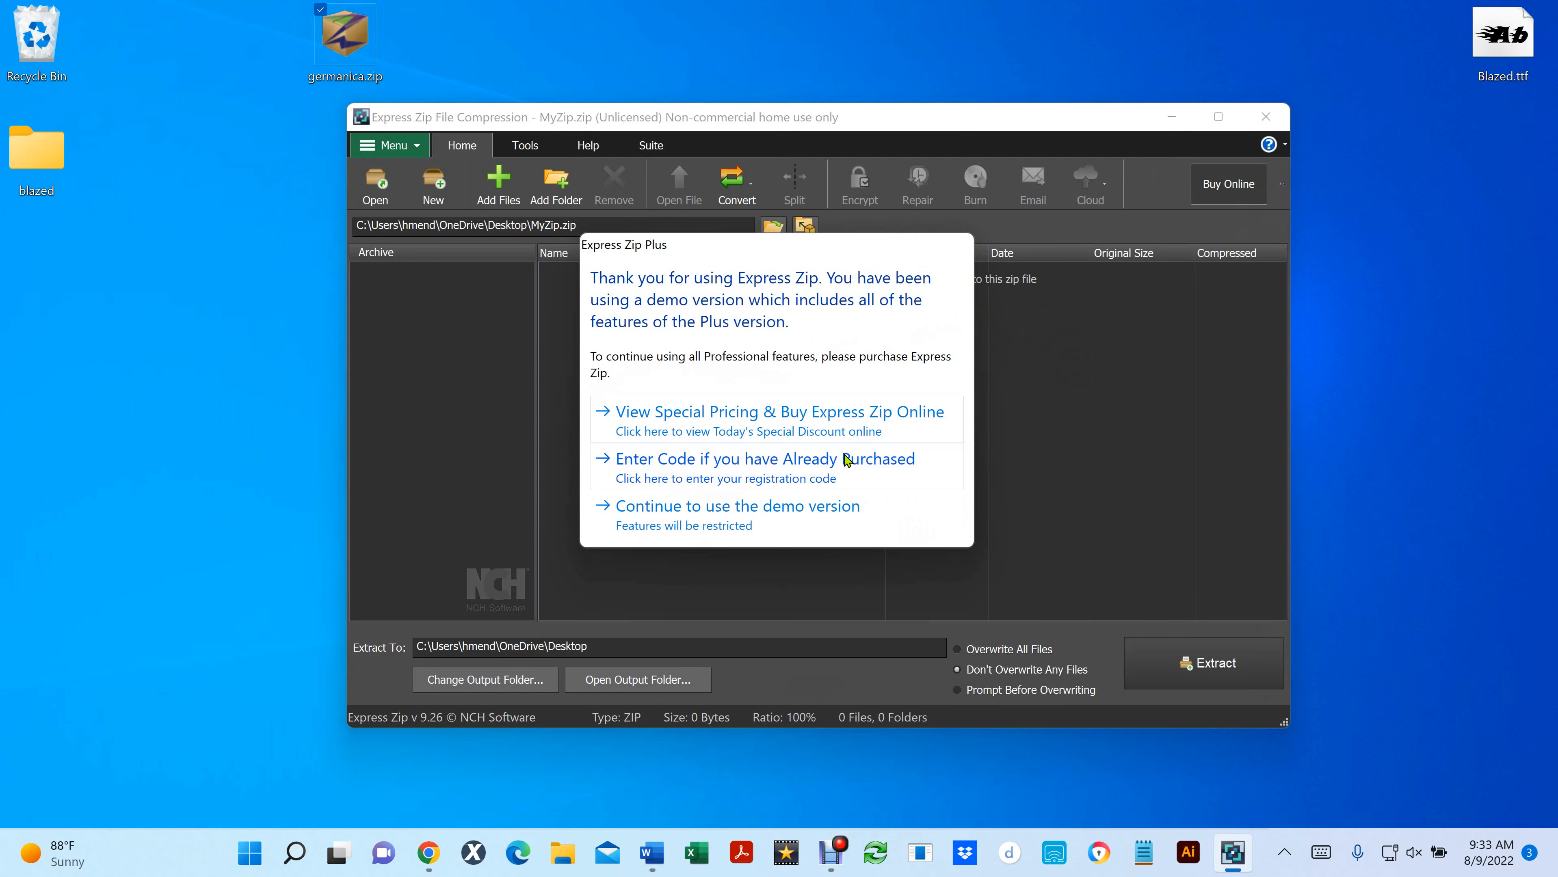
left_click(665, 527)
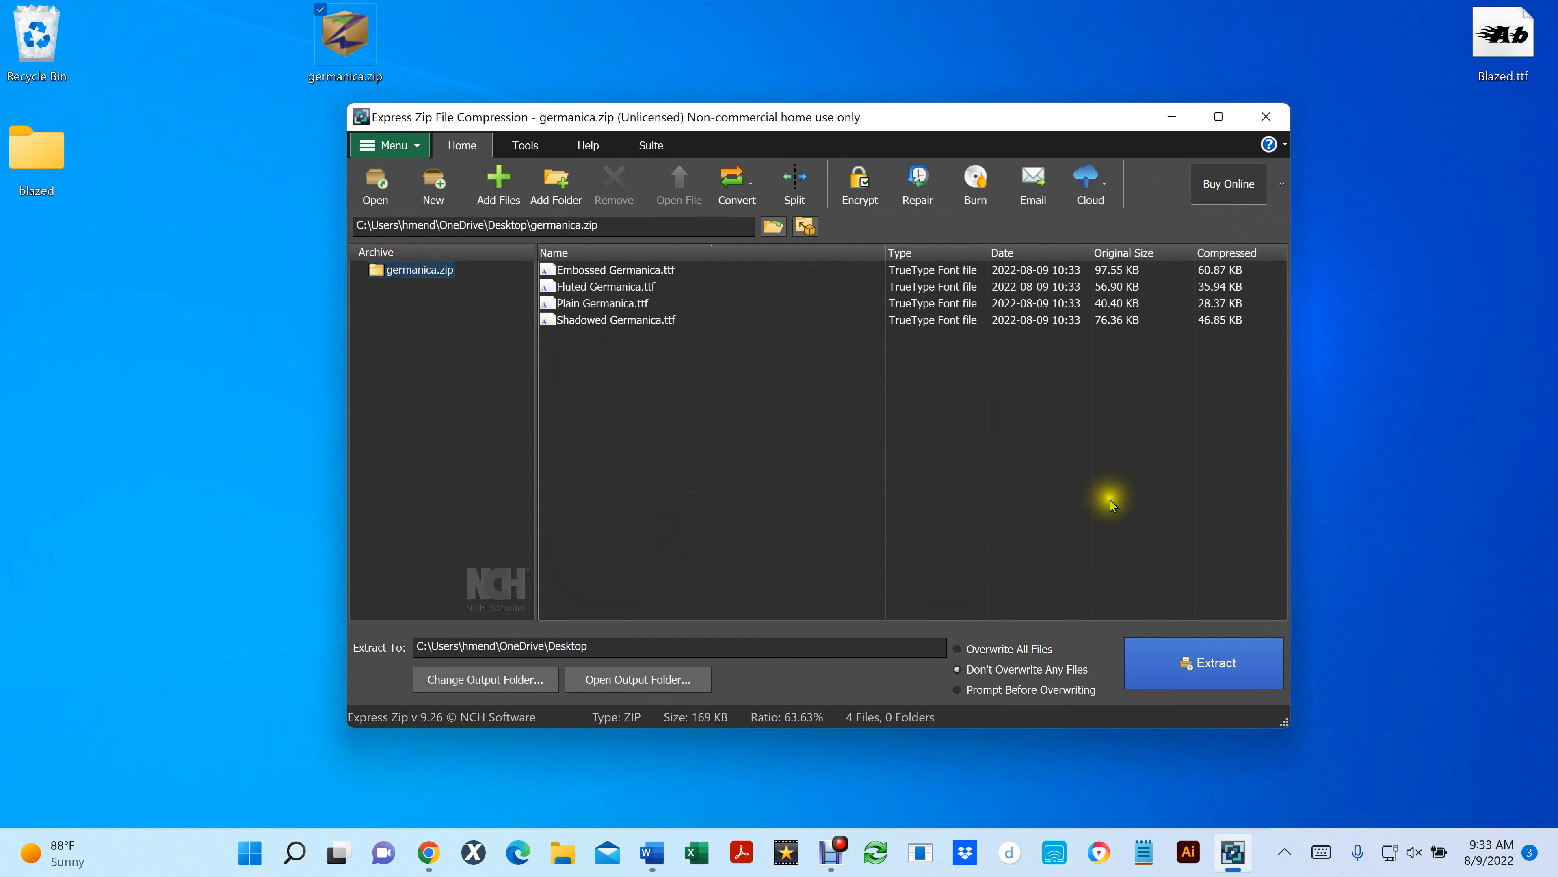
left_click(1218, 668)
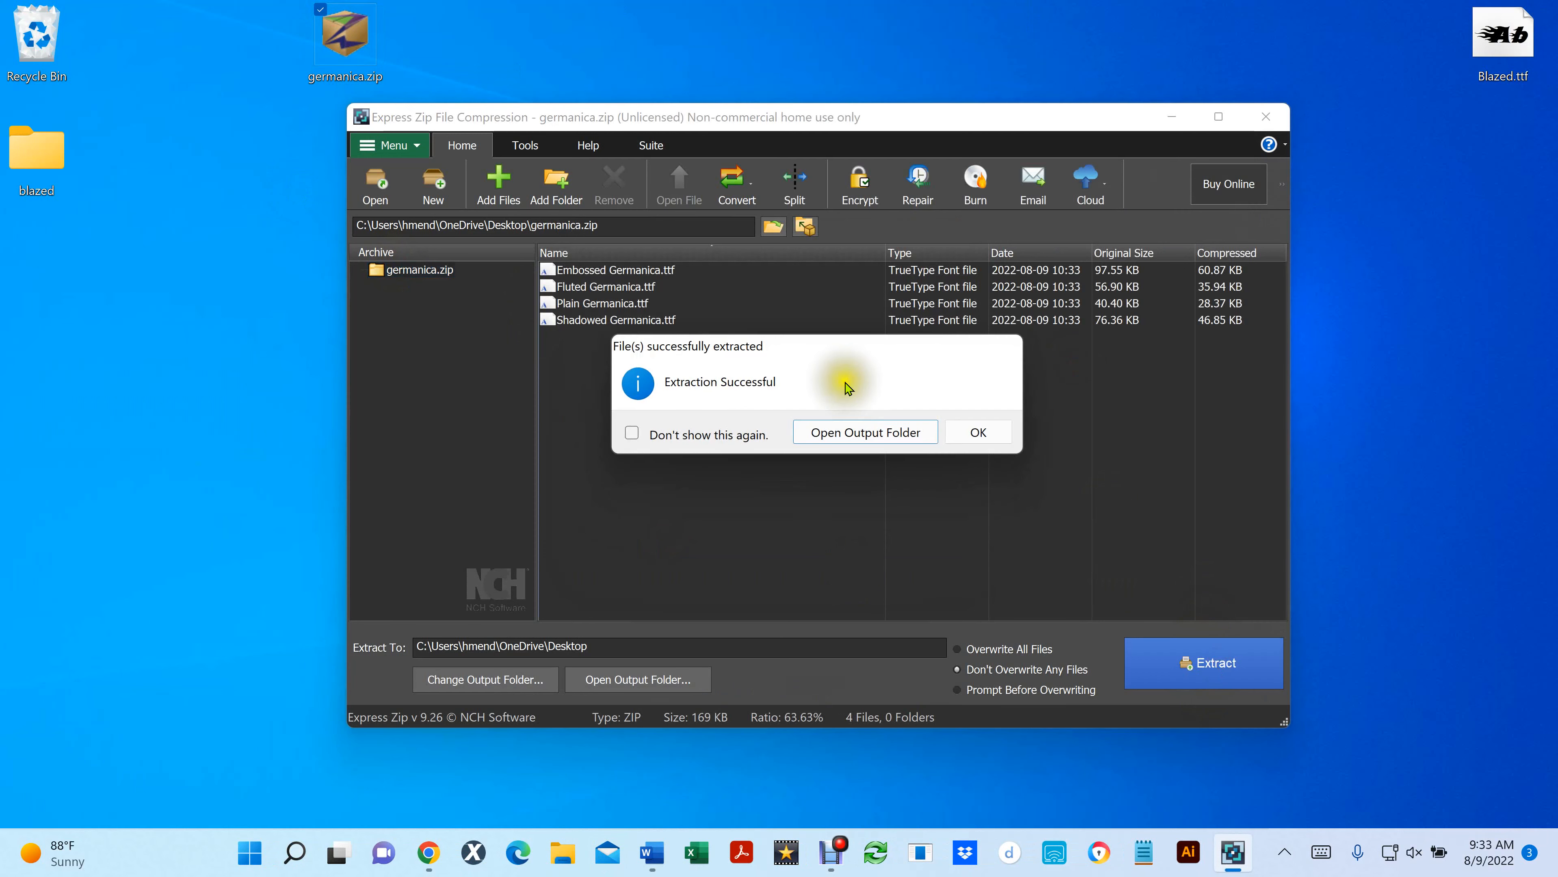
left_click(864, 436)
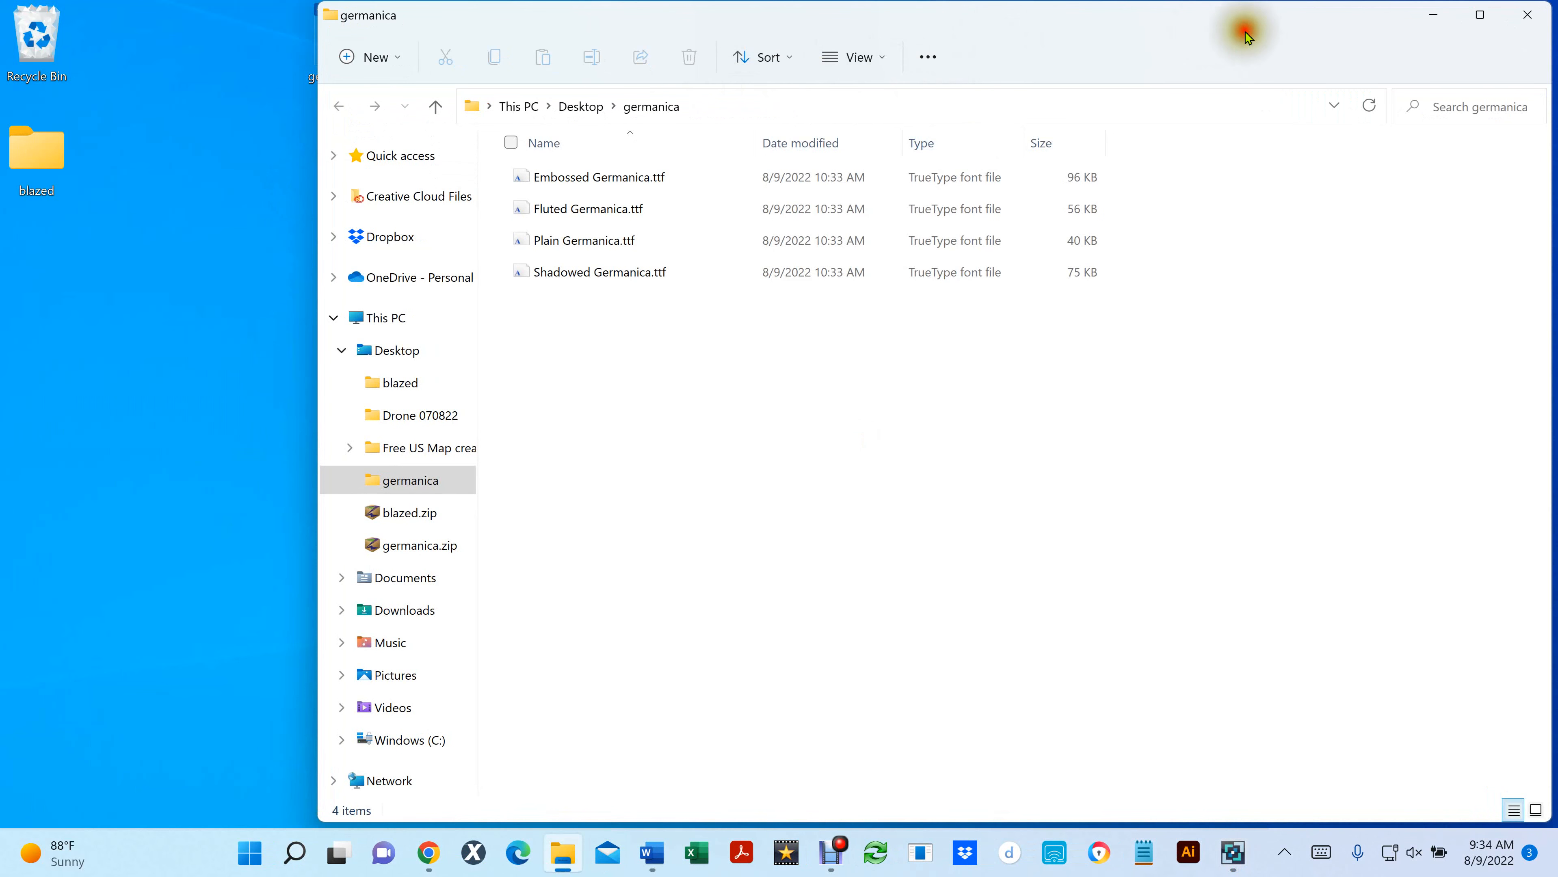
- Move the four Germanica TTF files onto the desktop, close the open windows, and place Embossed Germanica.ttf below the other font files
left_click_drag(1247, 37, 985, 57)
left_click_drag(403, 456, 1391, 207)
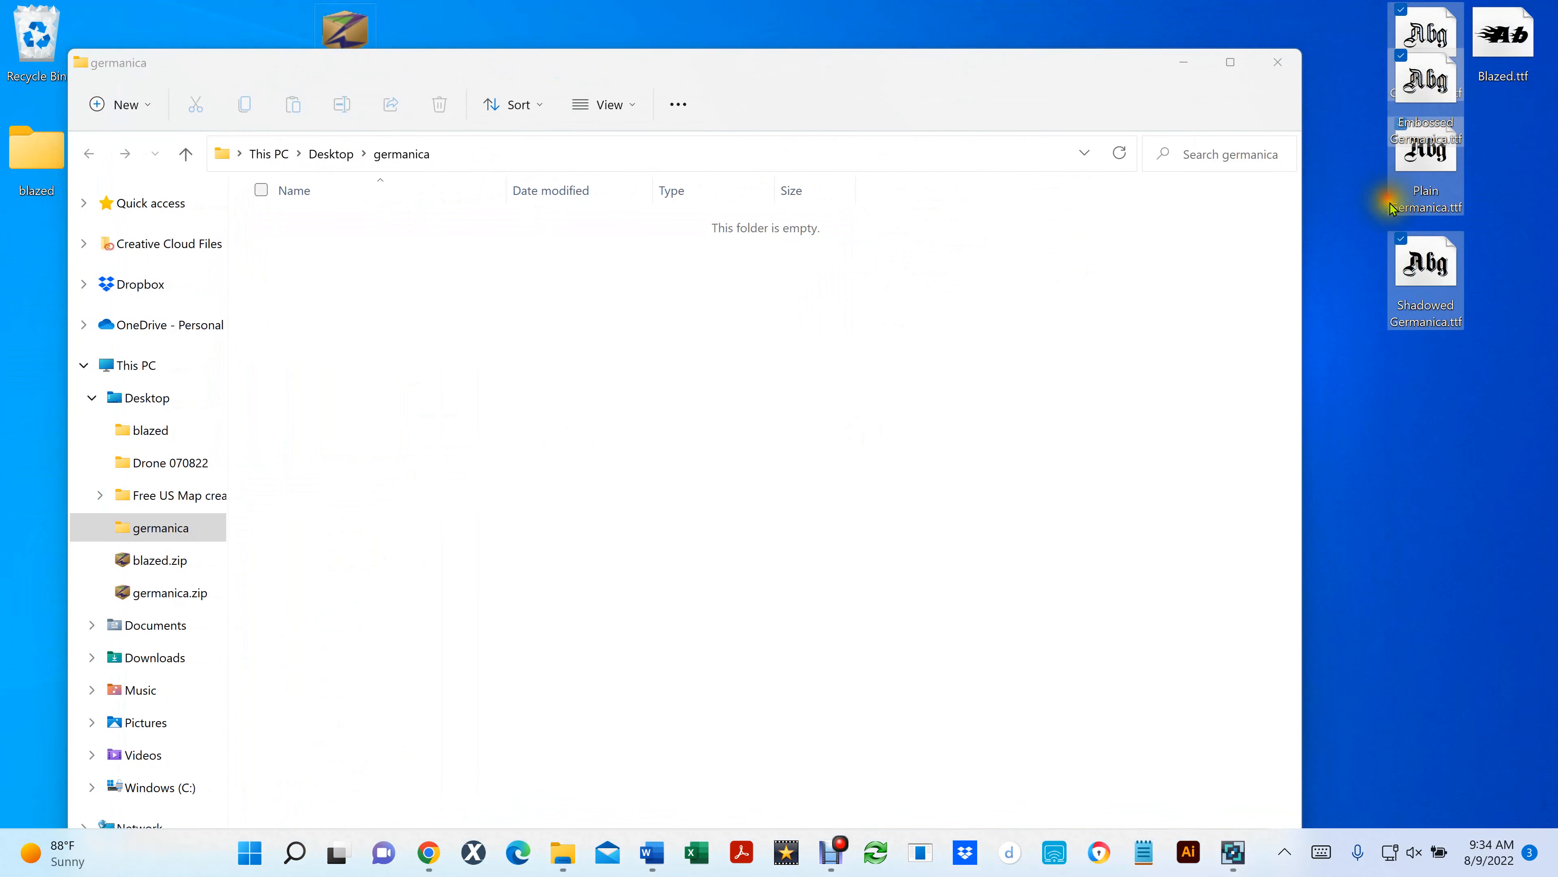
left_click(1277, 62)
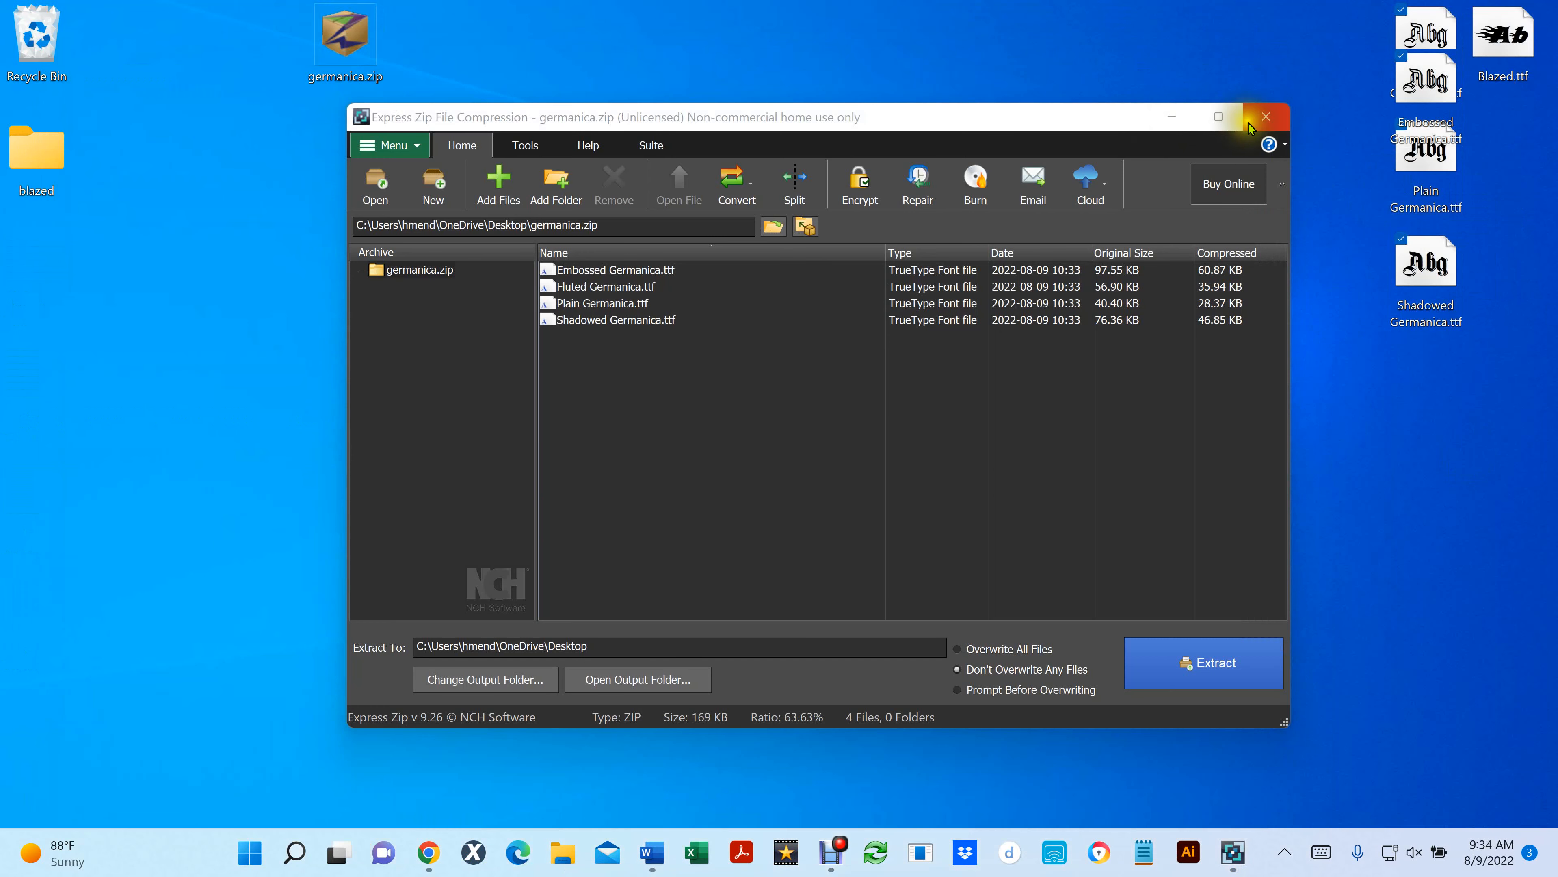
left_click(1259, 123)
left_click_drag(1422, 24, 1501, 491)
left_click(1228, 206)
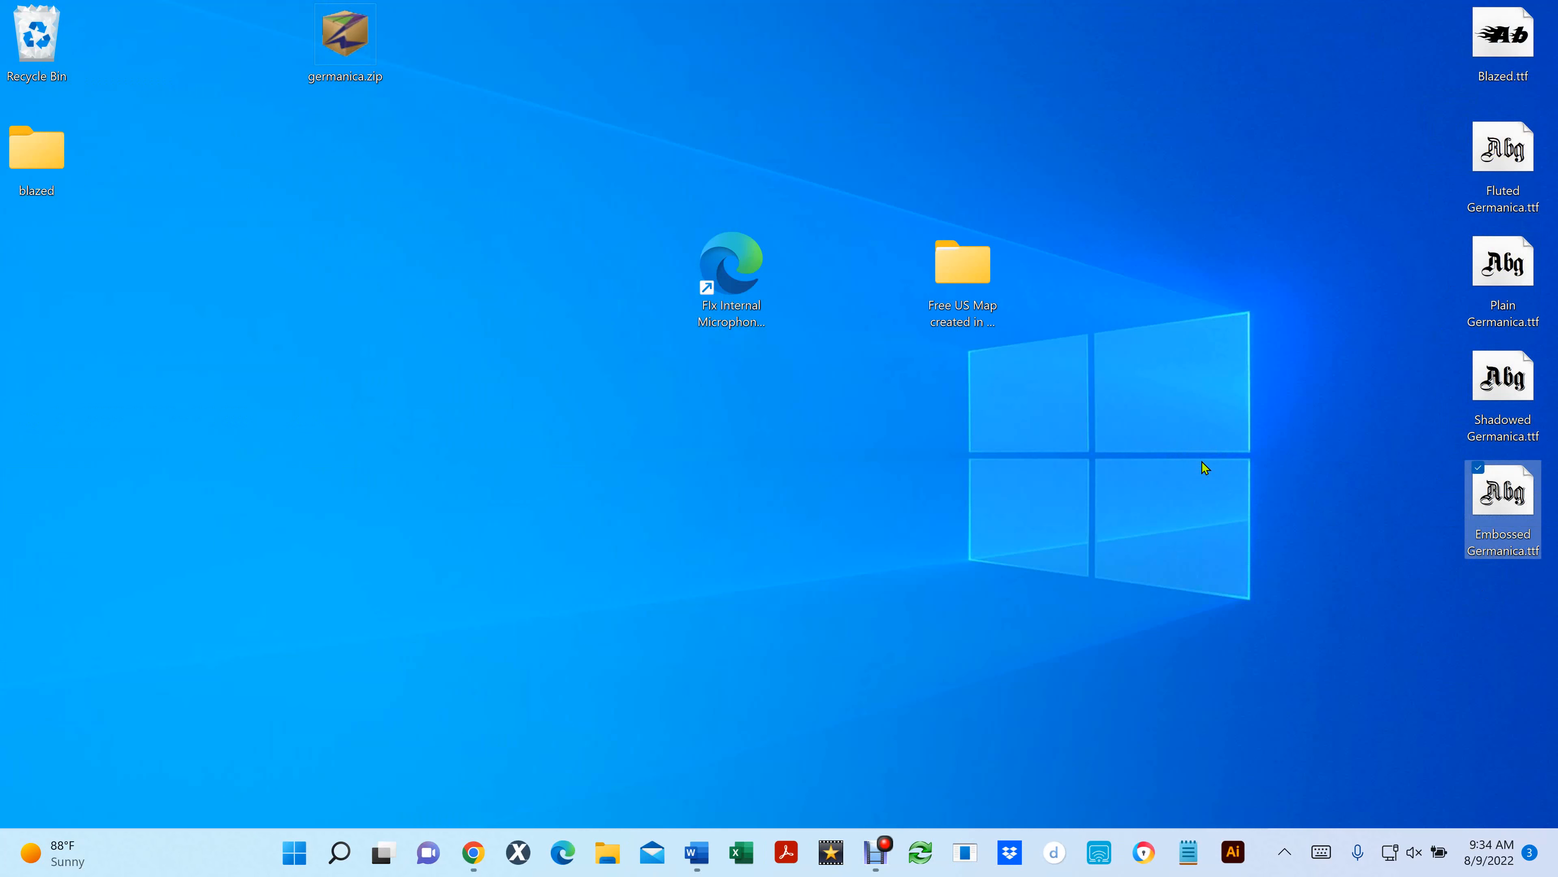
- Switch back to Vectr in the browser and upload Blazed.ttf from the desktop as a local font
mouse_move(478, 855)
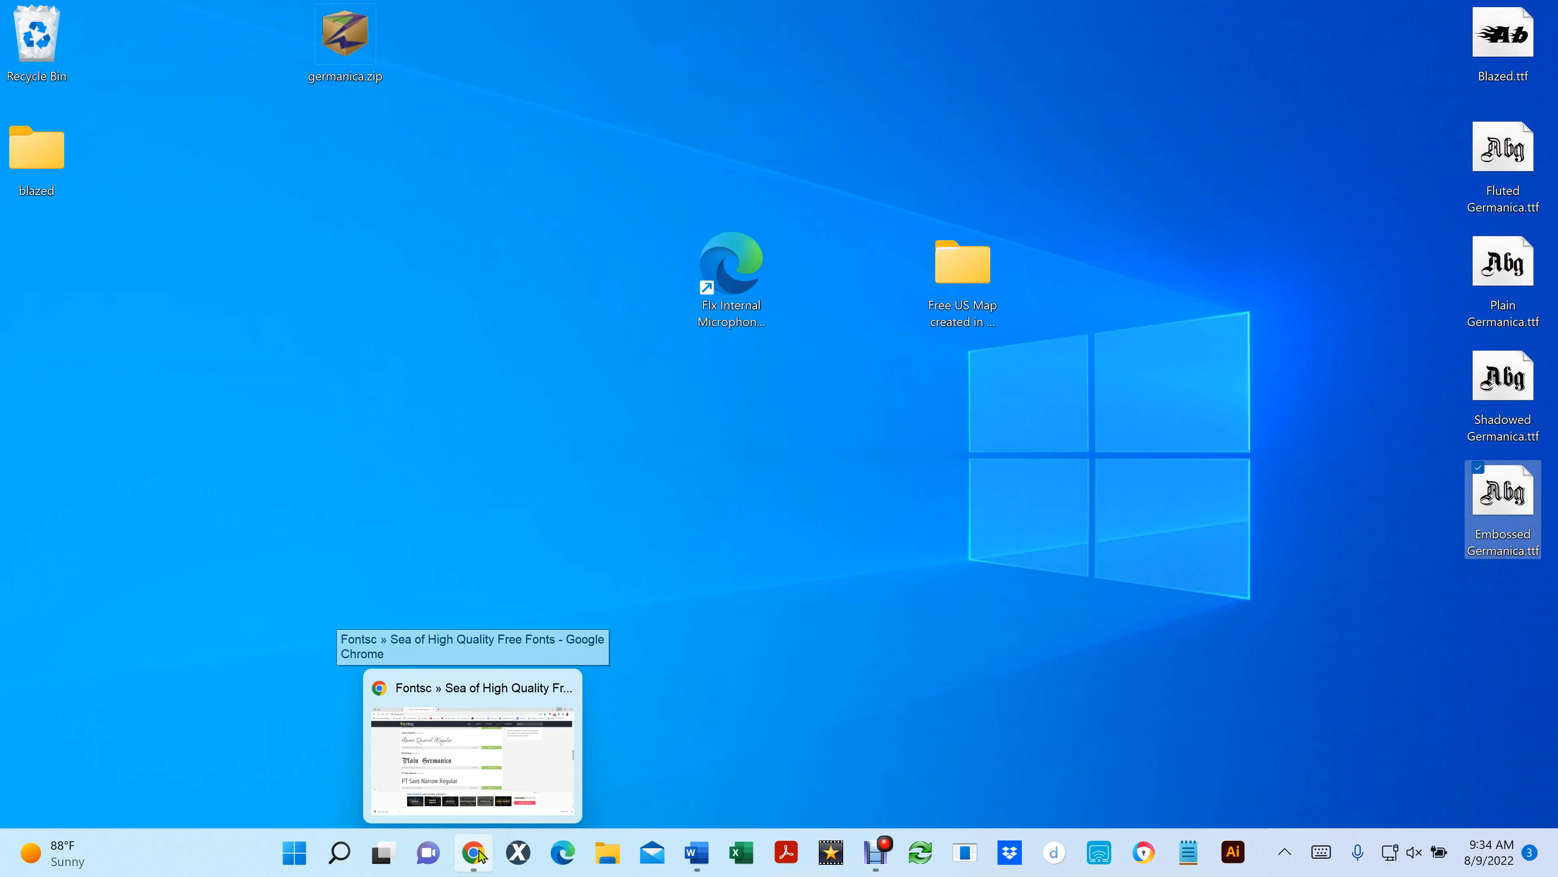
left_click(458, 713)
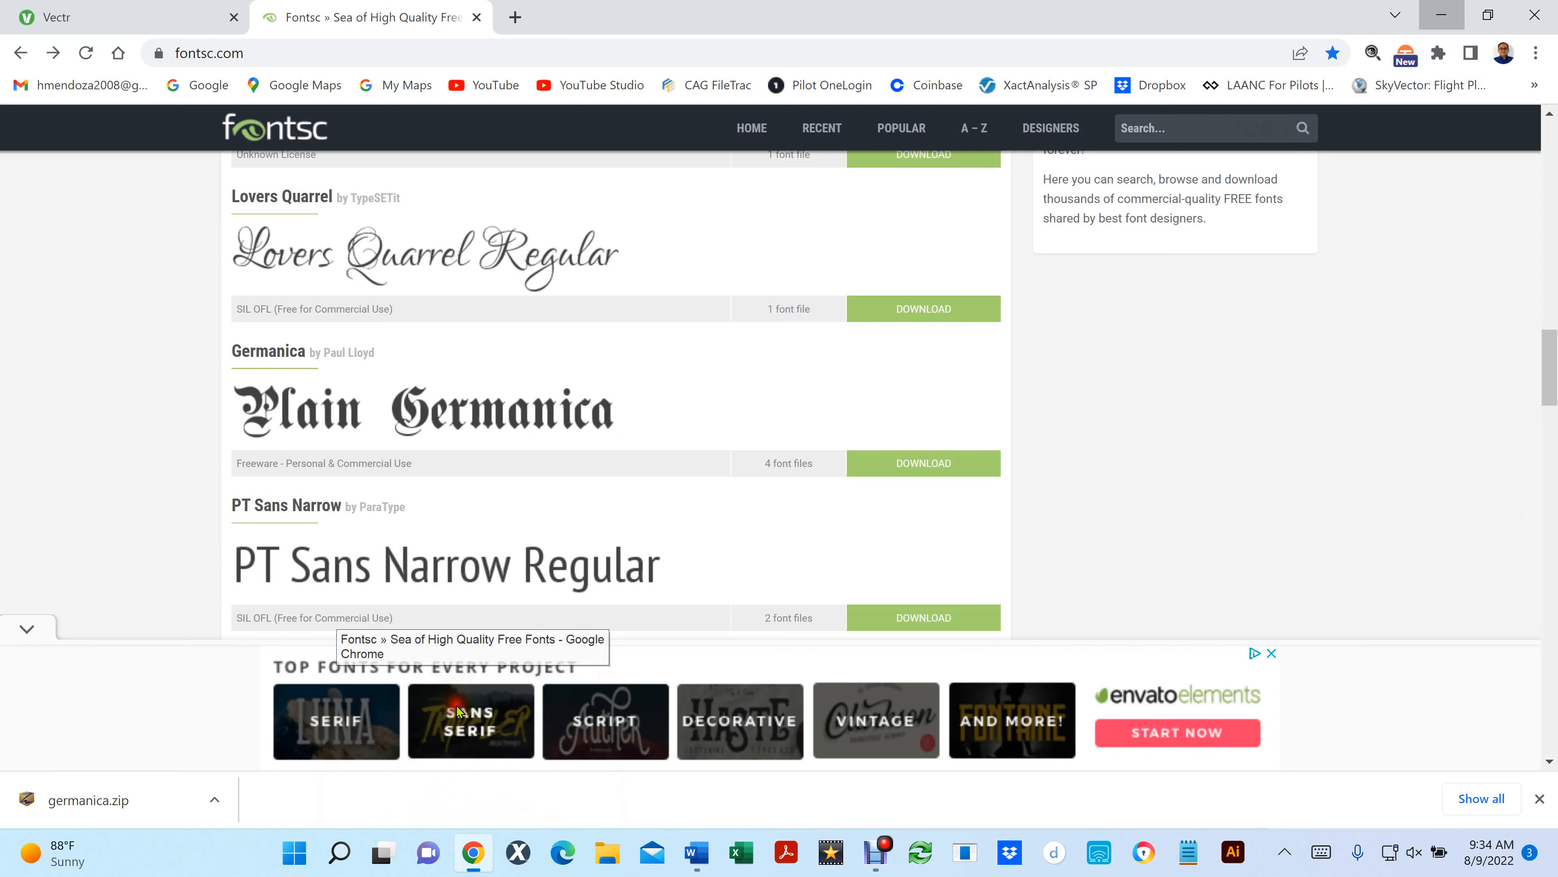
left_click(123, 23)
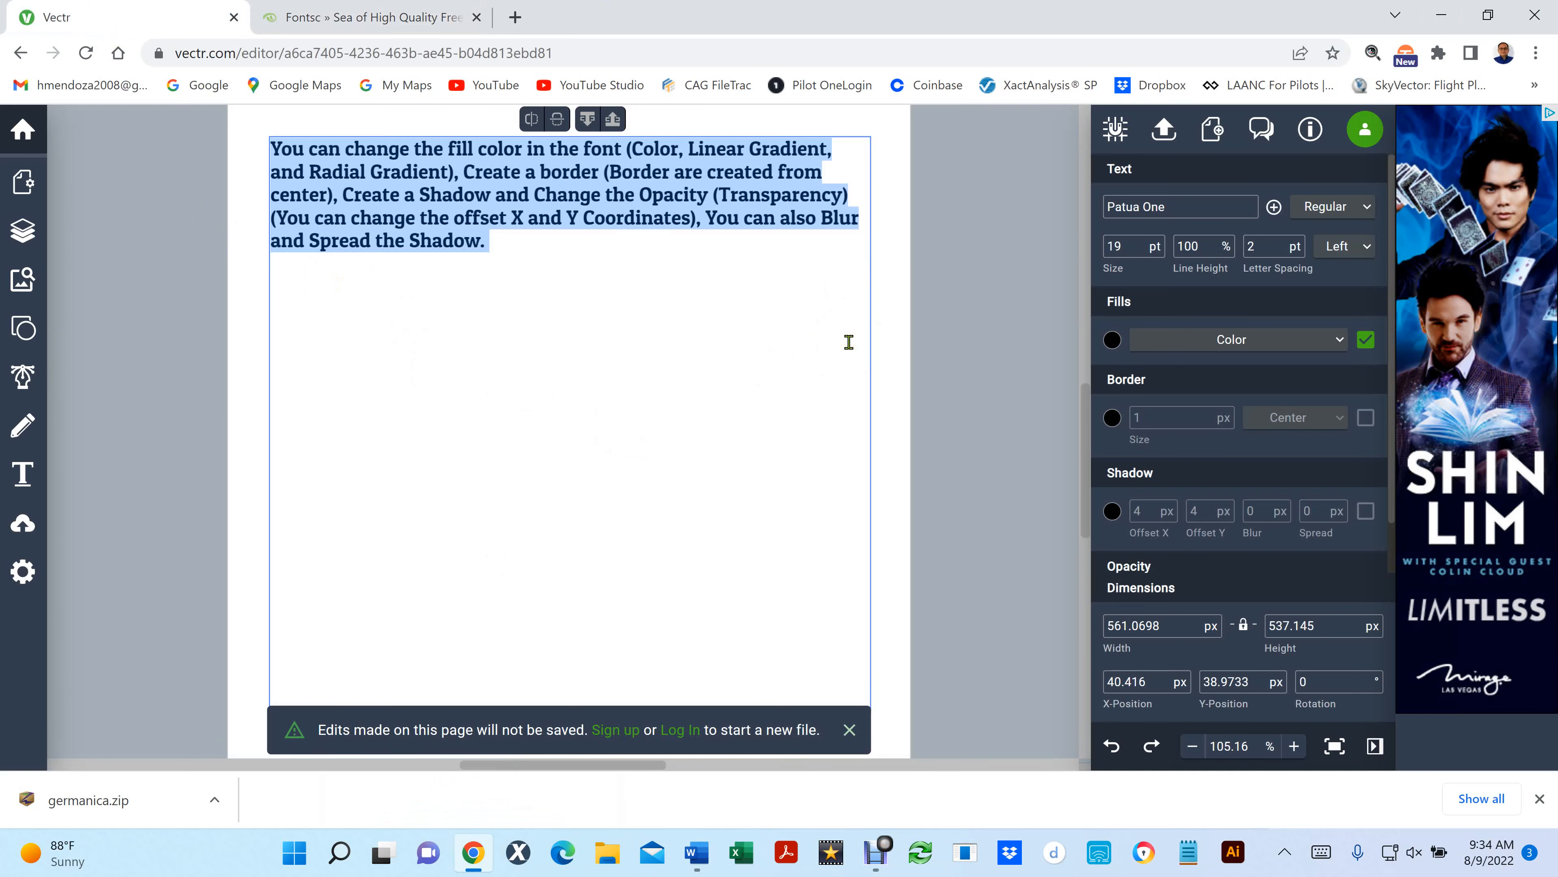
left_click(1275, 209)
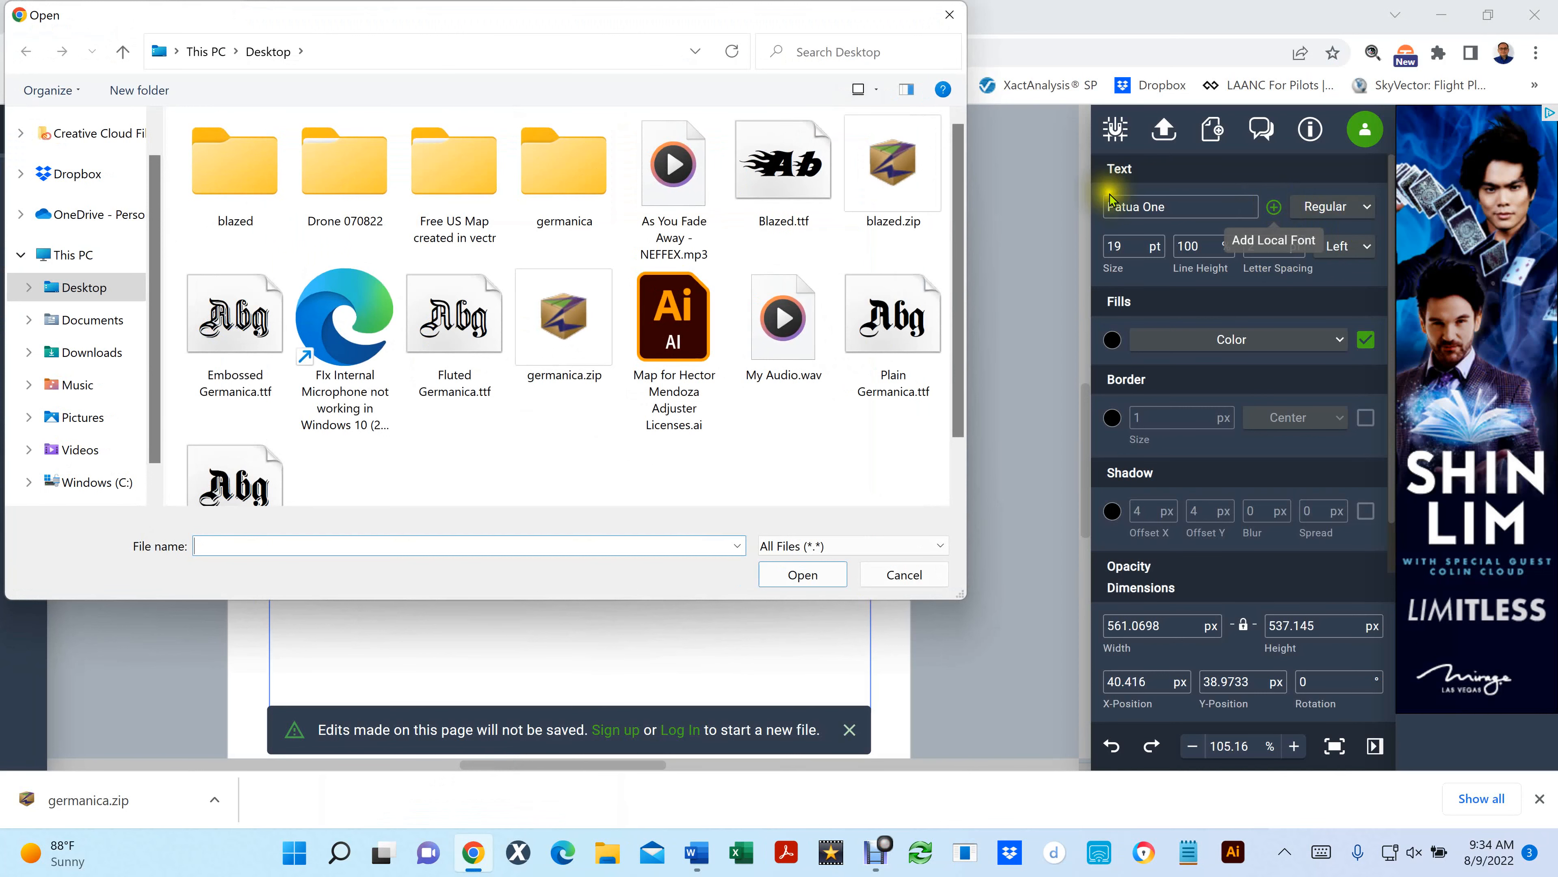
left_click(791, 160)
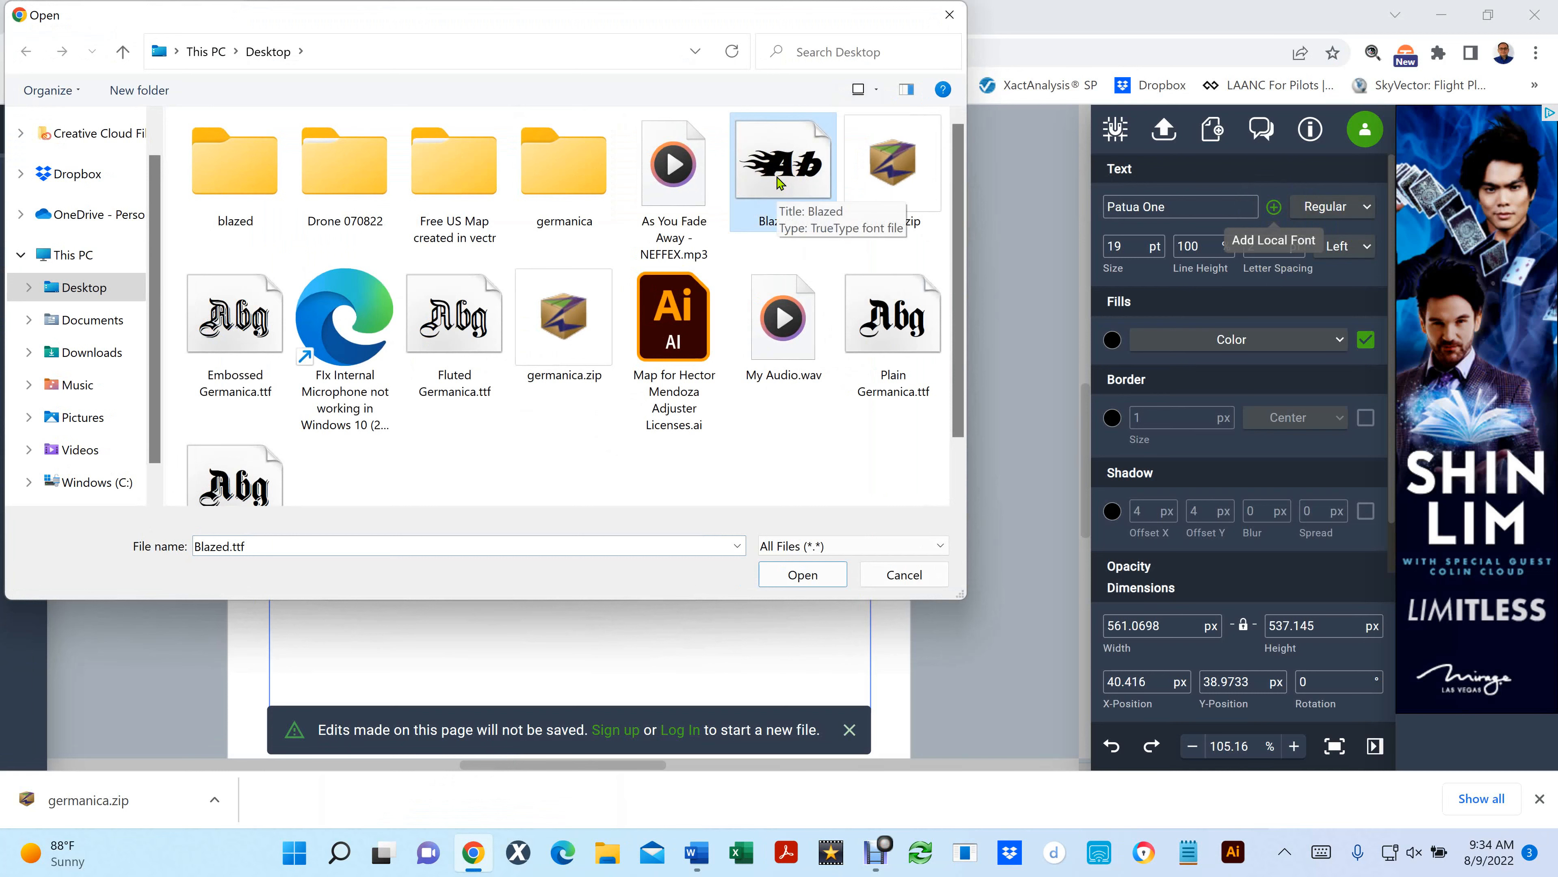
left_click(811, 576)
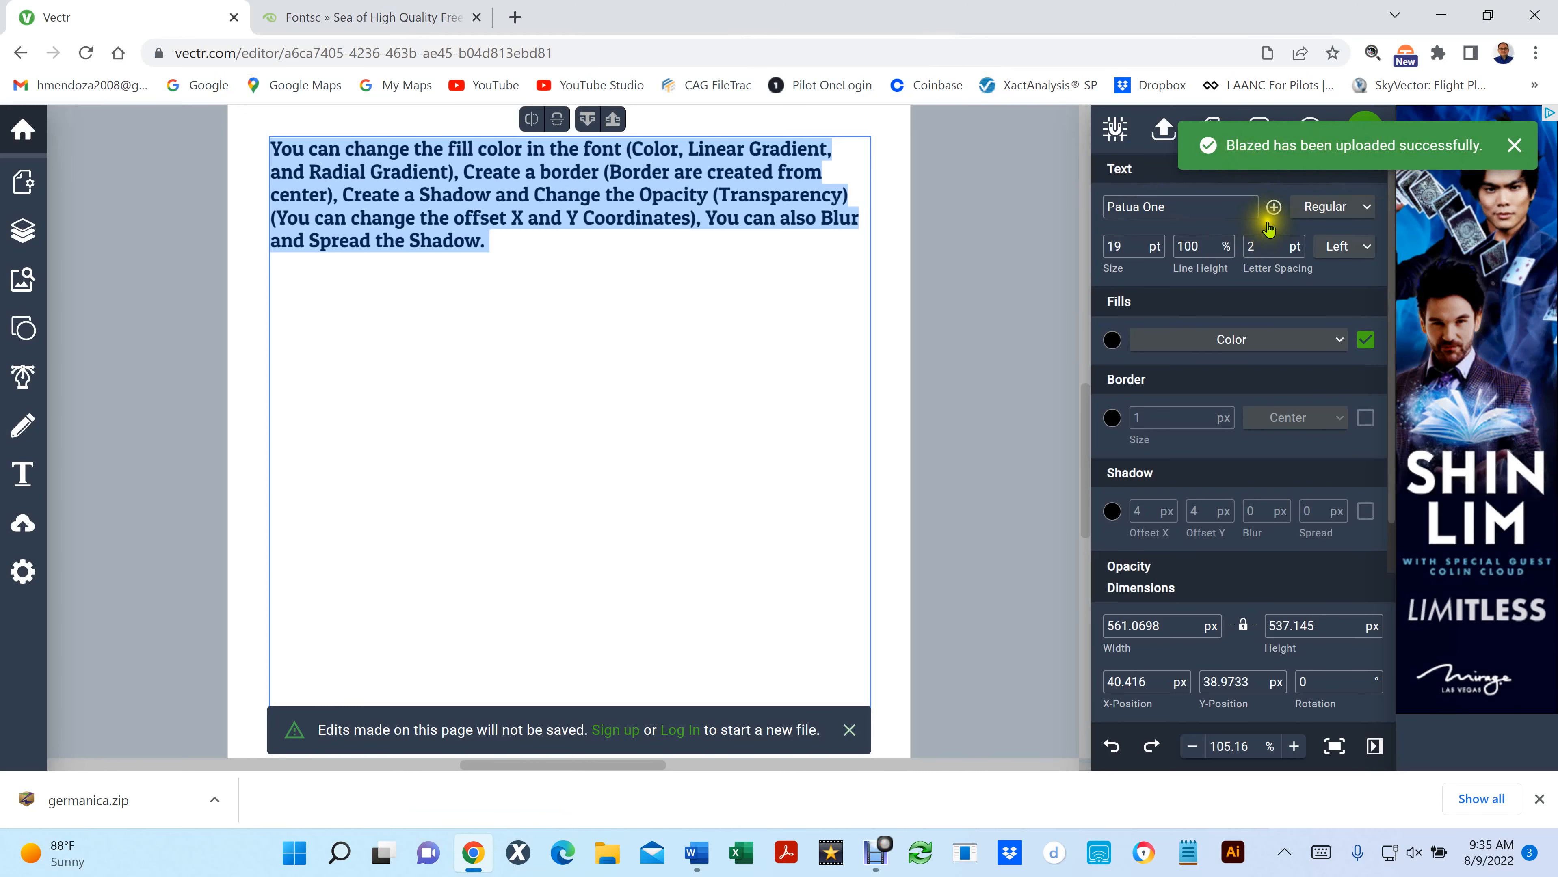
- Upload Embossed Germanica.ttf as a local font, dismiss the upload notices, and return to the Vectr tab
left_click(1274, 207)
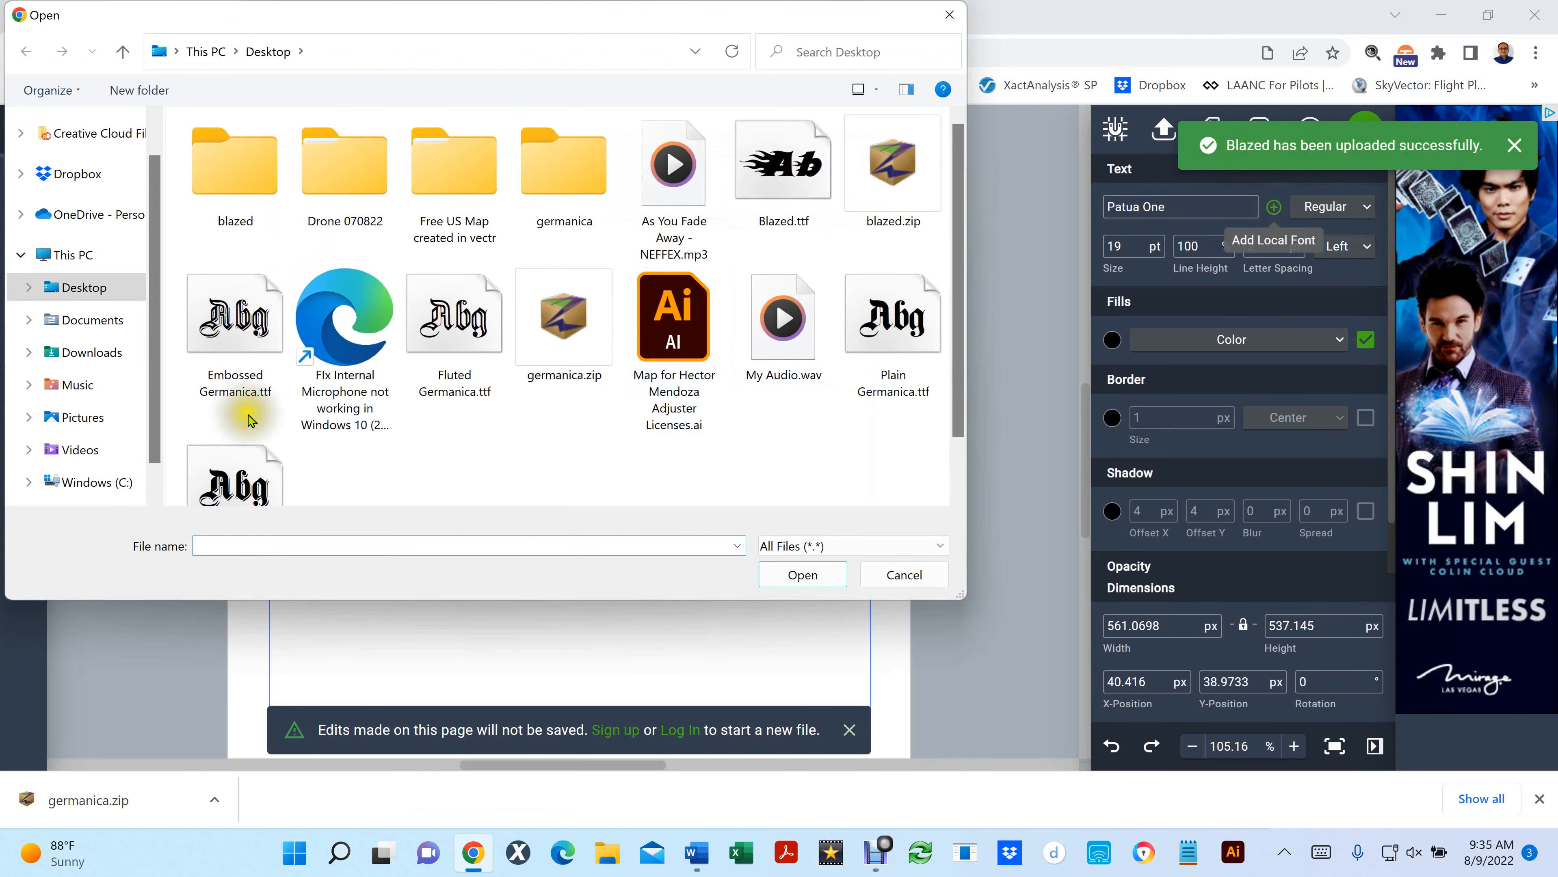
left_click(214, 320)
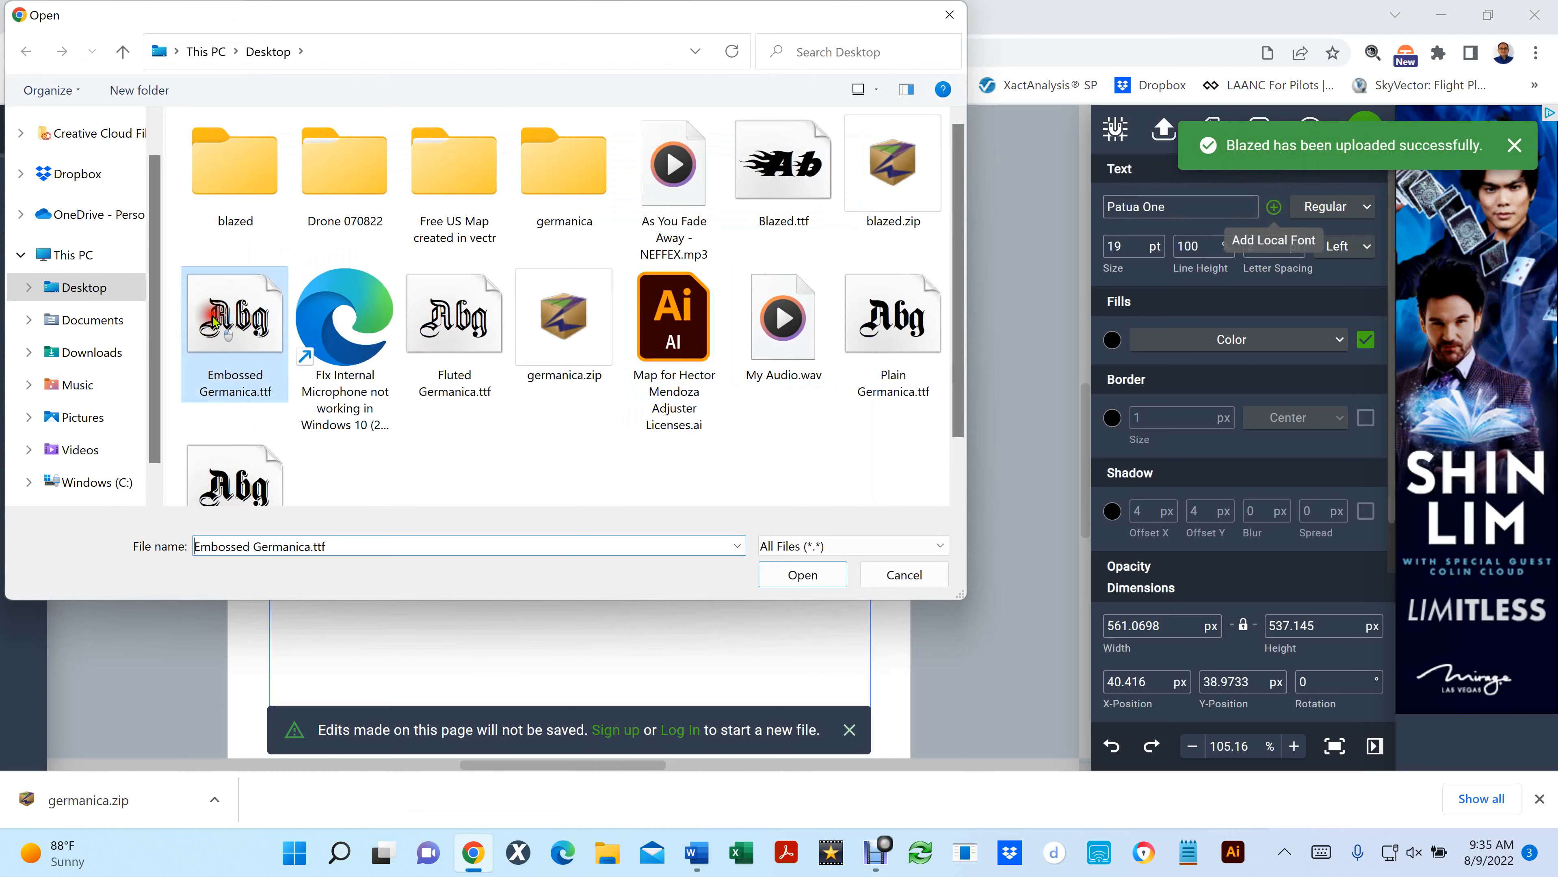
left_click(448, 324)
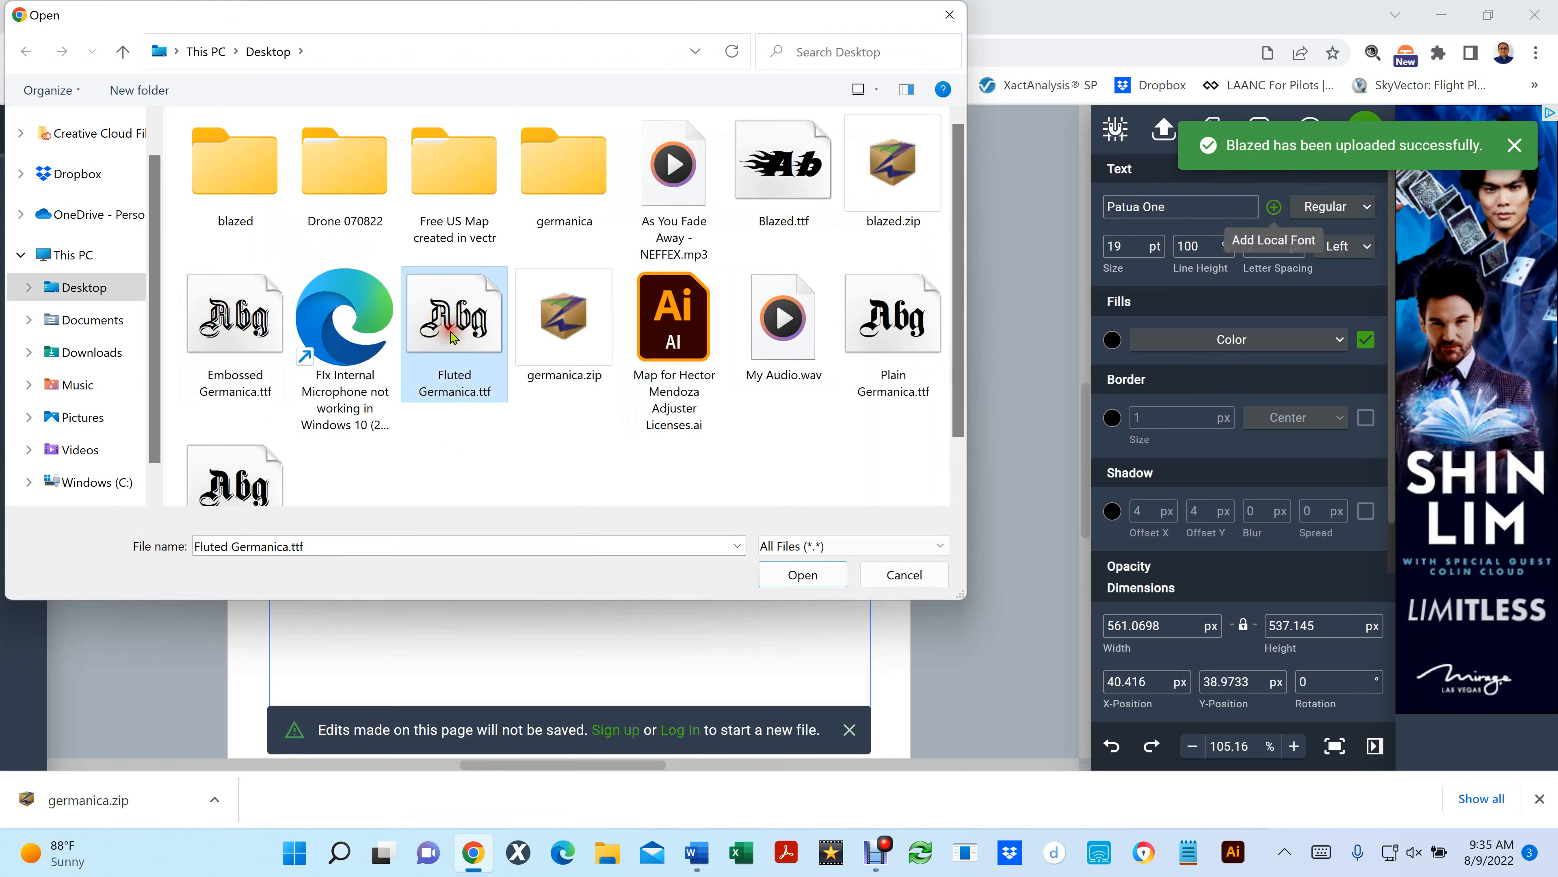
double_click(233, 325)
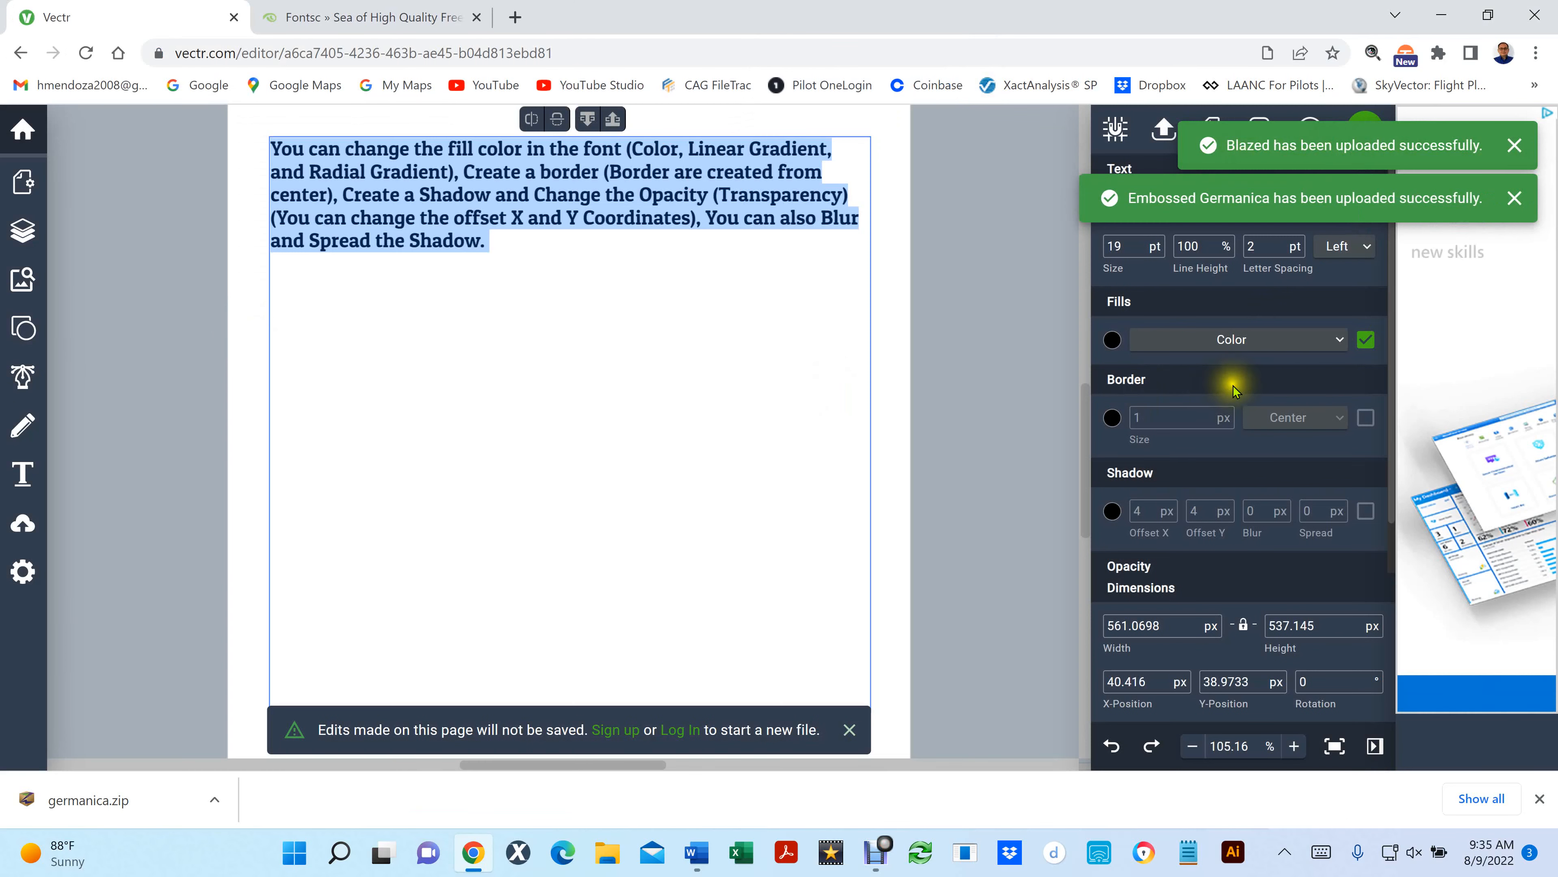
left_click(1514, 146)
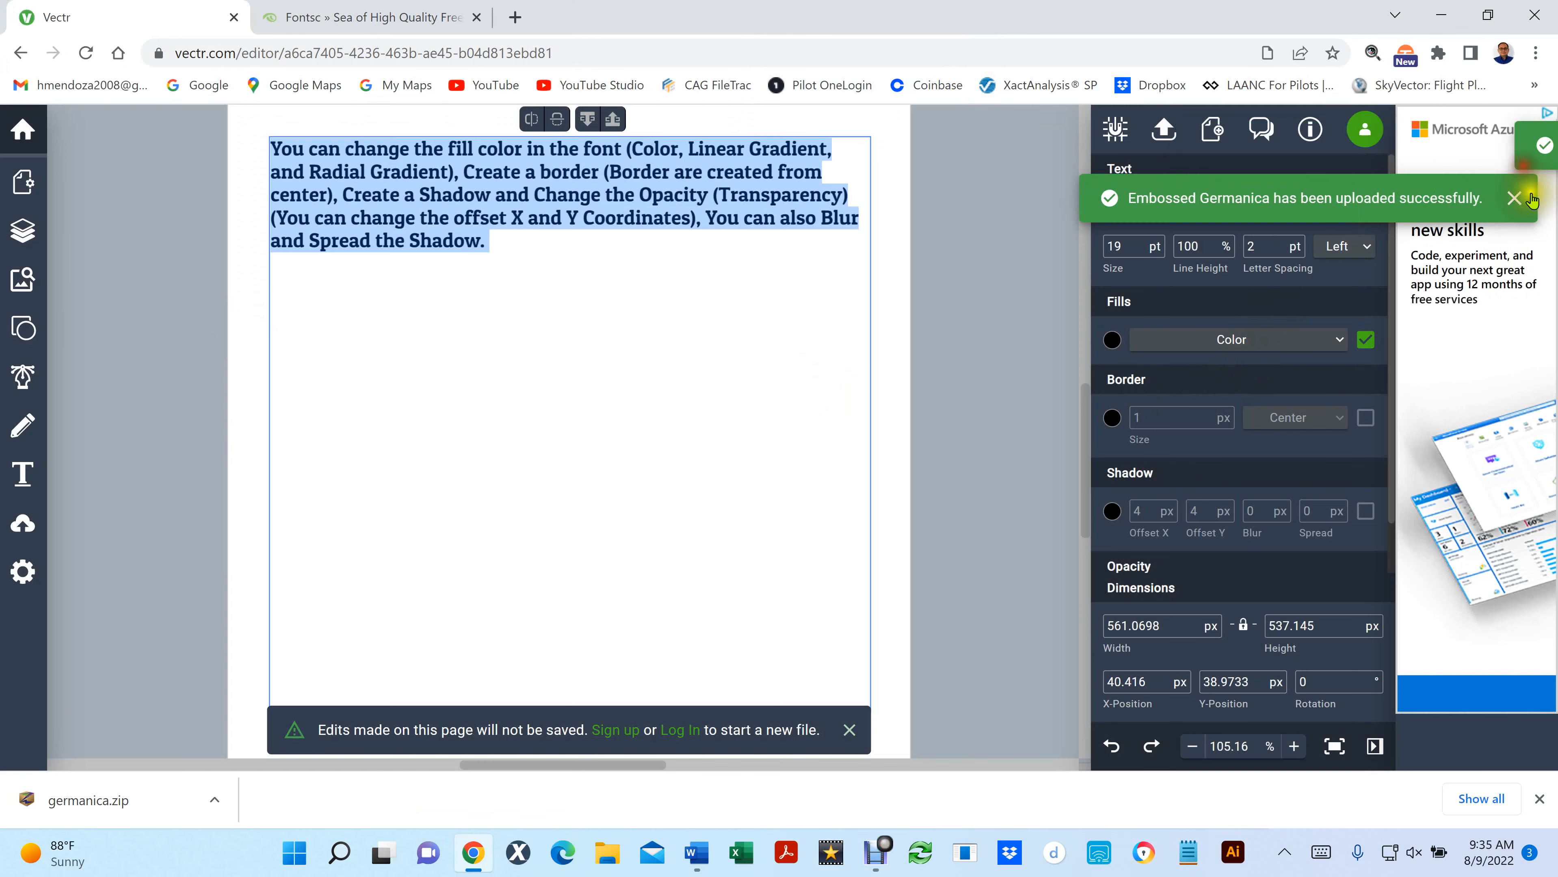
left_click(1516, 198)
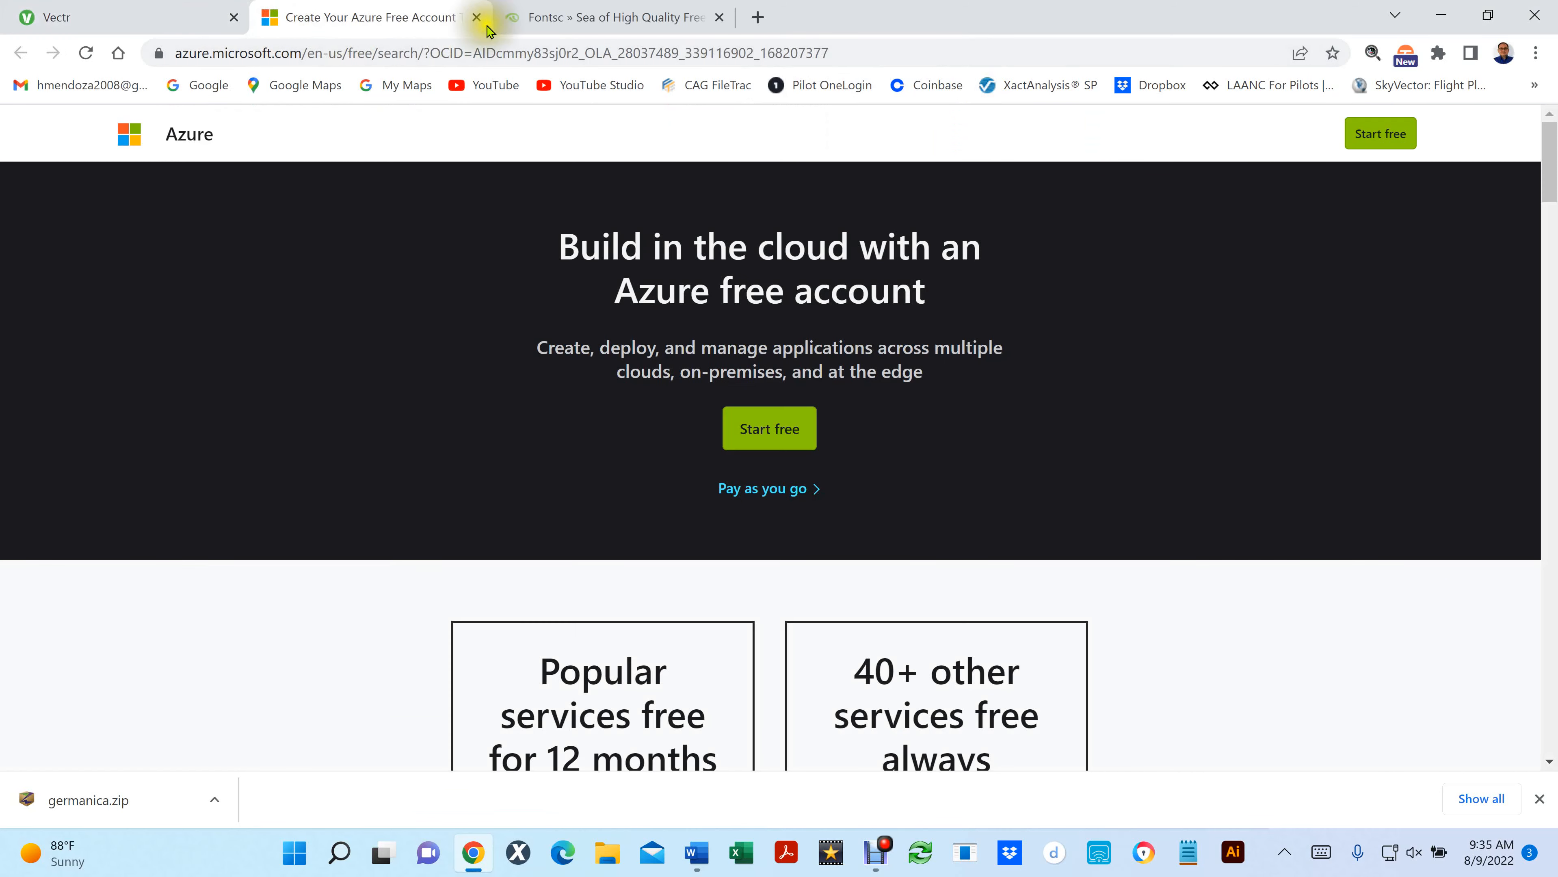
left_click(154, 18)
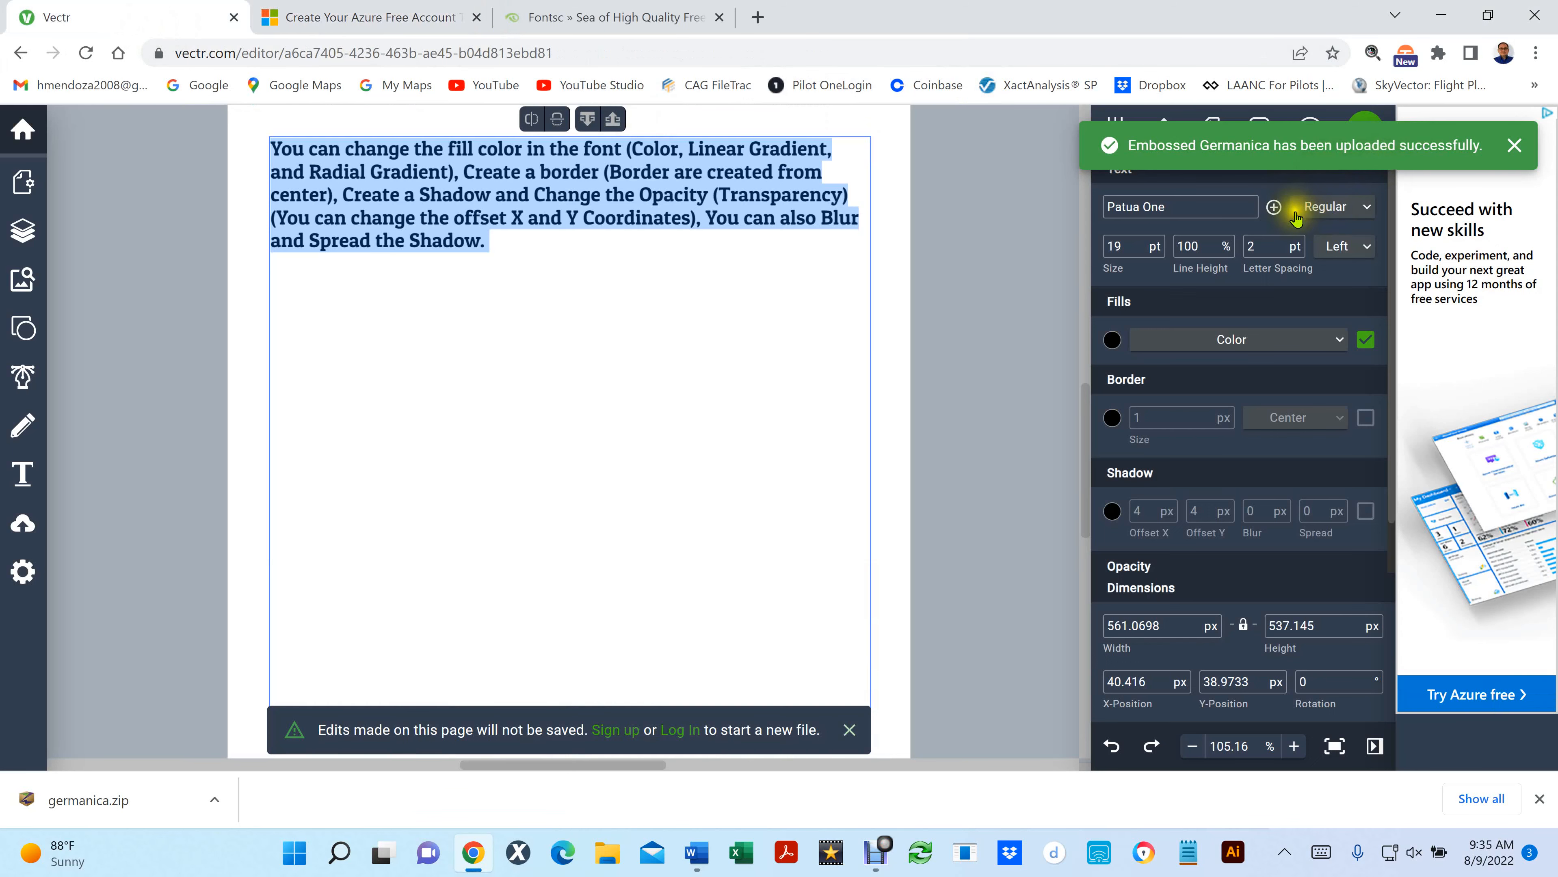
- Upload Fluted Germanica.ttf from the desktop as a local font and dismiss the upload notice
left_click(1273, 208)
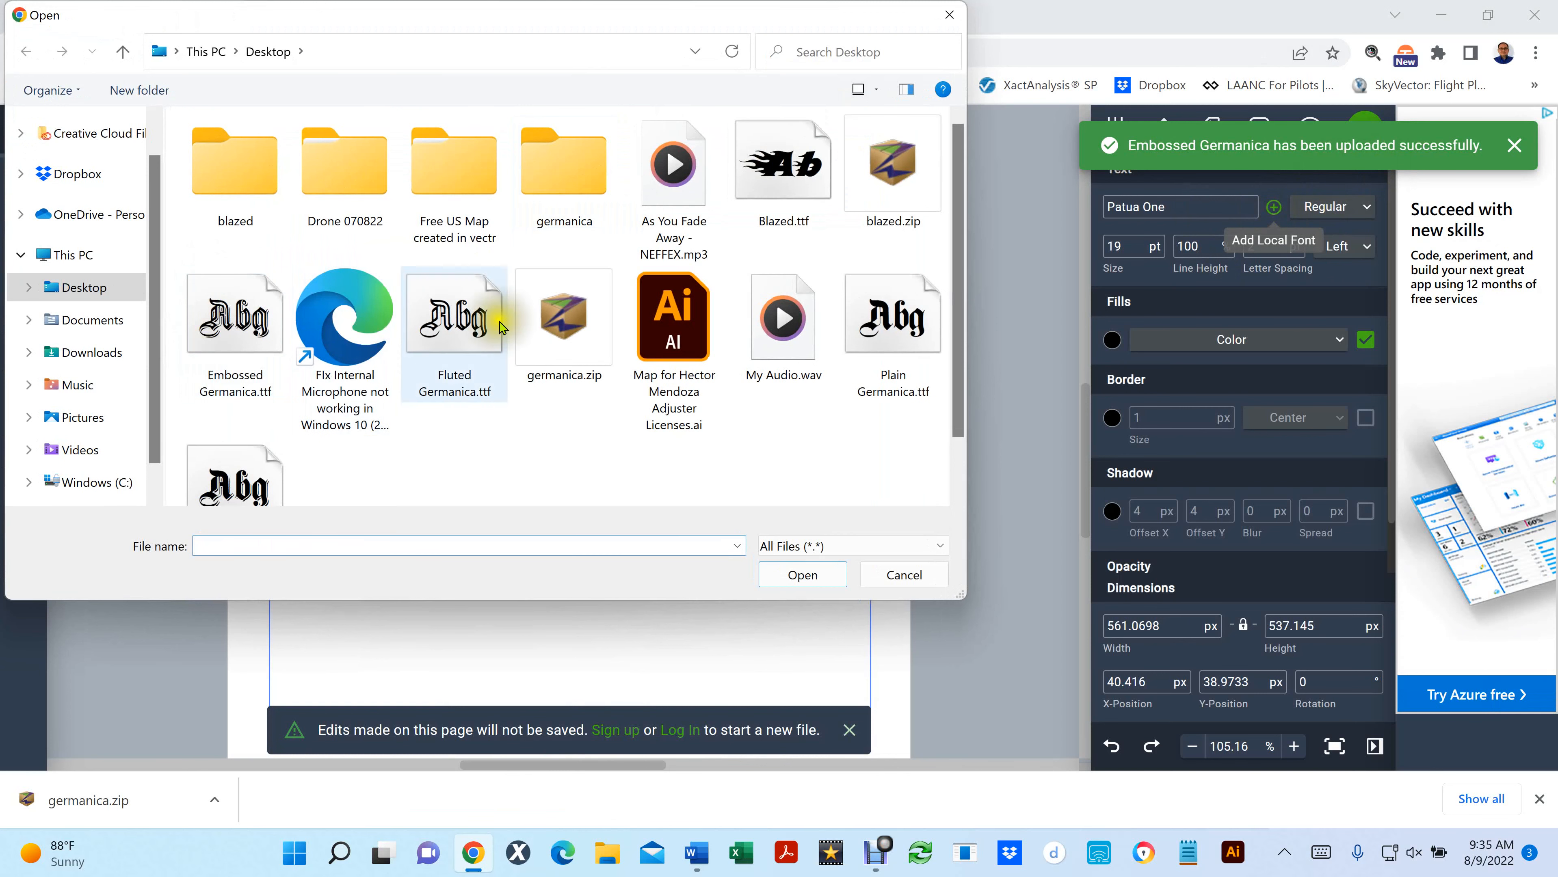
left_click(497, 376)
left_click(800, 574)
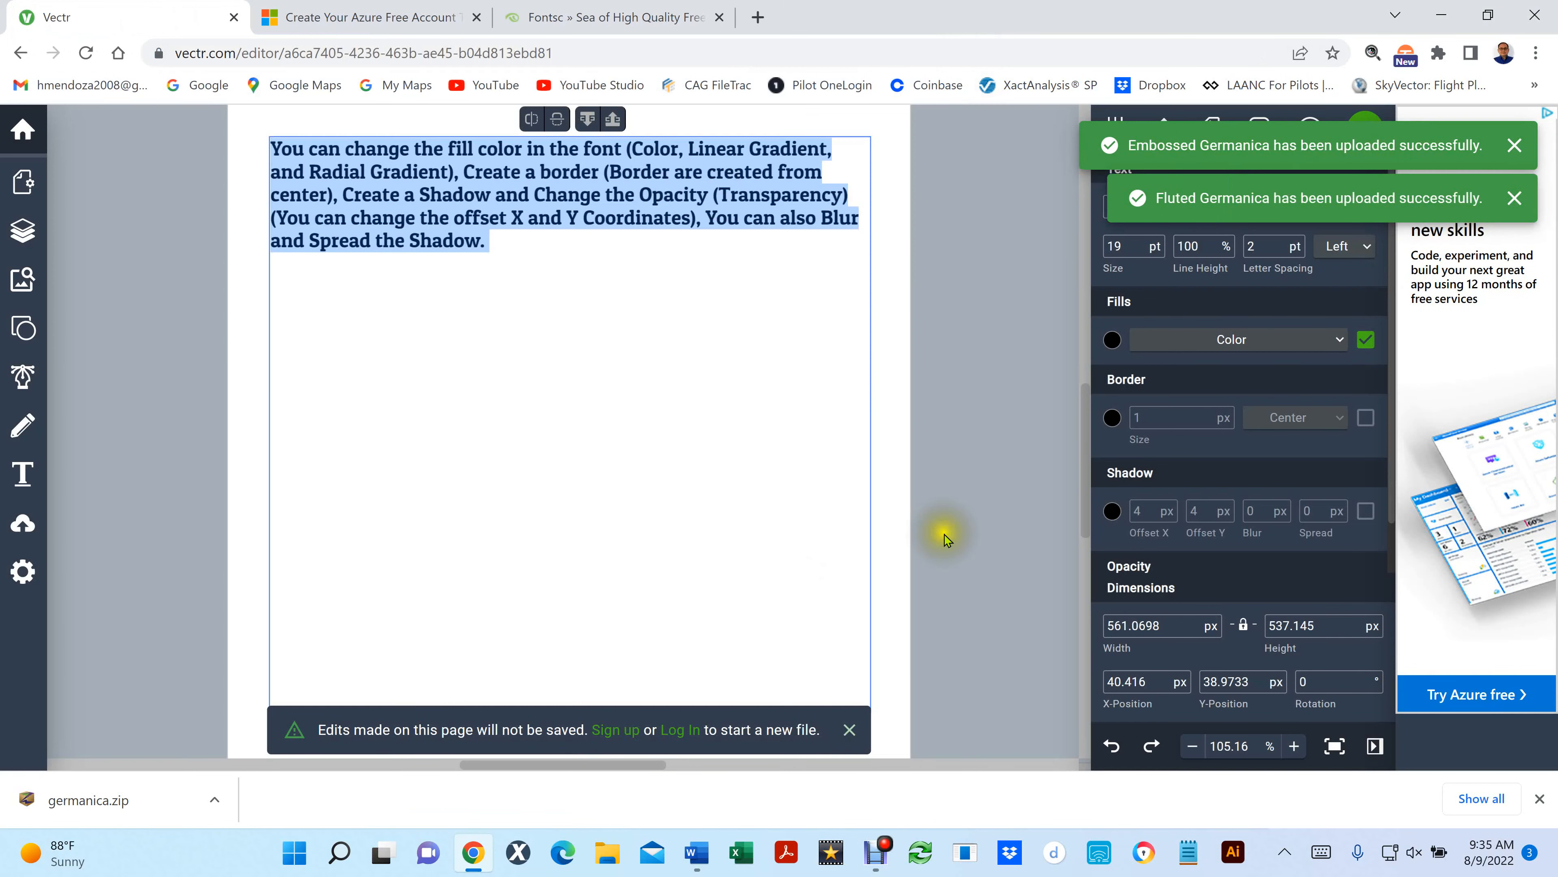
left_click(1515, 198)
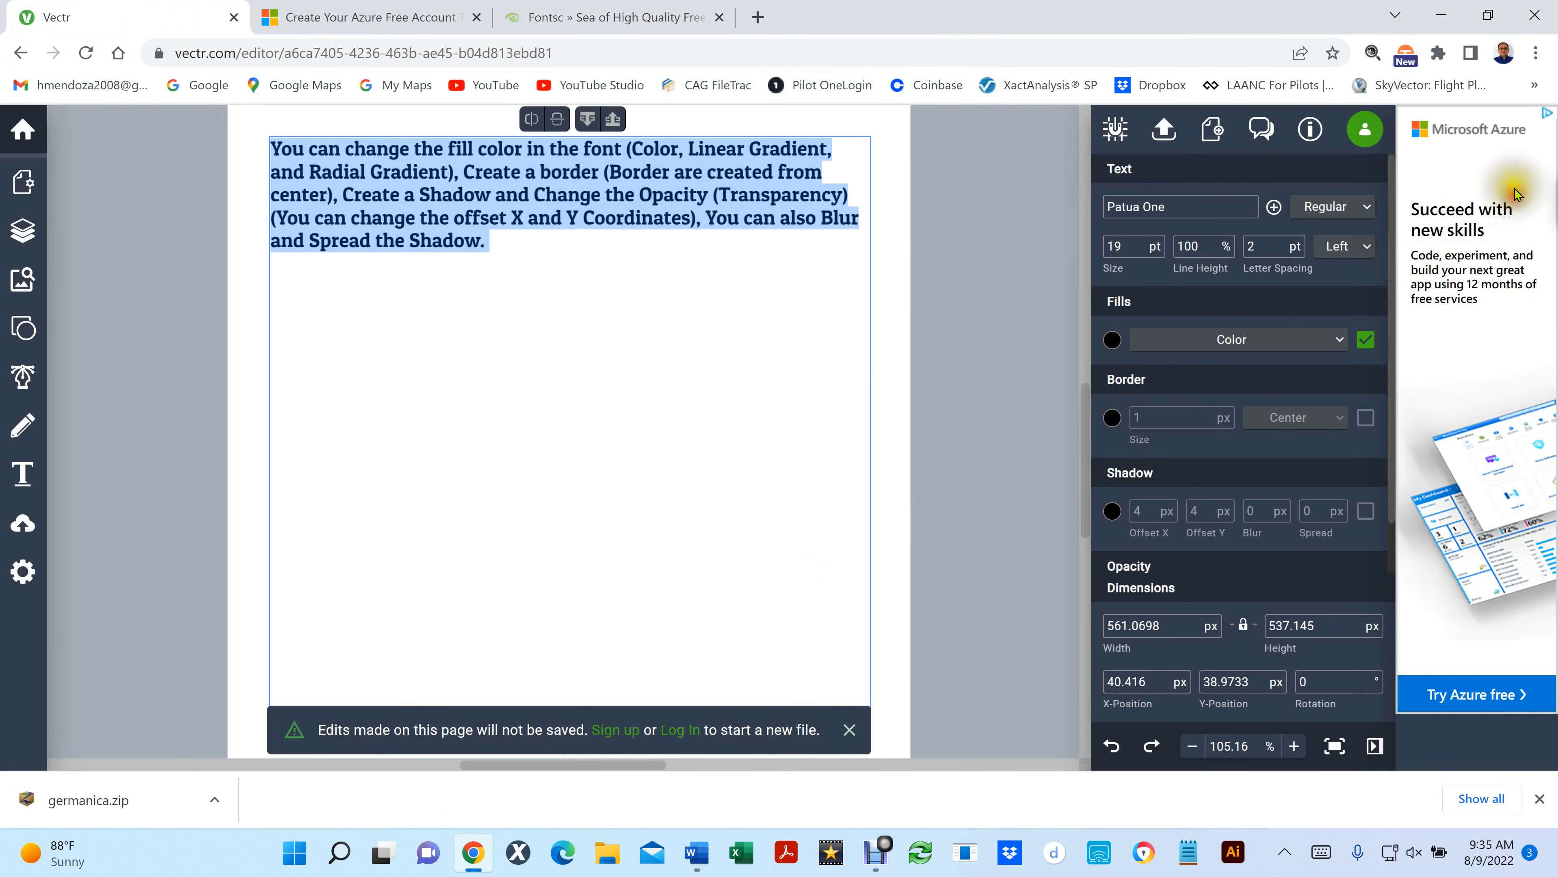
- Upload Plain Germanica.ttf and Shadowed Germanica.ttf from the desktop as local fonts, leaving the file picker closed
left_click(1274, 207)
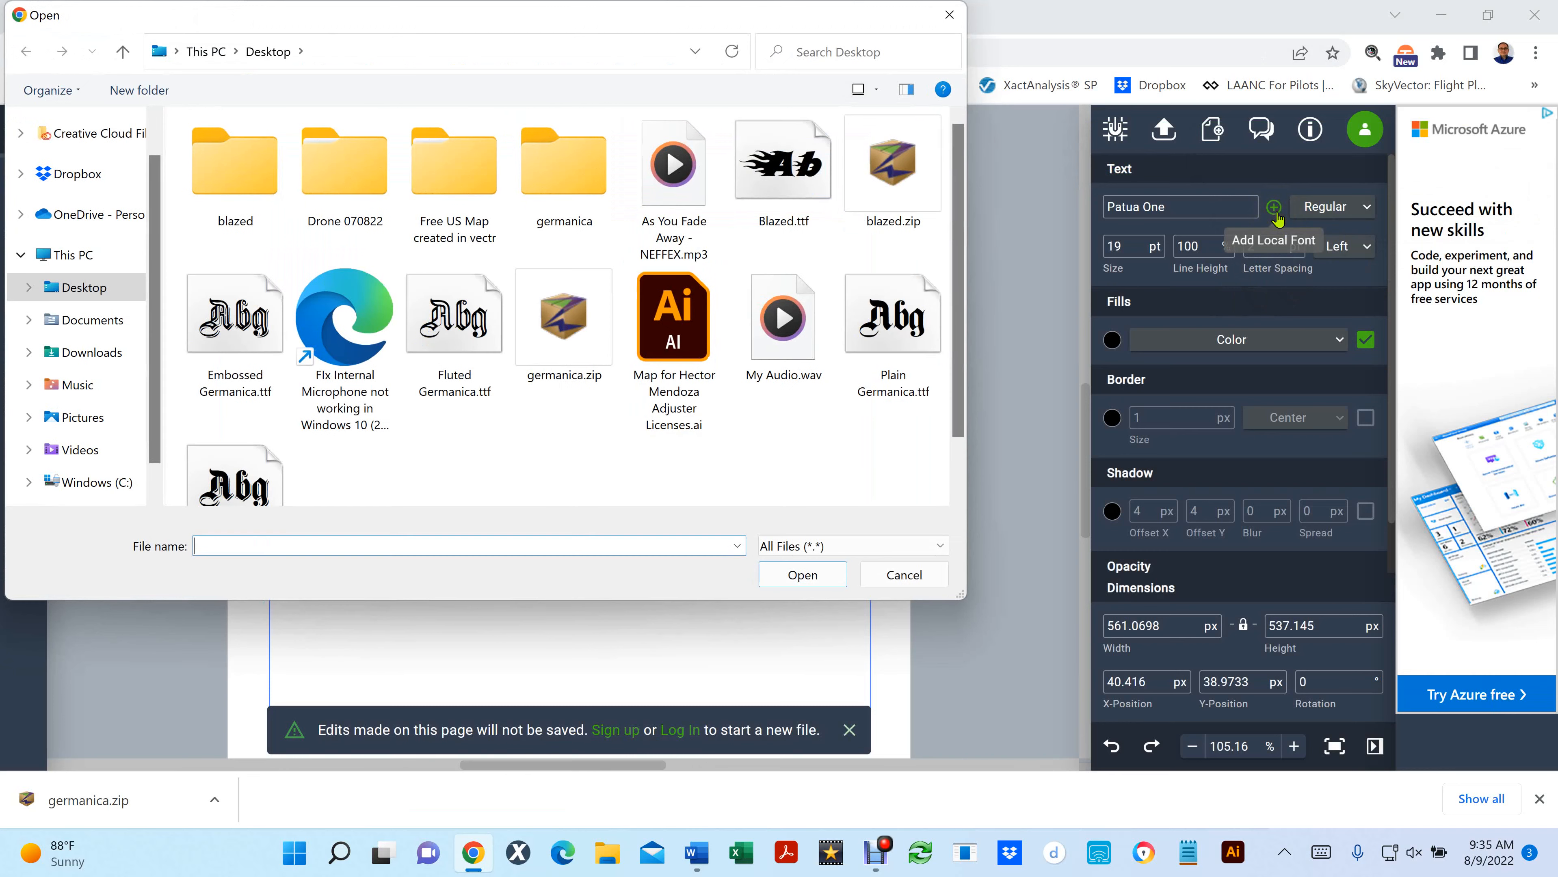
left_click(892, 324)
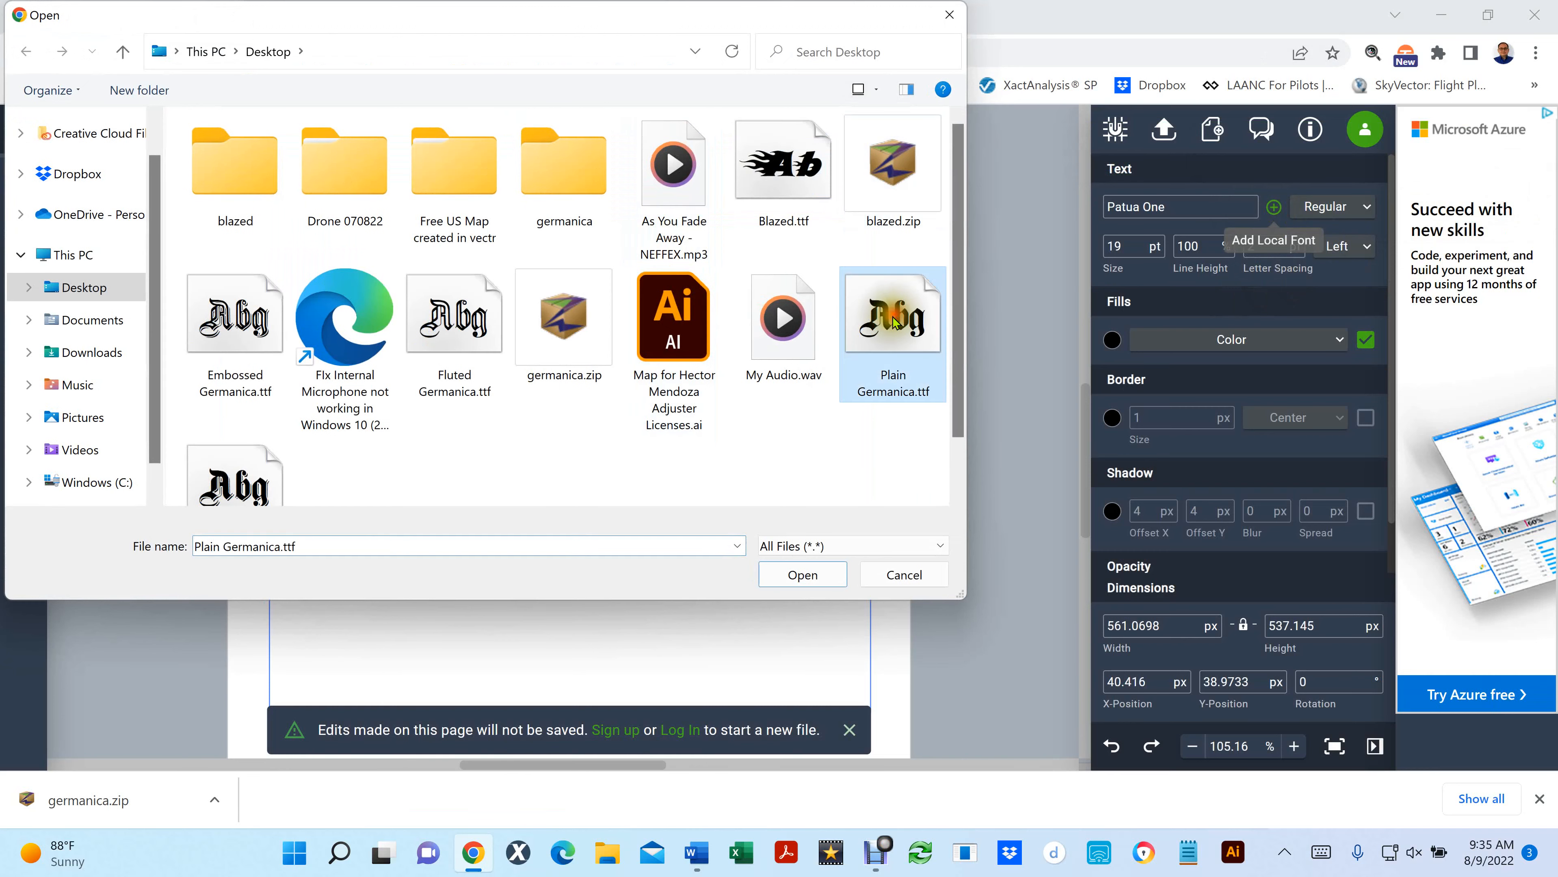
left_click(822, 574)
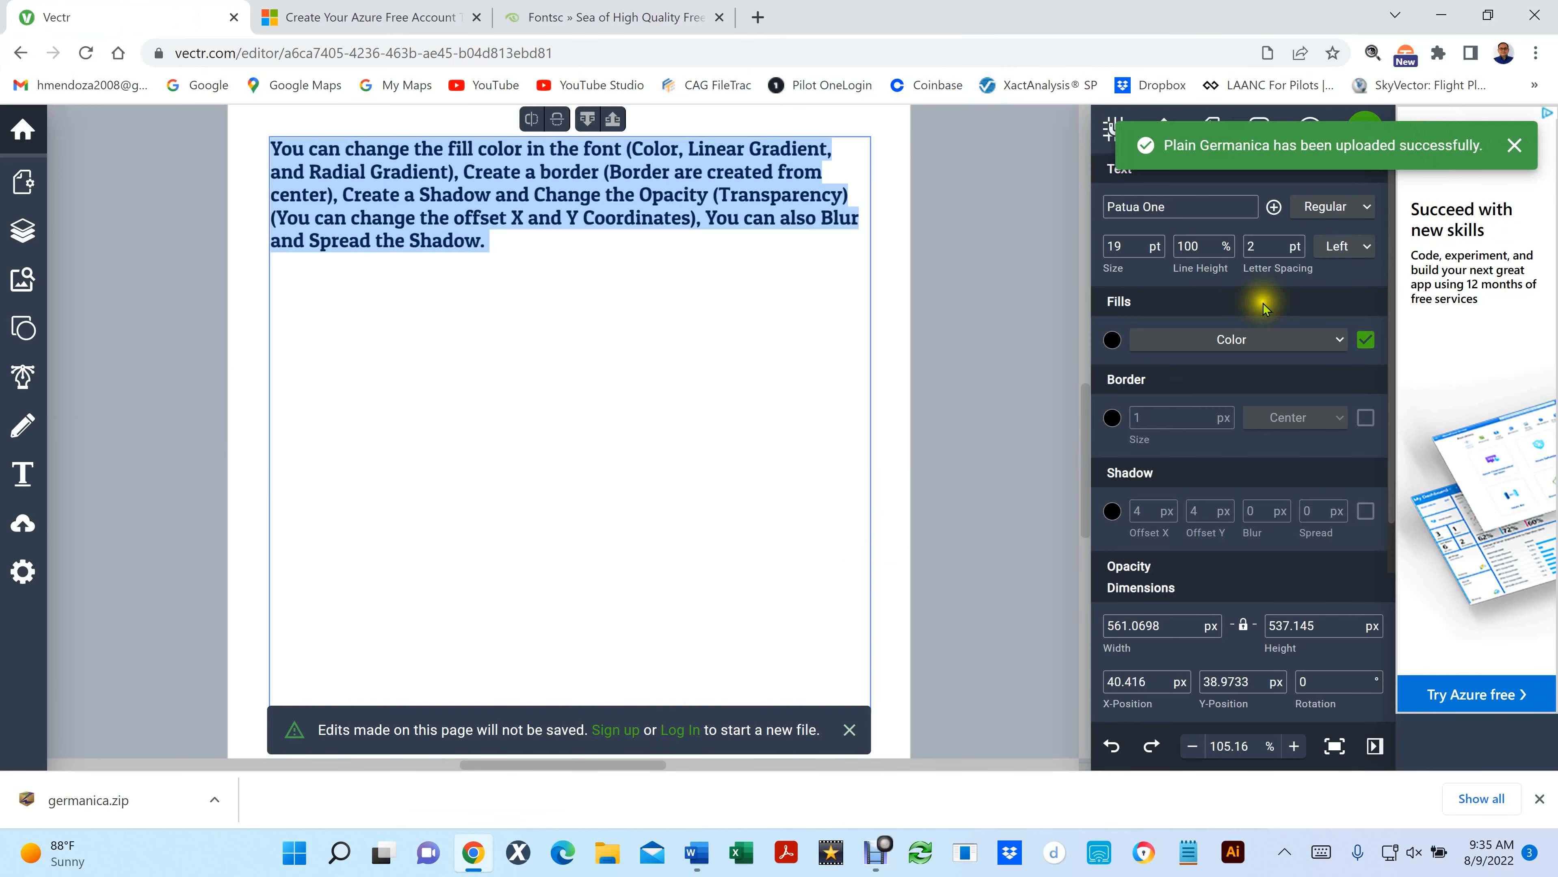
left_click(1273, 206)
left_click(235, 482)
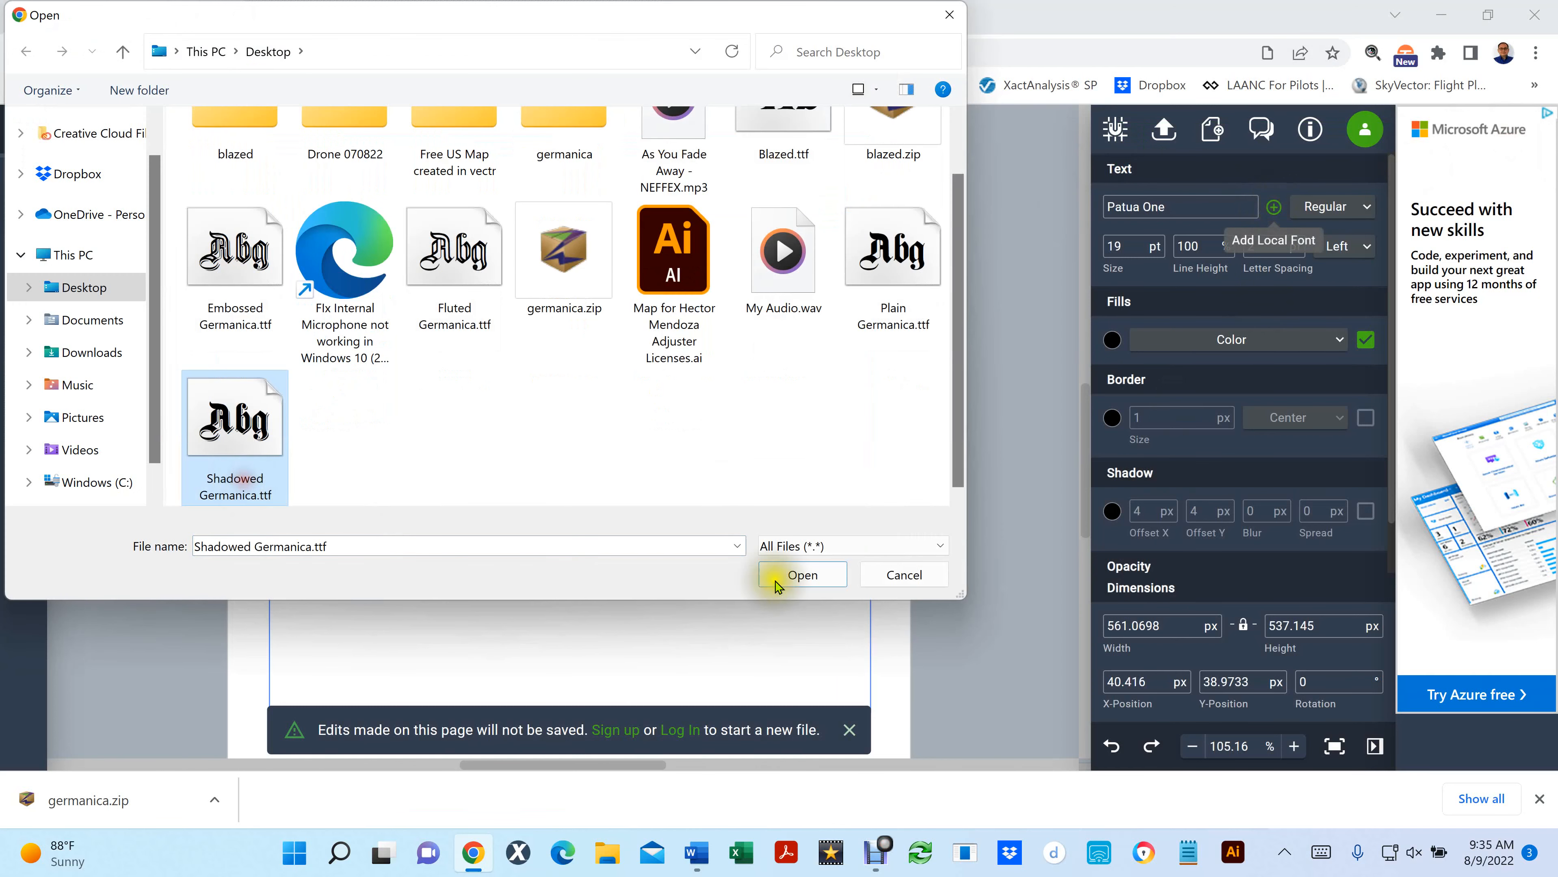
left_click(792, 577)
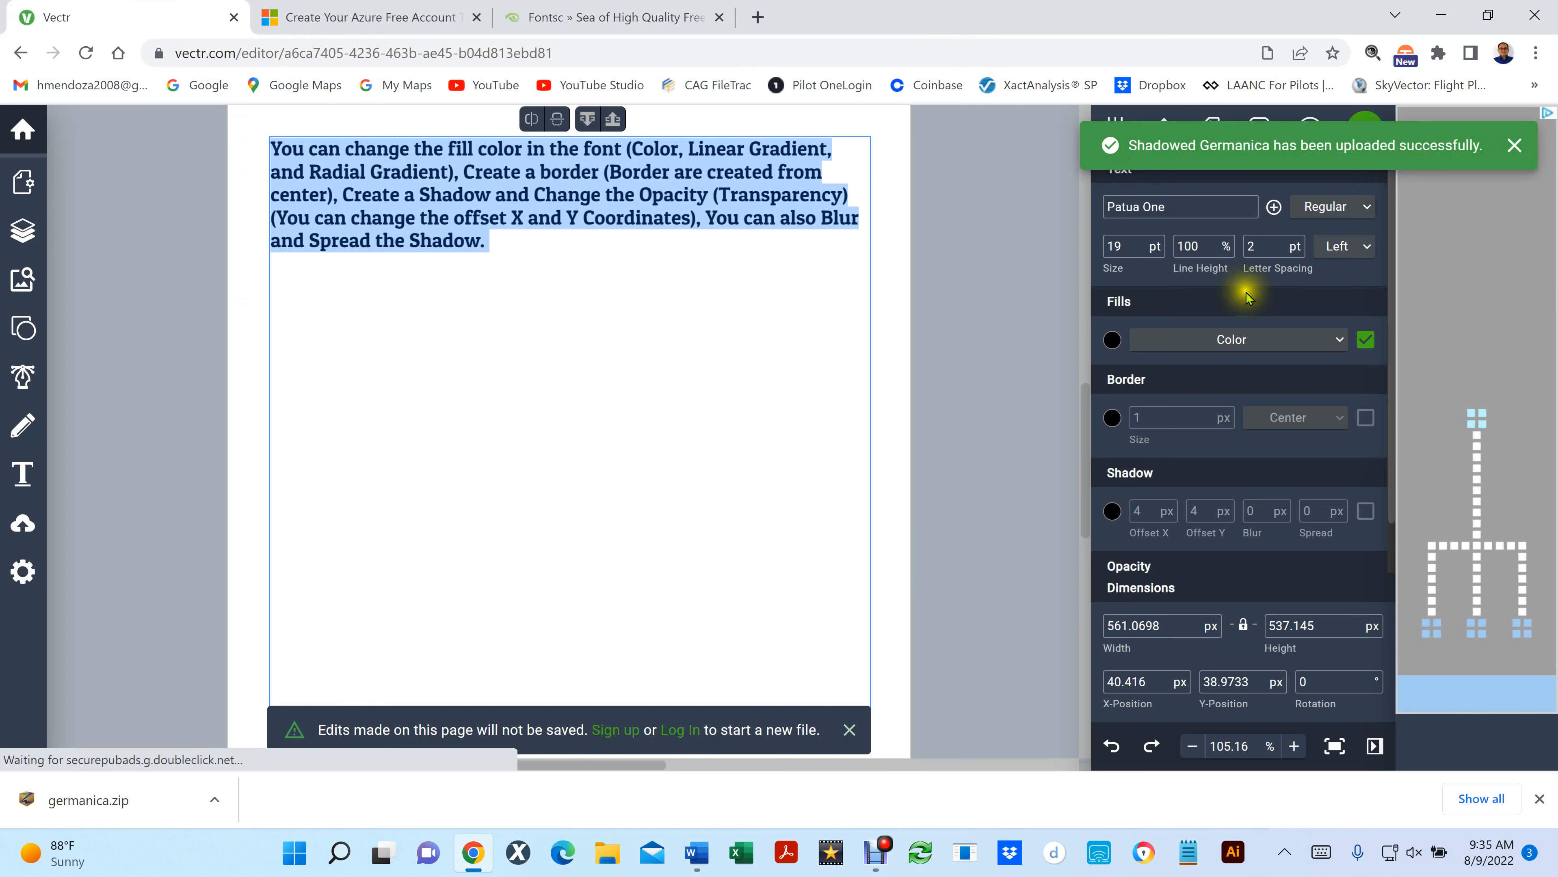
left_click(1274, 208)
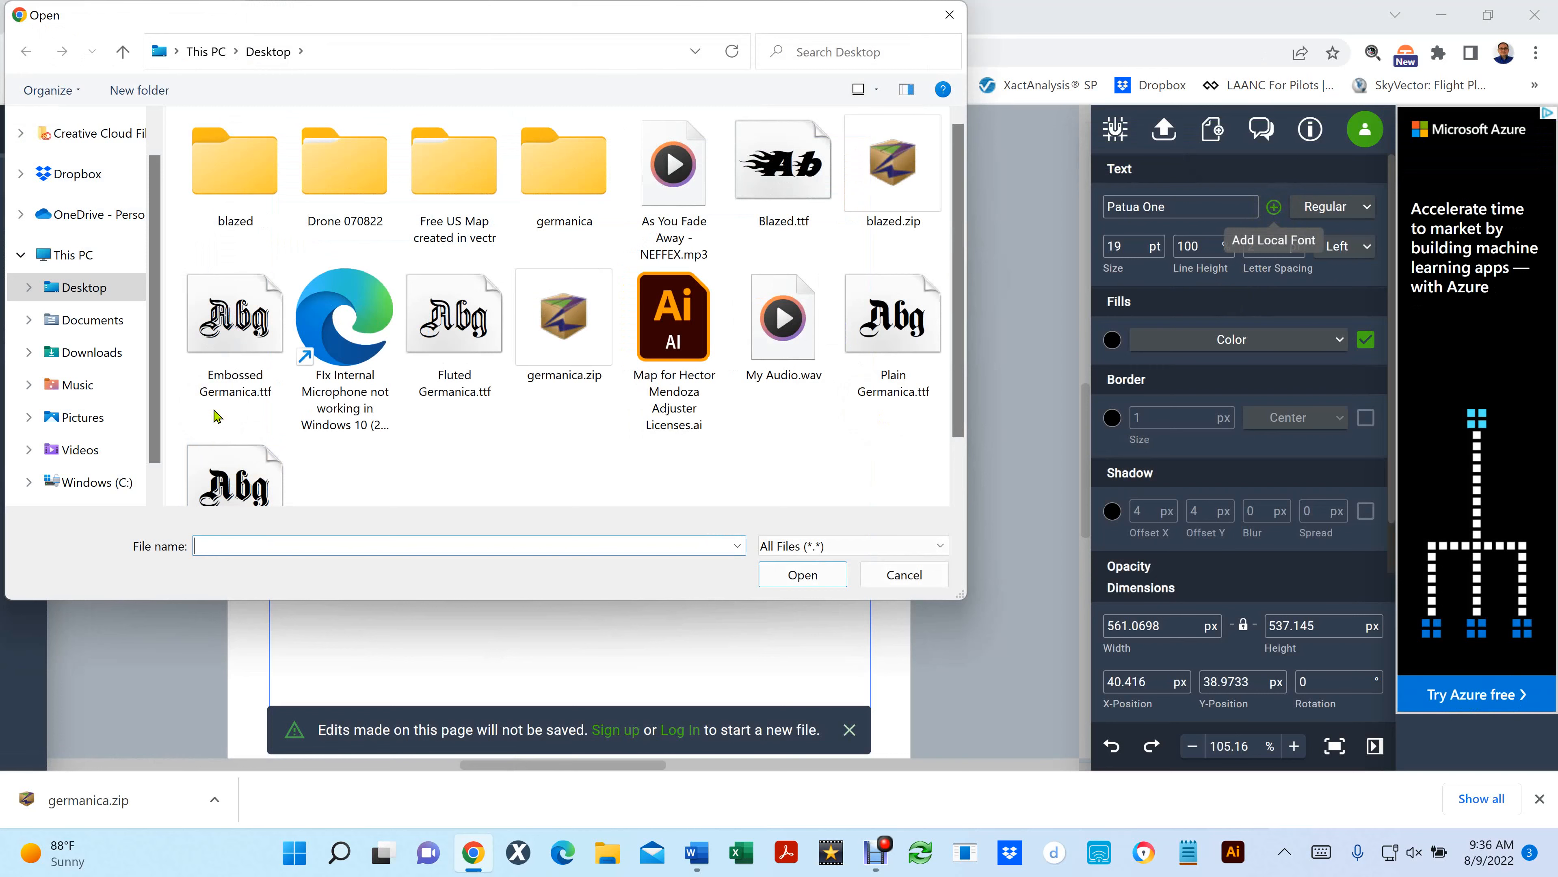
left_click(946, 25)
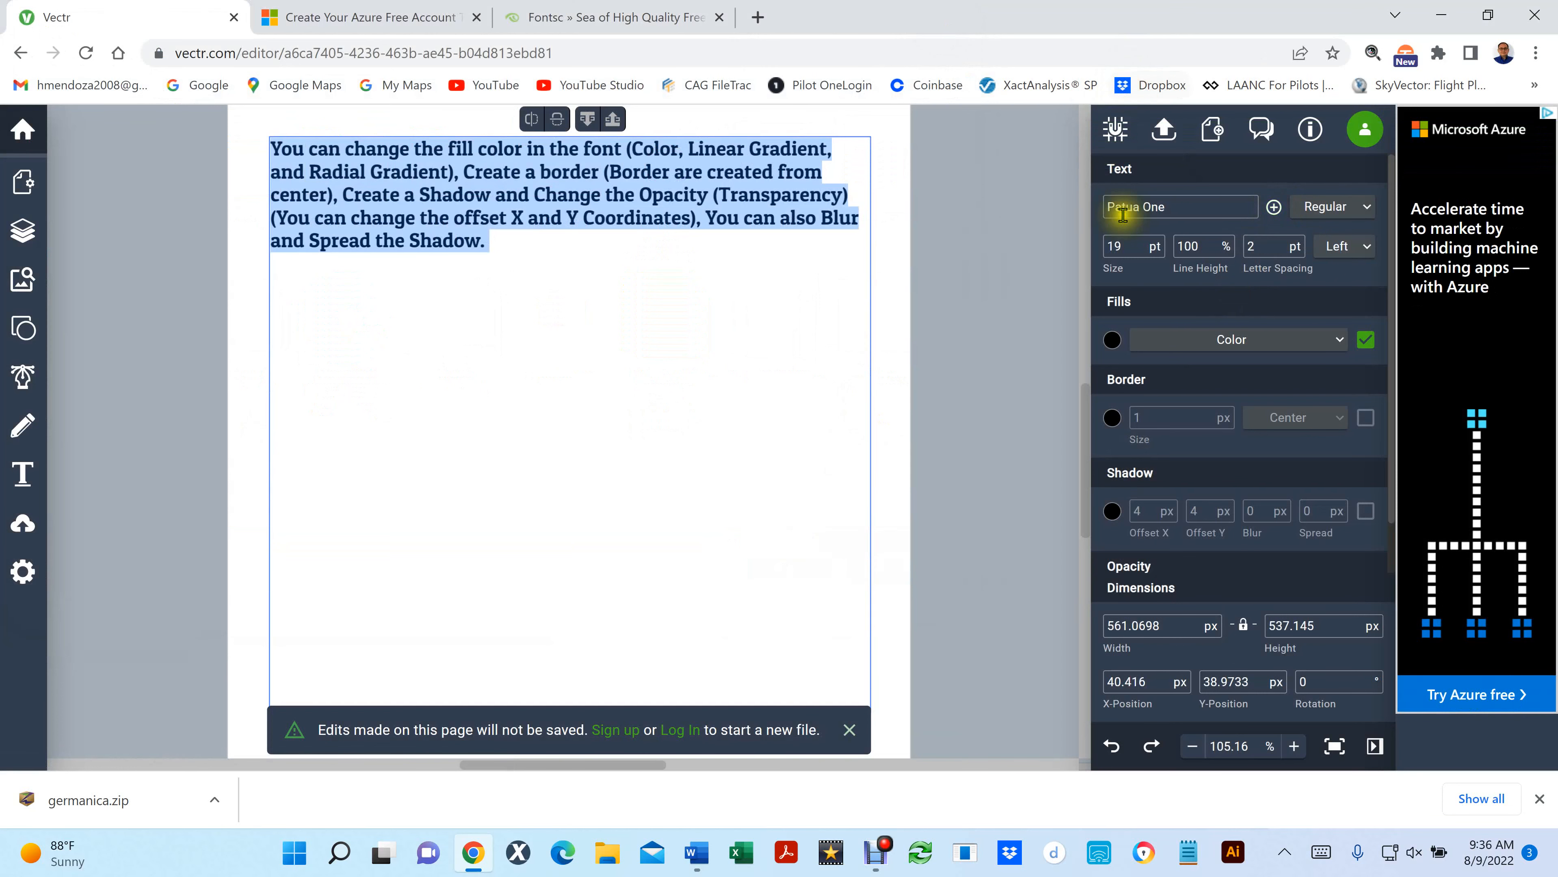
- Search the fonts for "blaz" and apply the uploaded Blazed font to the selected paragraph
left_click_drag(1182, 206, 1072, 209)
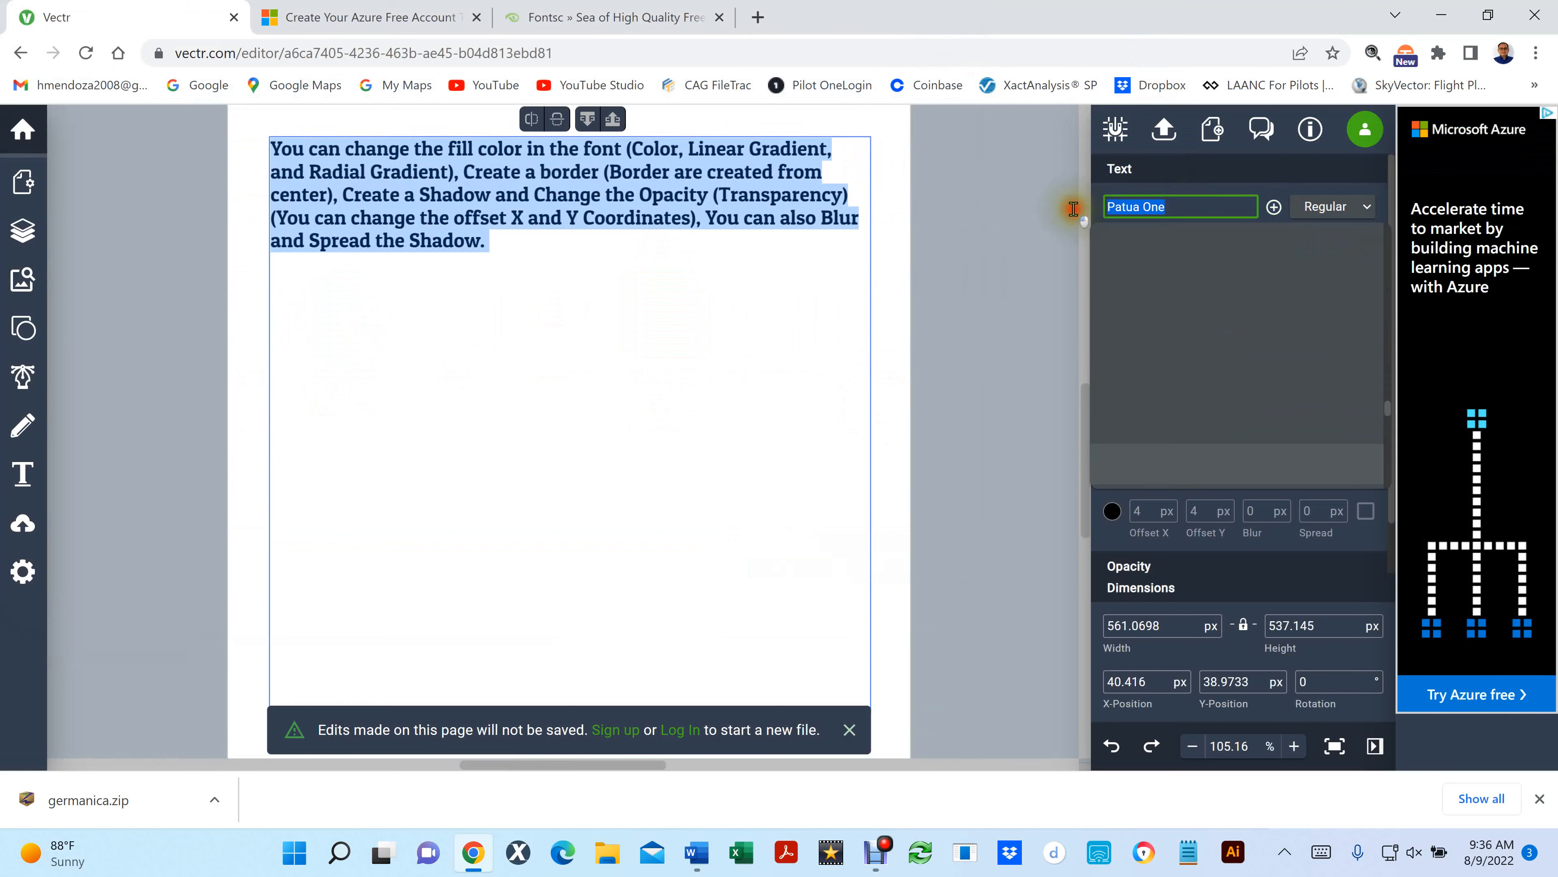
left_click(1232, 212)
scroll(1223, 295, "up", 5)
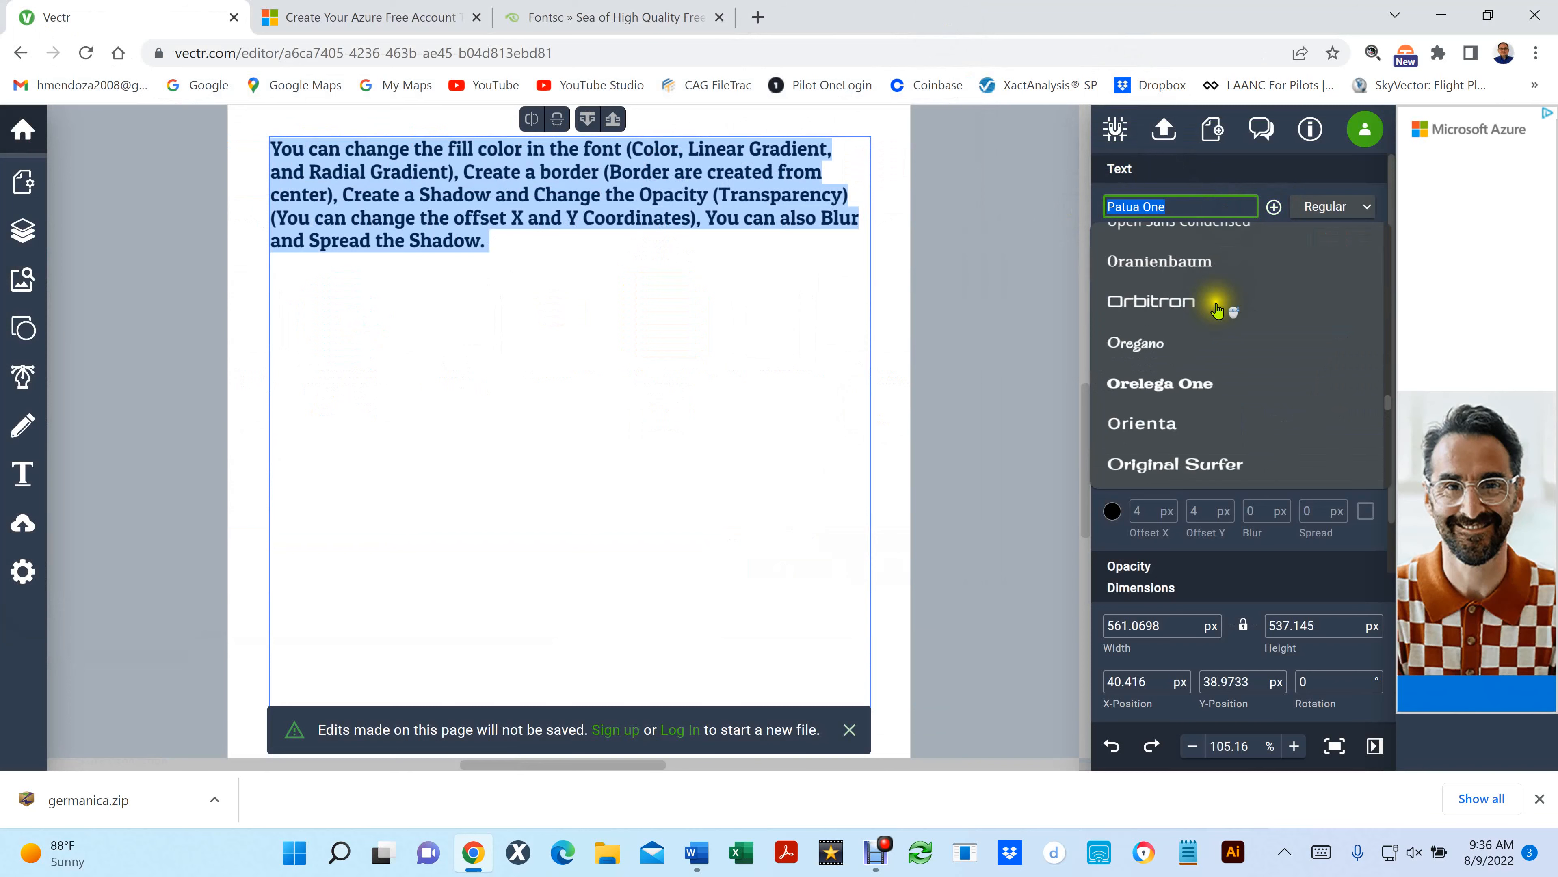
left_click_drag(1182, 206, 1101, 209)
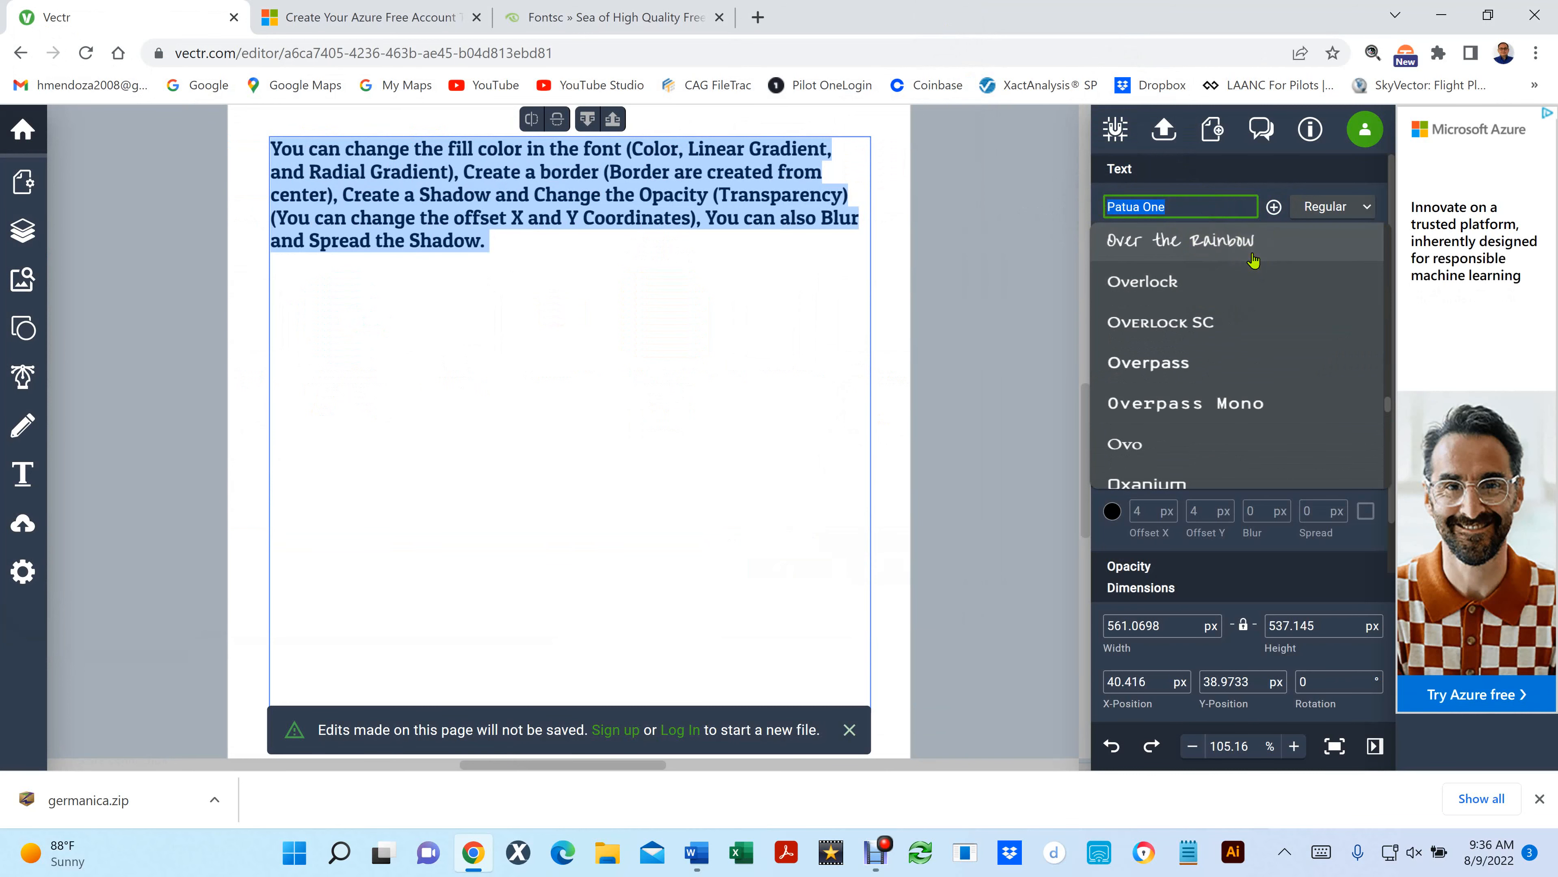
type("blaz")
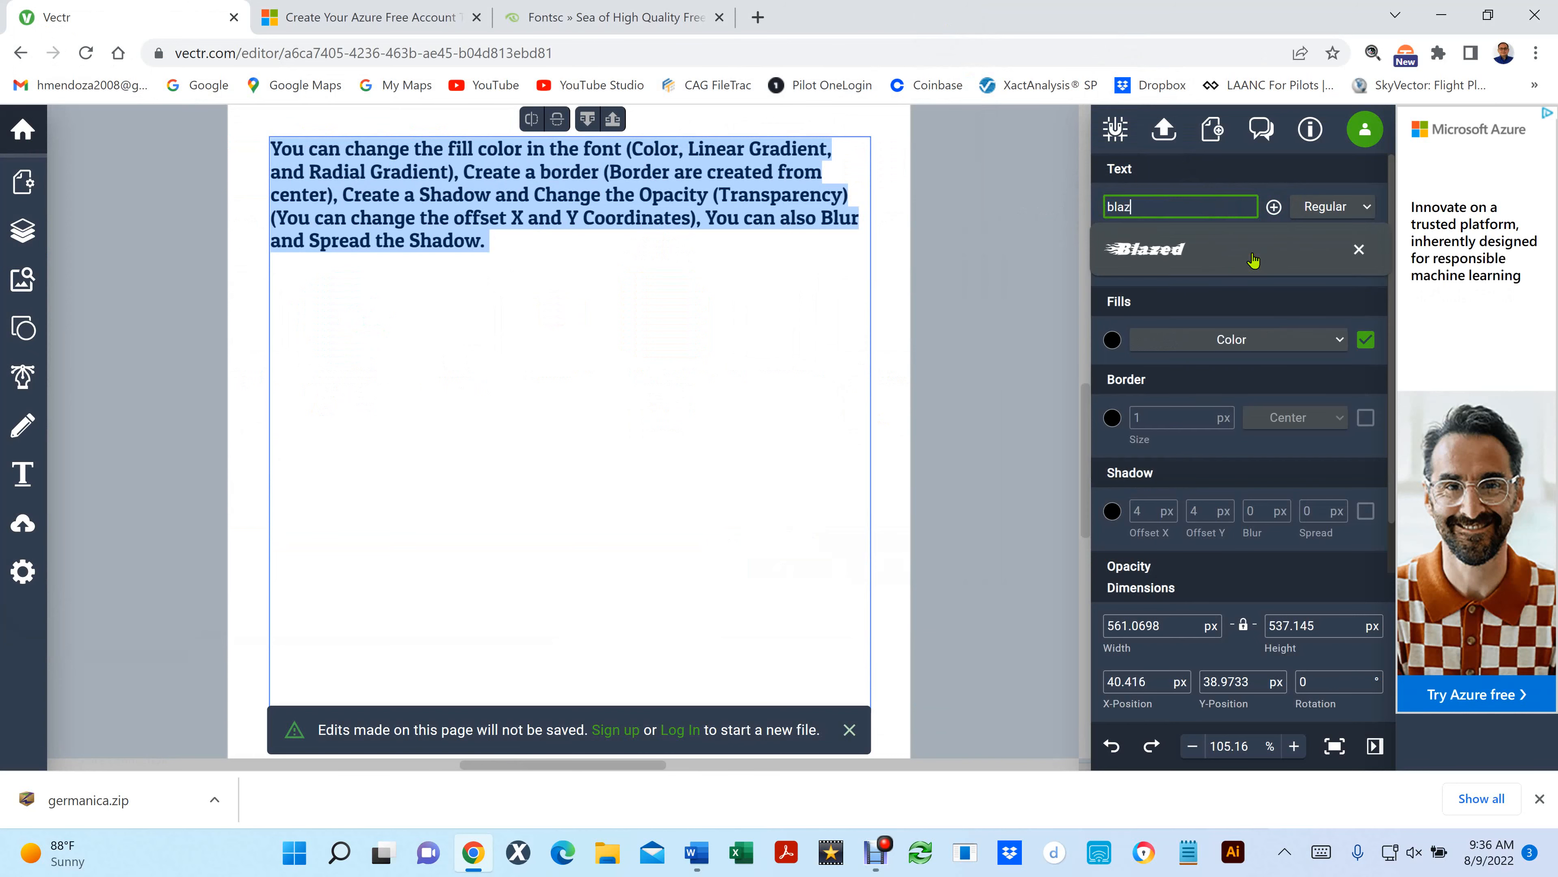
left_click(1252, 260)
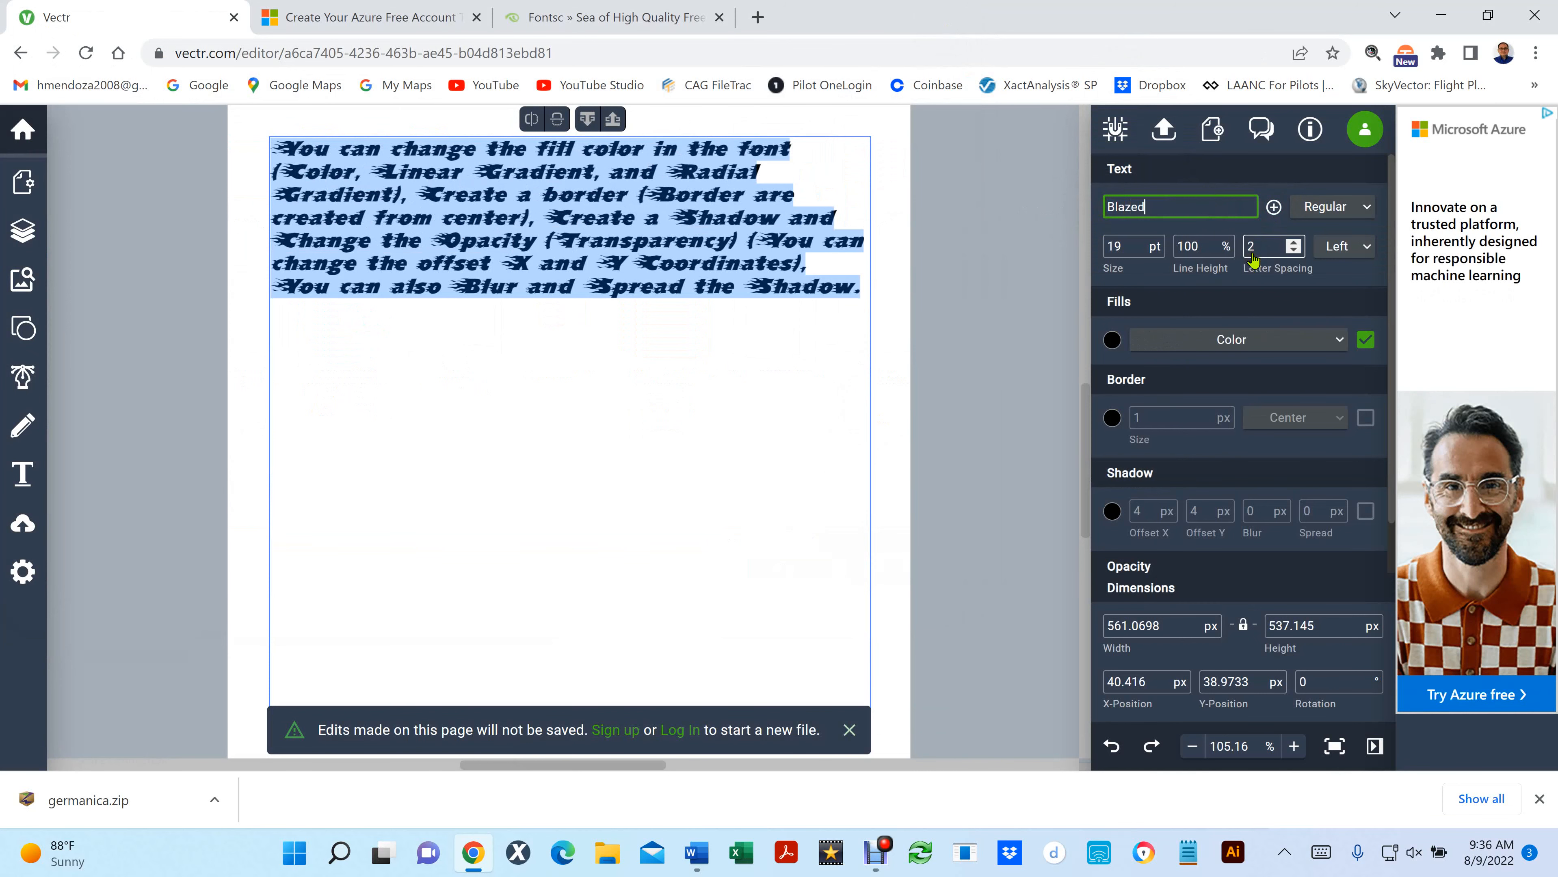
scroll(474, 282, "up", 5)
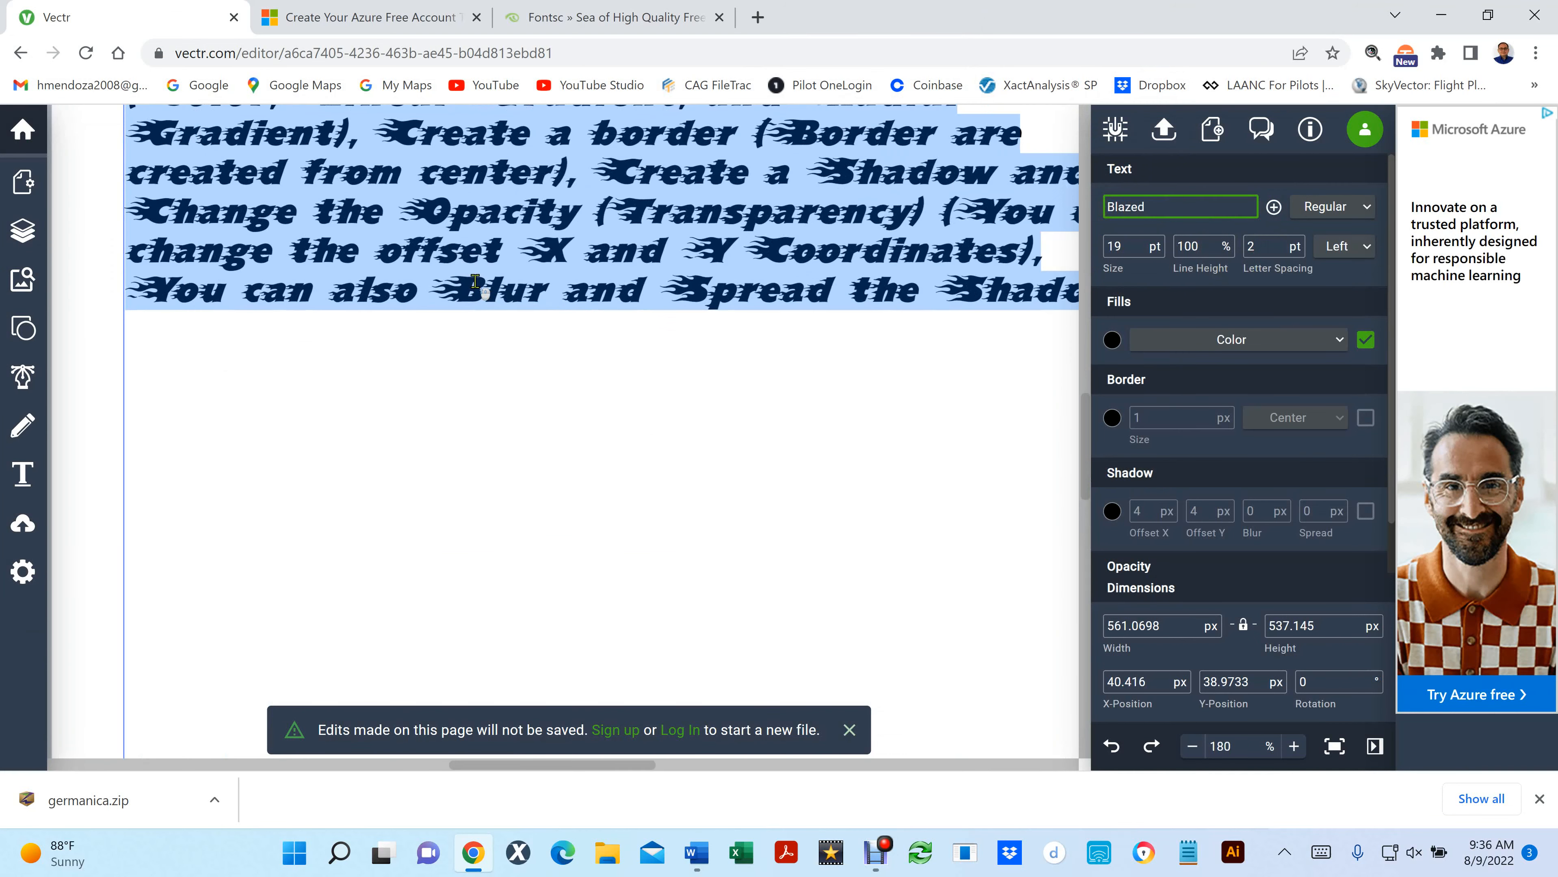
scroll(475, 282, "up", 3)
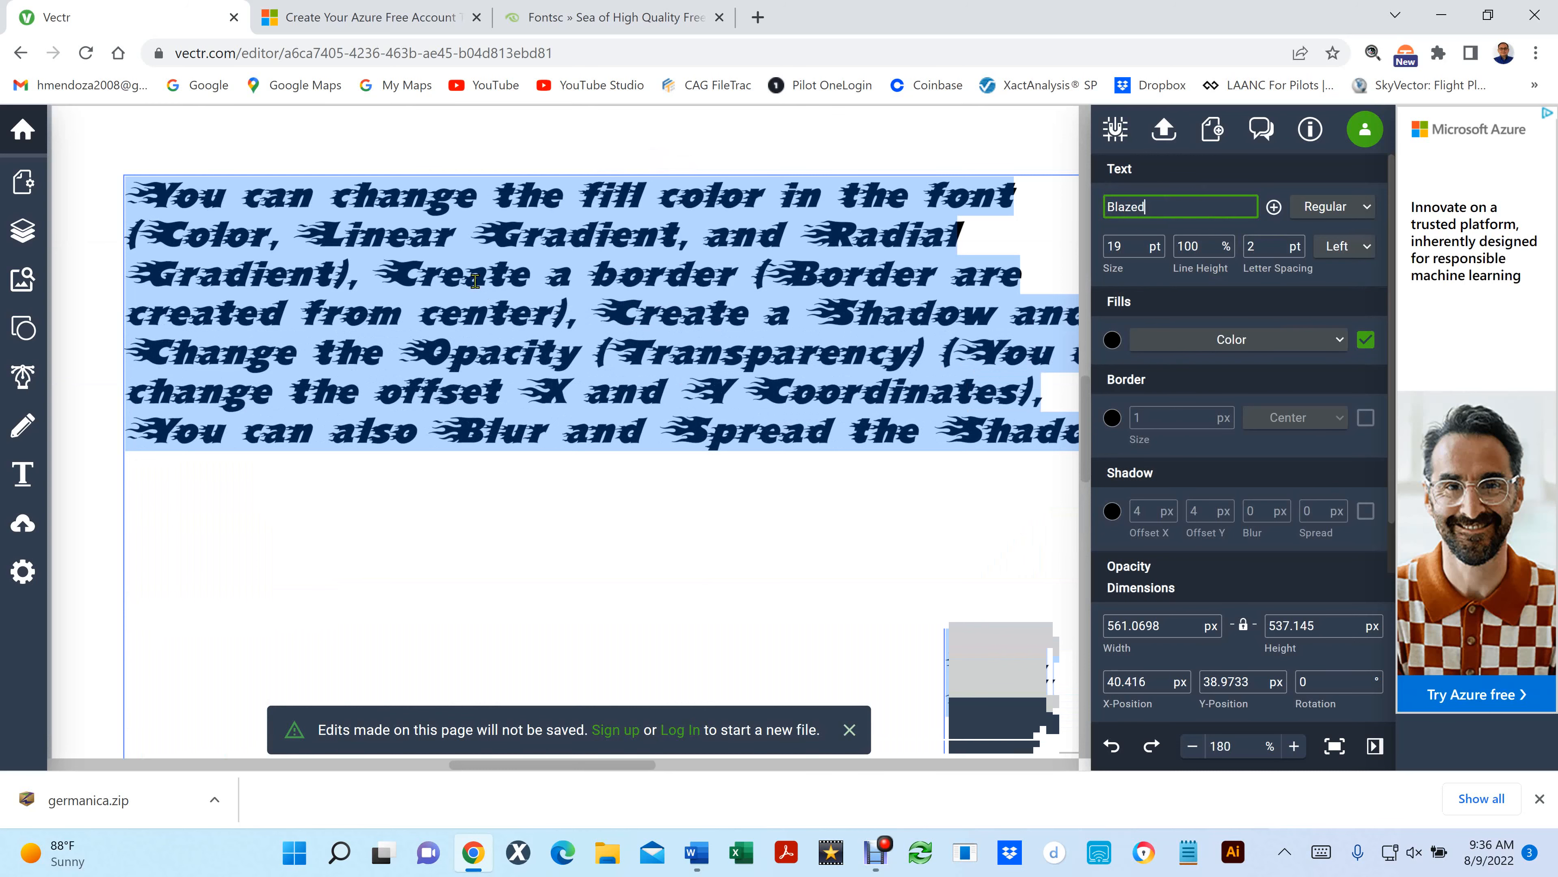
- Reselect the whole paragraph and search the fonts for "german"
left_click(552, 582)
scroll(551, 558, "down", 3)
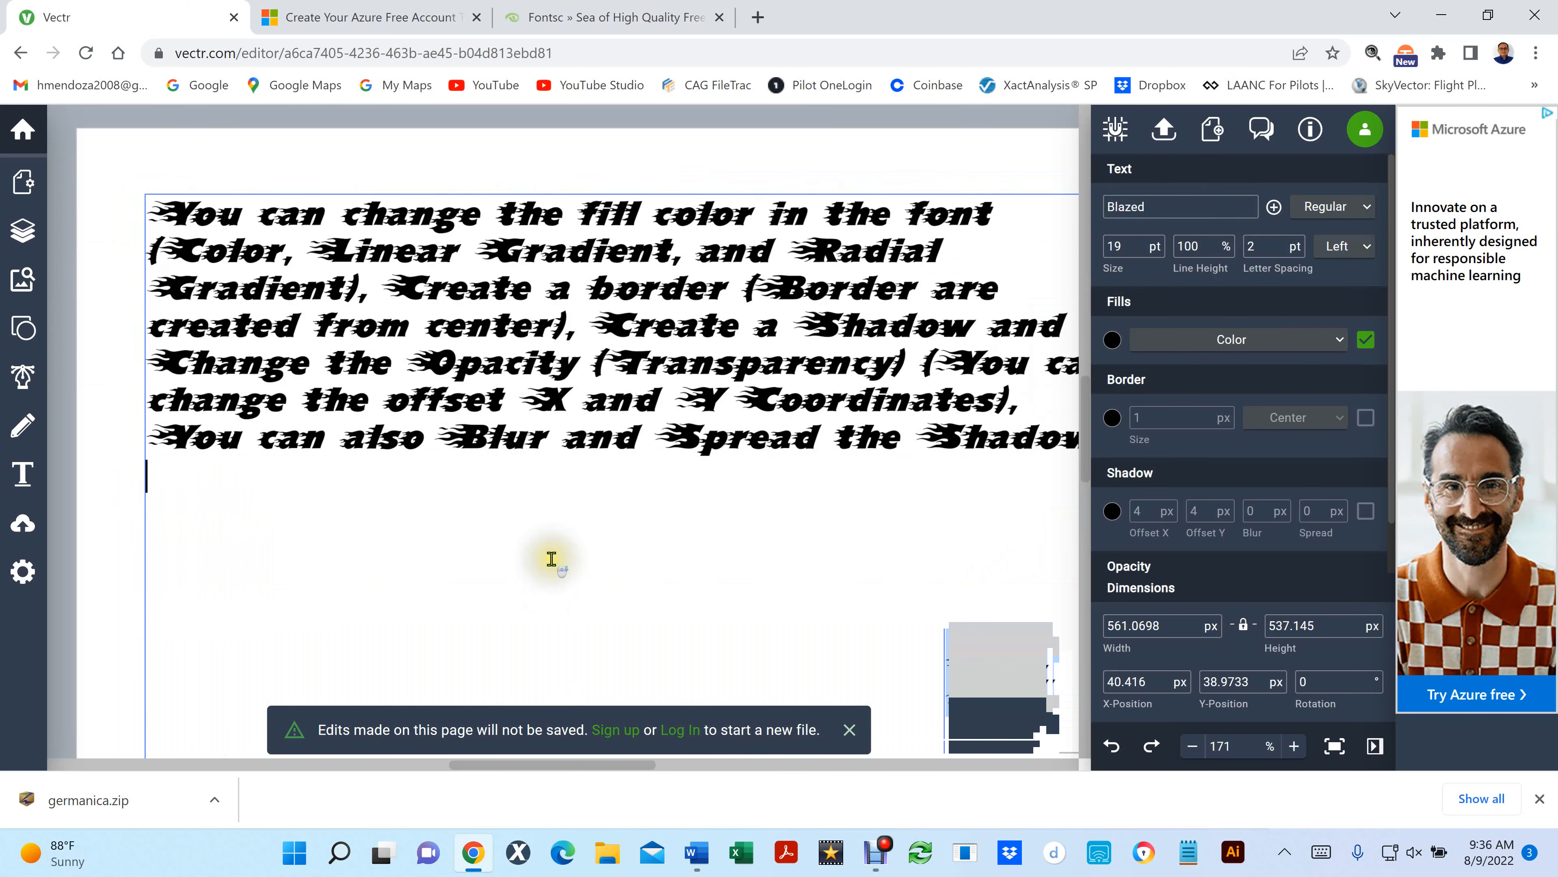
left_click(361, 598)
left_click_drag(327, 538, 185, 258)
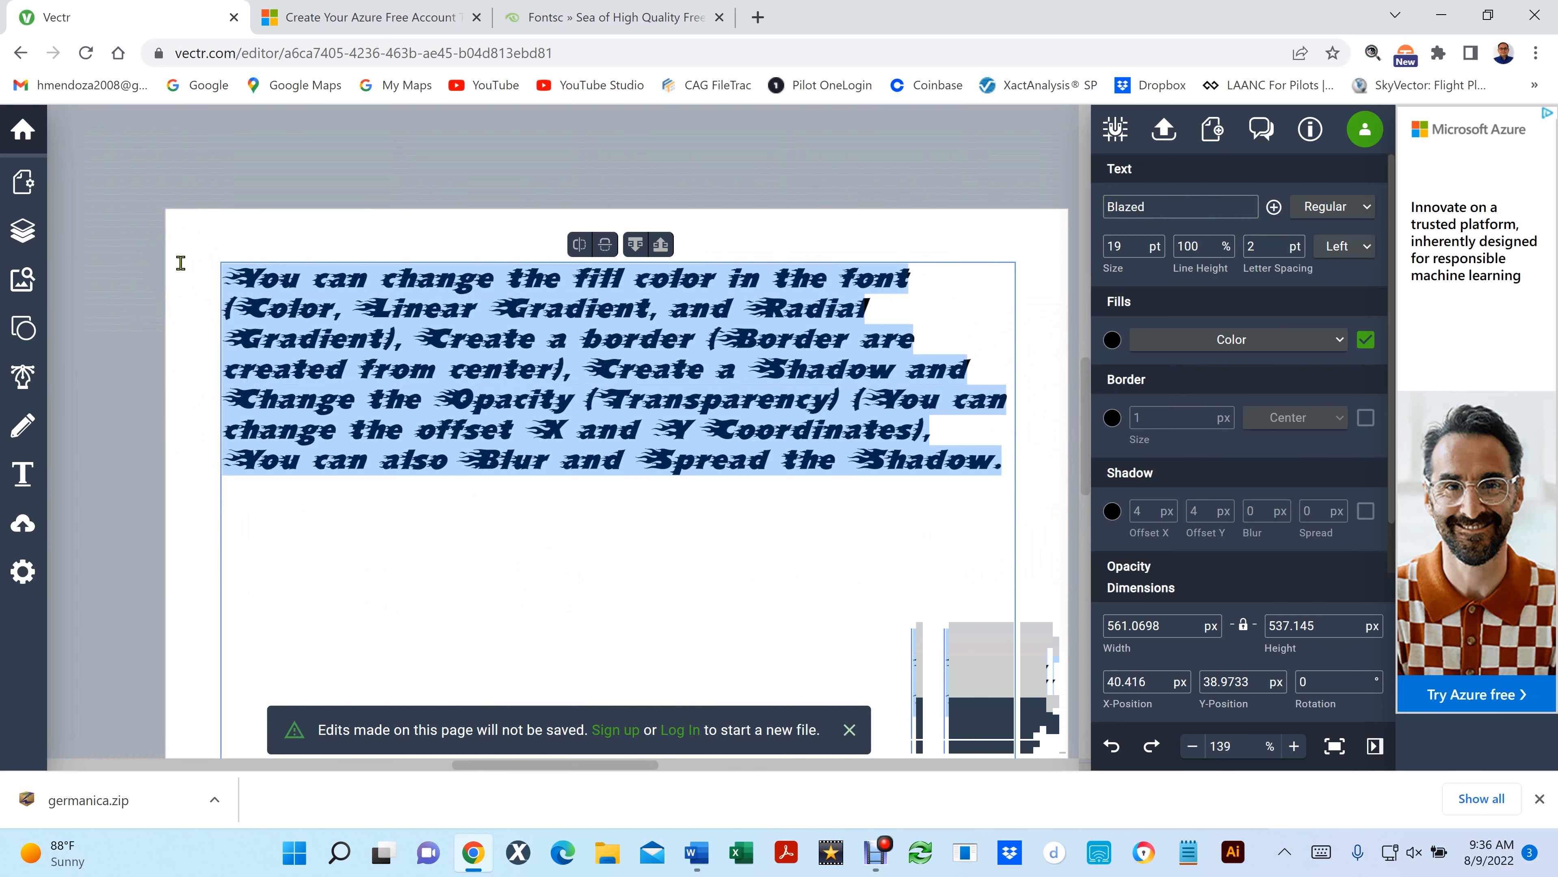
left_click(1179, 207)
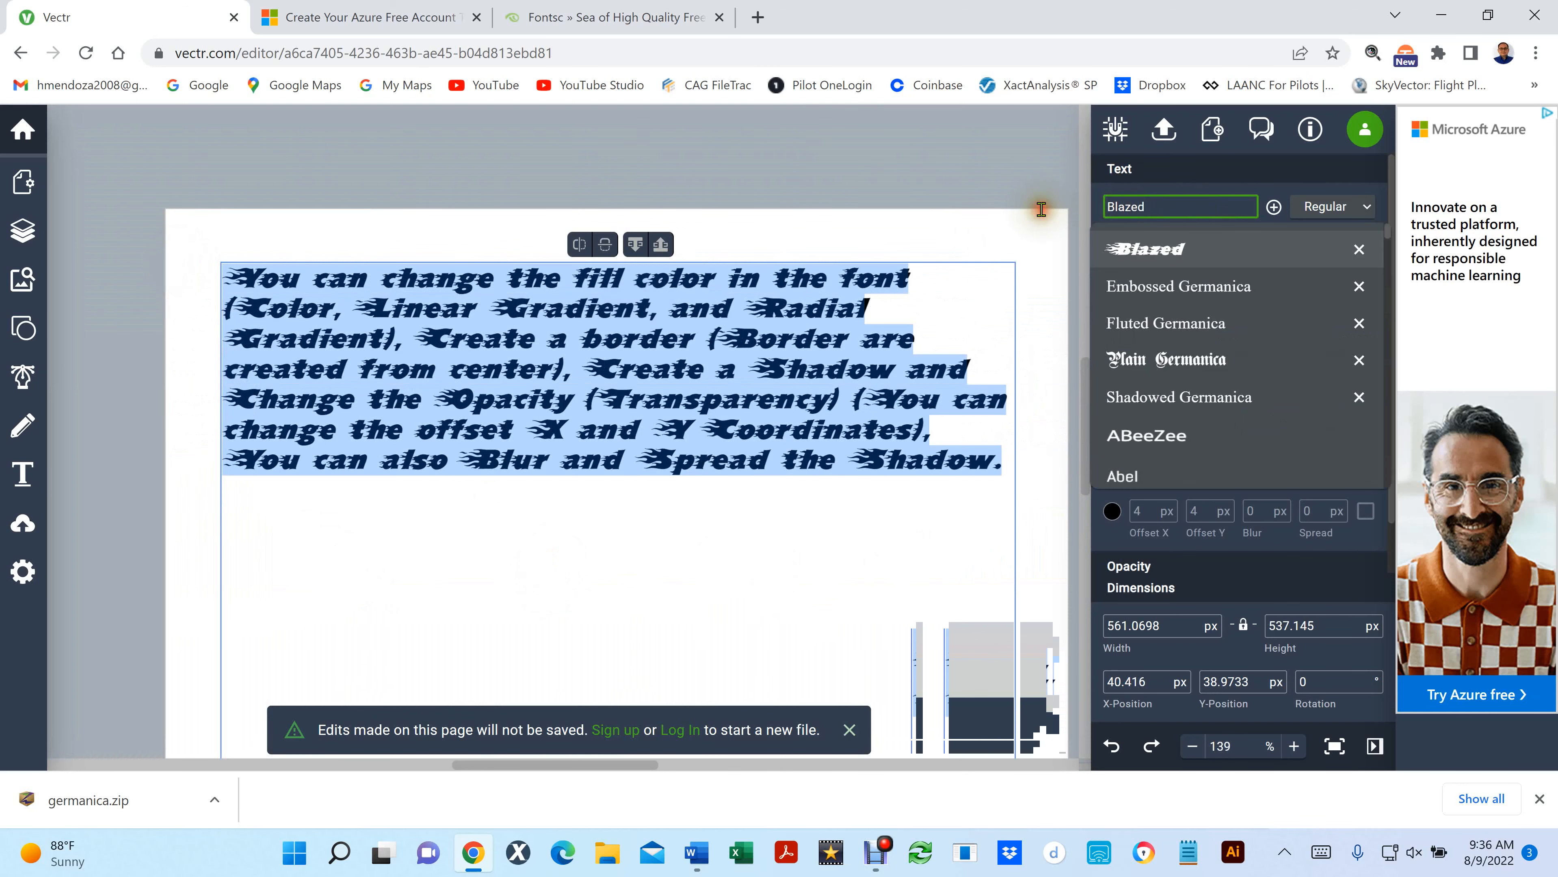
key("BackSpace")
key("BackSpace")
key("BackSpace")
key("BackSpace")
key("BackSpace")
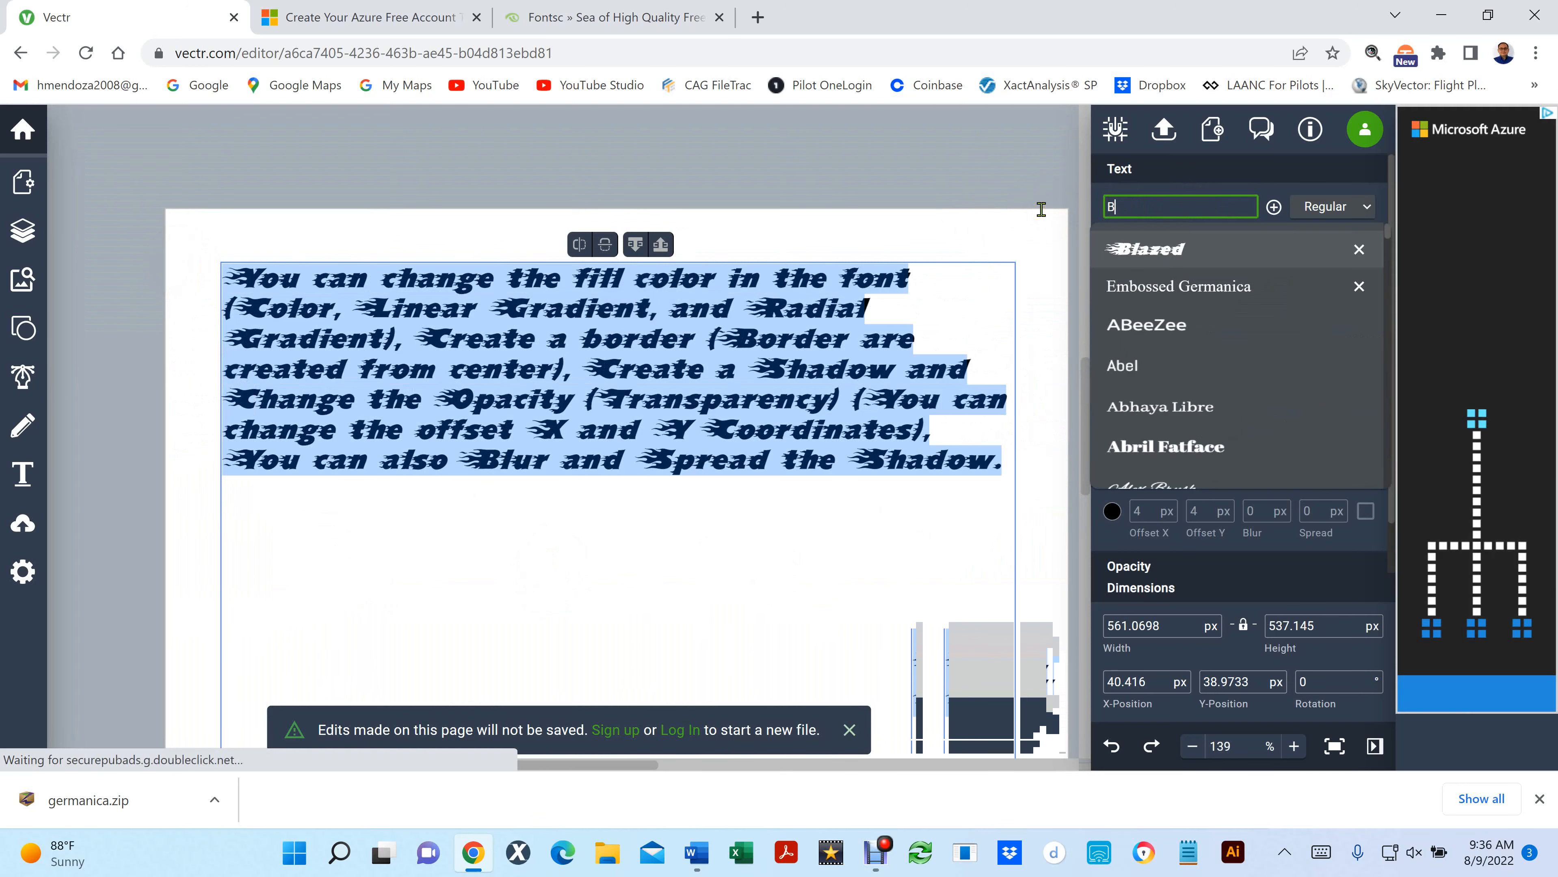
key("BackSpace")
type("ger")
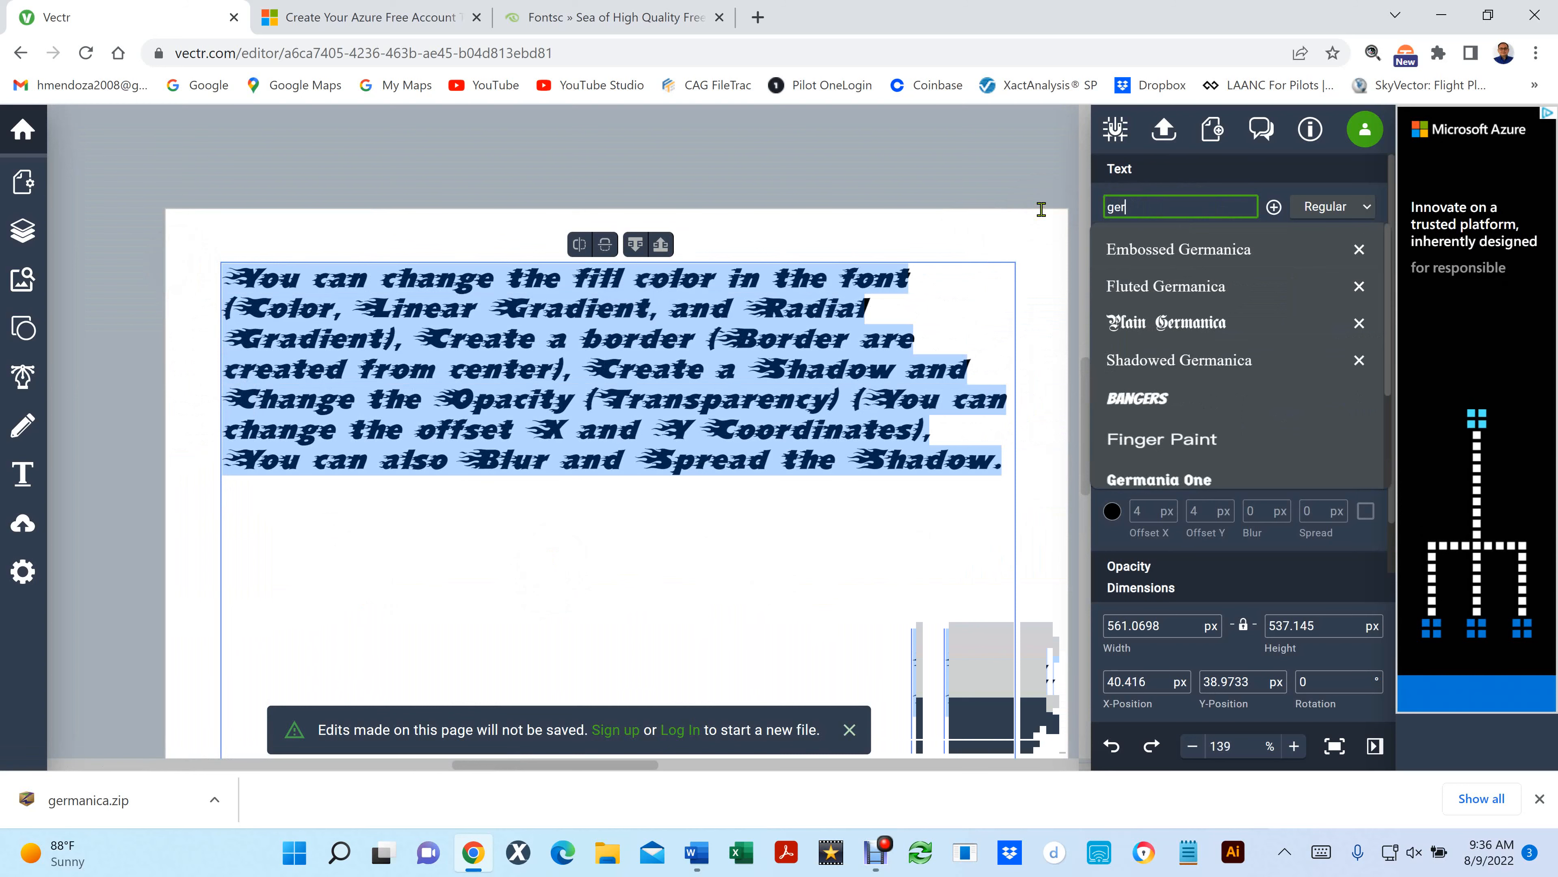
type("man")
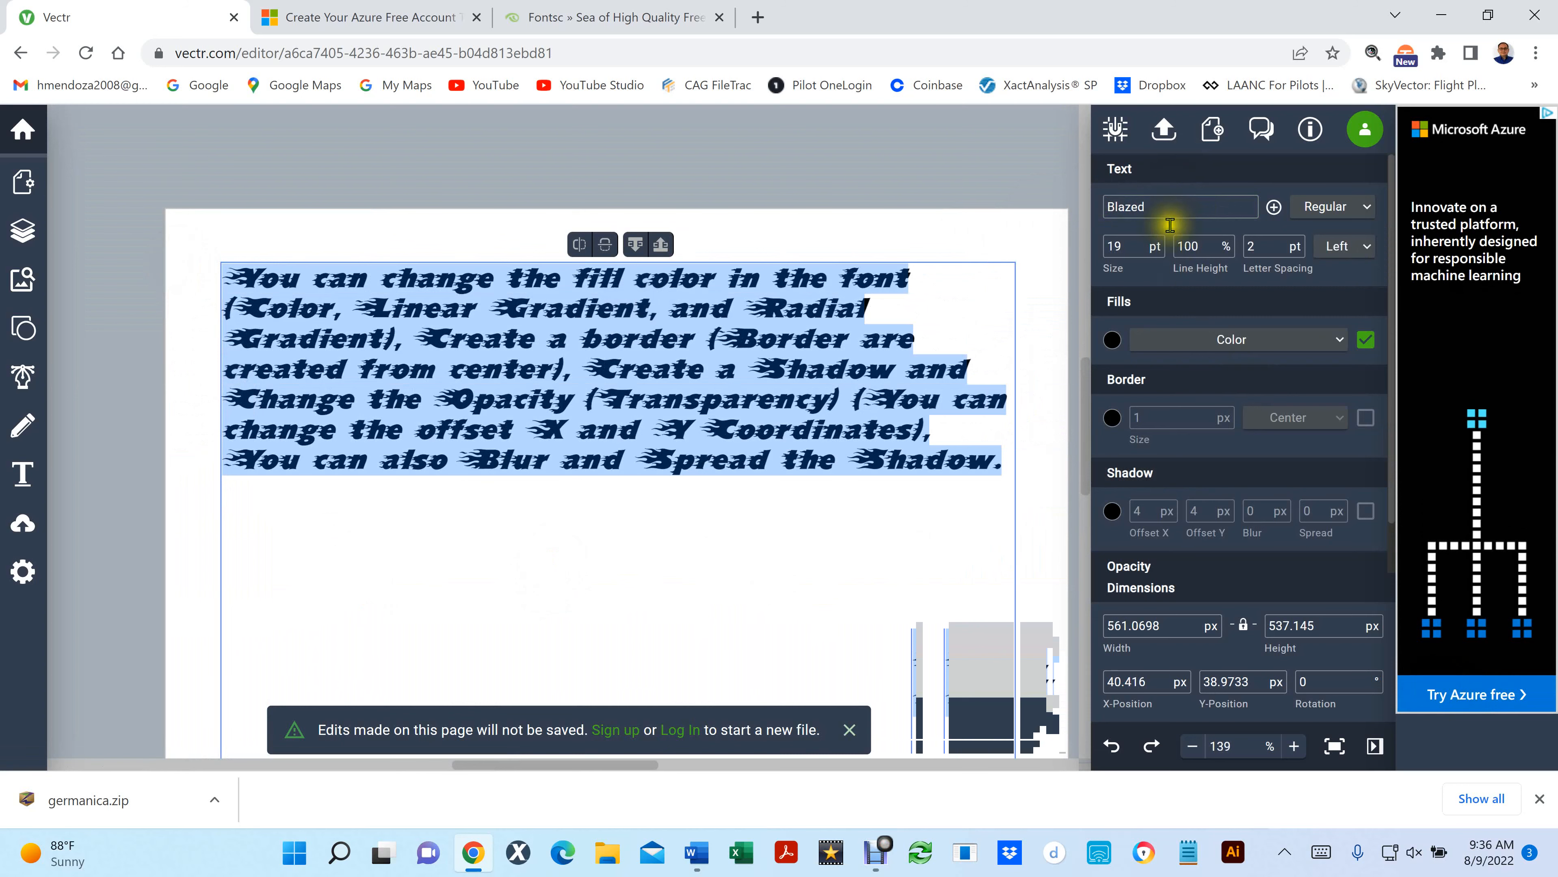
- Search the fonts for "germa", apply Plain Germanica to the selected paragraph, and deselect the text
left_click(1165, 207)
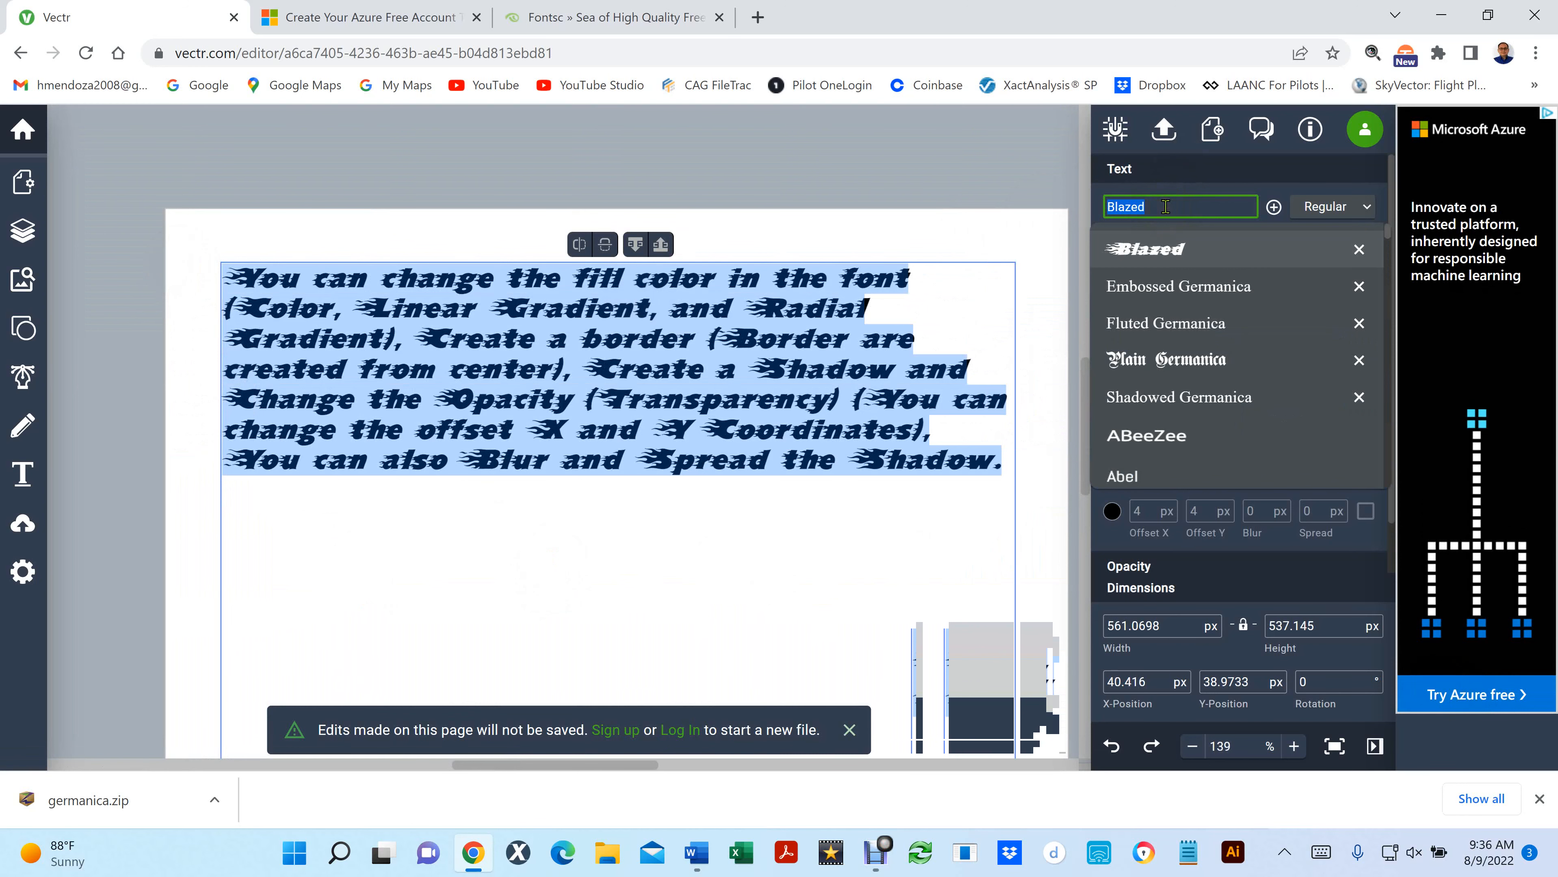
type("ger")
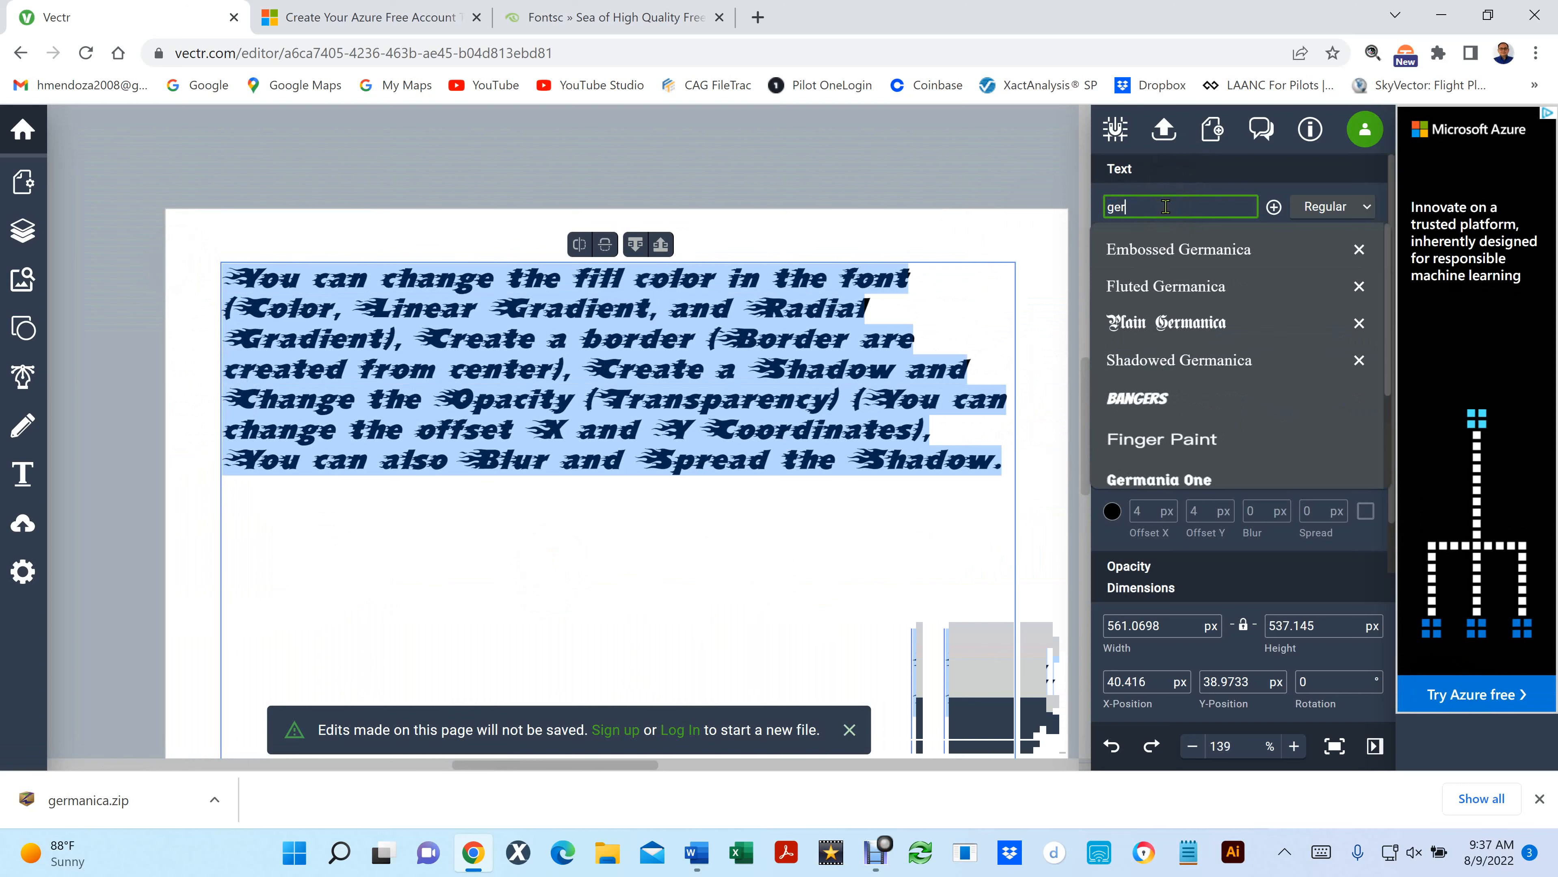
type("mai")
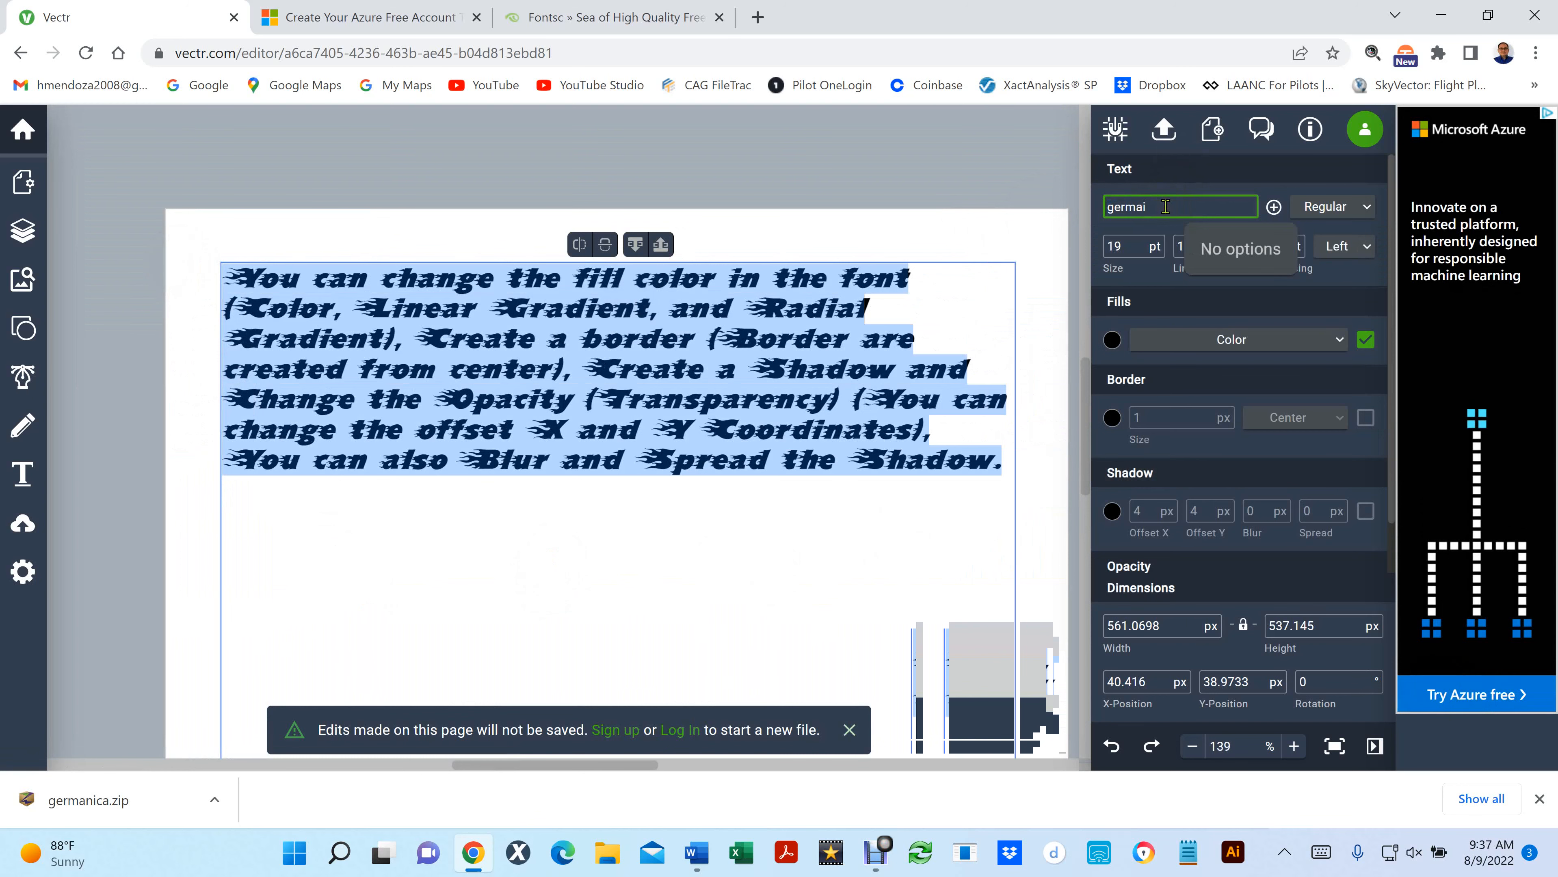
key("BackSpace")
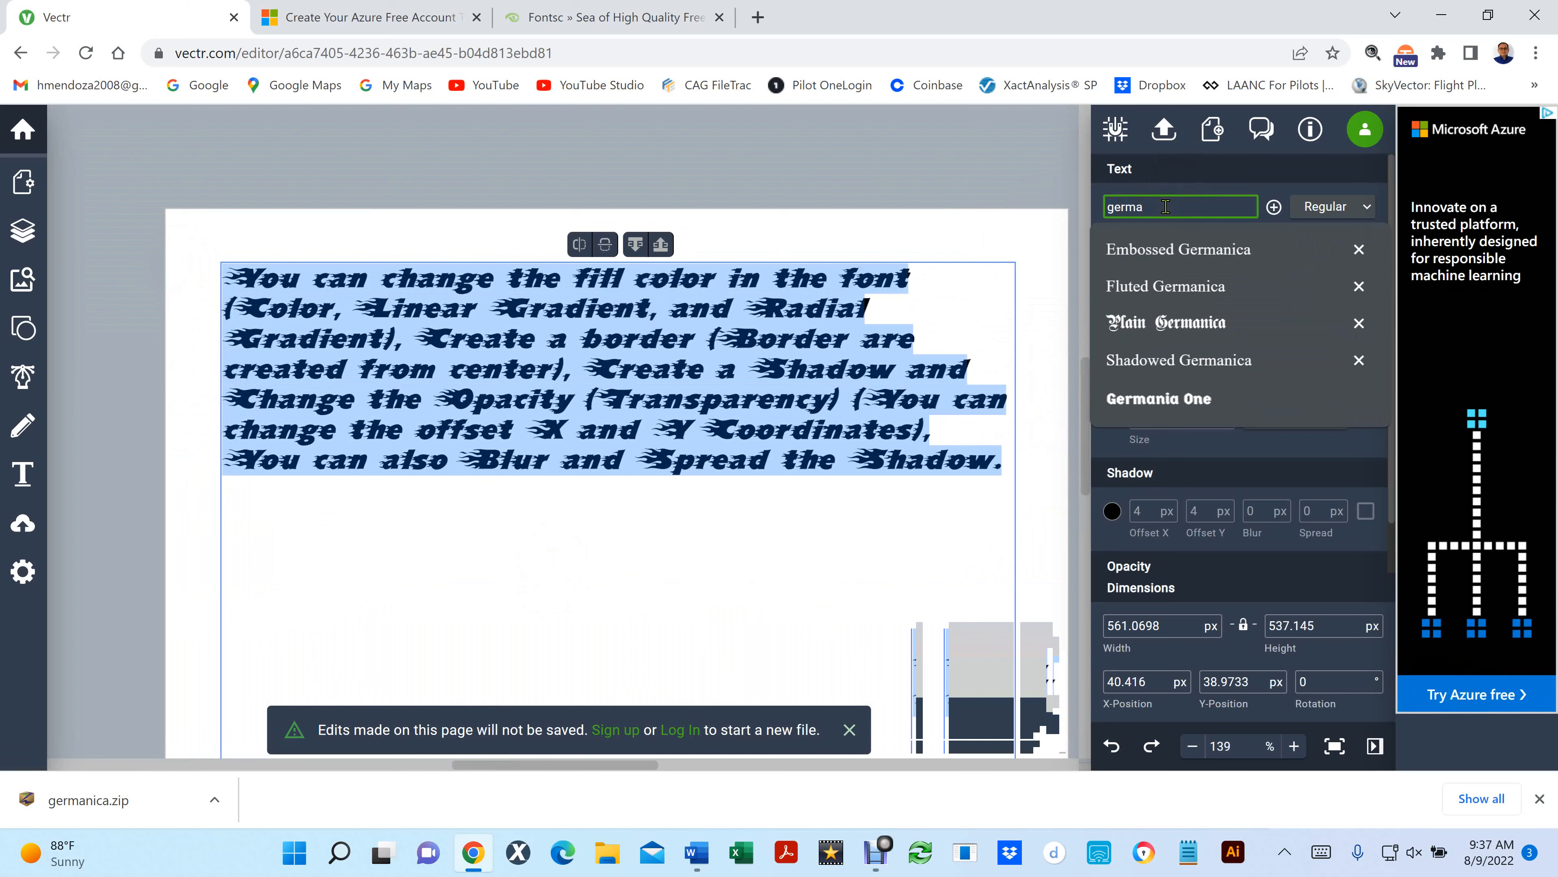
left_click(1202, 323)
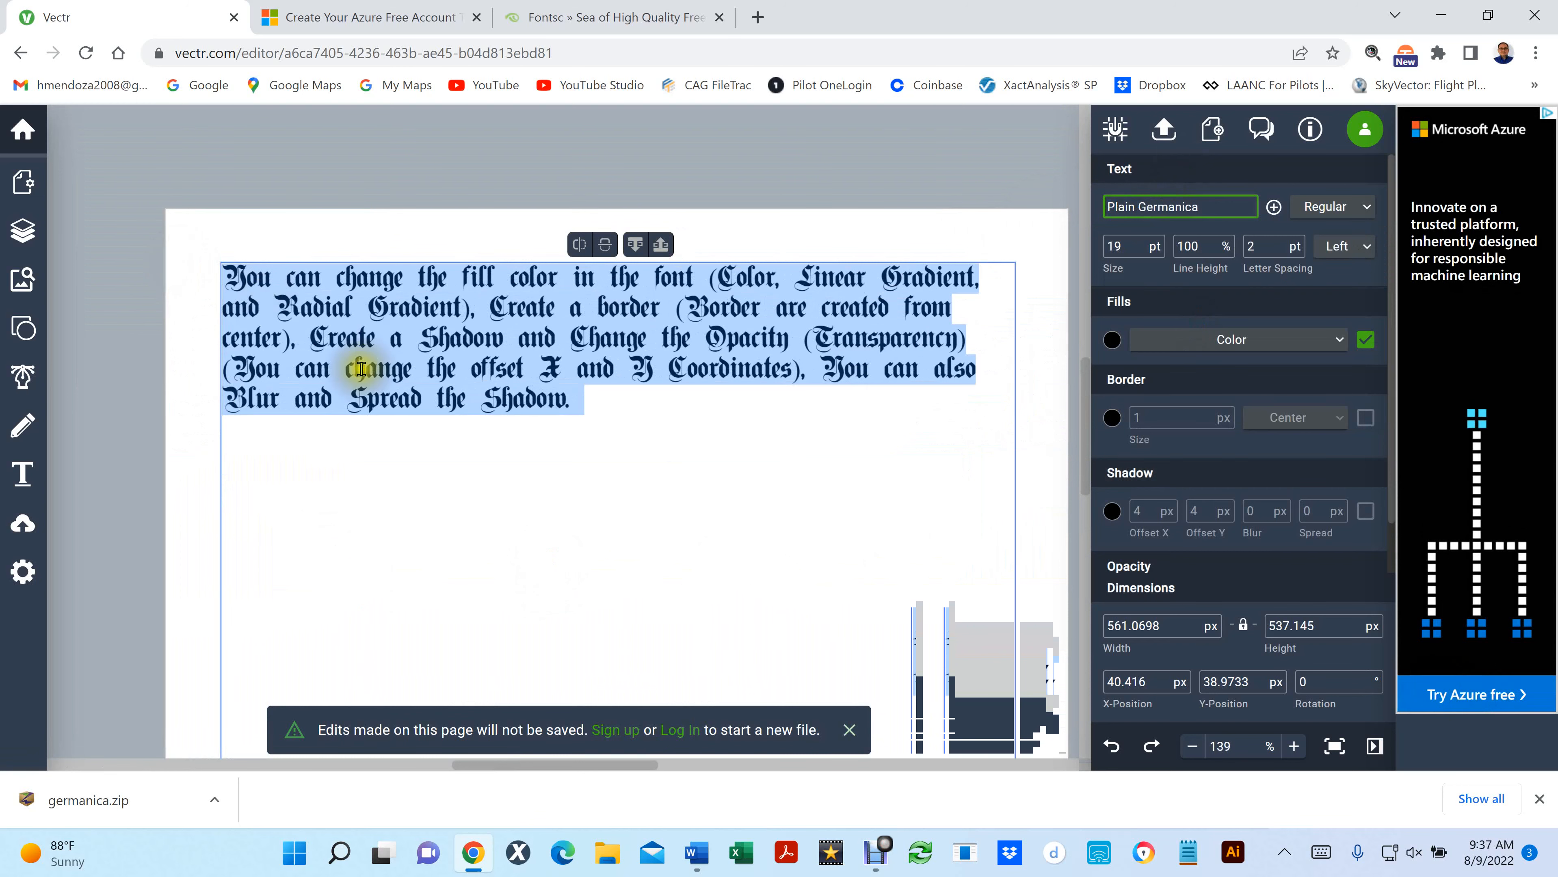
scroll(403, 350, "up", 2)
scroll(402, 350, "up", 2)
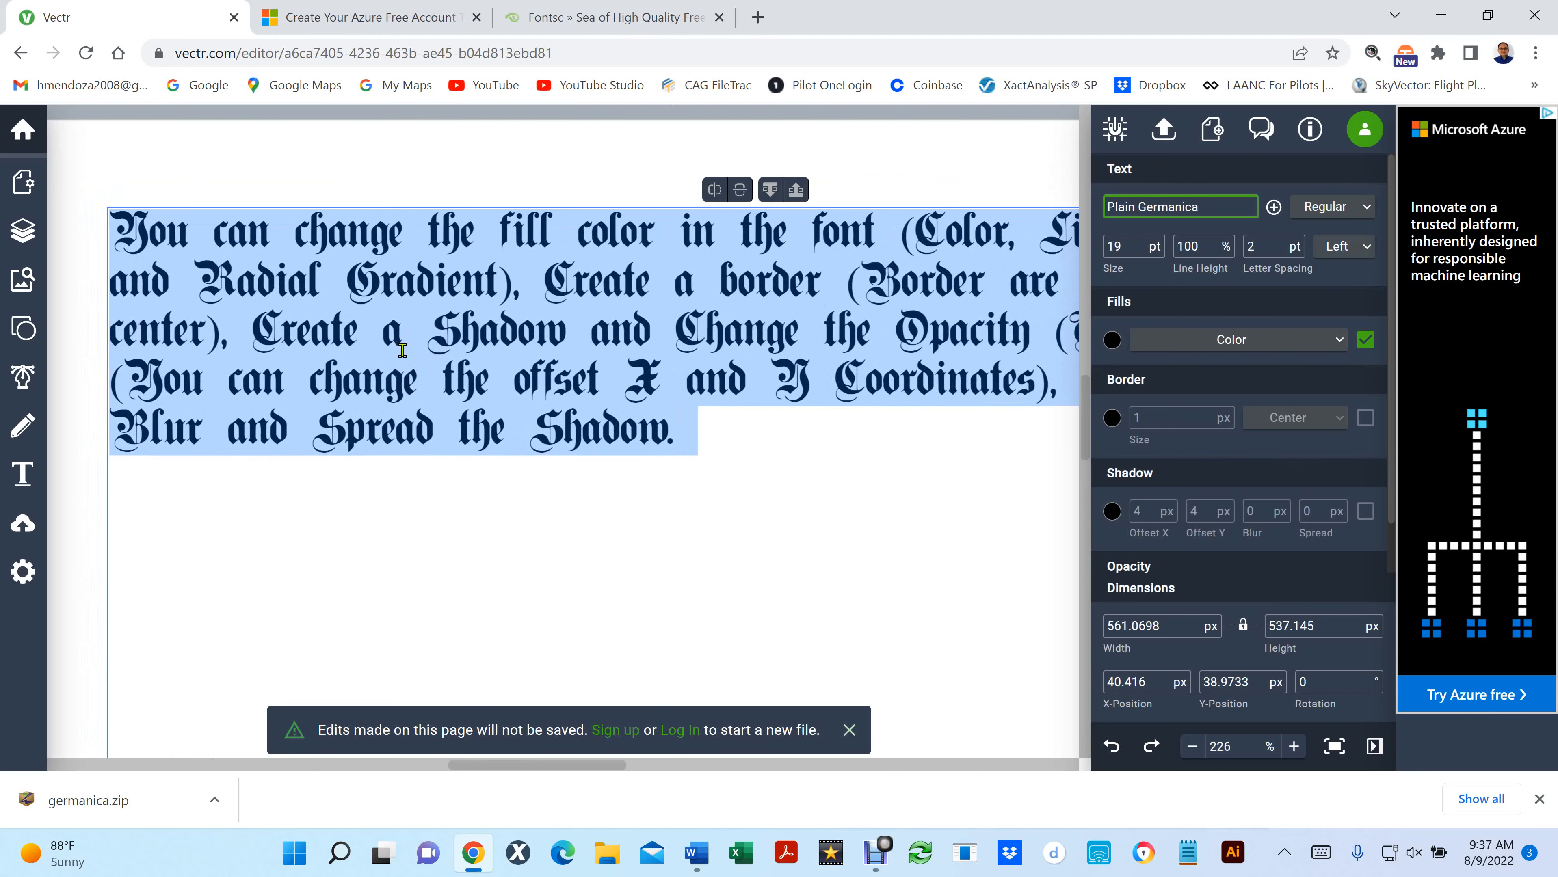
scroll(403, 350, "down", 6)
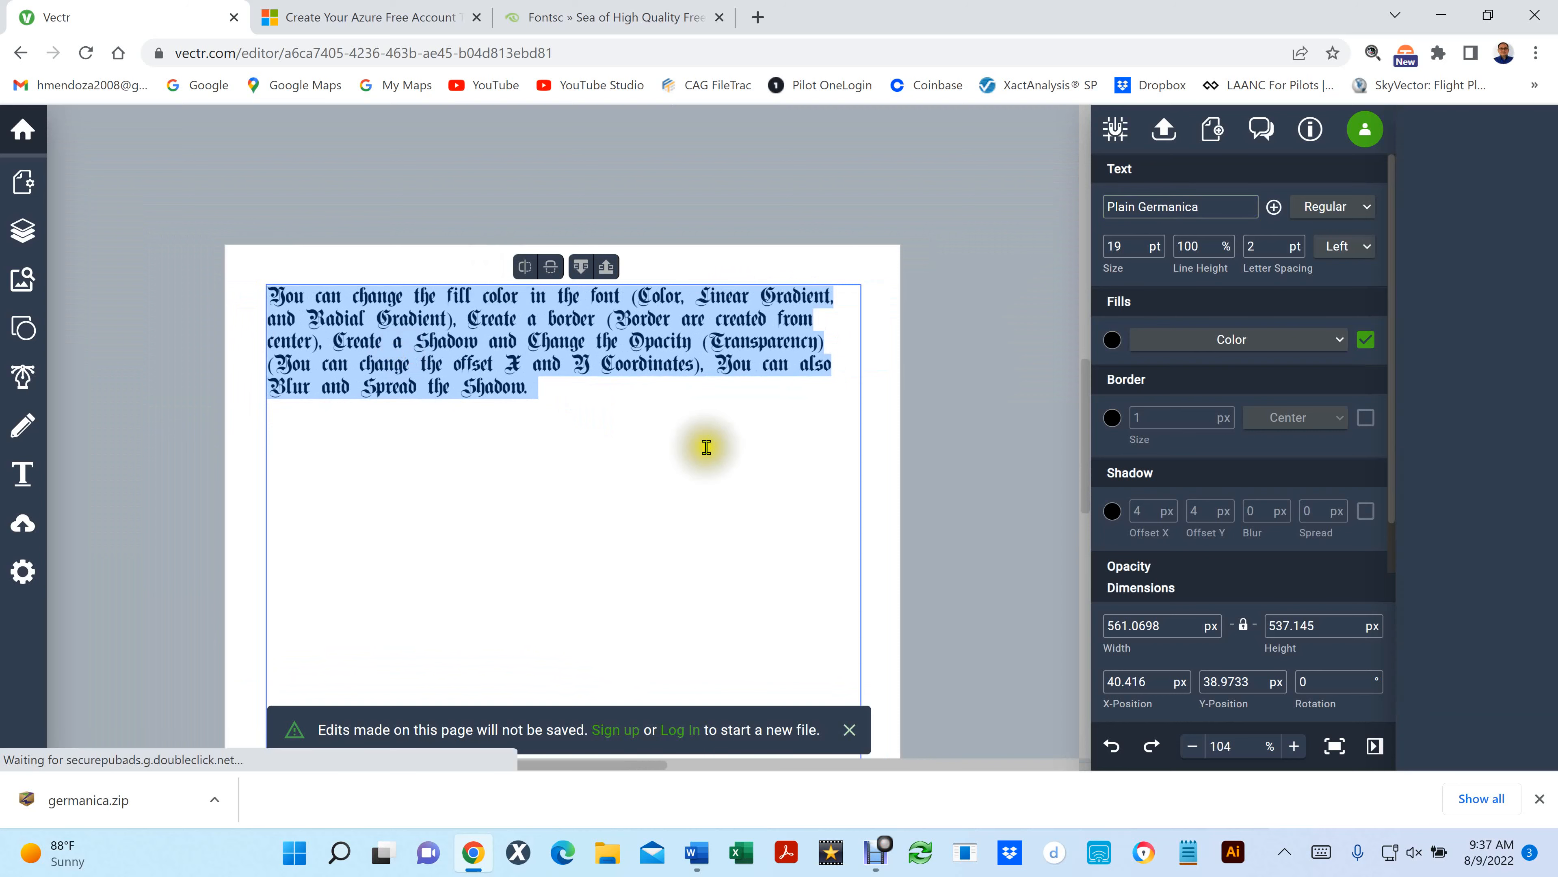
left_click_drag(399, 442, 405, 298)
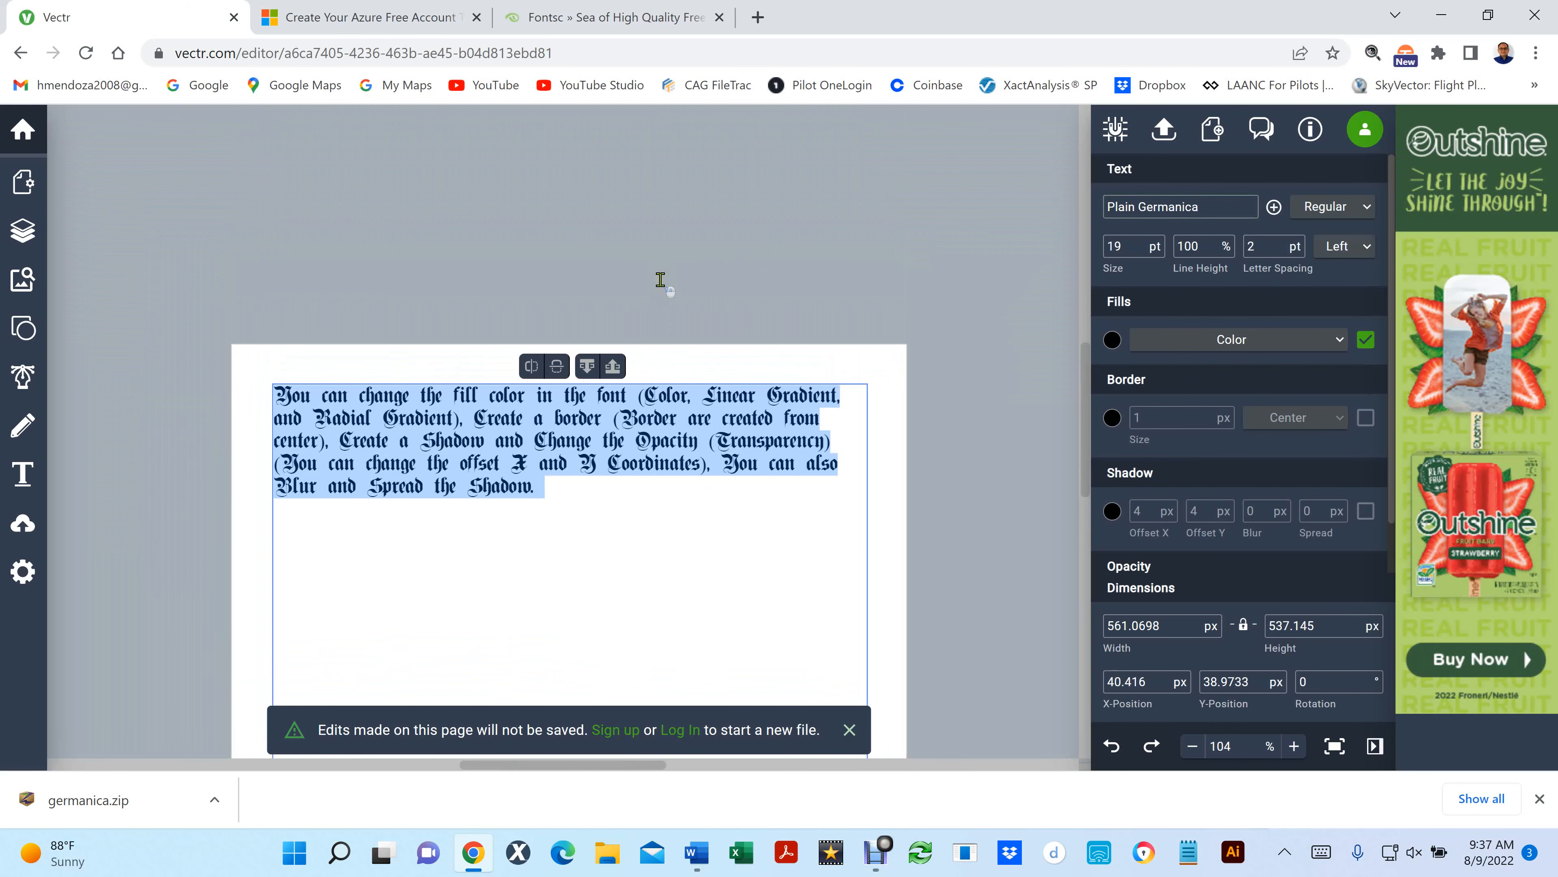
left_click(751, 292)
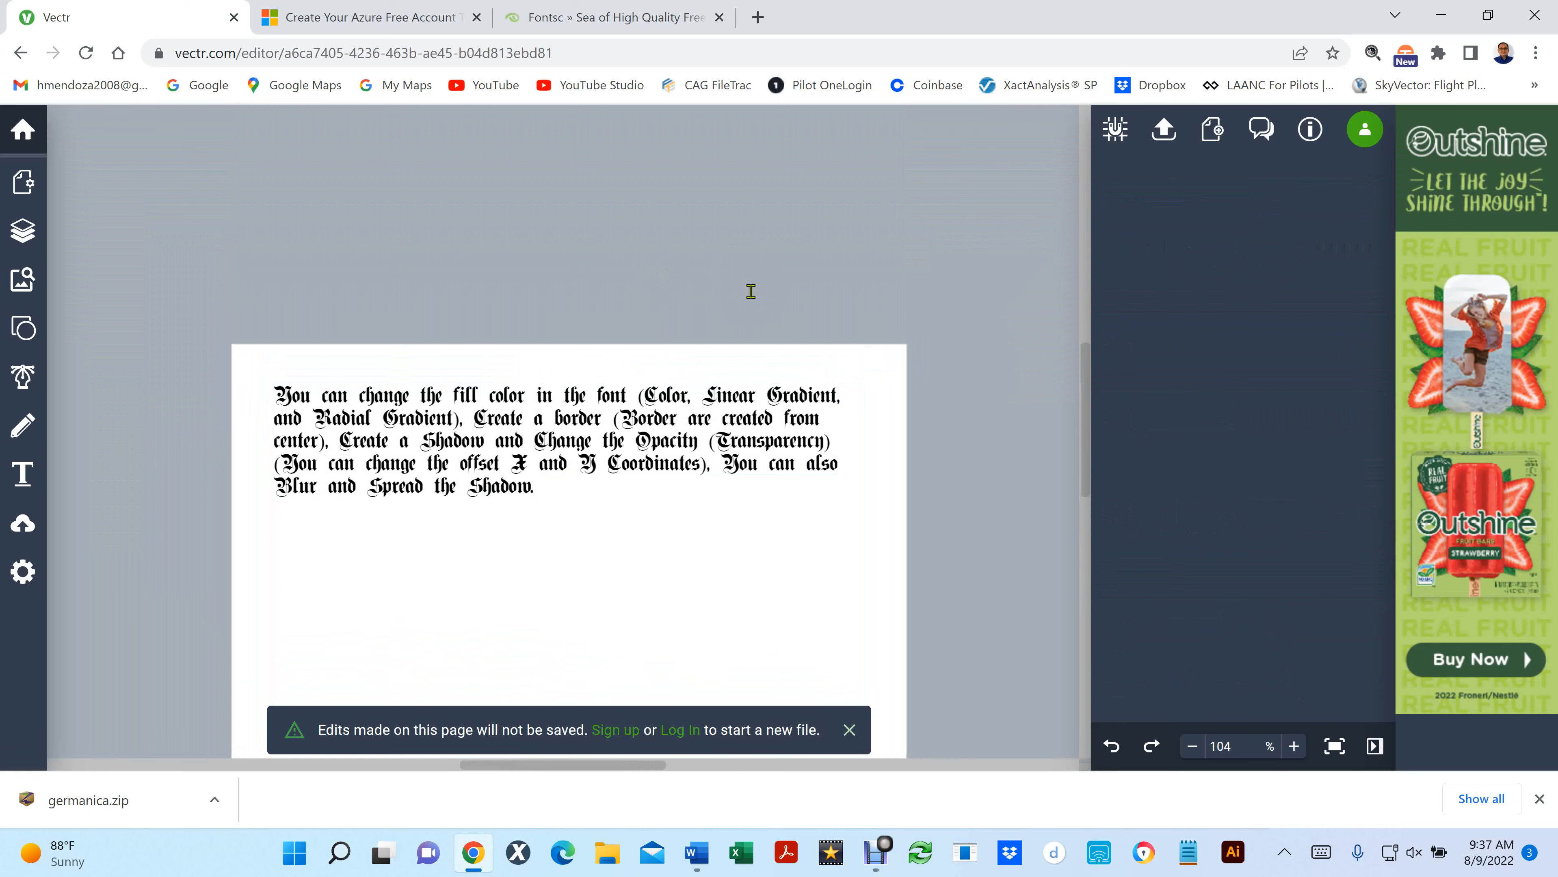
- Return to the Vectr home page and open the untitled artwork containing the "Working with FONTS in Vectr." lines
left_click(20, 132)
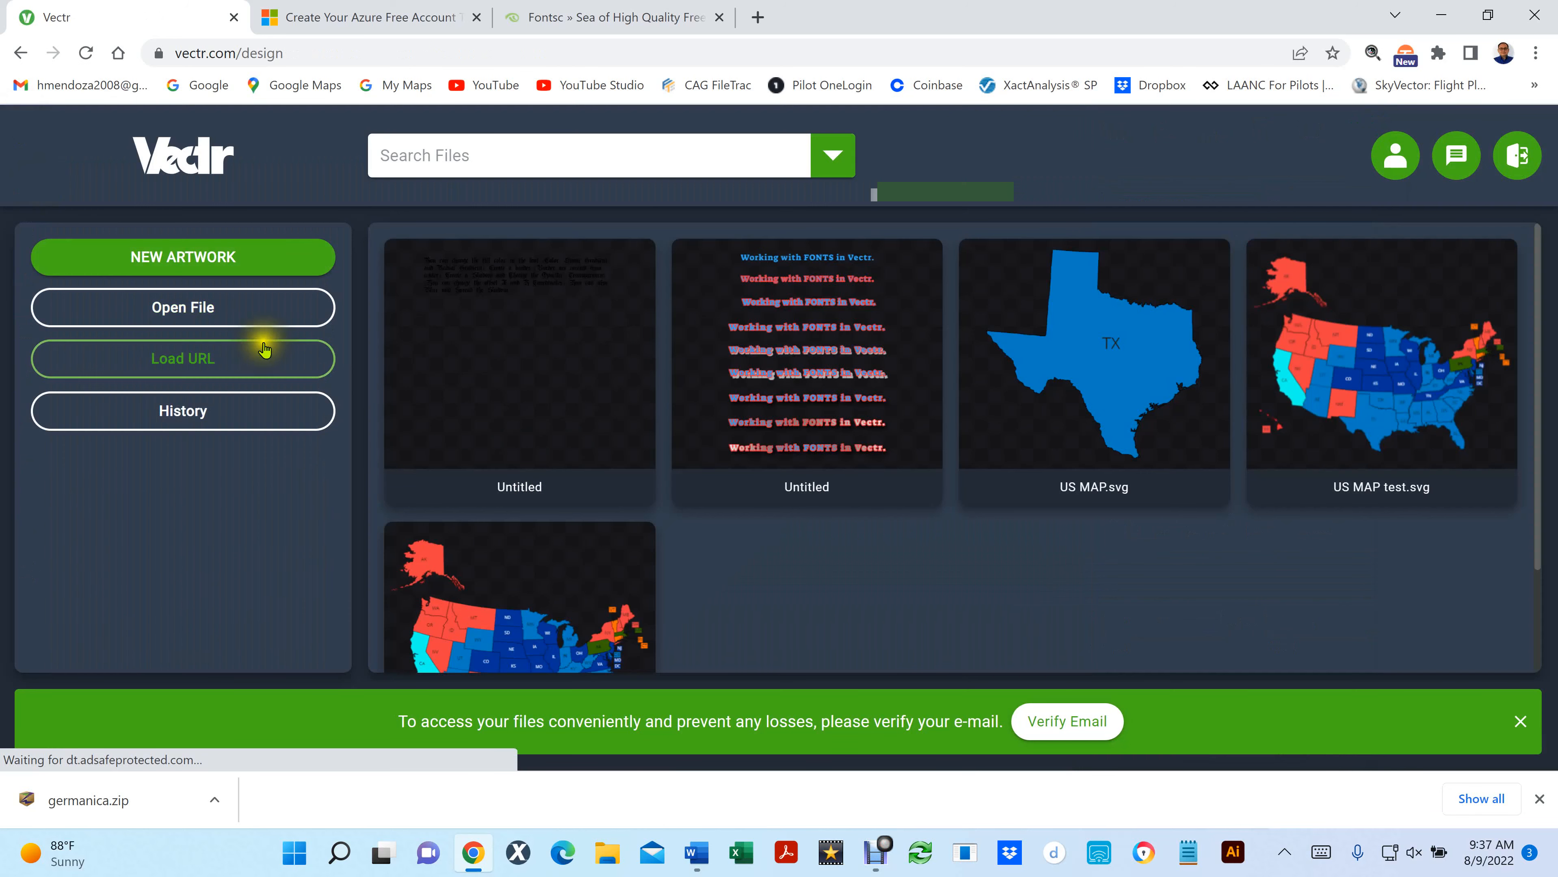
left_click(805, 334)
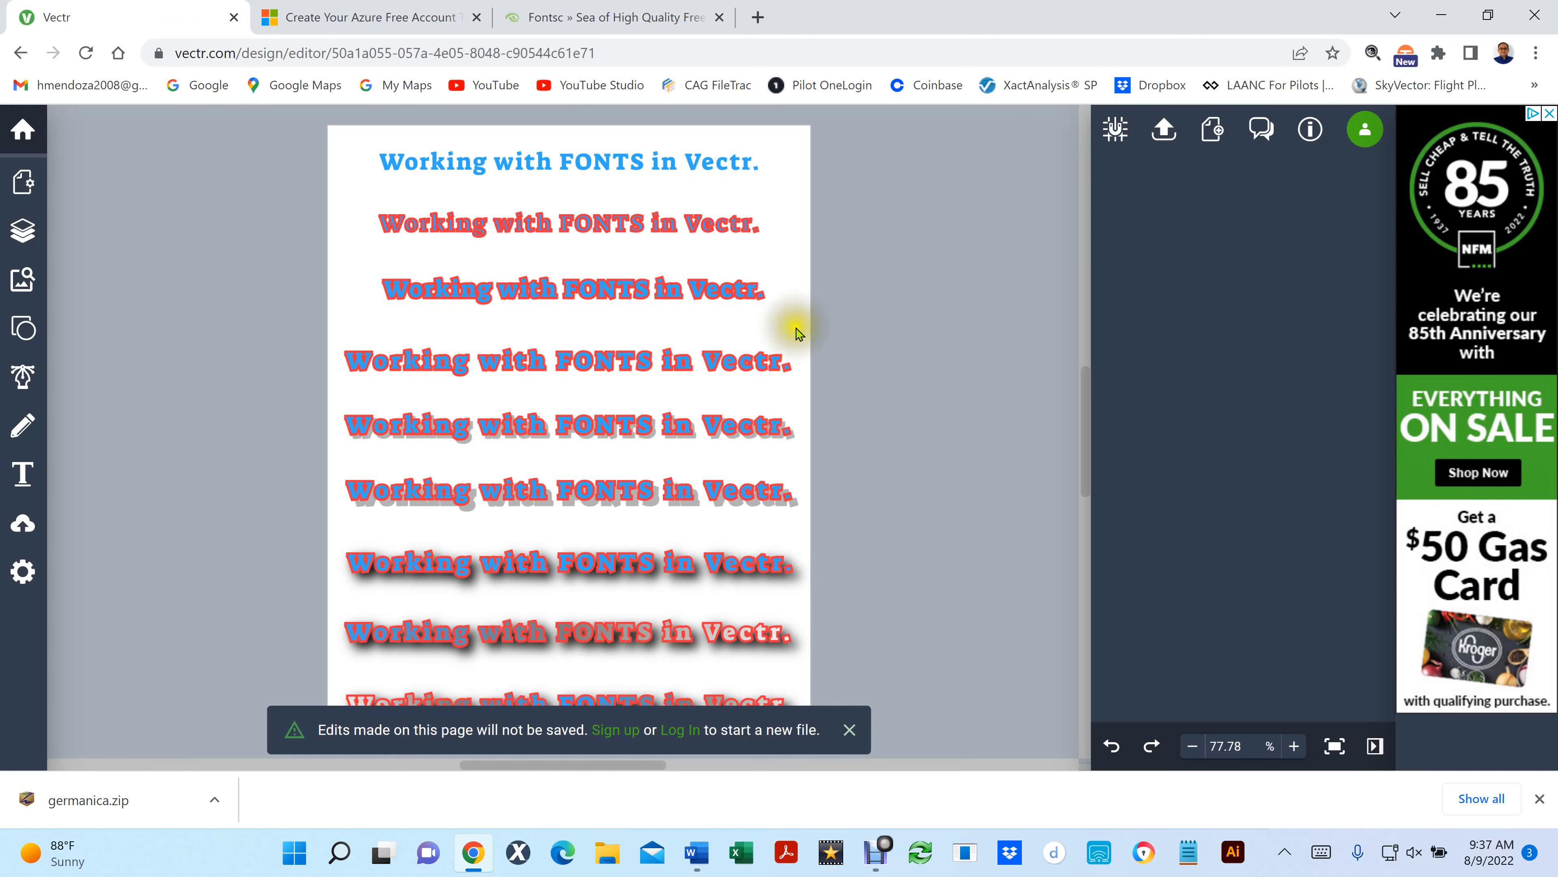
scroll(528, 158, "up", 1)
scroll(528, 159, "up", 1)
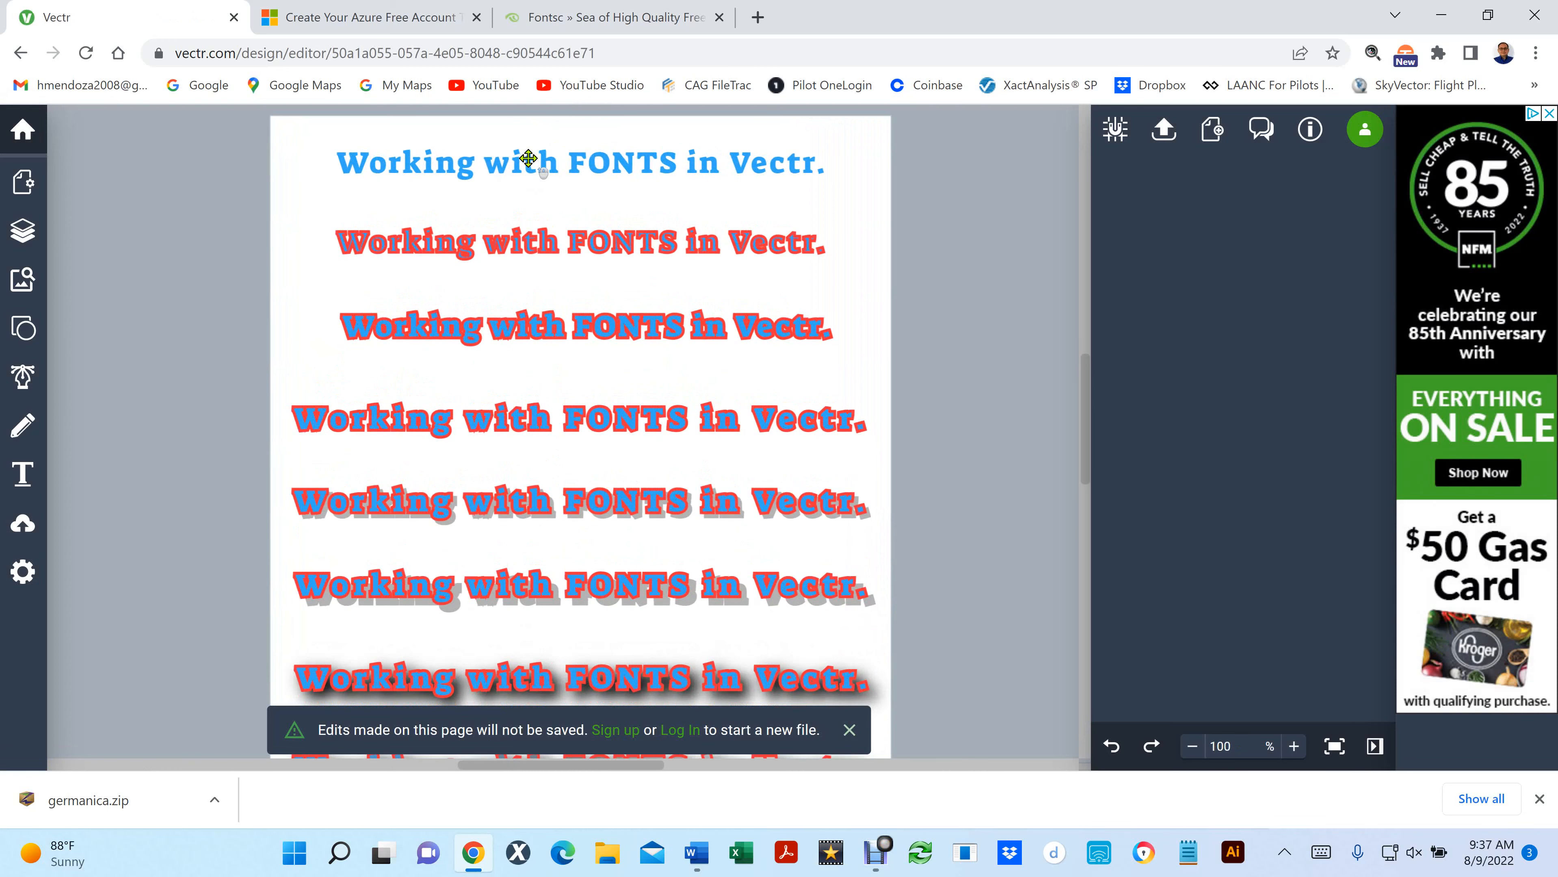
- Examine the fill and border settings of the first three "Working with FONTS in Vectr." lines
scroll(529, 159, "up", 1)
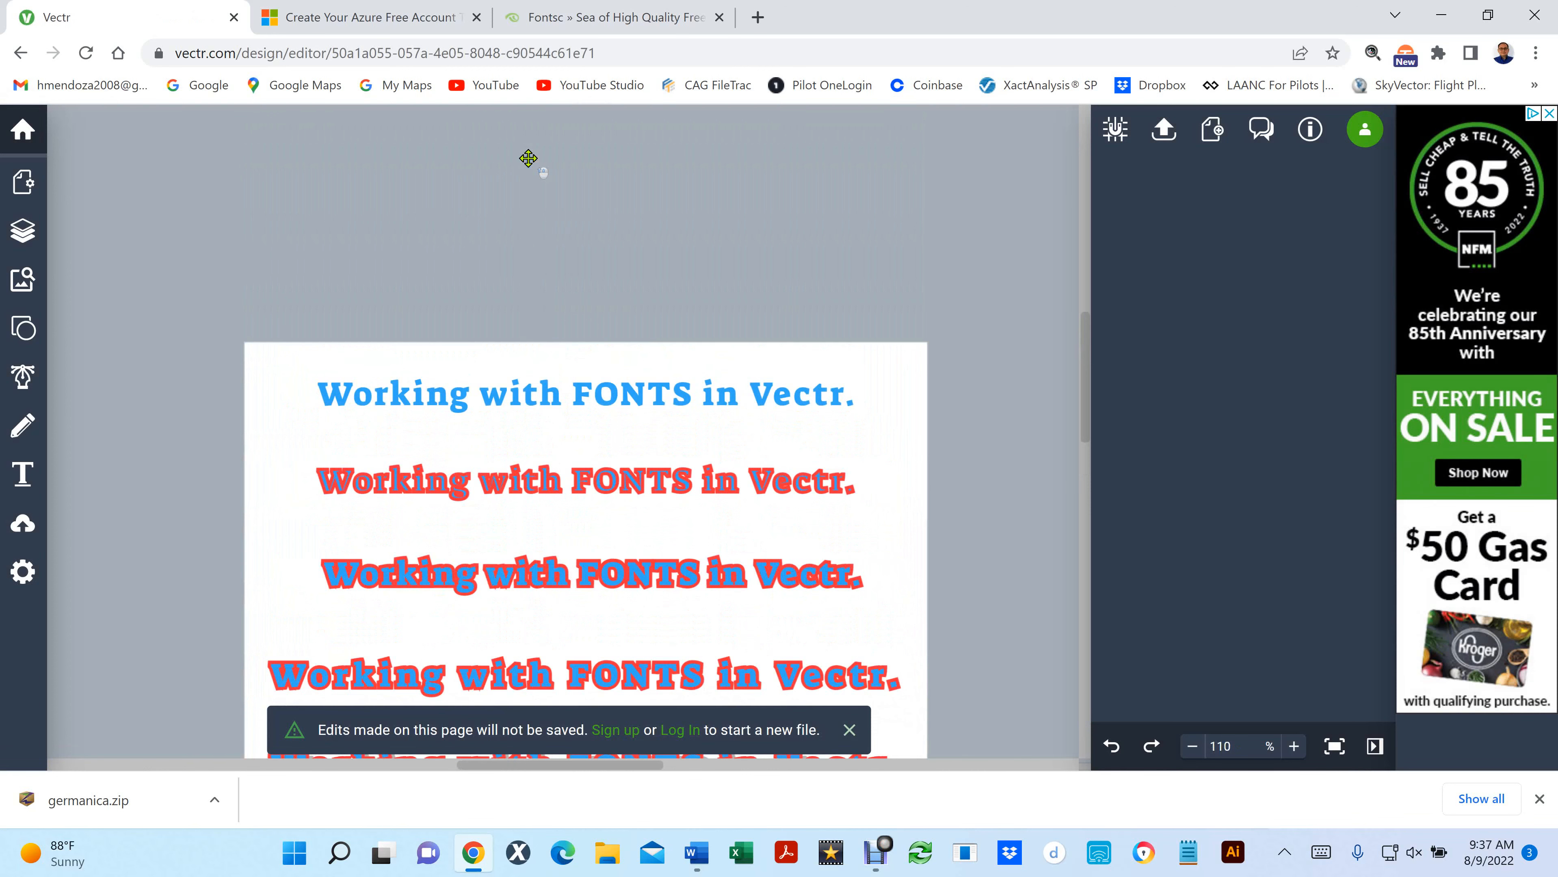
left_click(543, 400)
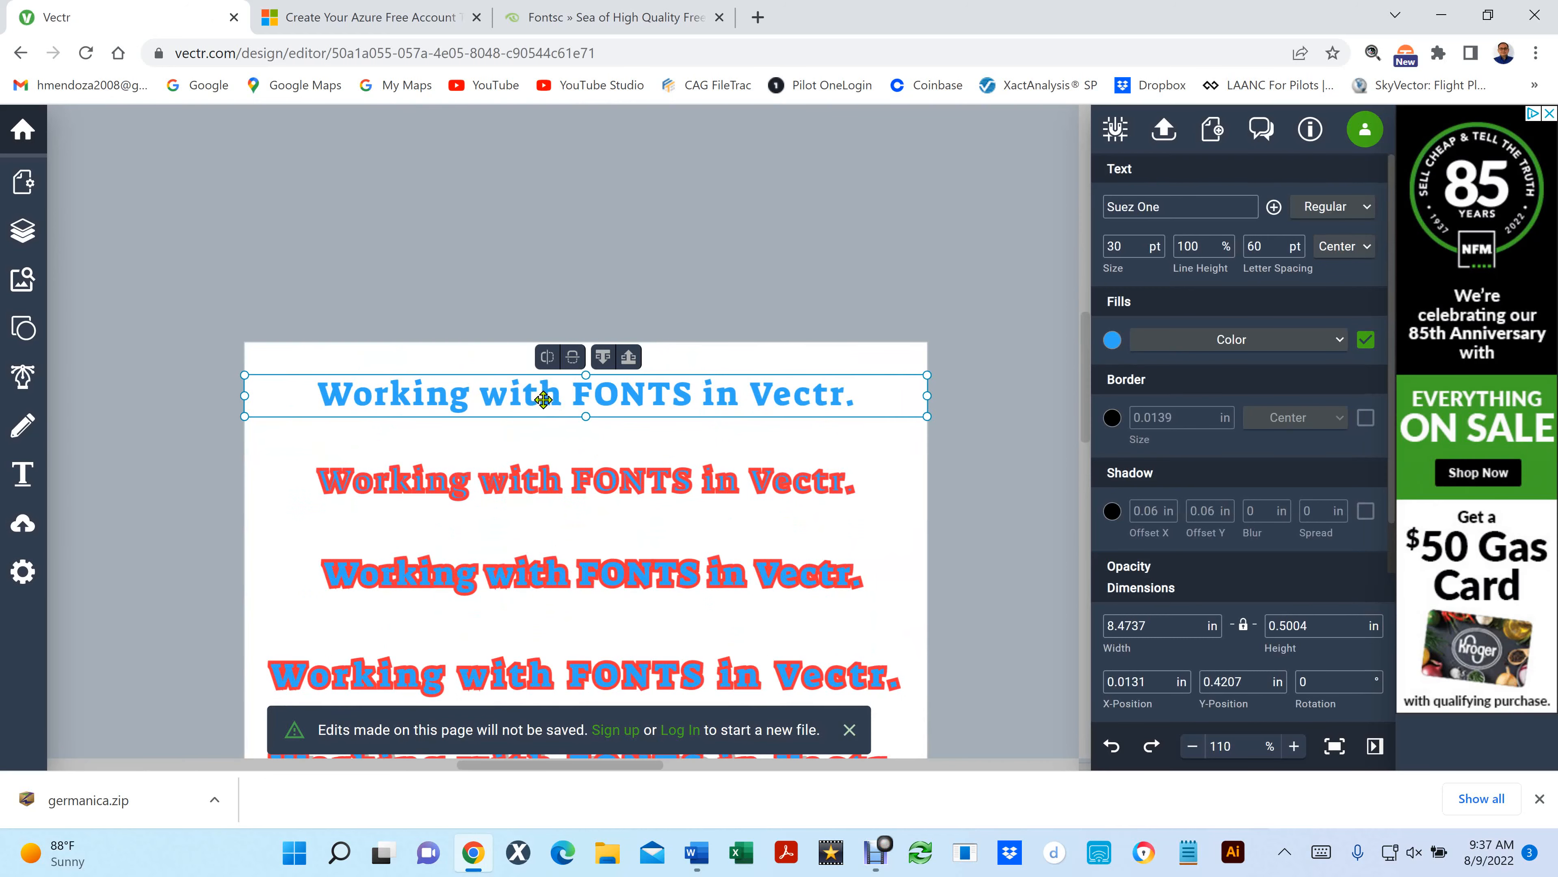
left_click(534, 482)
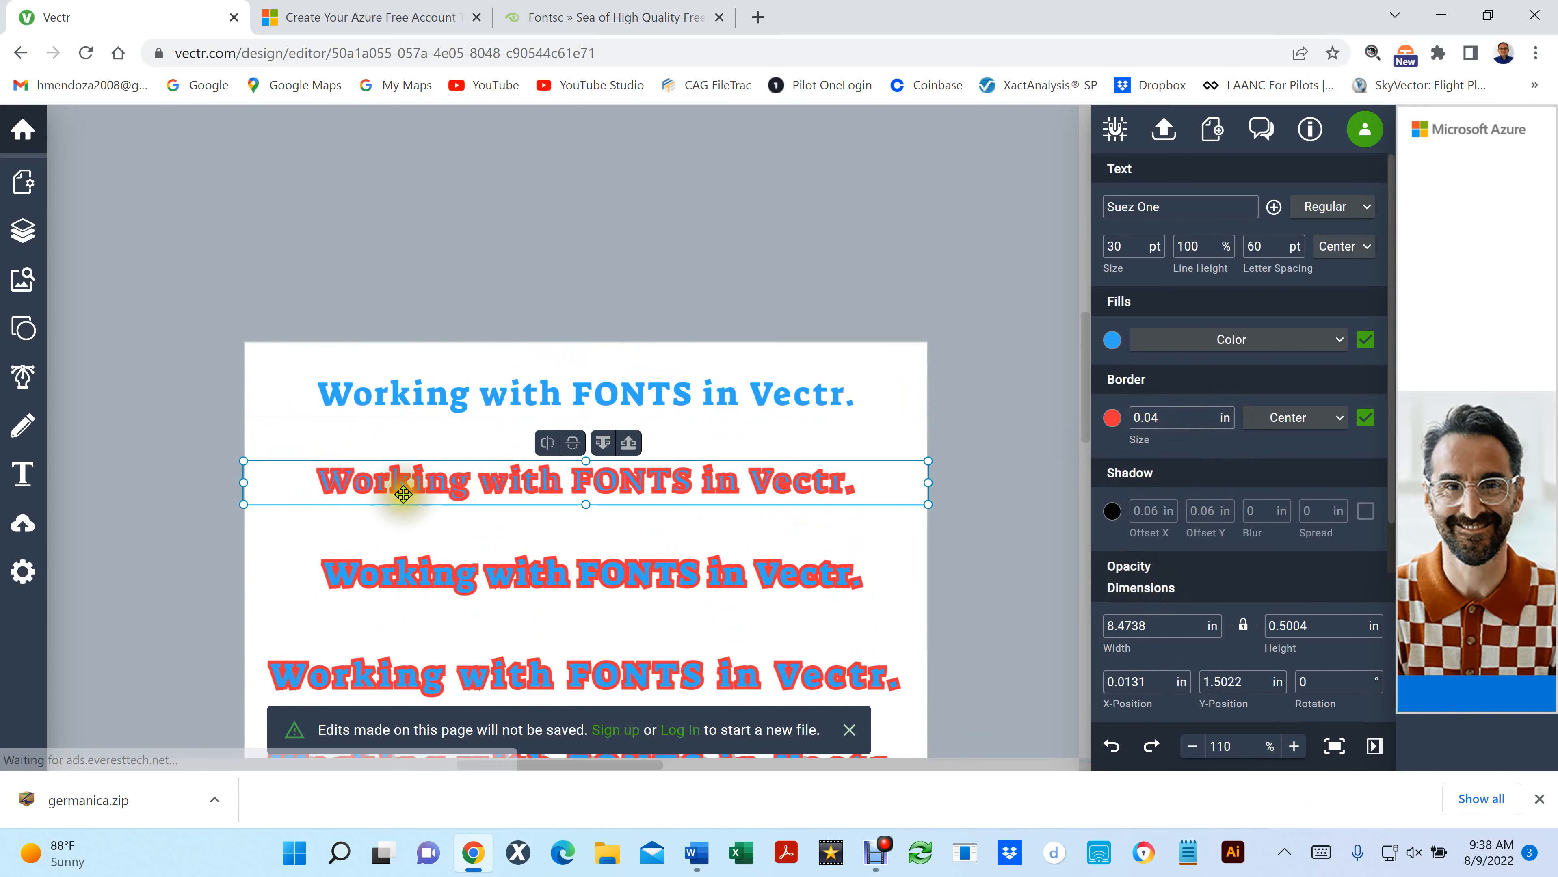
scroll(404, 494, "up", 3)
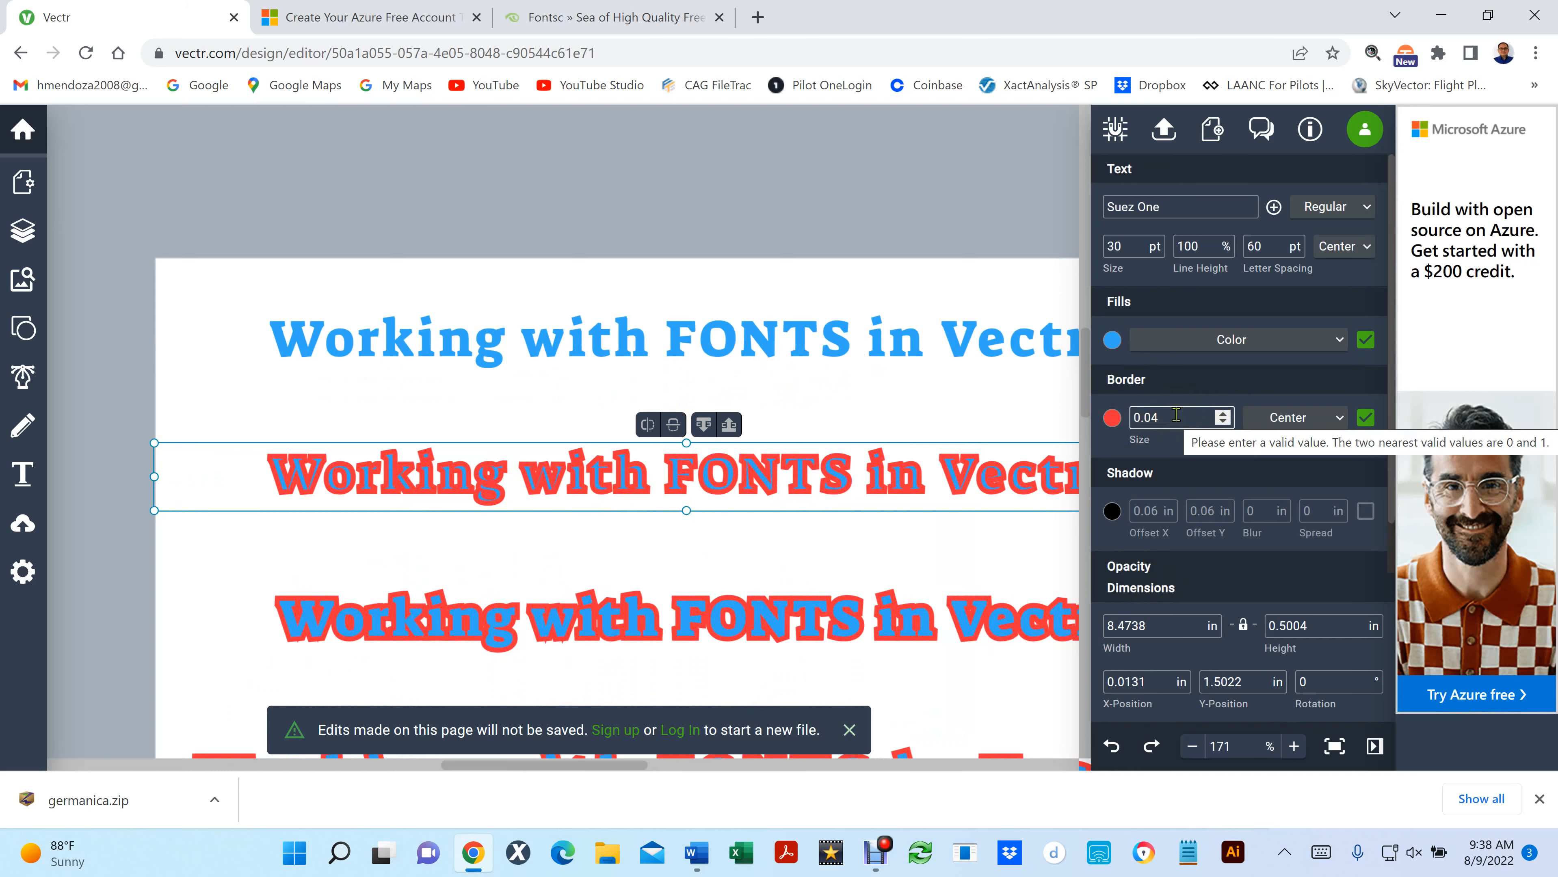
scroll(698, 330, "down", 2)
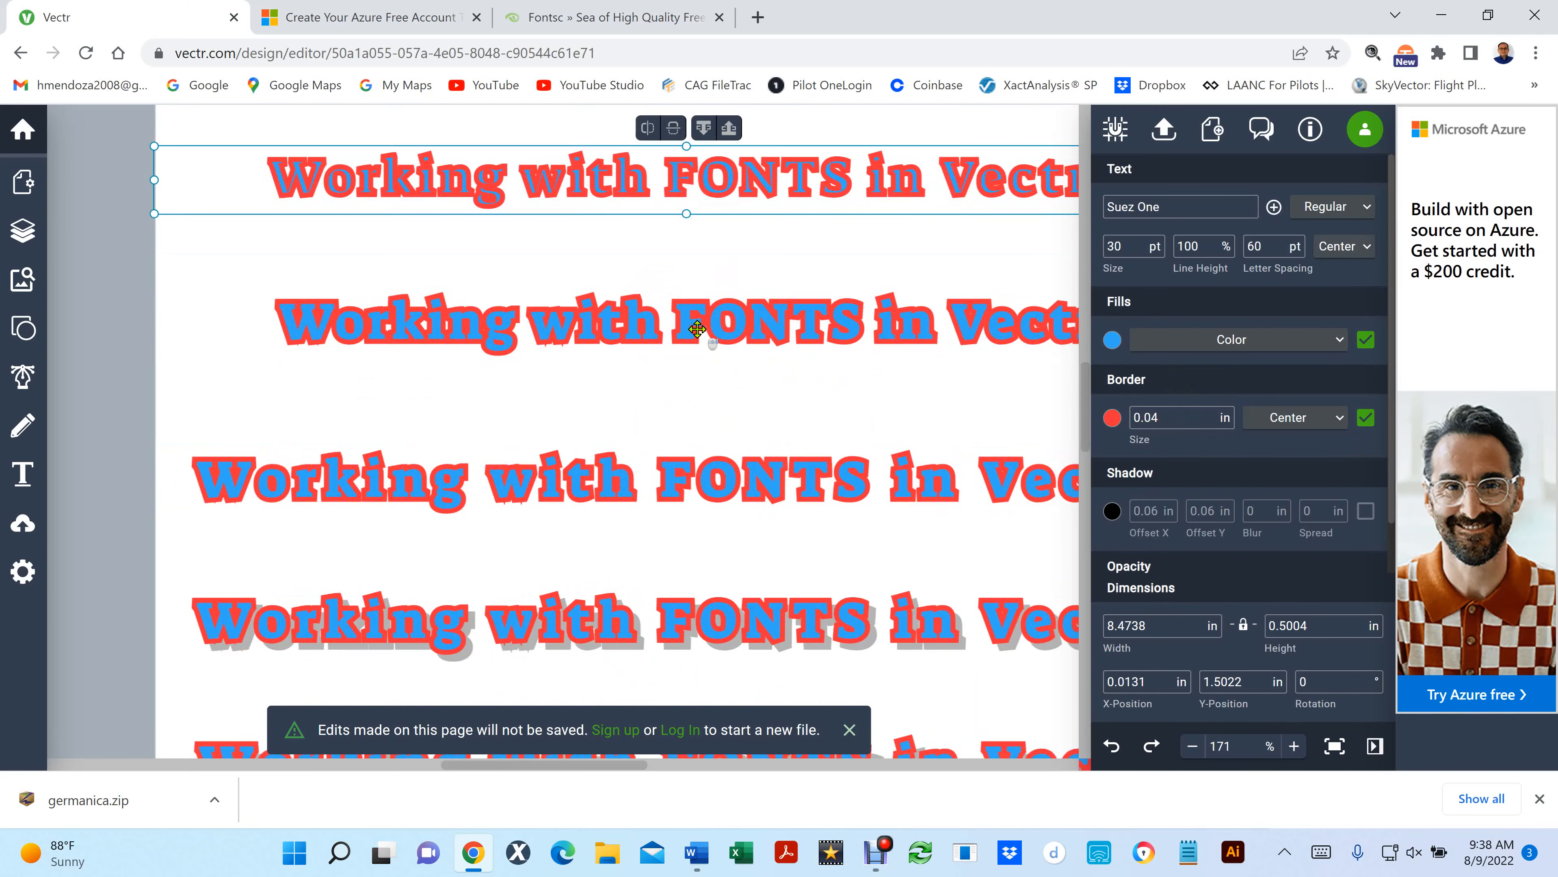
scroll(697, 329, "up", 1)
left_click(693, 466)
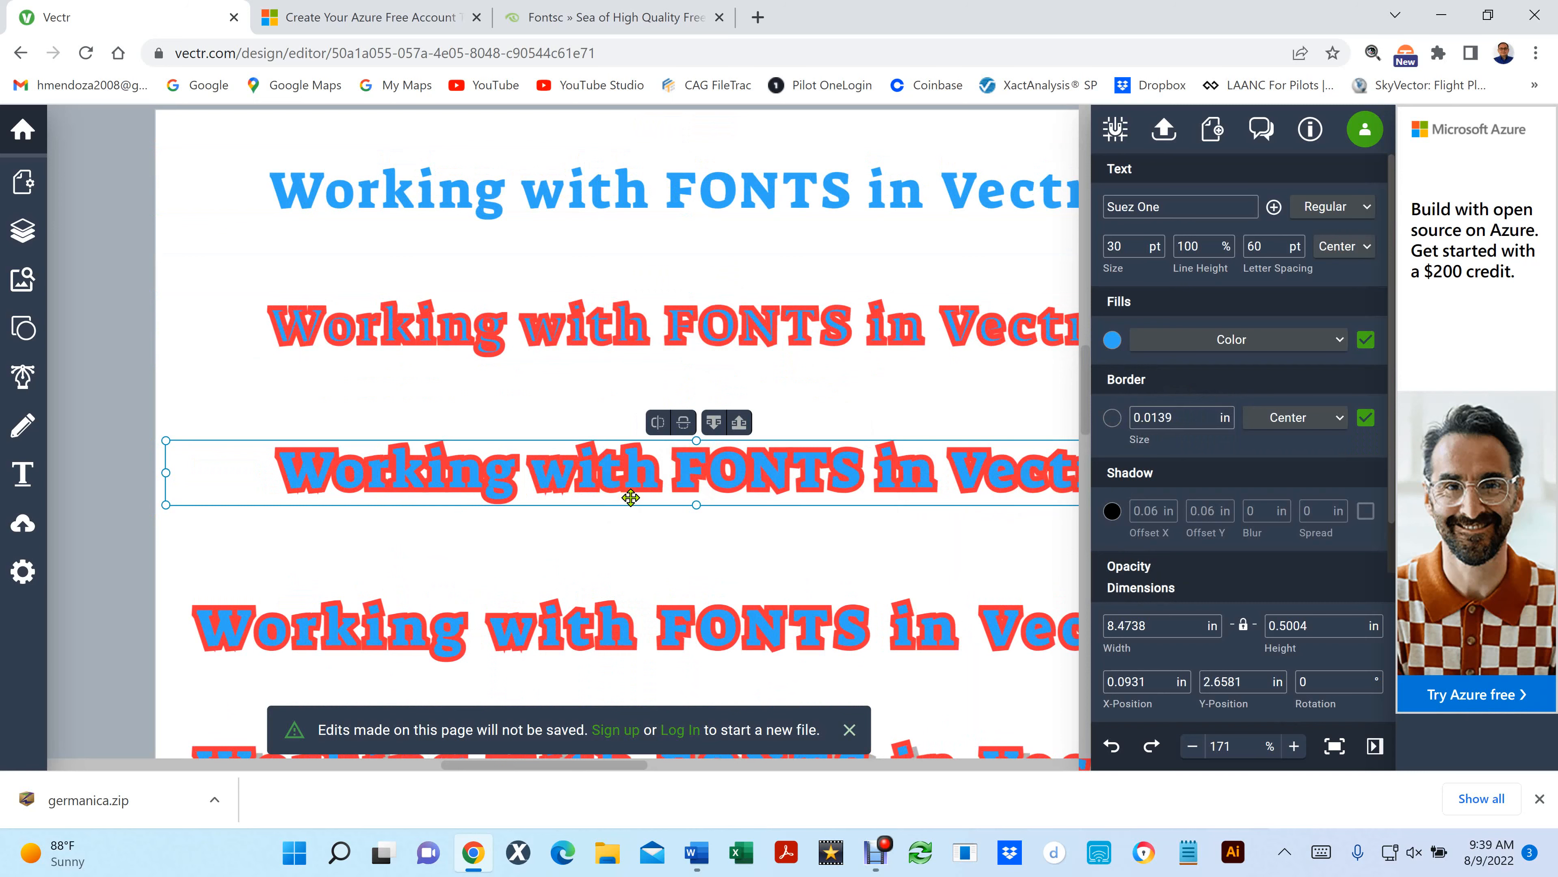
scroll(630, 498, "down", 5)
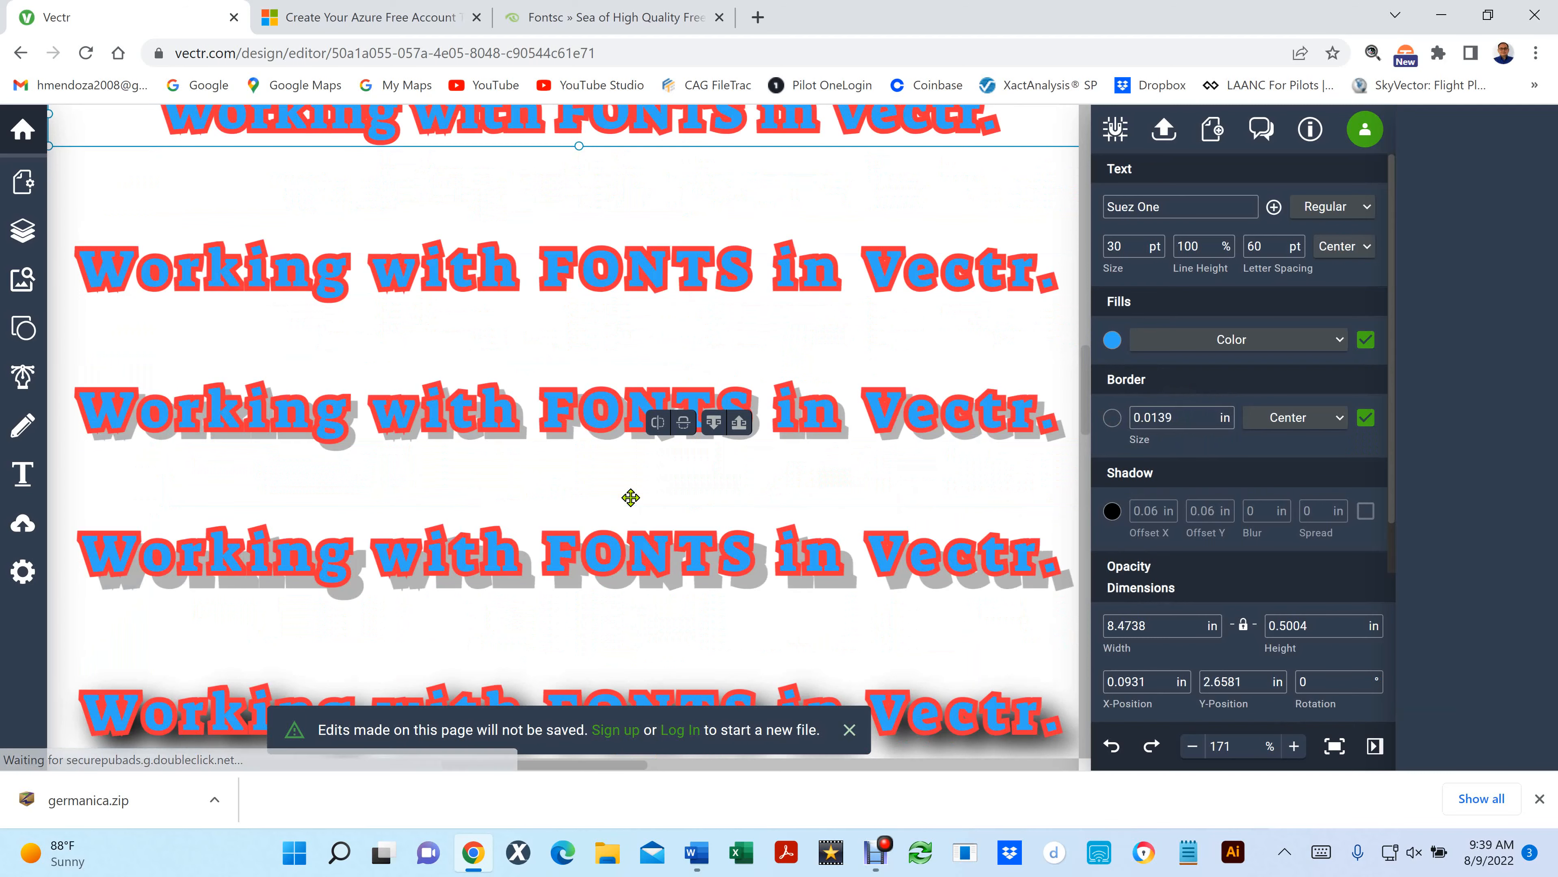
scroll(647, 494, "up", 5)
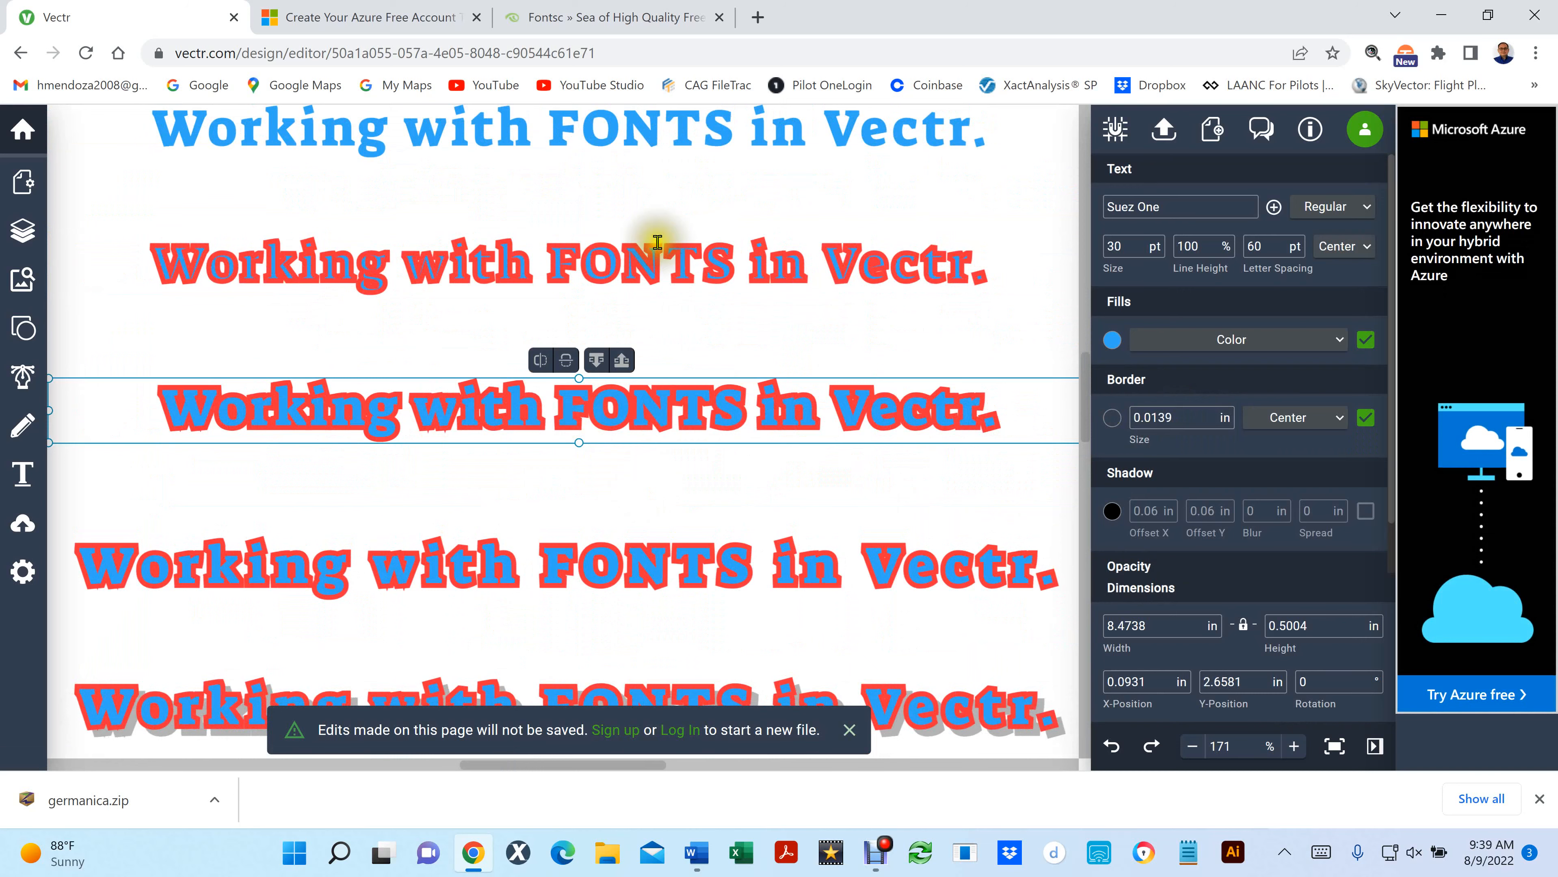
- Copy the plain blue top text line, create an offset duplicate of it, and delete that duplicate
left_click(809, 129)
scroll(811, 131, "up", 3)
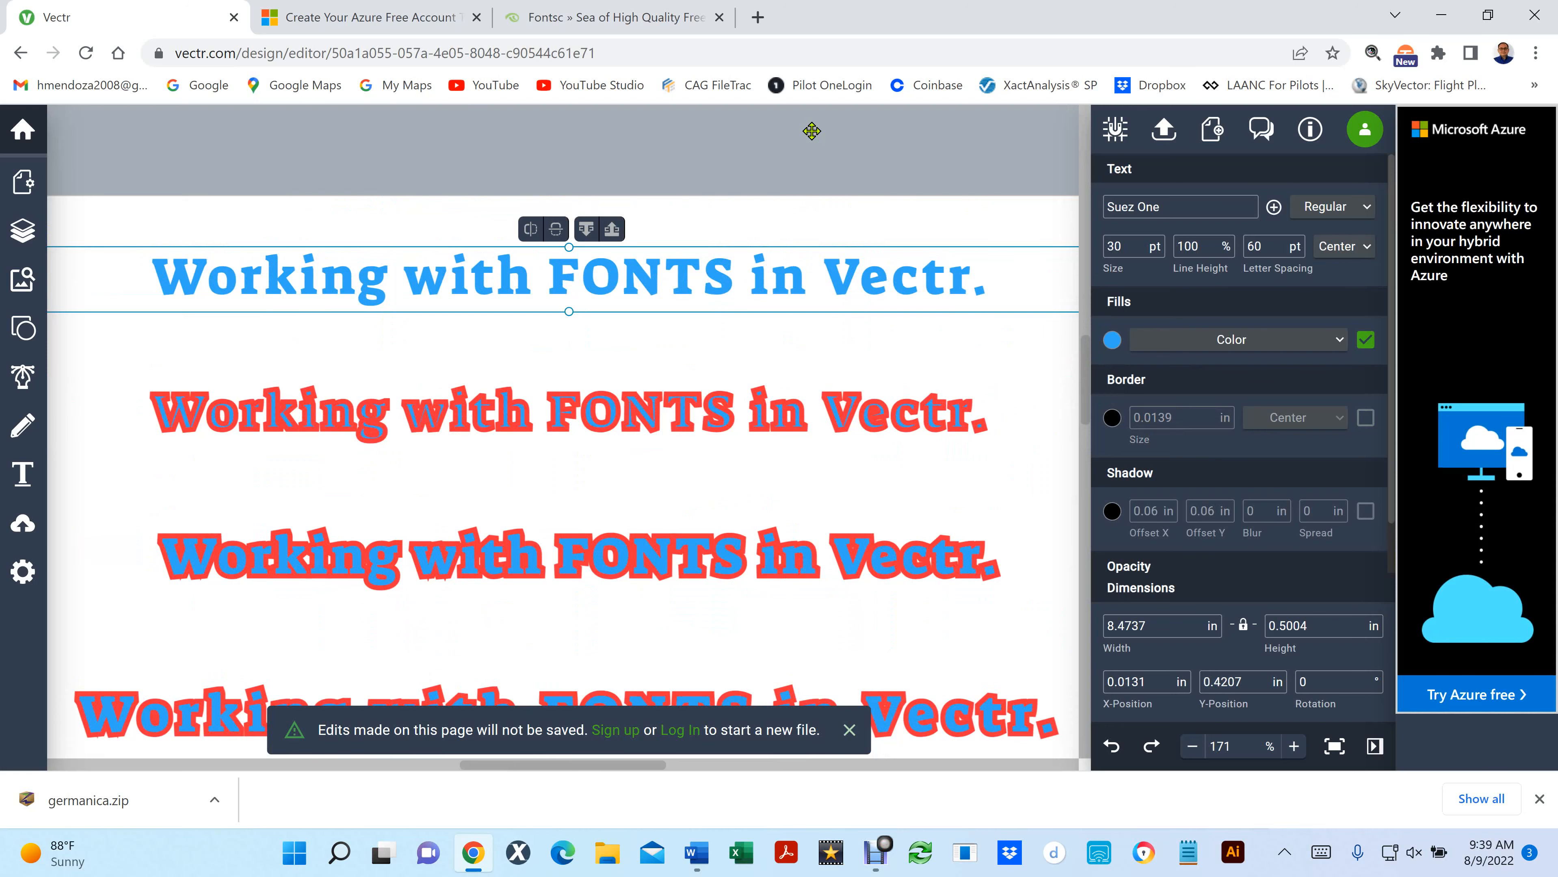
right_click(640, 281)
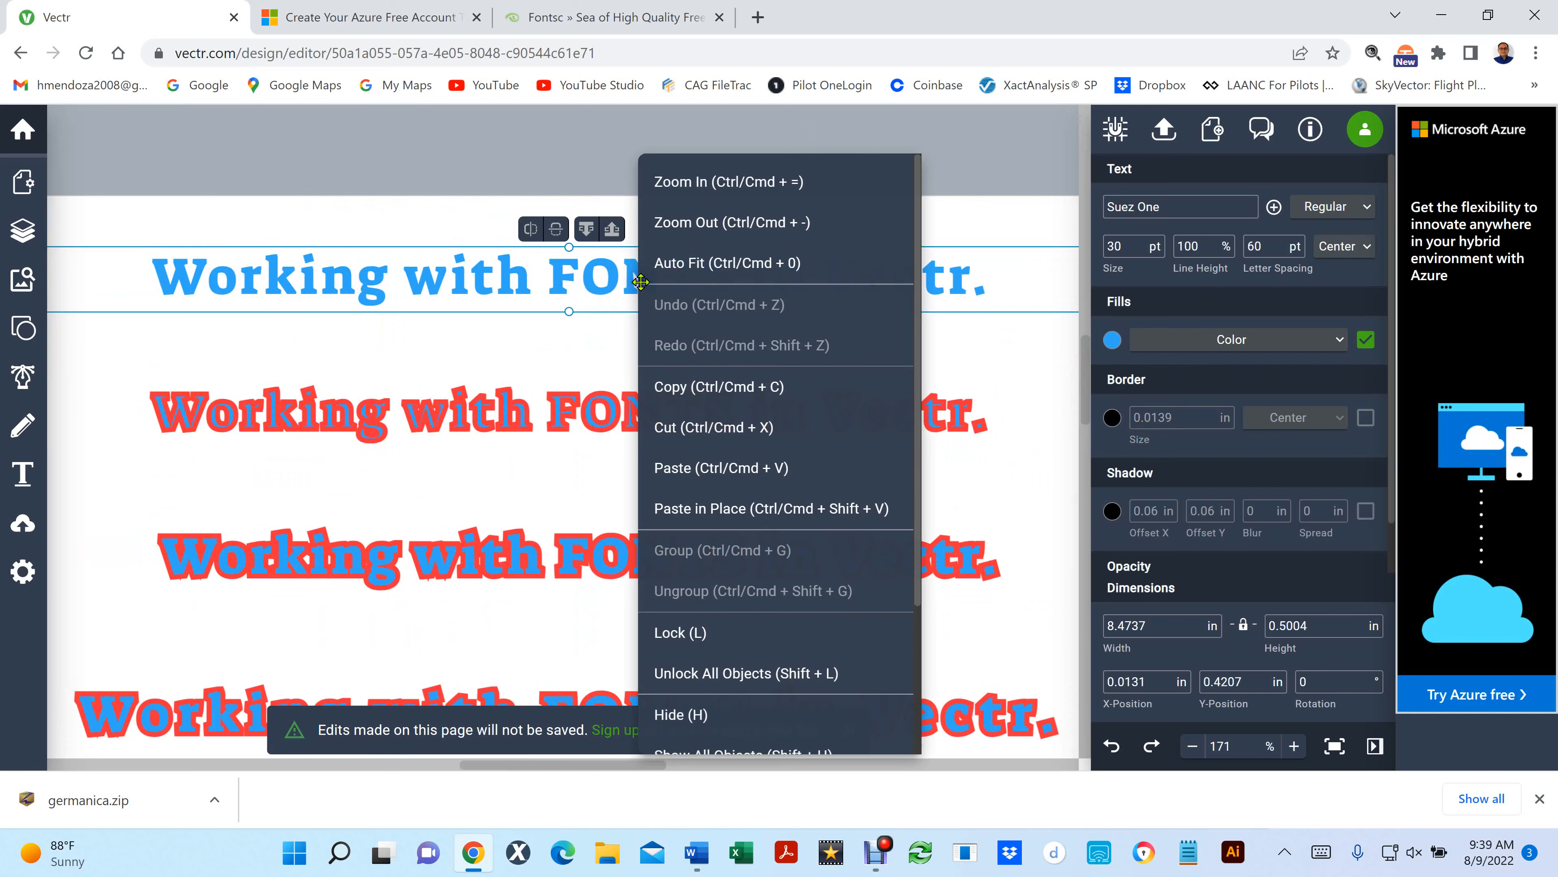
left_click(727, 401)
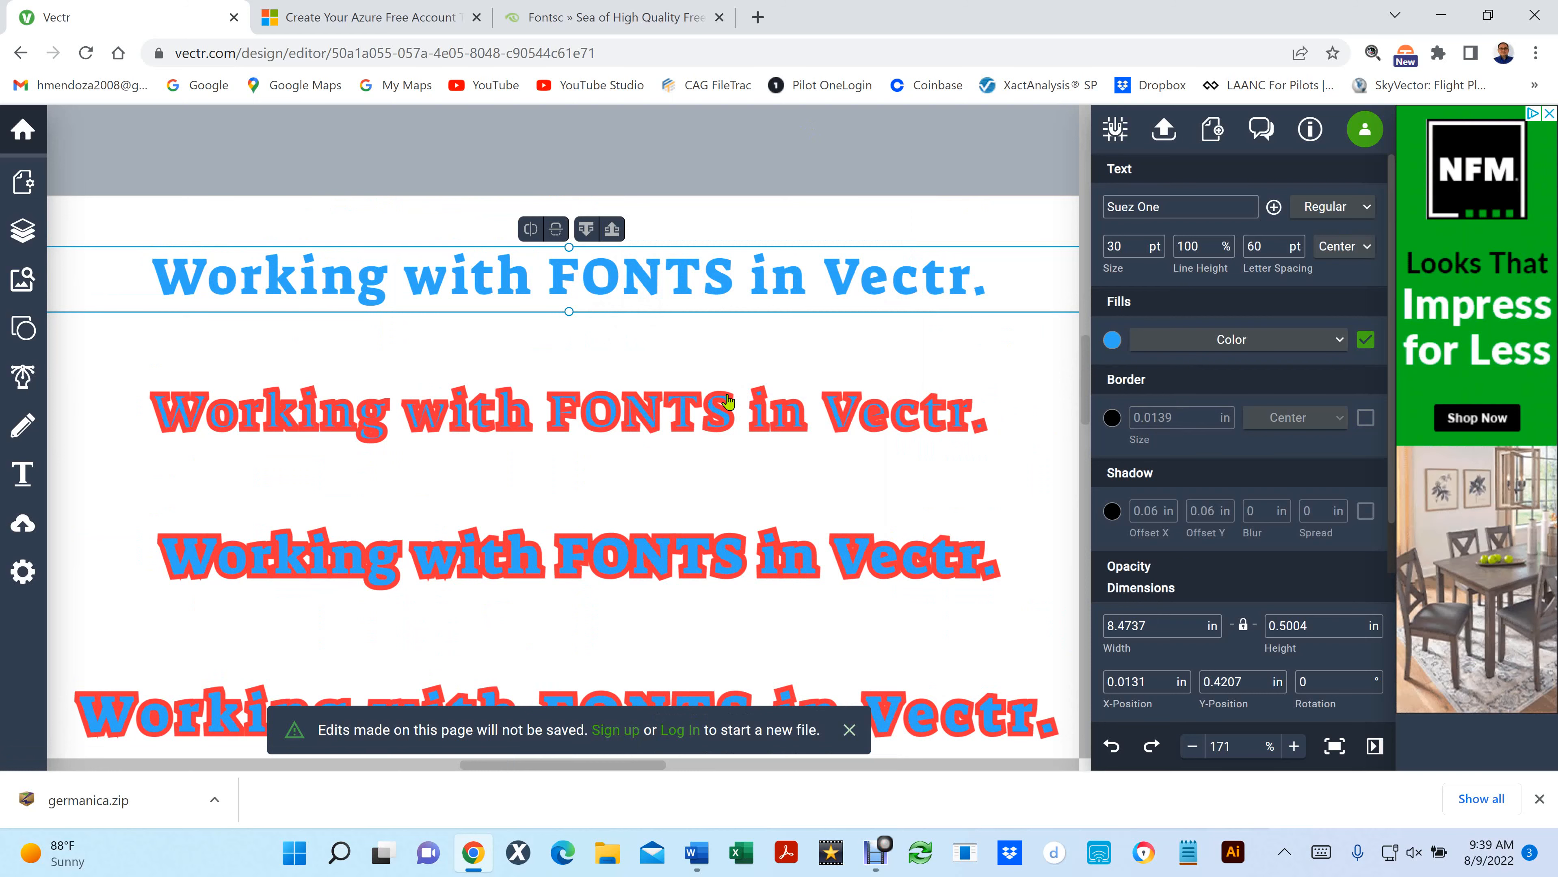
key("ctrl+d")
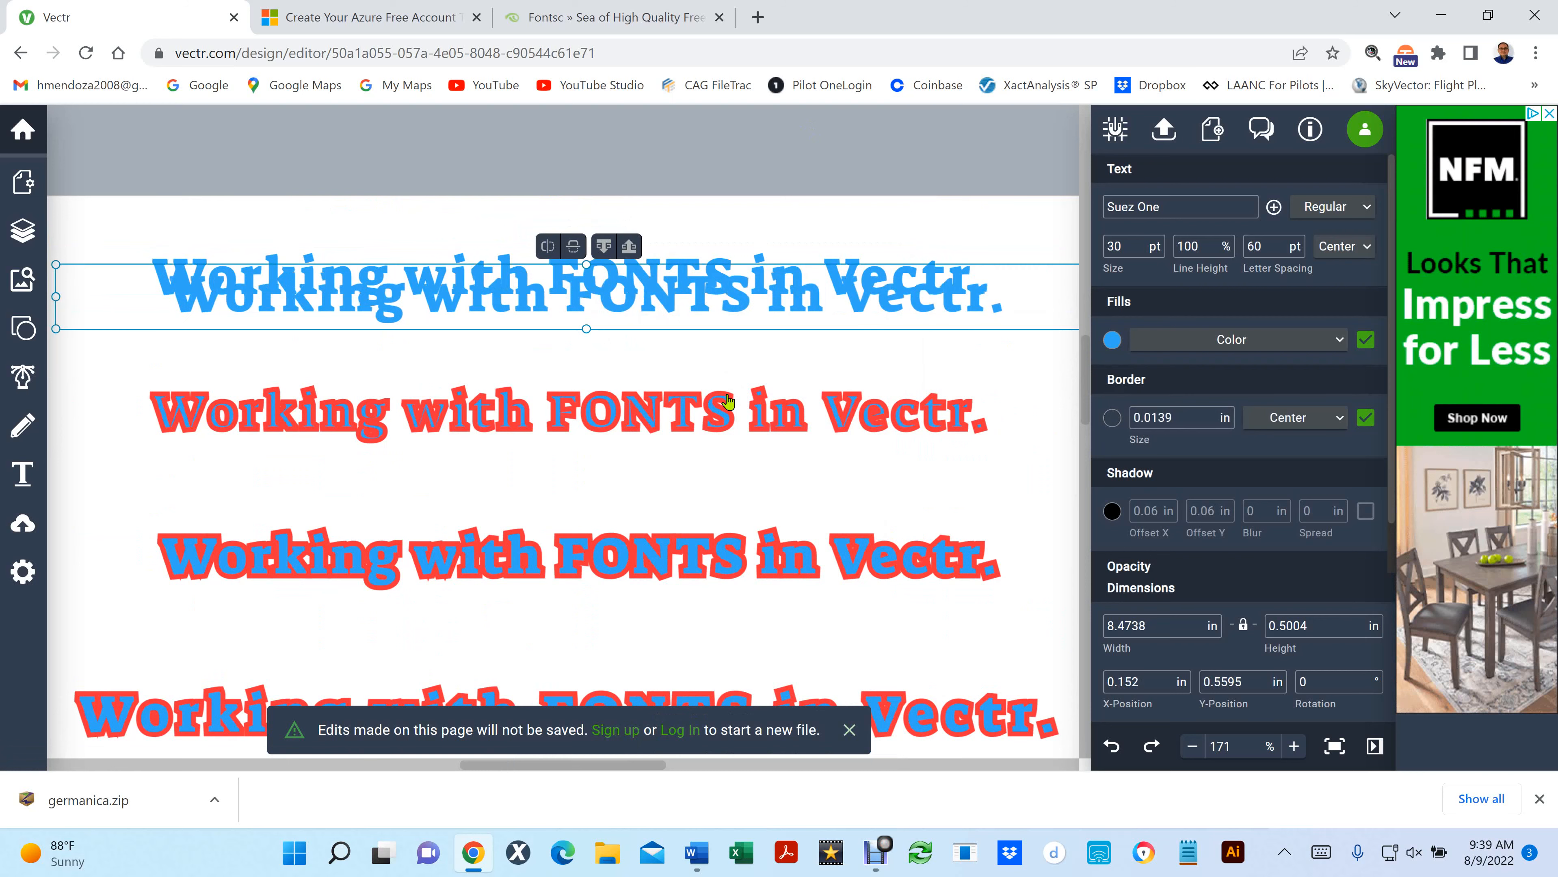
key("Delete")
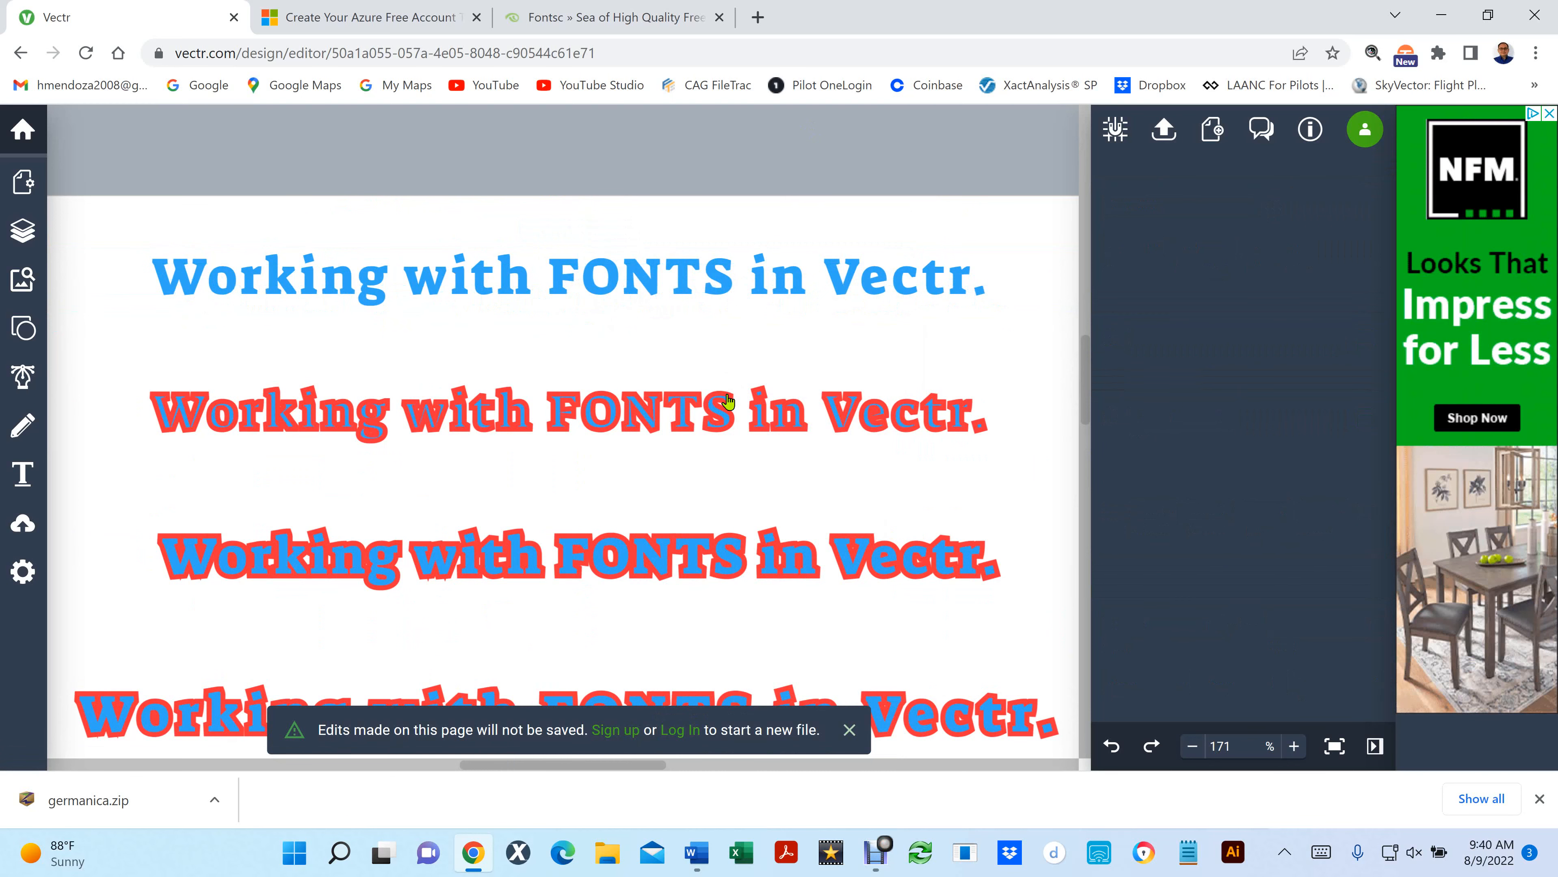
- Try to place a copy of the blue top line exactly over the original, removing the offset copy
left_click(495, 273)
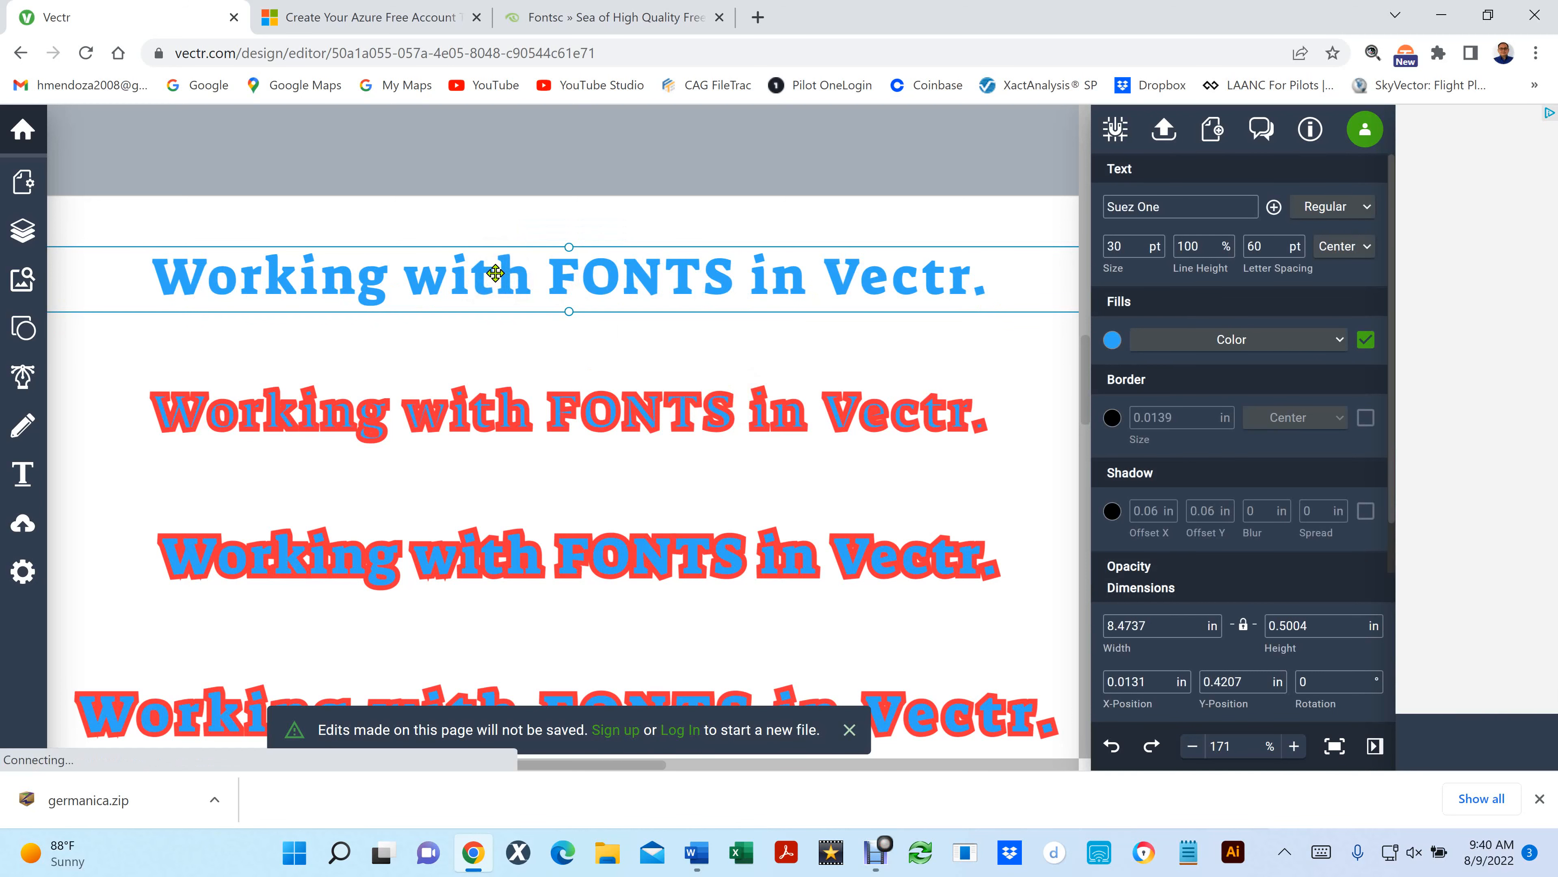
key("ctrl+d")
key("Delete")
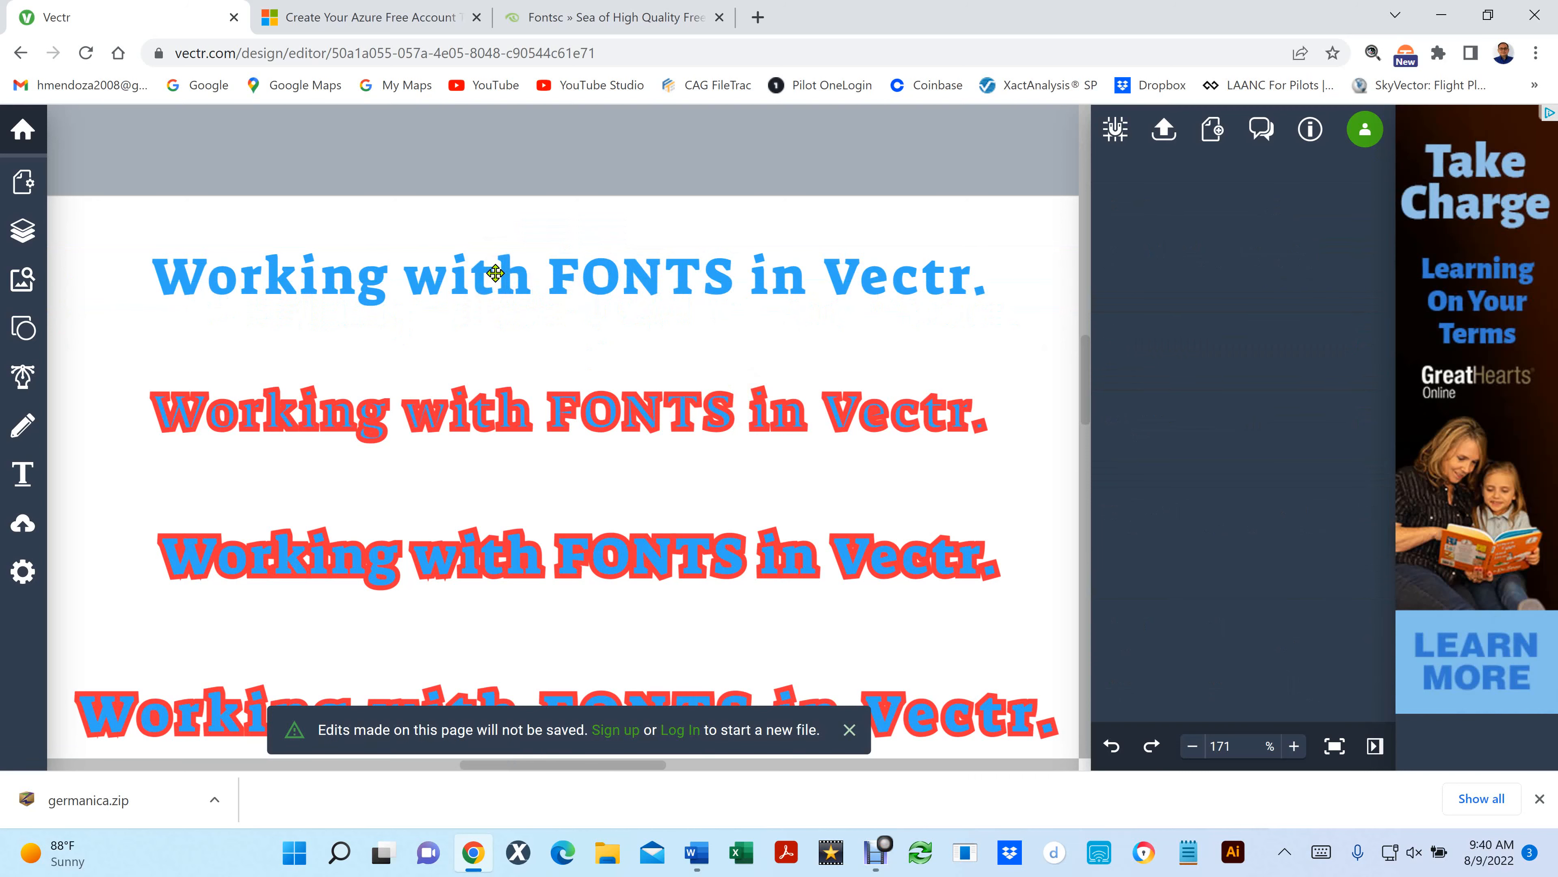
left_click(495, 273)
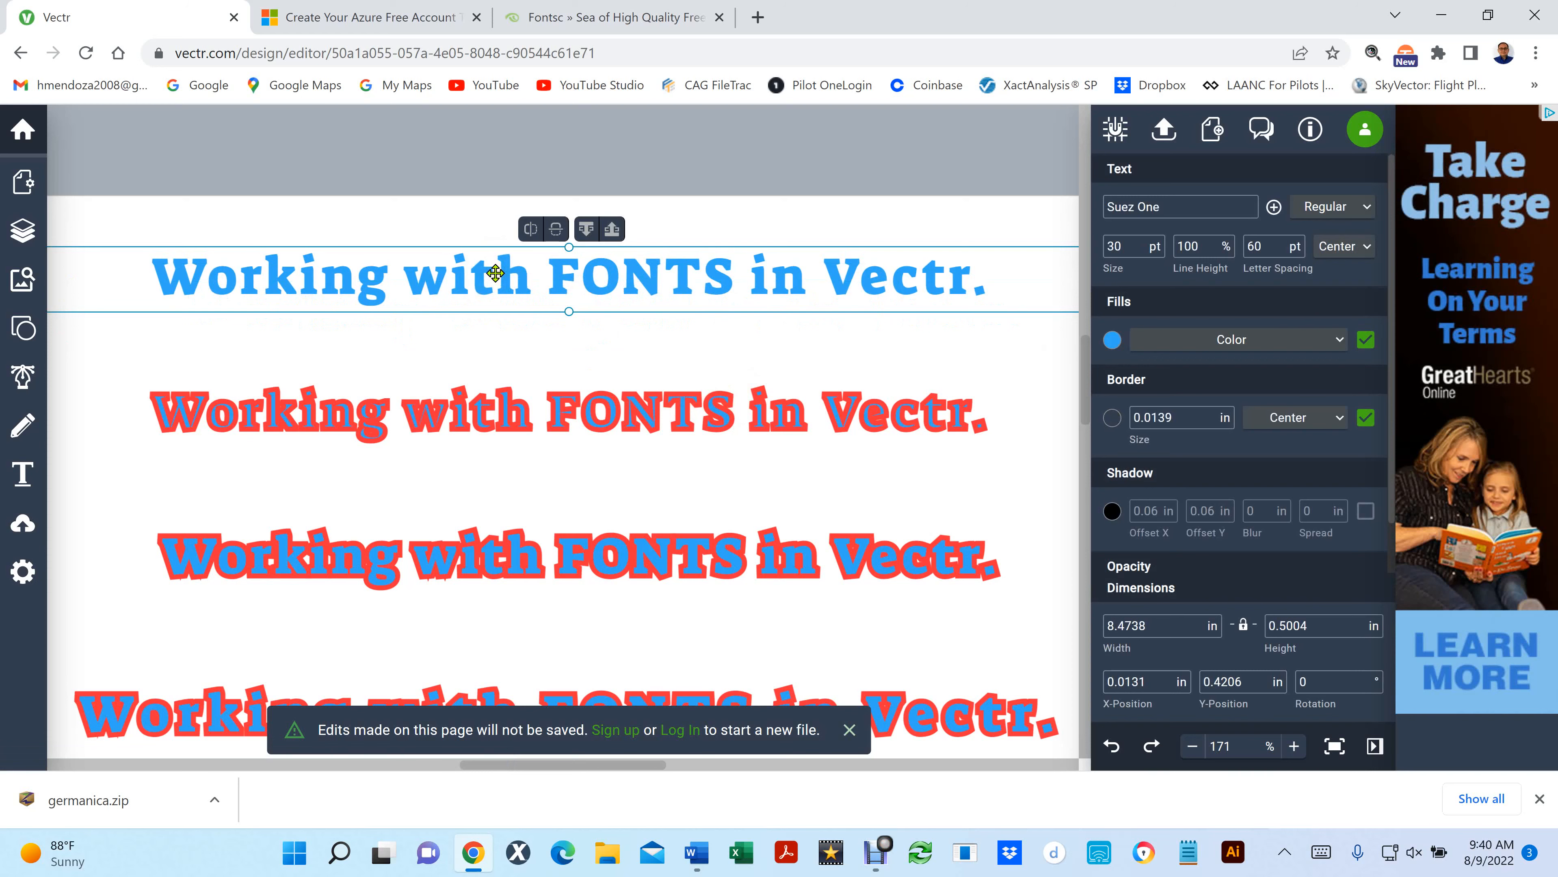
key("ctrl+d")
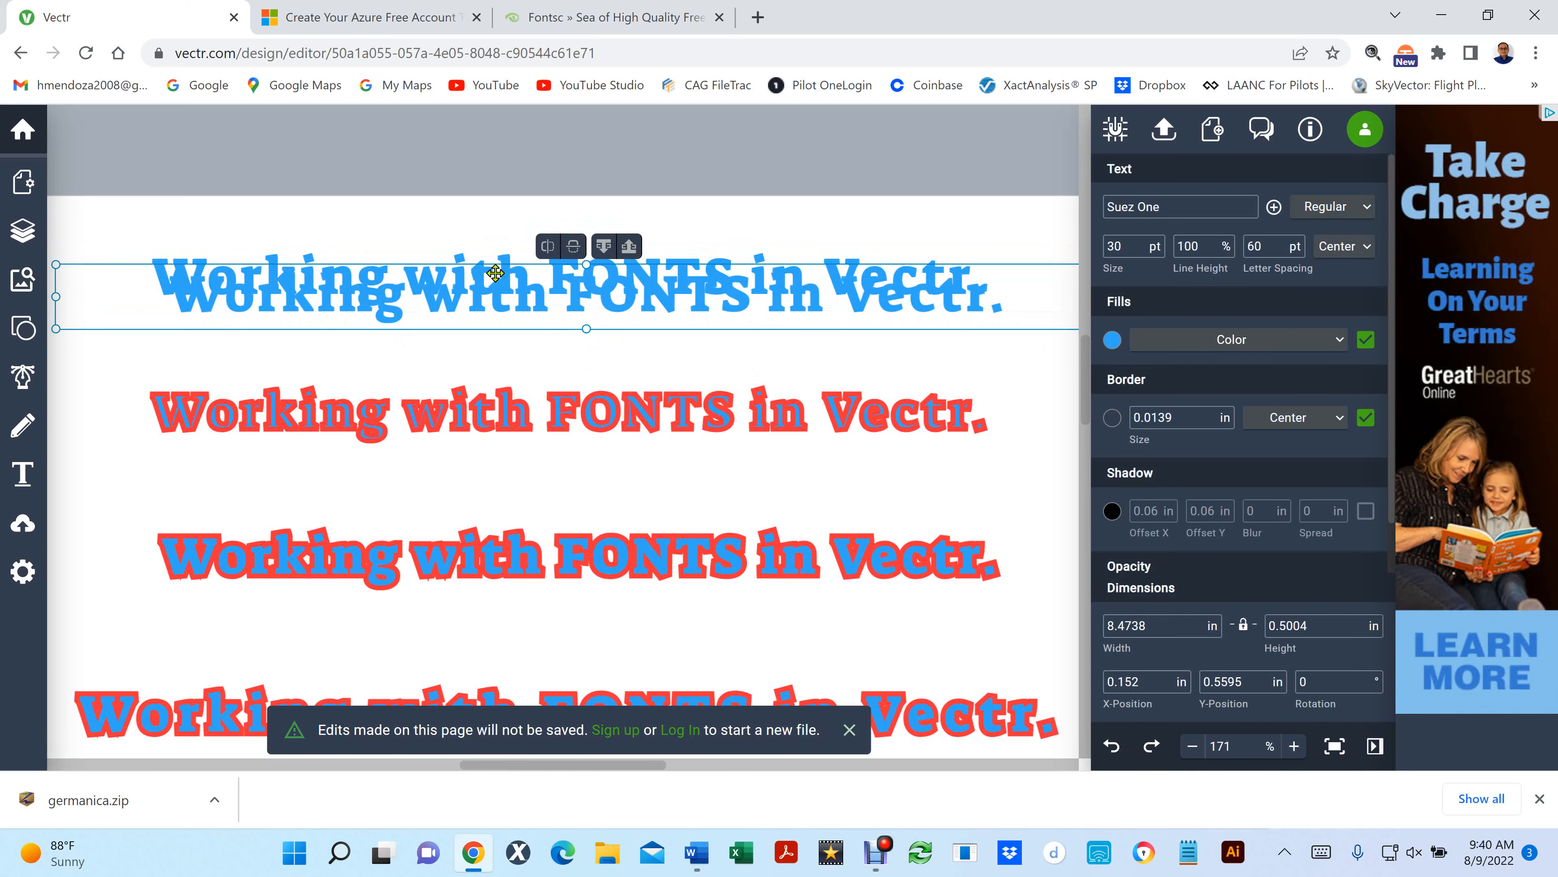
key("Delete")
- Examine the copy and paste commands available for the blue top line, and deselect the line
left_click(495, 273)
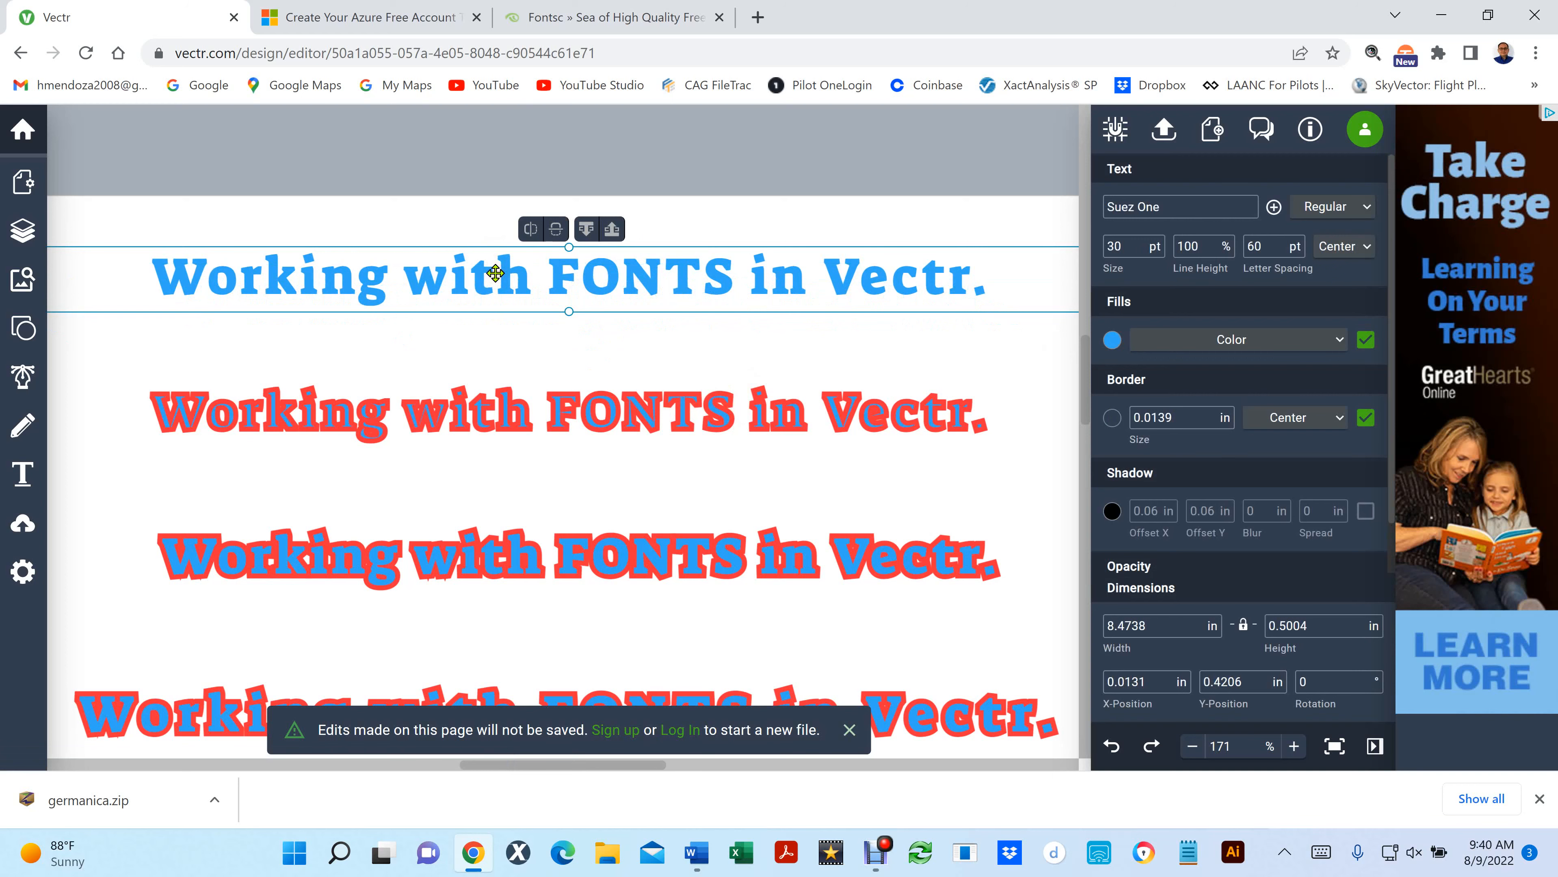
left_click(495, 273)
right_click(492, 279)
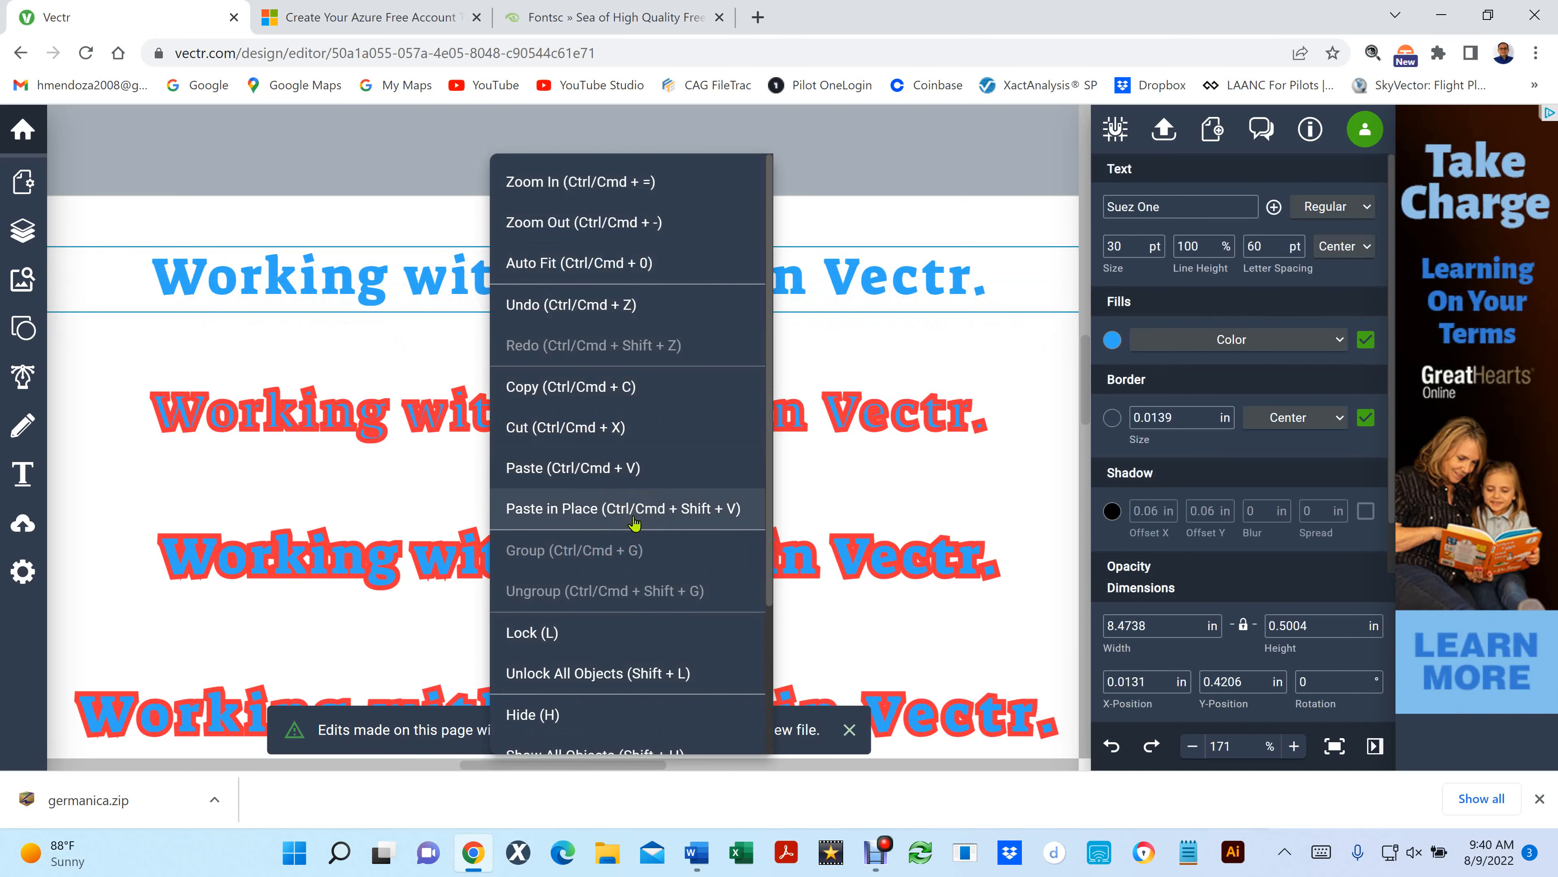
left_click(313, 202)
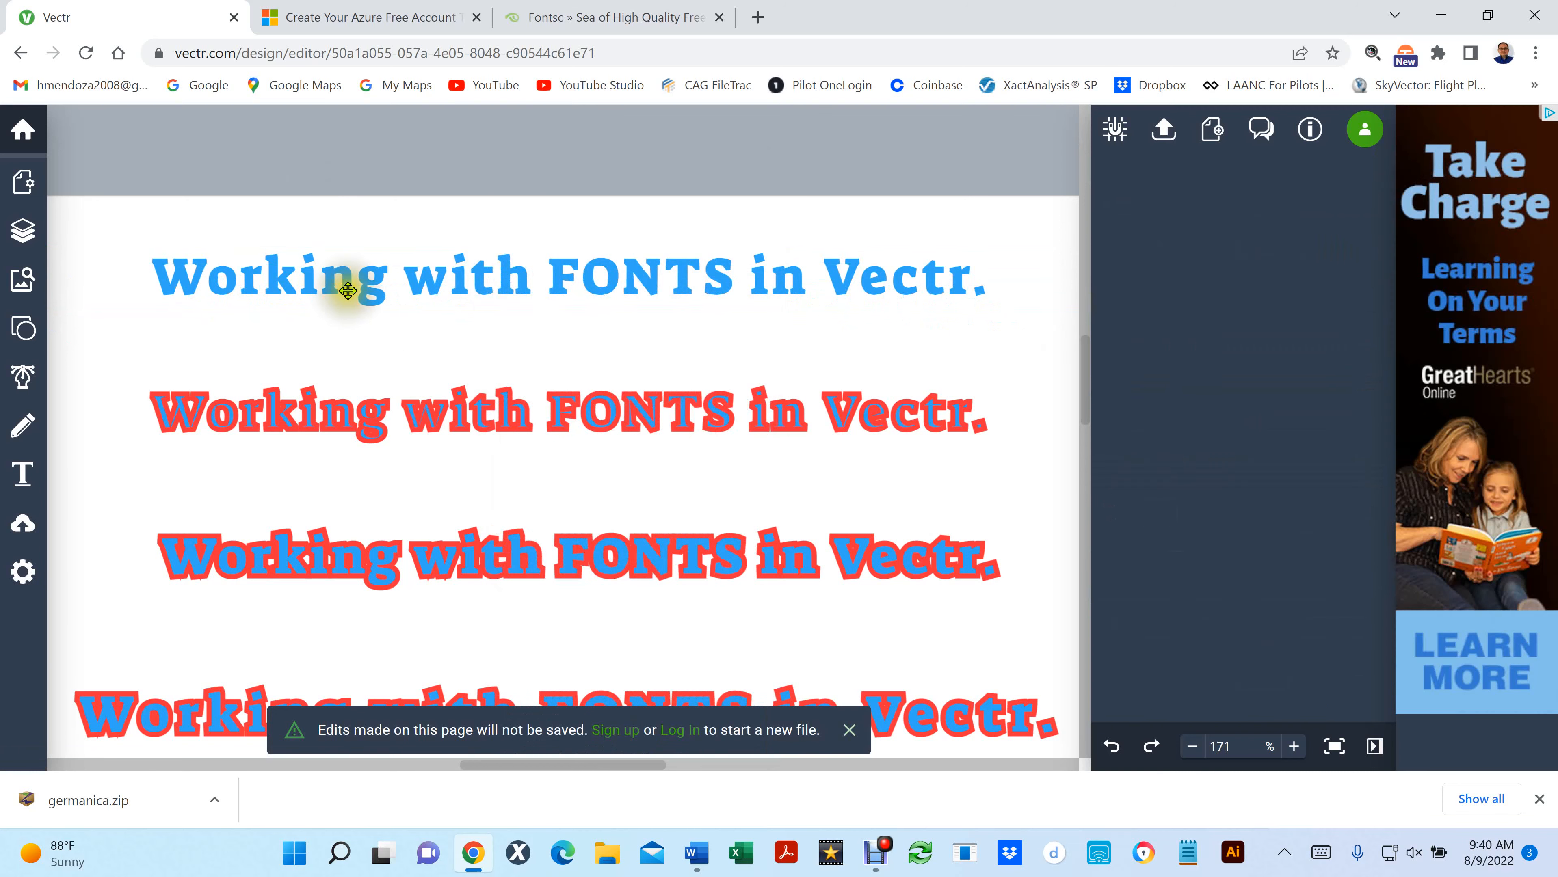
left_click(347, 286)
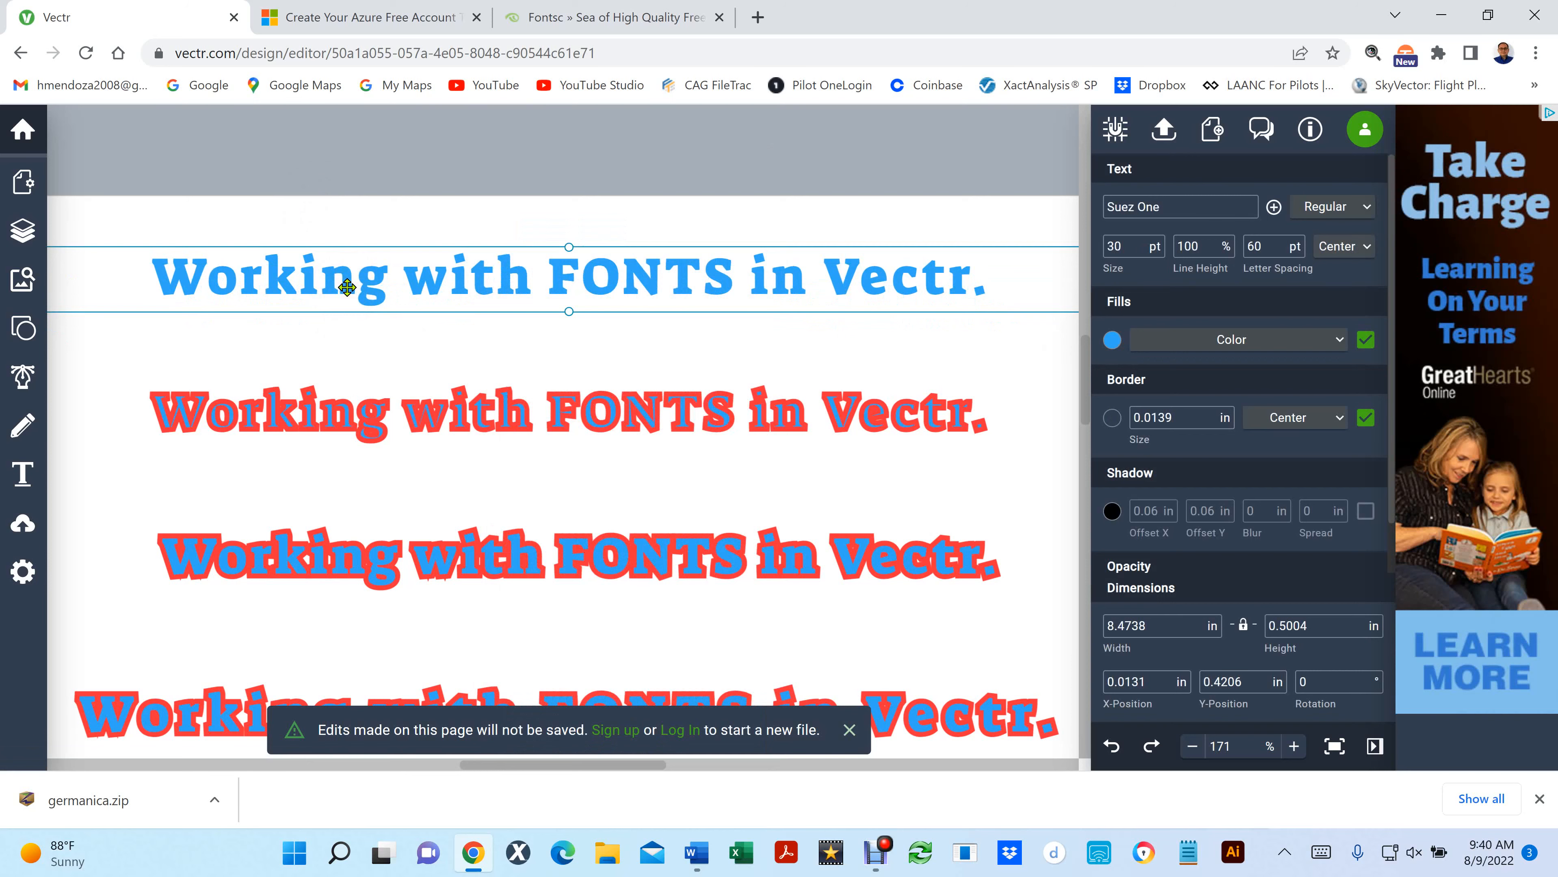
left_click(394, 332)
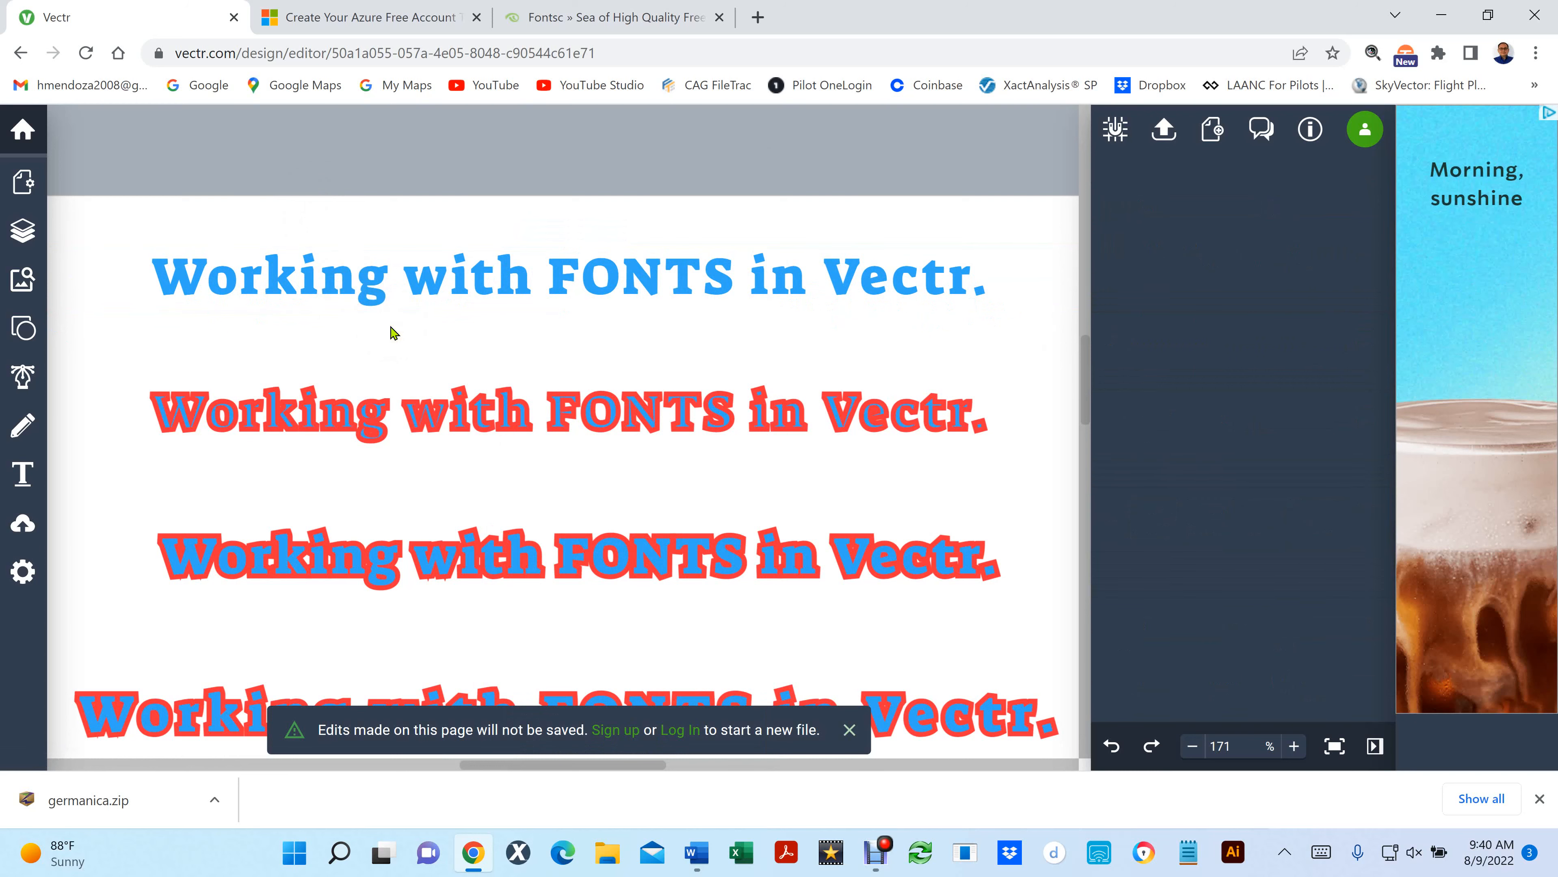
- Fill the copy lying over the blue top line with yellow and deselect it
left_click(443, 282)
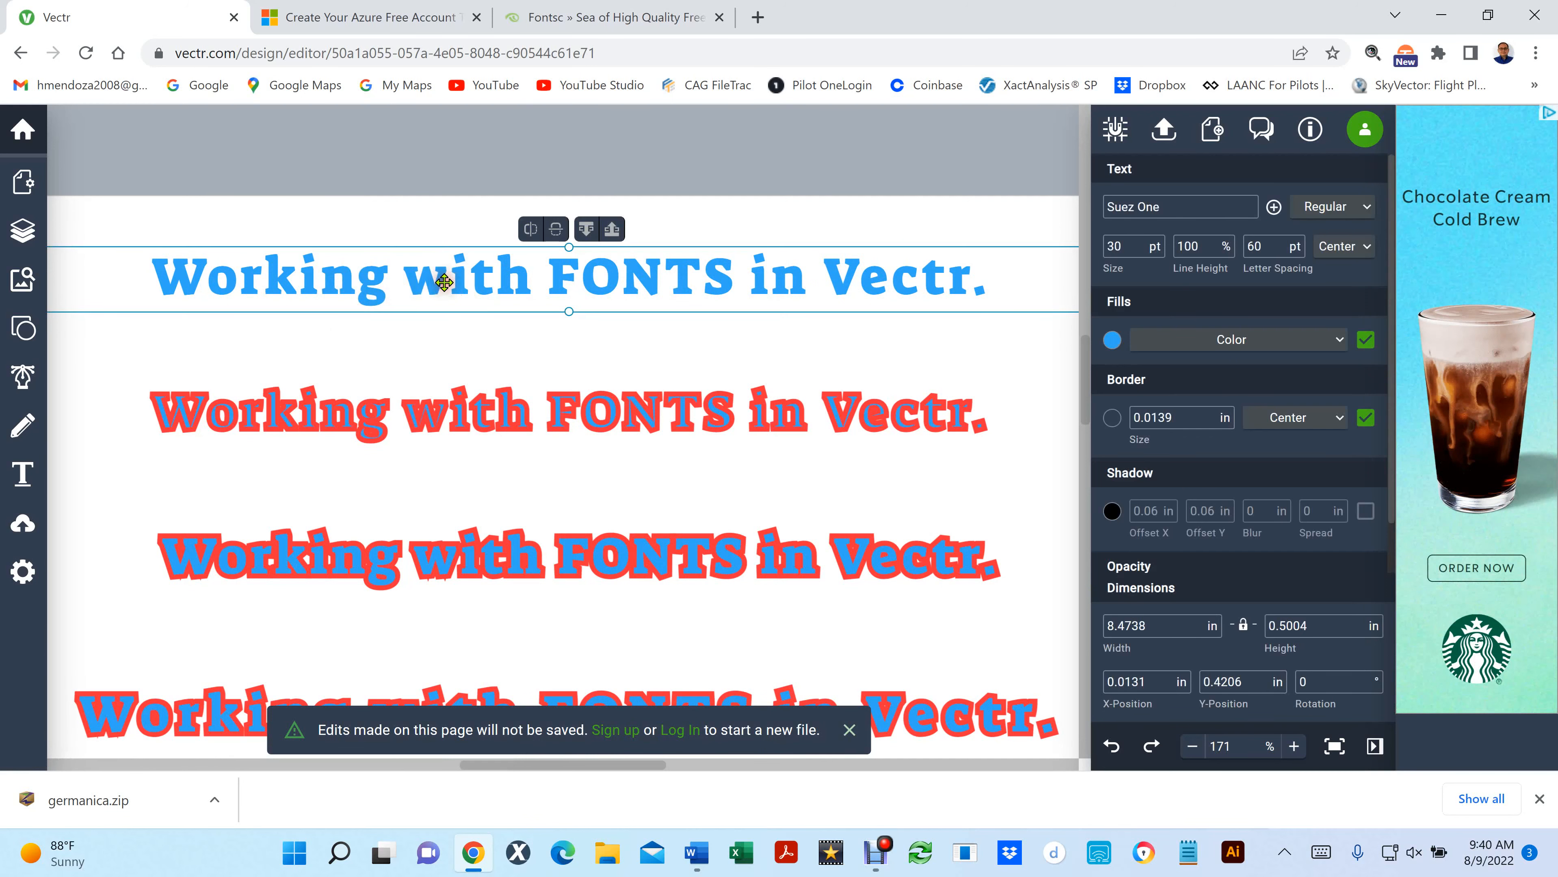
left_click(1112, 339)
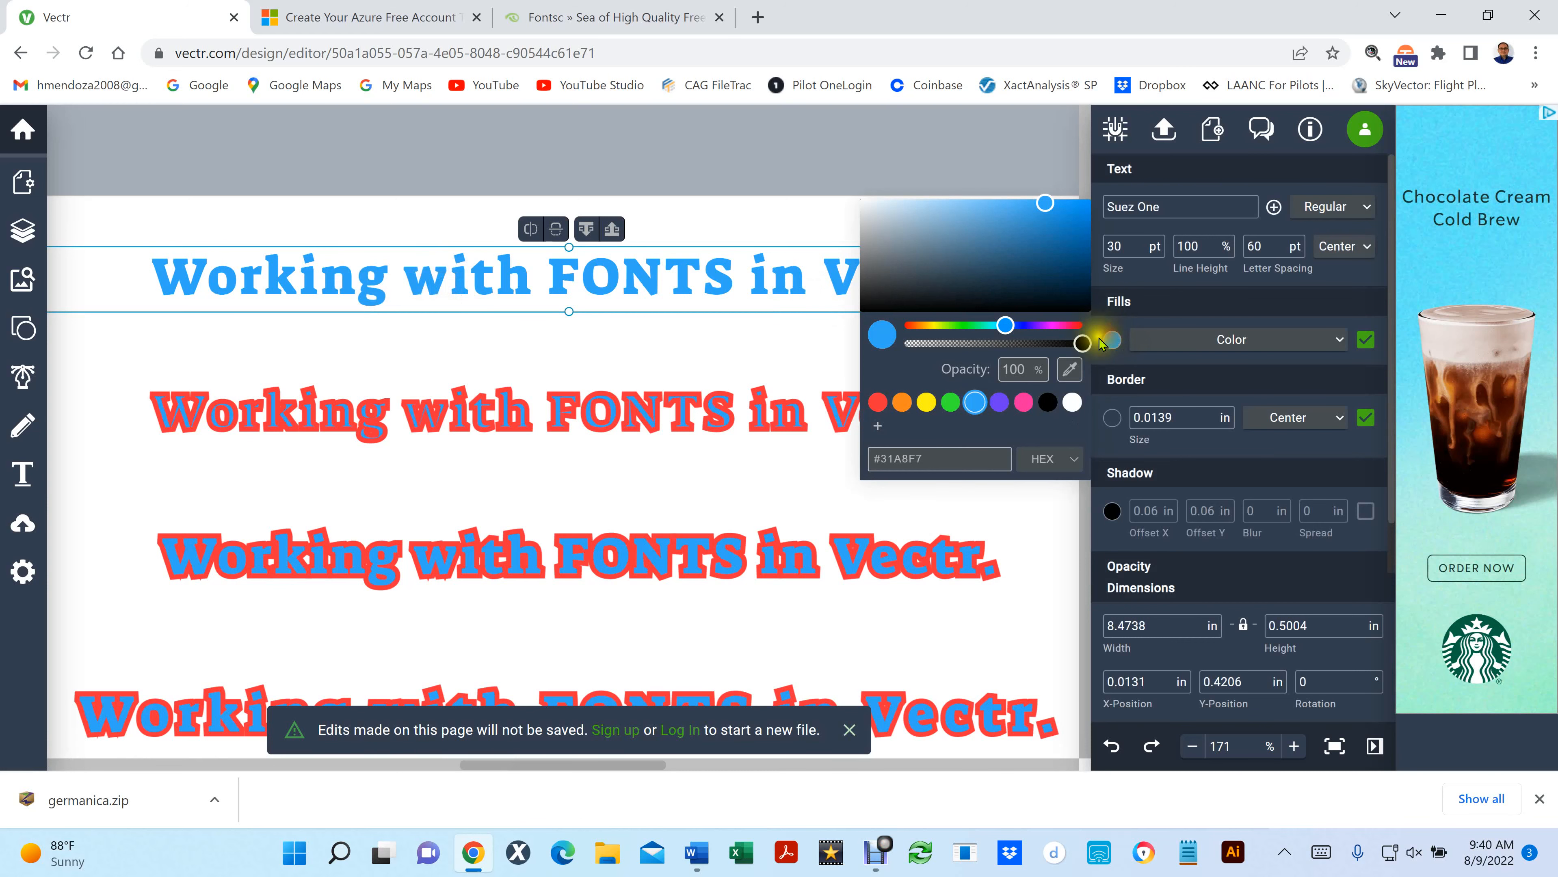
left_click(925, 402)
left_click(664, 369)
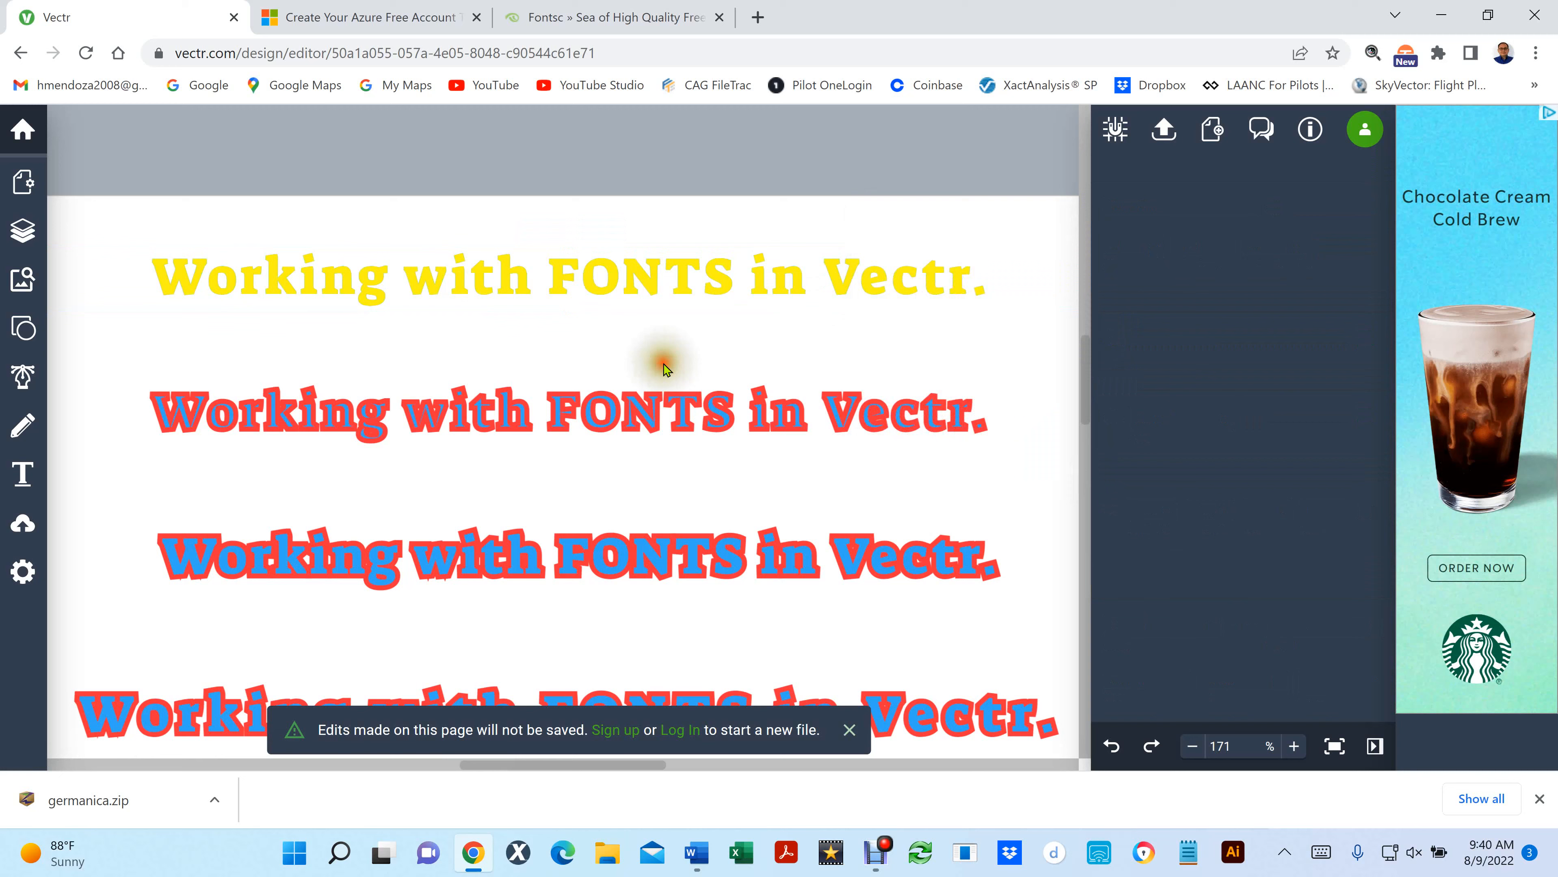
- Move the yellow copy slightly down from the blue line beneath it and undo the move
left_click(622, 282)
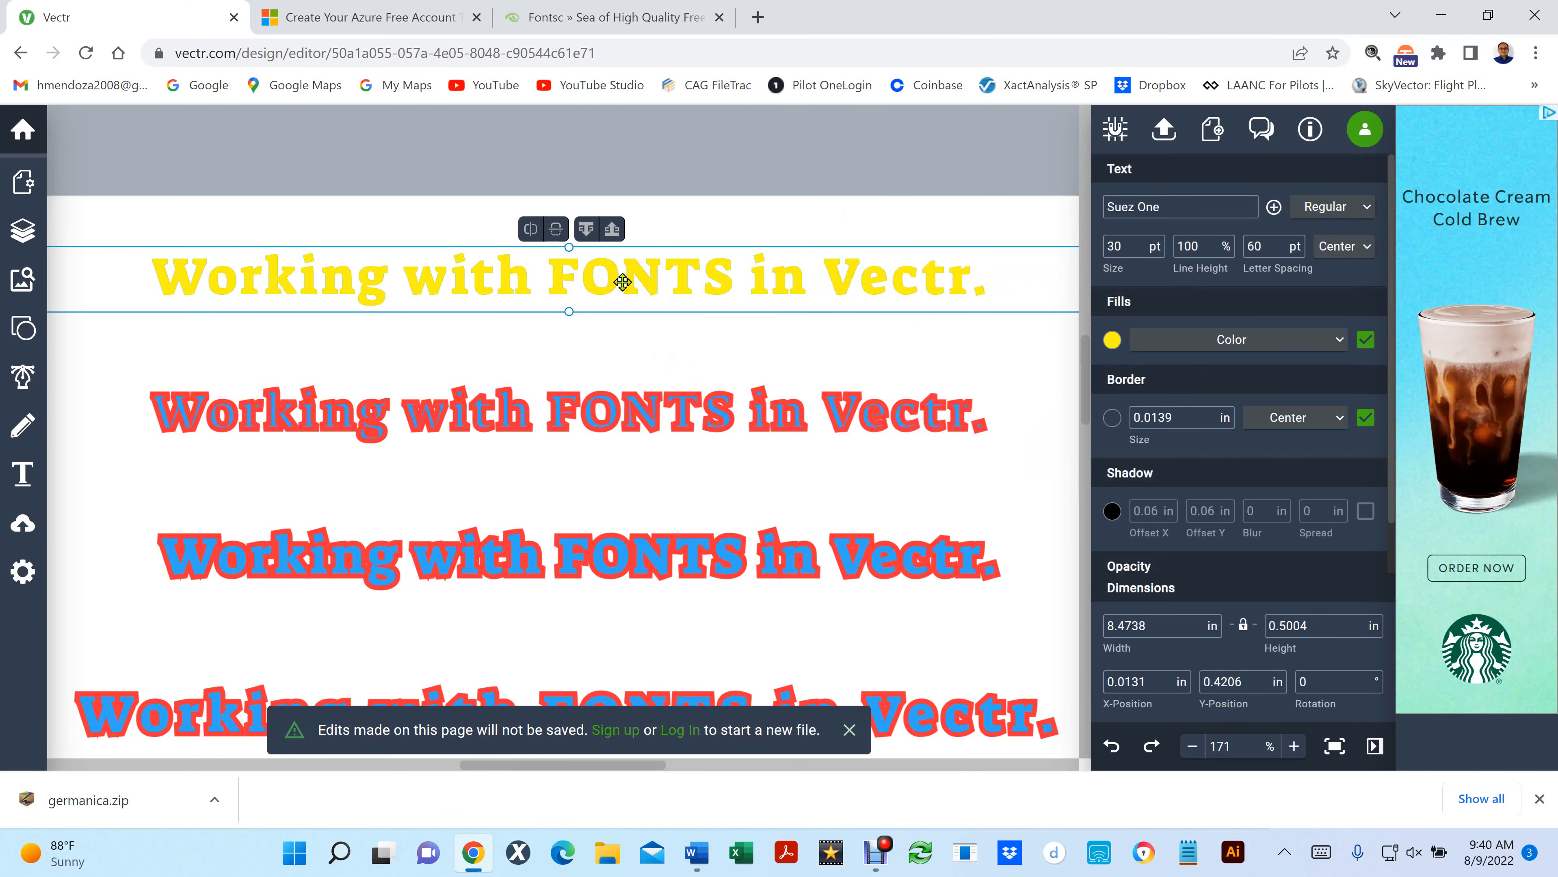
left_click_drag(622, 281, 626, 299)
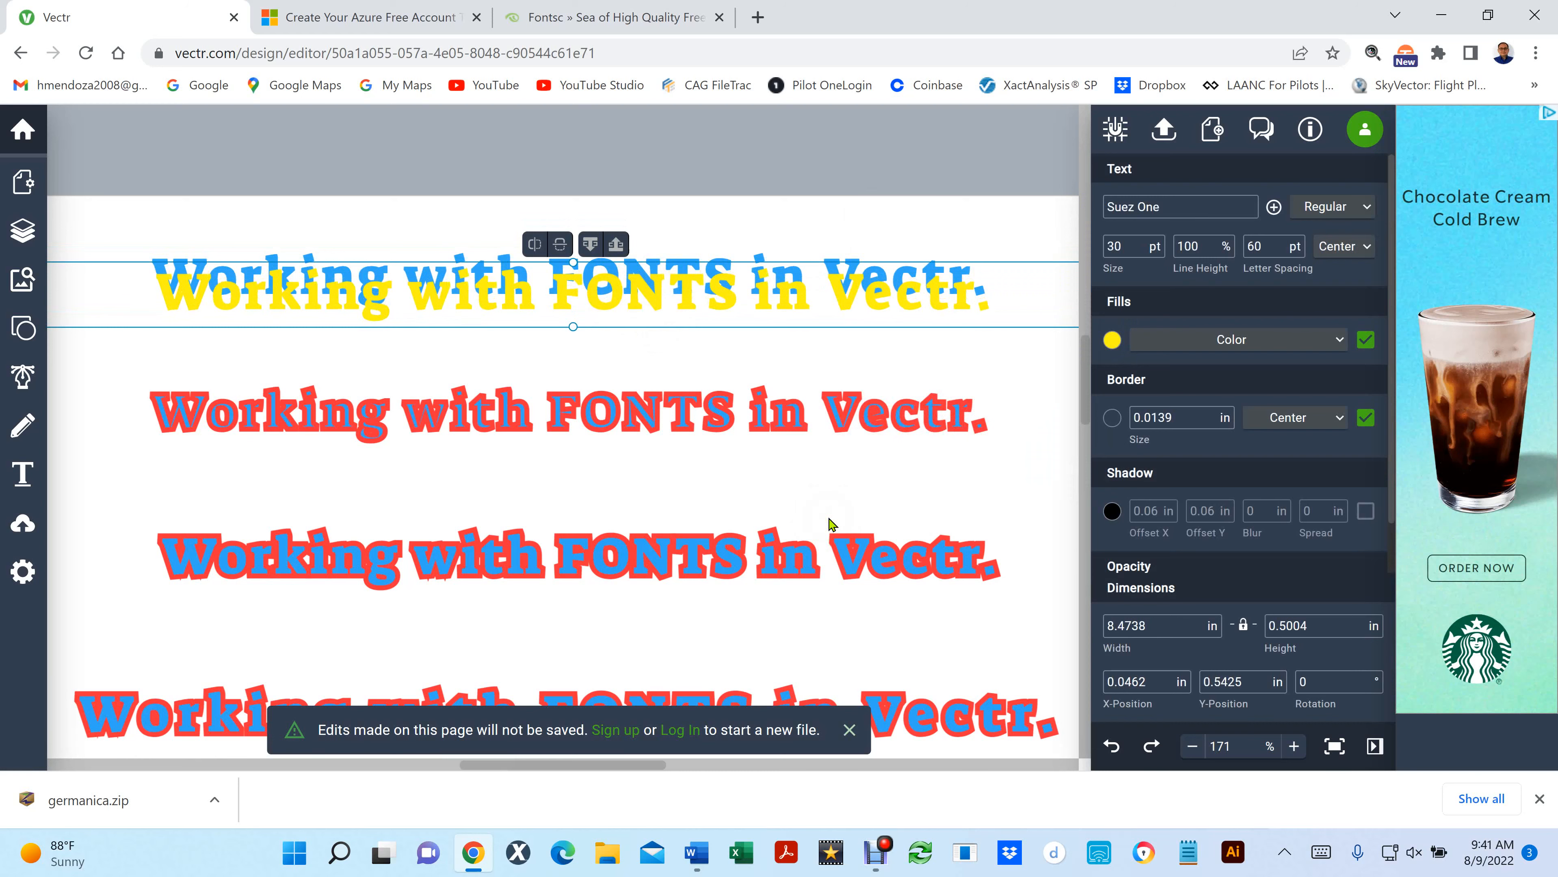
key("ctrl+z")
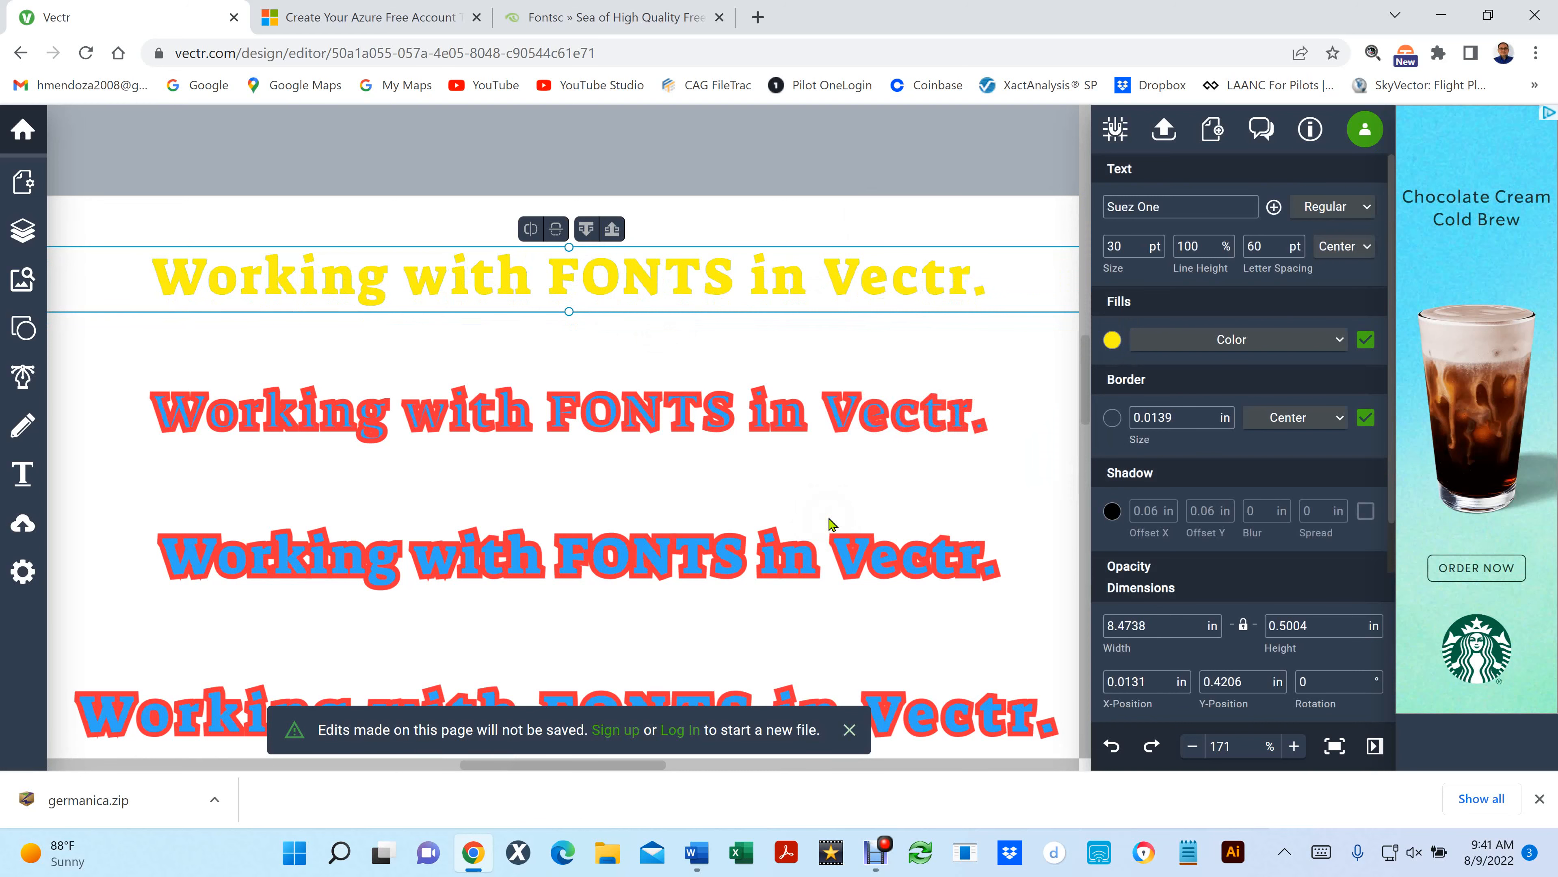
- Open the yellow copy's text for editing, leave the text editing, and delete the yellow copy
double_click(449, 292)
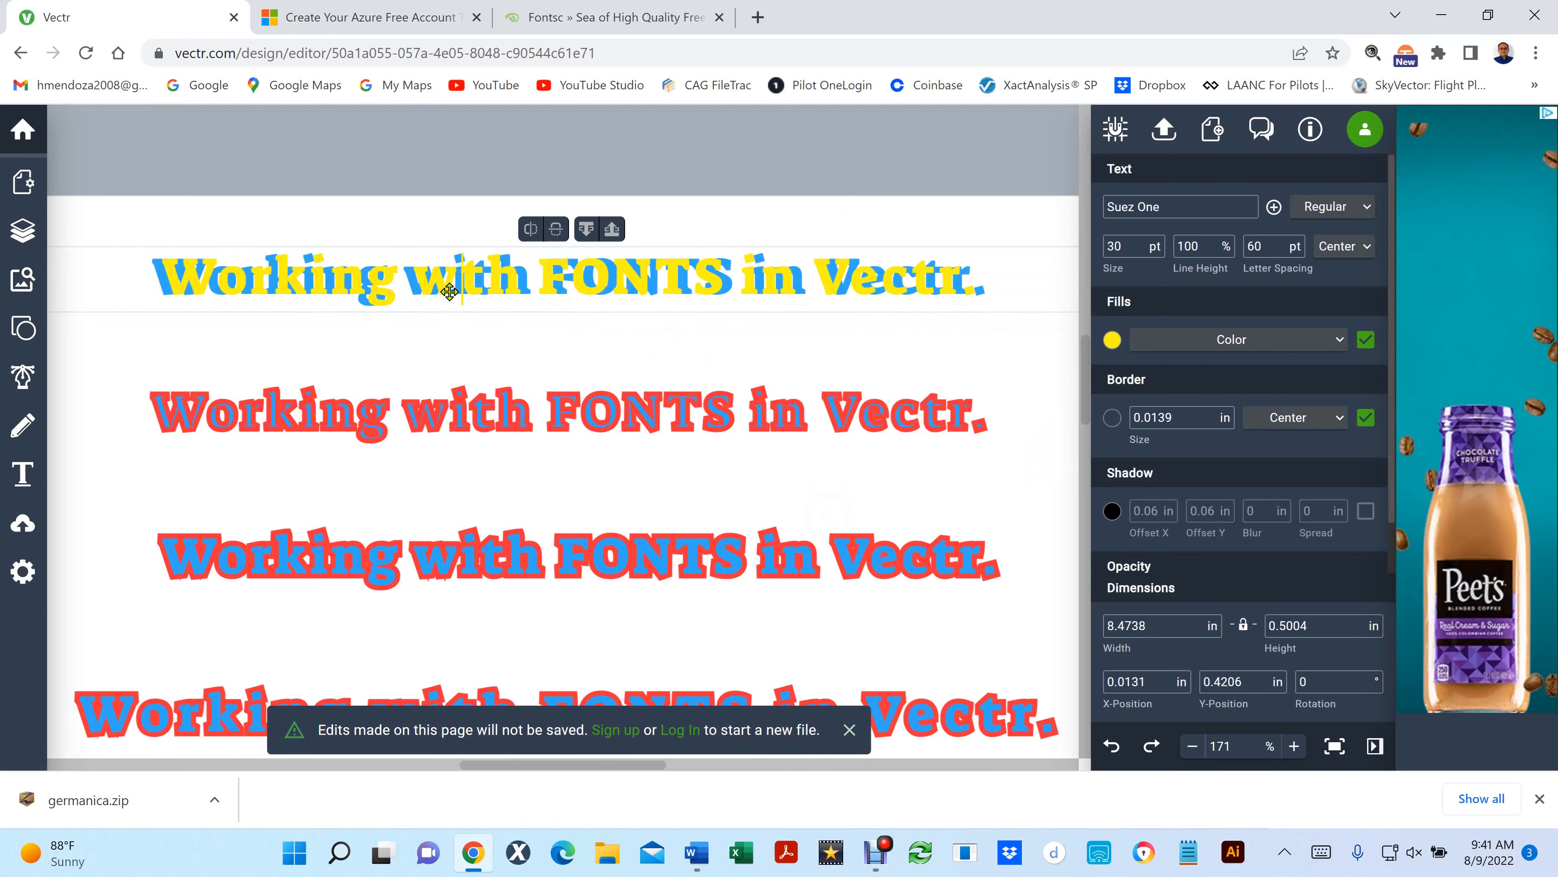
left_click(527, 304)
left_click(510, 276)
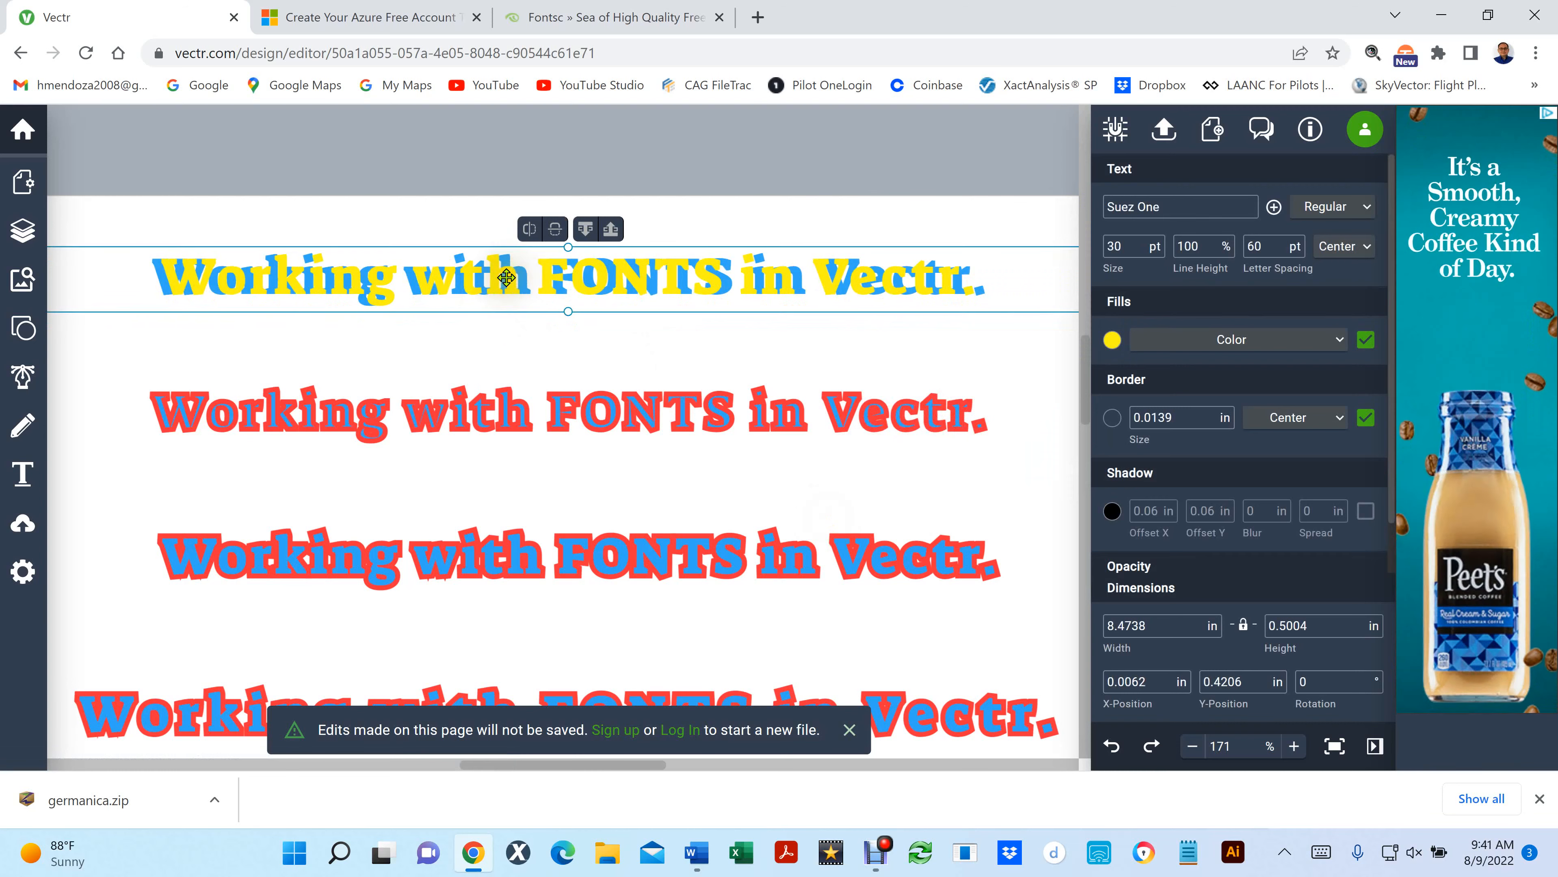
key("Delete")
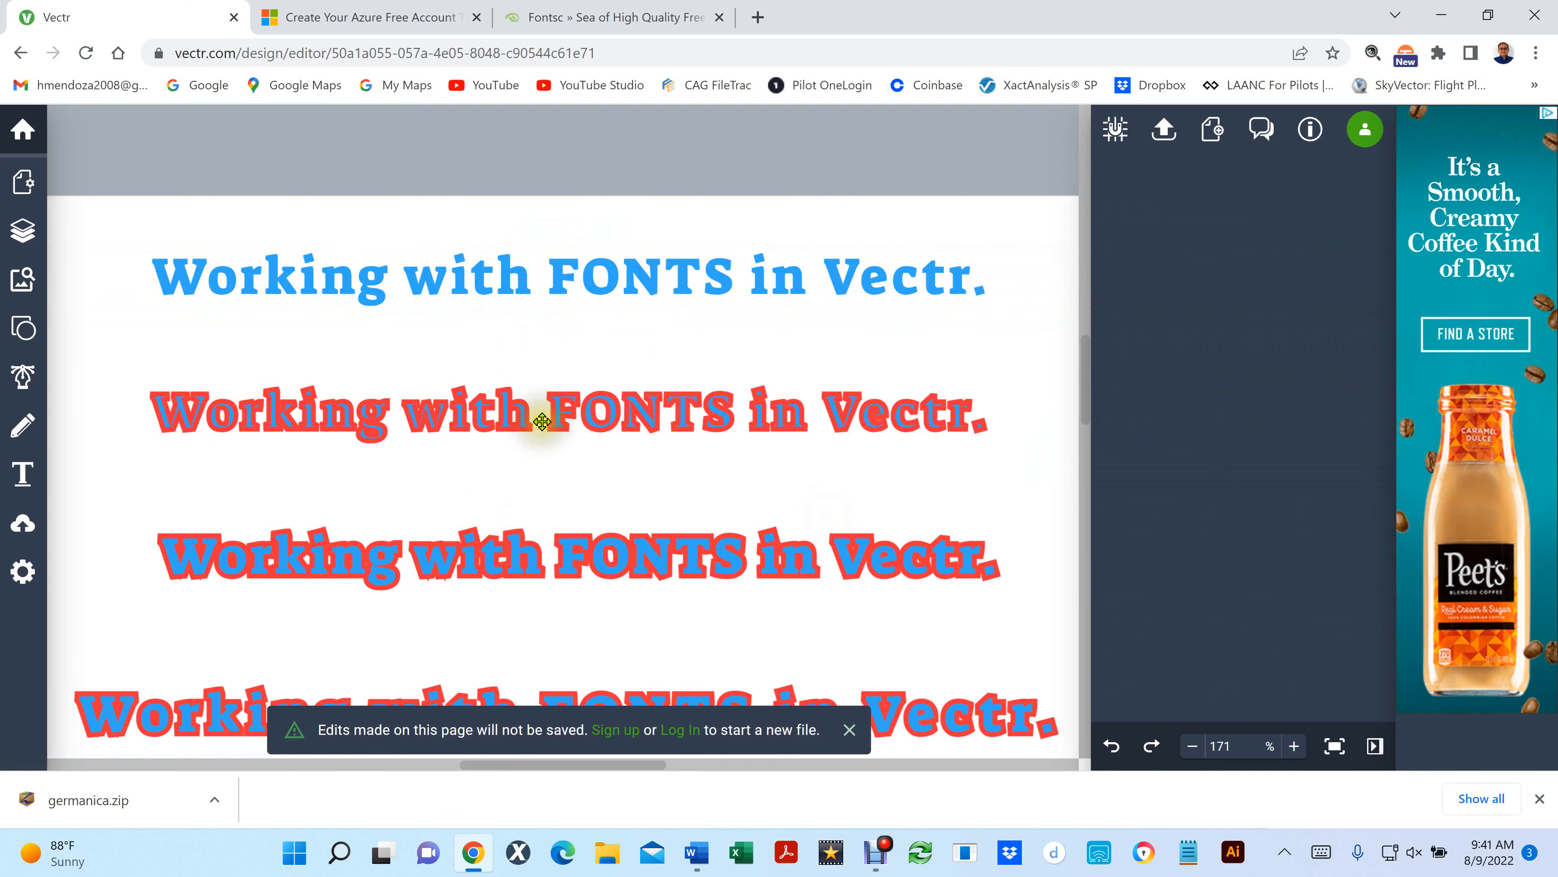
- Turn off the border of the third text line
scroll(542, 421, "down", 5)
scroll(542, 422, "up", 2)
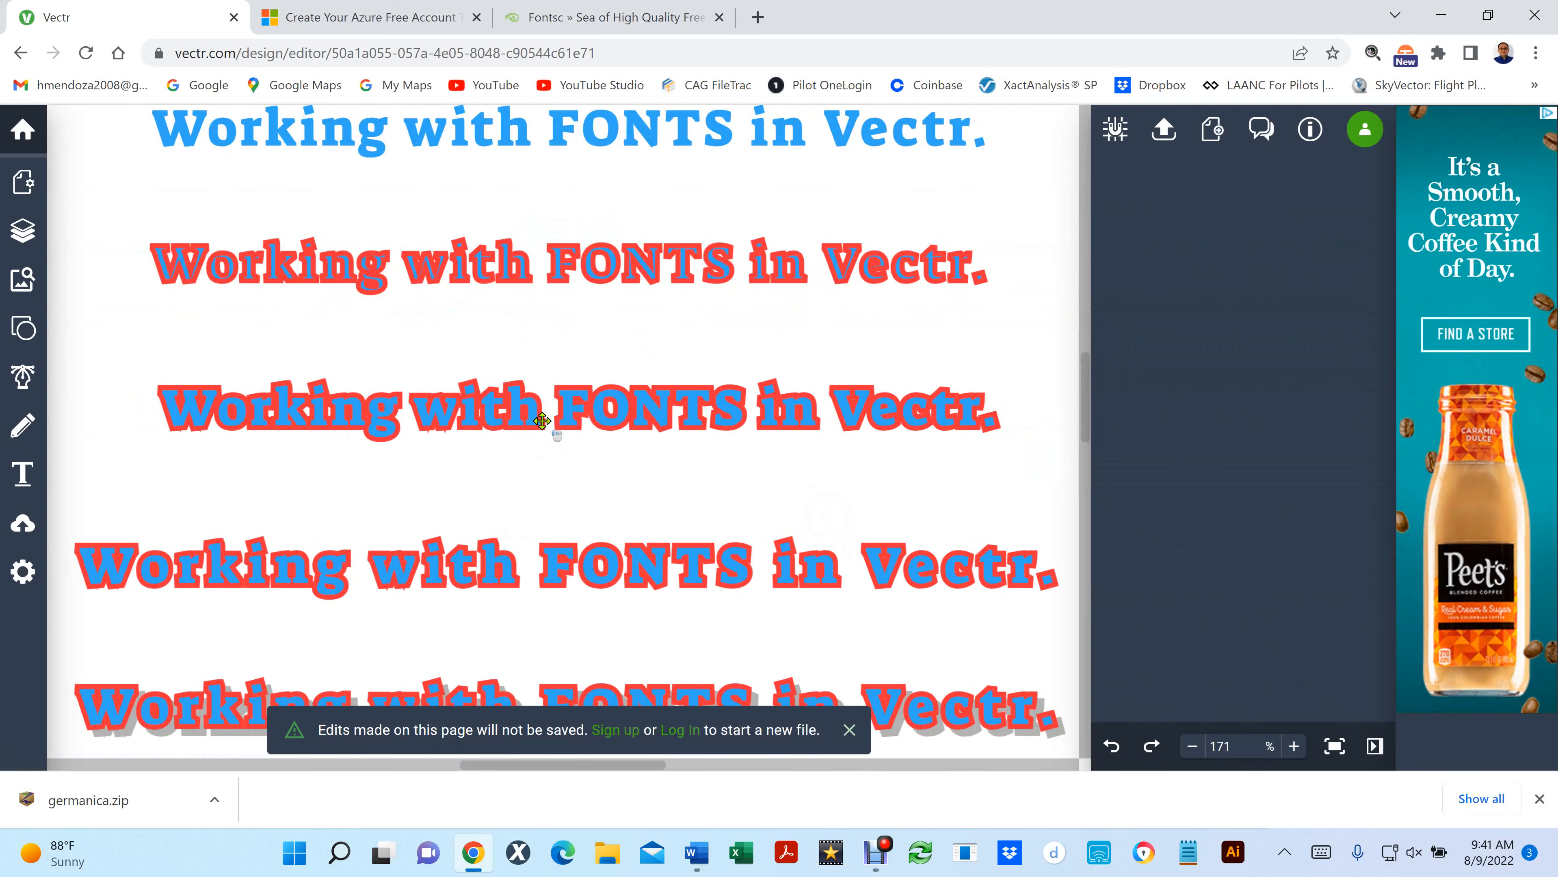
left_click(481, 420)
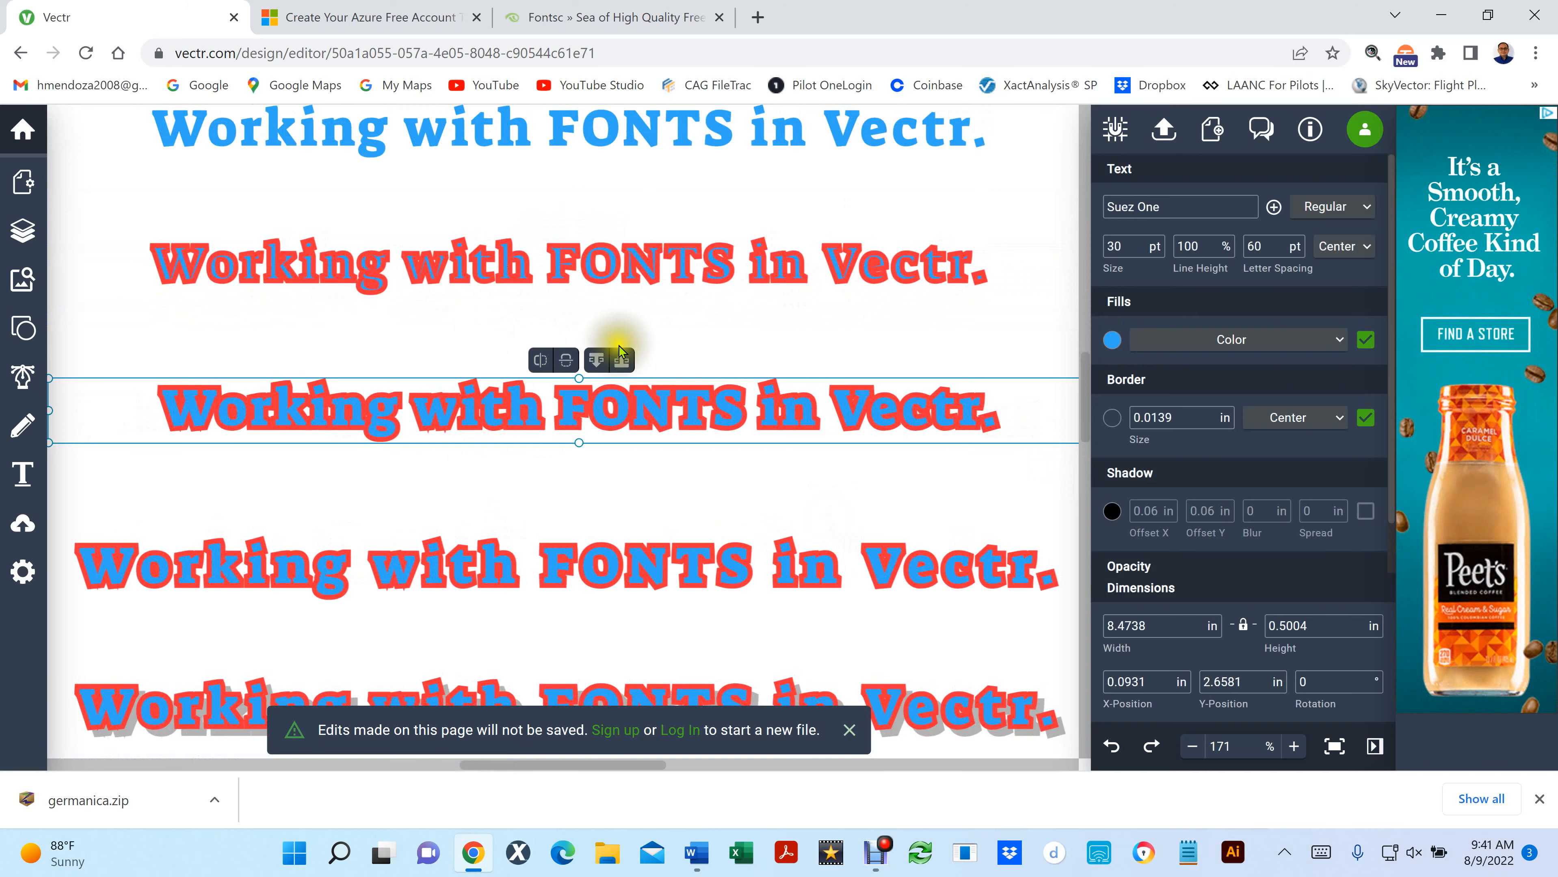
left_click(1365, 418)
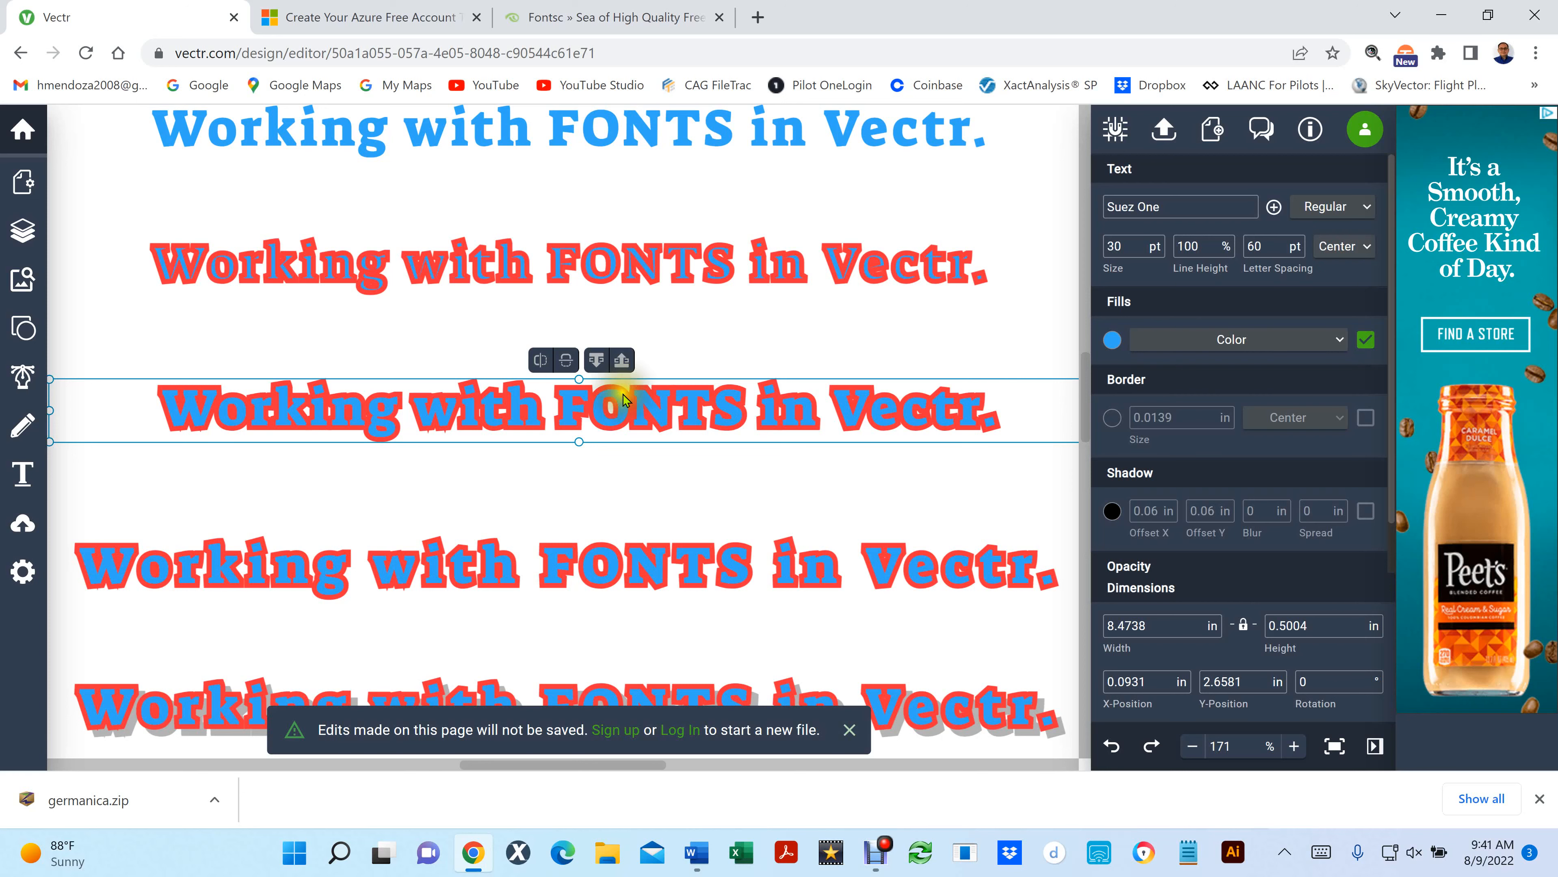
- List the document's layers, select the borderless blue copy of the third text line, and hide its layer
left_click(31, 235)
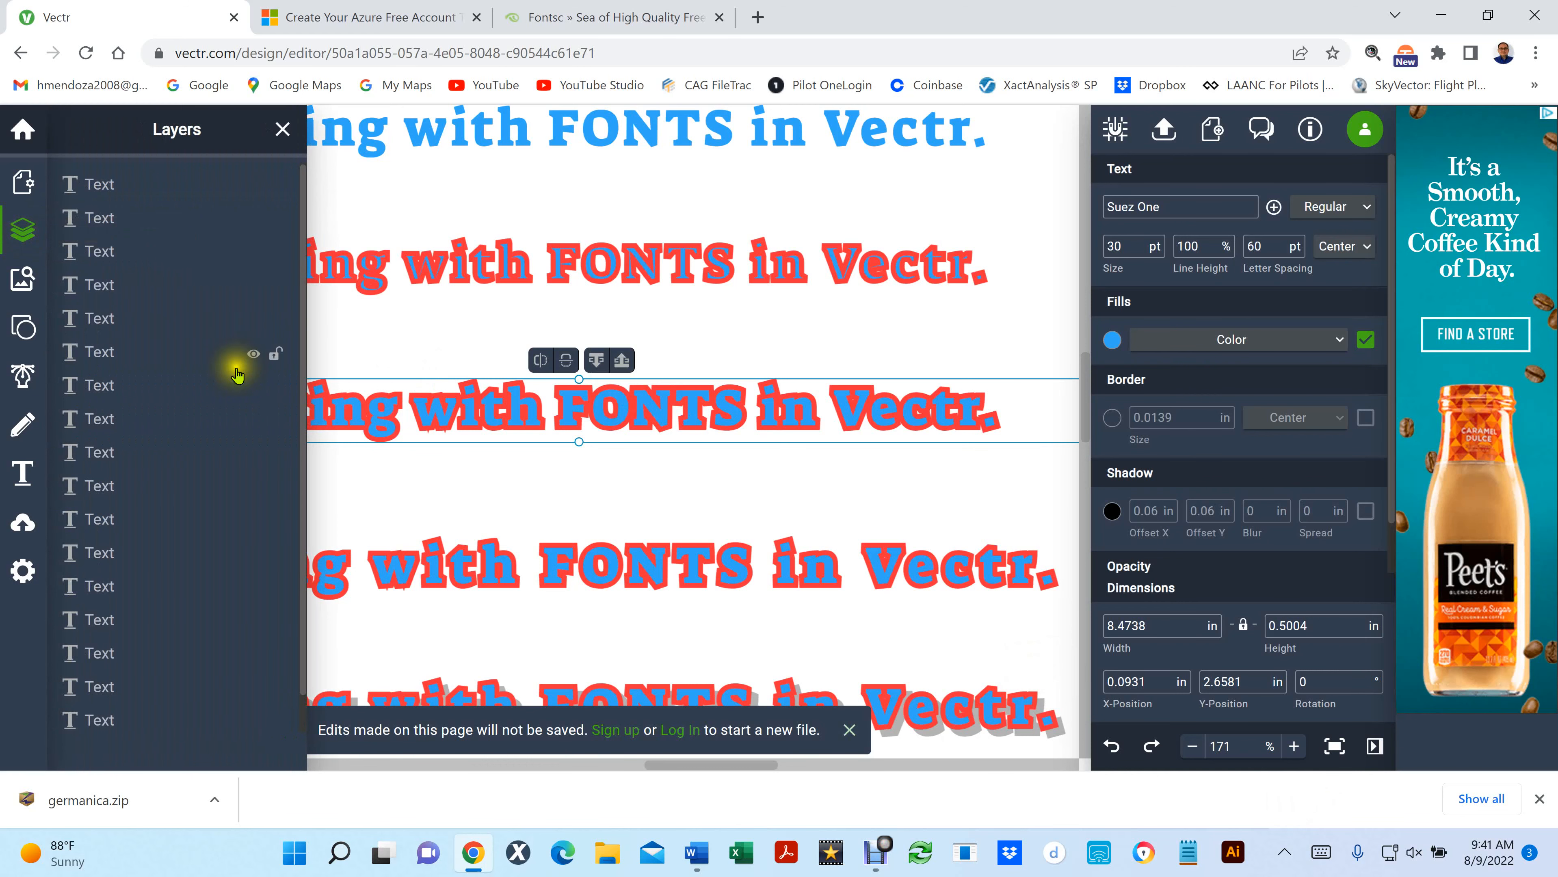
scroll(236, 362, "down", 1)
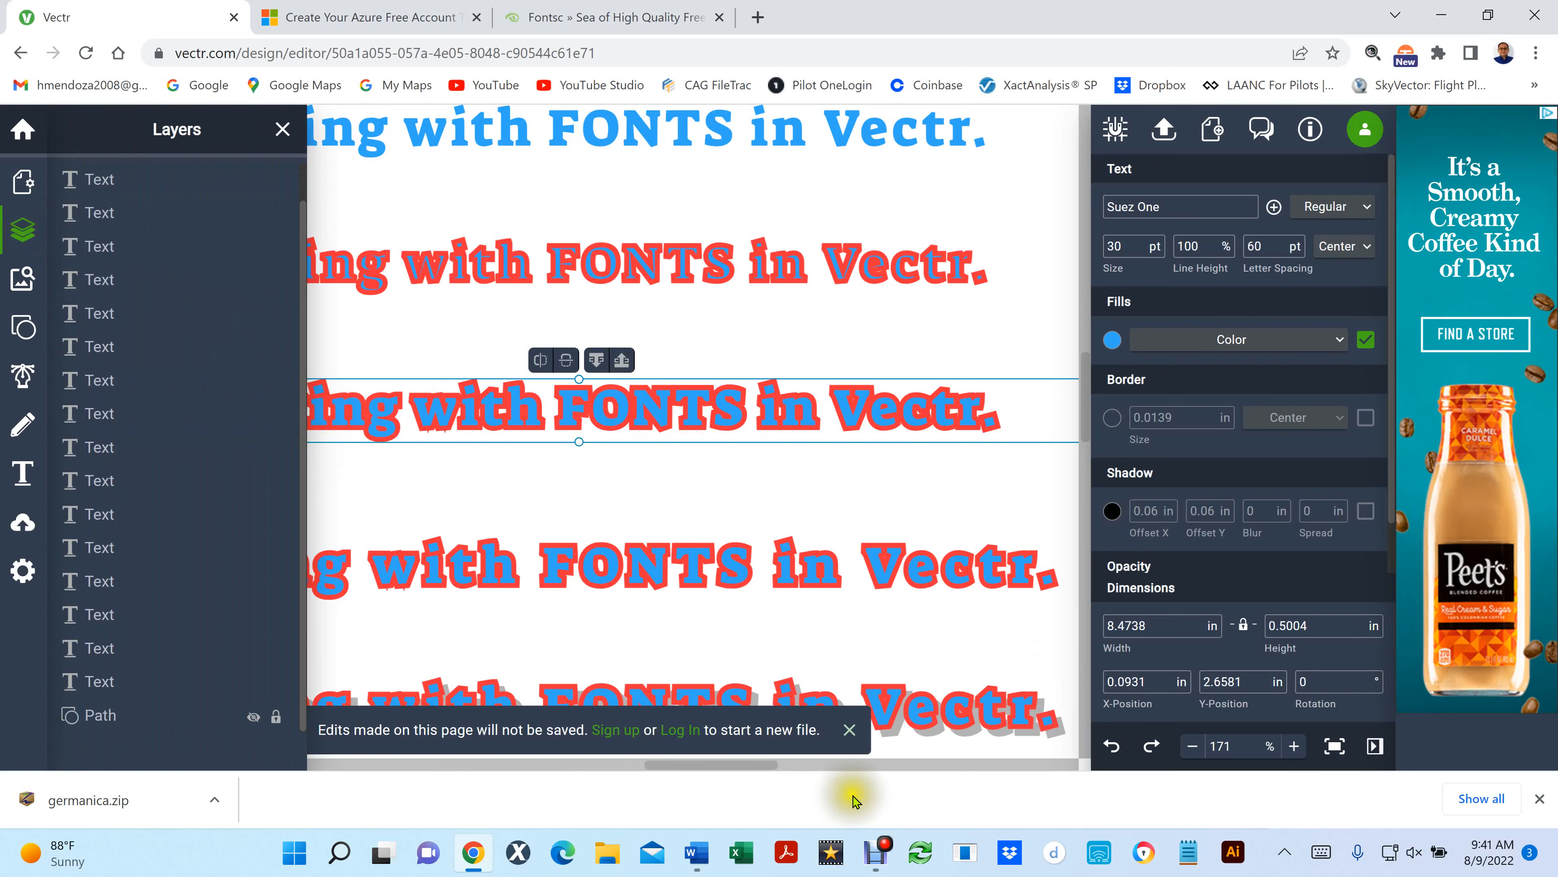
left_click(938, 513)
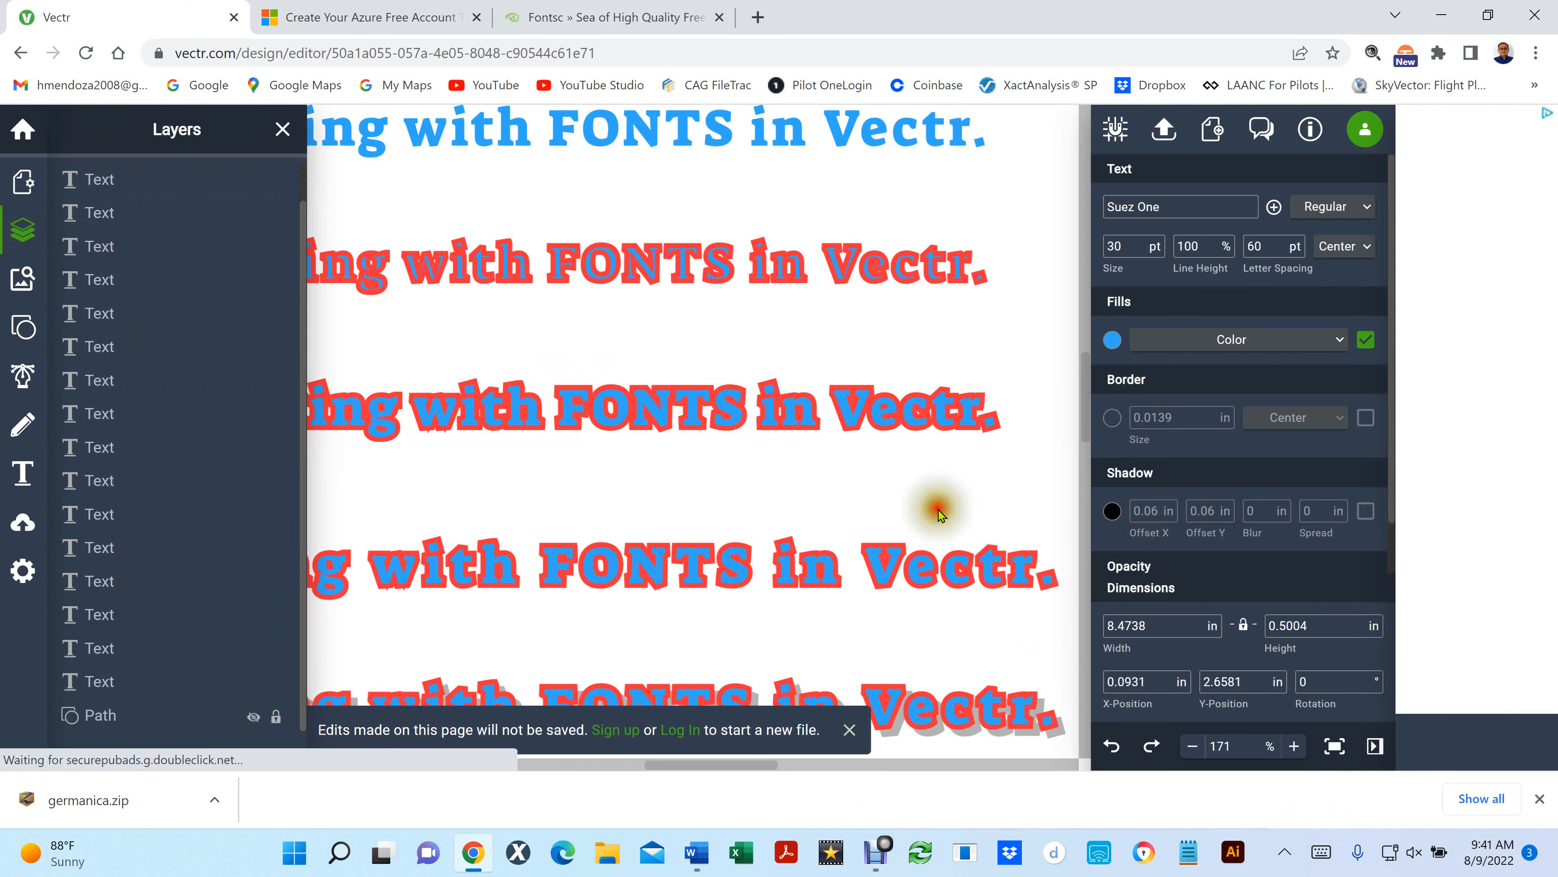
left_click(800, 417)
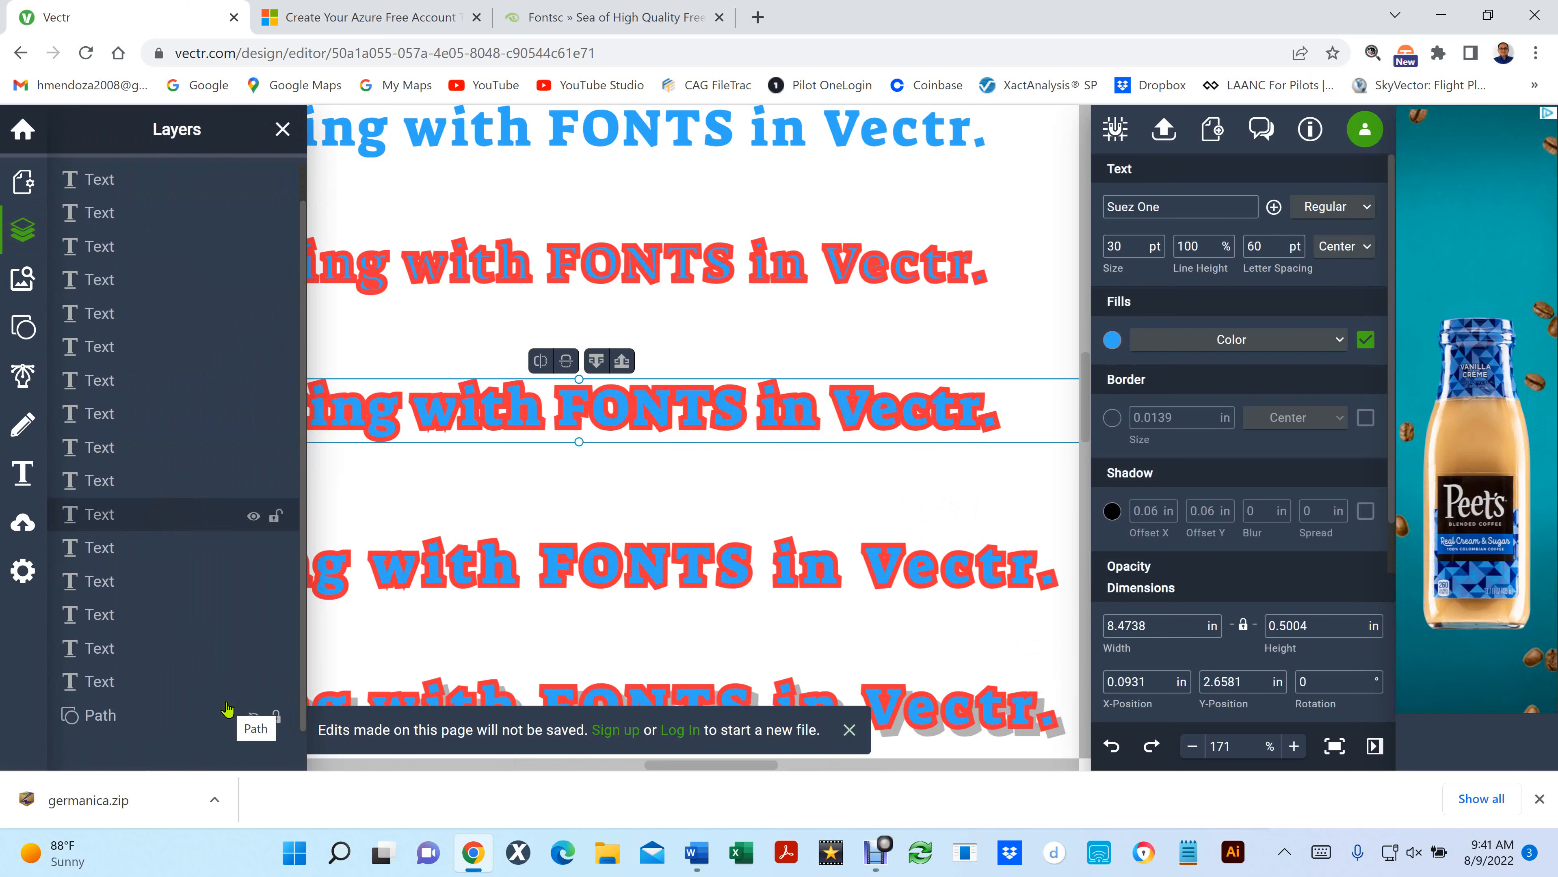
left_click(251, 516)
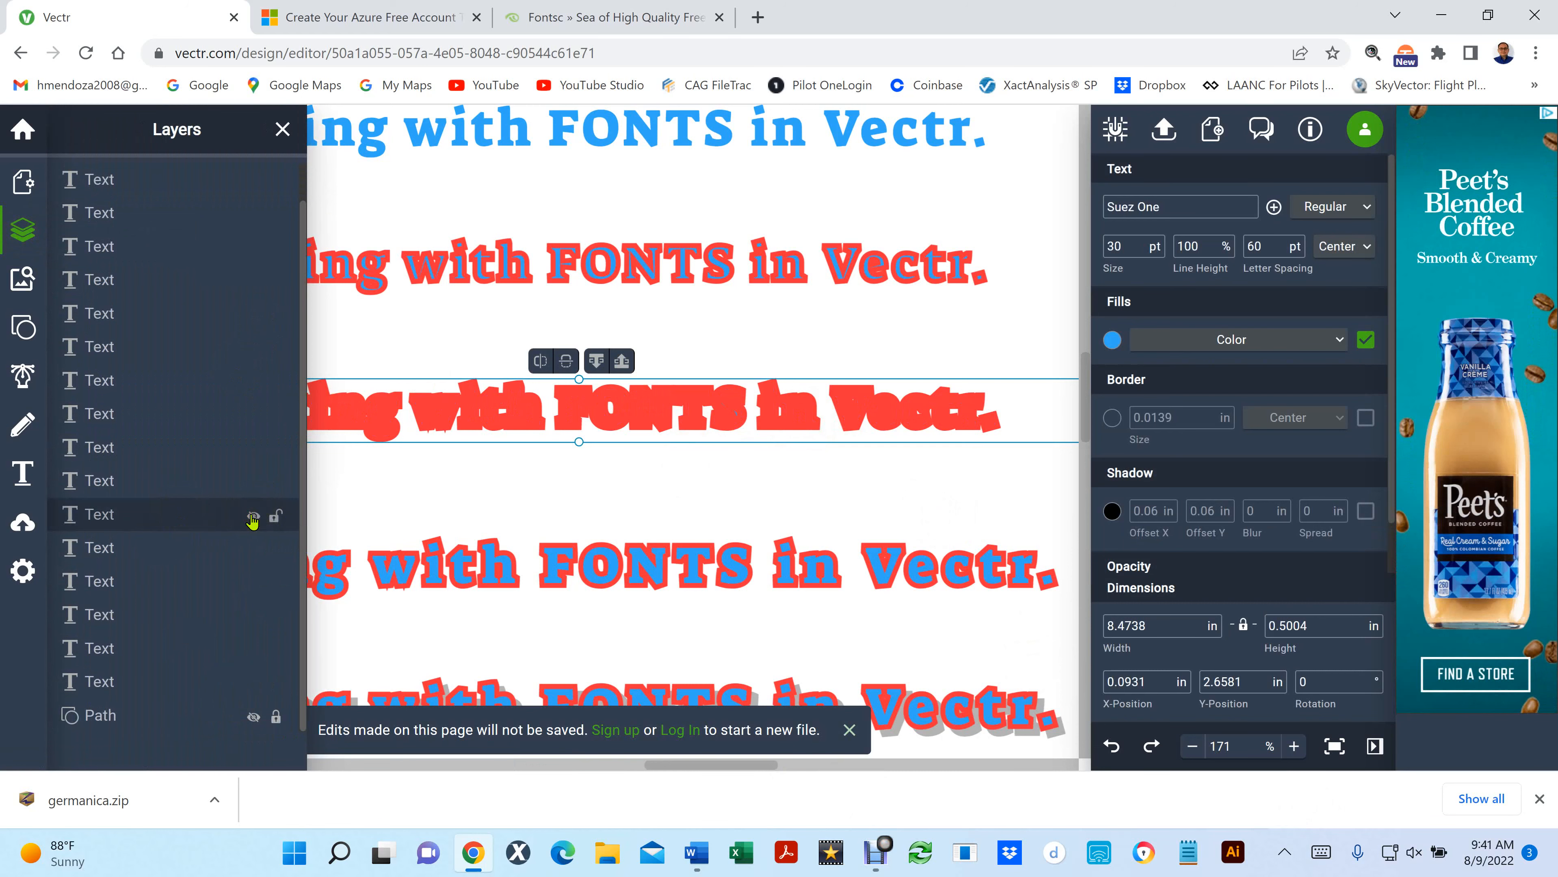
- Select the red-bordered copy of the third line and move its layer up to directly below the hidden blue copy's layer
left_click(416, 505)
left_click(417, 401)
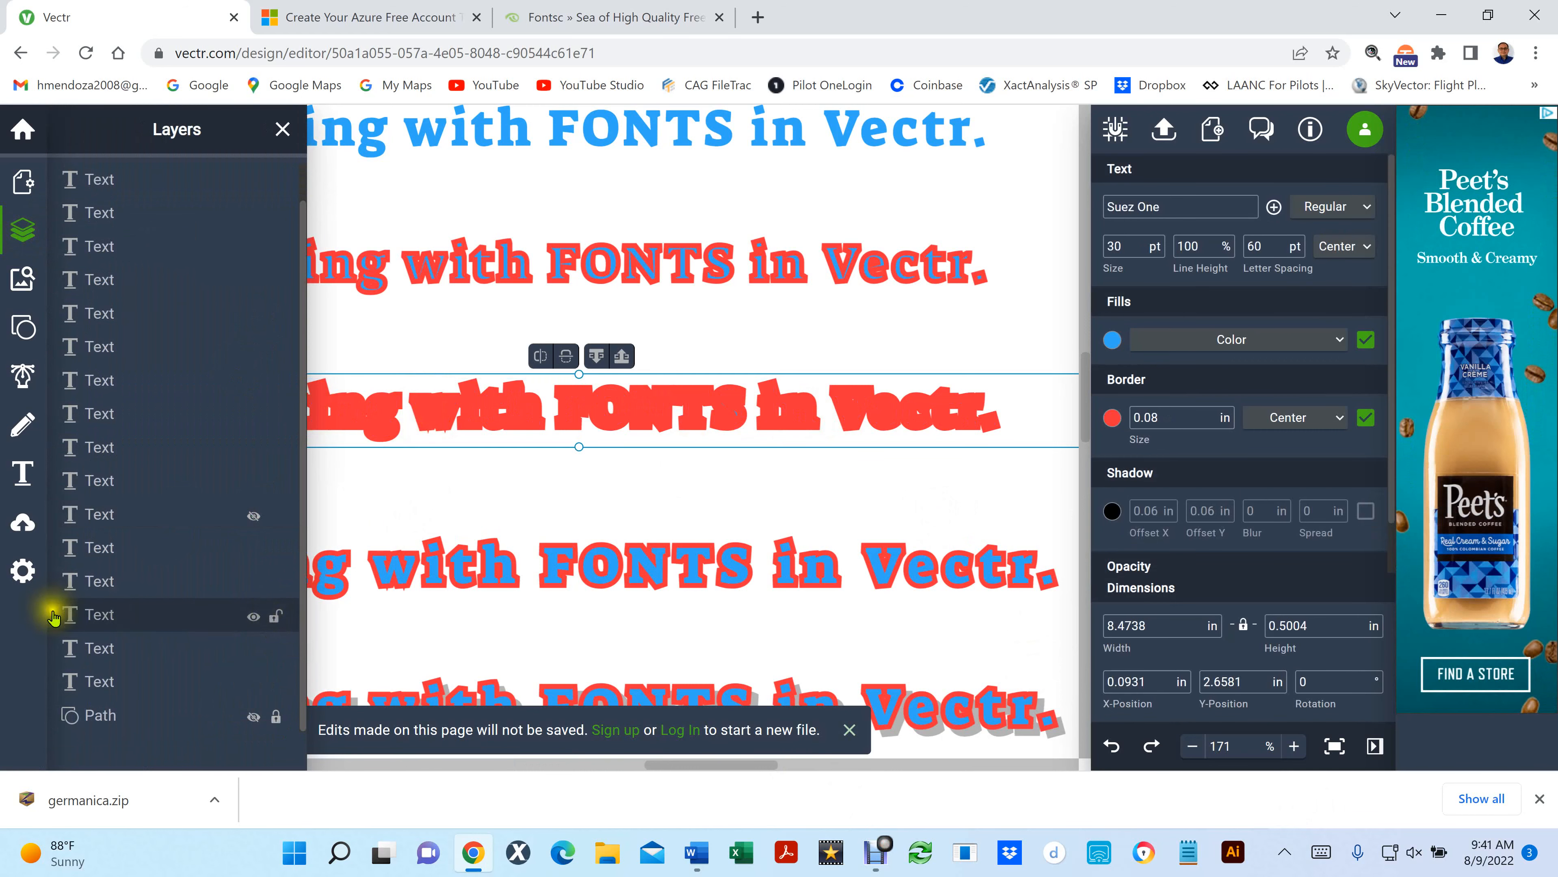
left_click_drag(66, 617, 72, 543)
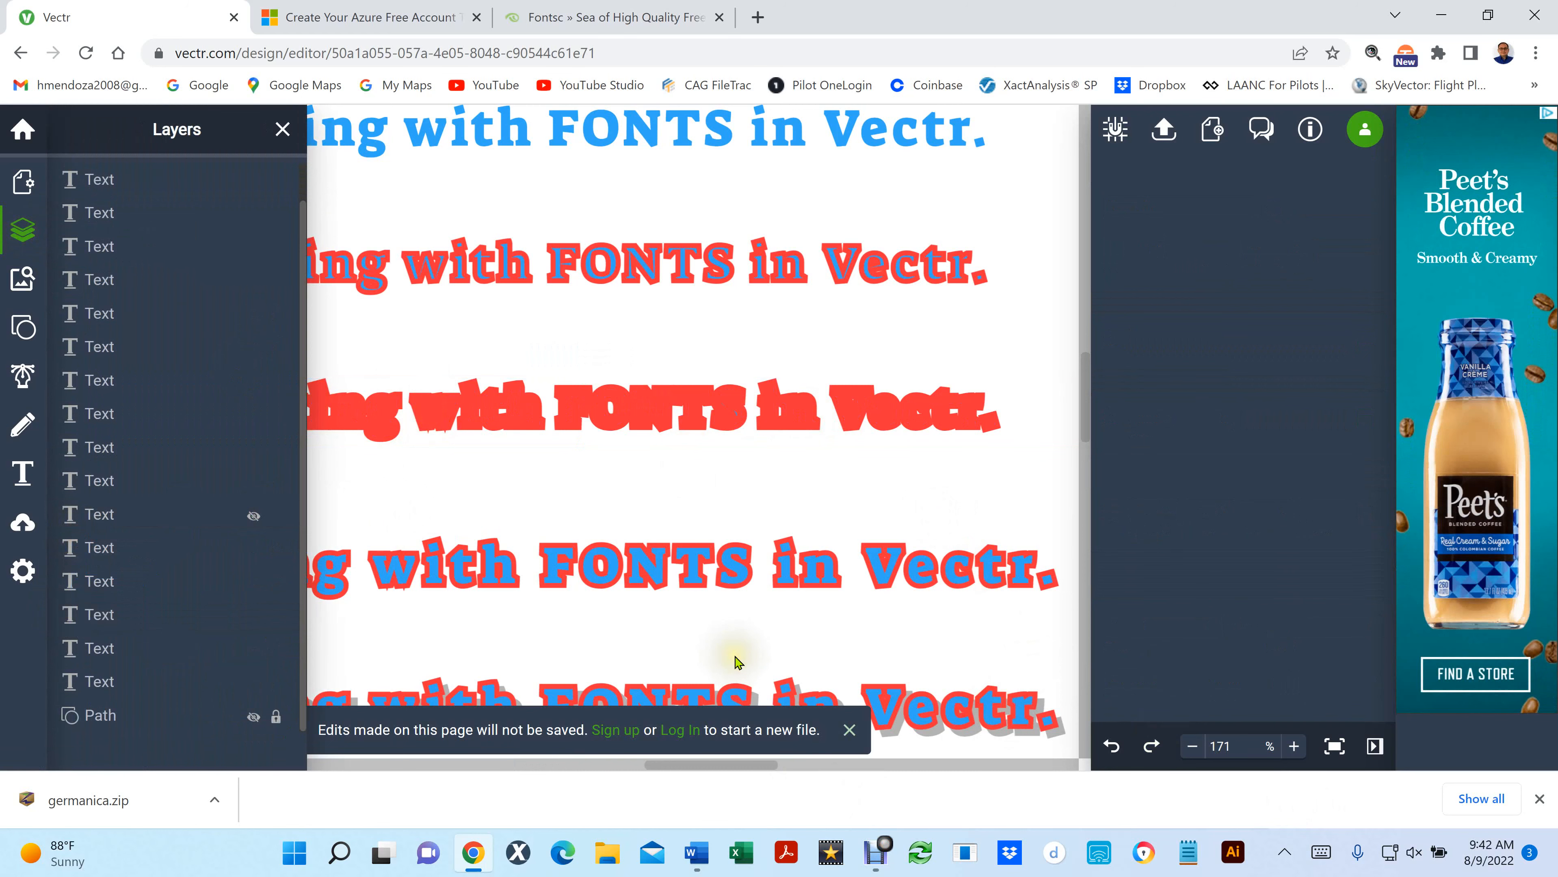
- Deselect the red-bordered copy and bring the hidden blue copy and the yellow background back into view
left_click(601, 400)
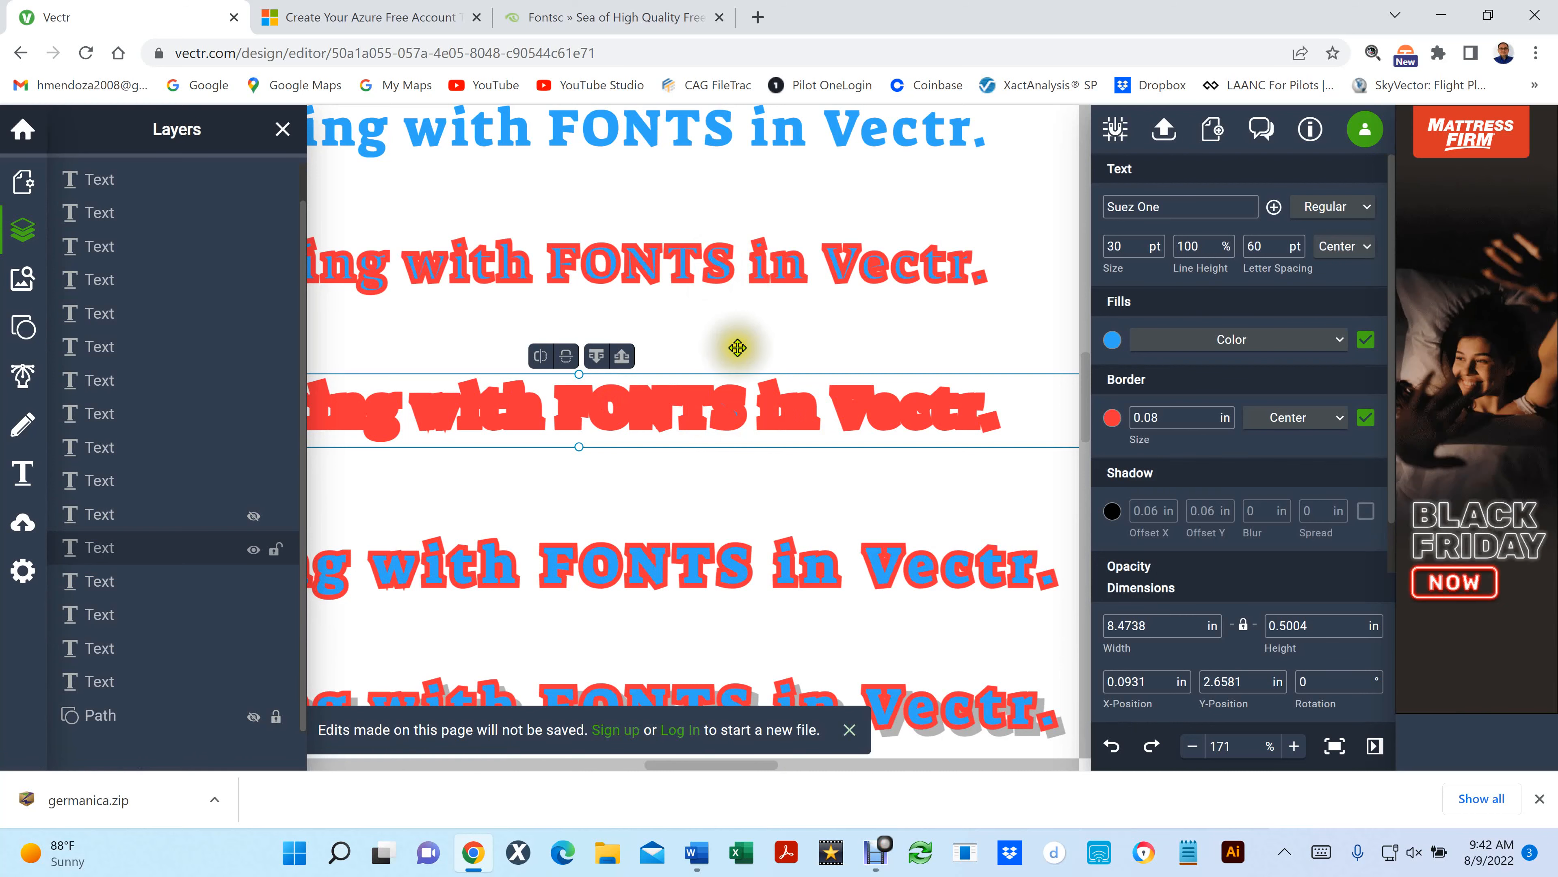
left_click(700, 344)
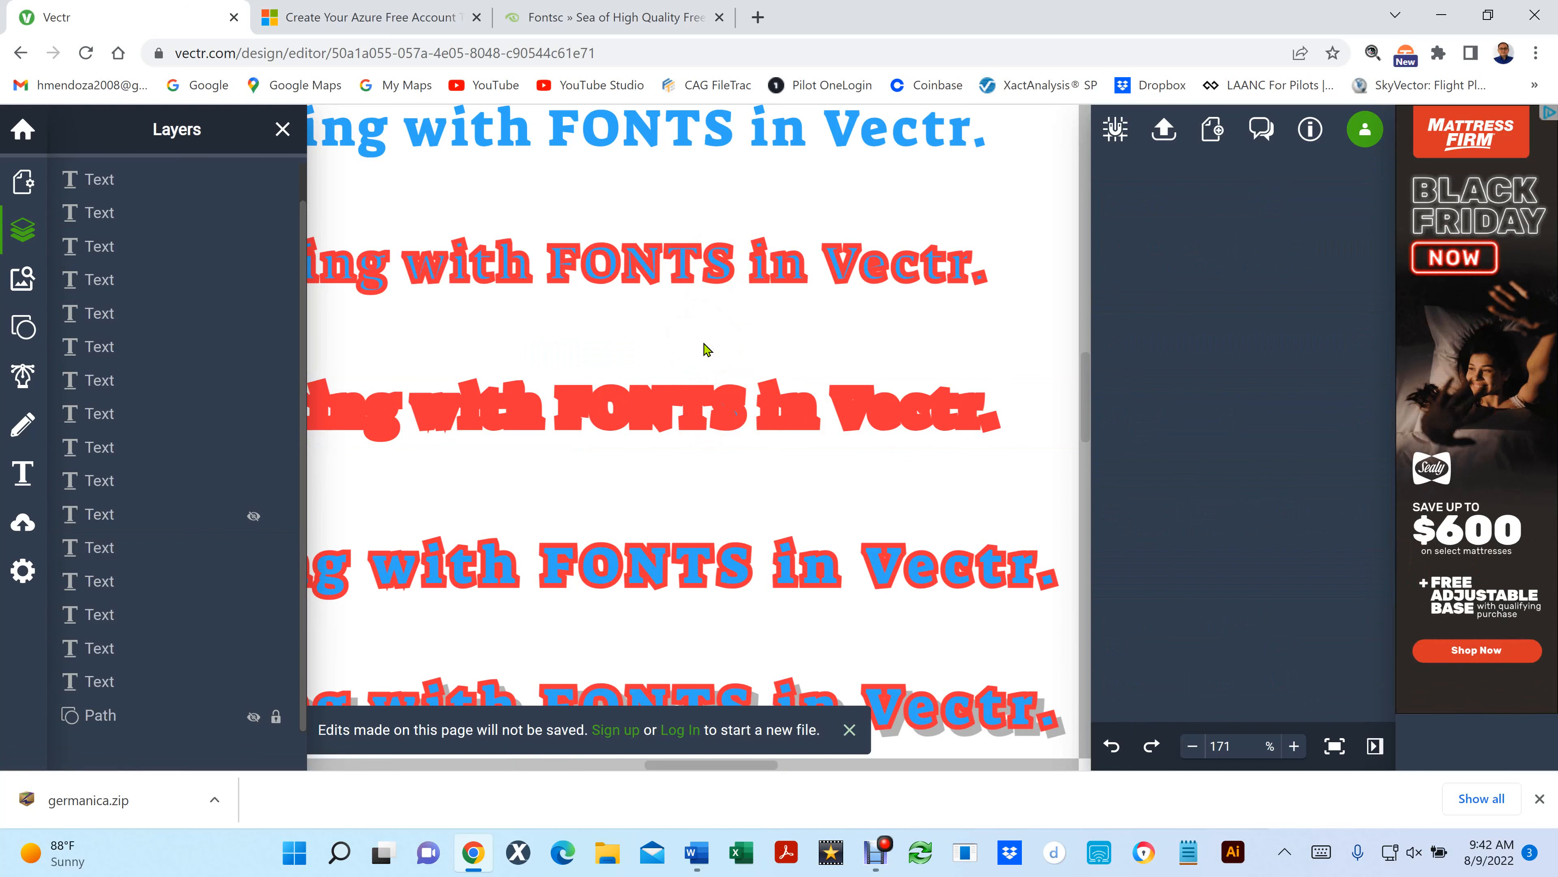
key("ctrl+z")
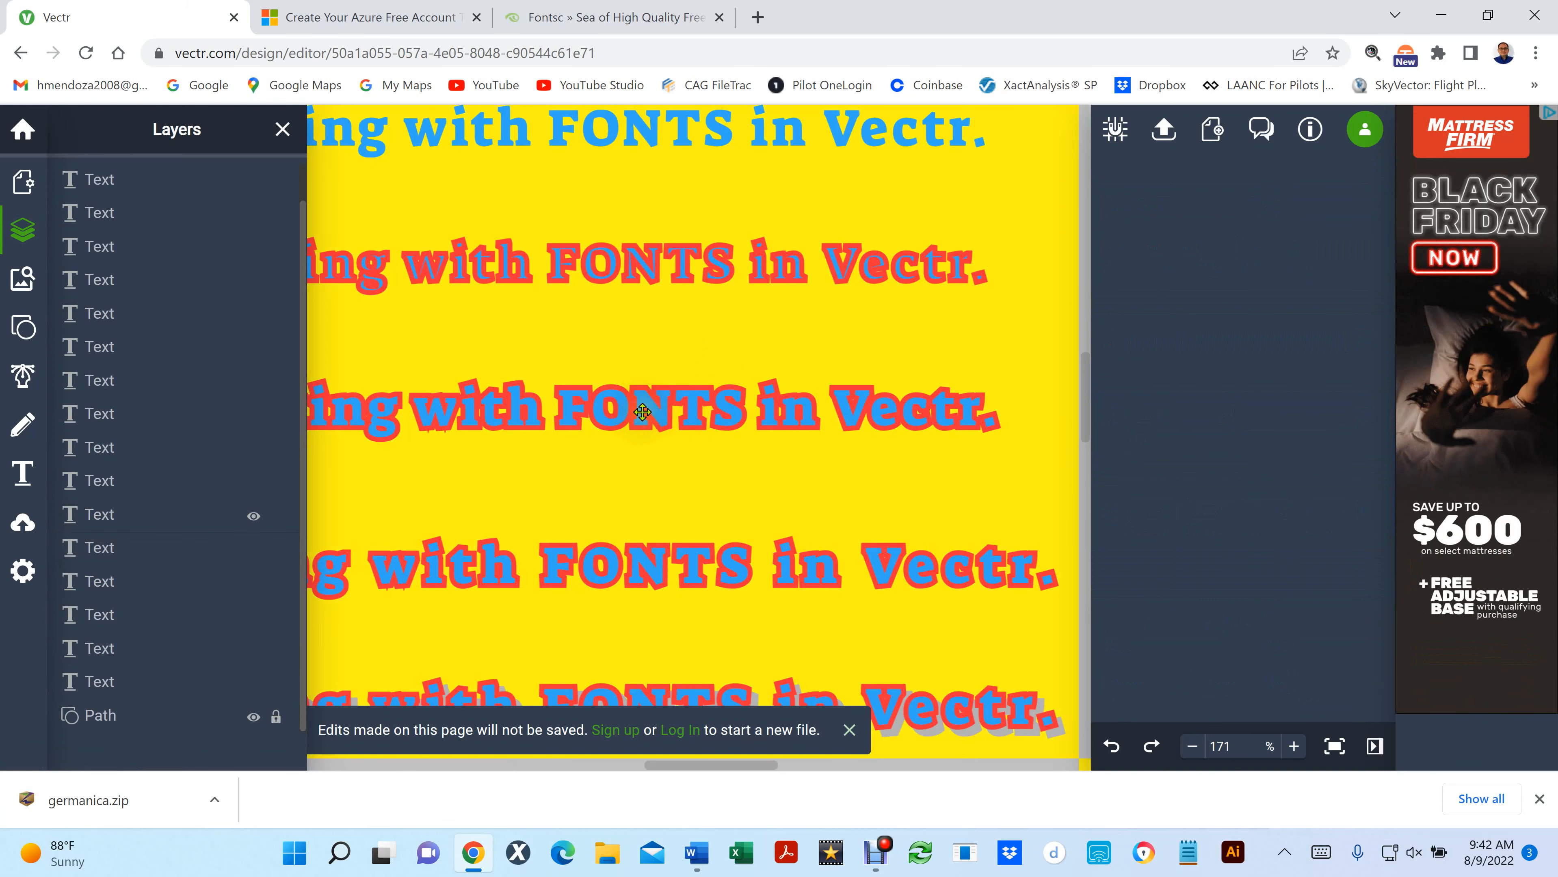
- Move the third line's blue copy off its red outline and undo the move
left_click_drag(642, 412, 685, 446)
key("ctrl+z")
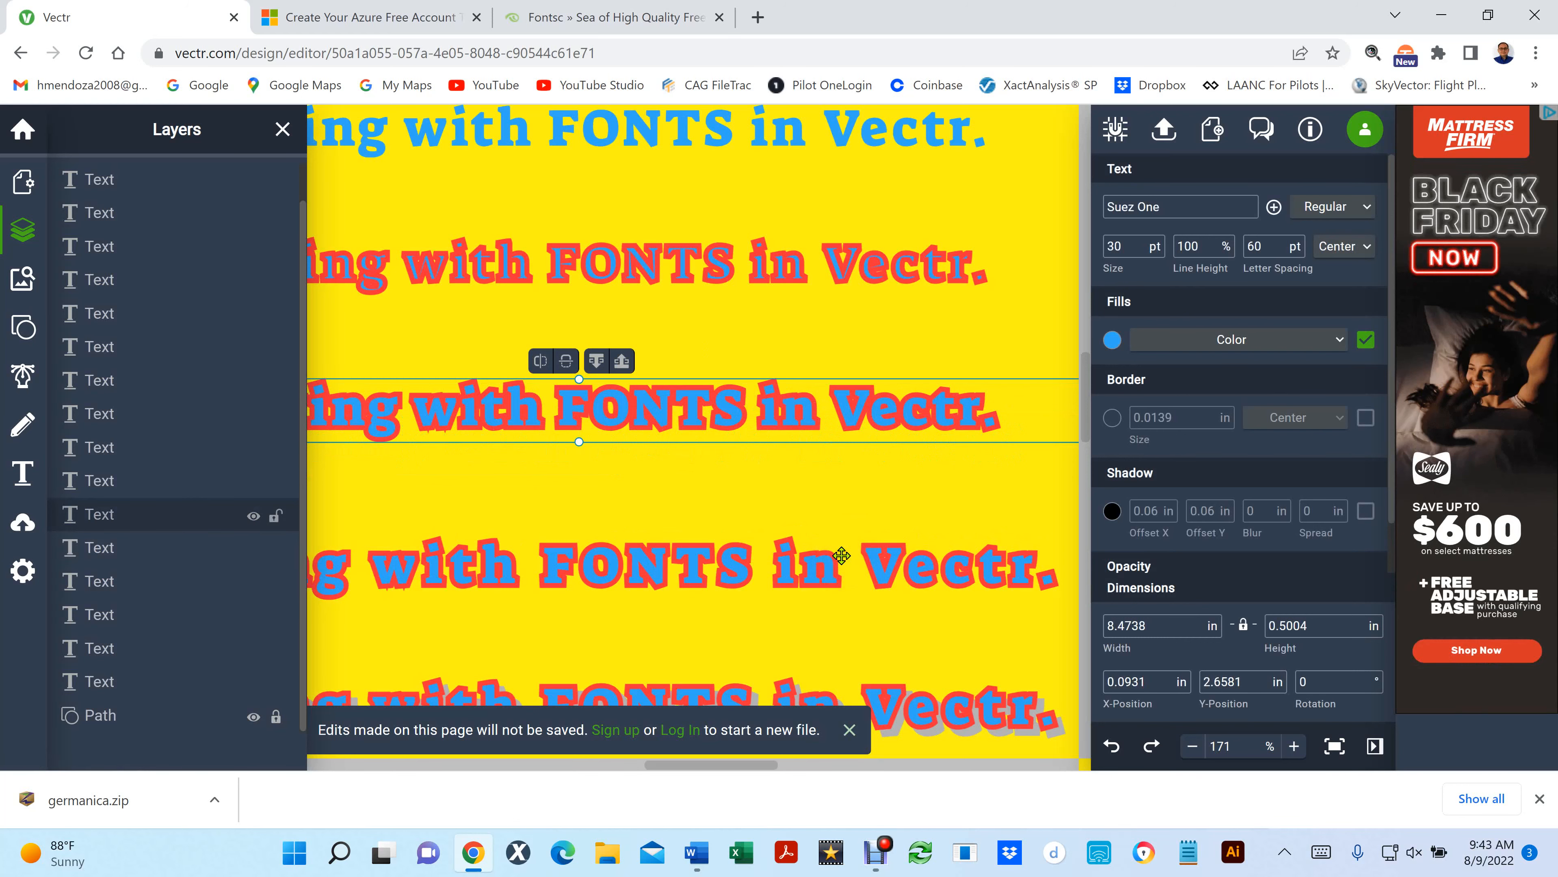
- Examine all the text lines on the yellow page, from an overview to close-ups, comparing their outlines, shadows and gradient fills
key("ctrl+0")
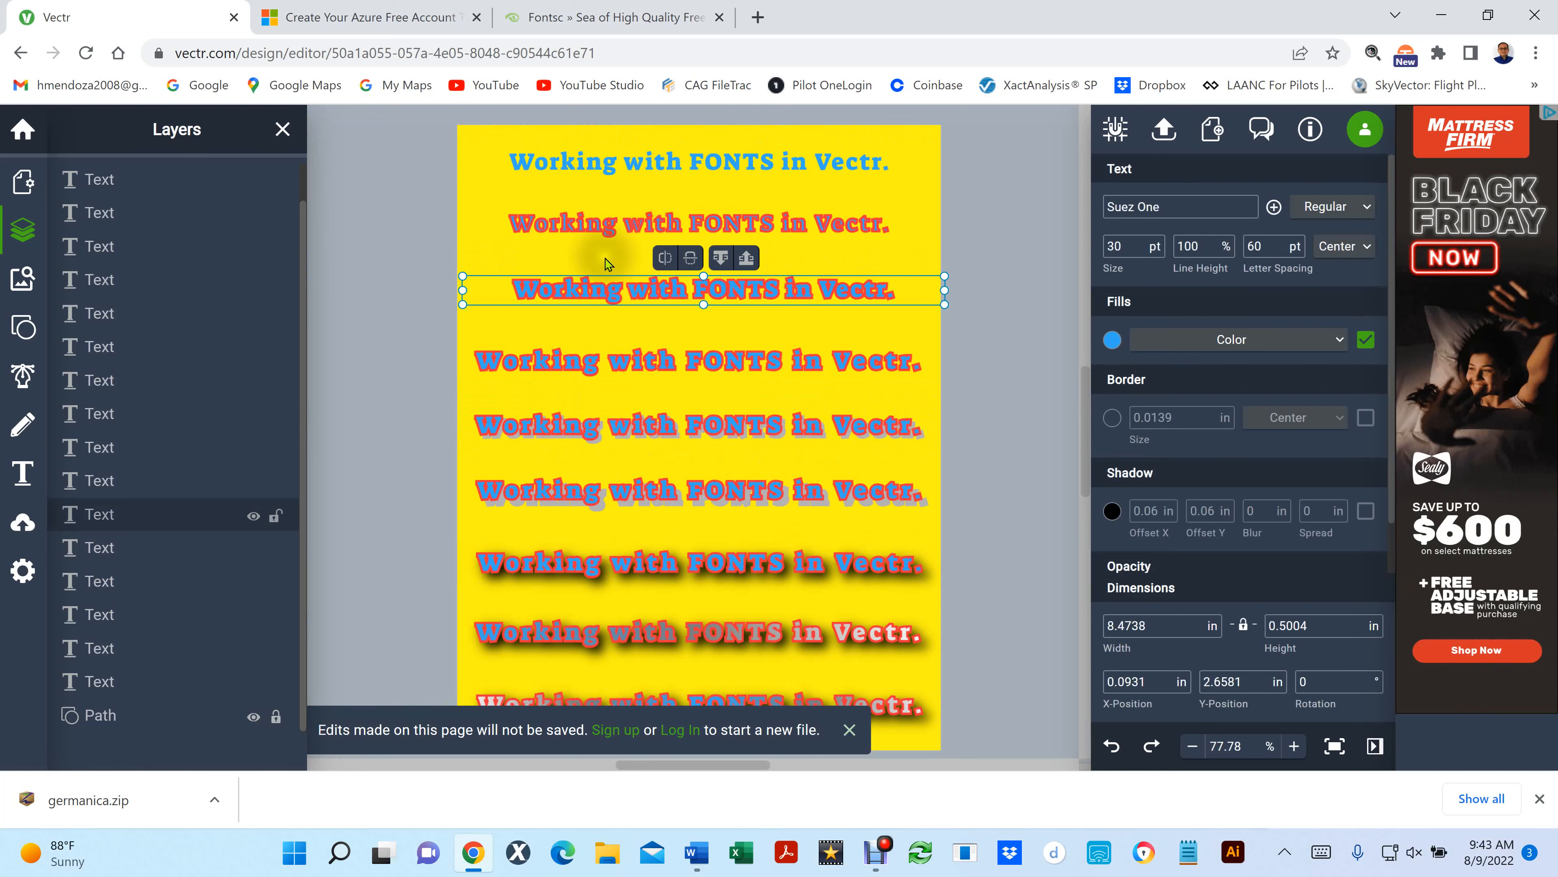
scroll(608, 260, "up", 3)
scroll(608, 265, "up", 1)
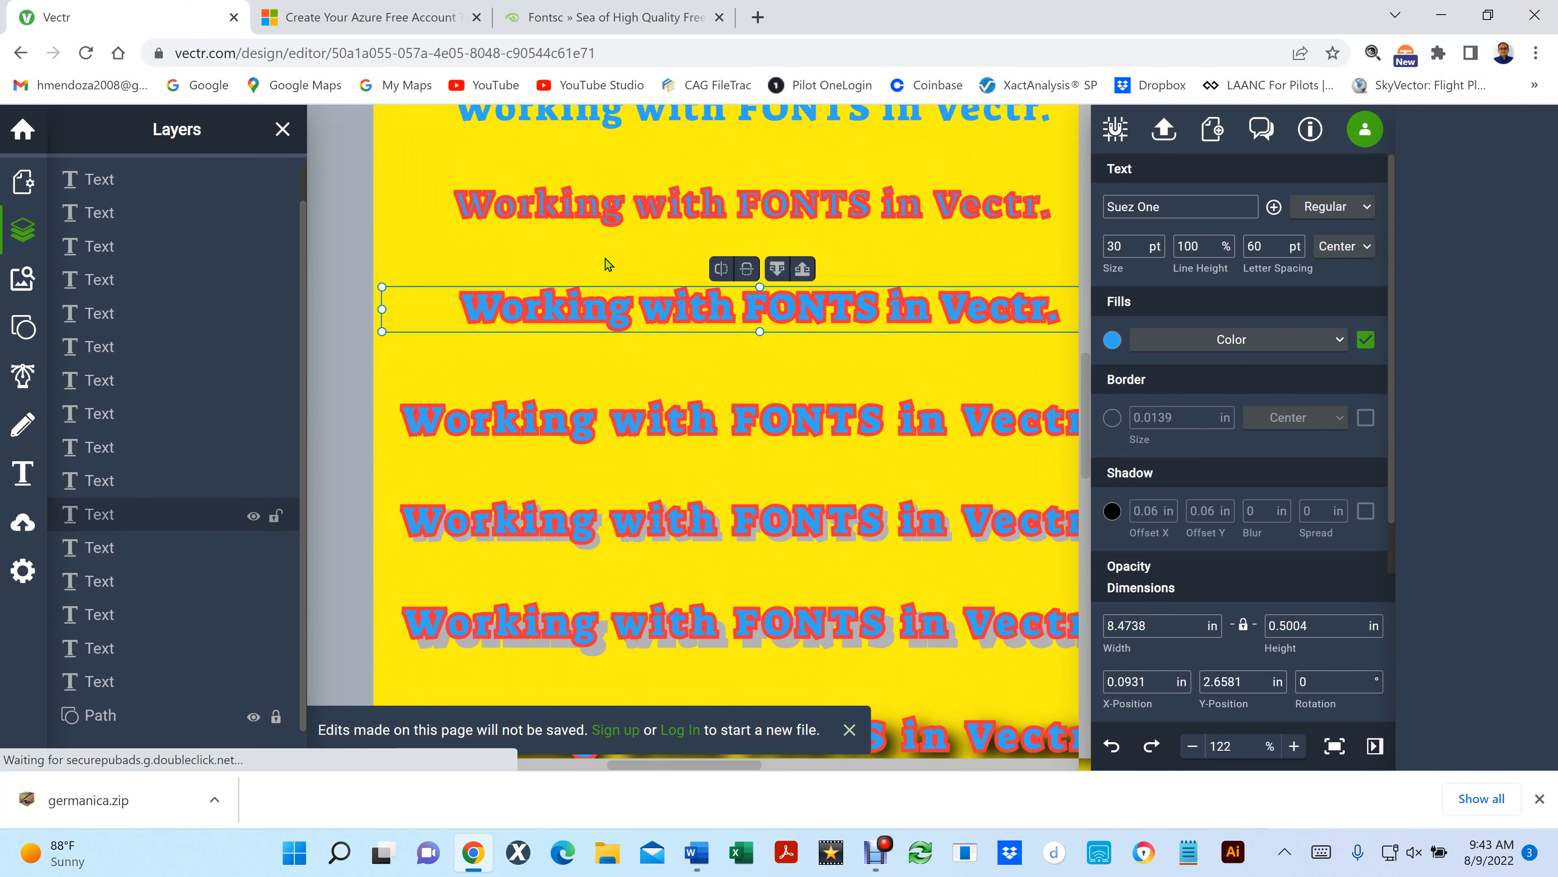
scroll(607, 265, "down", 2)
scroll(608, 265, "right", 1)
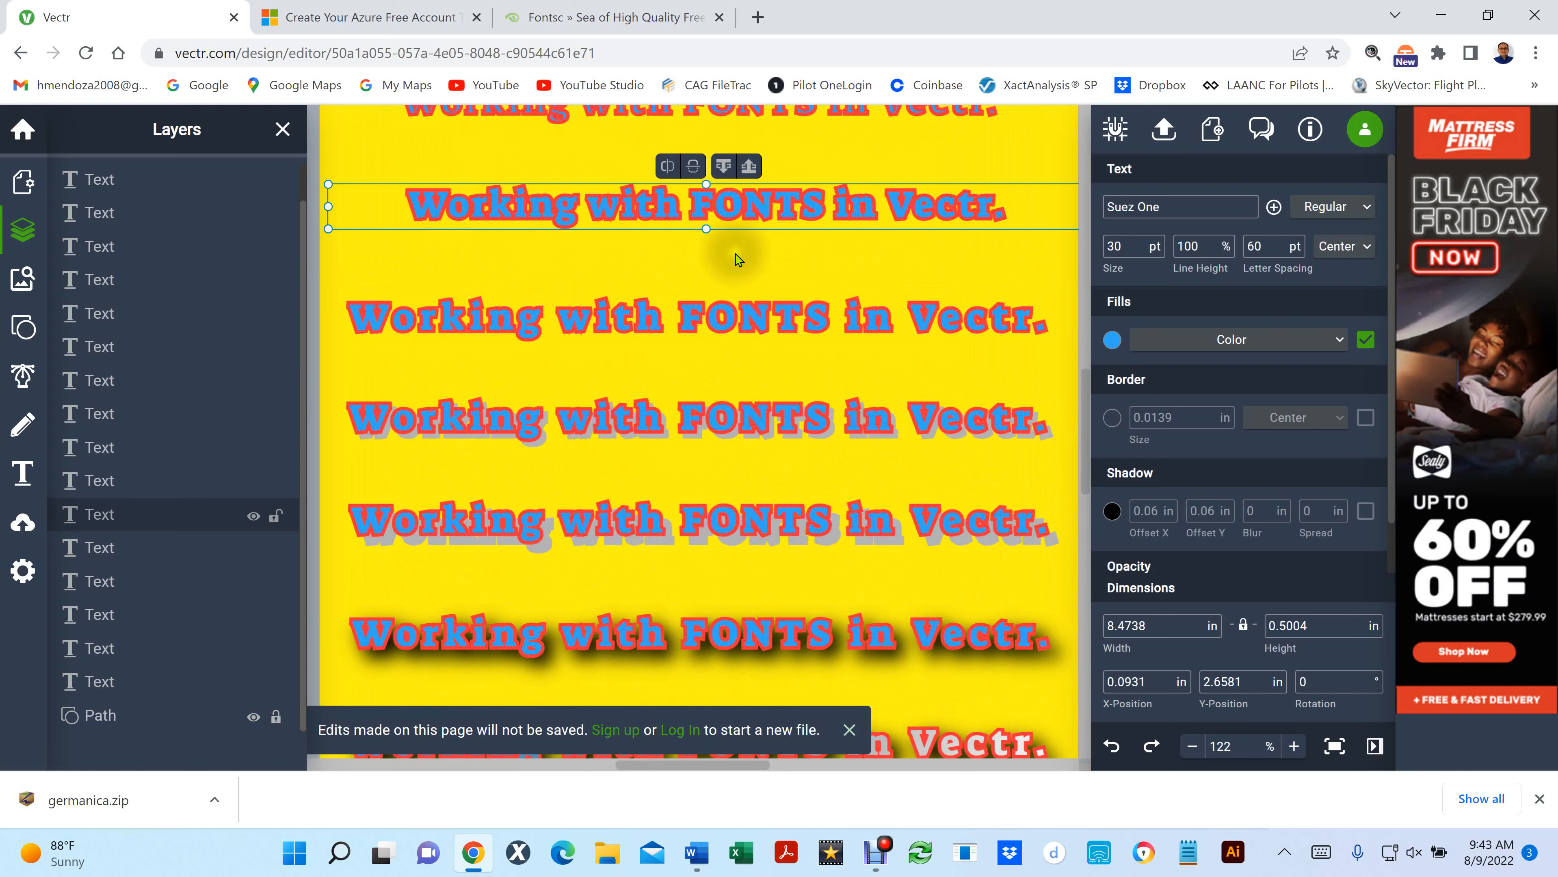
scroll(821, 254, "up", 10)
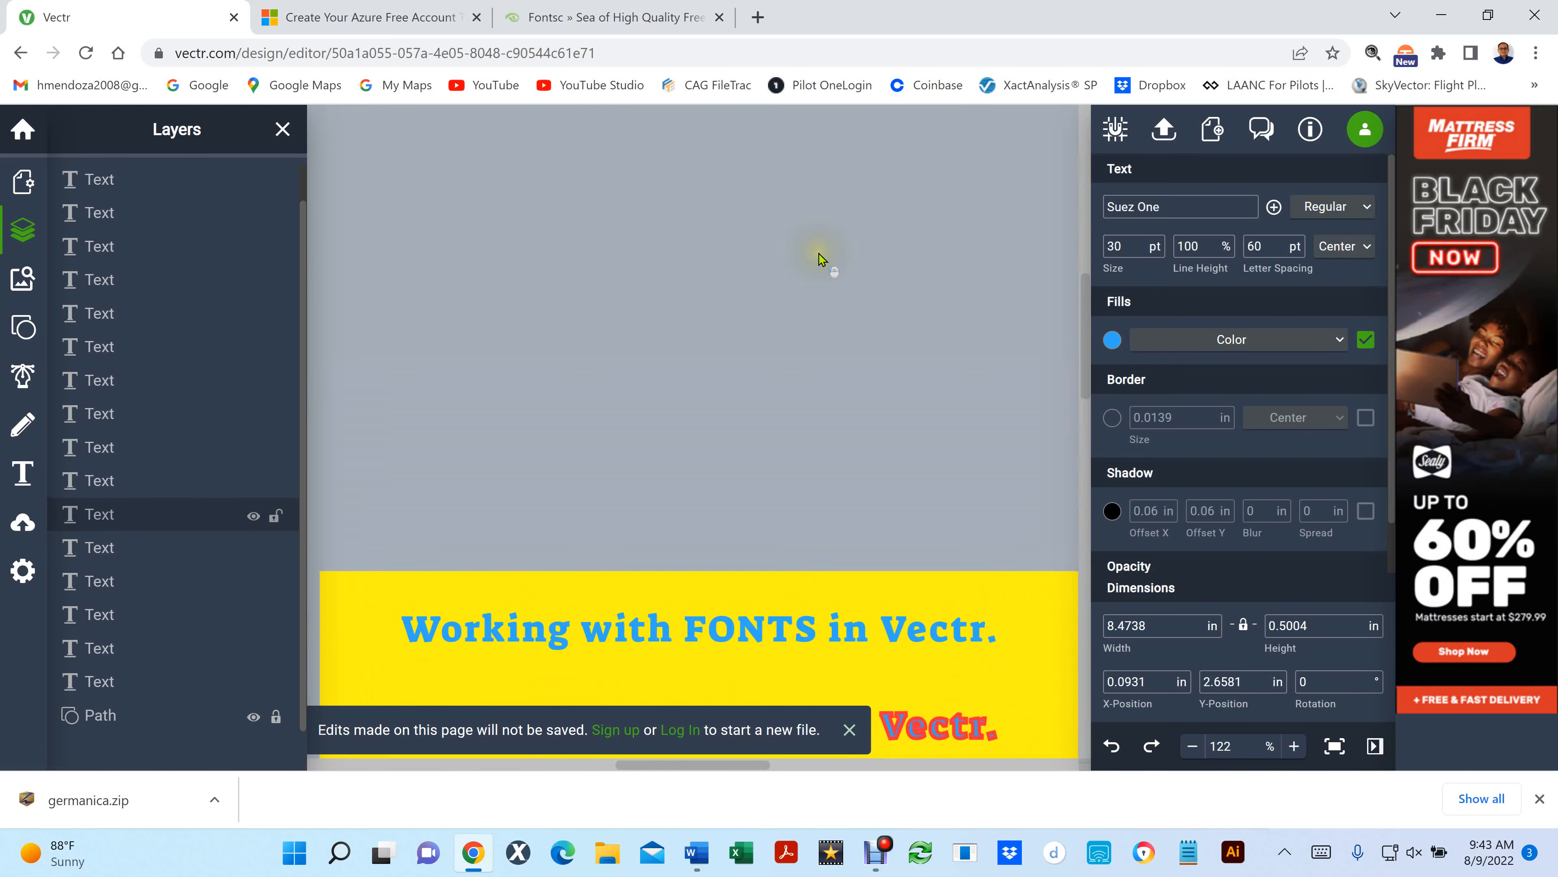
scroll(820, 256, "down", 7)
scroll(811, 253, "down", 3)
scroll(522, 209, "up", 3)
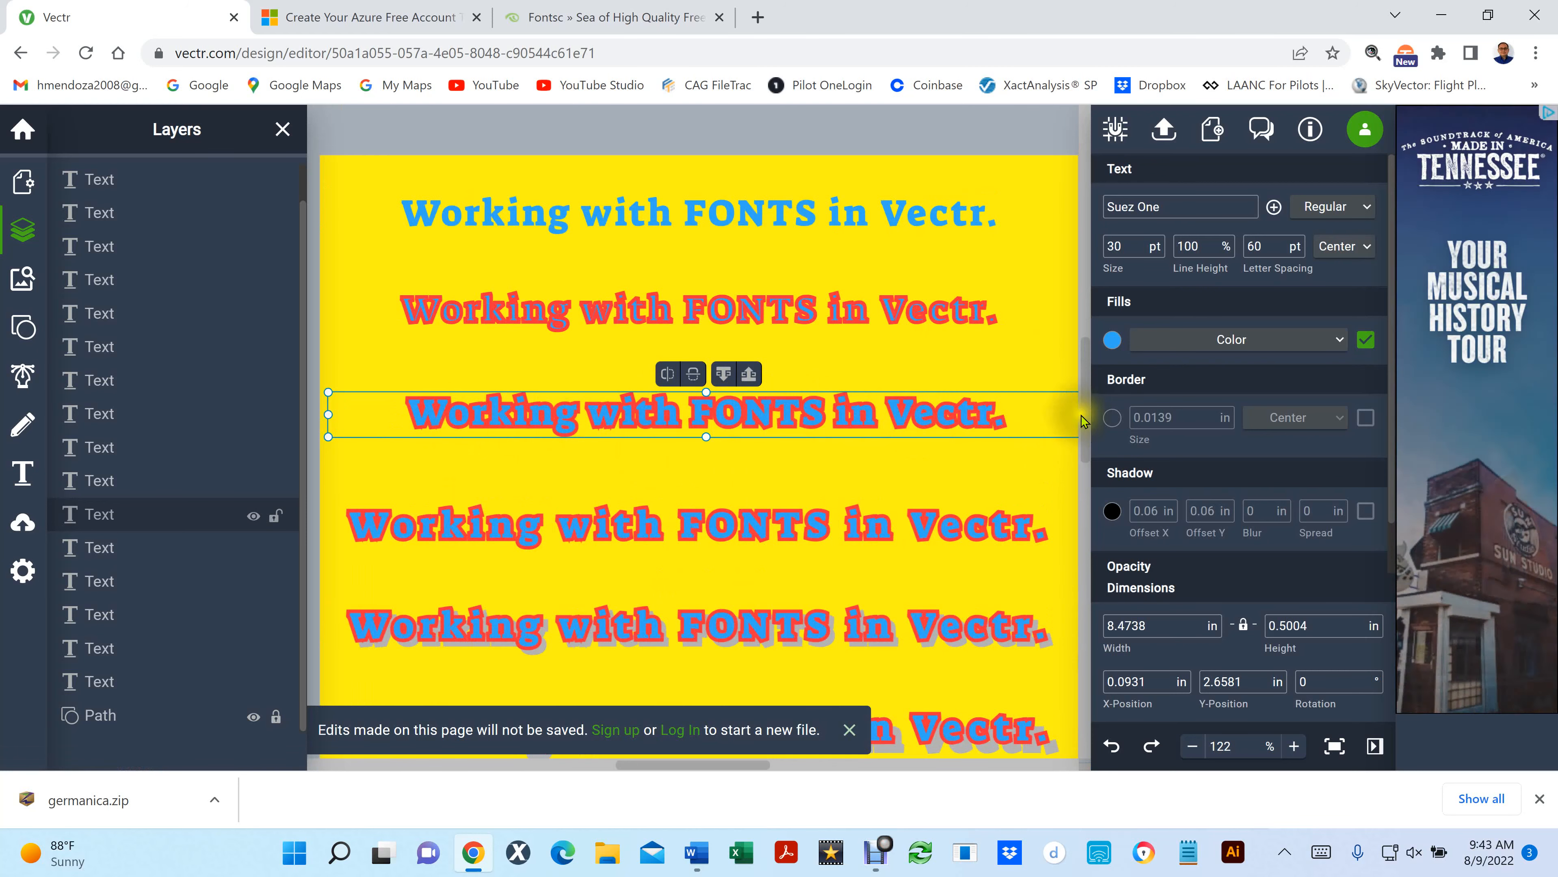
left_click_drag(1084, 416, 1081, 442)
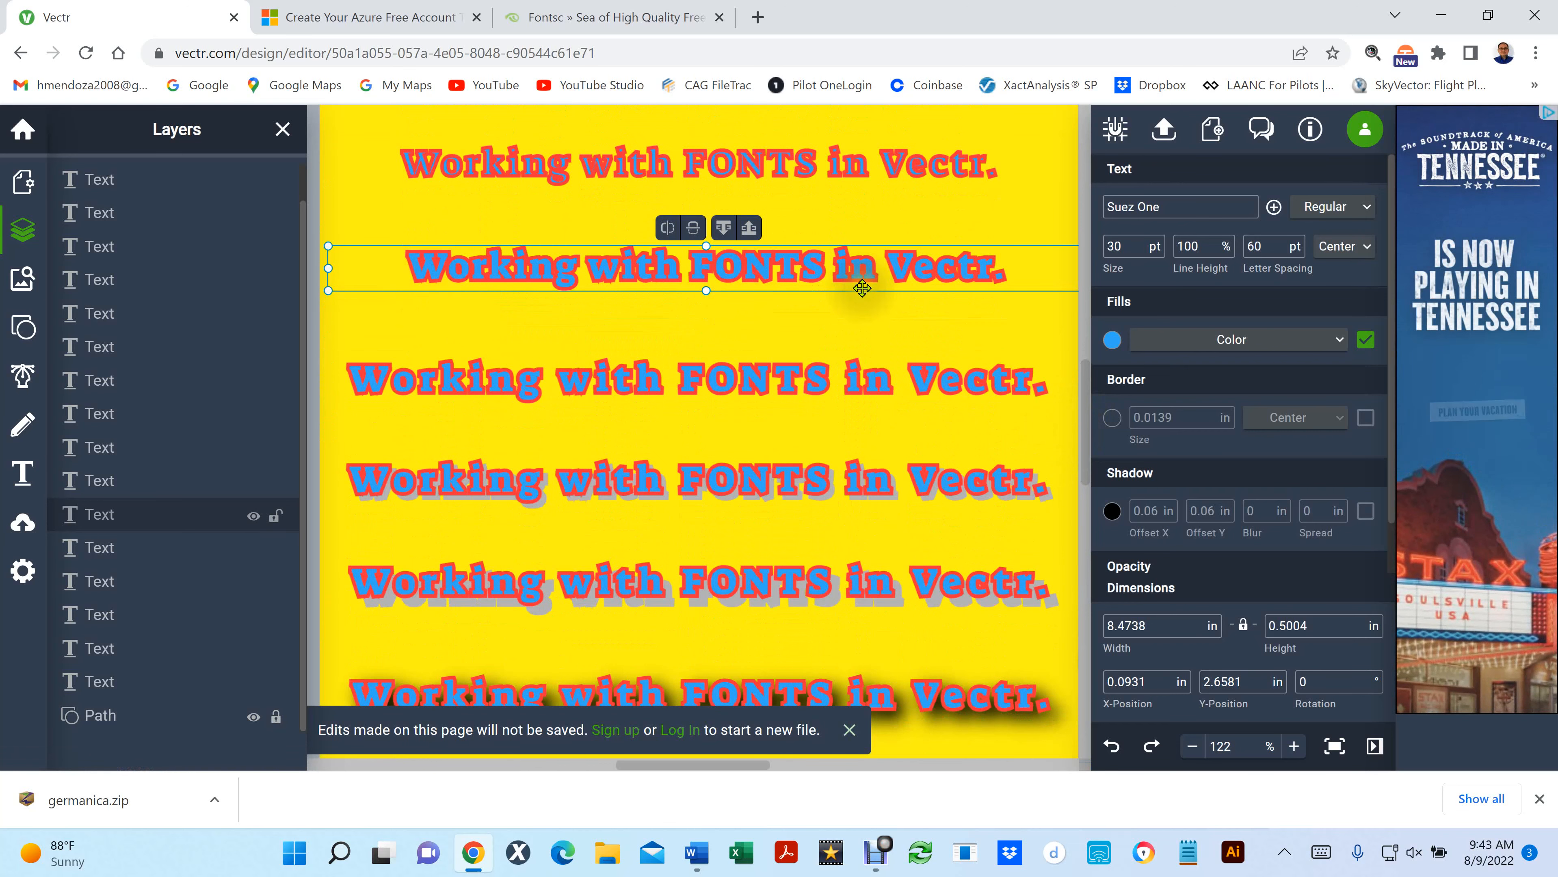
scroll(863, 287, "down", 3)
scroll(863, 287, "down", 2)
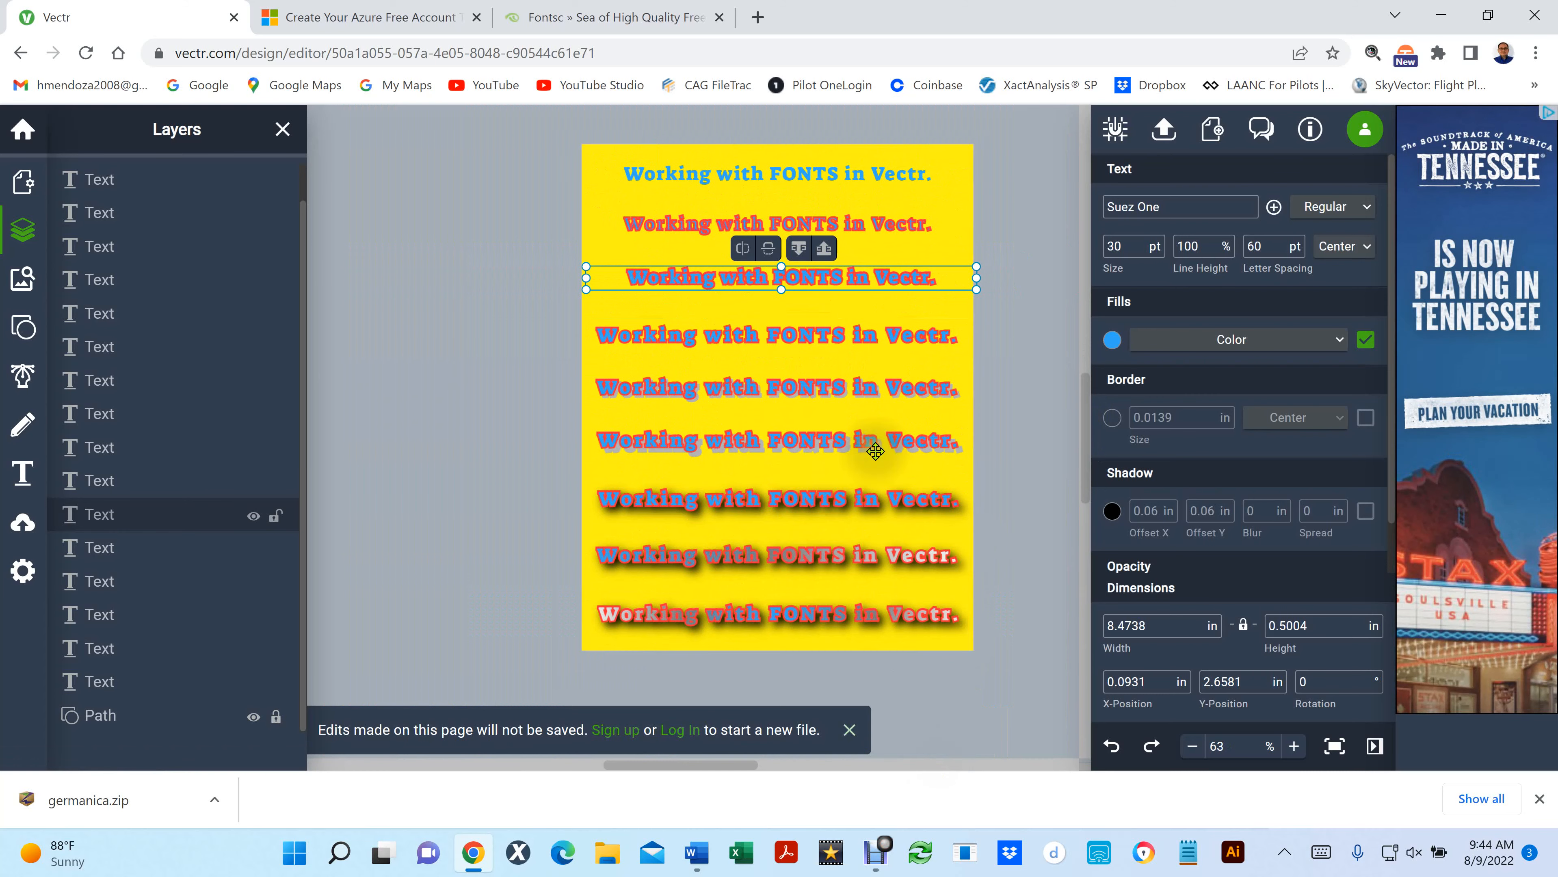
scroll(875, 451, "up", 2)
scroll(875, 451, "up", 1)
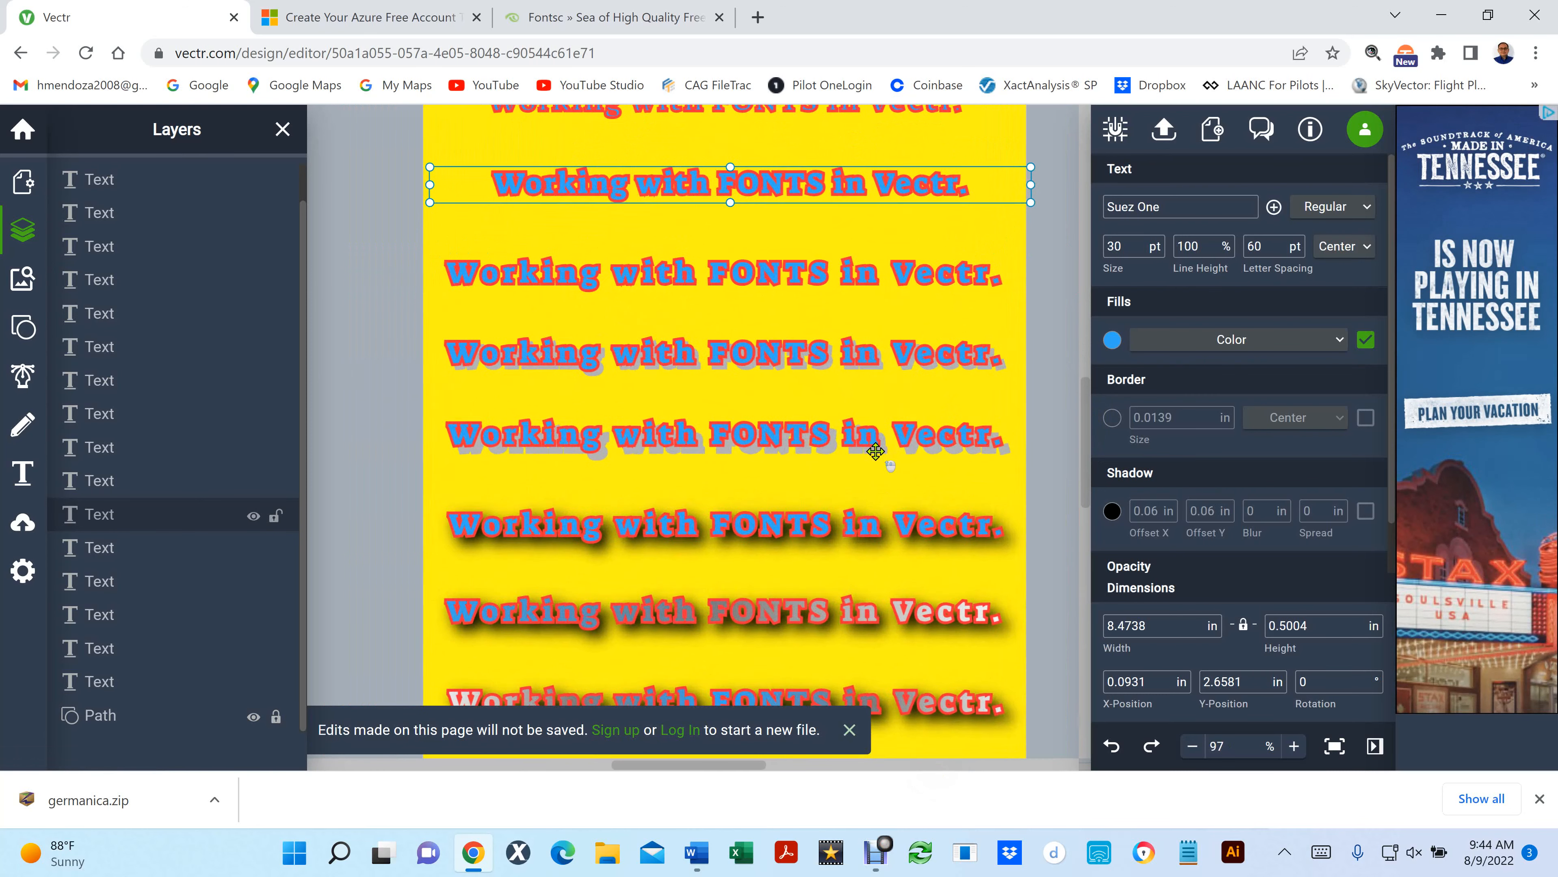
scroll(696, 140, "up", 3)
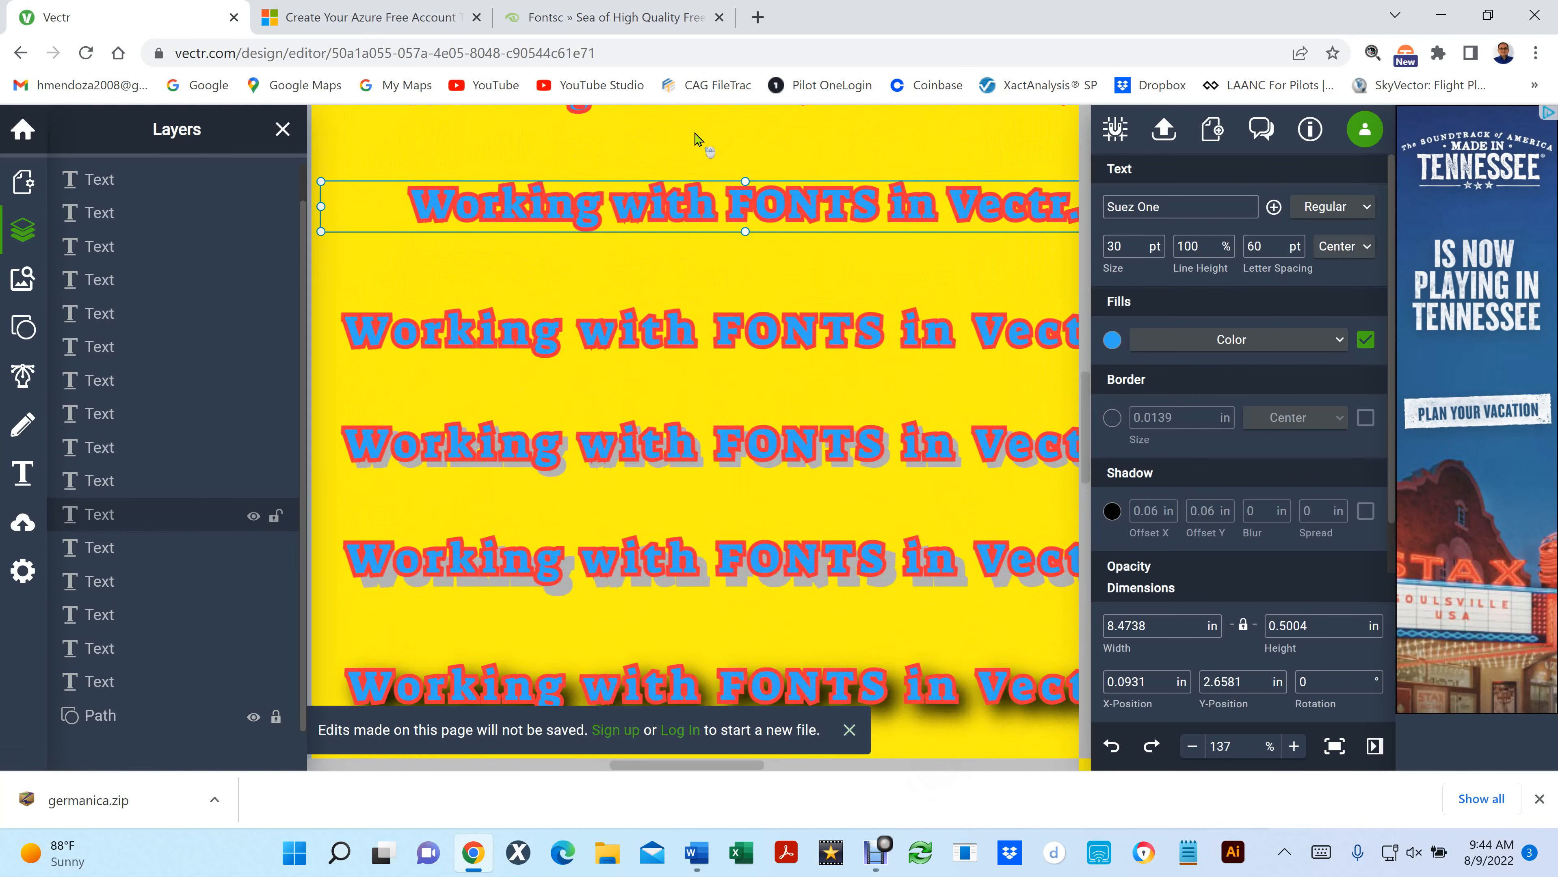
scroll(696, 139, "down", 3)
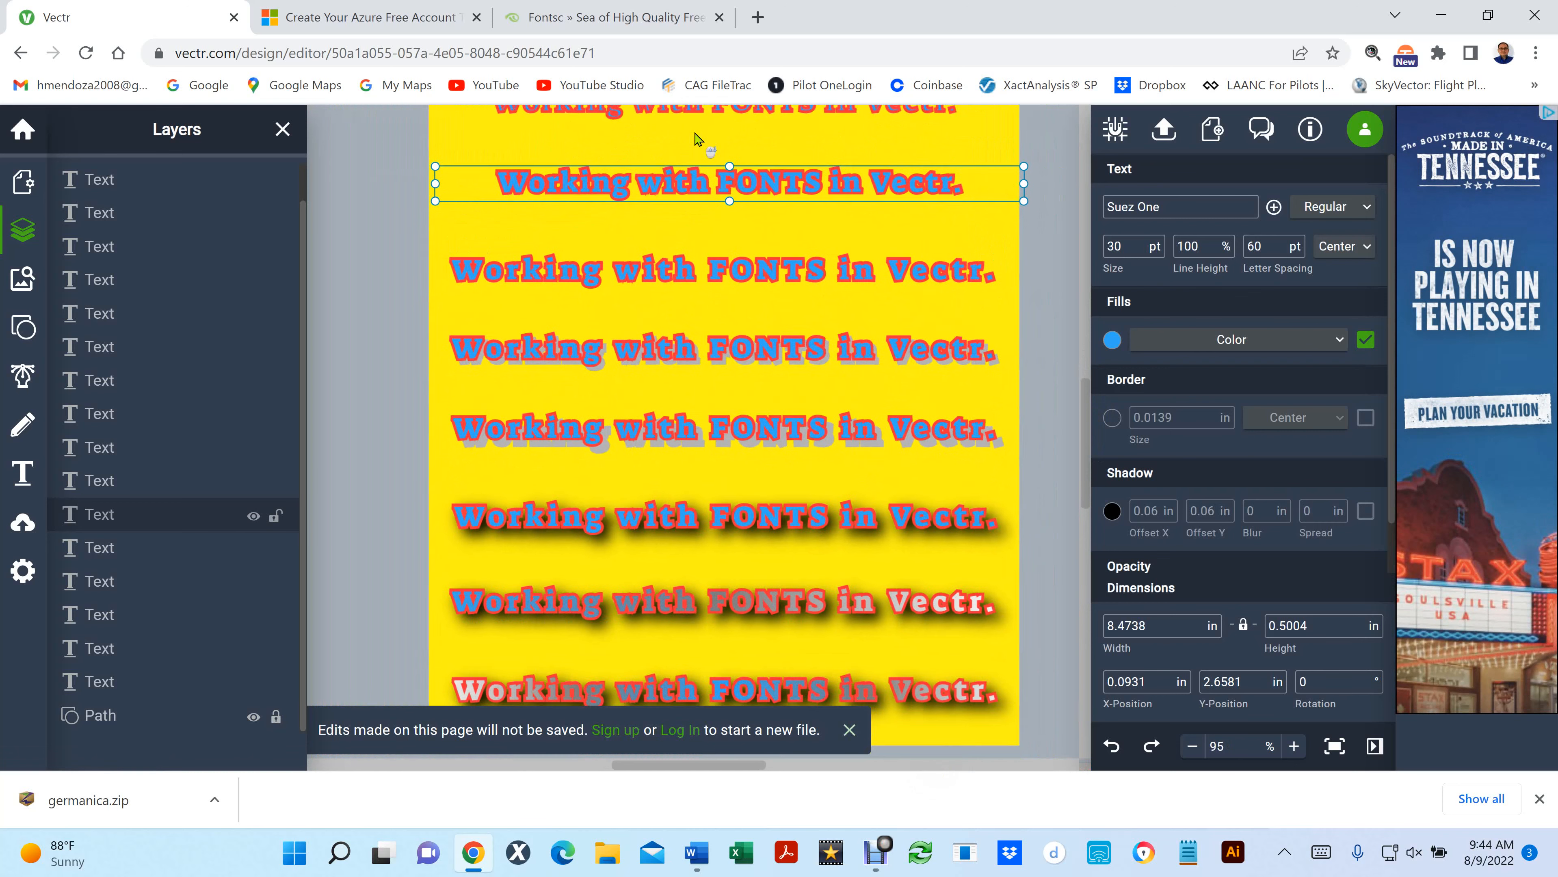
scroll(697, 139, "down", 1)
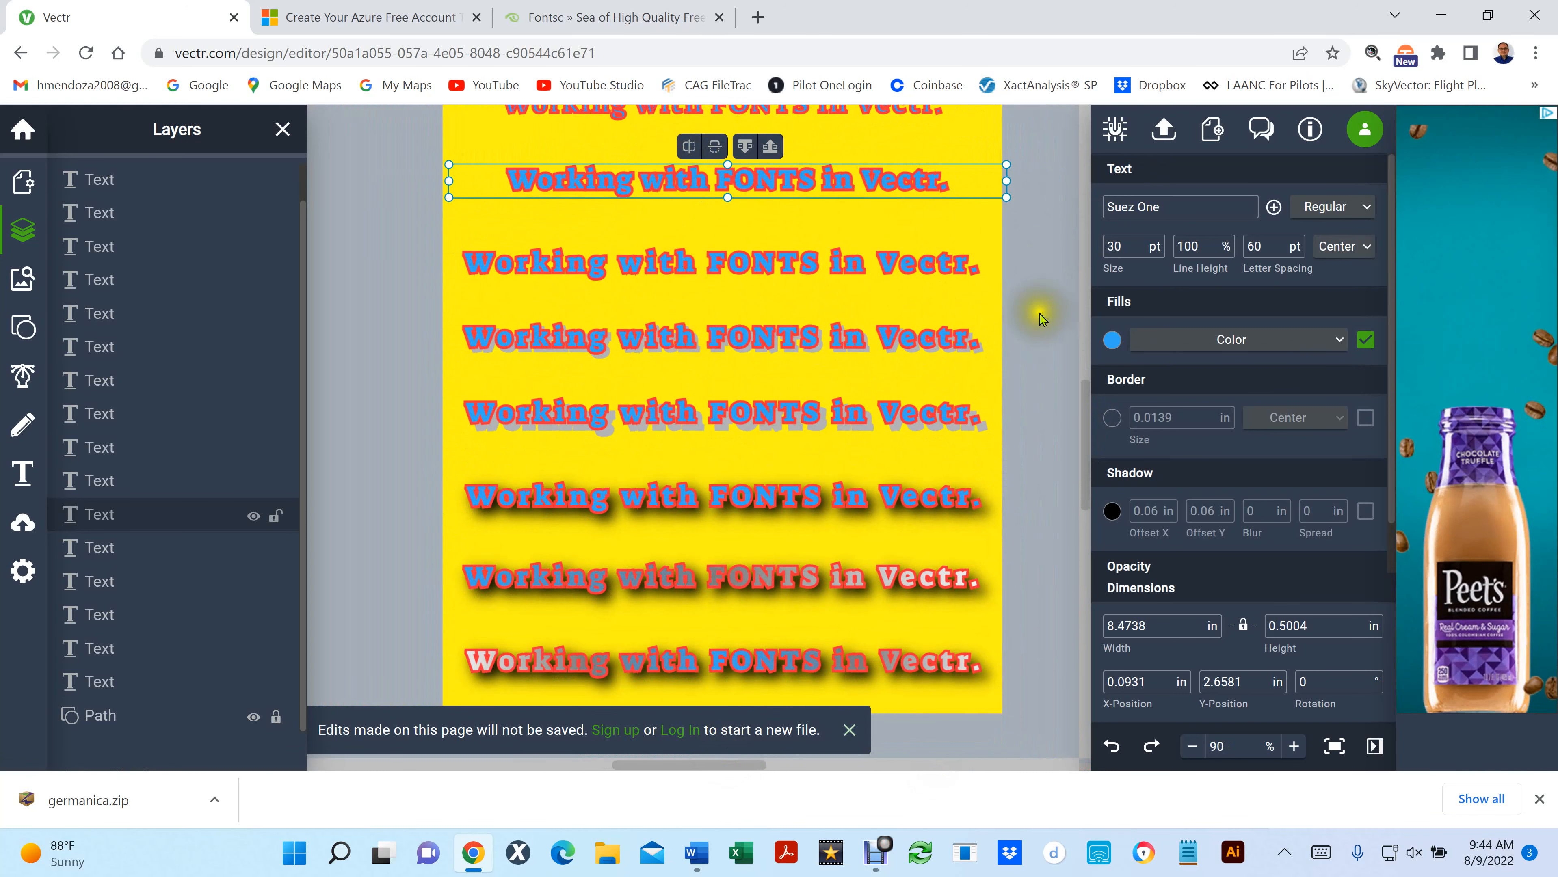
left_click(1026, 304)
left_click(821, 180)
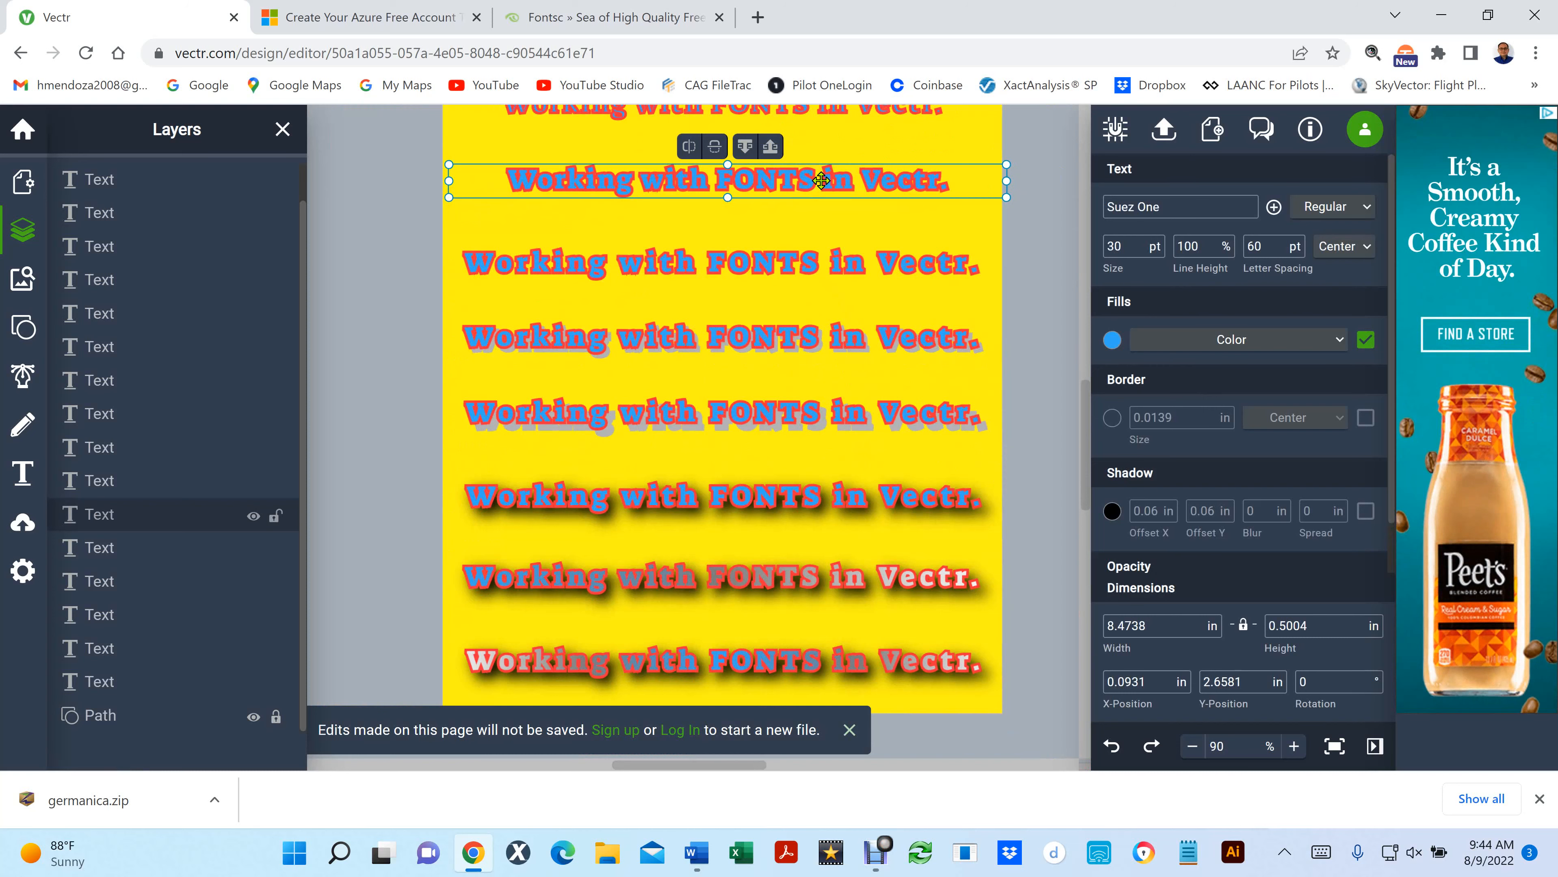
scroll(821, 180, "up", 5)
scroll(821, 180, "down", 5)
scroll(821, 181, "up", 5)
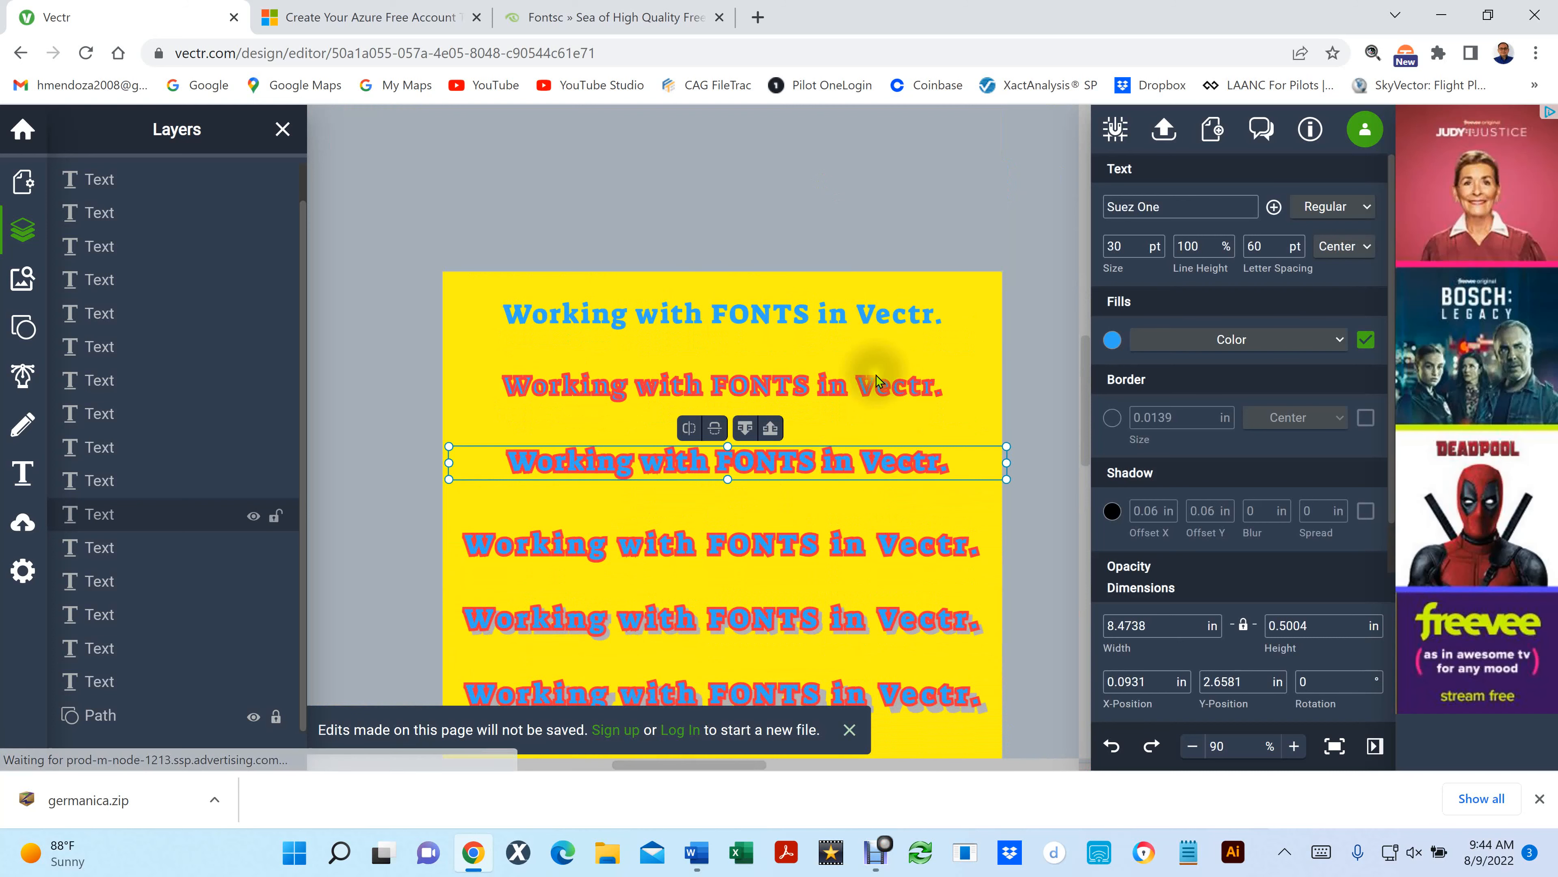
- Try a letter spacing of 2 pt on the plain blue top line and undo the change
left_click(762, 310)
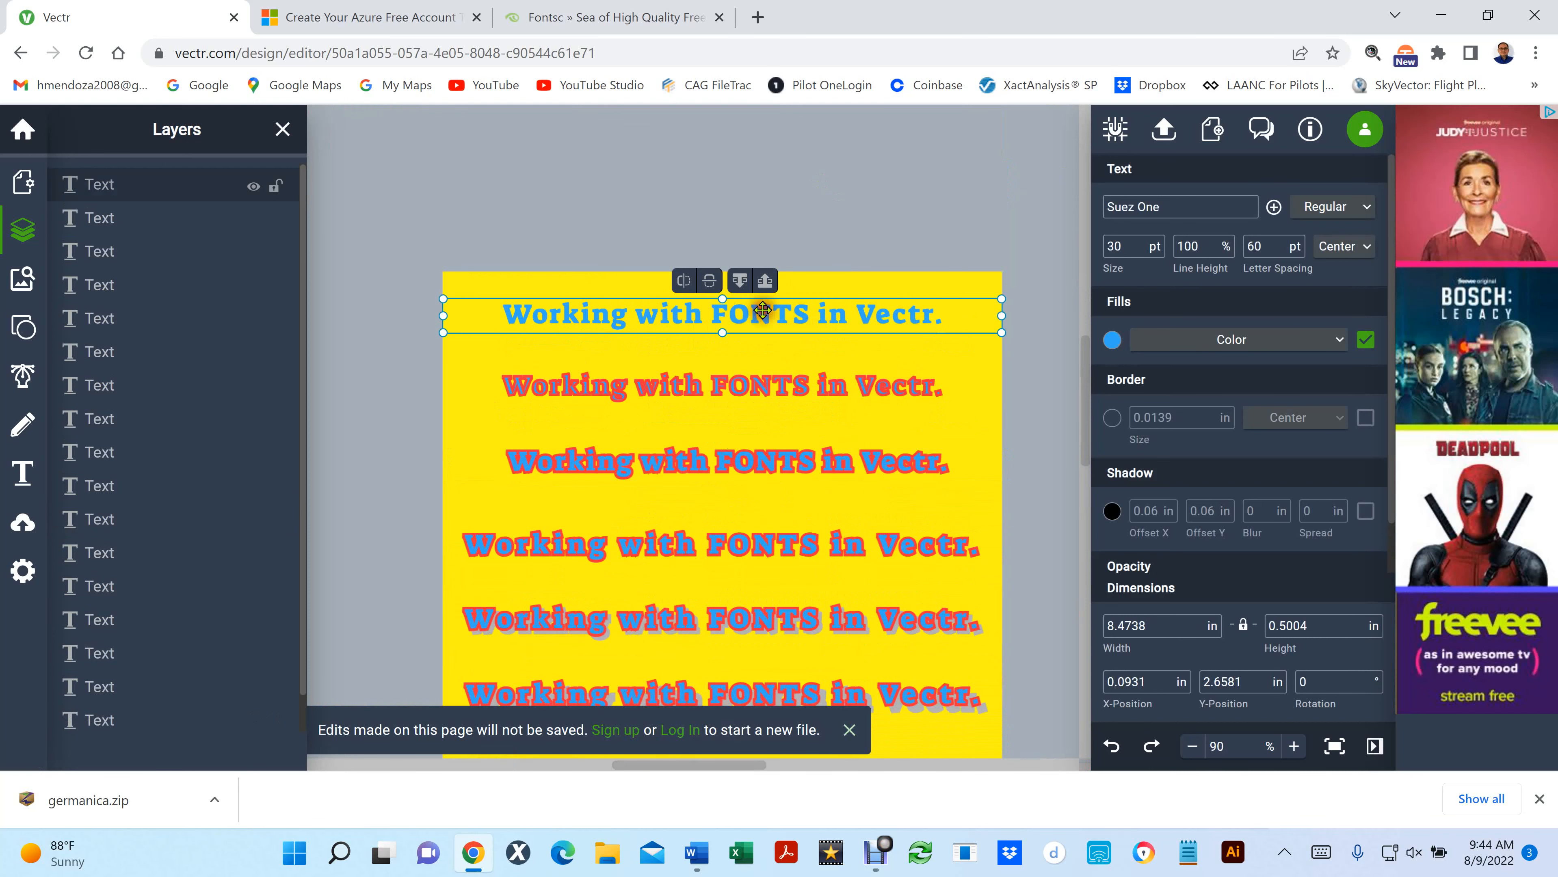
left_click(1261, 243)
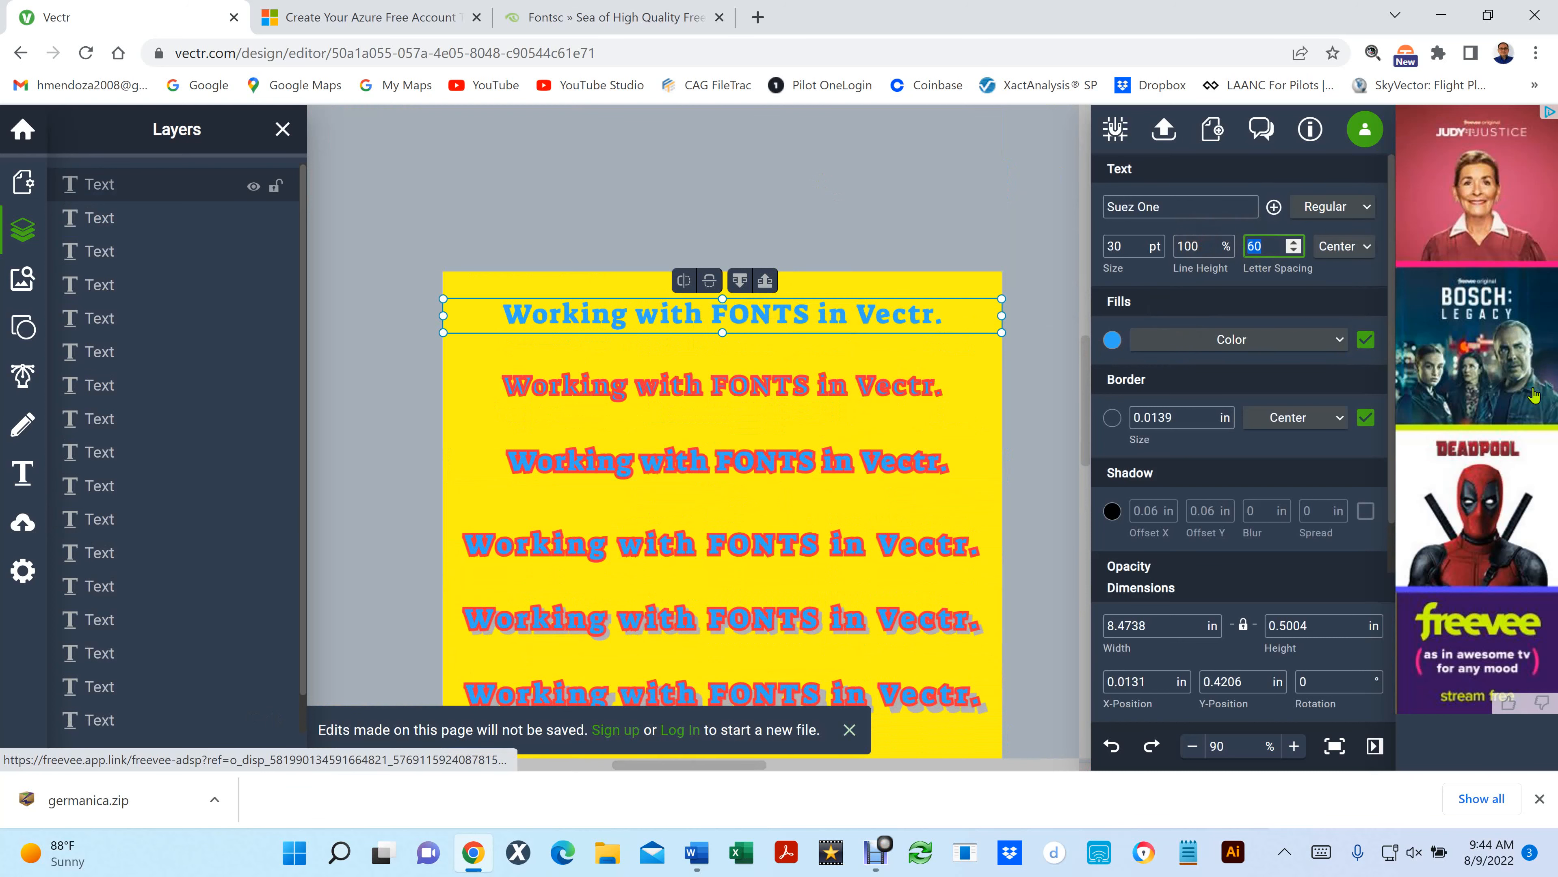
type("2")
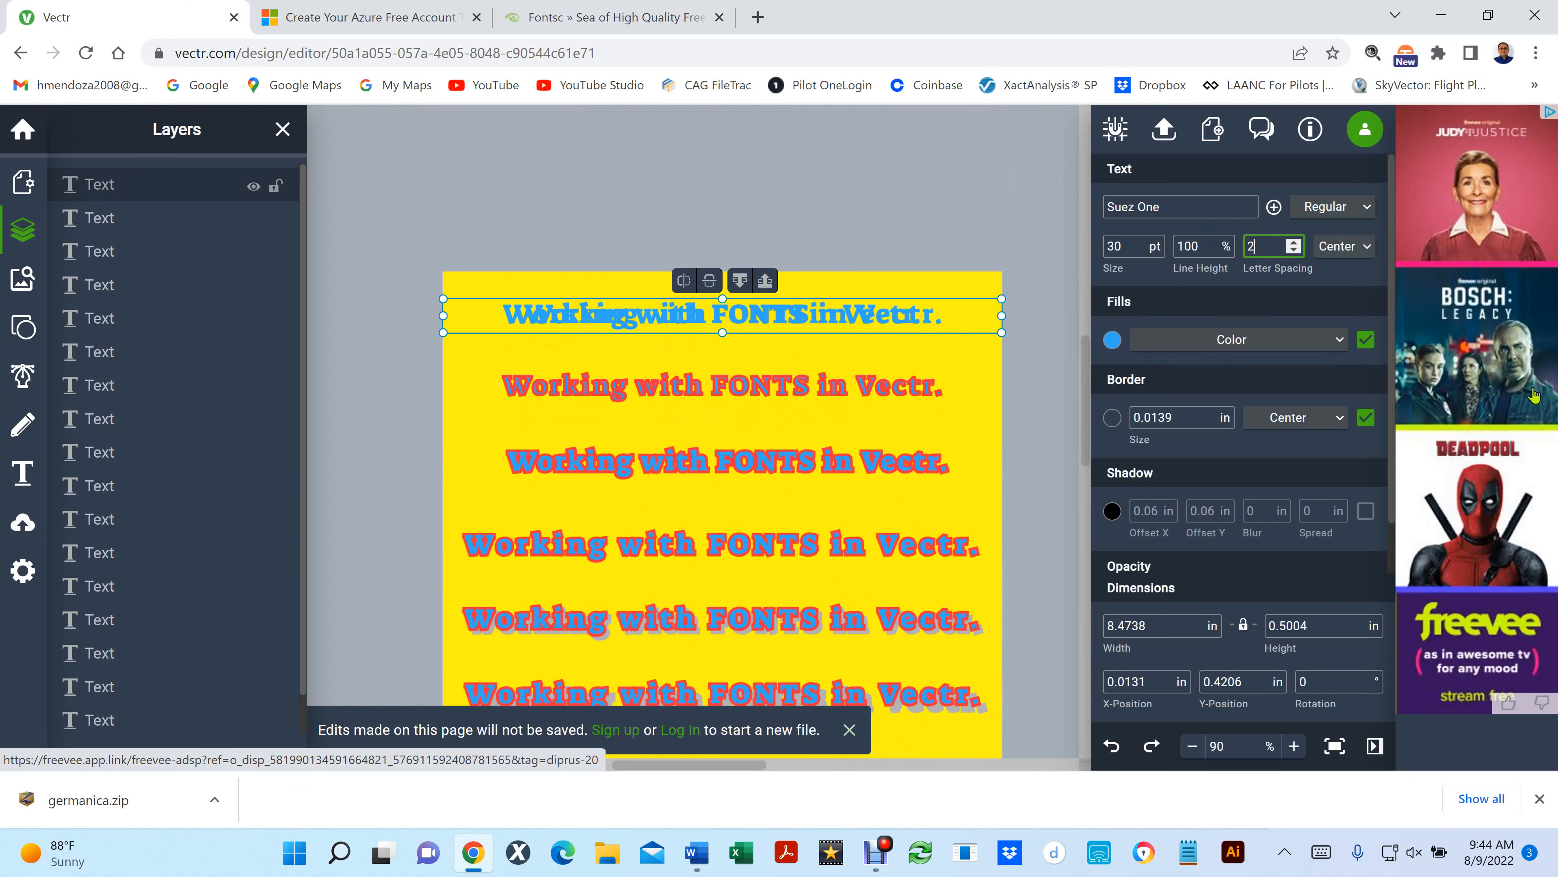
key("ctrl+z")
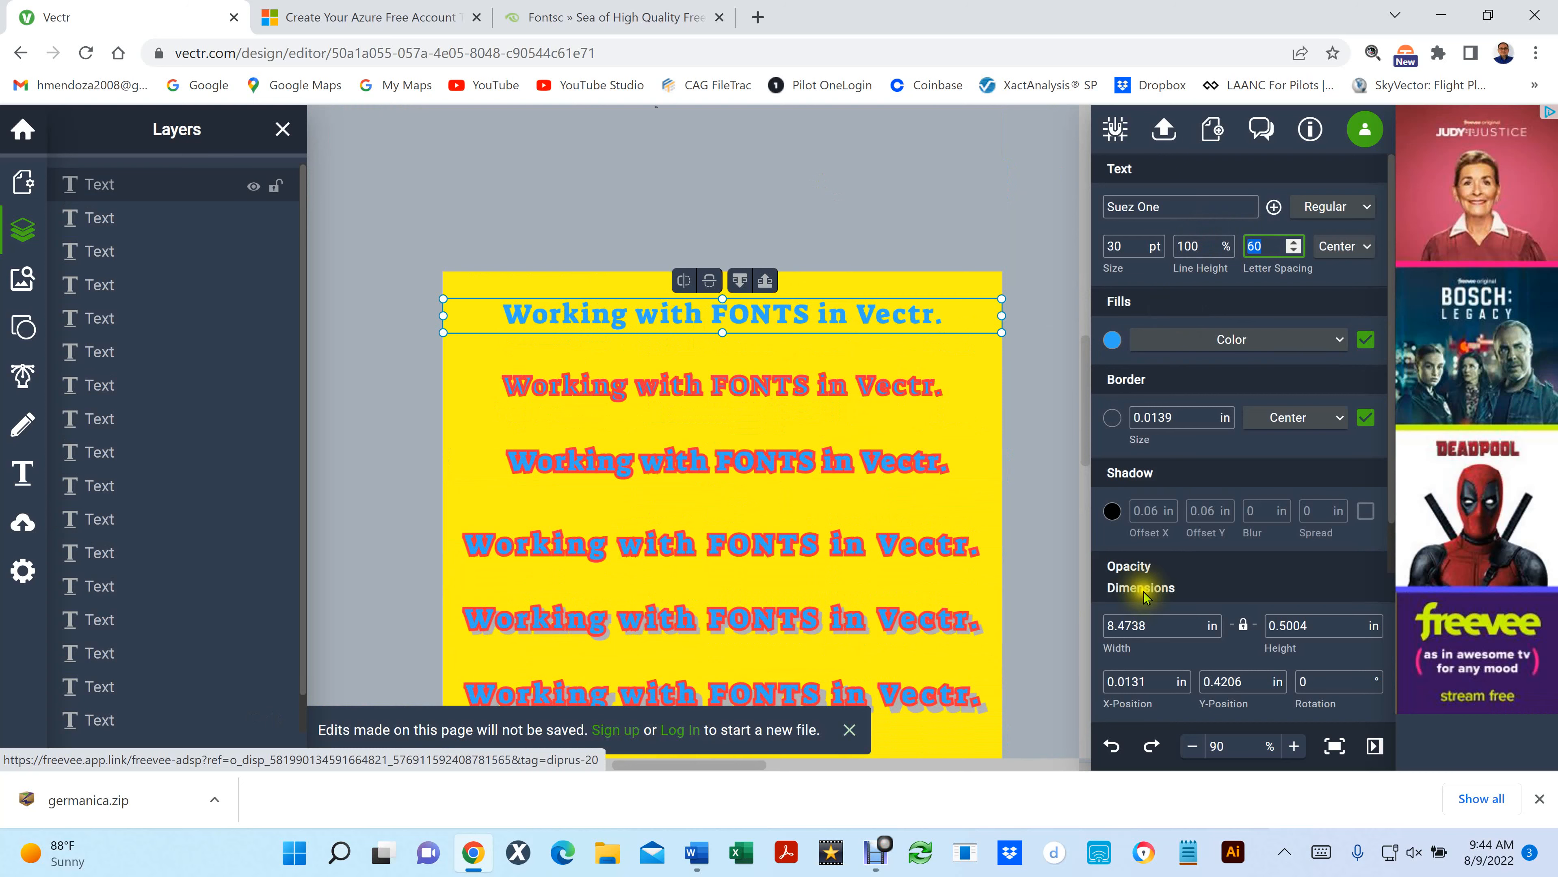
- Try a letter spacing of 20 pt on the third line's blue copy, compare it with the red copy beneath, and undo the change
left_click(751, 467)
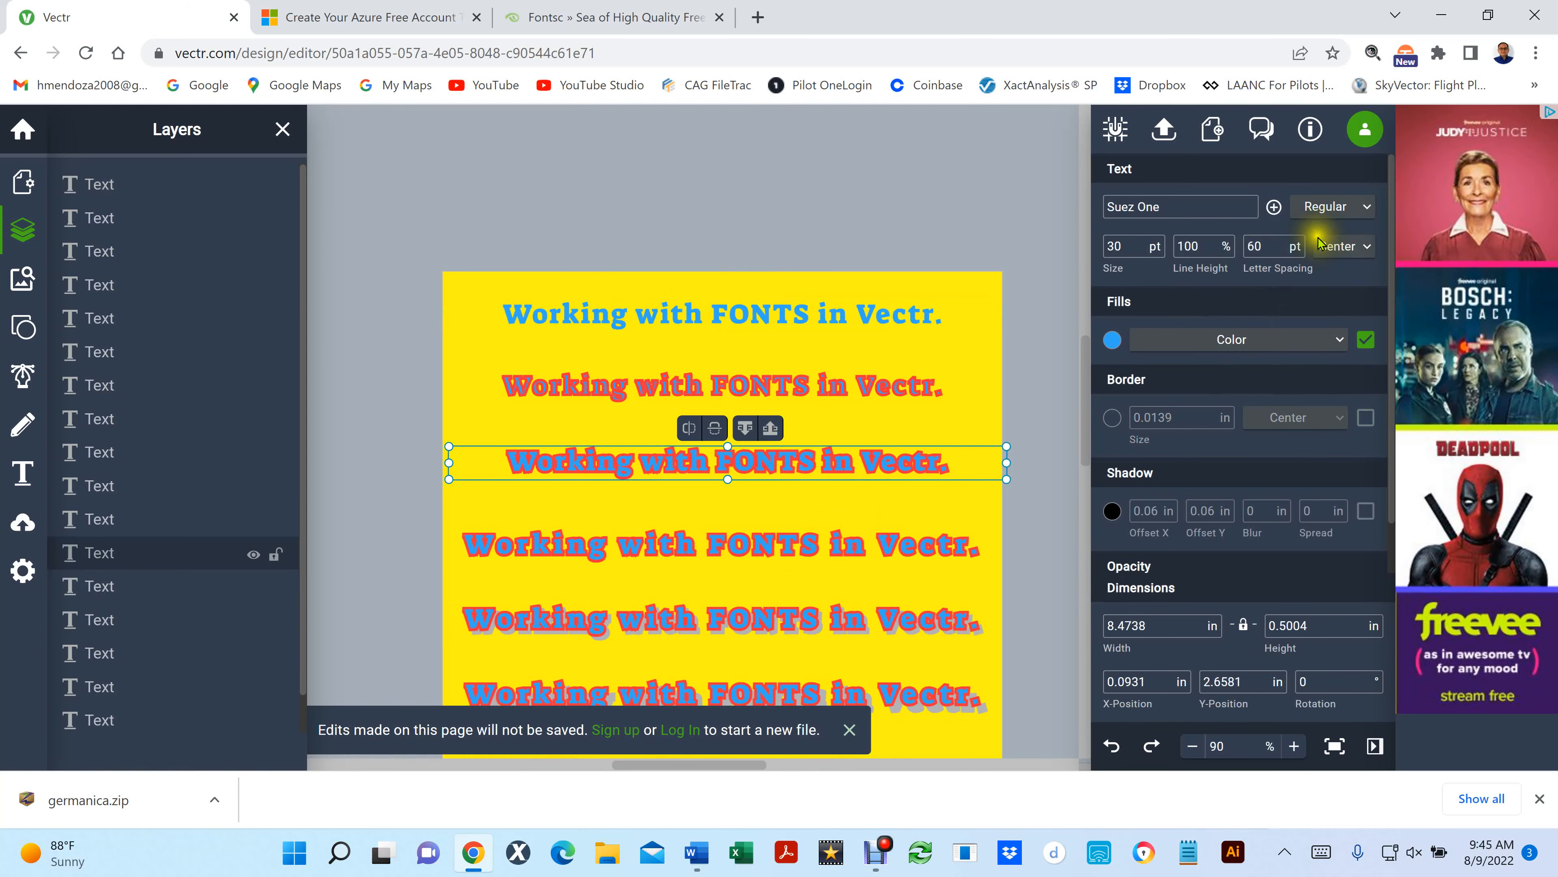
left_click_drag(1266, 244, 1231, 241)
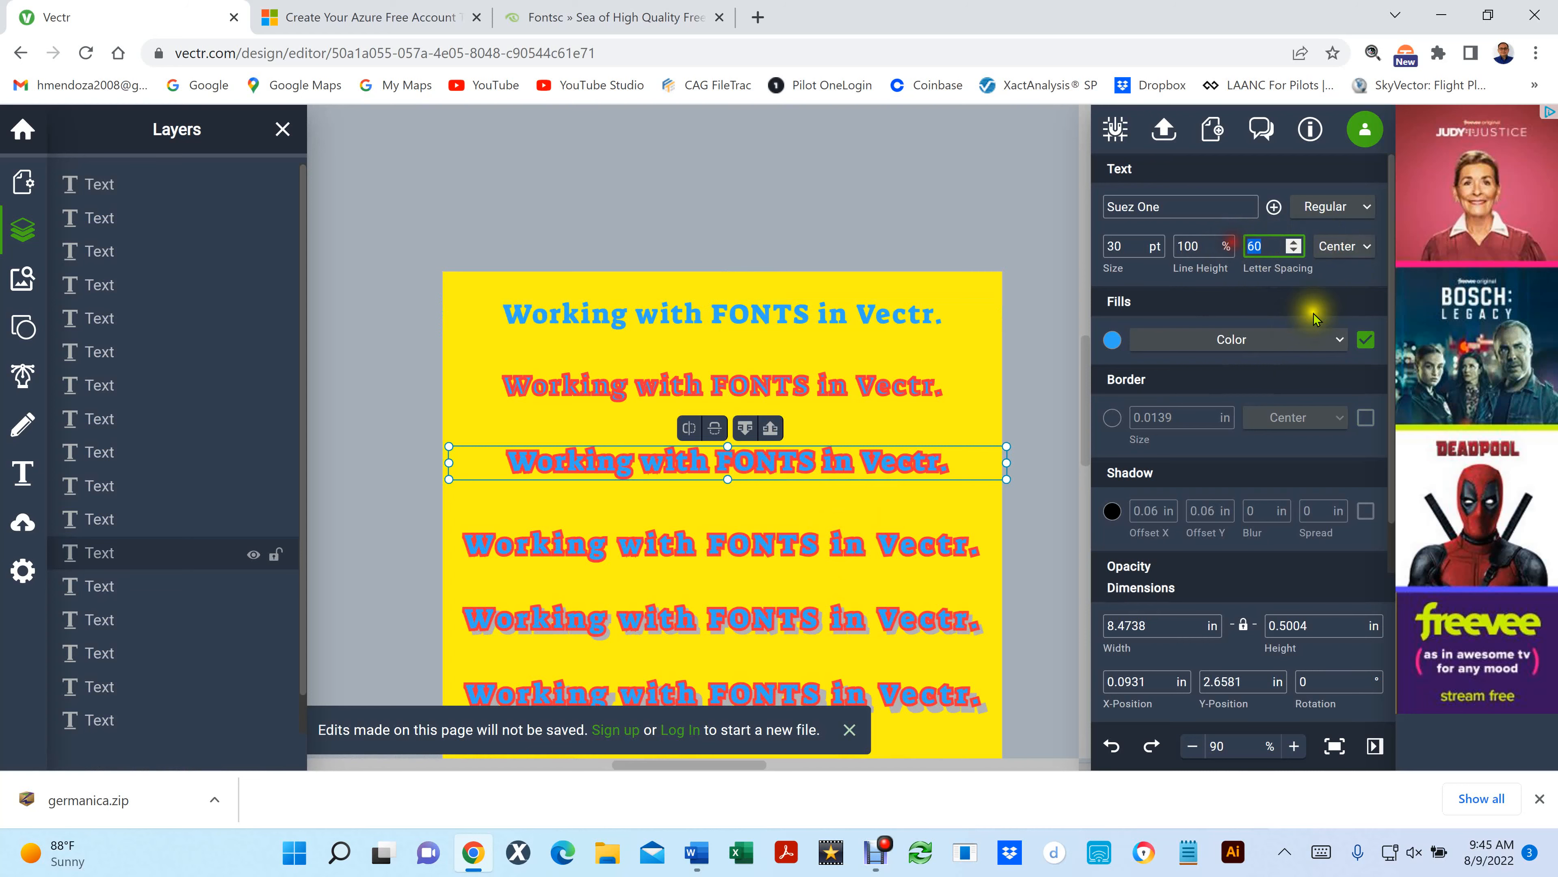
type("20")
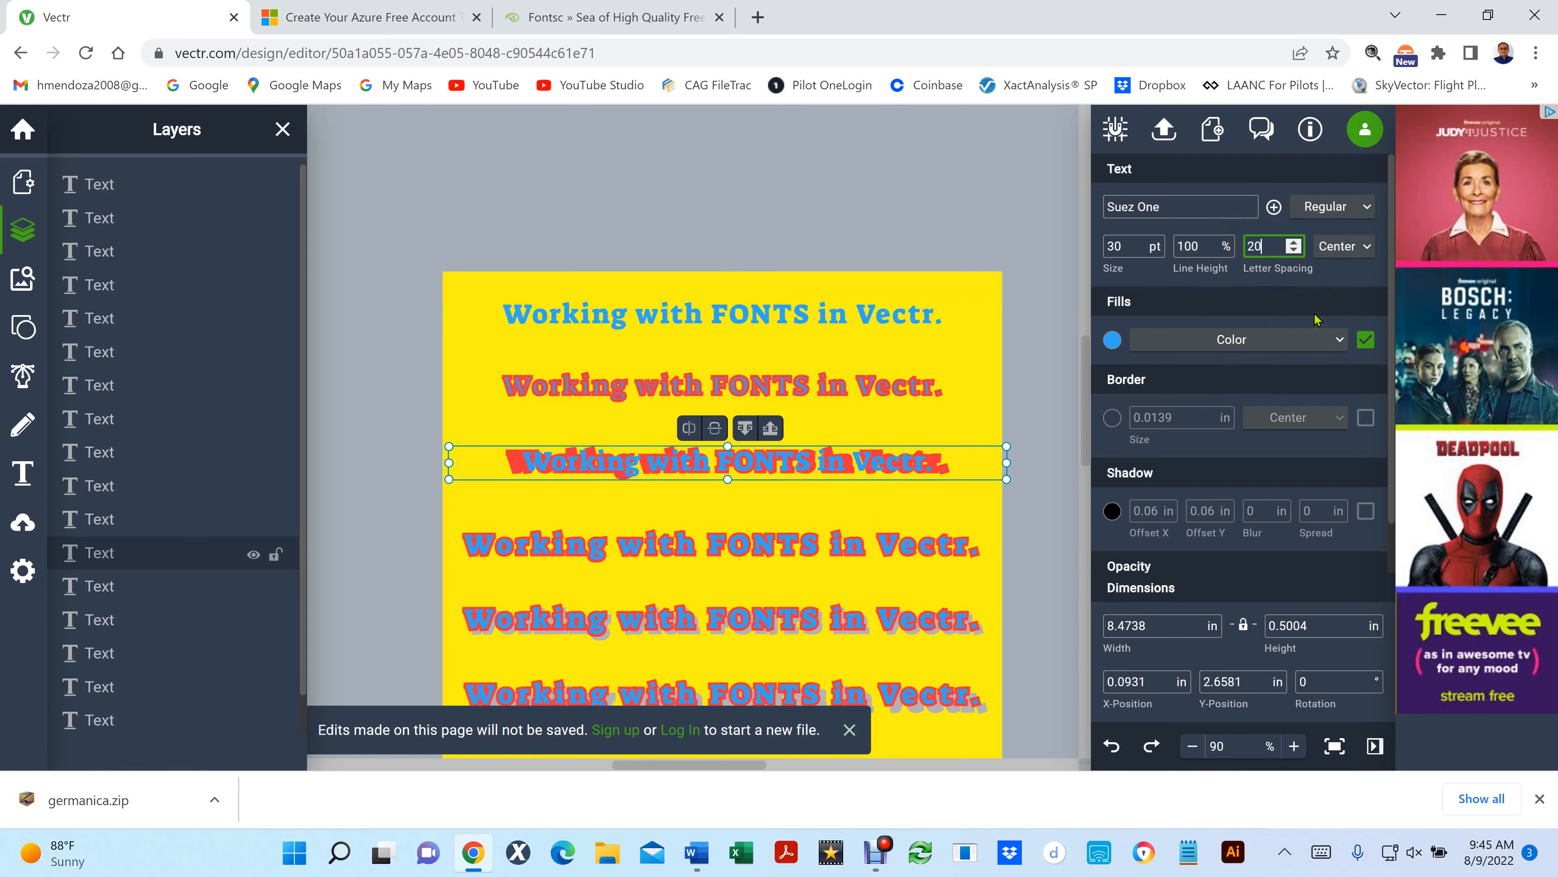
scroll(892, 500, "up", 3)
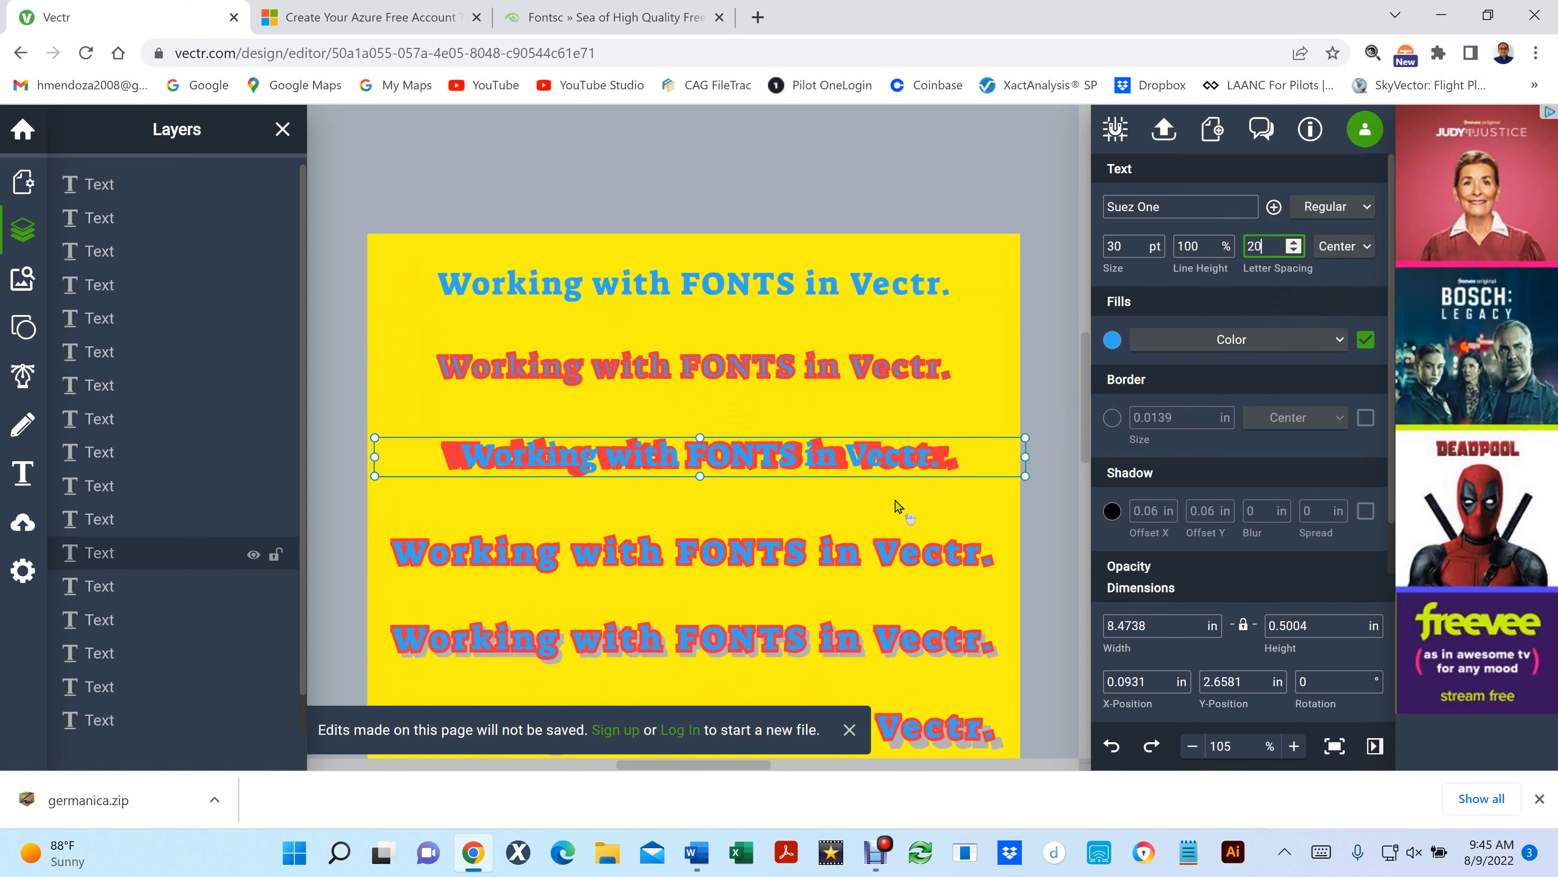
scroll(896, 505, "up", 1)
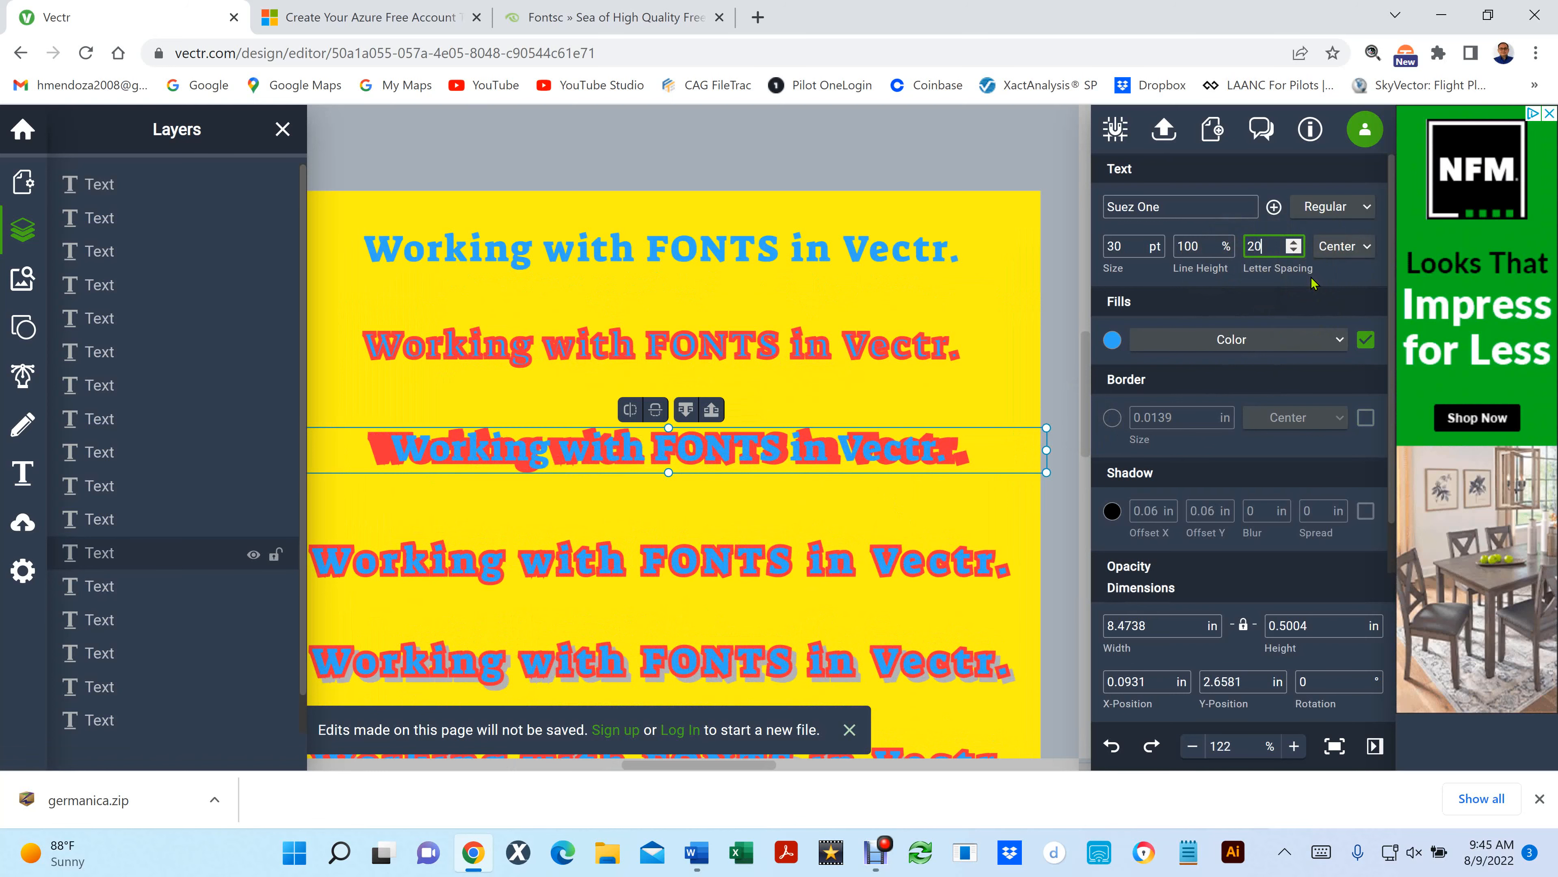
key("BackSpace")
key("ctrl+z")
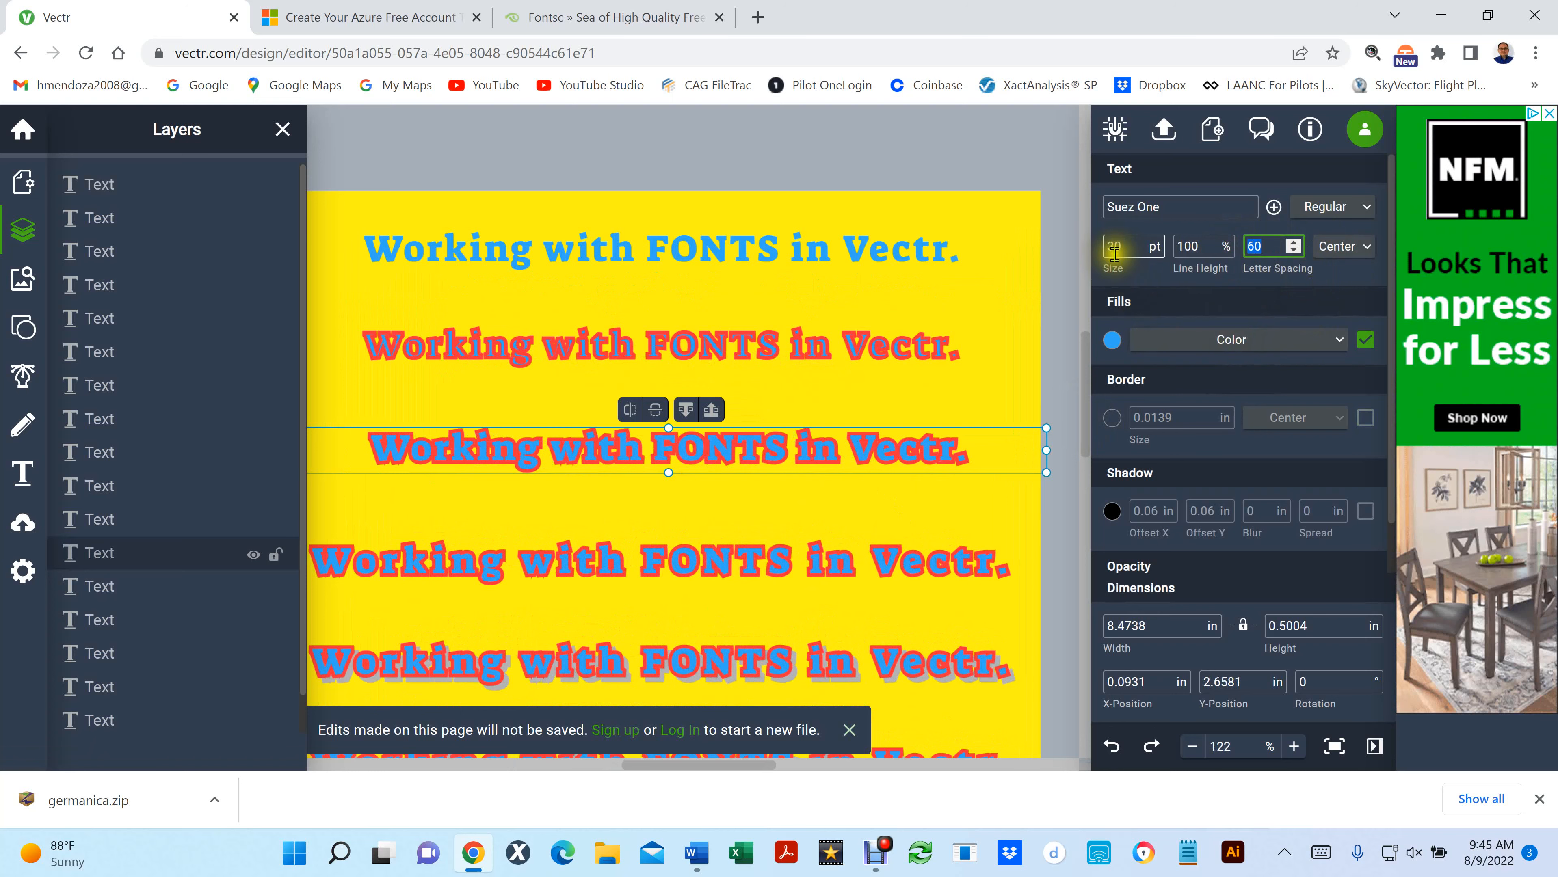
- Reduce the font size of the top line's front copy to 21 pt
left_click(1131, 251)
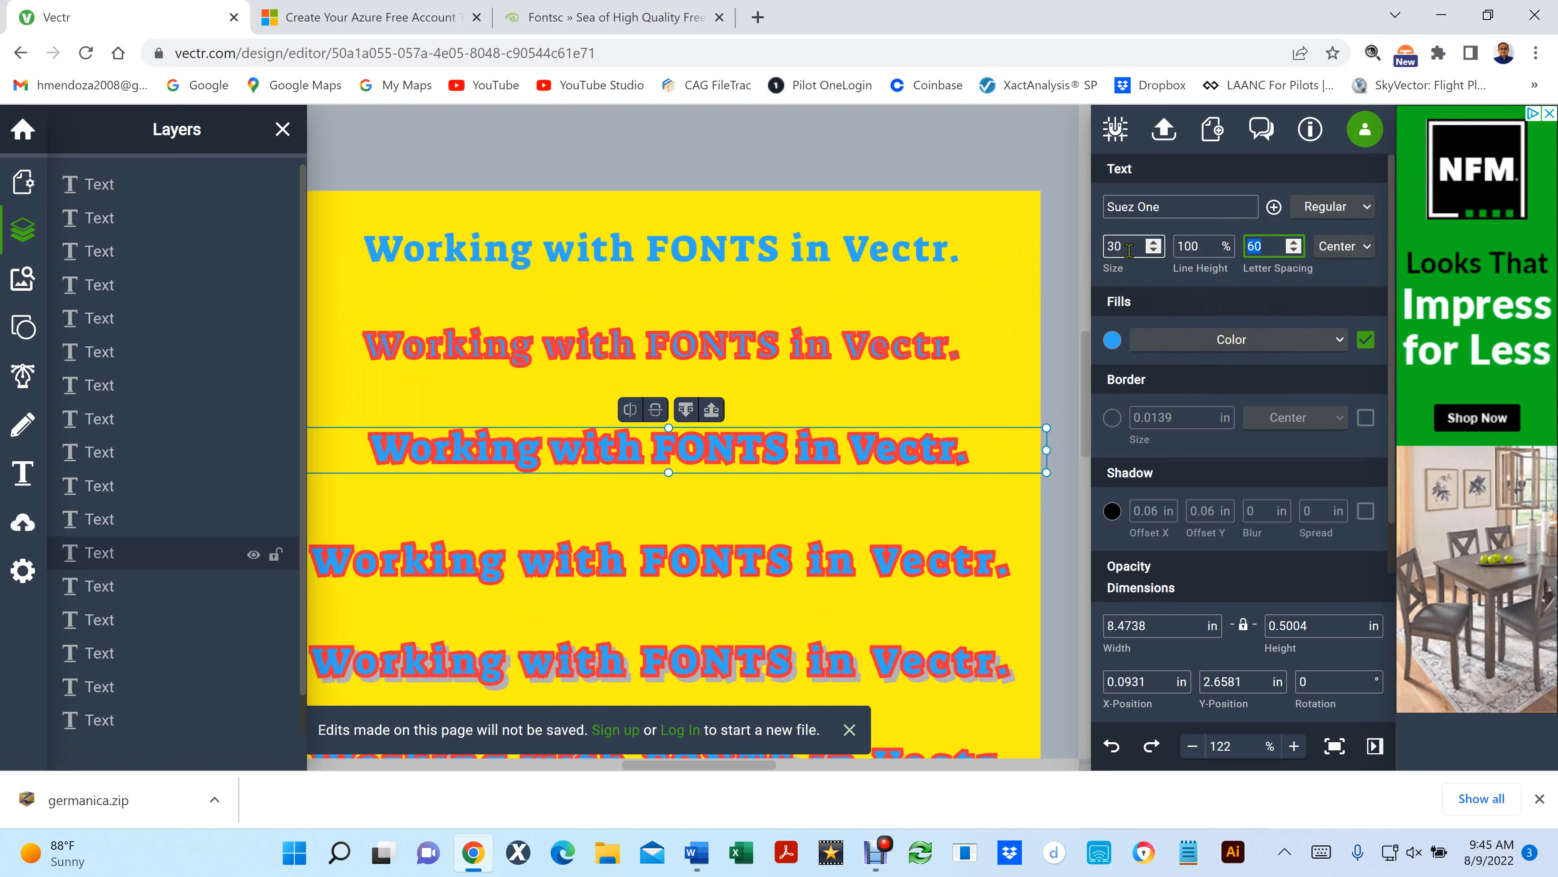
double_click(641, 251)
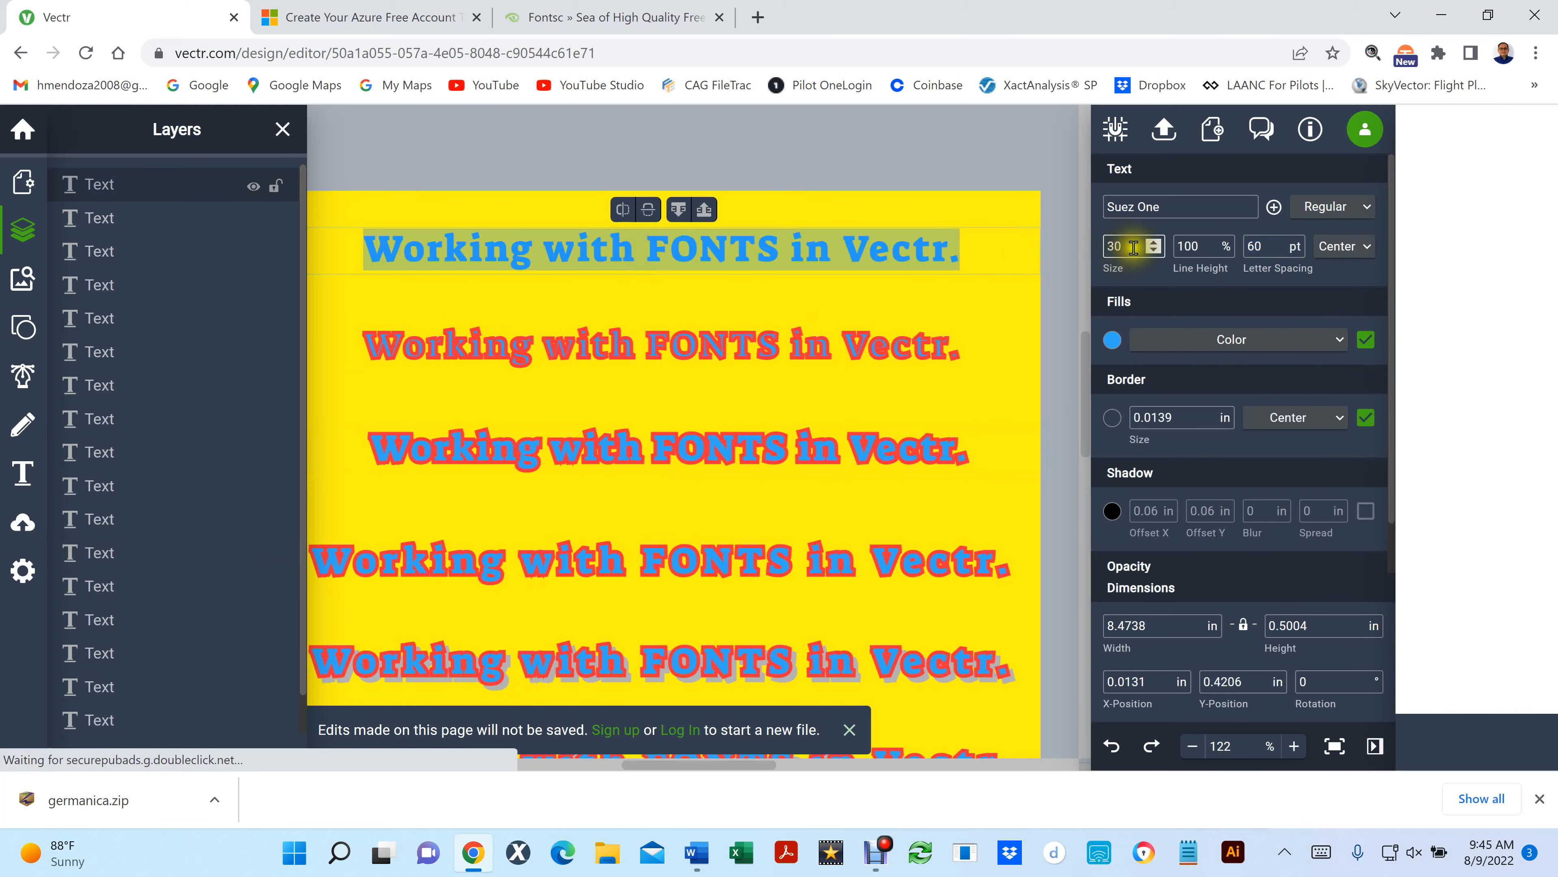
left_click(1154, 253)
left_click(1154, 253)
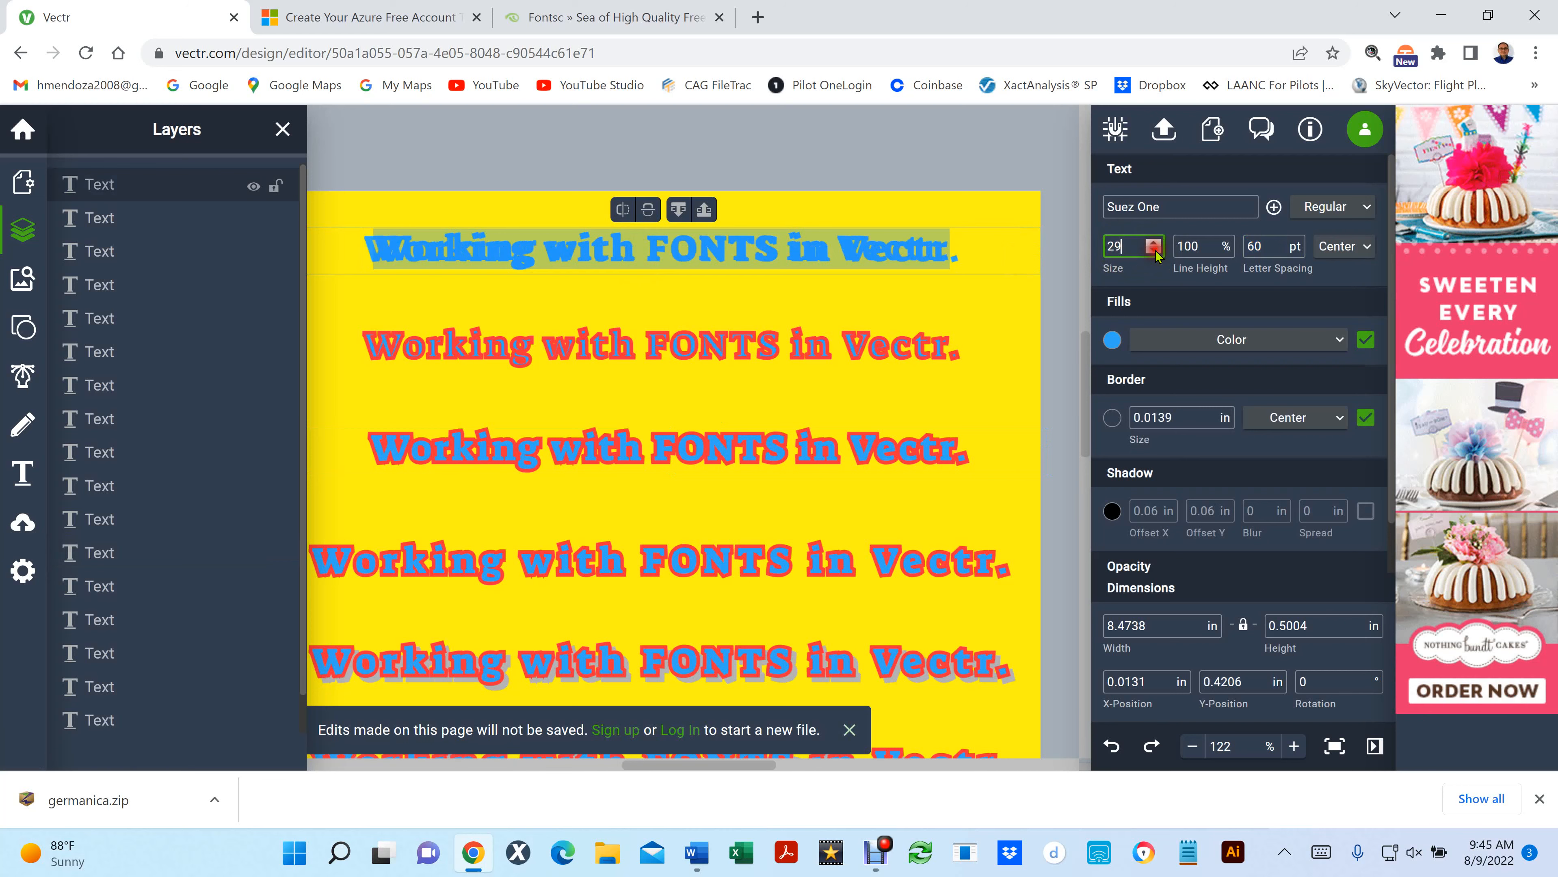
left_click(1154, 253)
left_click(1154, 253)
left_click(1154, 253)
left_click(1154, 253)
left_click(1155, 253)
left_click(1154, 253)
left_click(1155, 253)
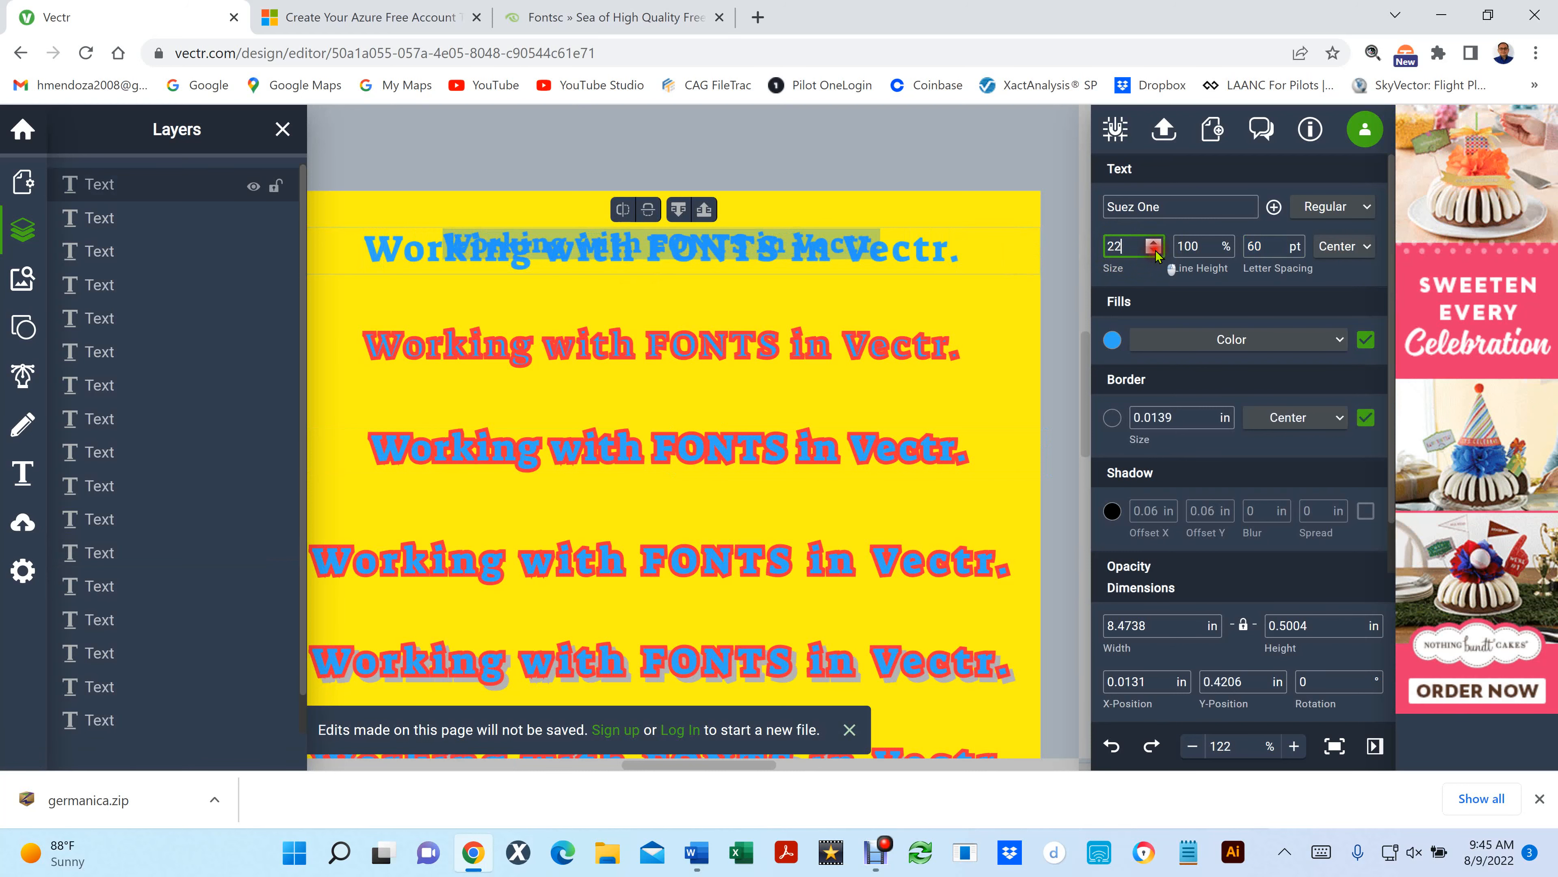
- Delete the shrunken front copy of the top line, keeping the full-size blue text behind it
left_click(972, 302)
left_click(934, 248)
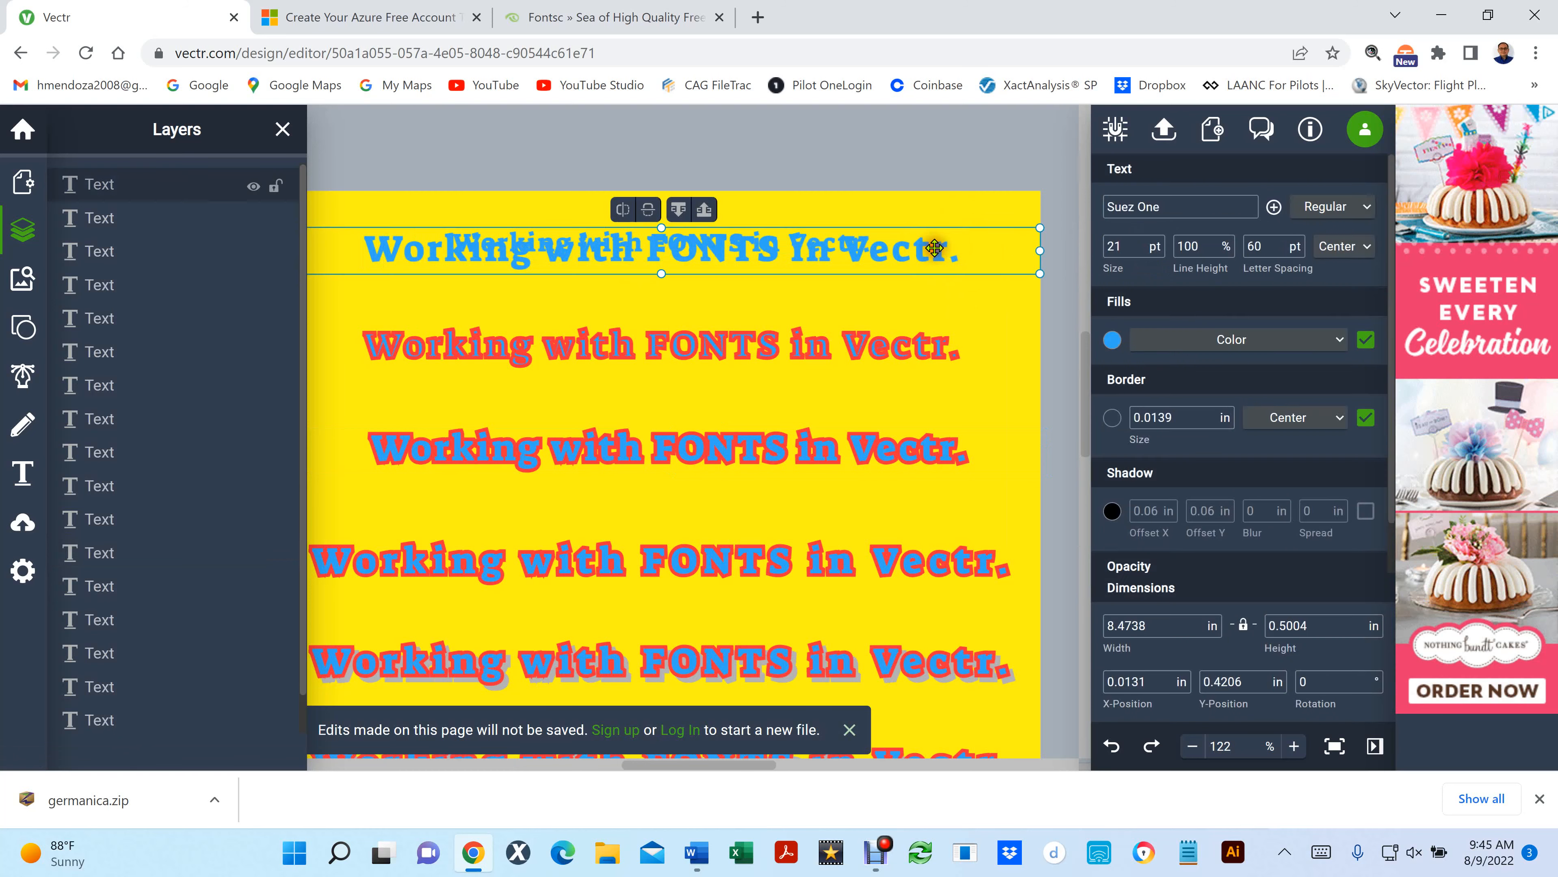
key("Delete")
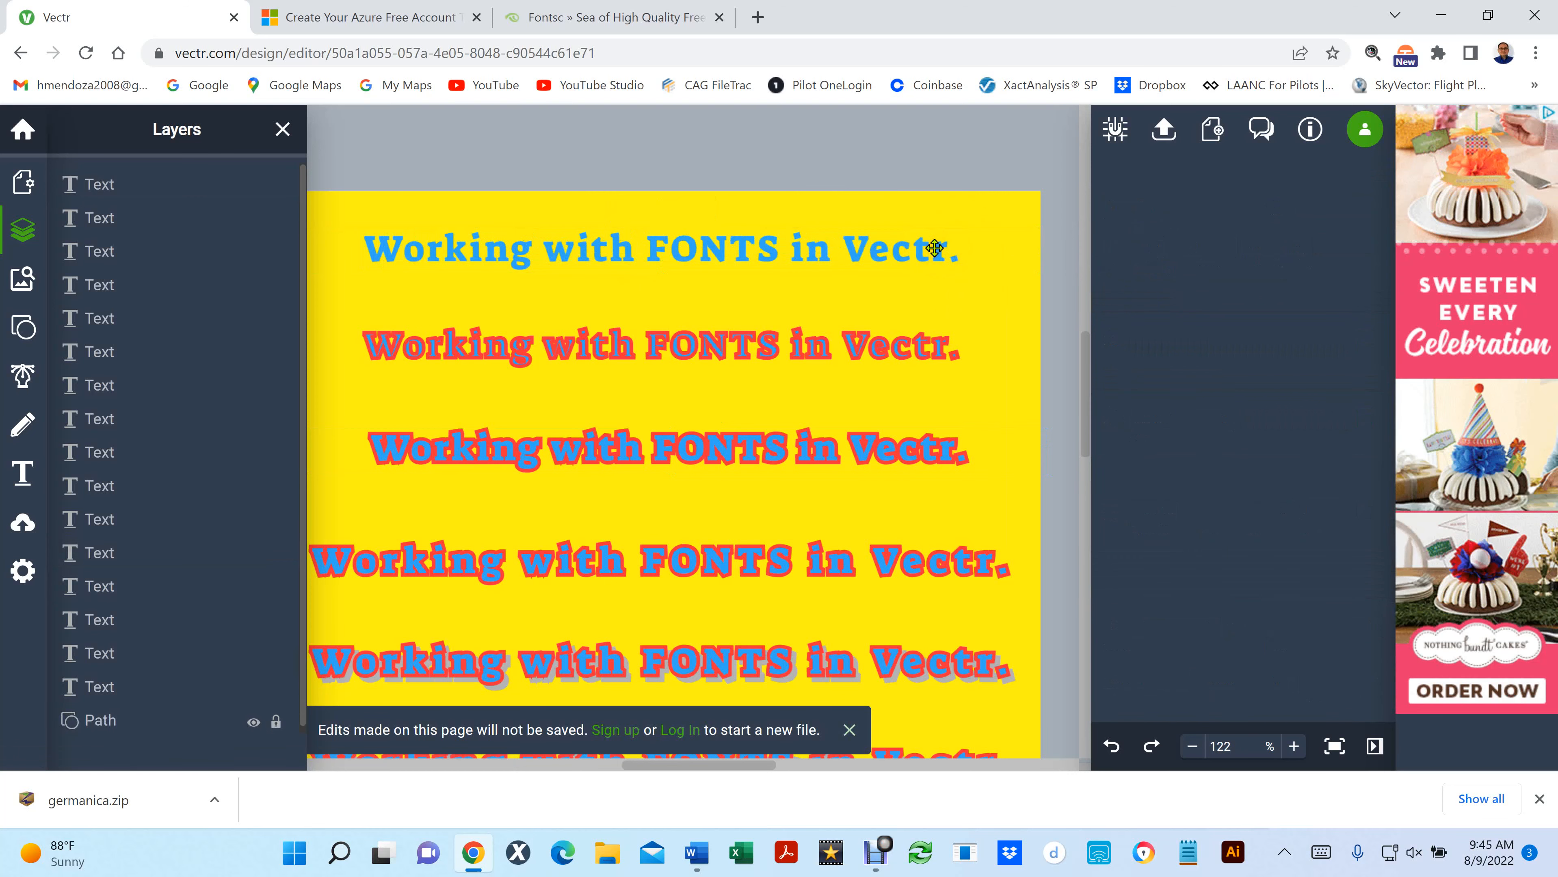
- Reduce the font size of the remaining plain blue top line to 21 pt
left_click(839, 253)
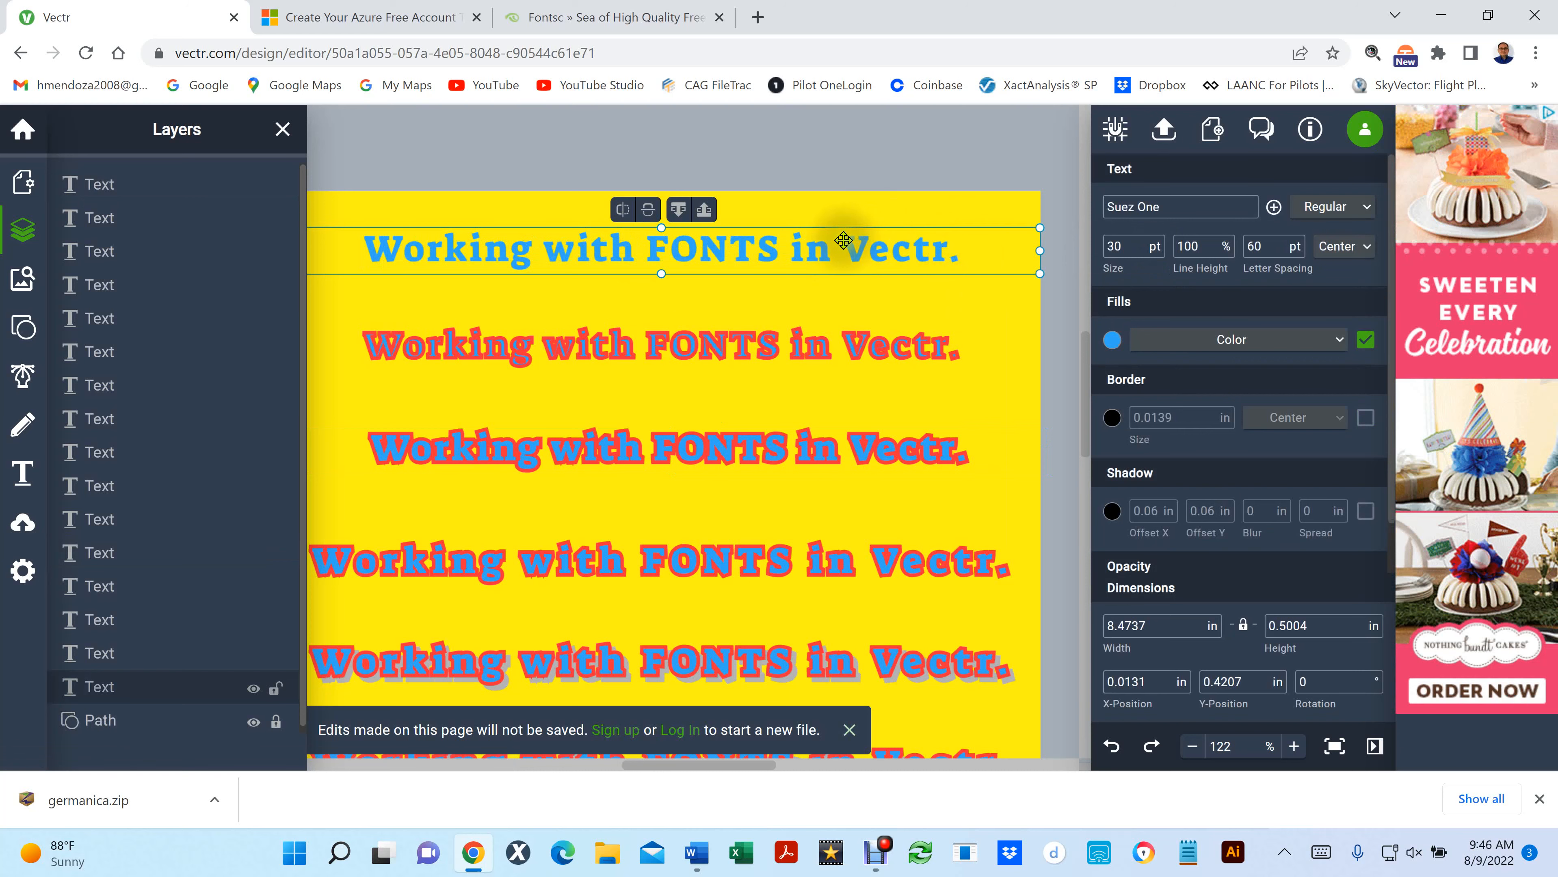
double_click(846, 261)
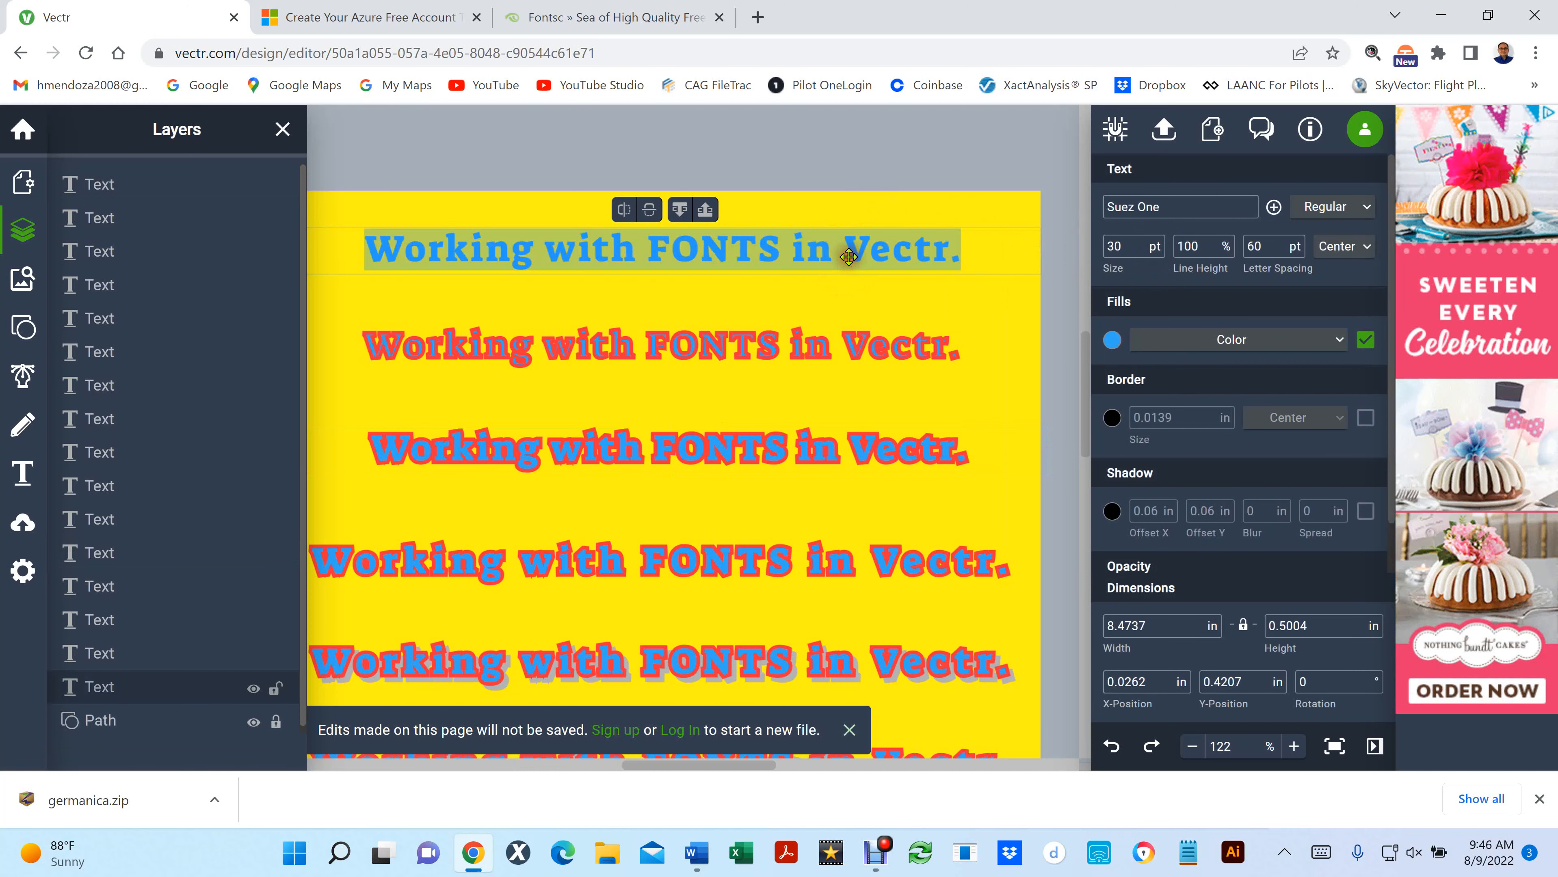
left_click(1154, 253)
left_click(1154, 253)
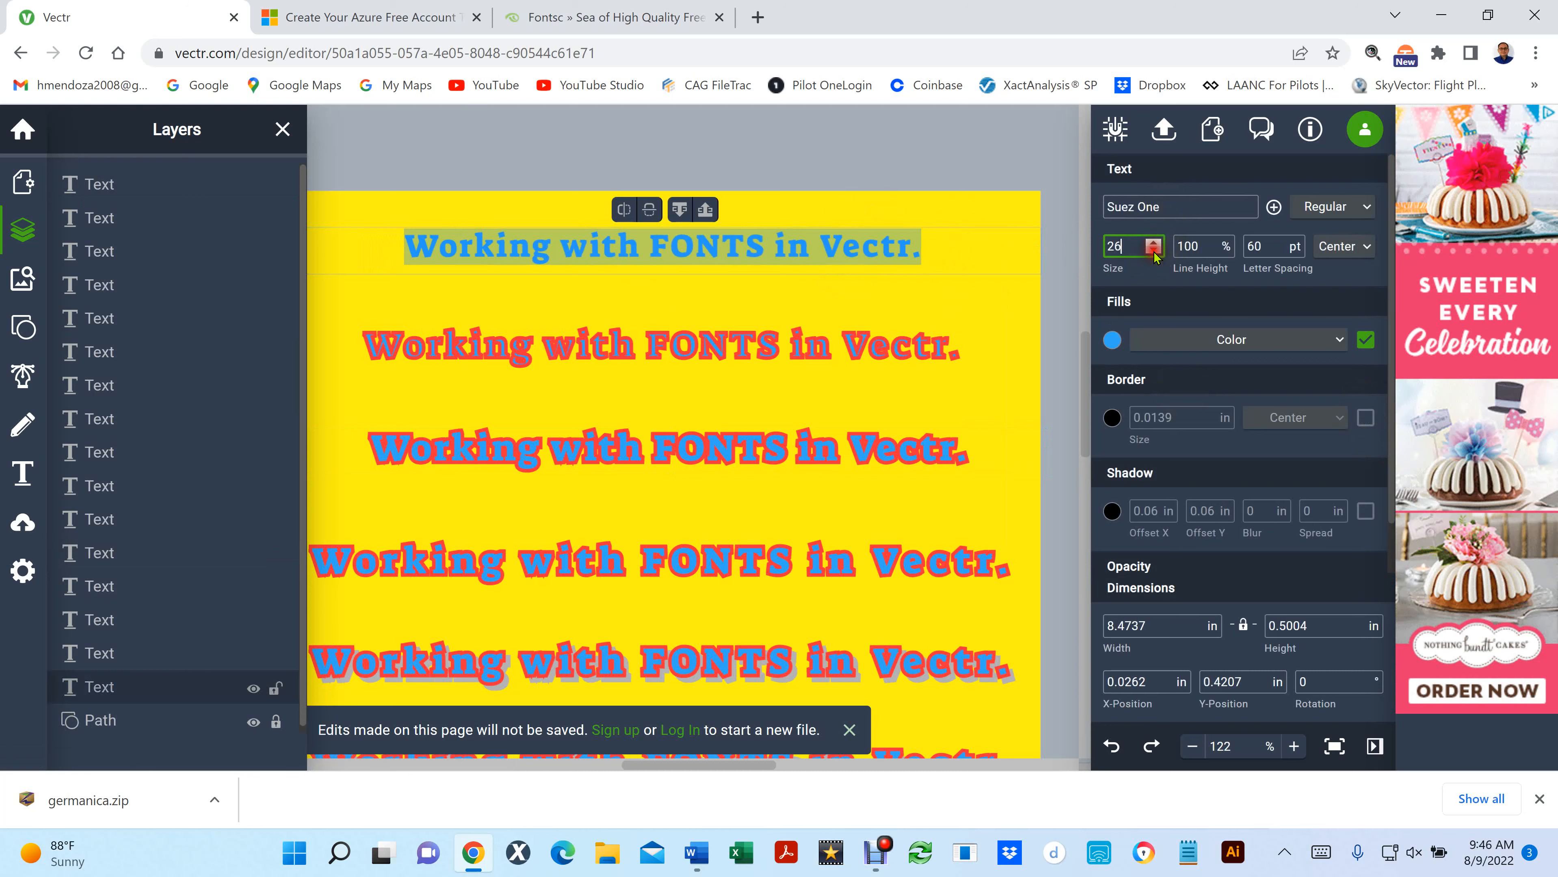
left_click(1153, 253)
left_click(1154, 253)
left_click(1154, 253)
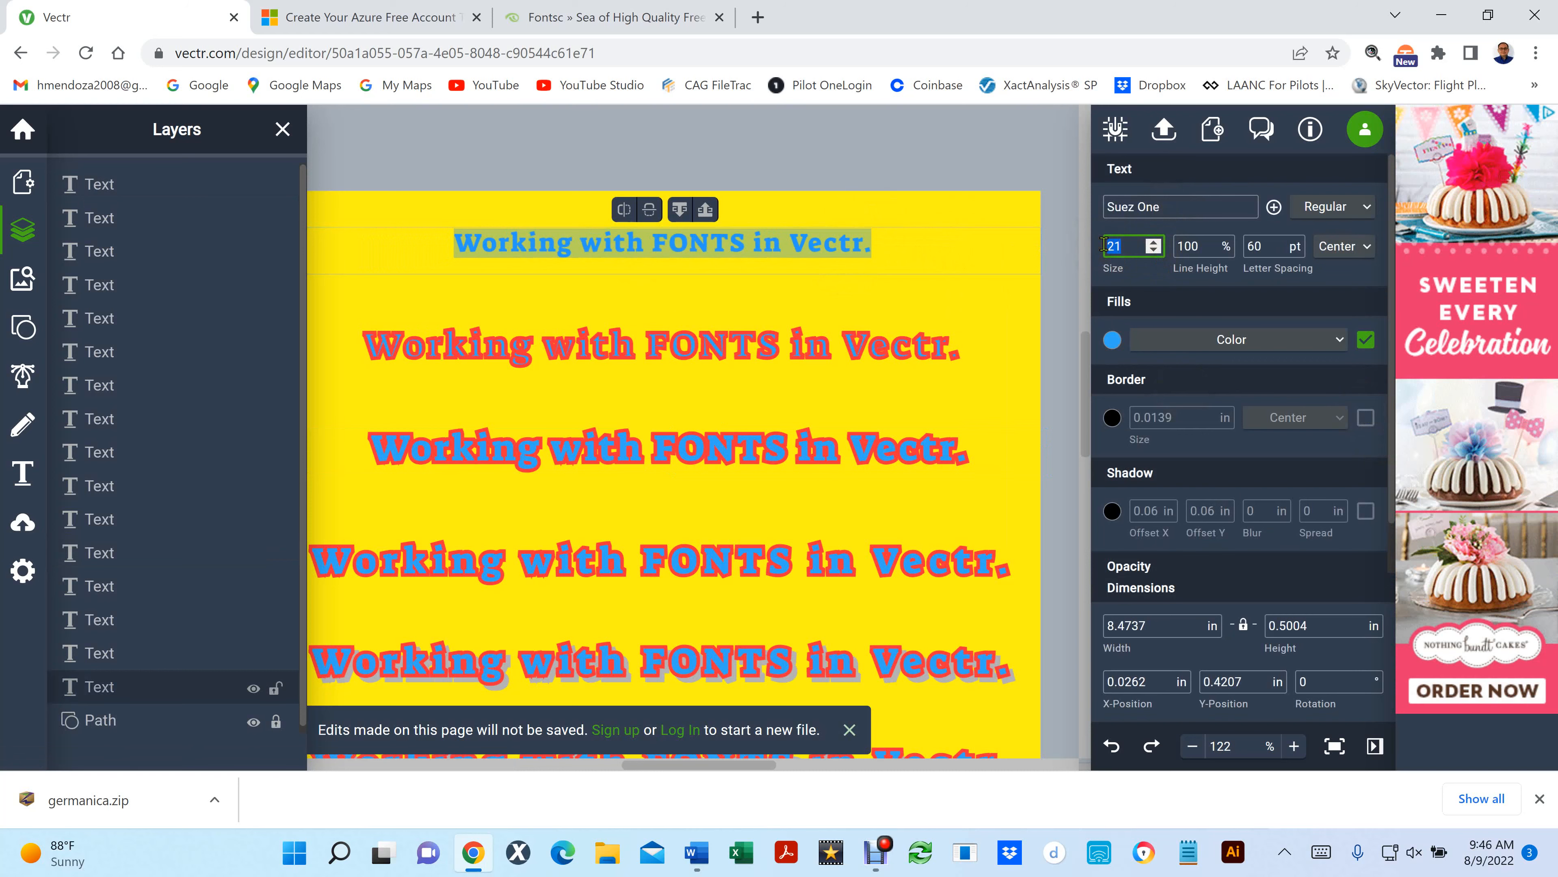
- Try a font size of 60 pt on the top line and settle on 18 pt
type("60")
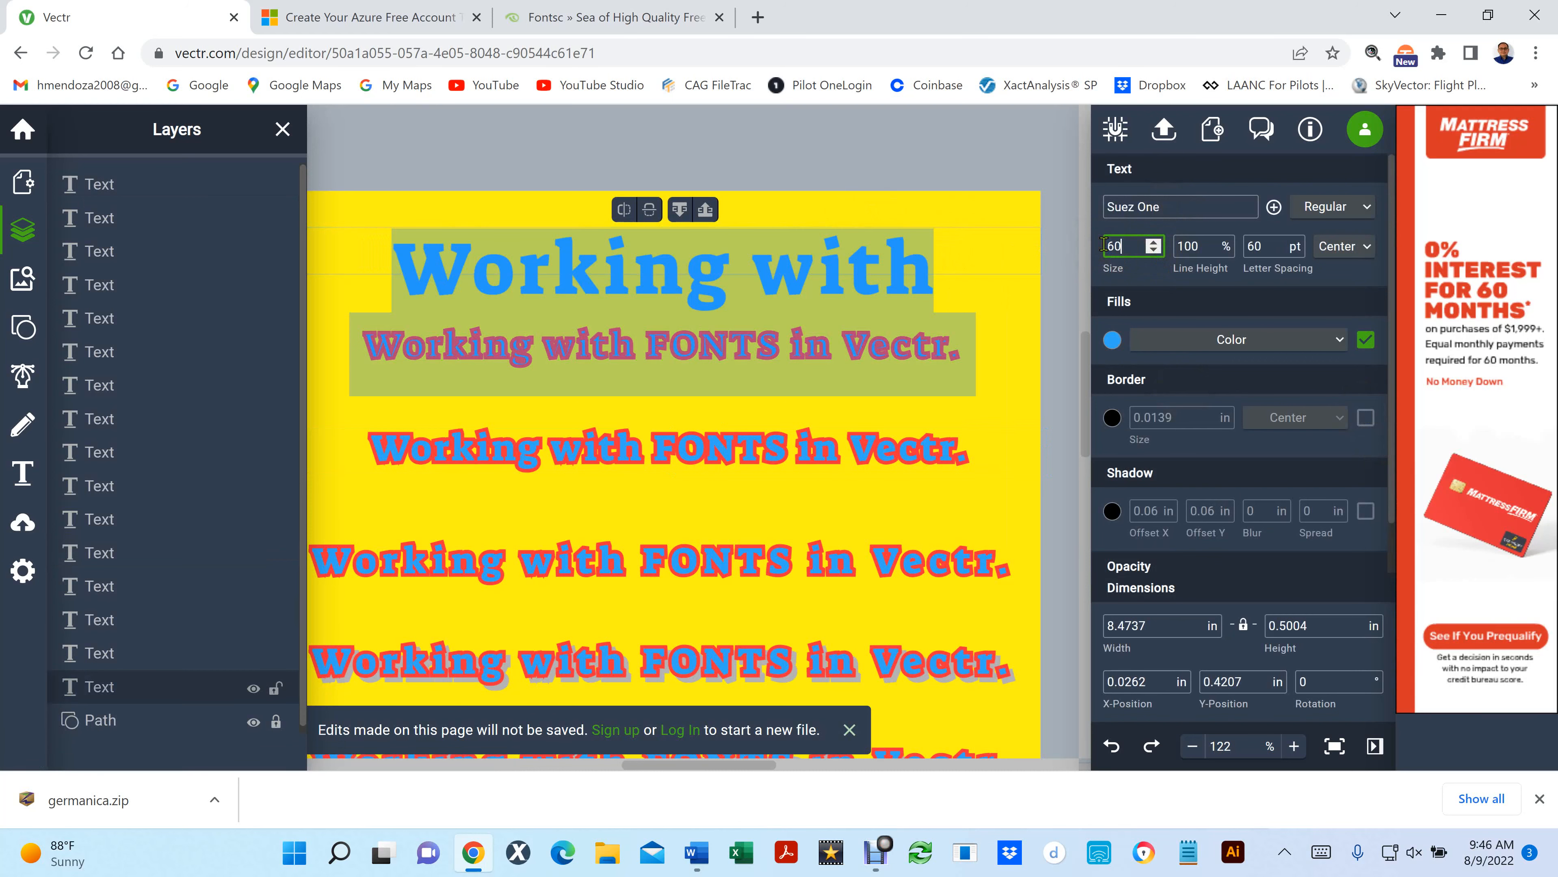
key("BackSpace")
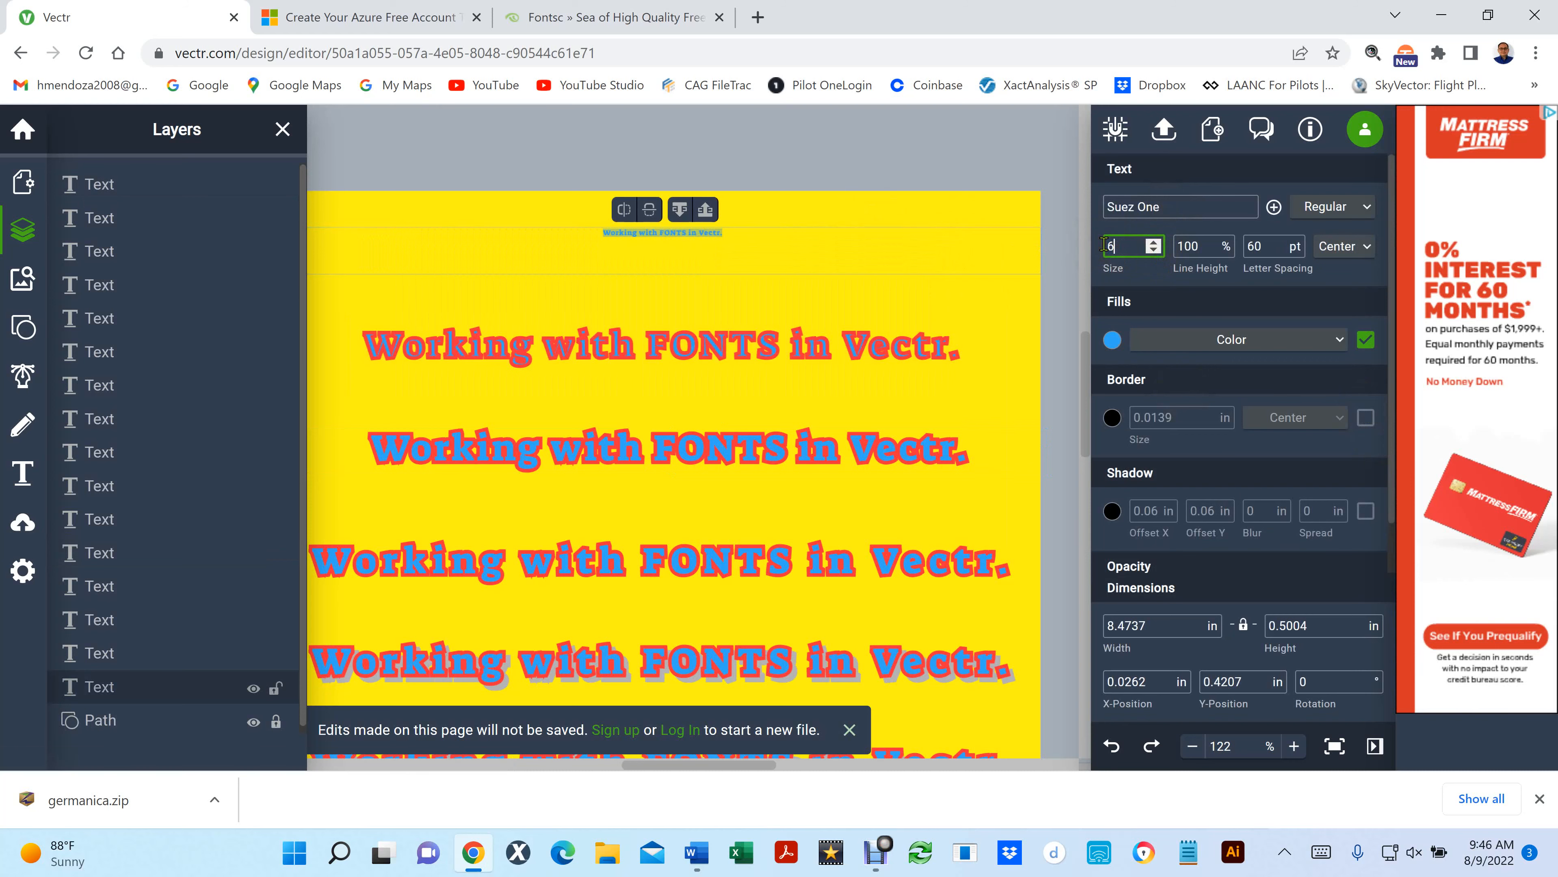
left_click(1154, 244)
left_click(1154, 244)
left_click(1154, 244)
left_click(1155, 244)
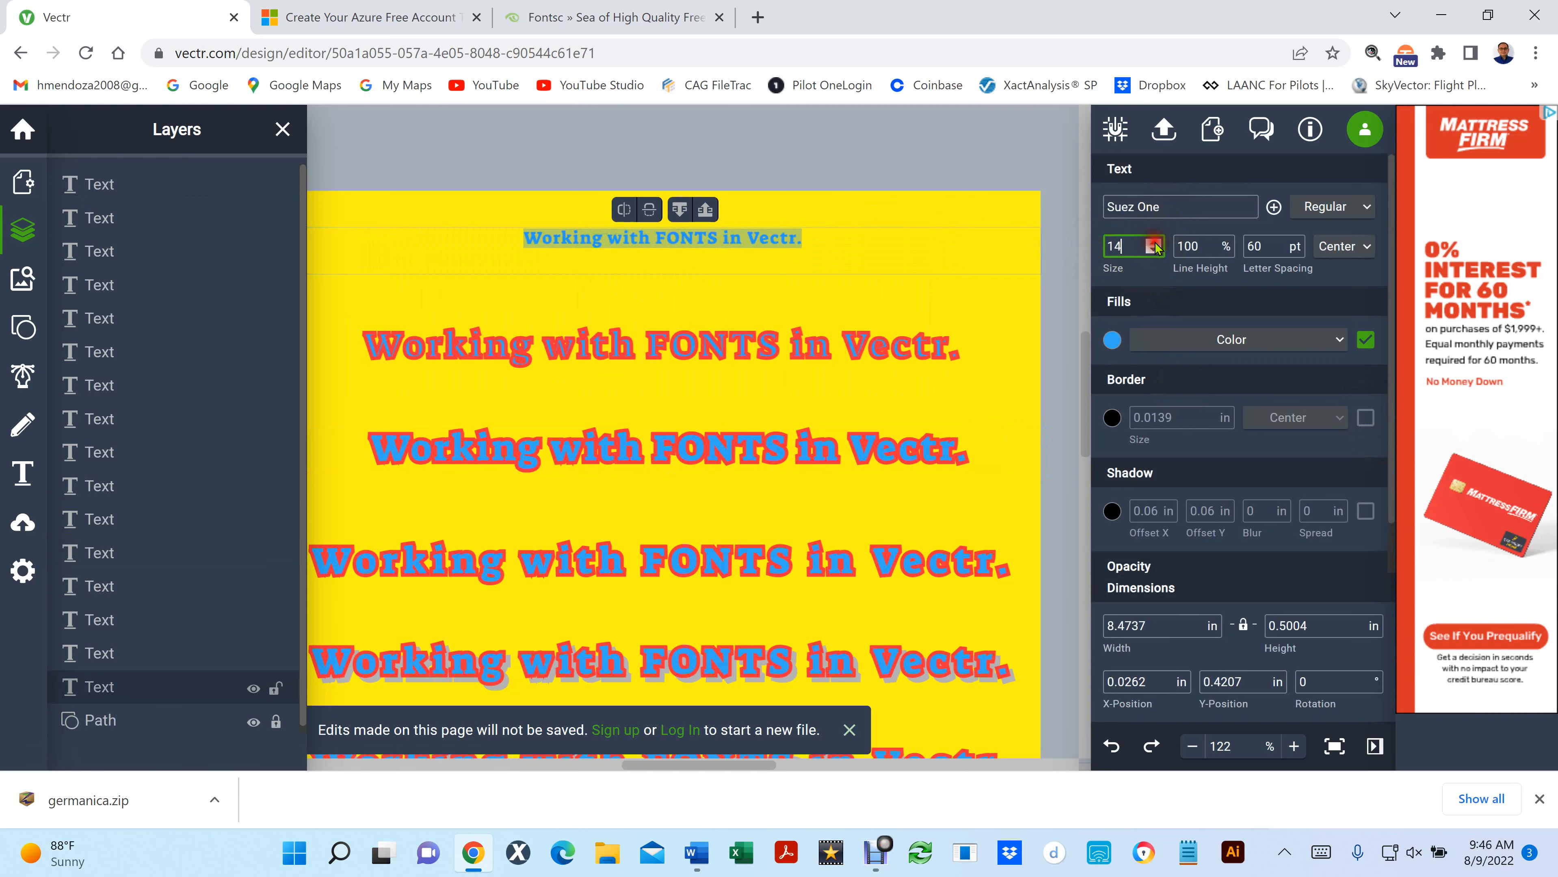
left_click(1155, 244)
left_click(1154, 244)
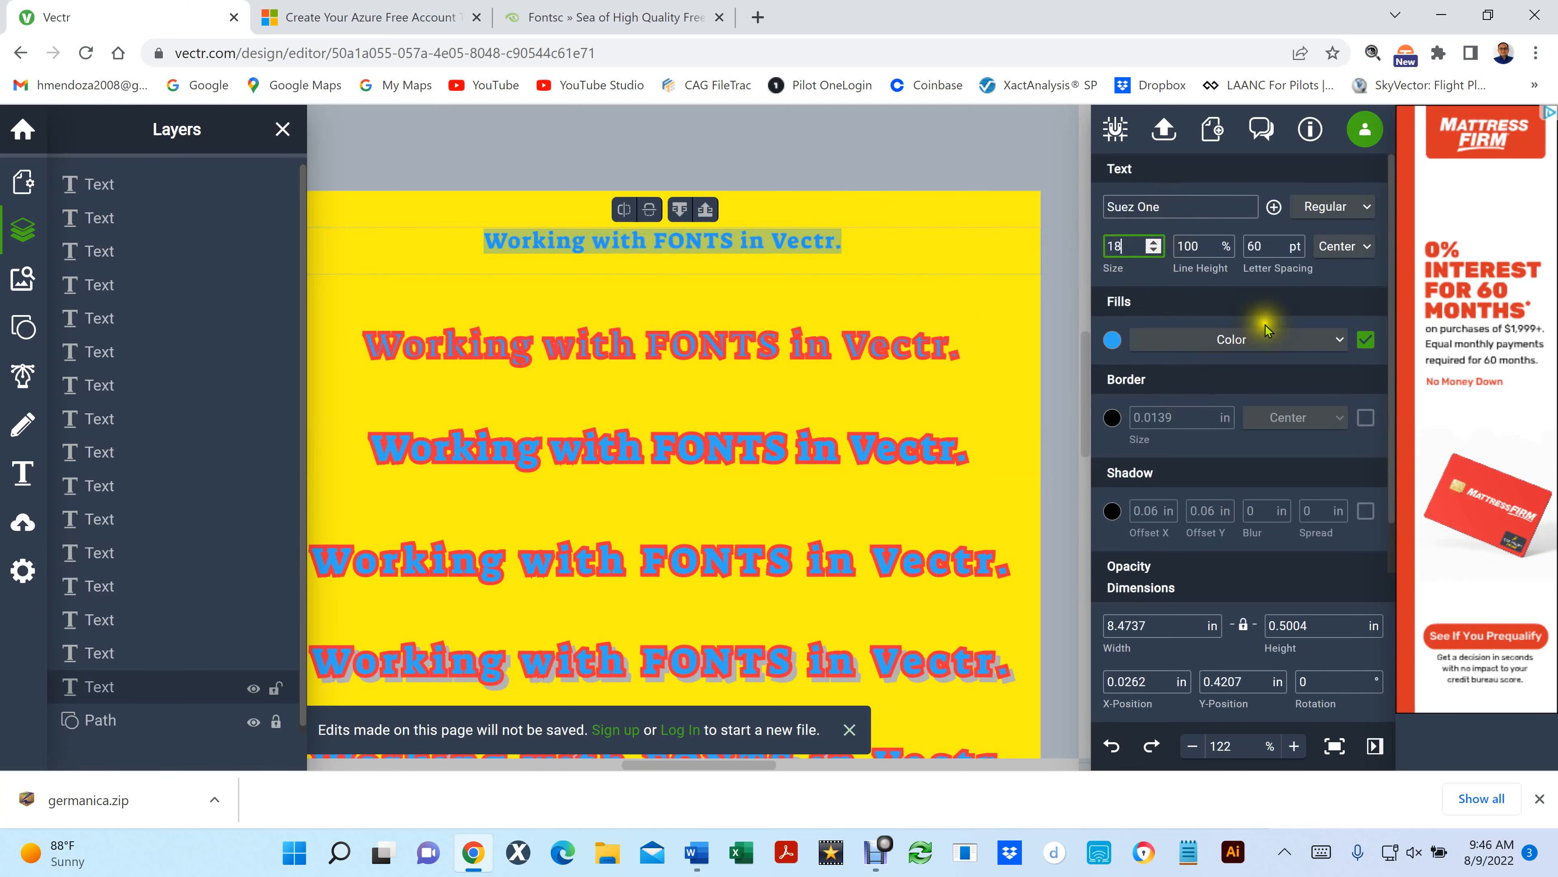
- Examine the resized top line against the outlined lines below, from an overview of the page to a close-up
left_click(1272, 241)
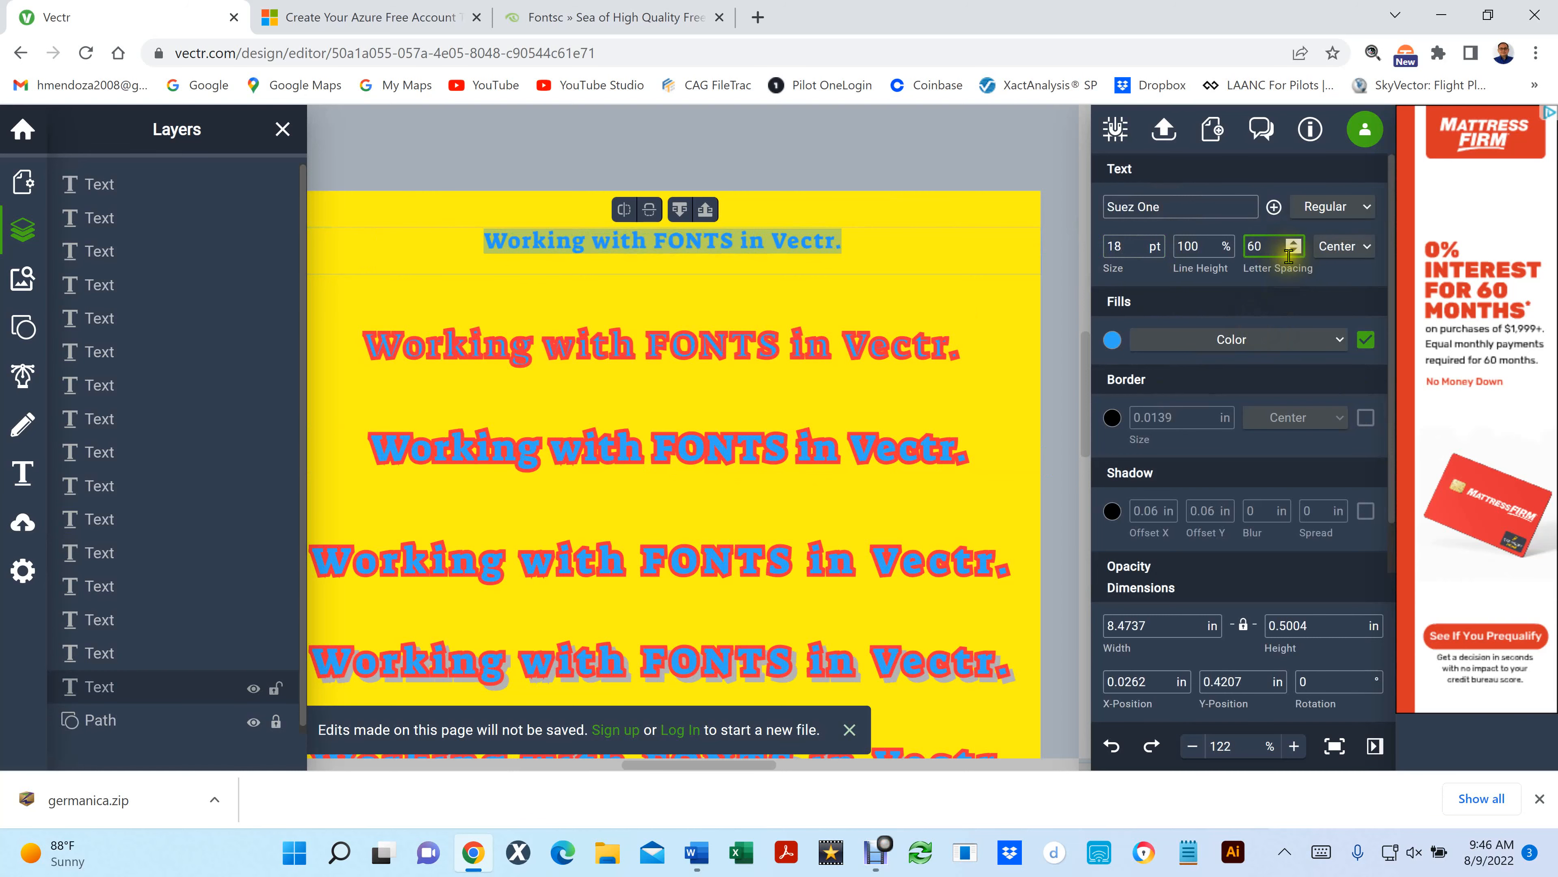
scroll(795, 259, "down", 3)
scroll(794, 259, "down", 4)
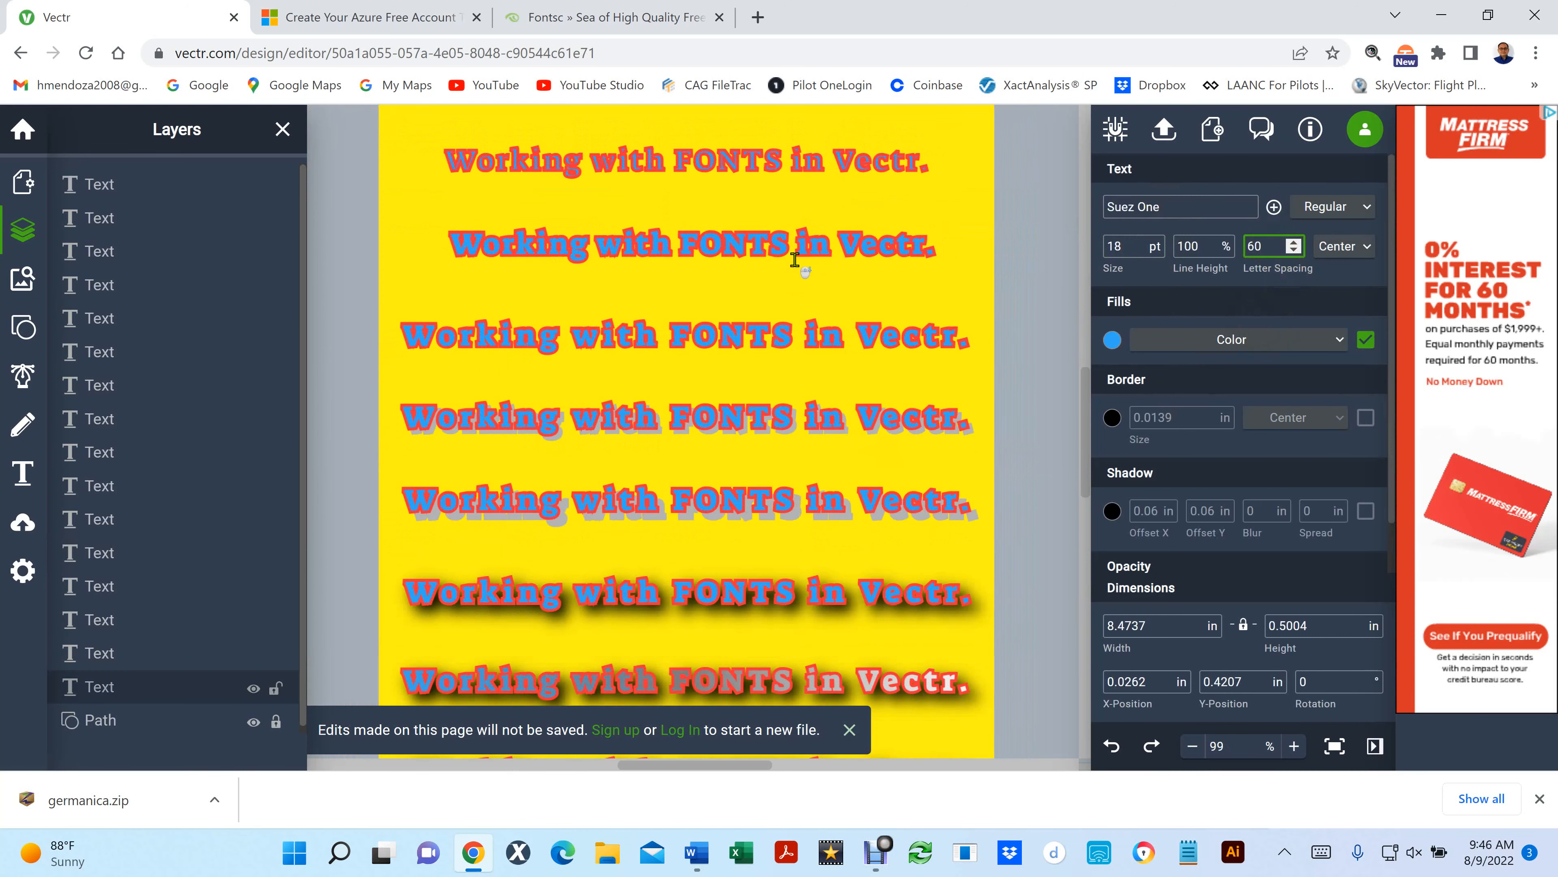
scroll(794, 259, "down", 5)
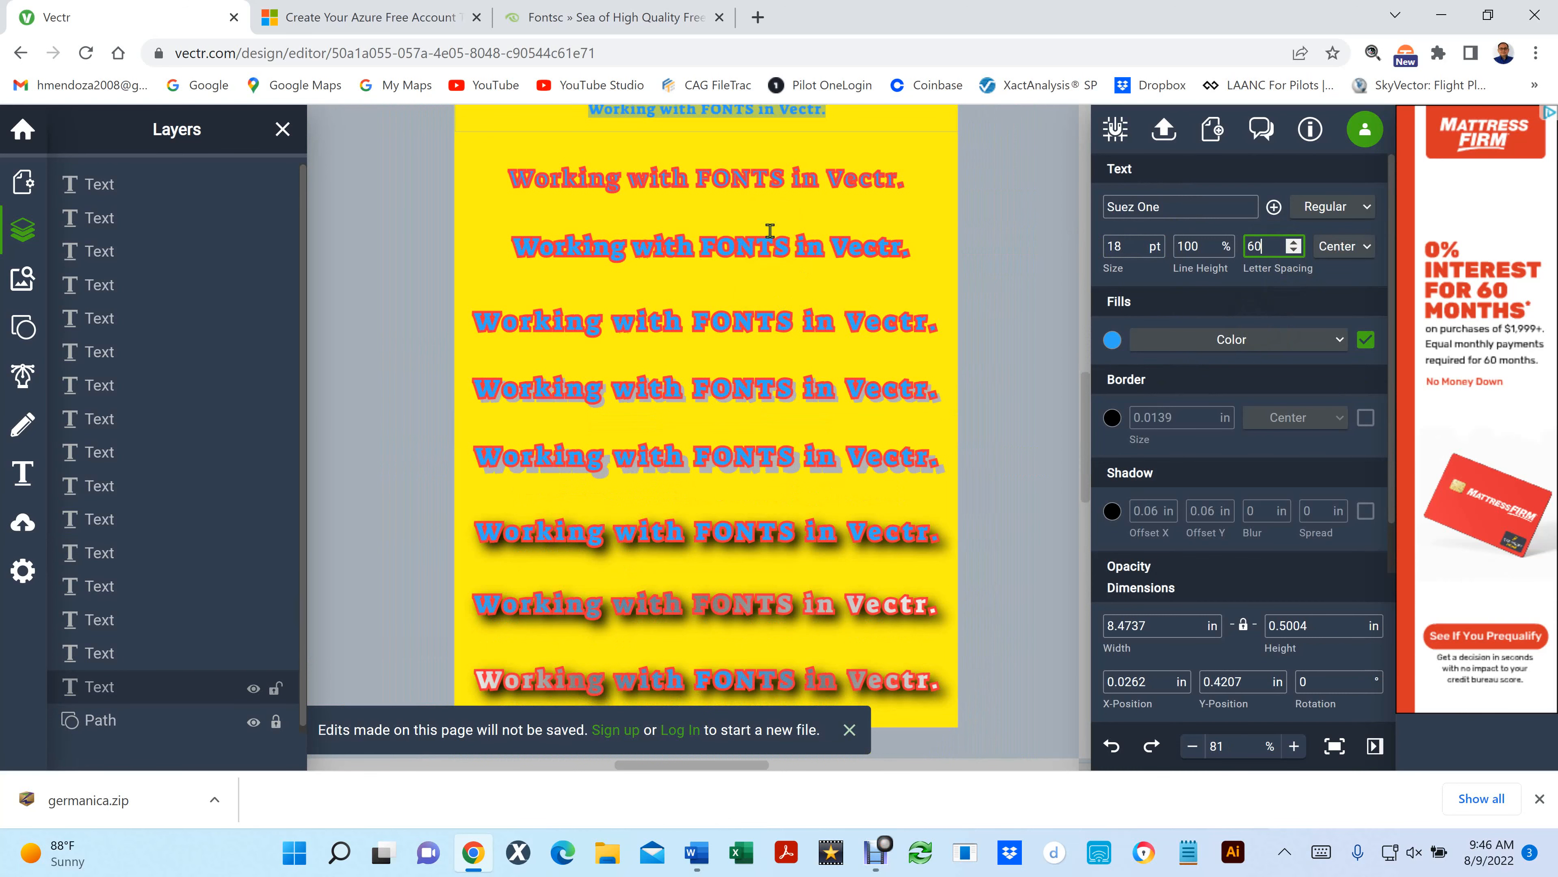
scroll(772, 222, "up", 4)
scroll(741, 299, "up", 5)
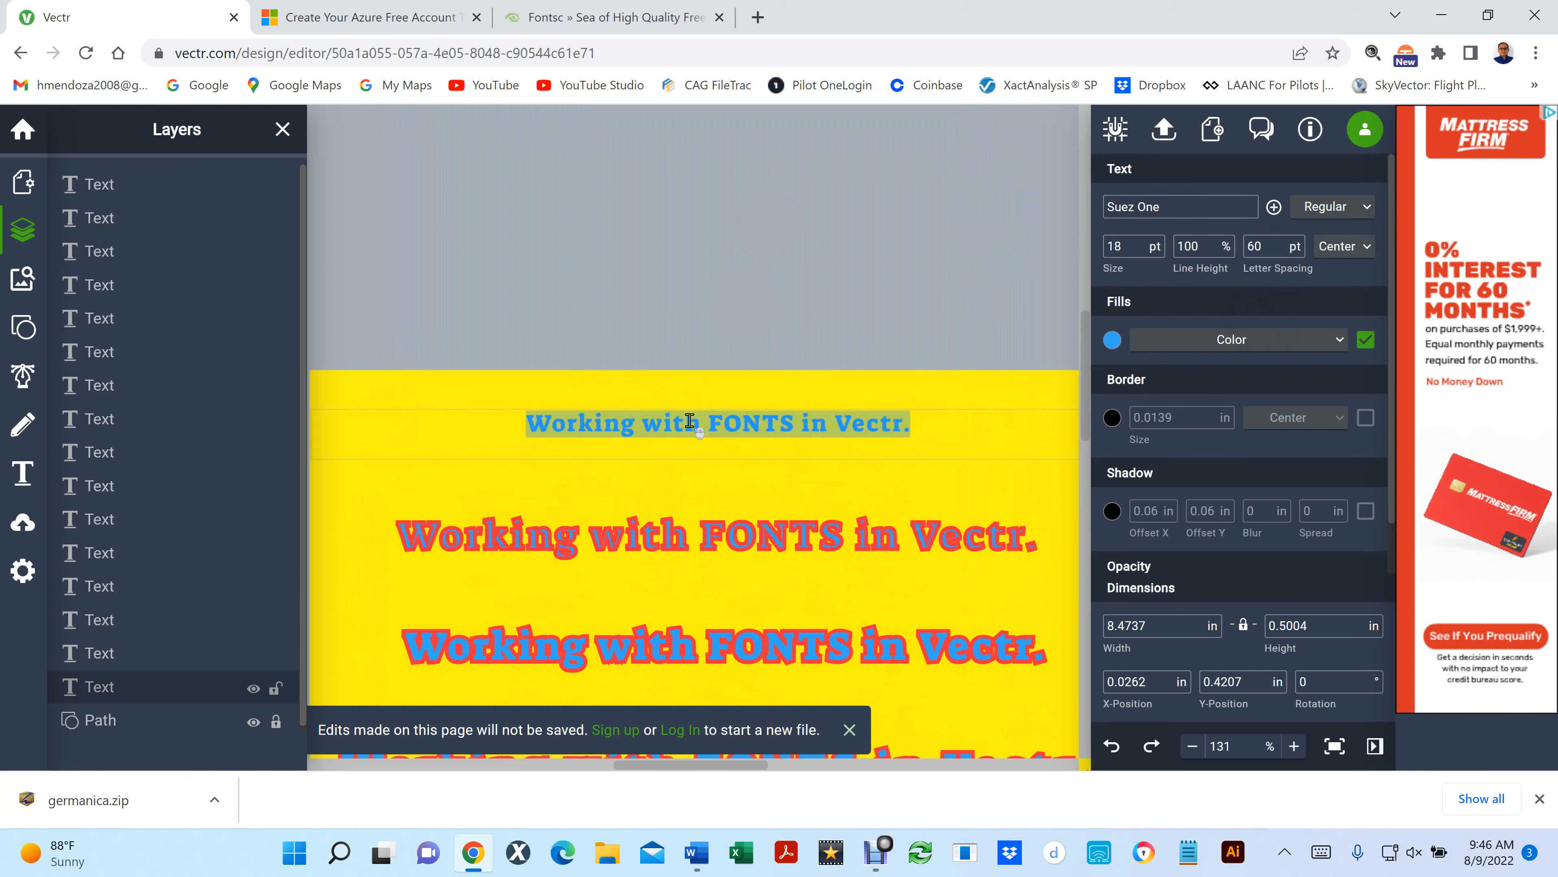
scroll(689, 422, "down", 3)
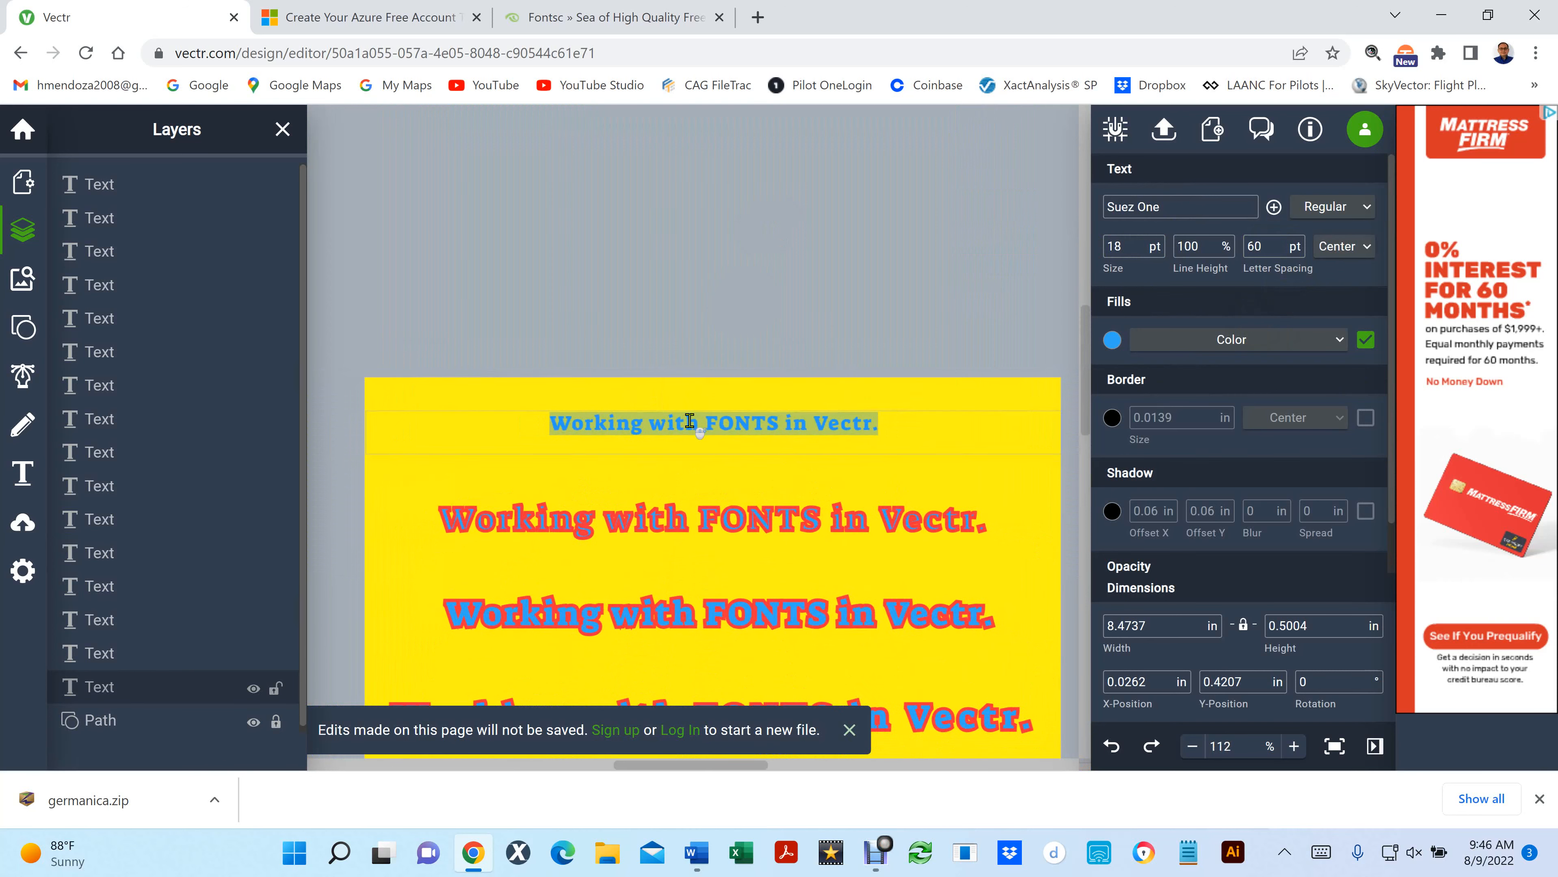
scroll(689, 422, "down", 4)
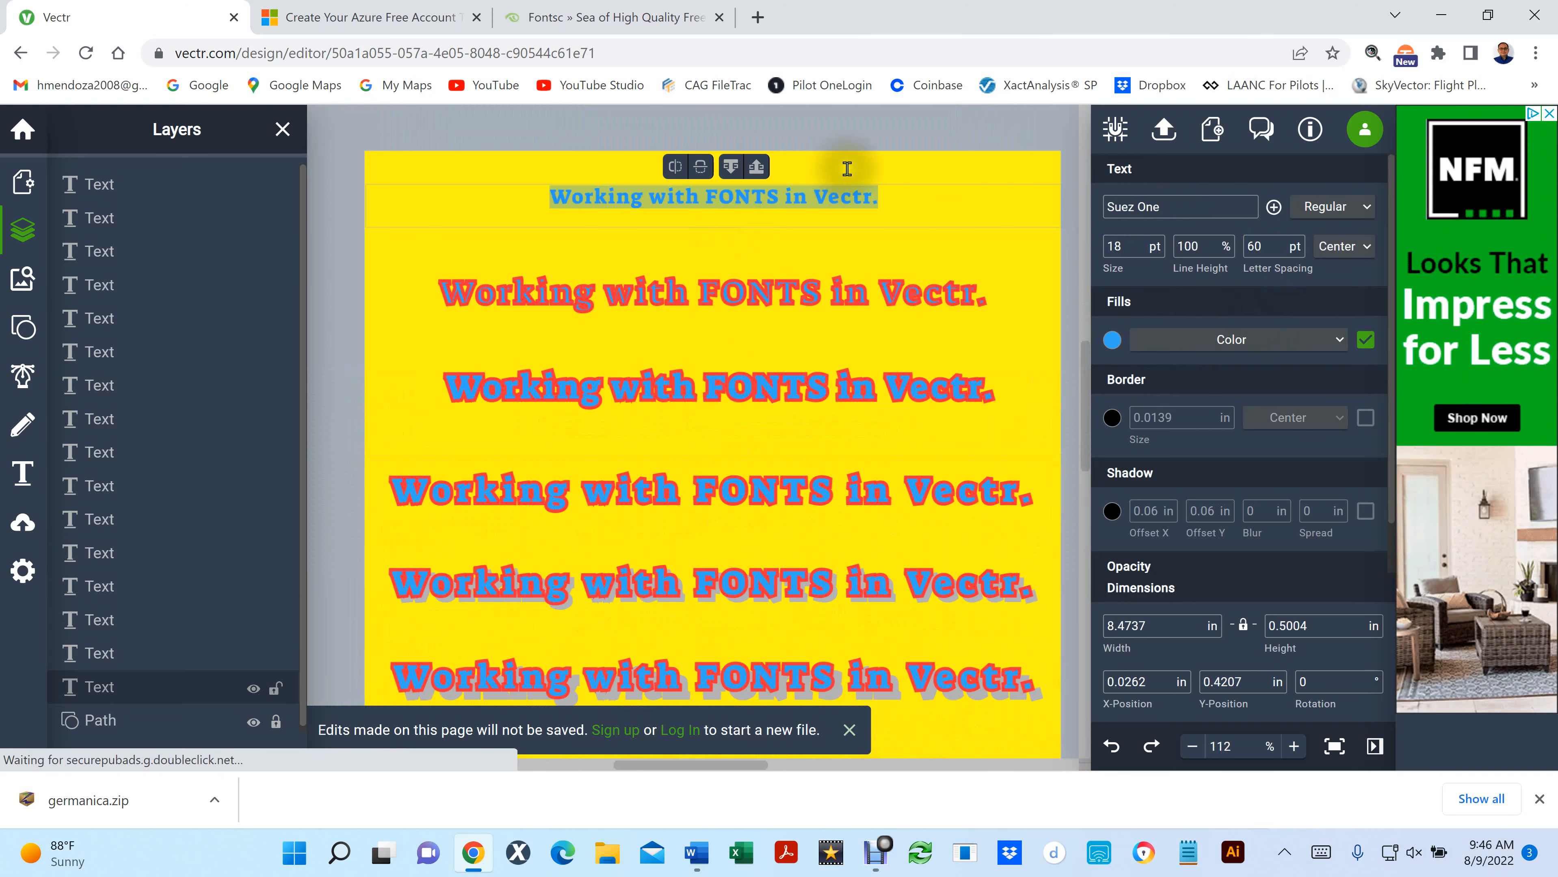
- Try left, center and right alignment on the top line's text and return it to center
left_click(888, 187)
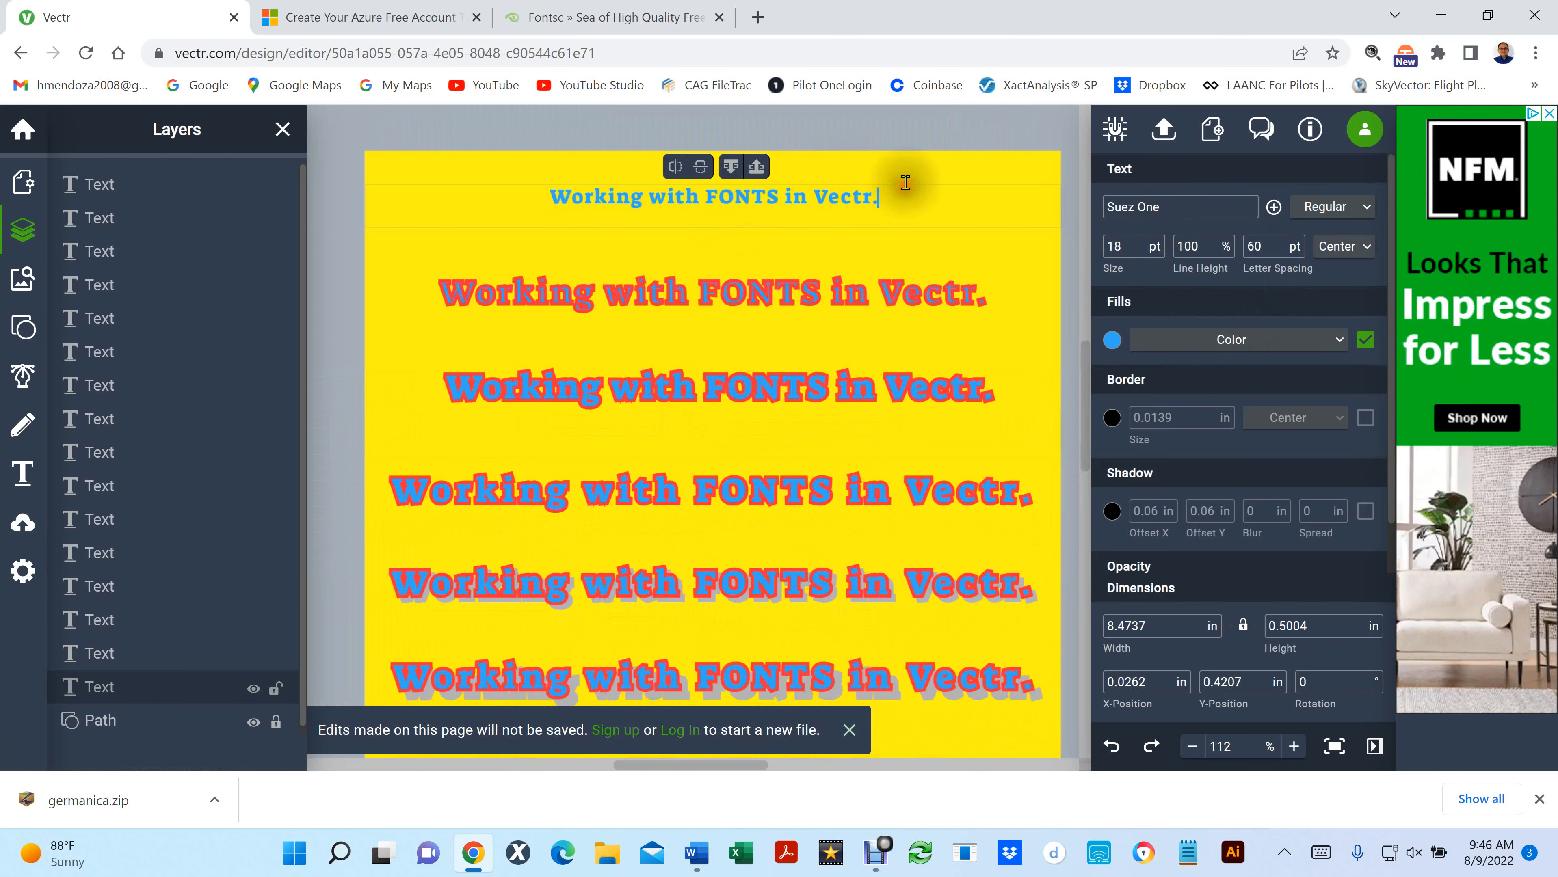
left_click(931, 130)
left_click(903, 198)
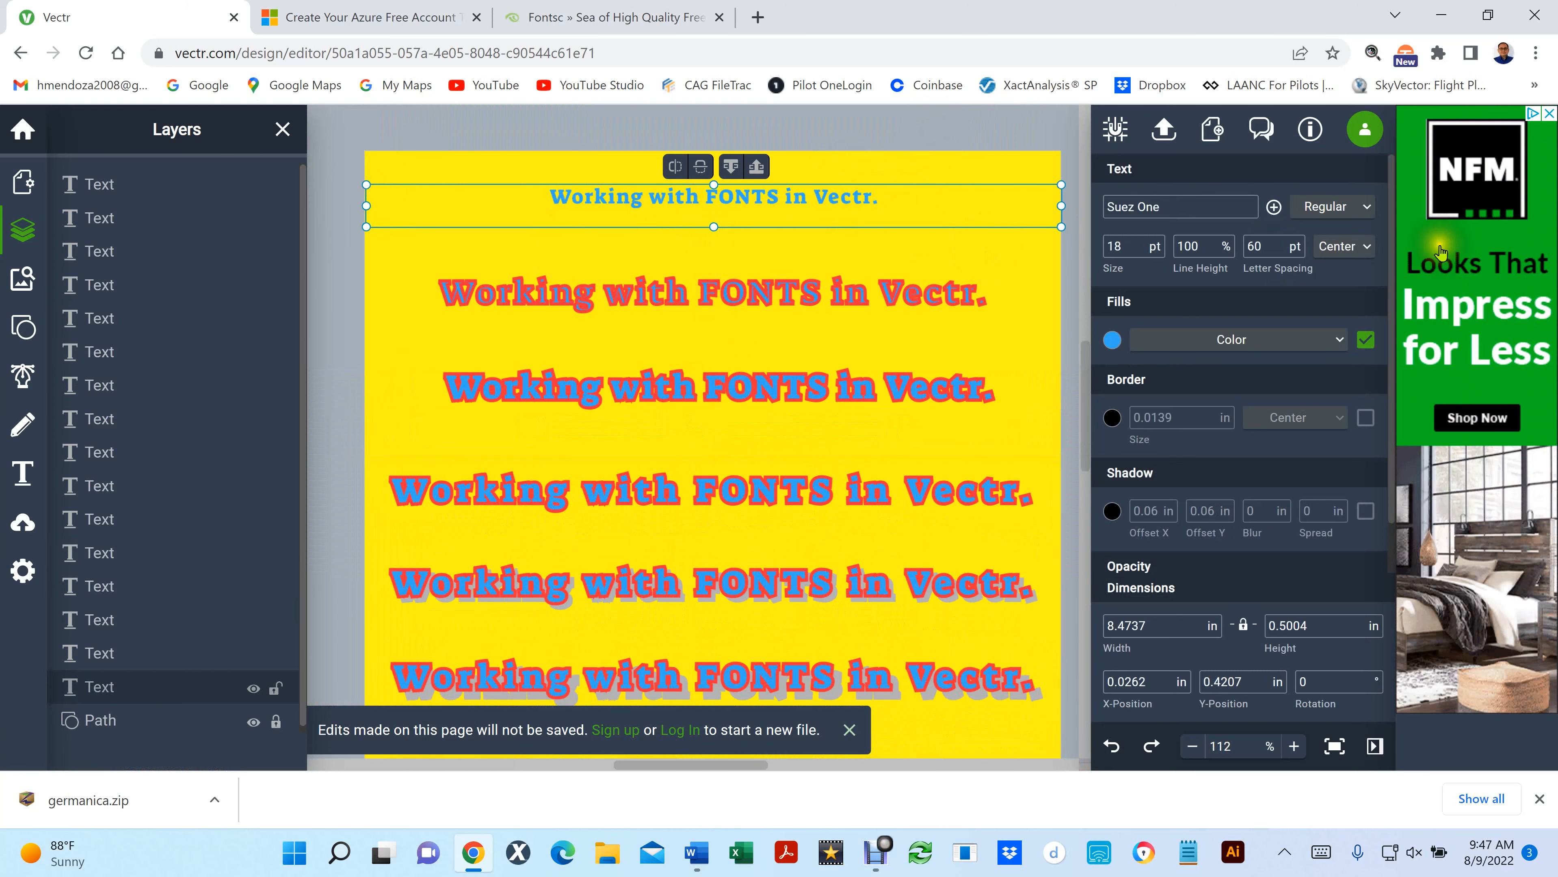
left_click(1354, 246)
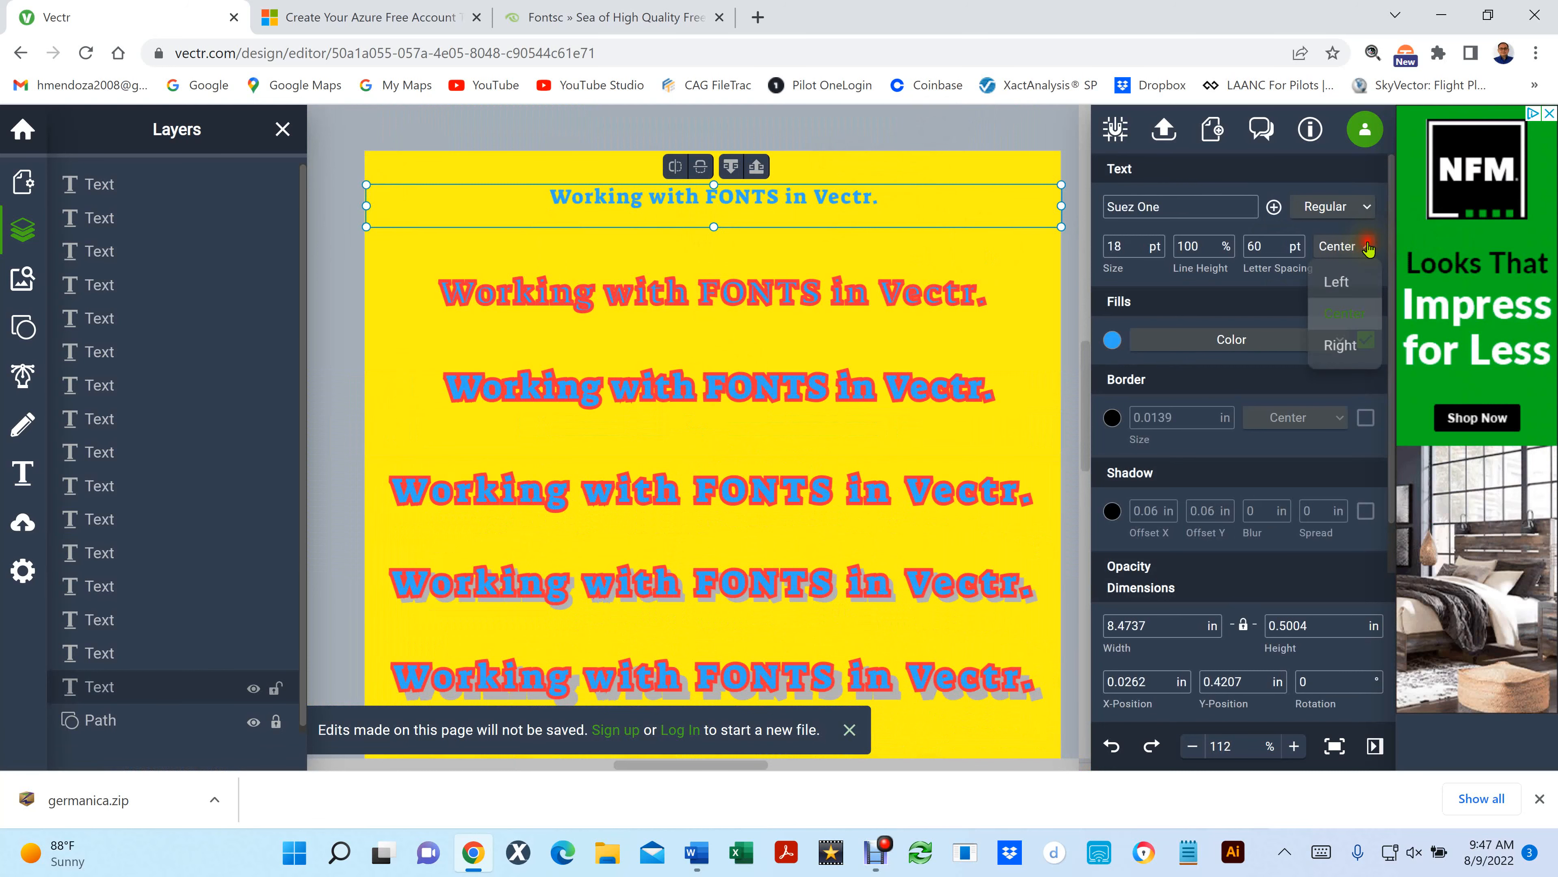
left_click(1345, 284)
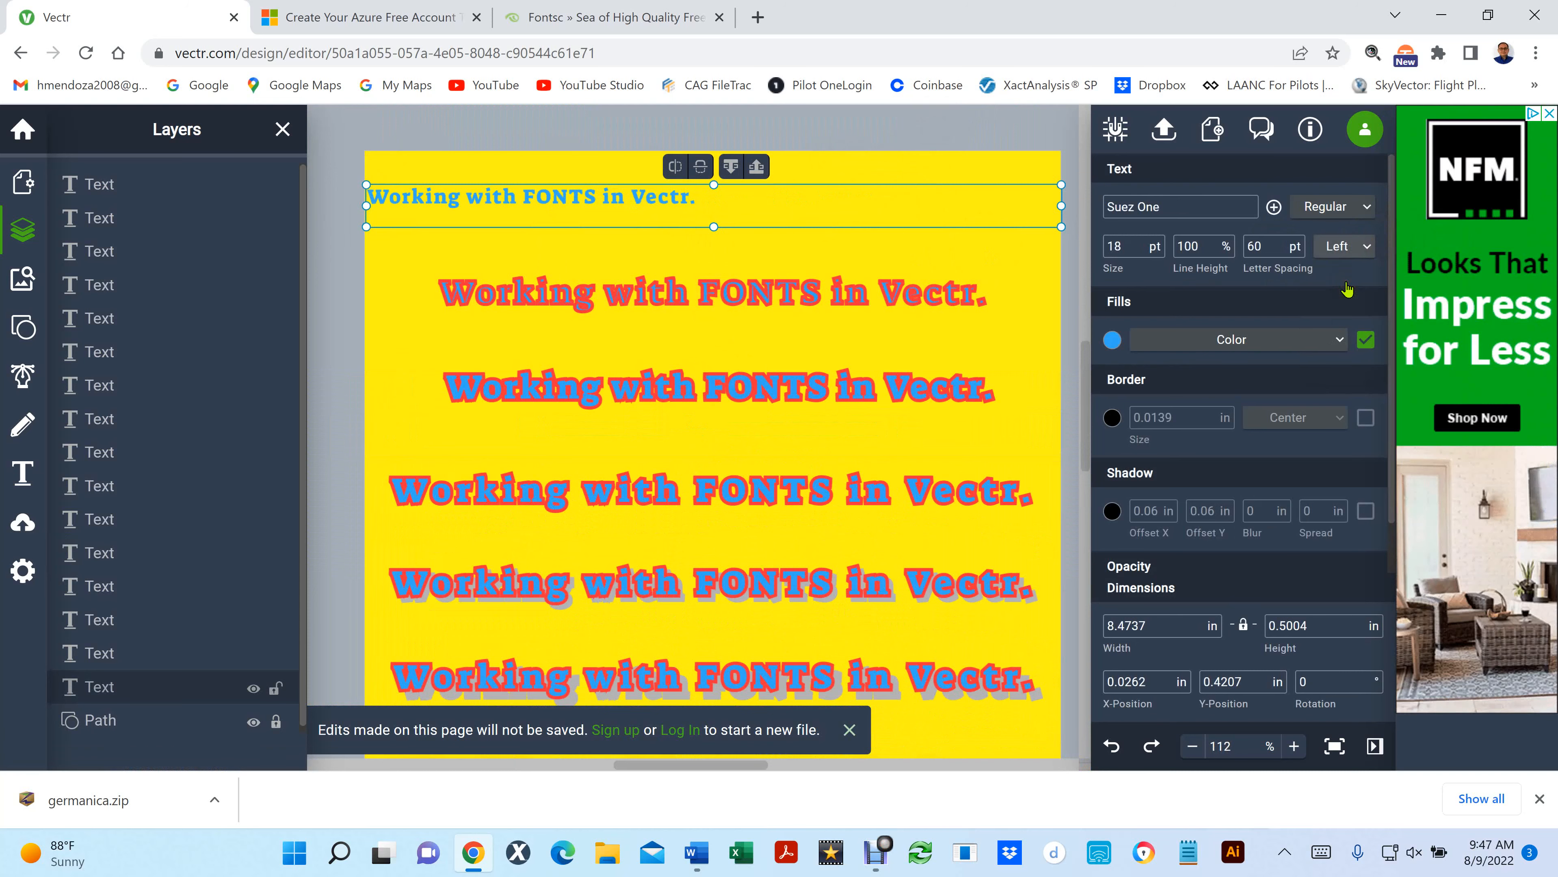
left_click(1352, 245)
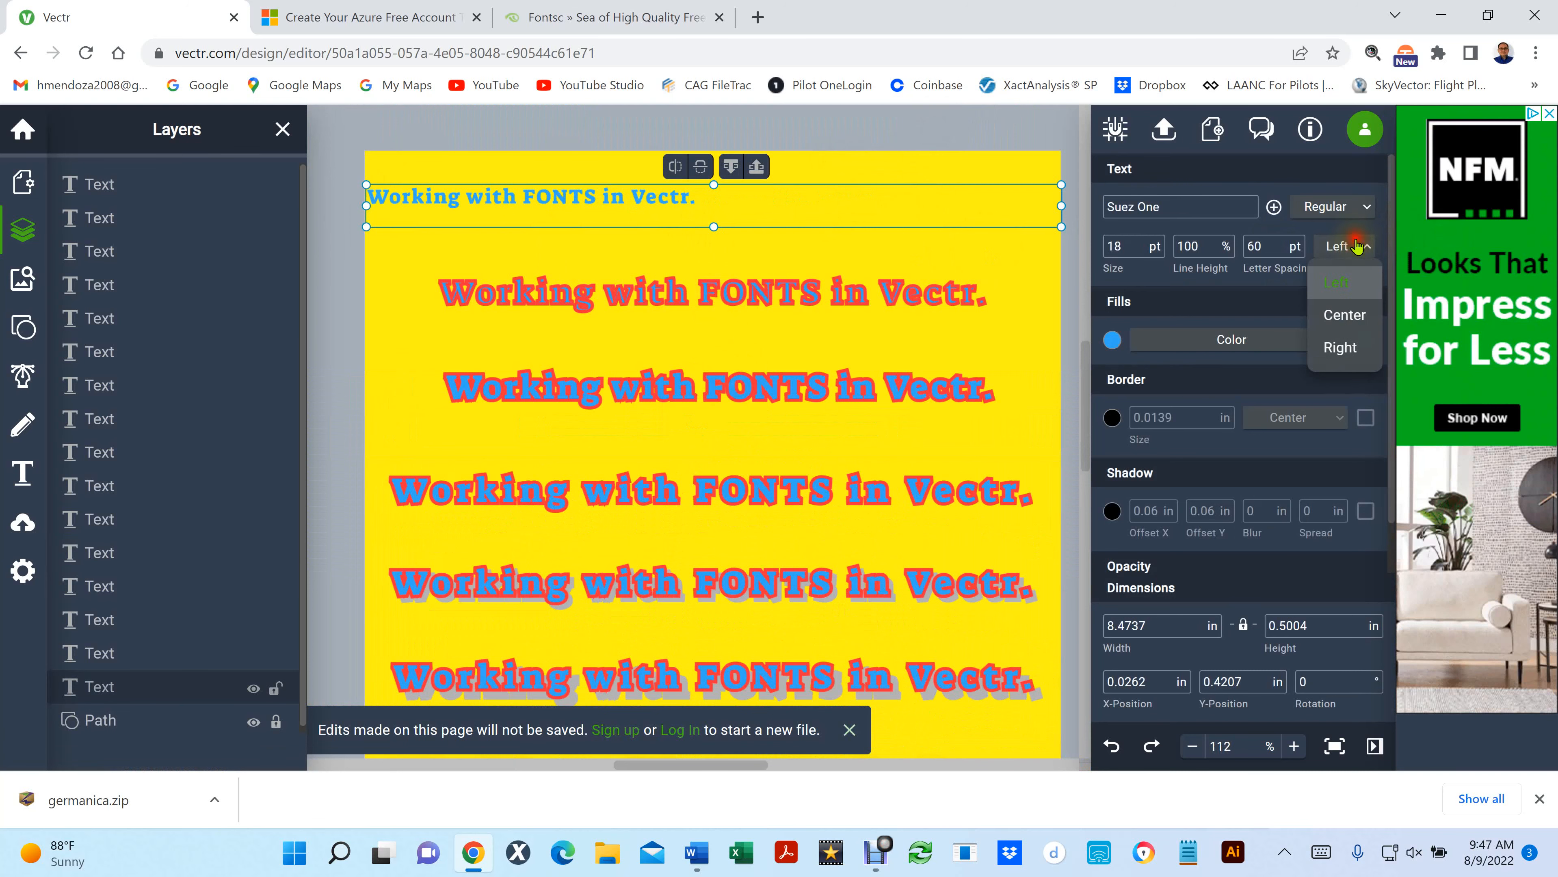
left_click(1341, 317)
left_click(1346, 246)
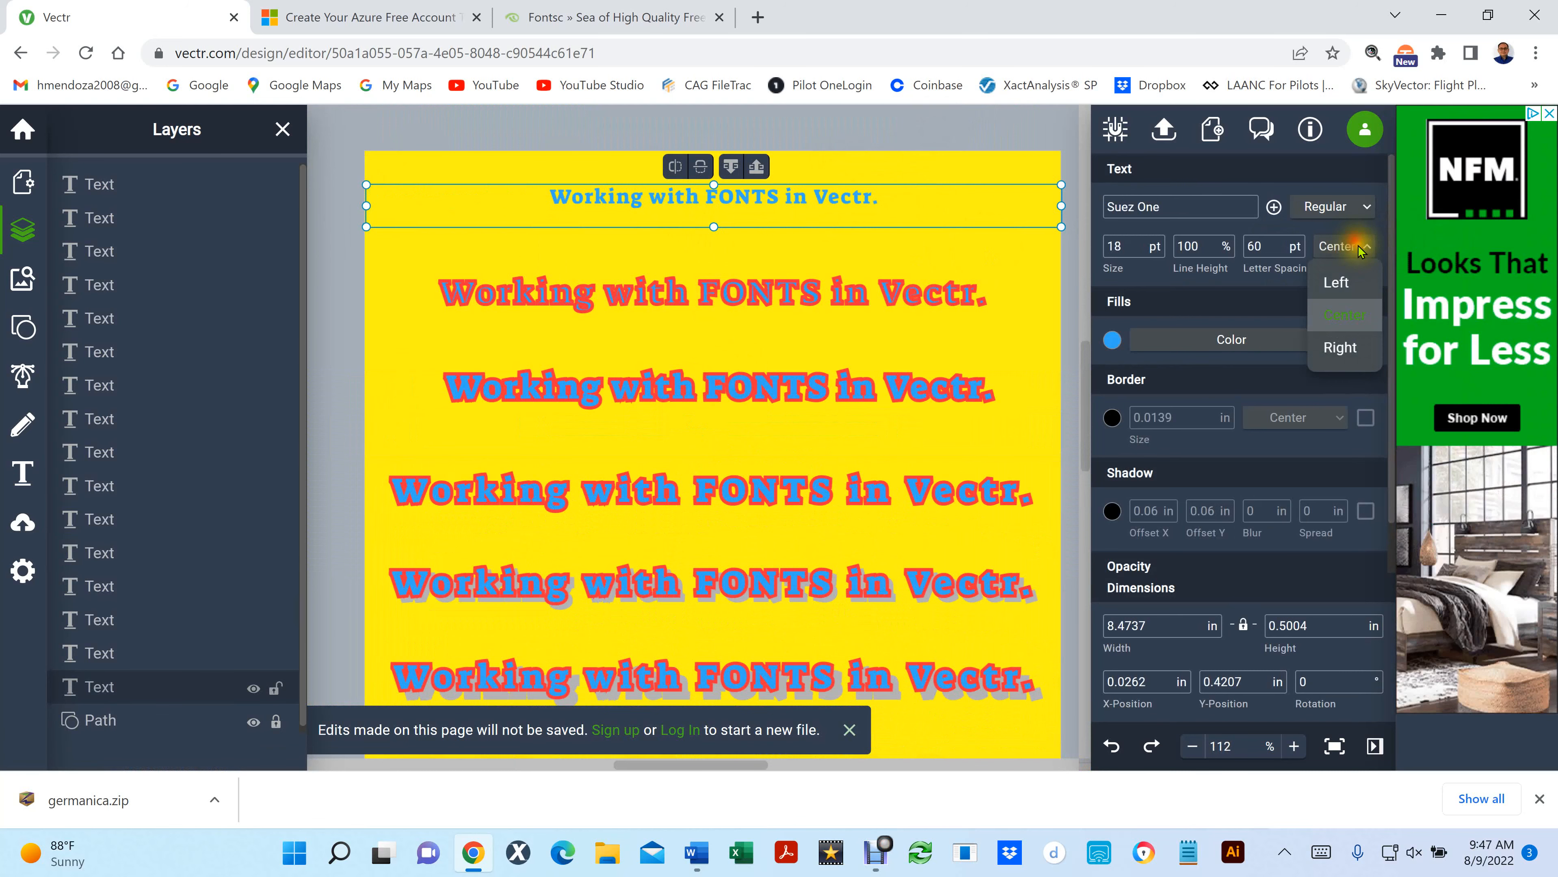
left_click(1351, 348)
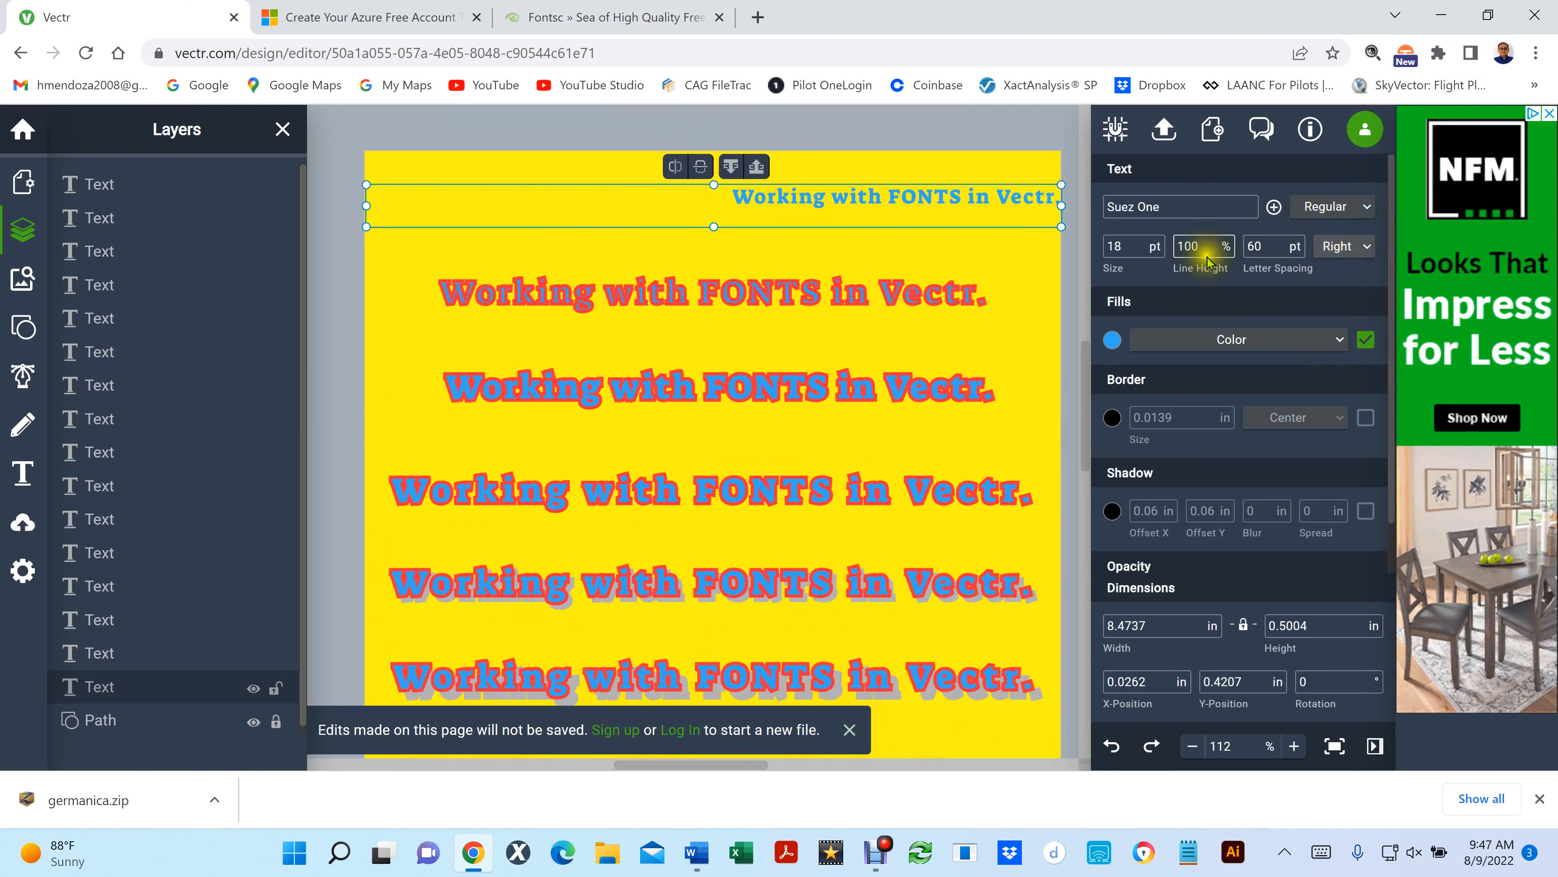
left_click(1338, 246)
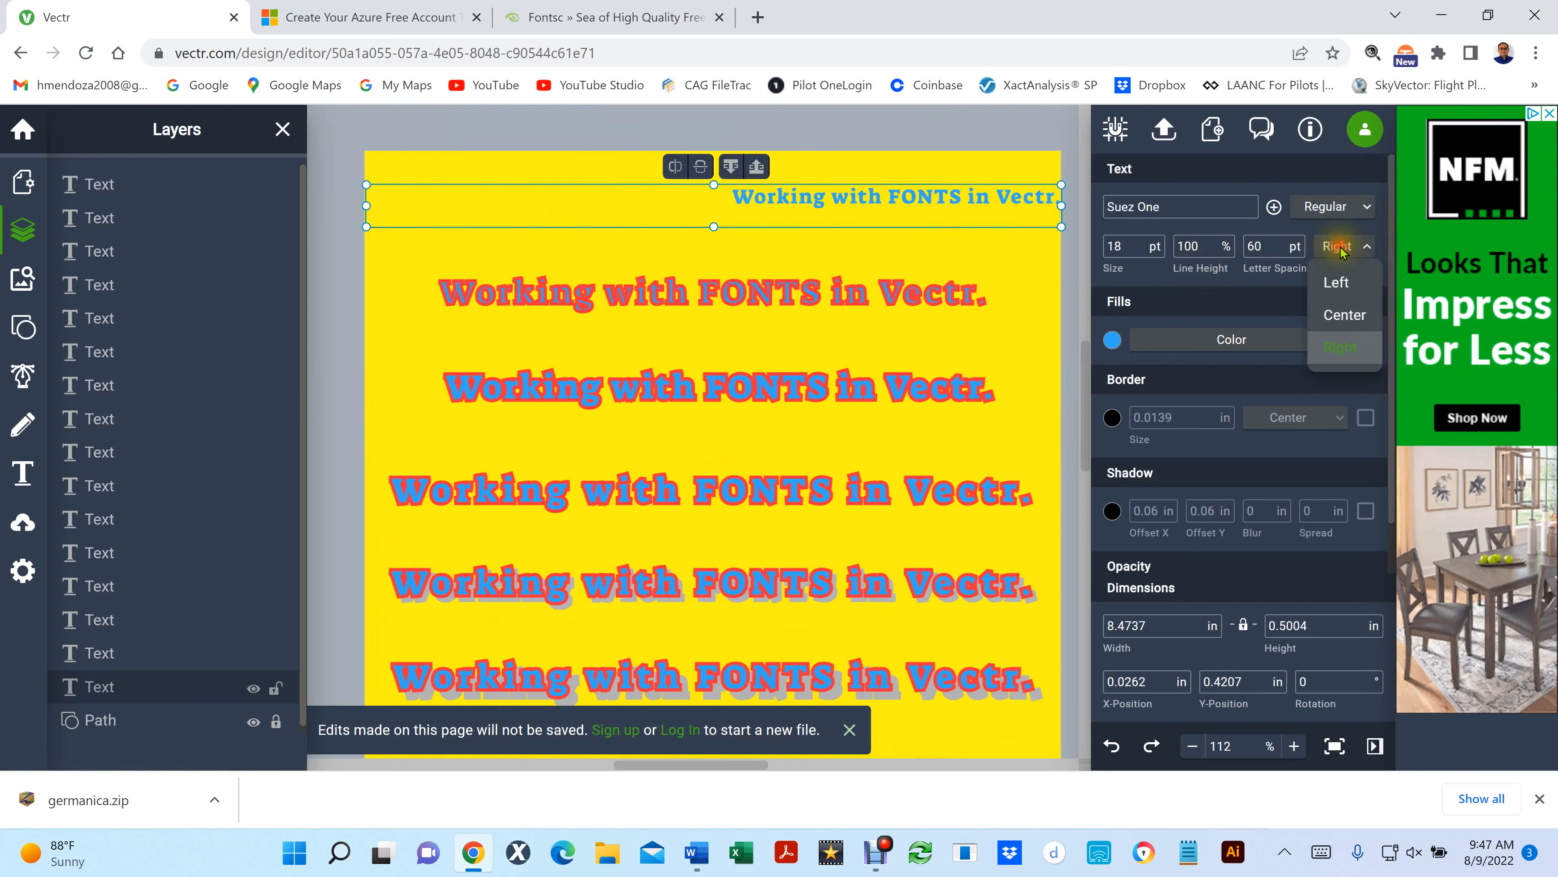
left_click(1342, 315)
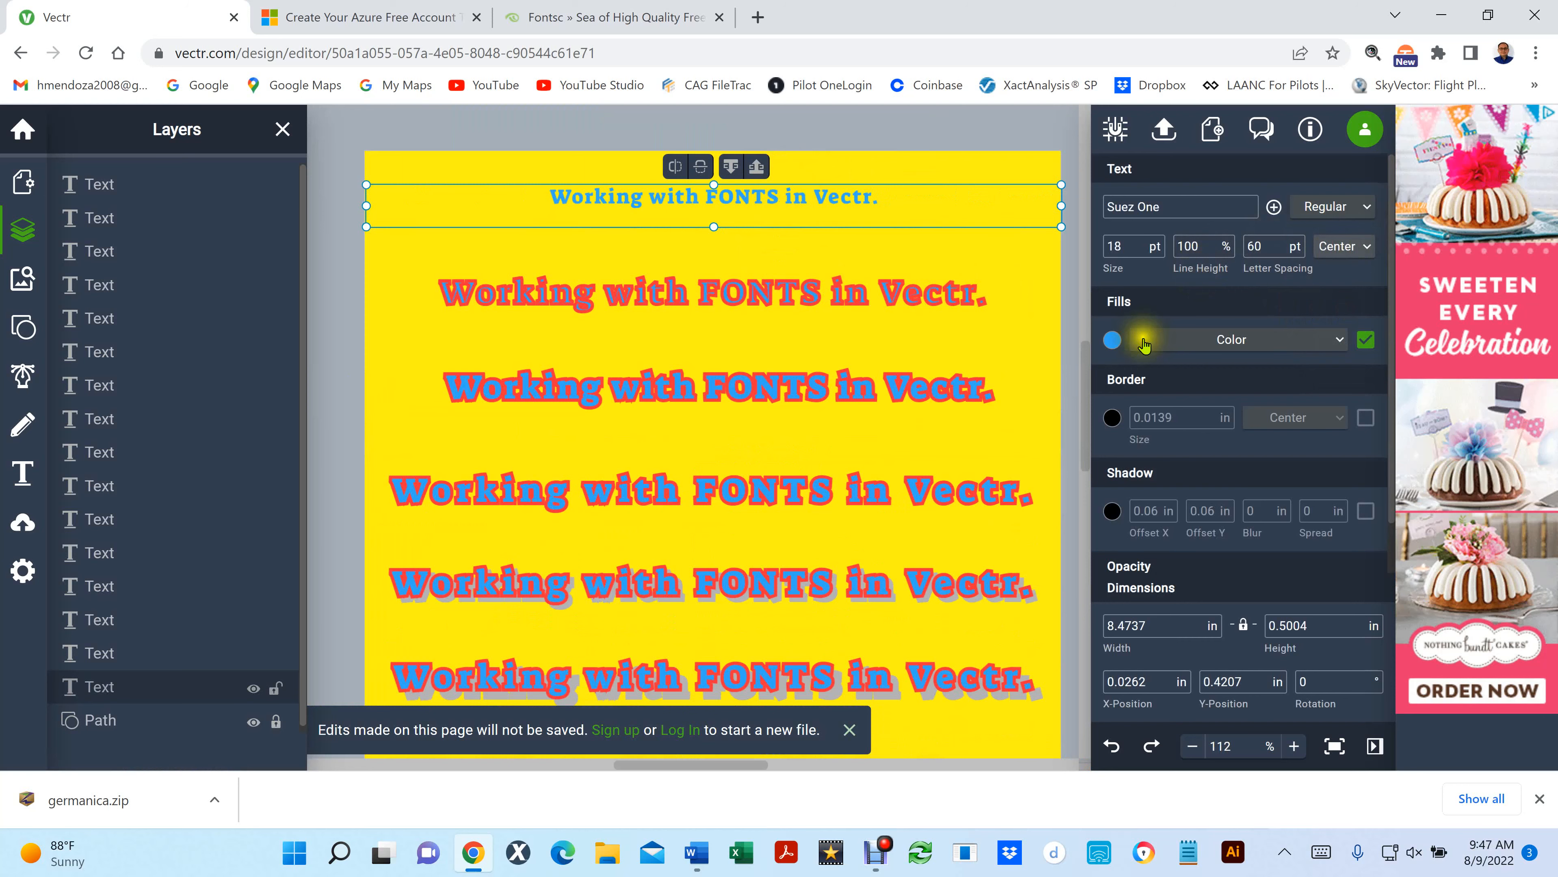
- Try a pink #F4279D fill on the top line and settle on green #35ED35
left_click(1111, 340)
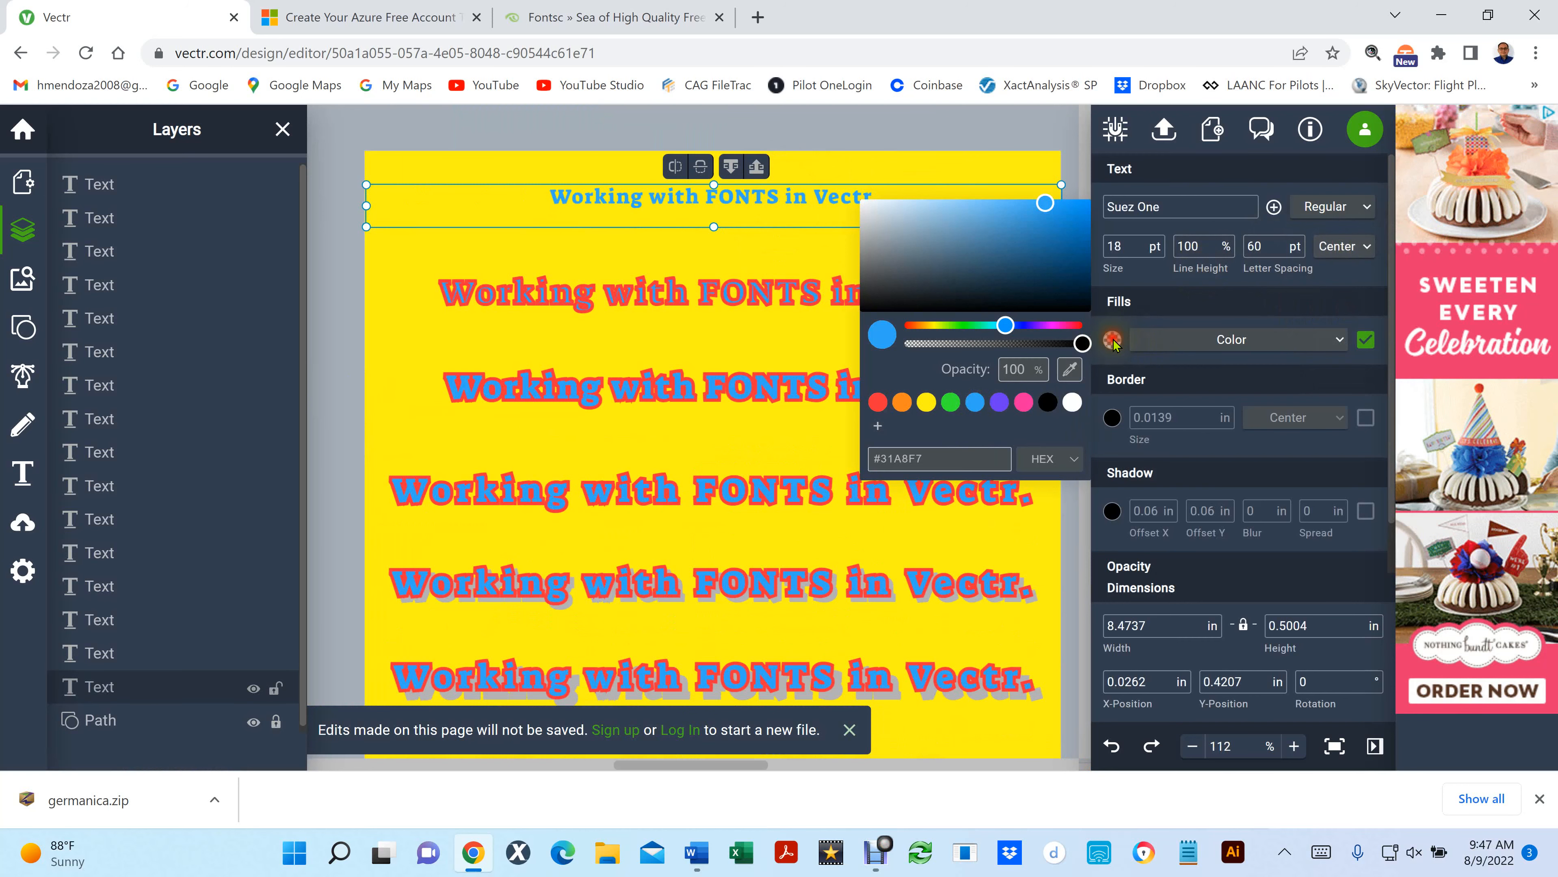
left_click(1023, 402)
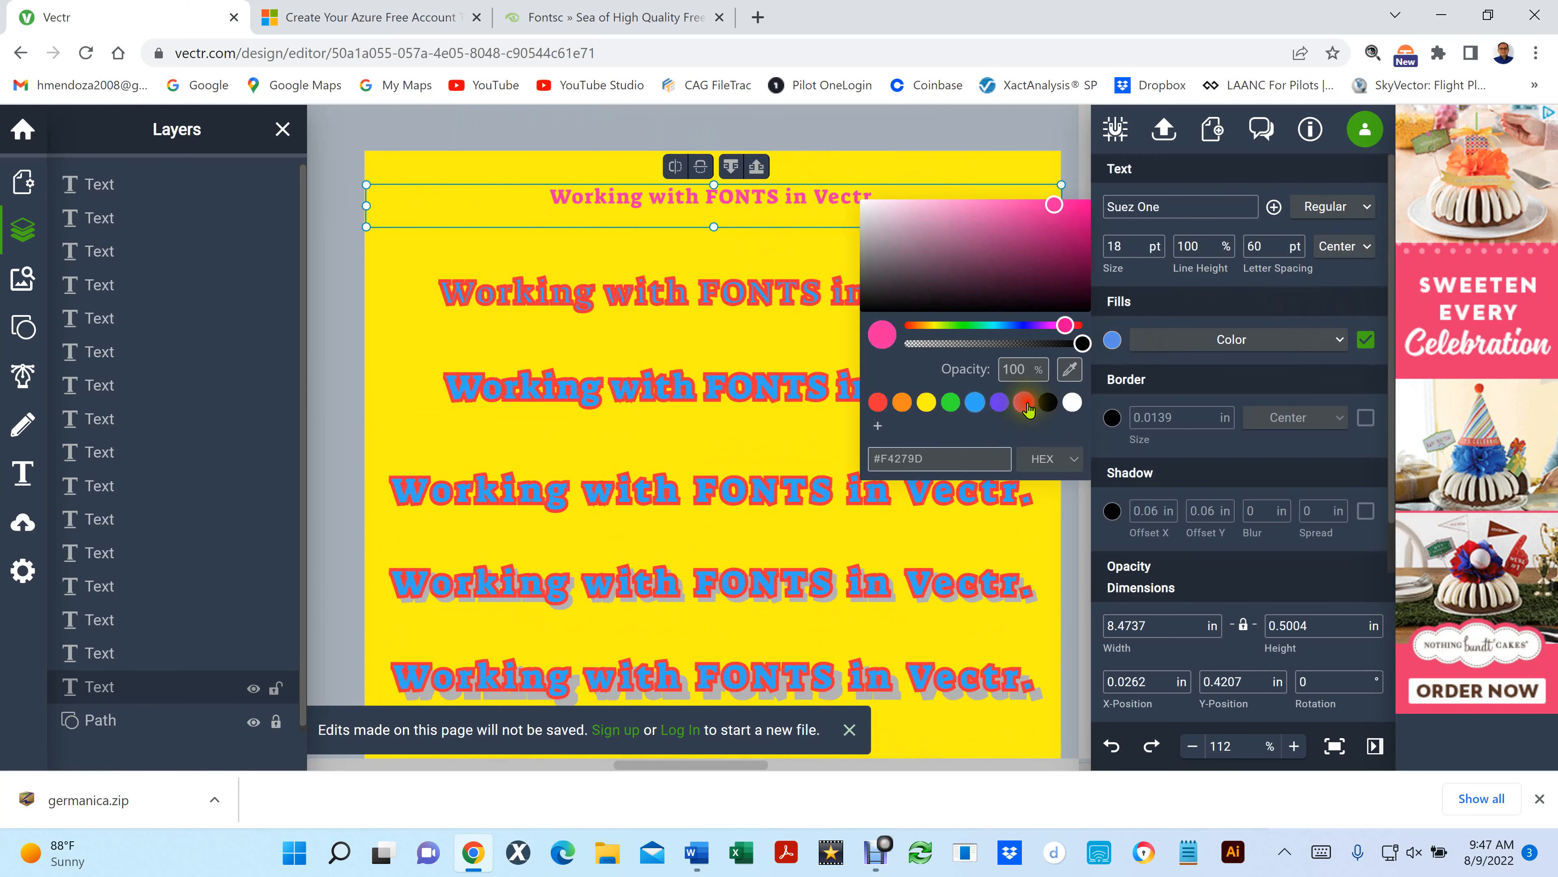
left_click(951, 407)
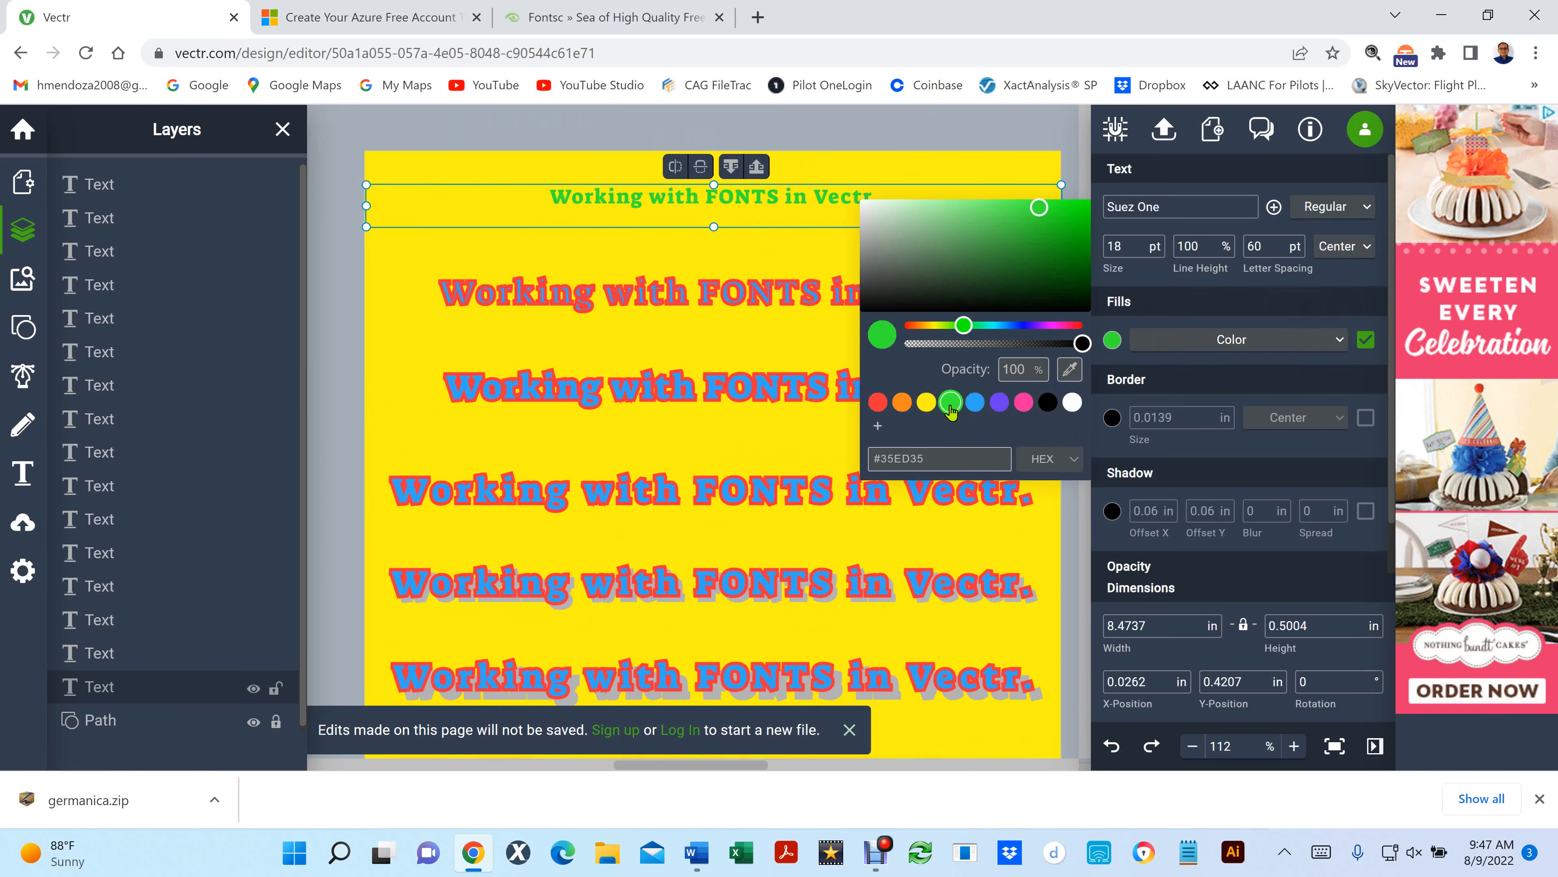
left_click(964, 161)
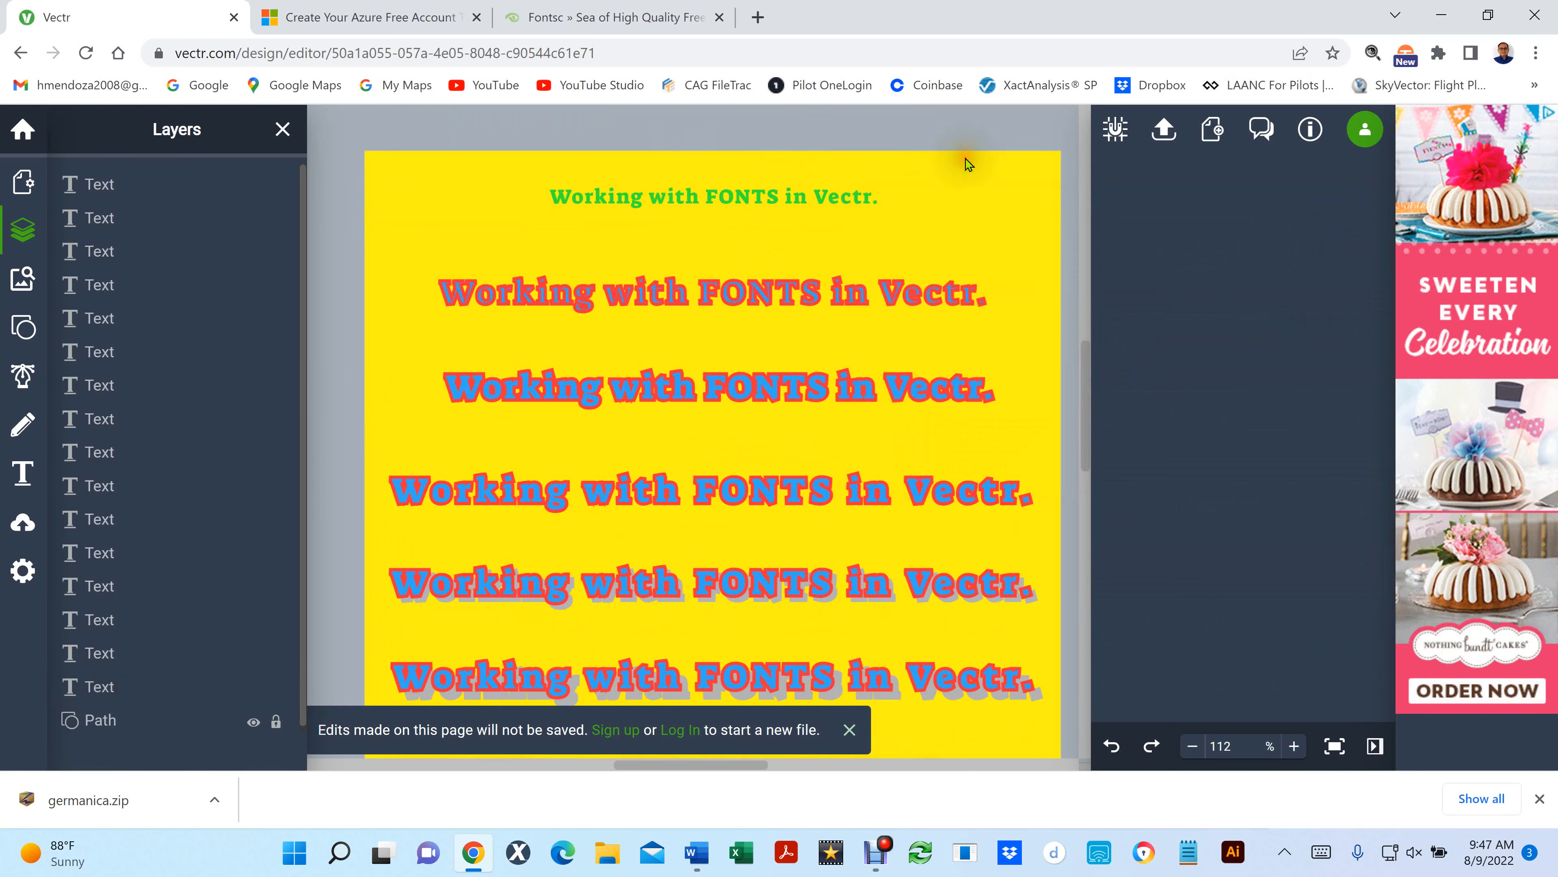
- Select the word FONTS in the top line and apply a red #F72F3A fill
left_click(719, 196)
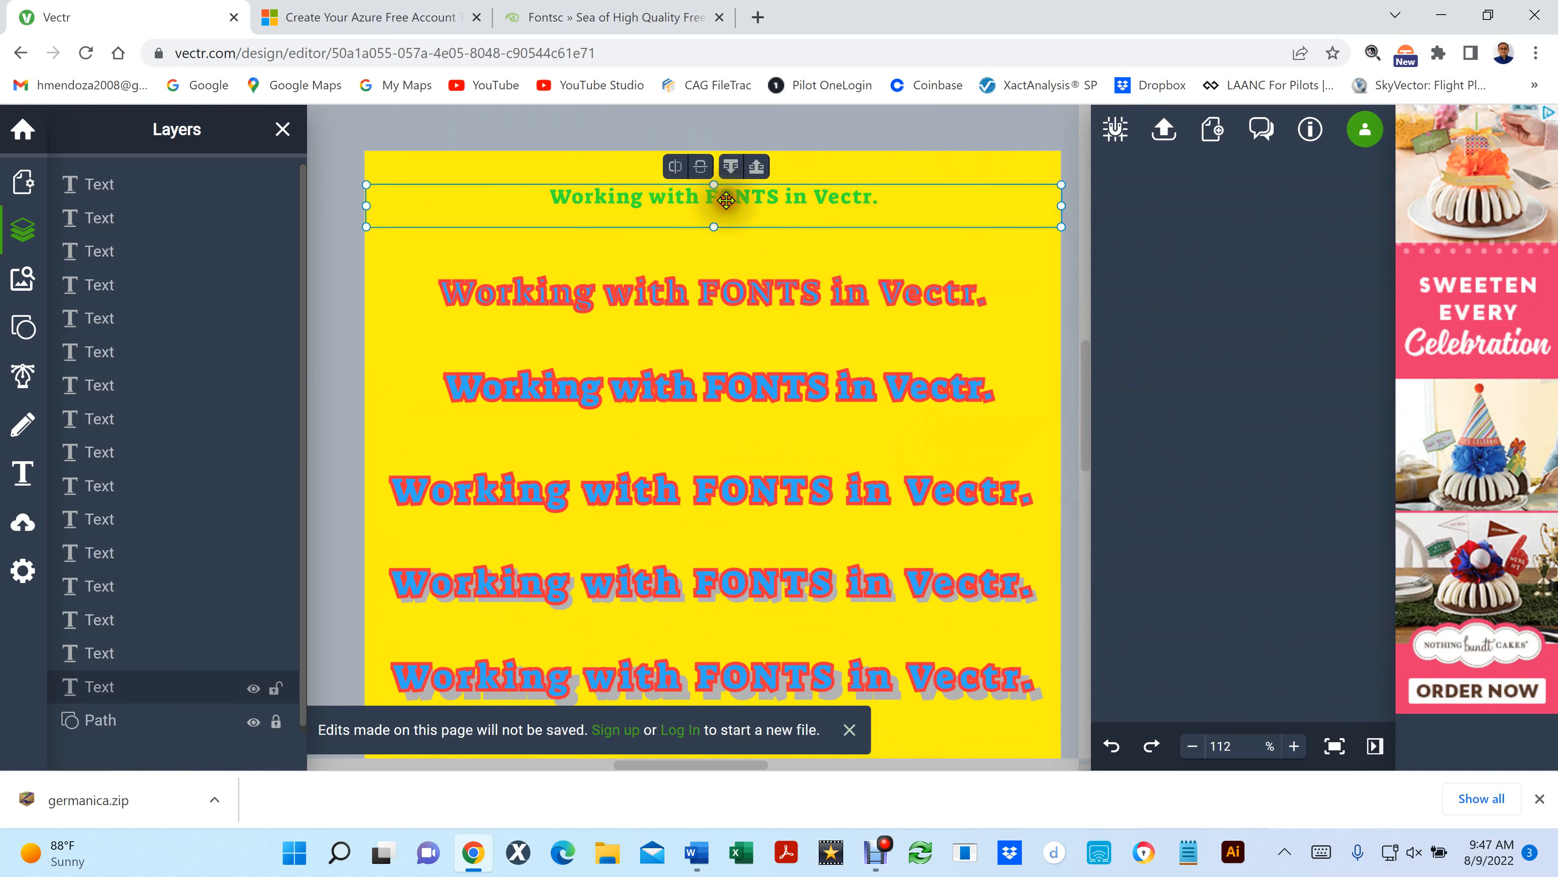
double_click(726, 198)
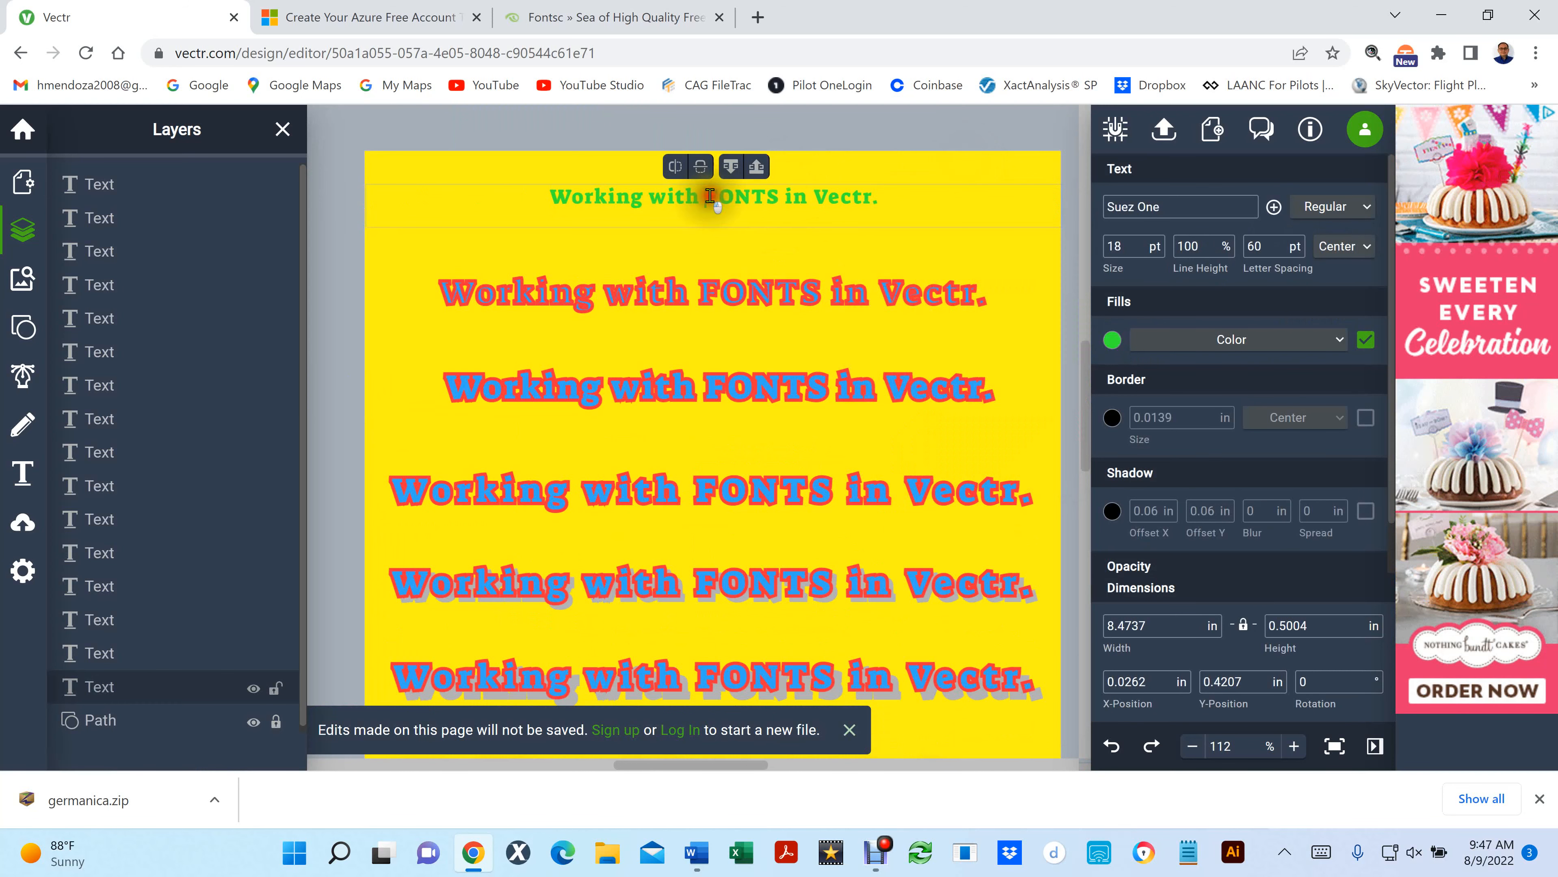
left_click_drag(704, 197, 779, 198)
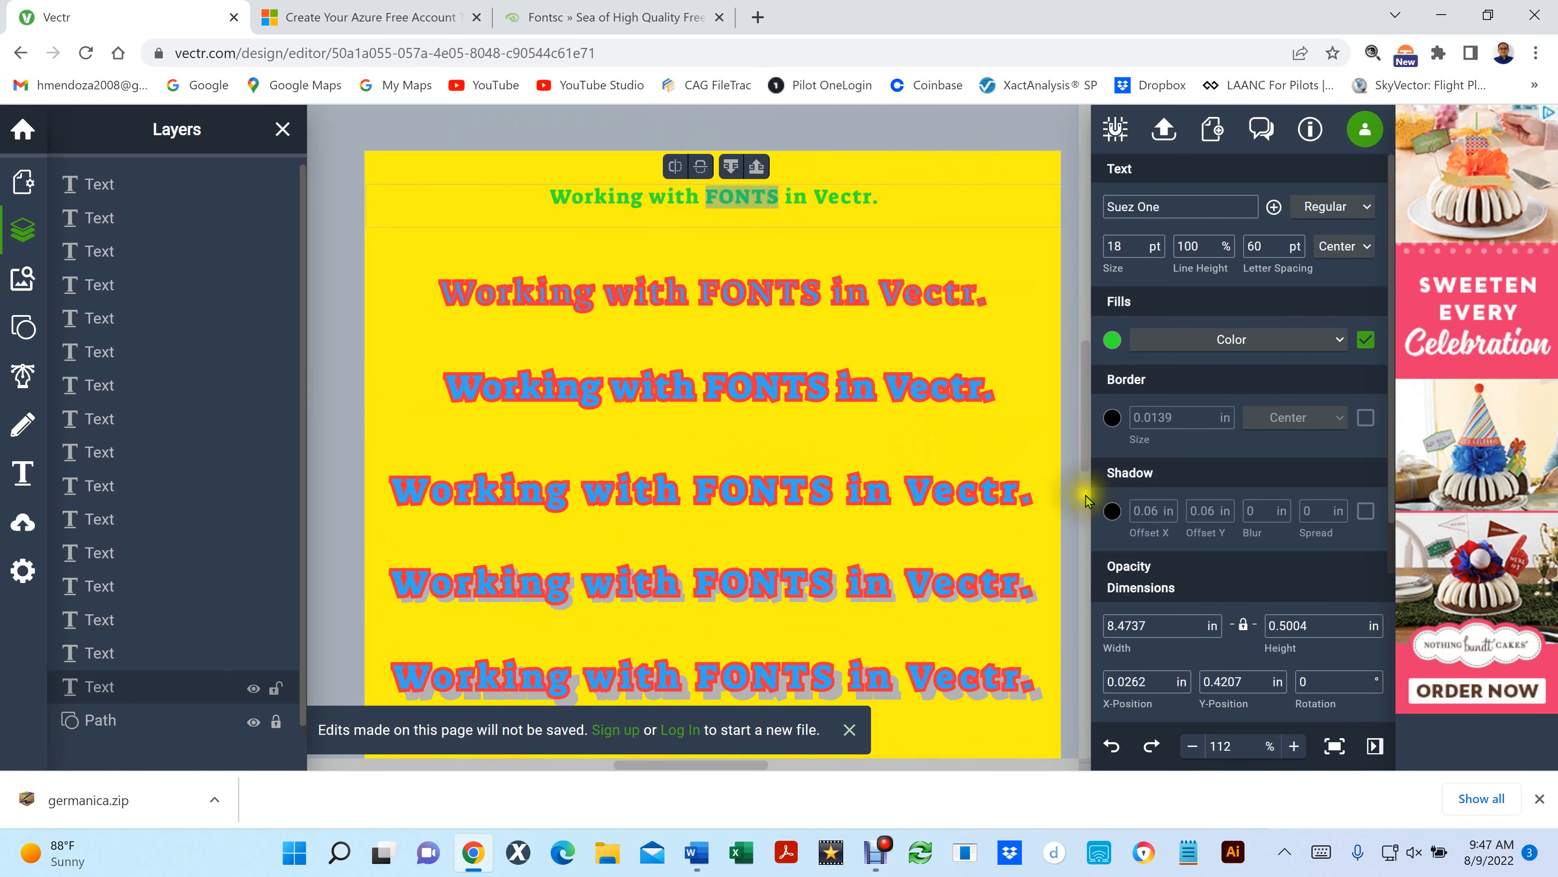
left_click(1118, 344)
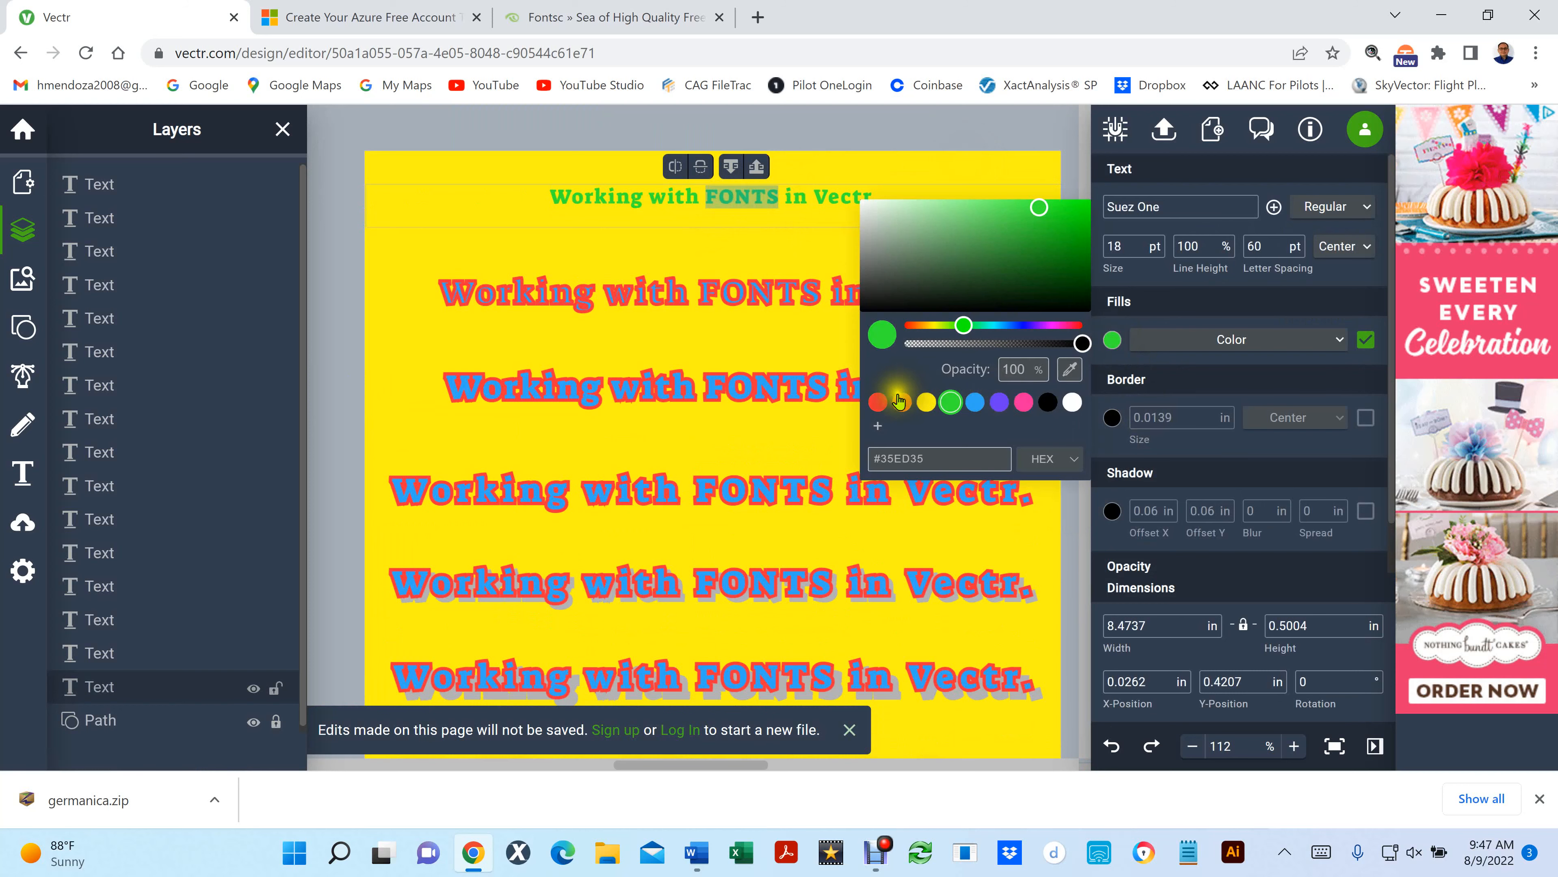
left_click(877, 405)
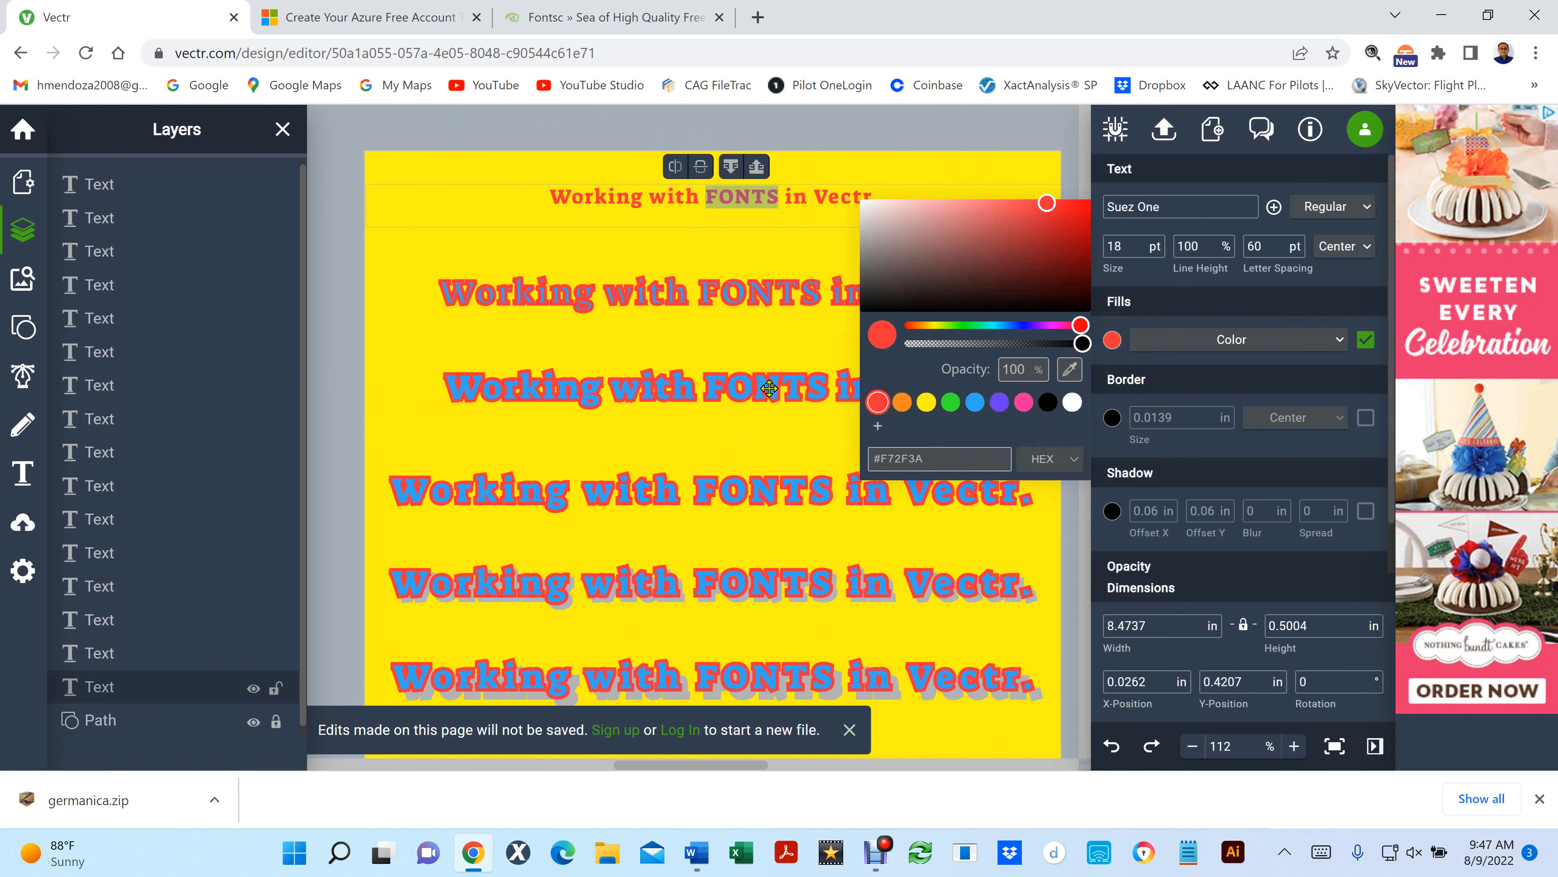
- Reselect the word FONTS in the top line, toggle its fill, and leave the fill switched off
left_click(674, 206)
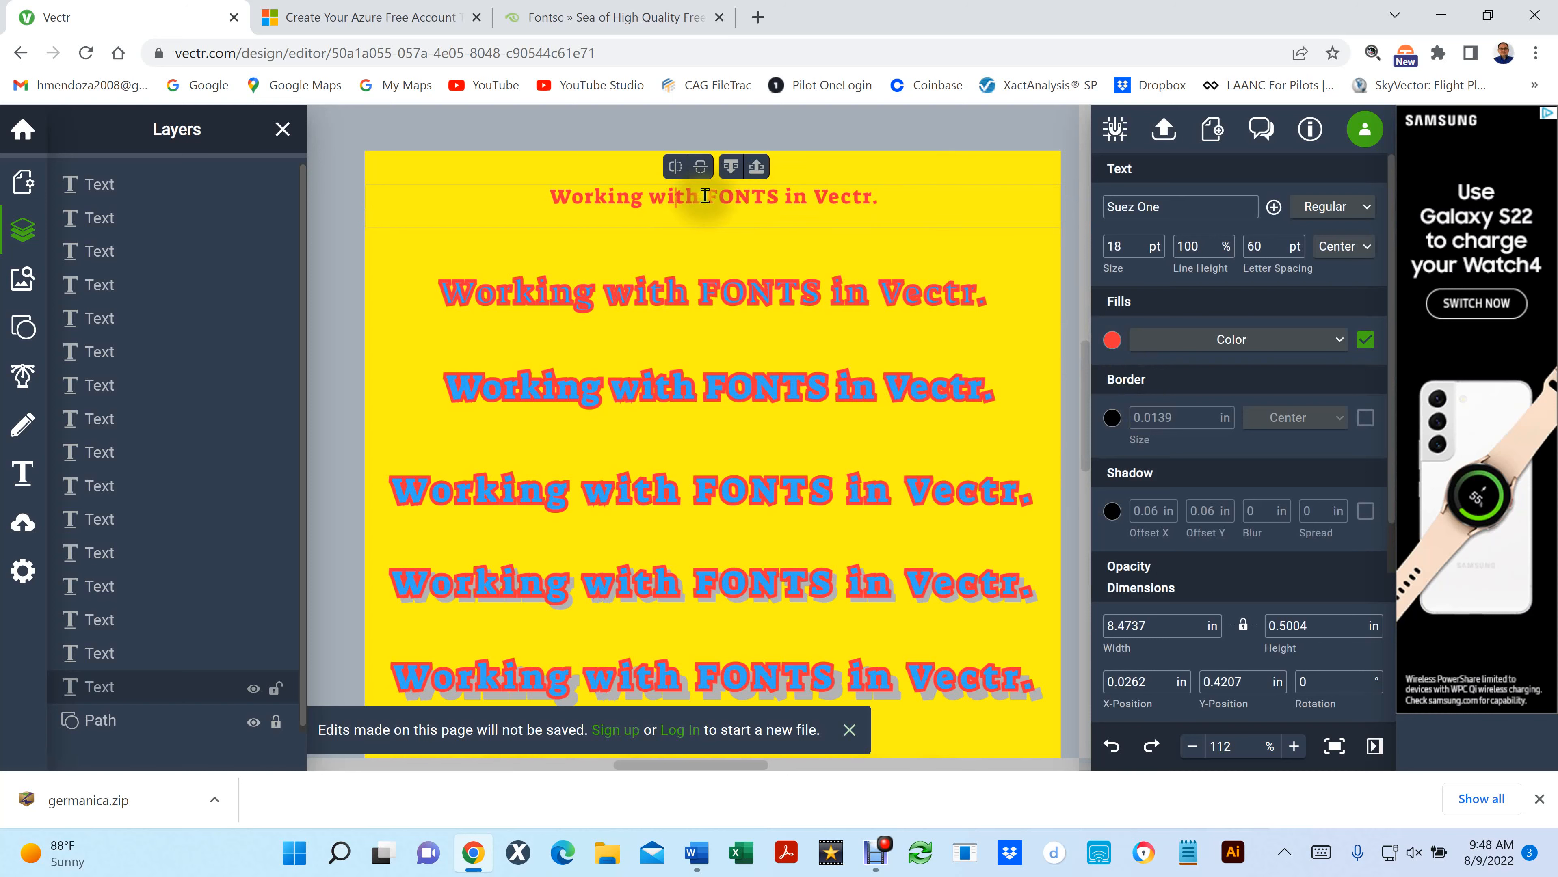
left_click_drag(705, 195, 778, 195)
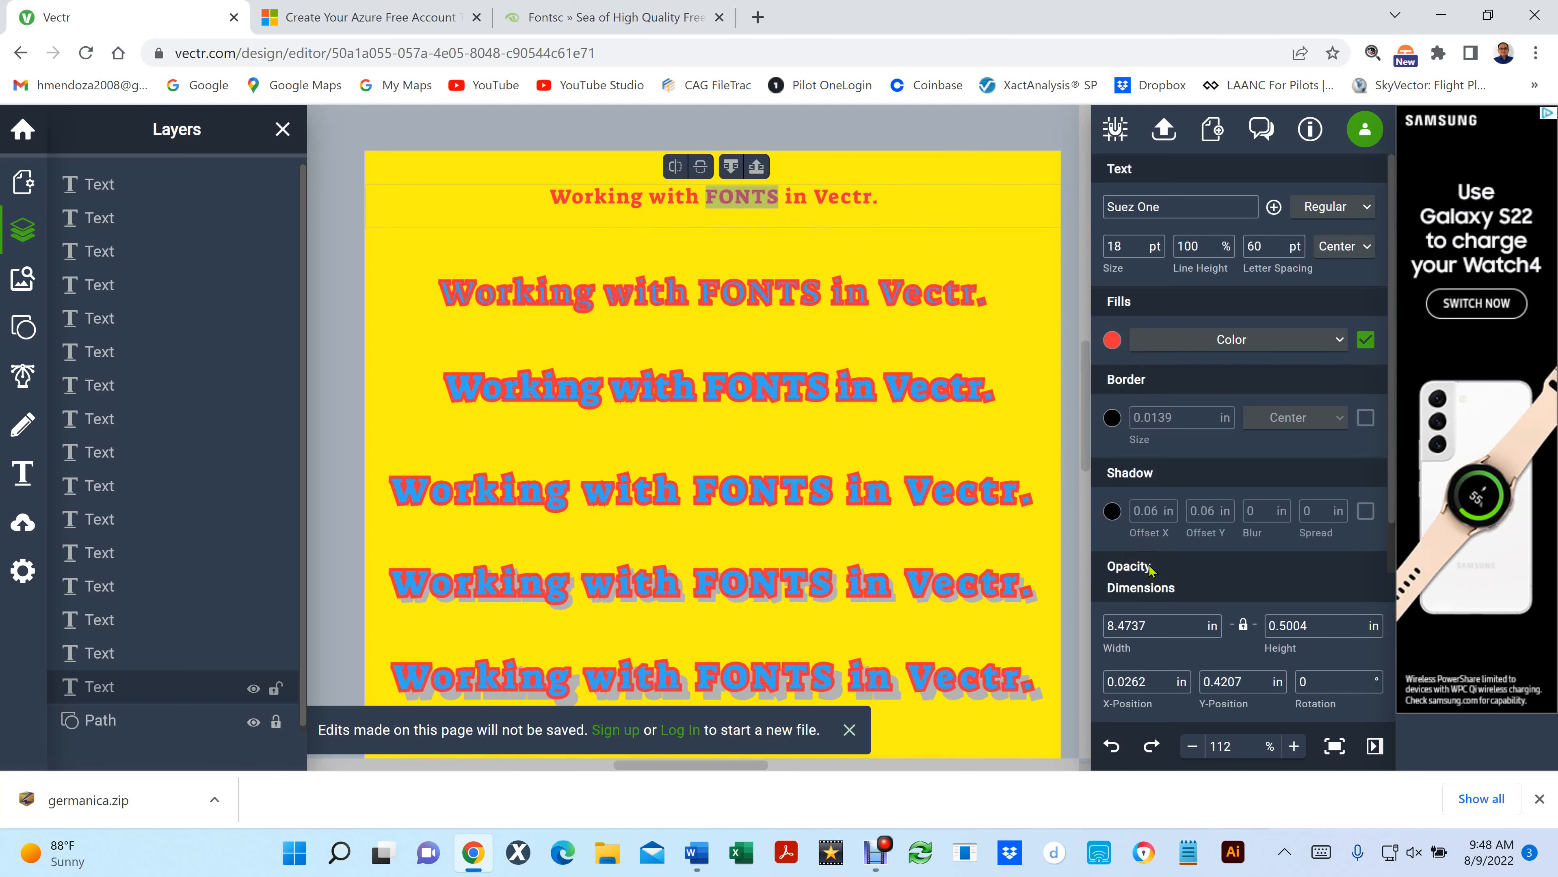
left_click(1365, 341)
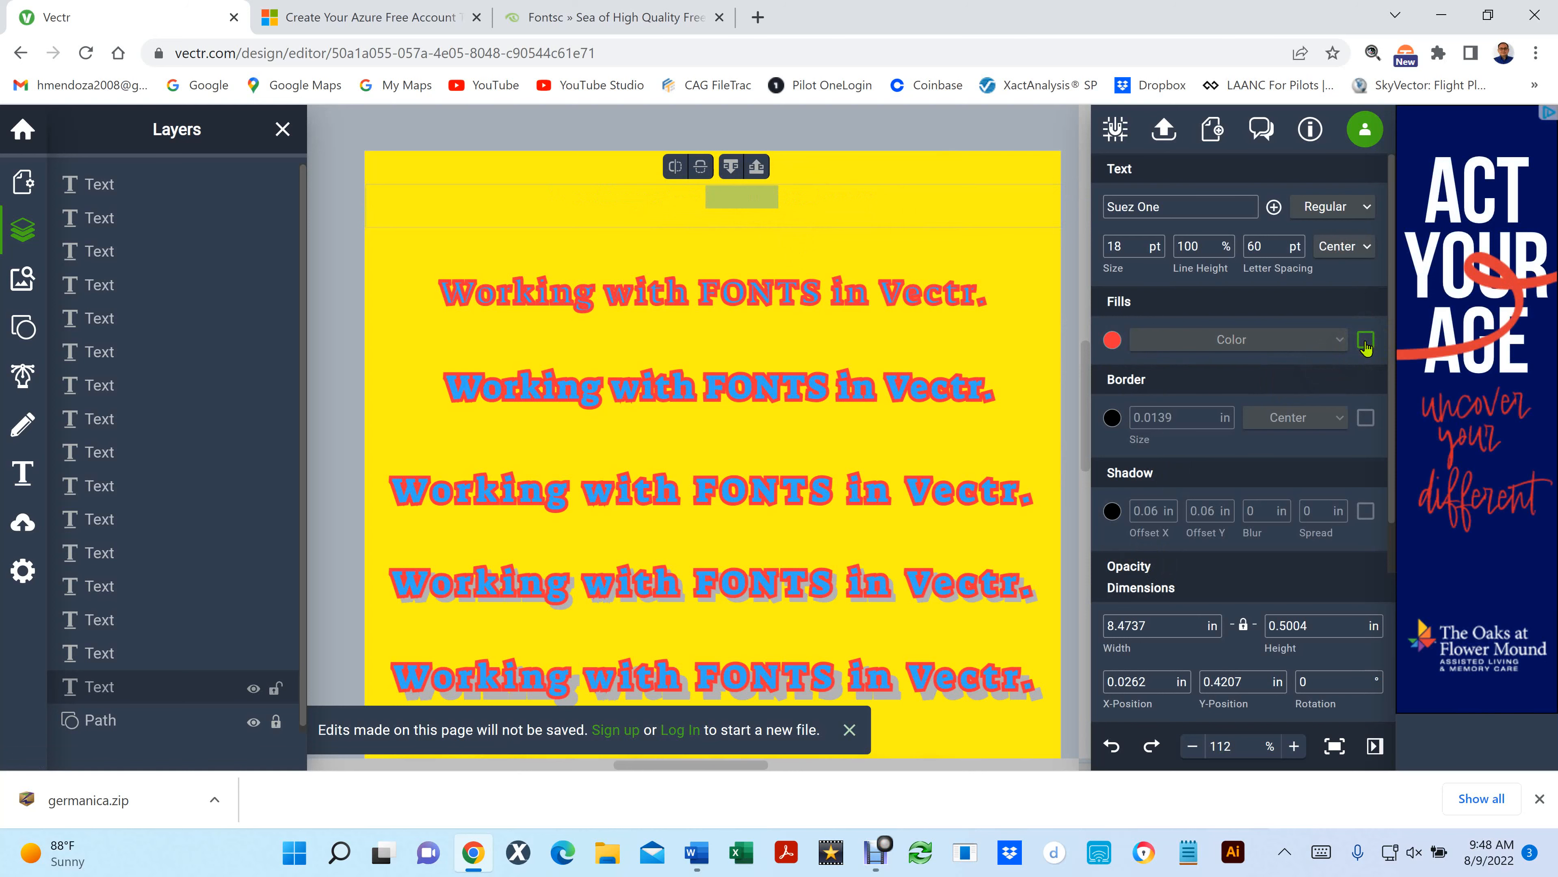
left_click(1363, 341)
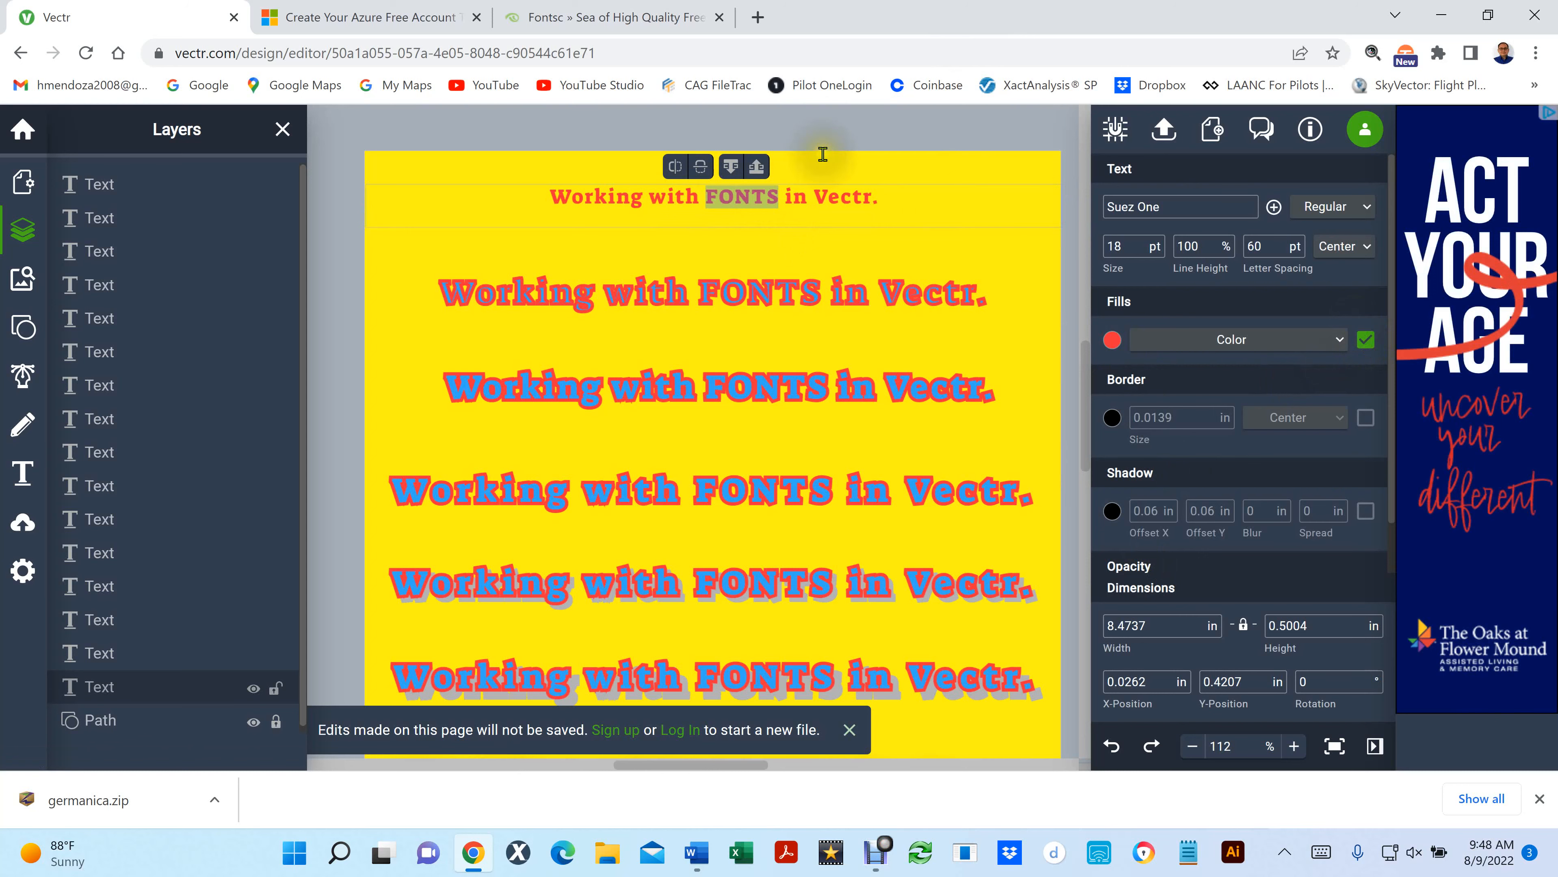
left_click(1365, 342)
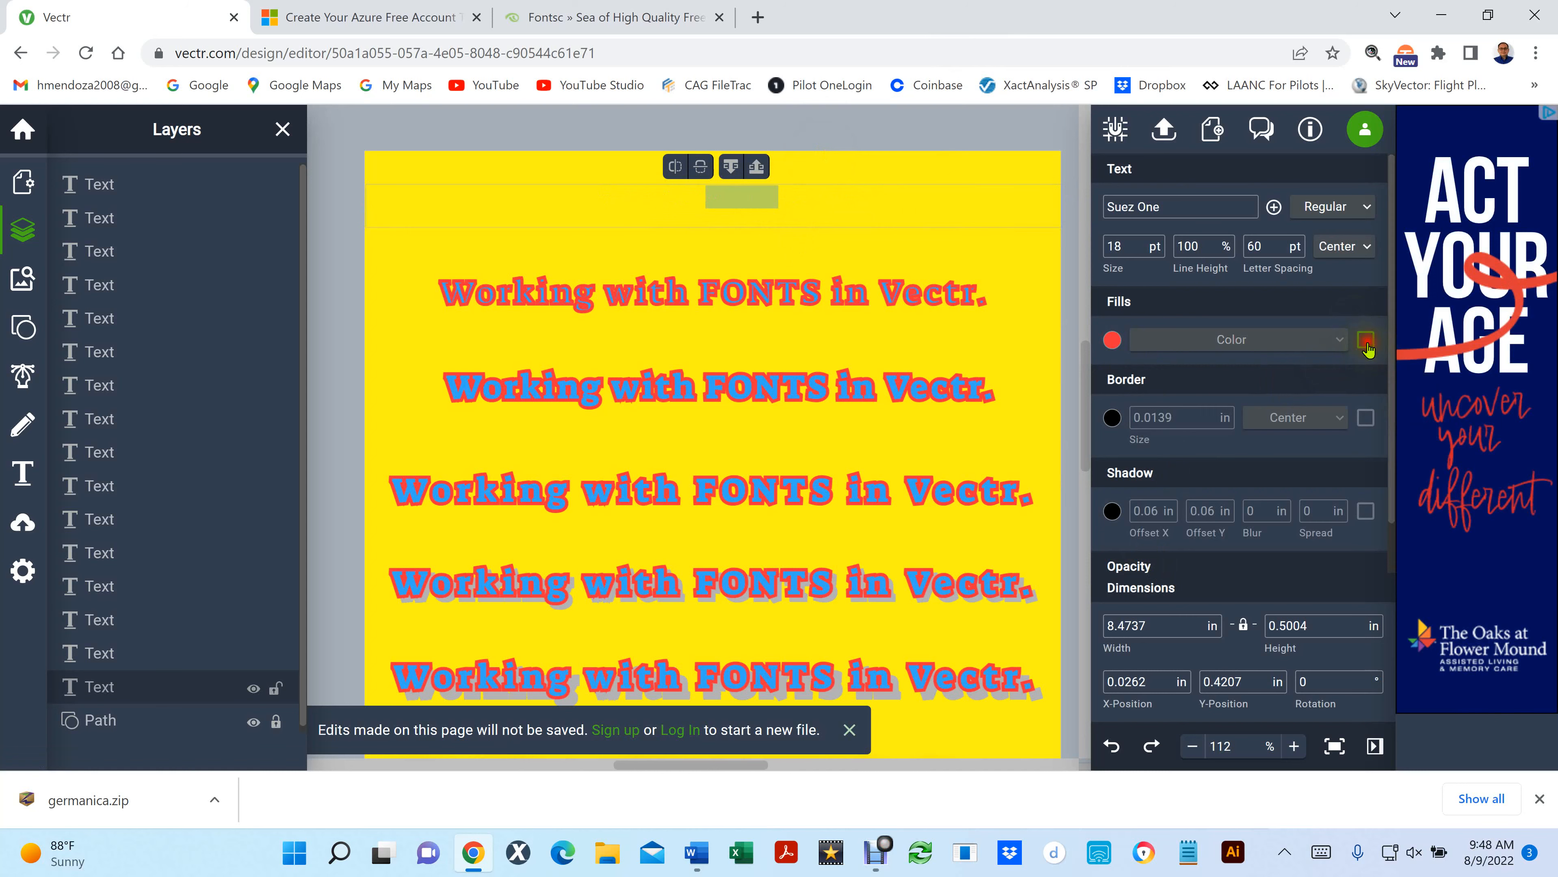
left_click(832, 127)
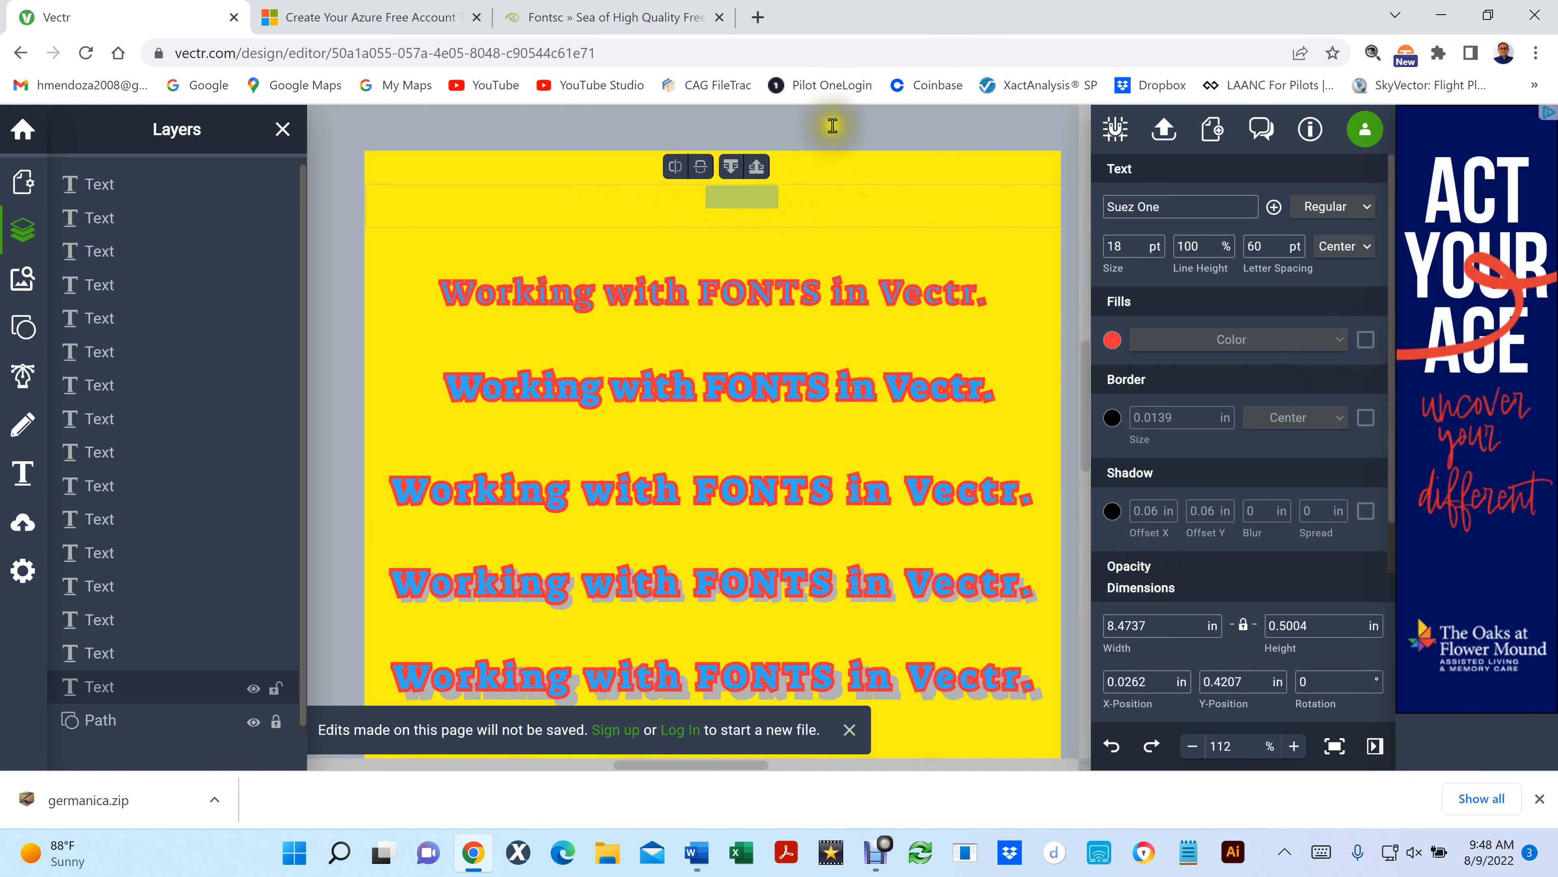
- Paste a copy of the text over the top line and give it a green 53, 237, 53 fill
left_click(775, 220)
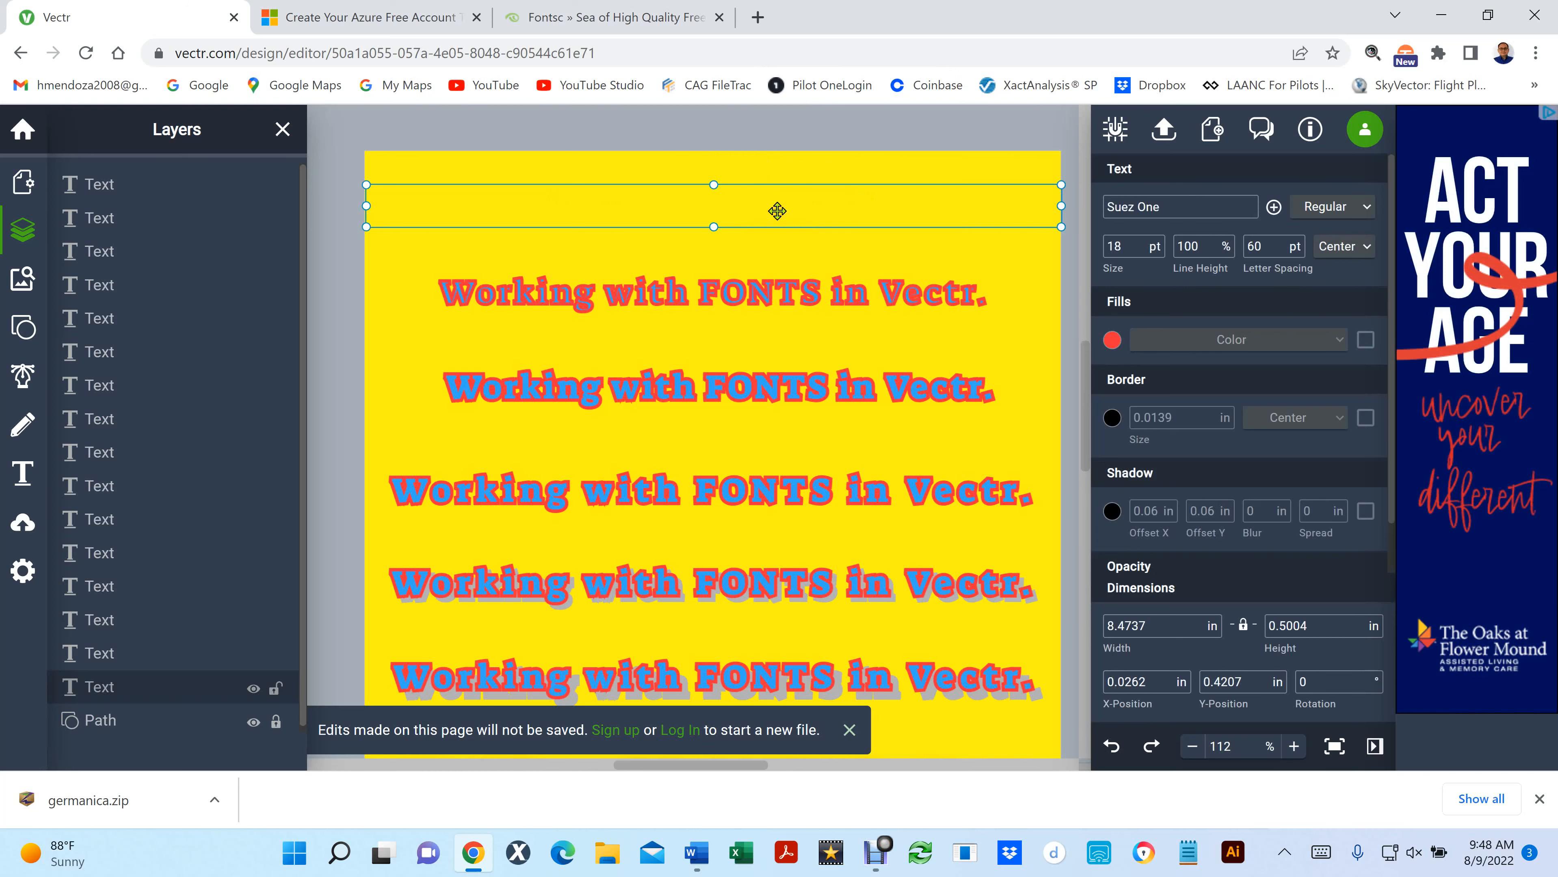
key("ctrl+v")
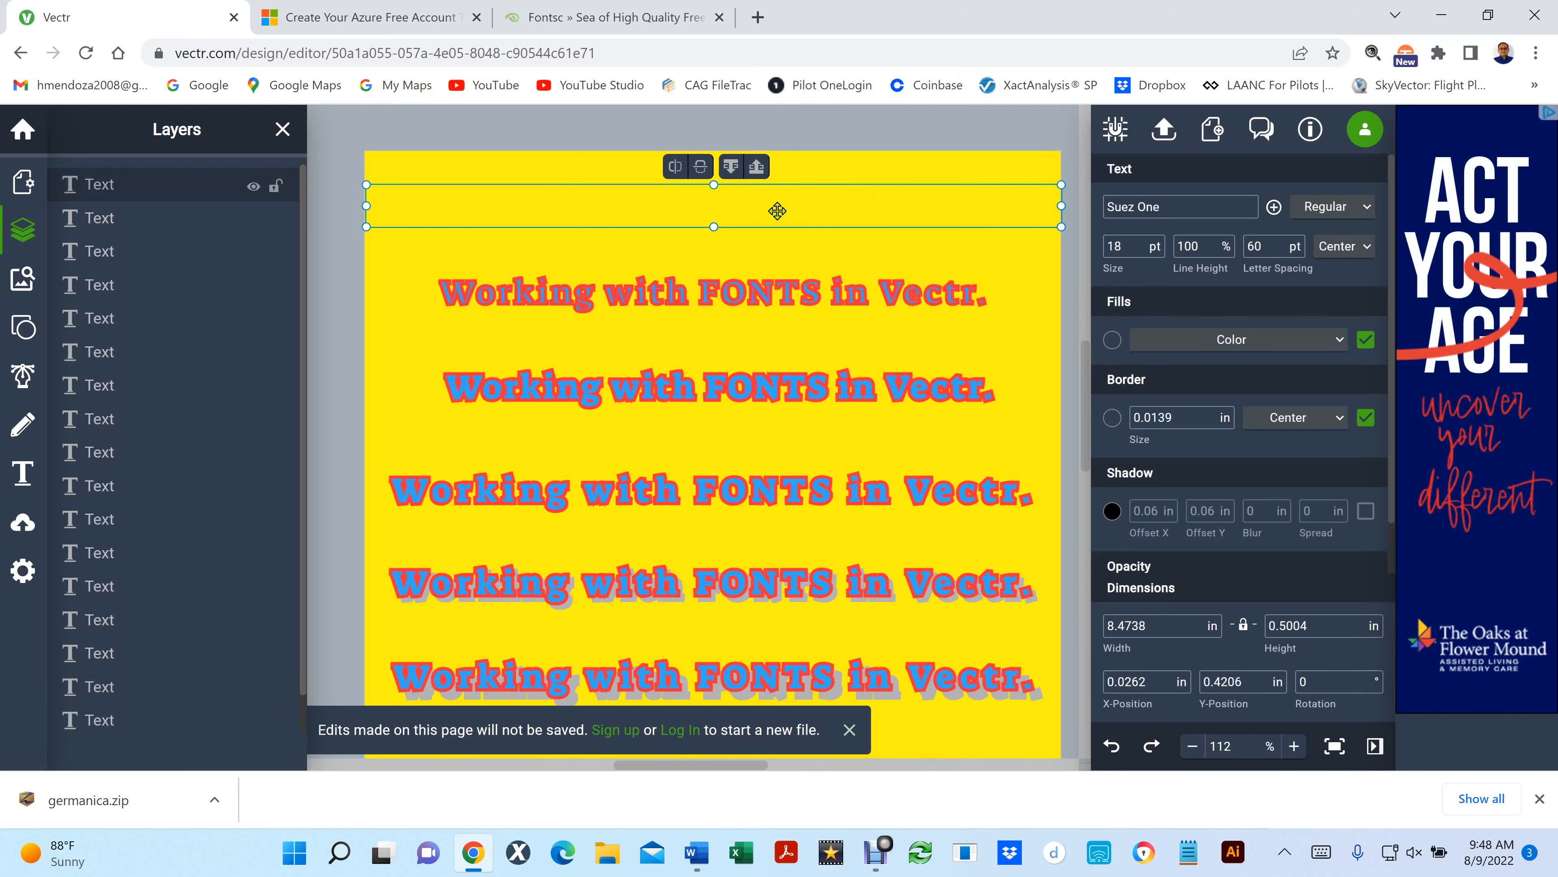
double_click(776, 210)
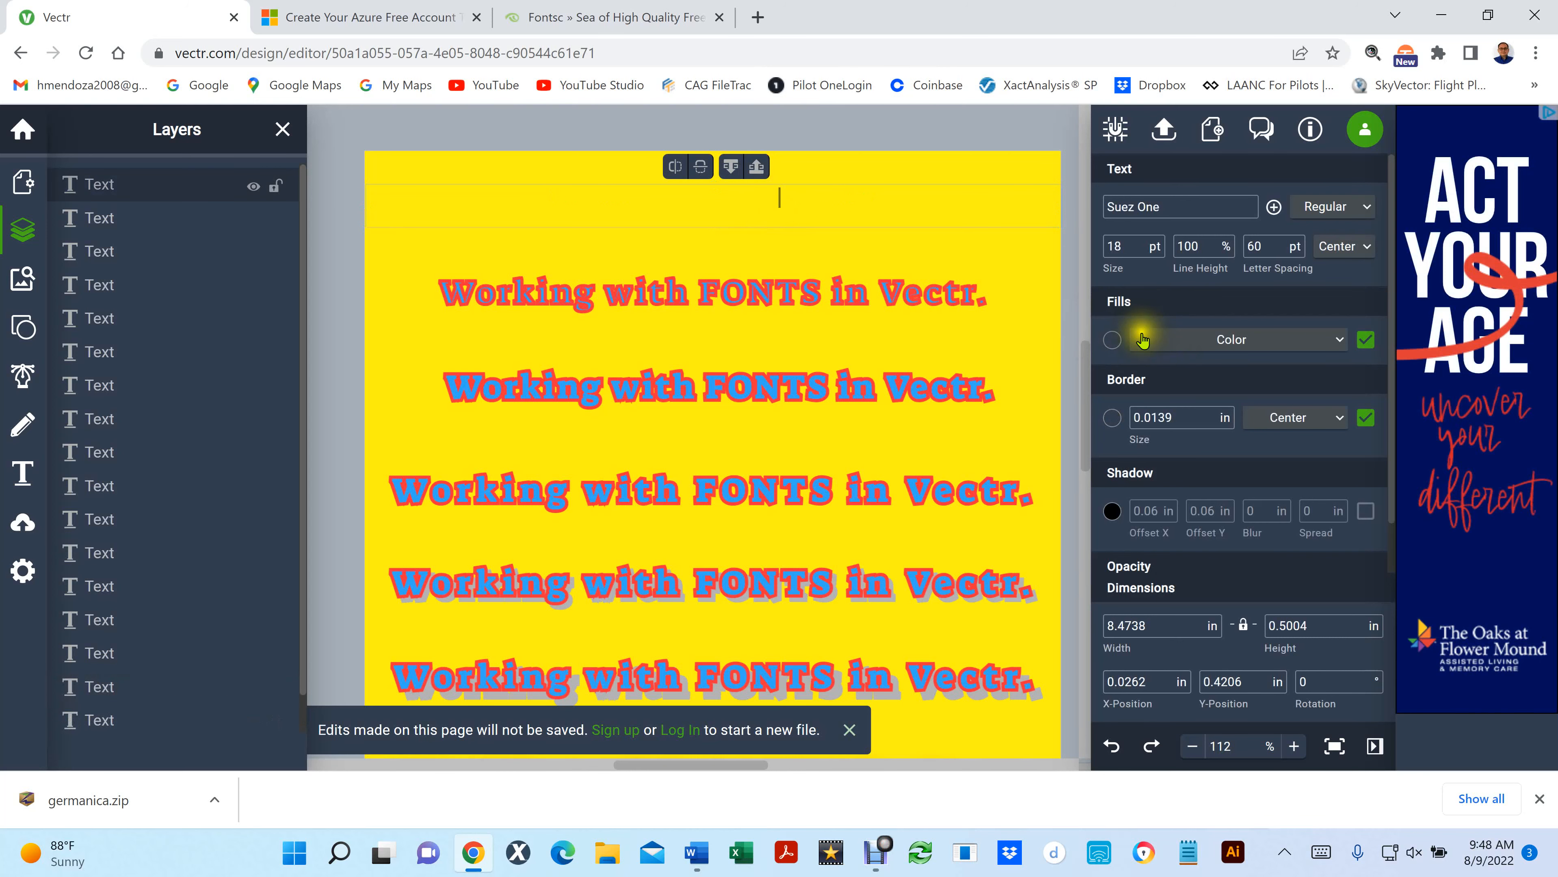
left_click(1113, 340)
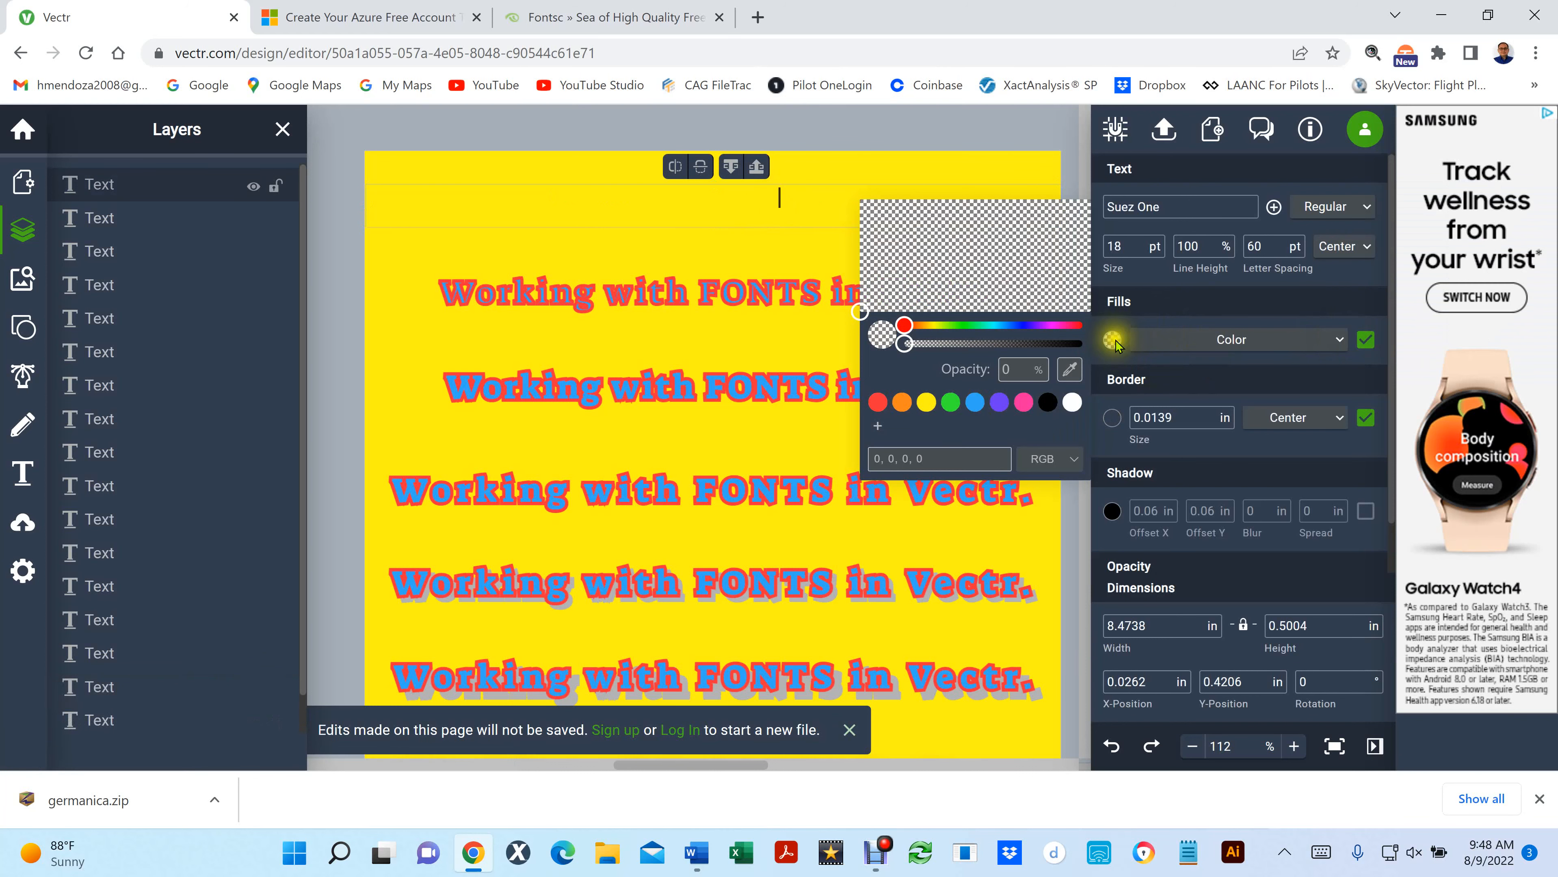
left_click(951, 404)
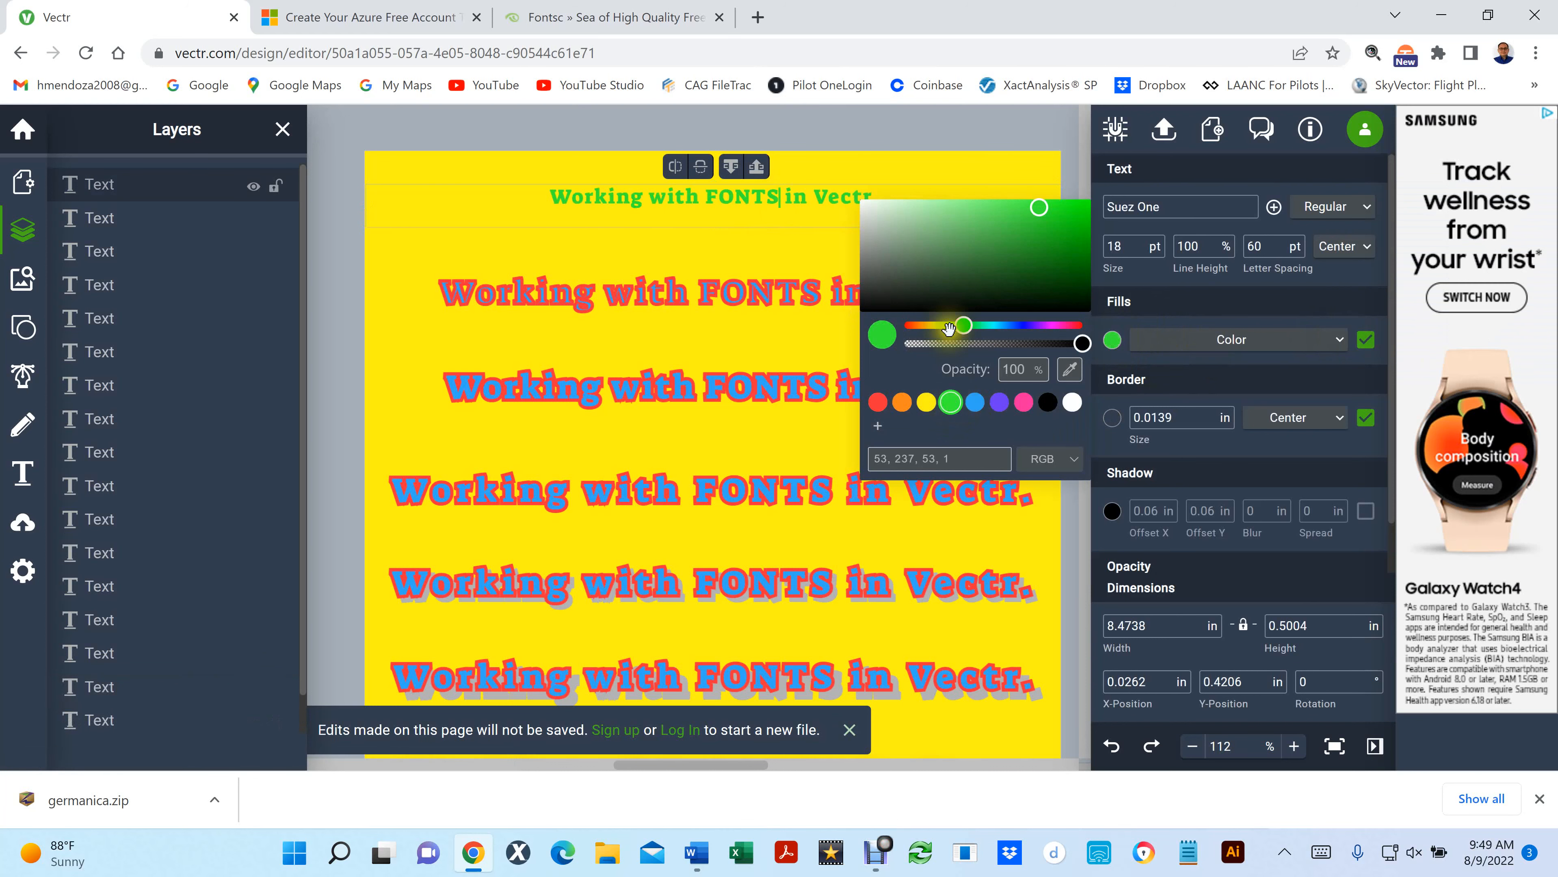
- Delete "Working with" and "in Vectr." from the green copy, keeping only the word FONTS
left_click_drag(789, 198, 896, 195)
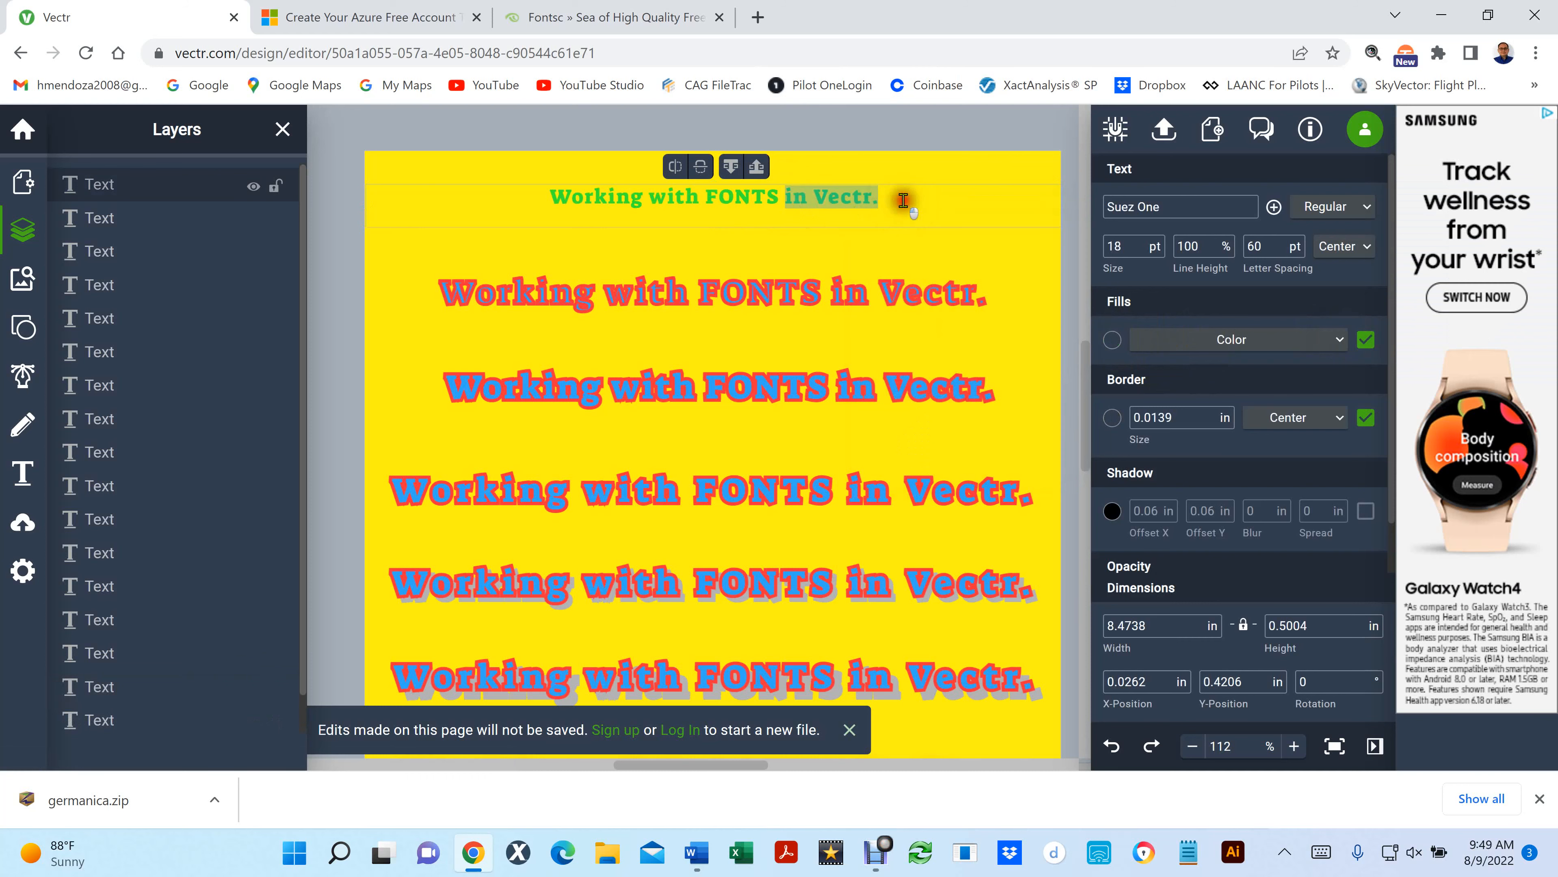
key("BackSpace")
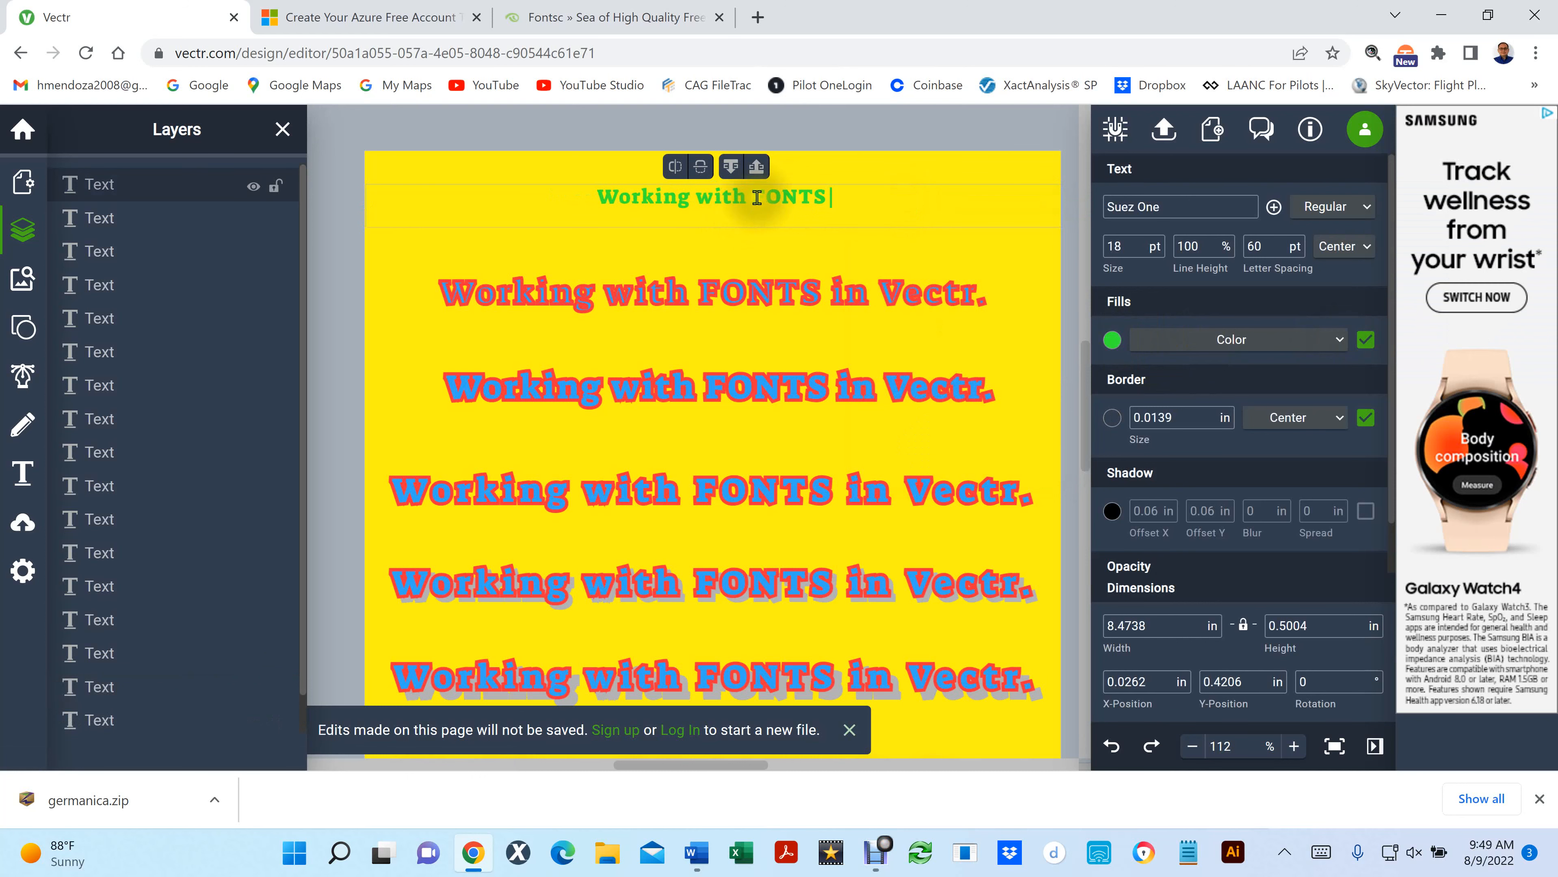
left_click_drag(754, 198, 574, 203)
key("BackSpace")
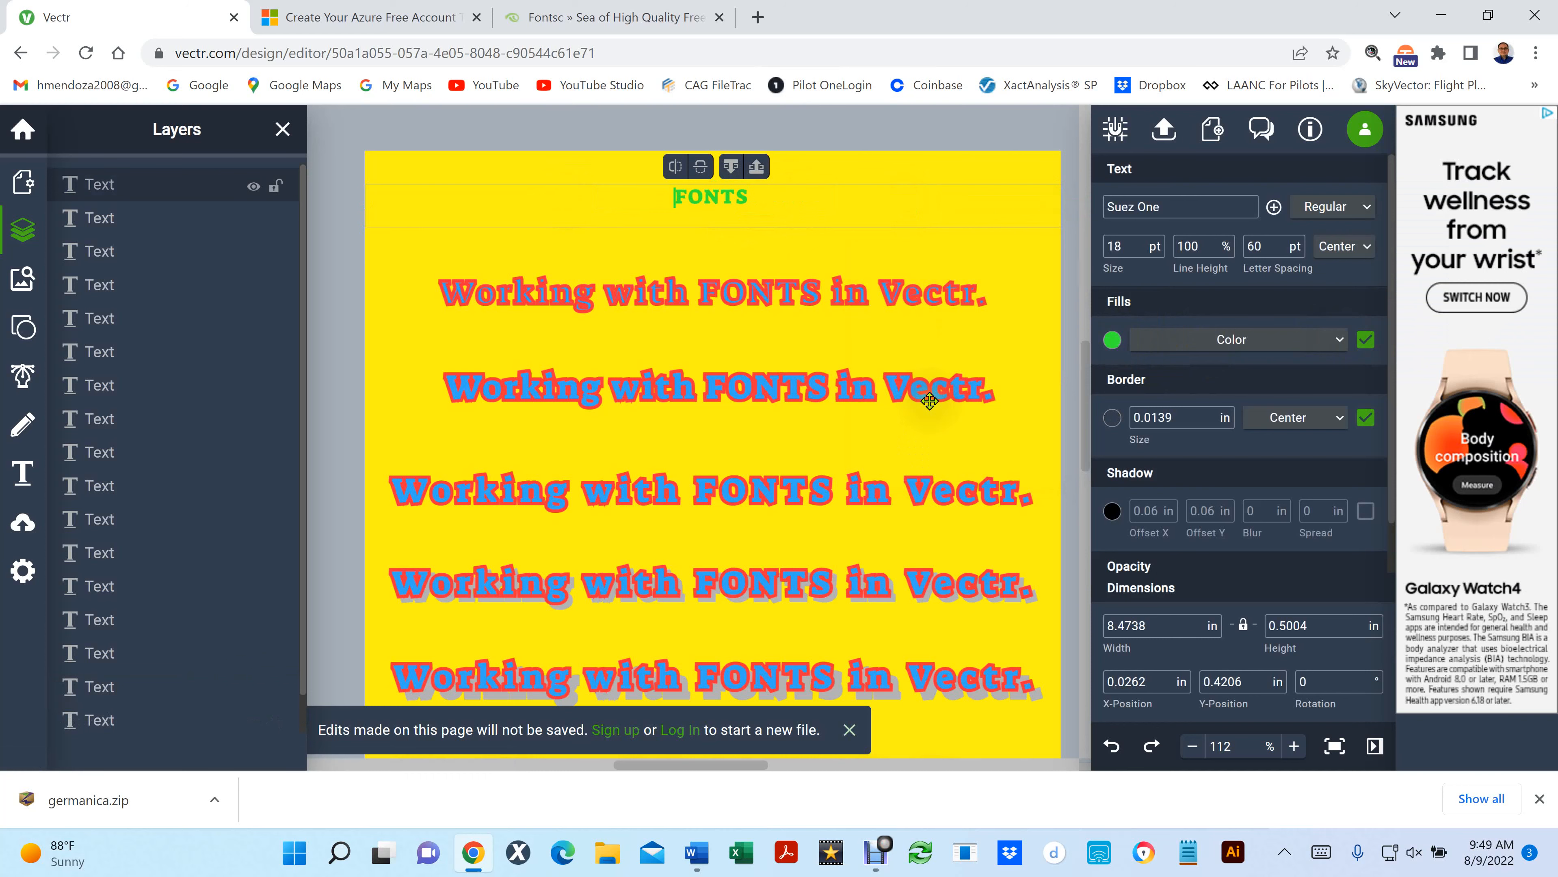
left_click(926, 133)
- Hide the green FONTS copy and switch the red fill of the original top line back on
left_click(859, 213)
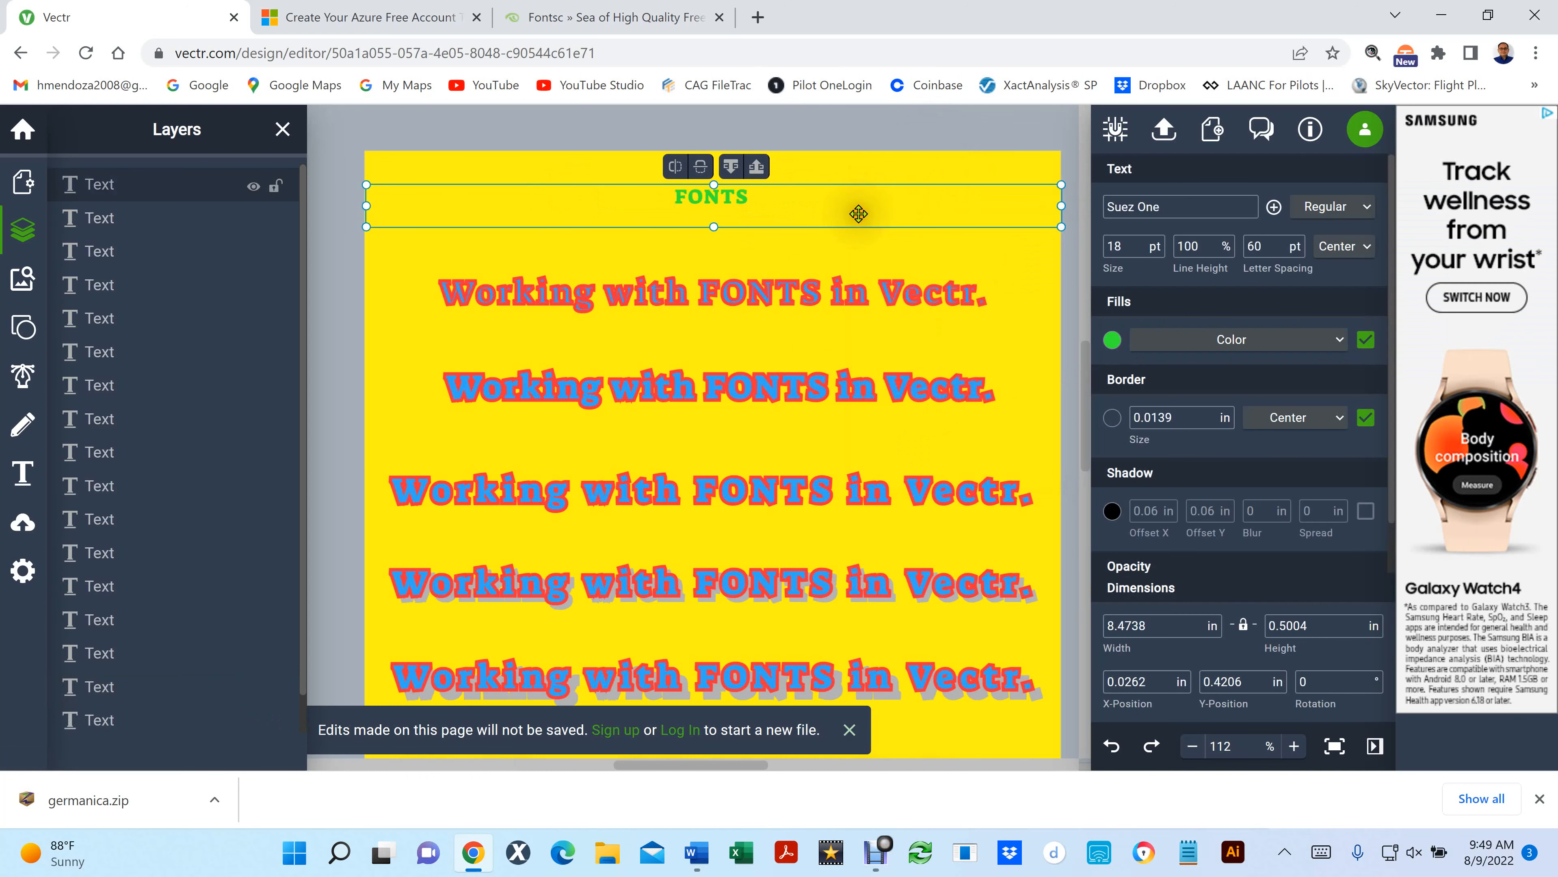
left_click(859, 211)
left_click(859, 211)
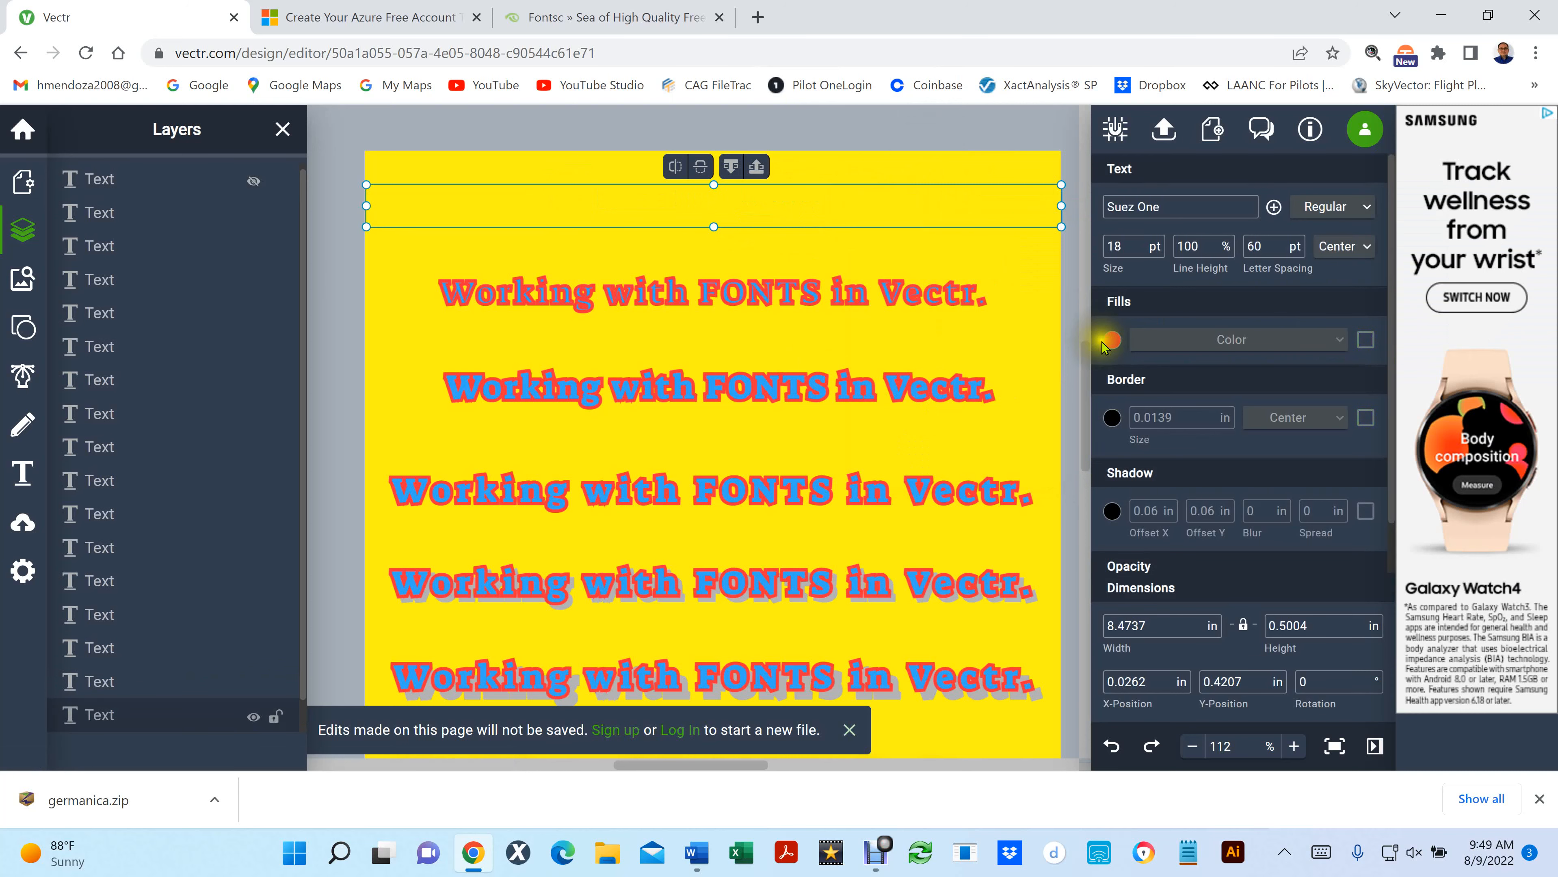
left_click(1366, 345)
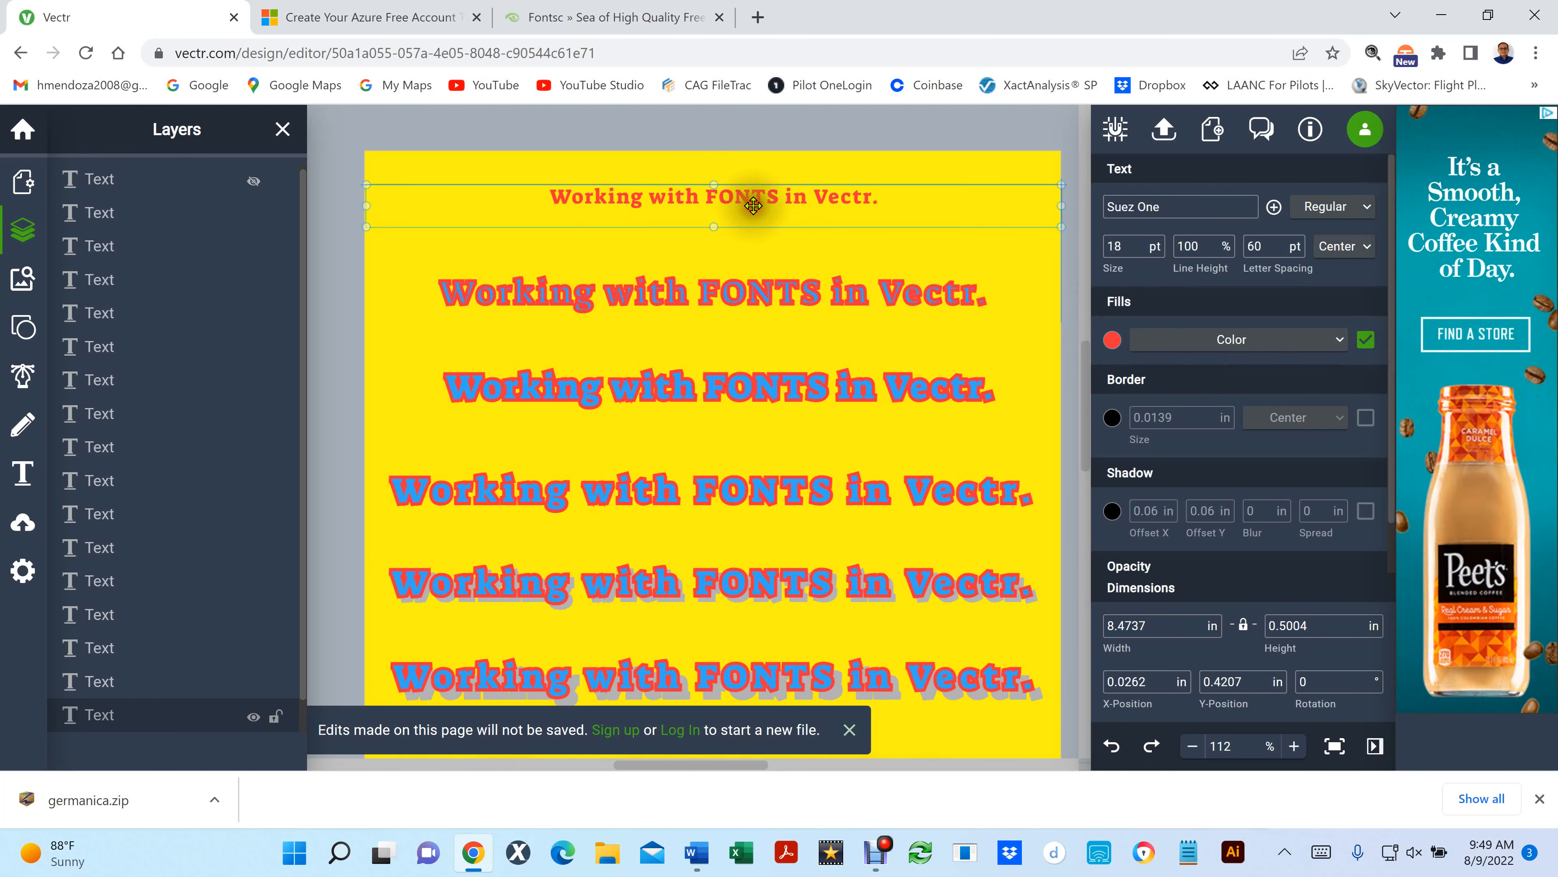
- Remove the word FONTS from the red top line, leaving a widened gap between "with" and "in Vectr."
double_click(752, 206)
triple_click(746, 203)
left_click(733, 199)
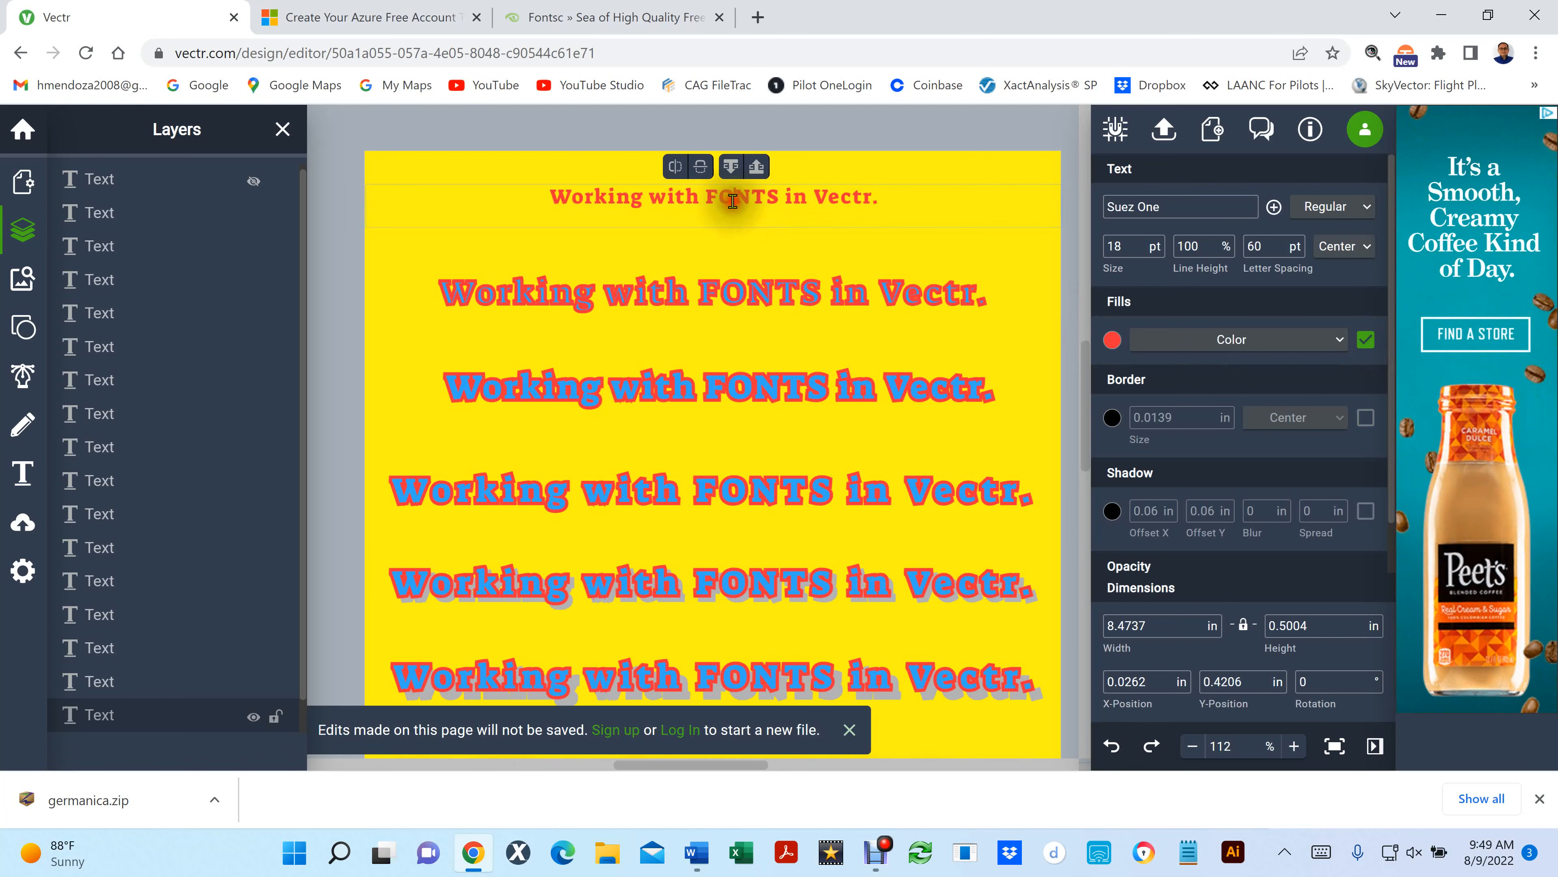
left_click(735, 199)
double_click(735, 199)
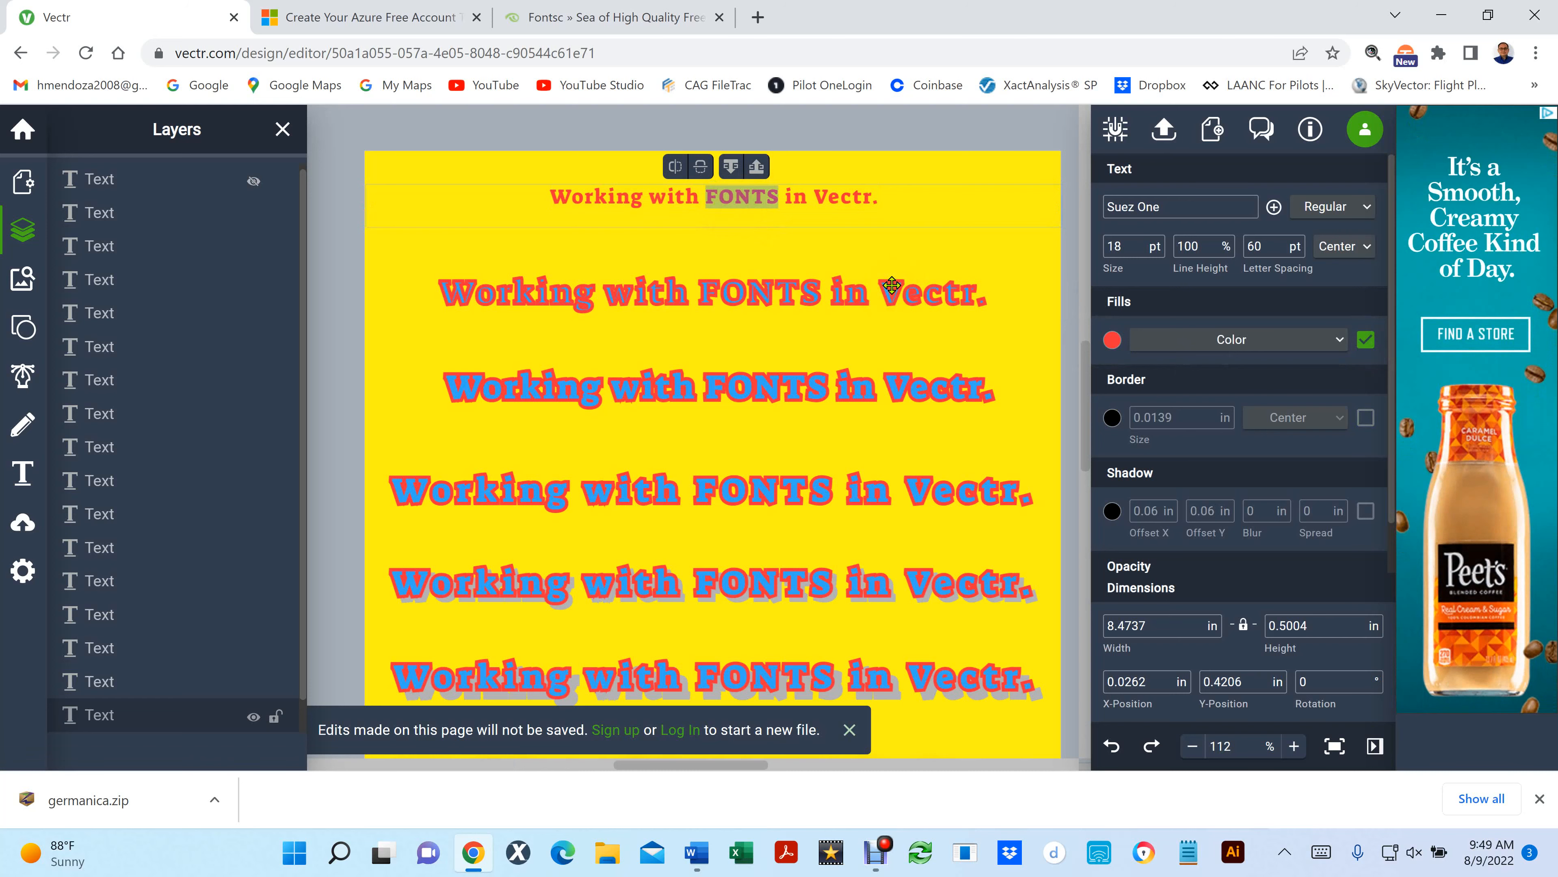
key("BackSpace")
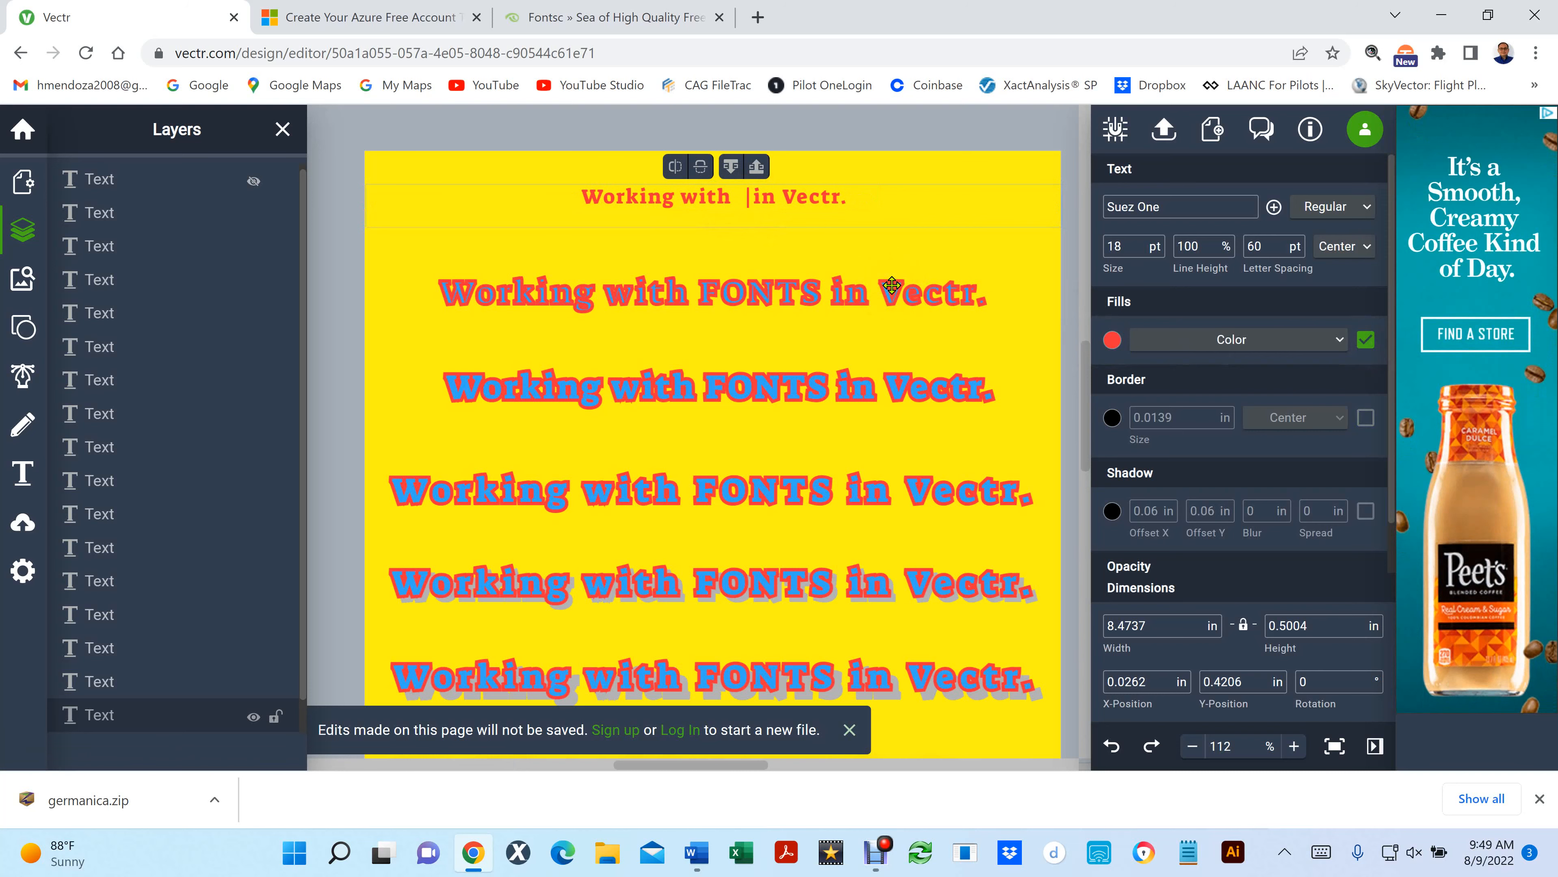
left_click(955, 132)
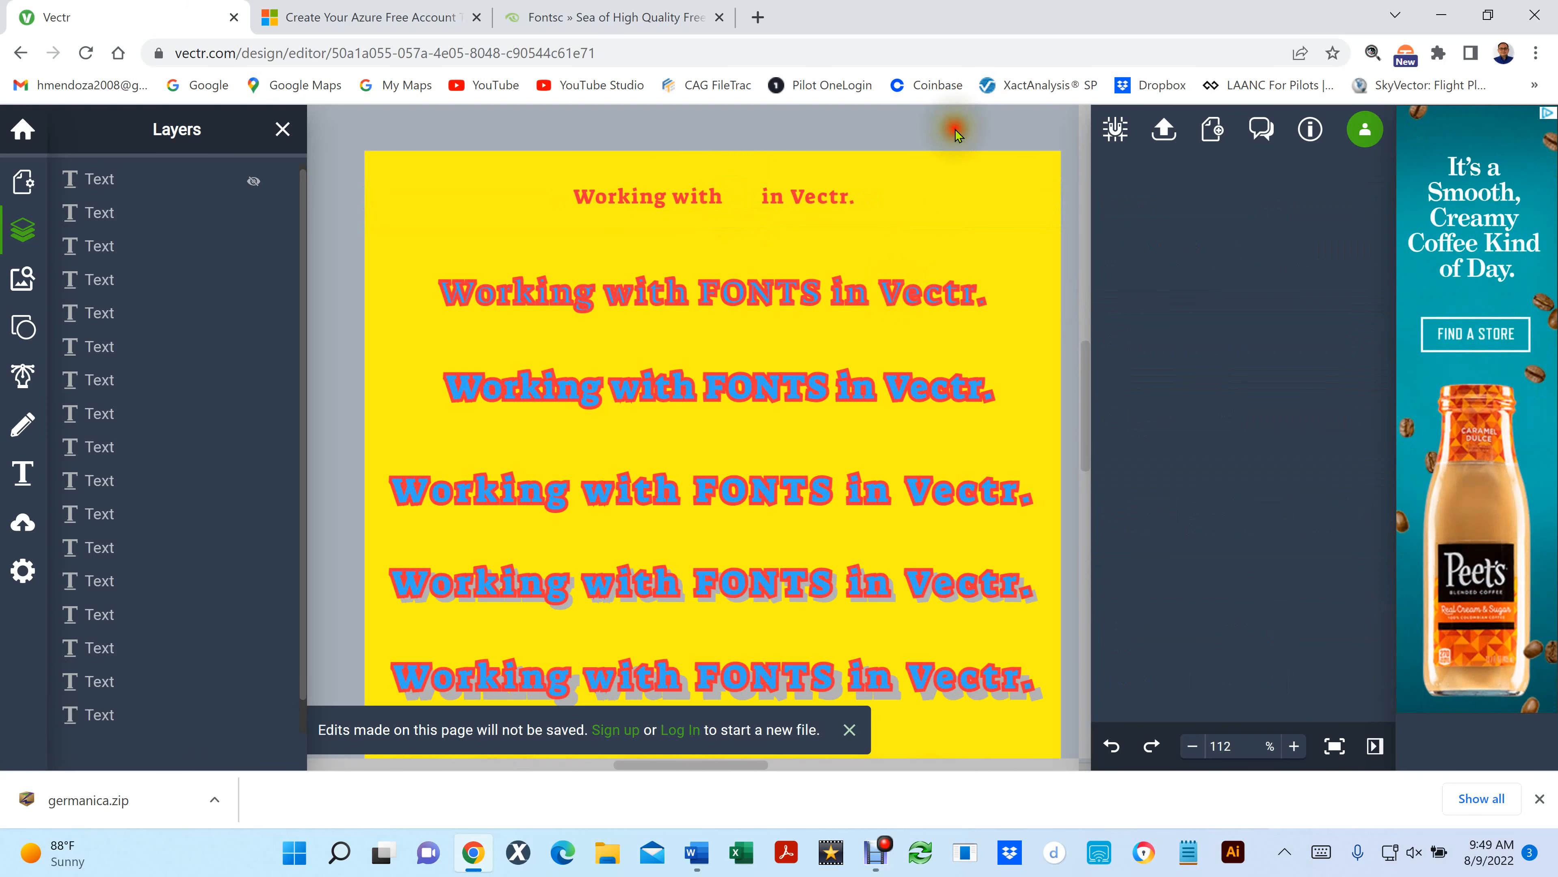
- Make the hidden green FONTS copy visible again over the red top line
key("ctrl+h")
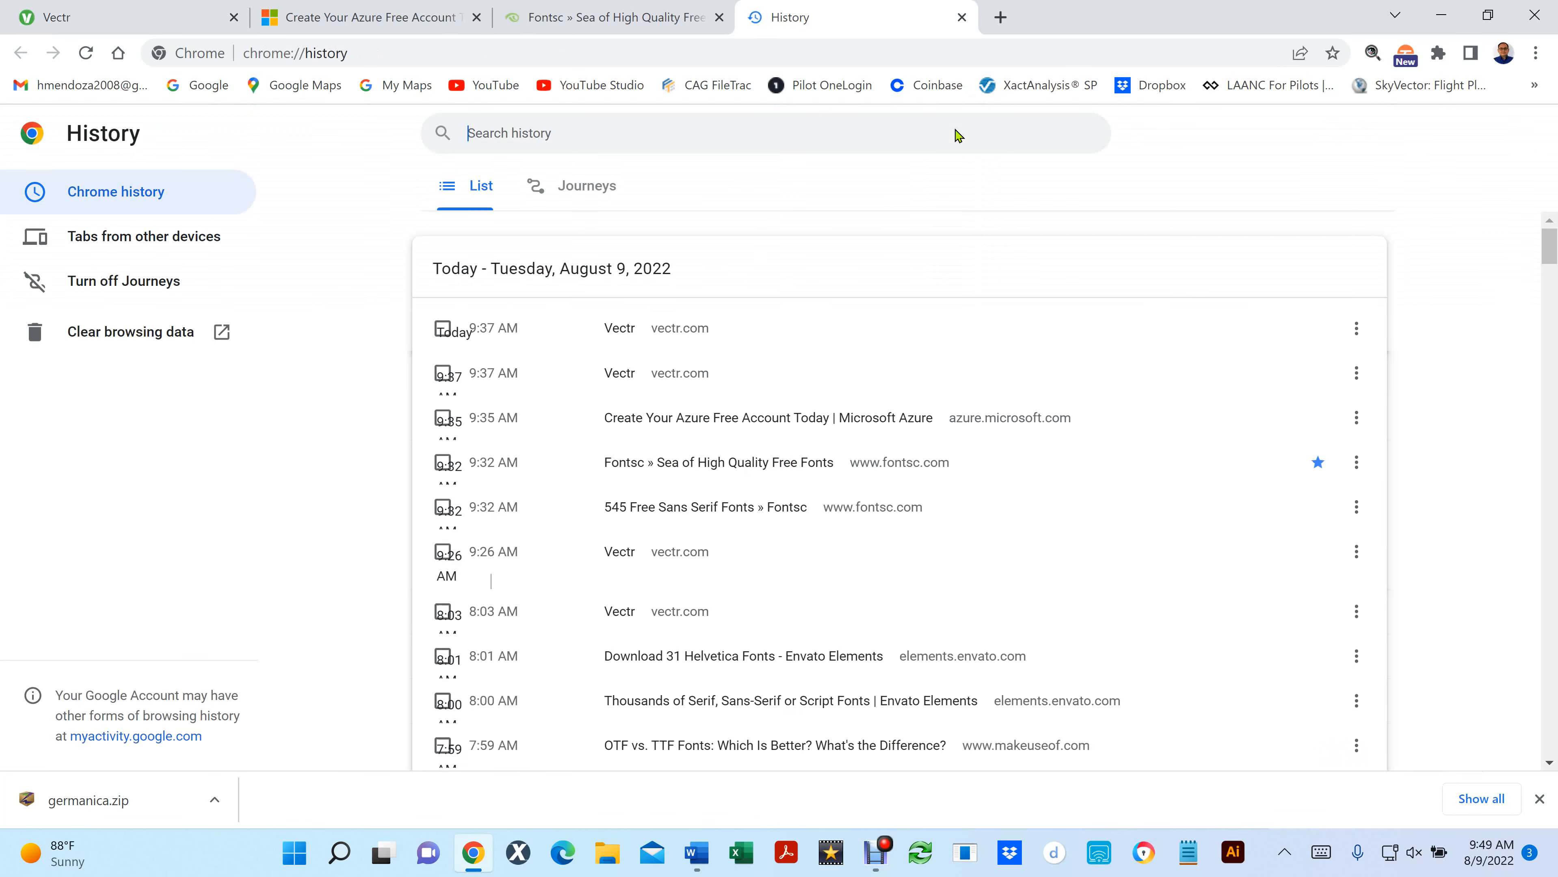
left_click(962, 18)
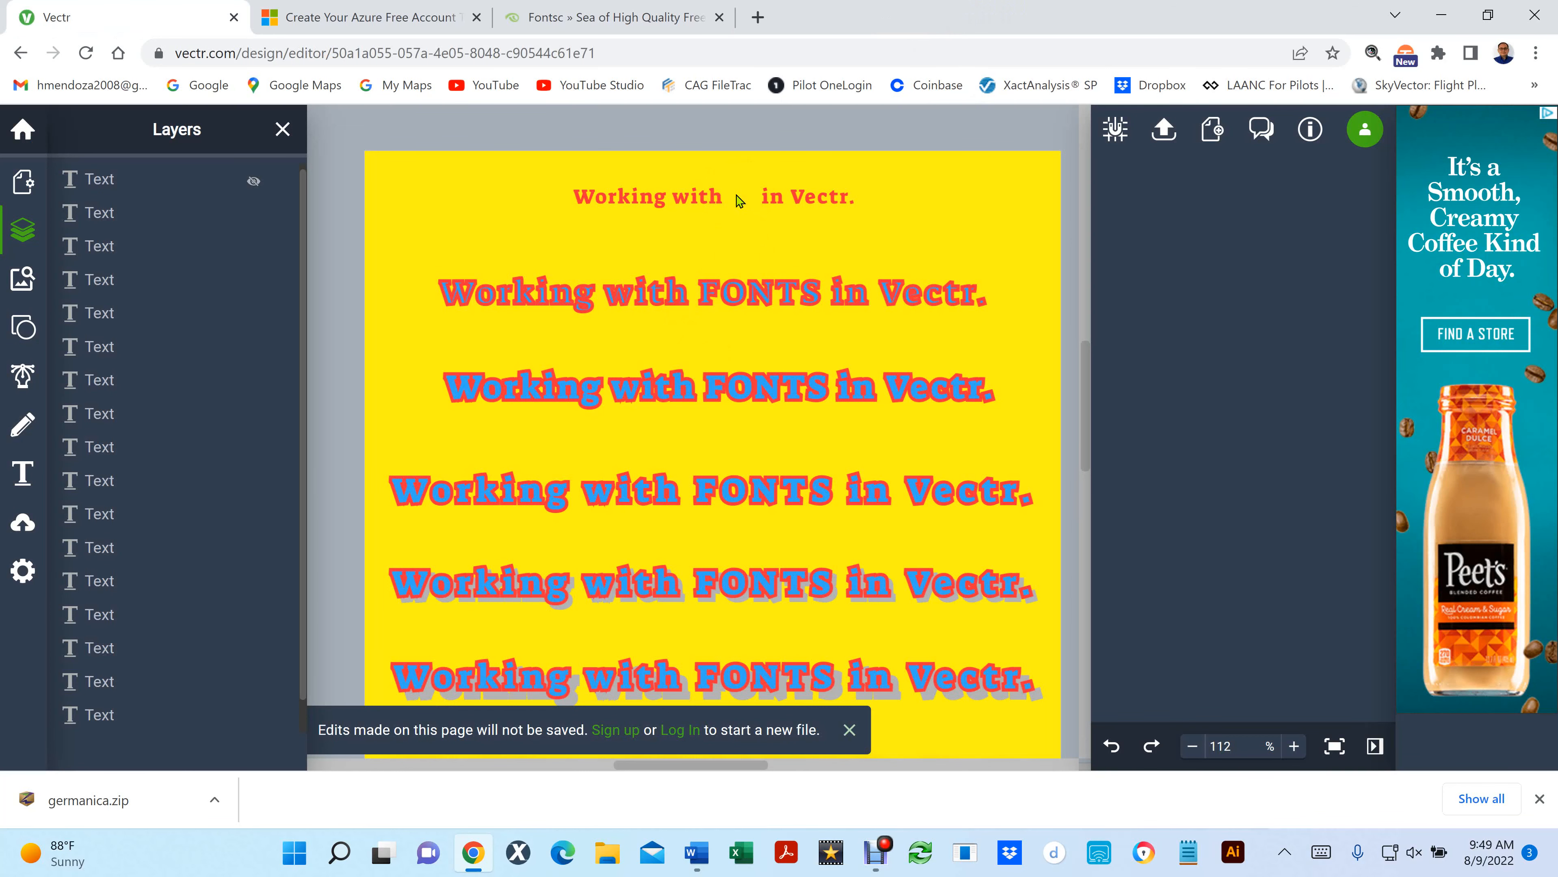
key("ctrl+z")
left_click(740, 213)
left_click(770, 205)
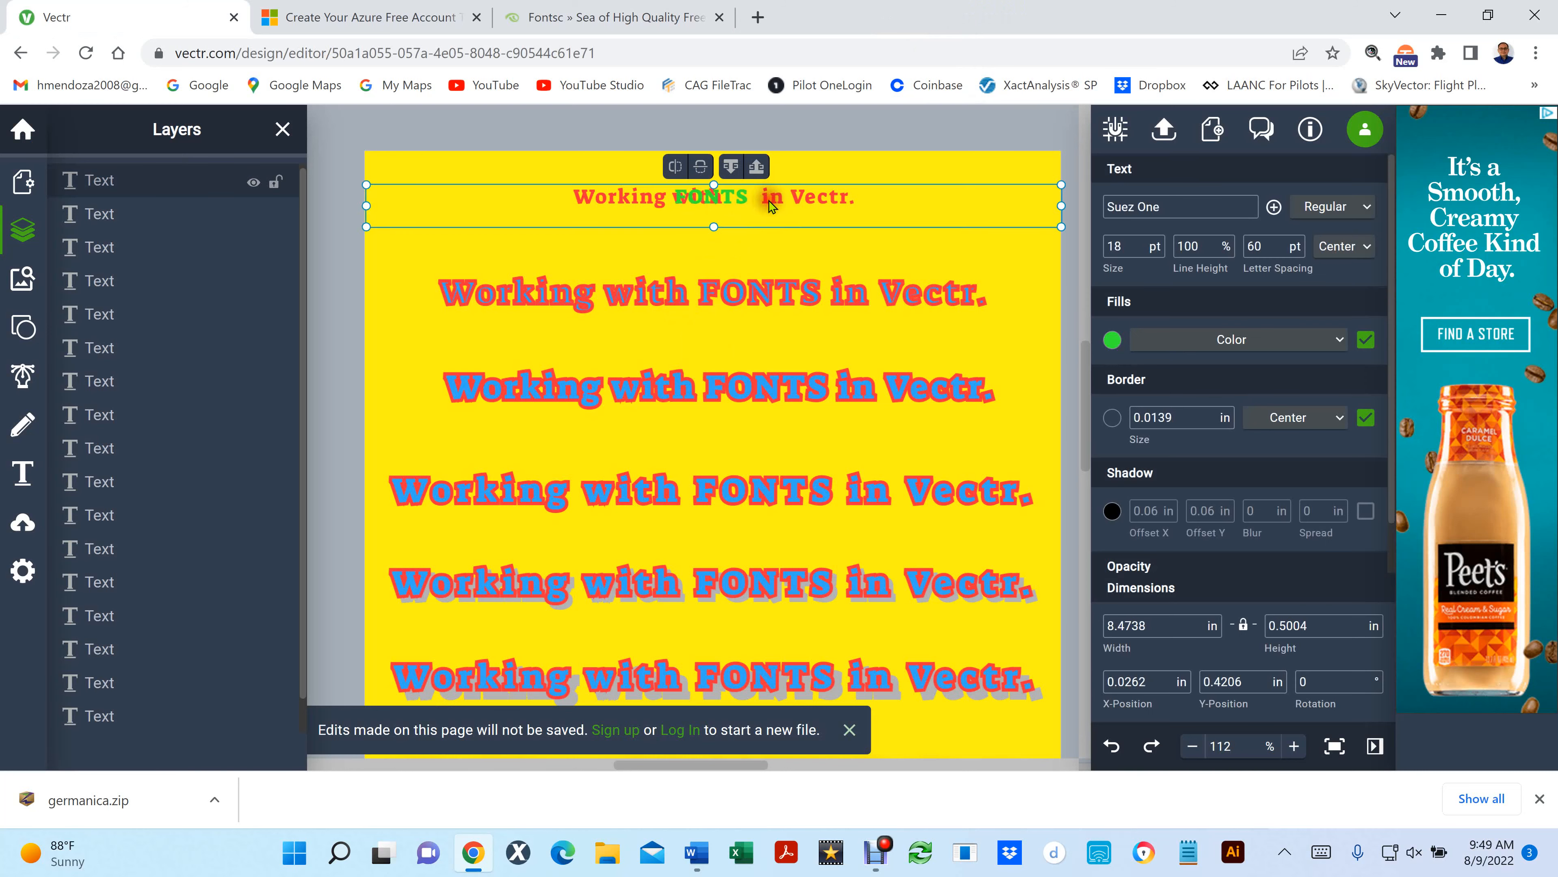
- Try adding space after FONTS in the green copy to shift the word, and remove it again
double_click(769, 205)
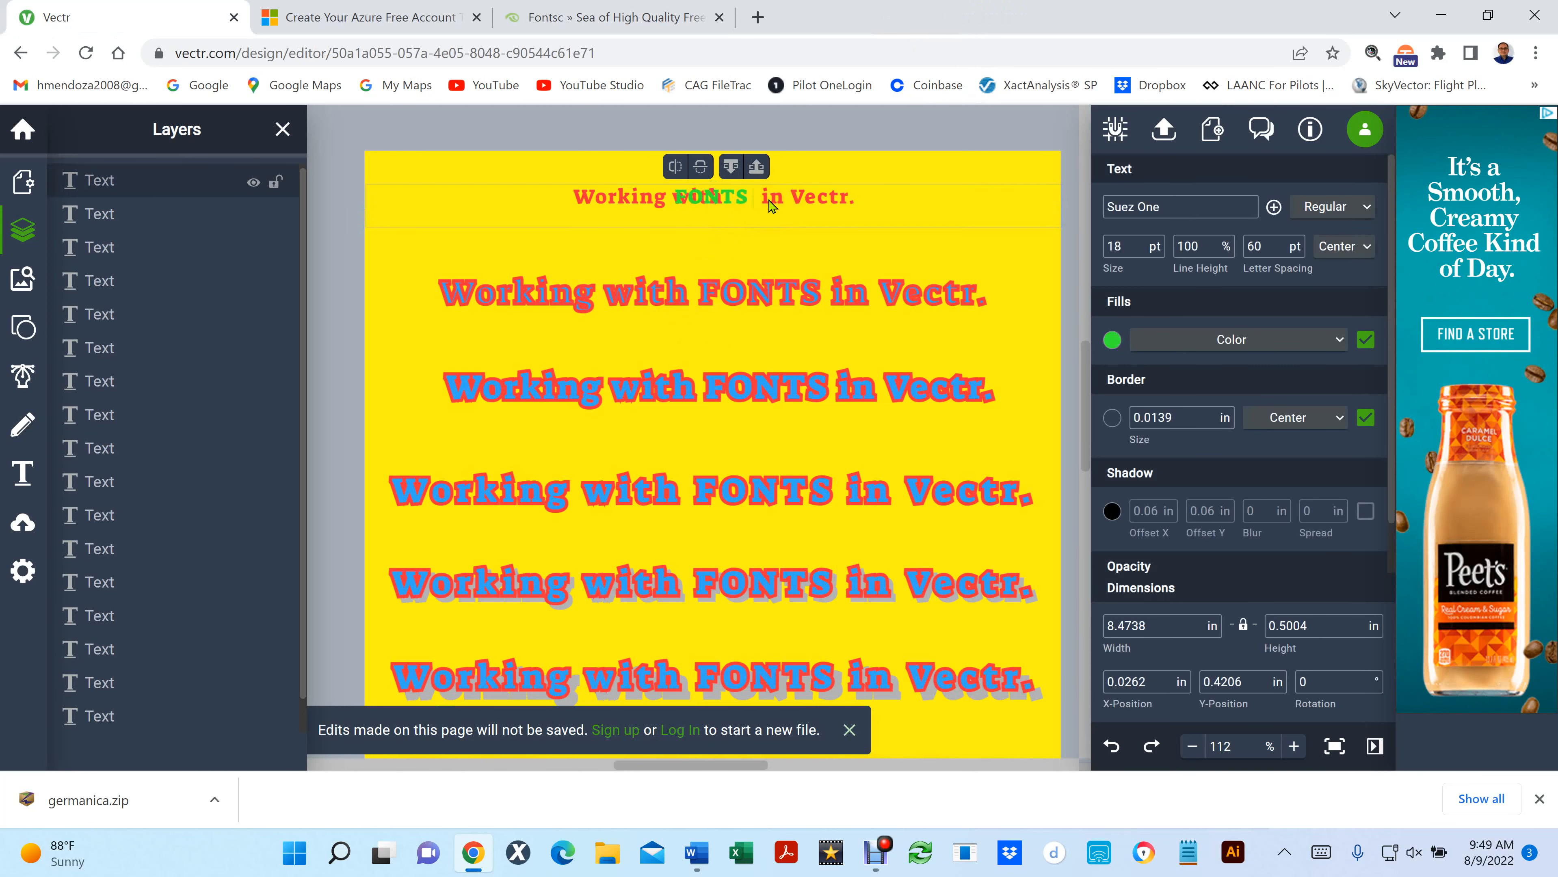
left_click(789, 229)
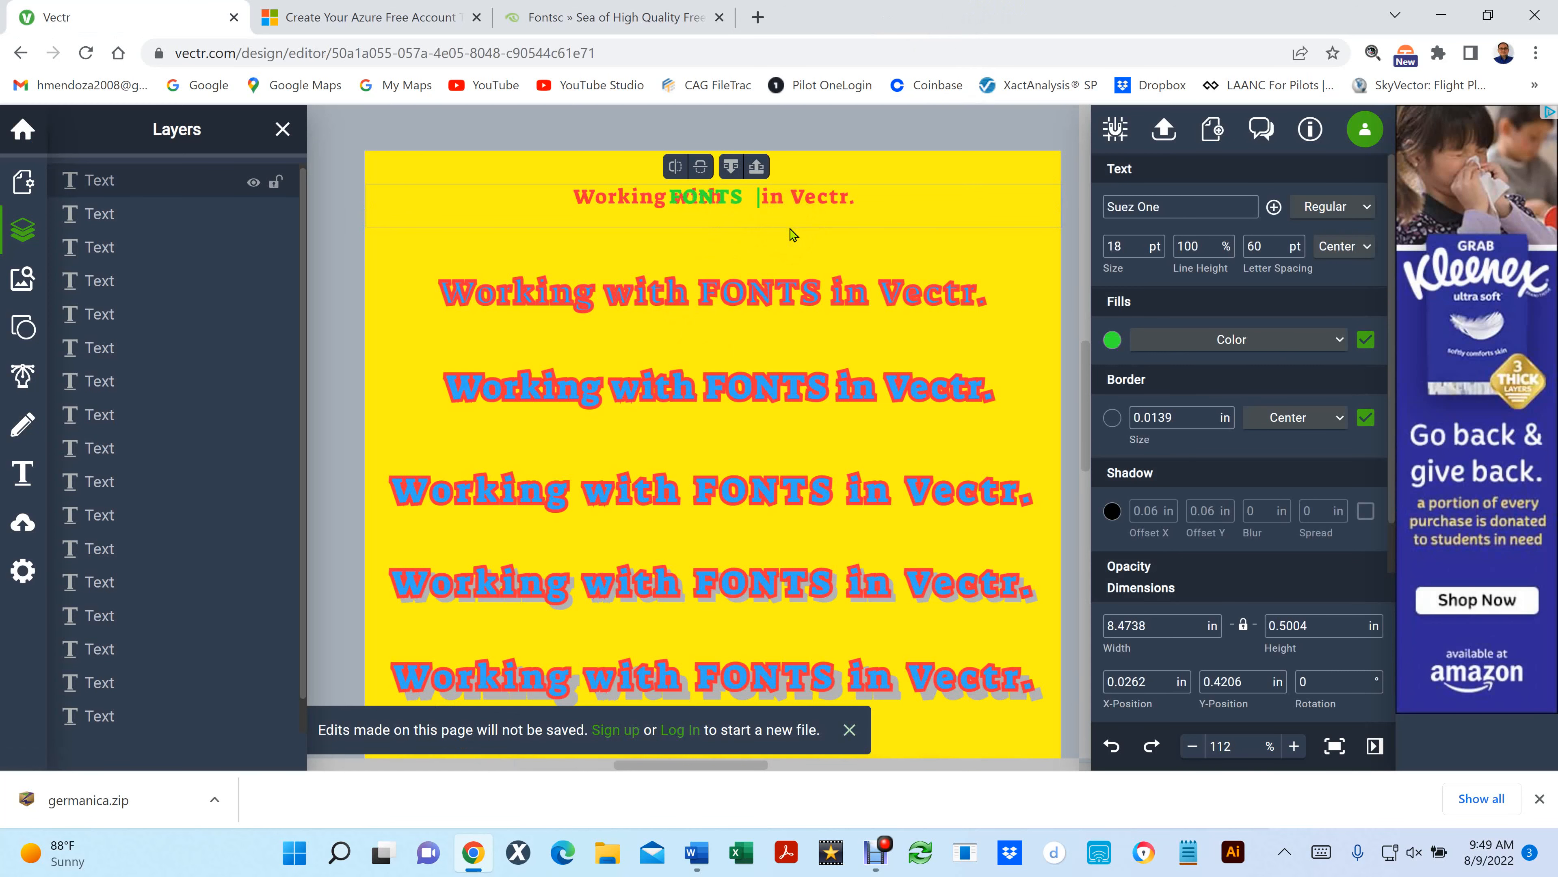
key("BackSpace")
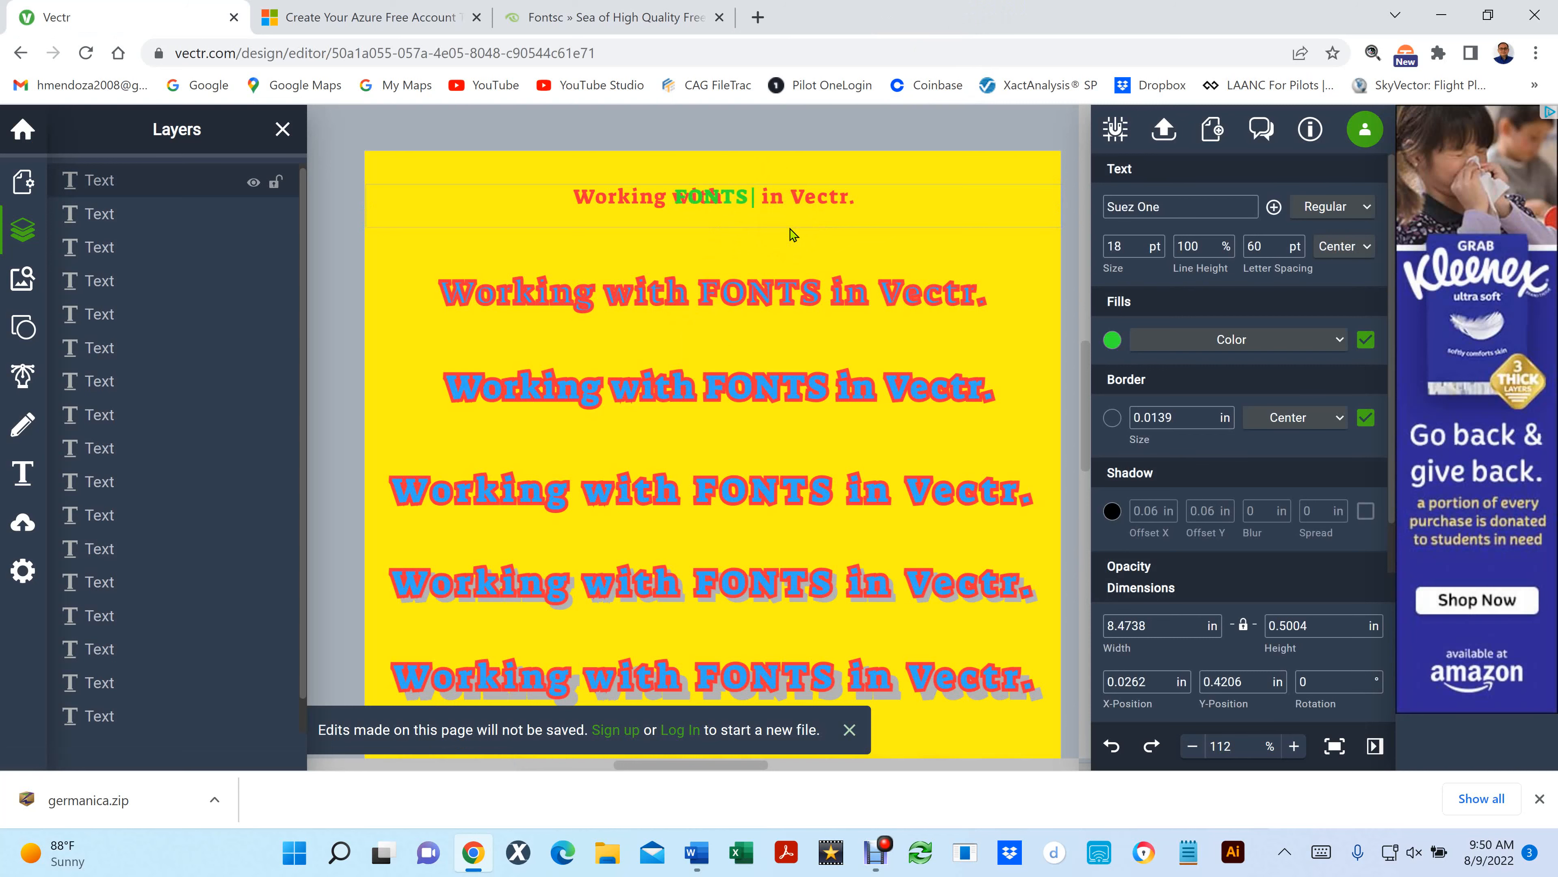
left_click(809, 271)
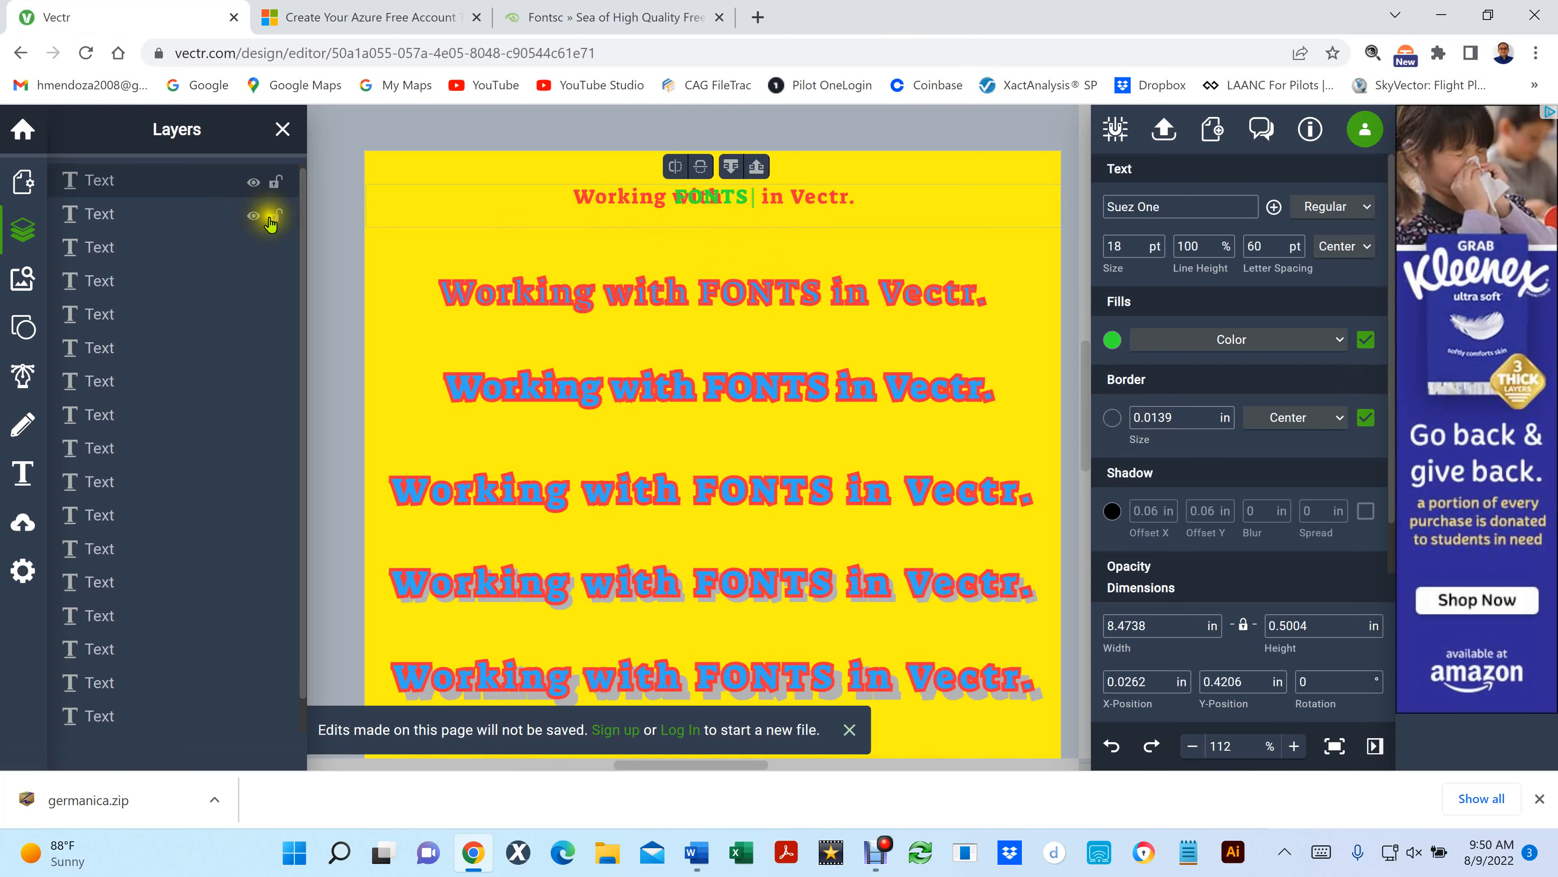
- Shift the green FONTS copy rightward toward the gap before "in Vectr." and select the red line
left_click(340, 231)
left_click(651, 197)
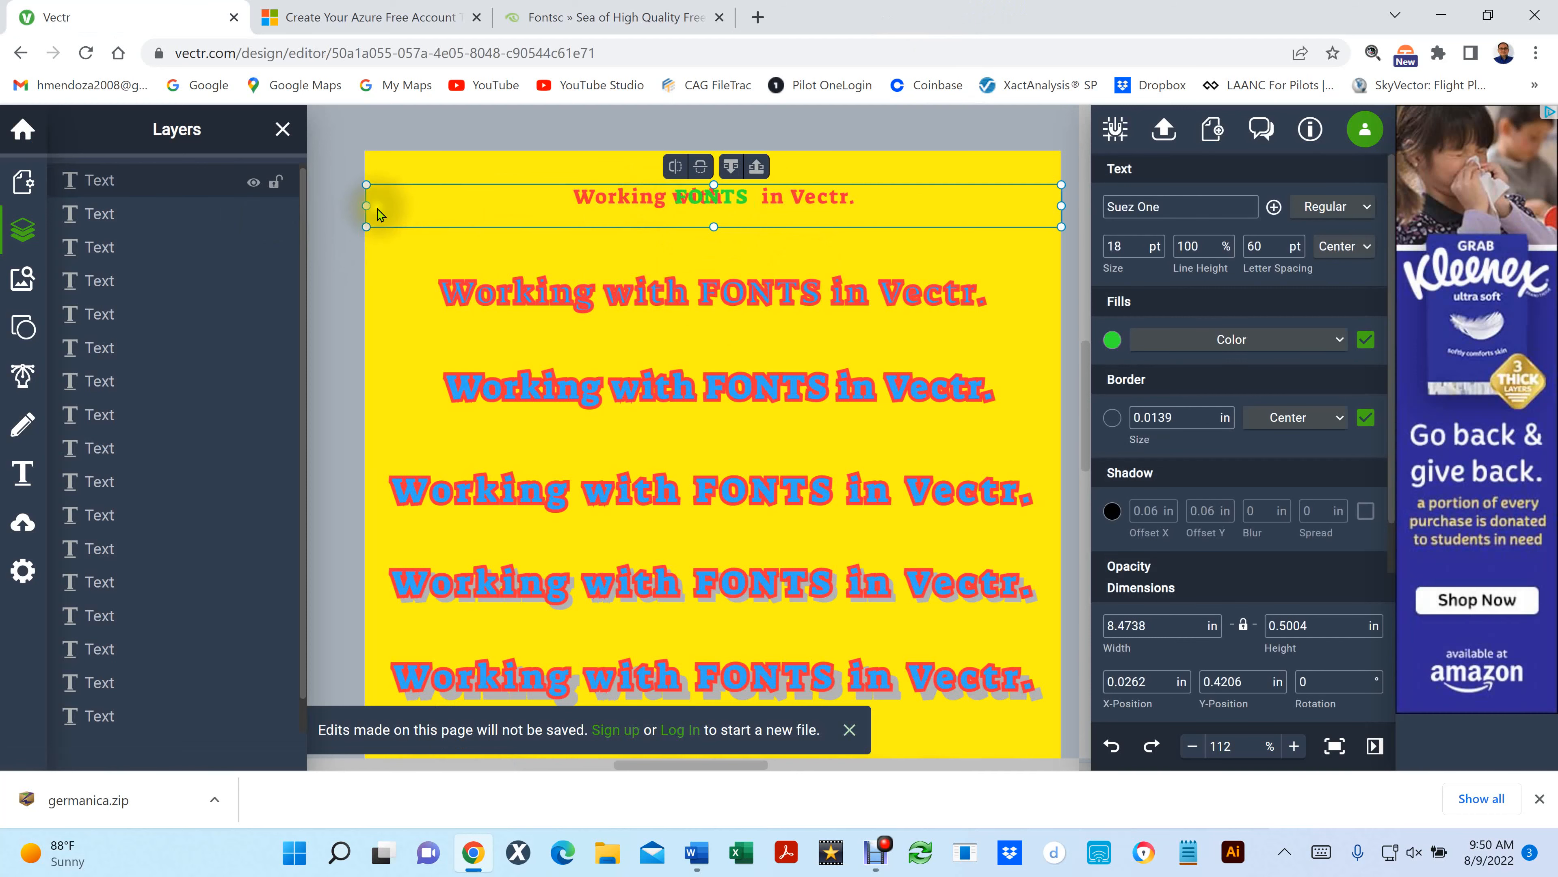
left_click_drag(366, 206, 428, 214)
left_click(400, 209)
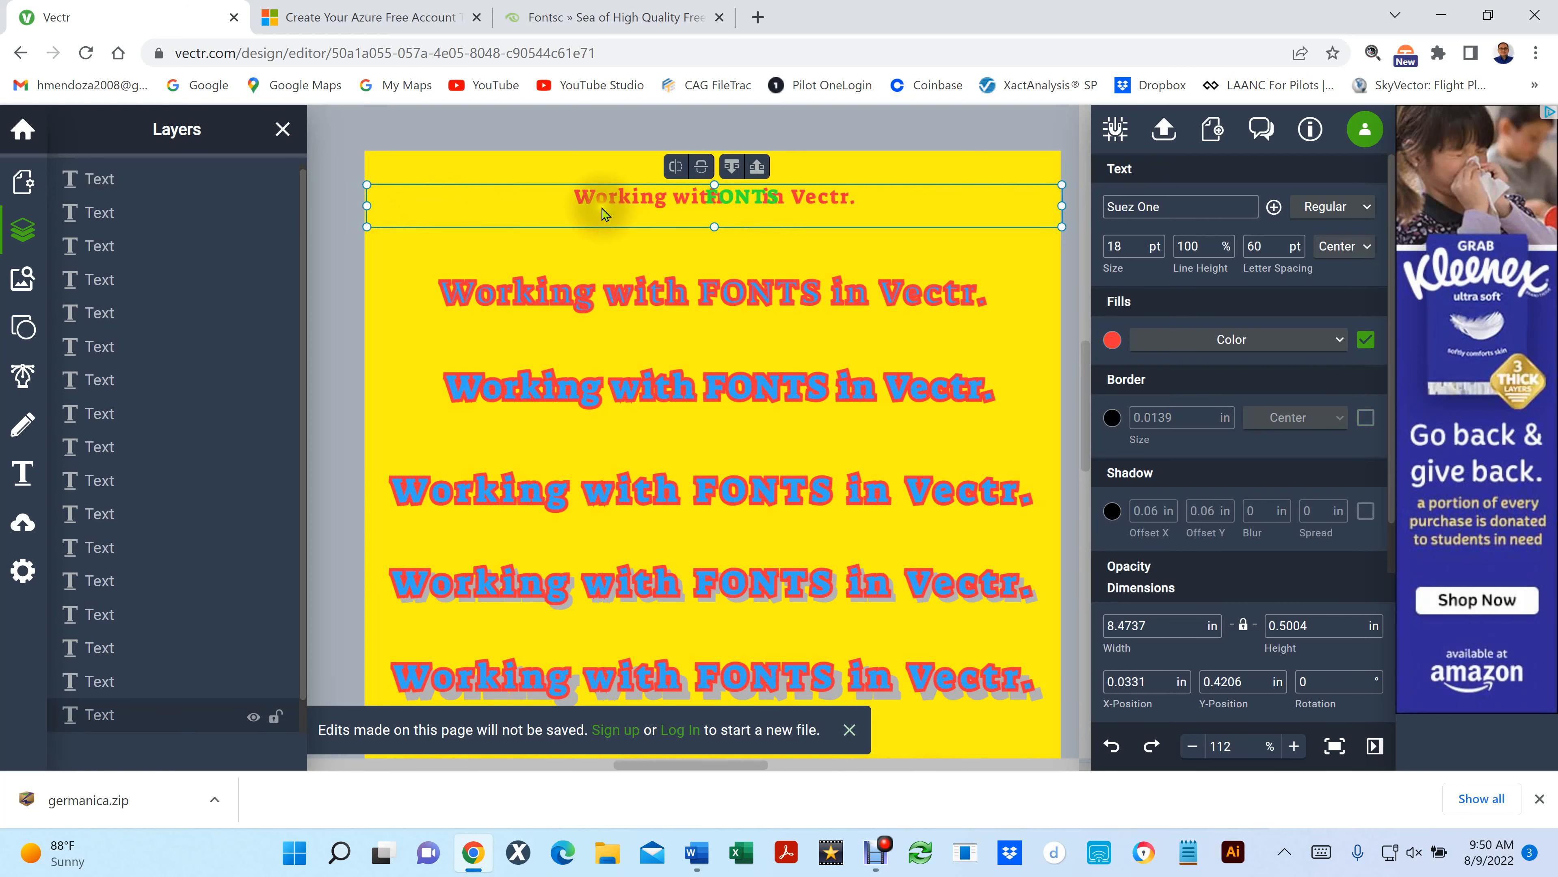
- With the green FONTS copy temporarily hidden, widen the gap between "with" and "in Vectr." in the red top line using extra spaces
left_click(479, 203)
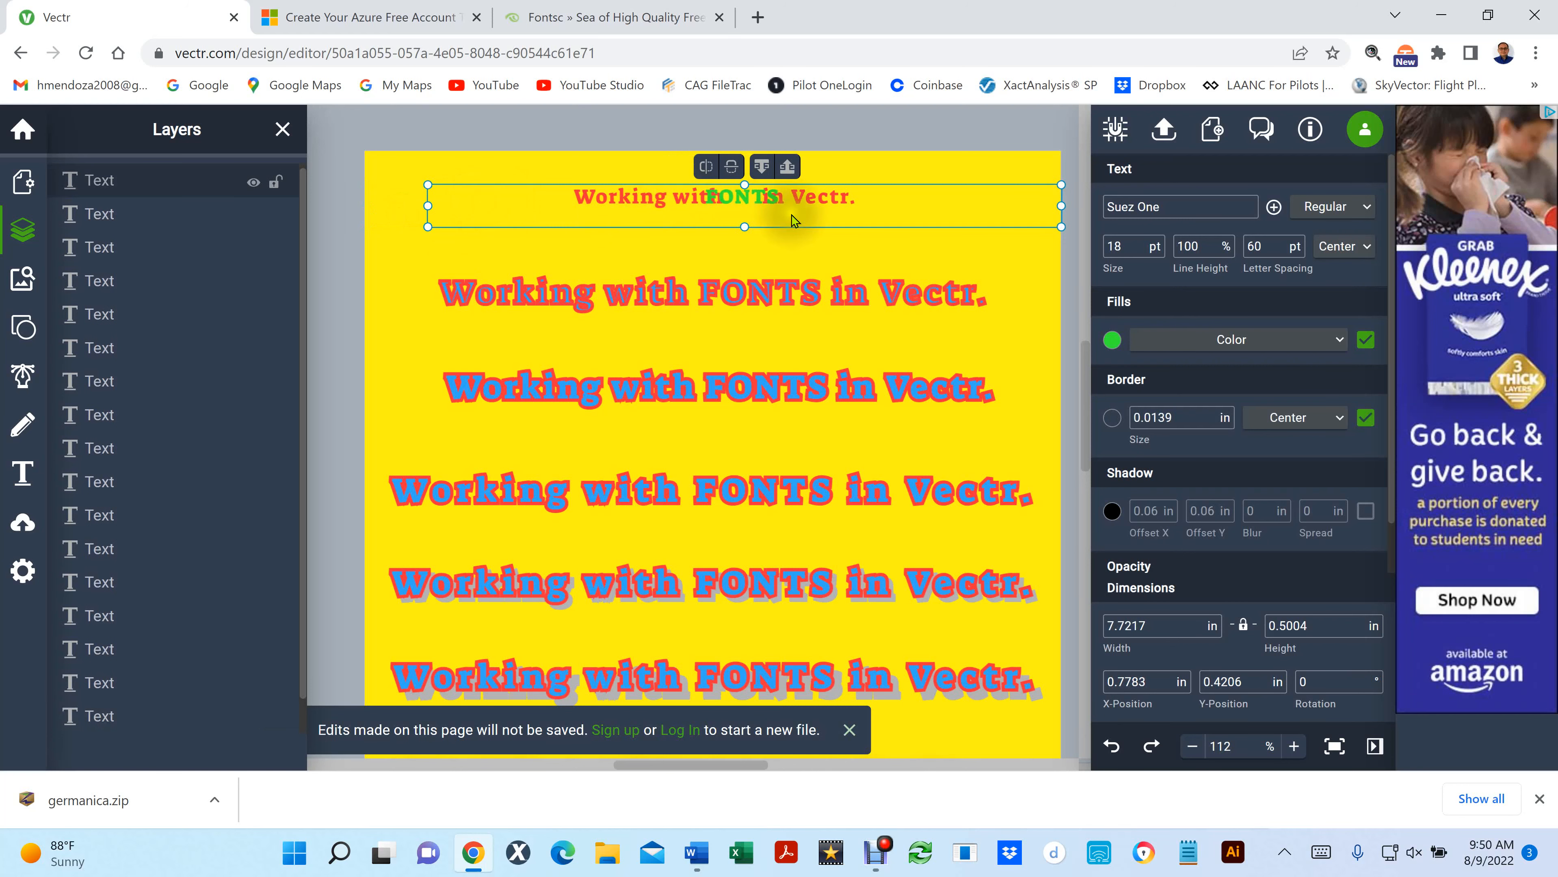
left_click_drag(762, 208, 765, 214)
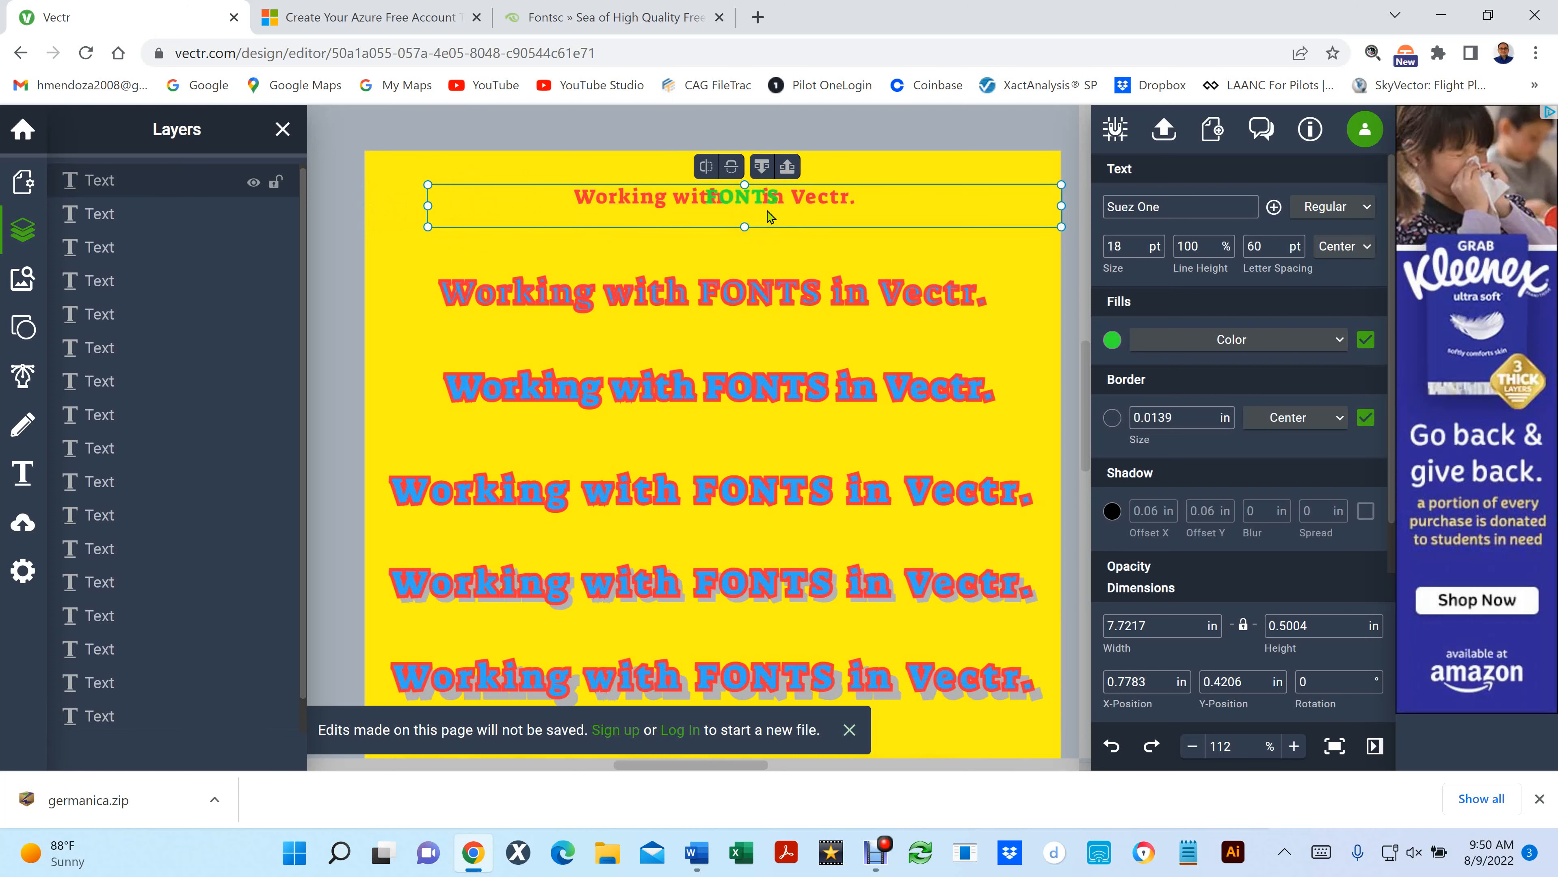
left_click(746, 200)
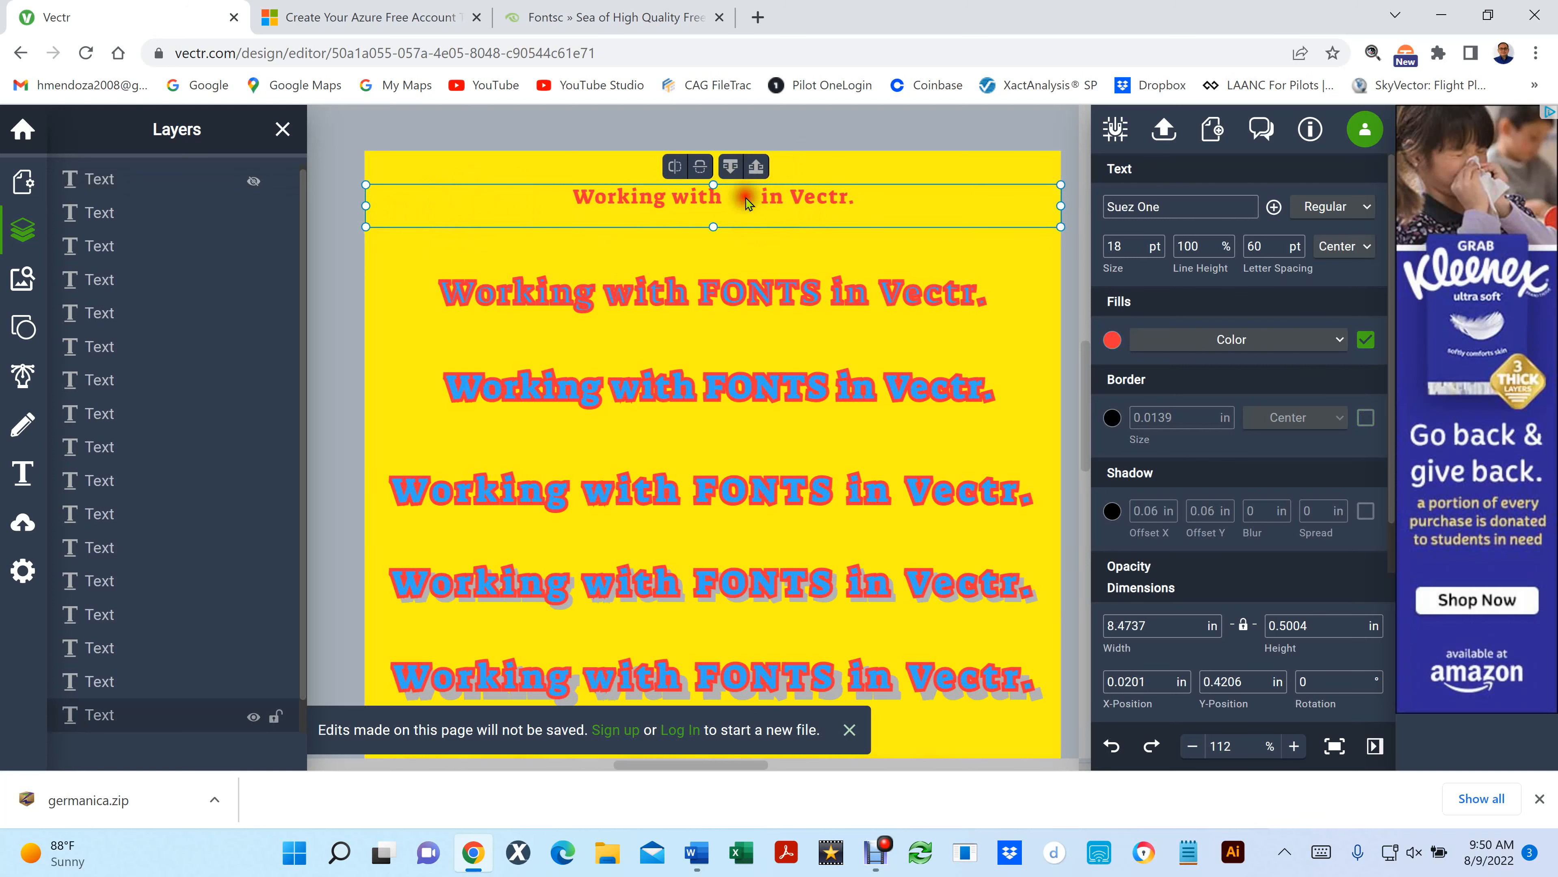
double_click(746, 203)
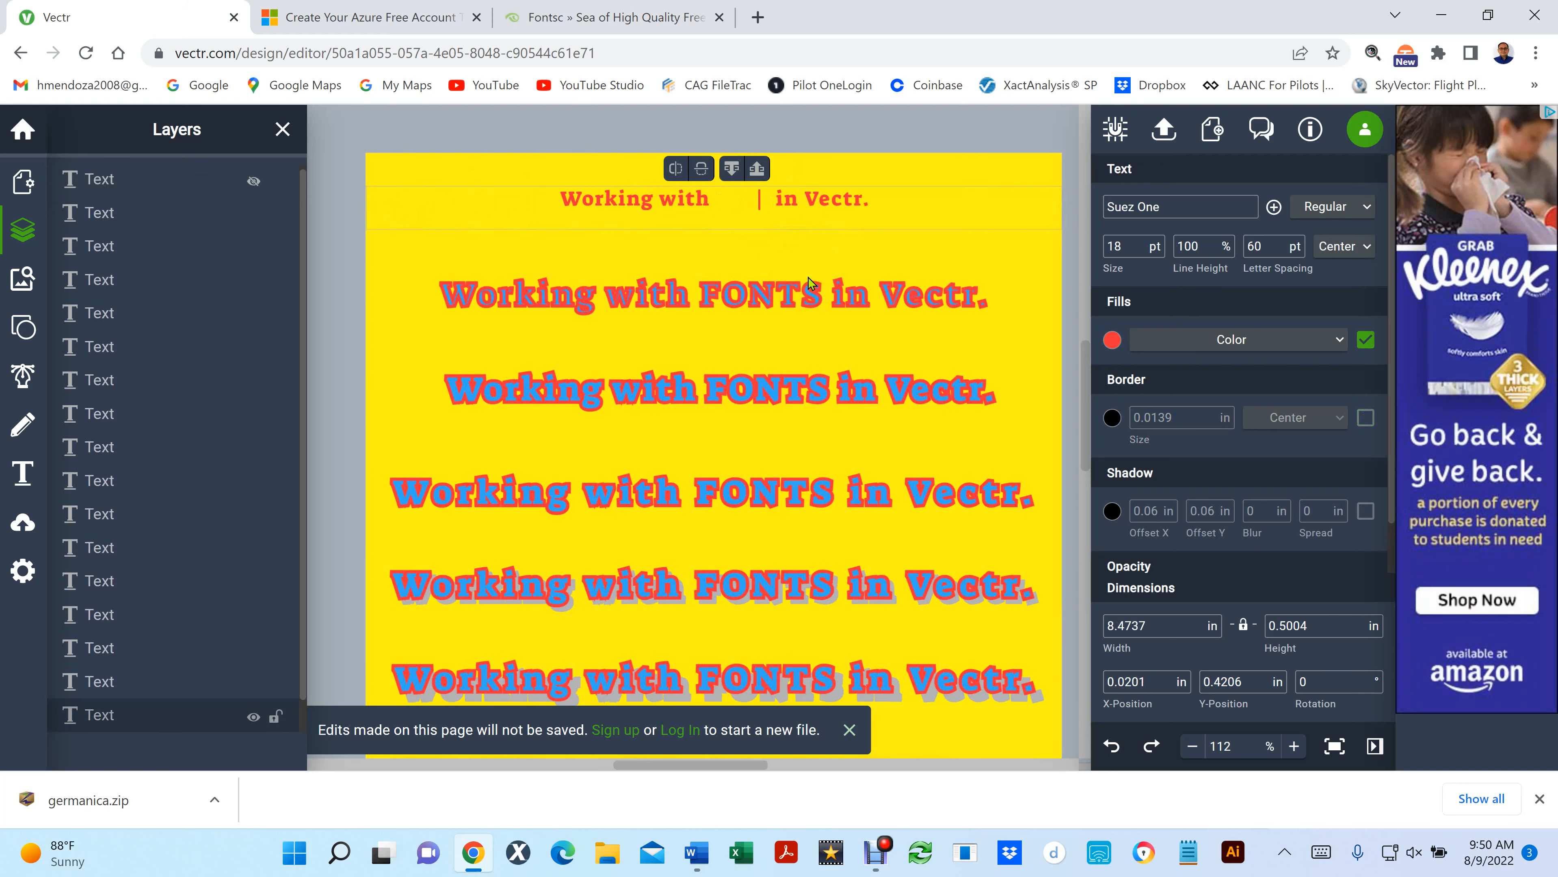
left_click(578, 126)
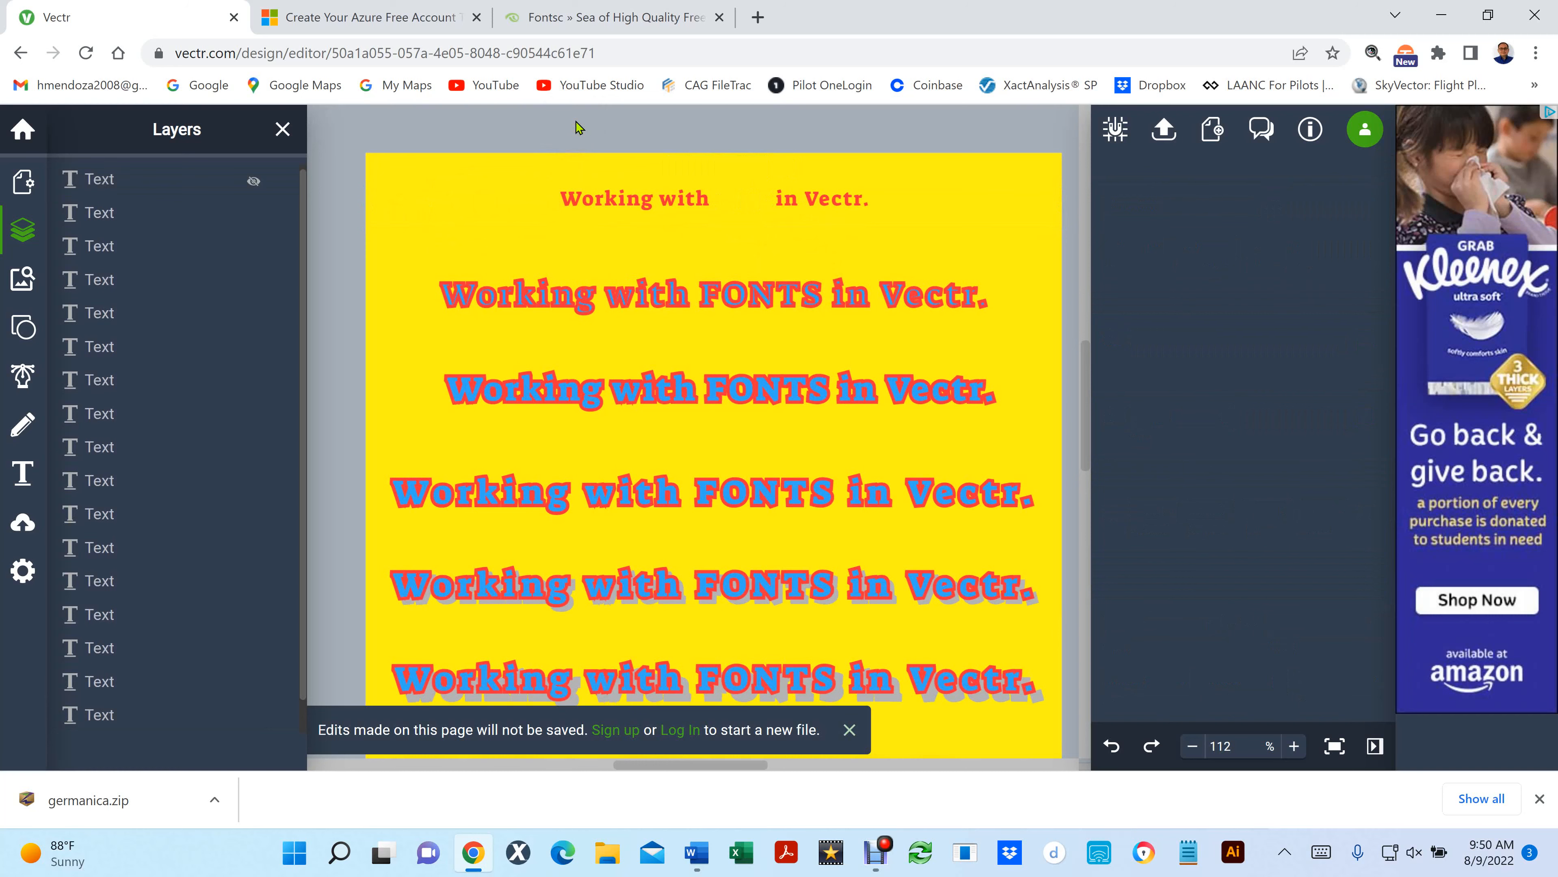
key("ctrl+z")
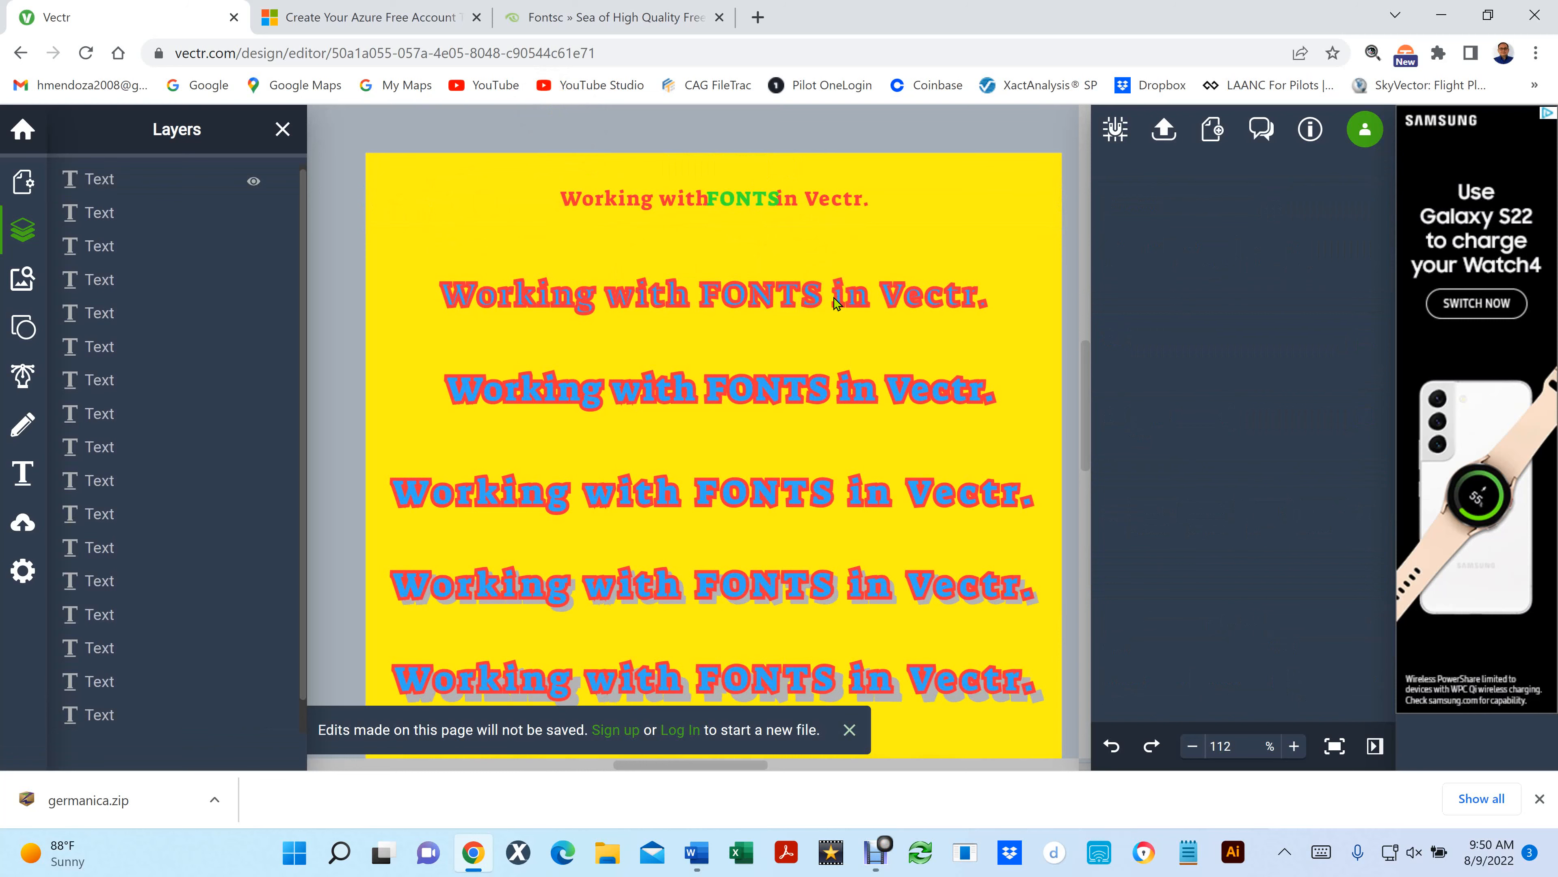
- Examine the Linear Gradient and Radial Gradient fill options for the third text line and review the gradient-filled lines at the end of the page
left_click(760, 392)
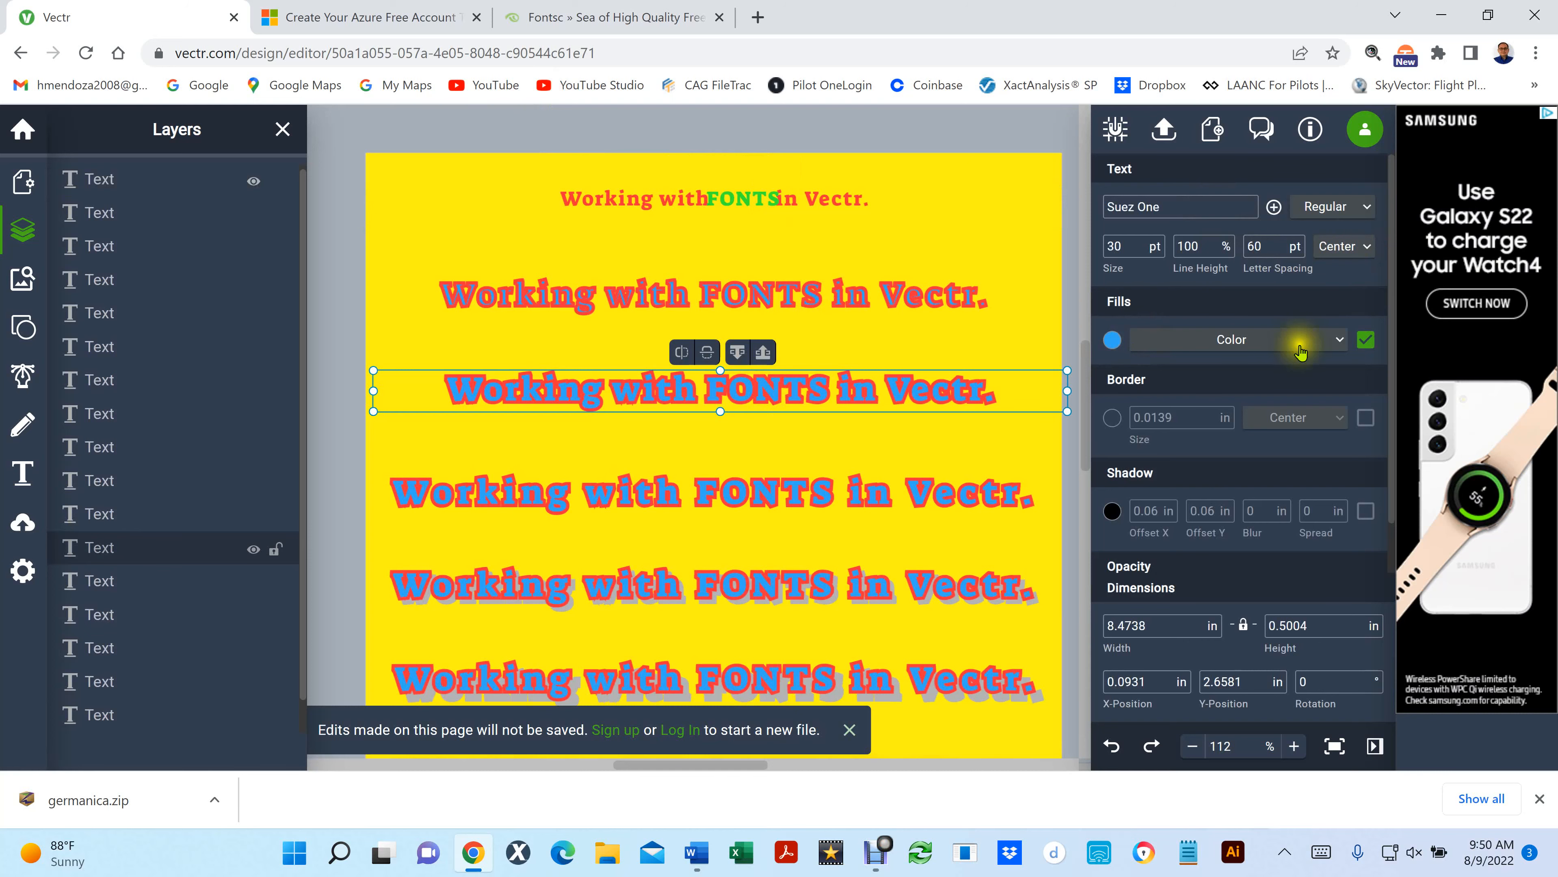
left_click(1341, 340)
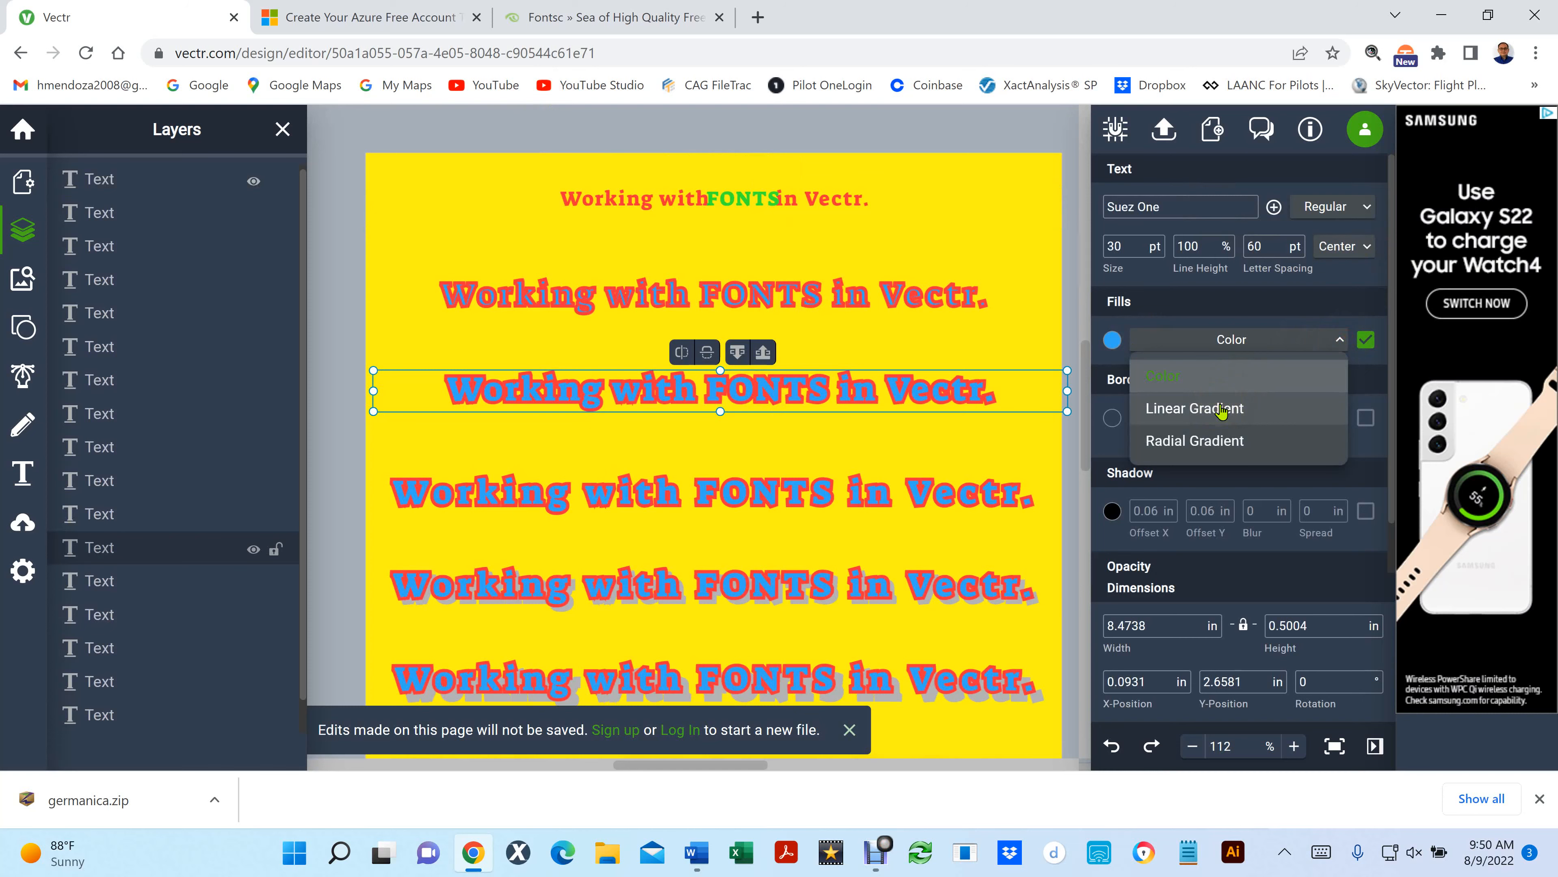
scroll(1175, 369, "down", 3)
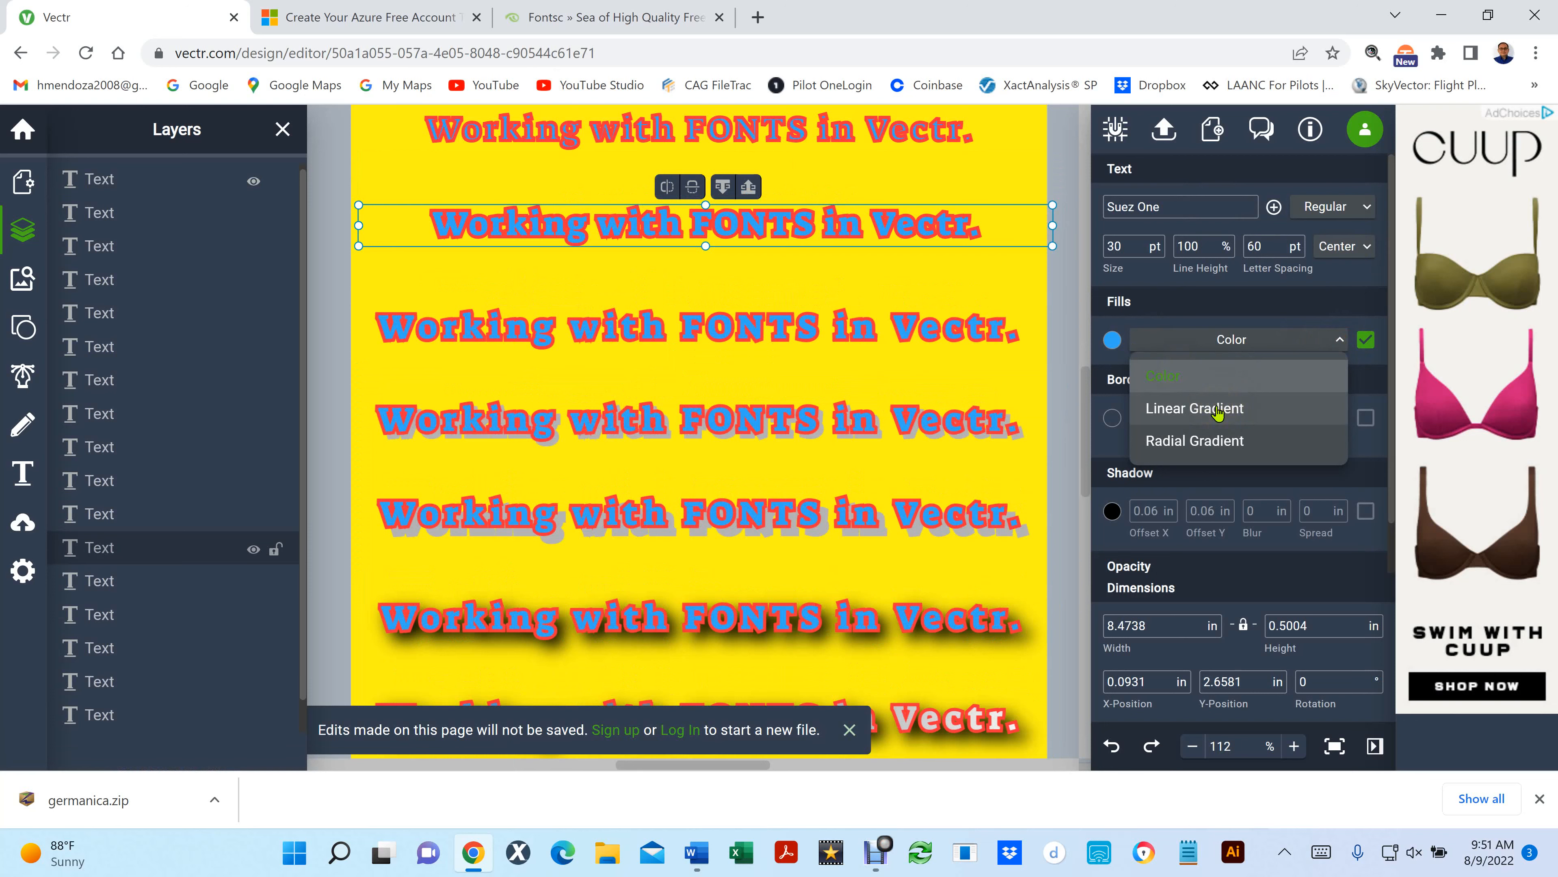
left_click(1202, 442)
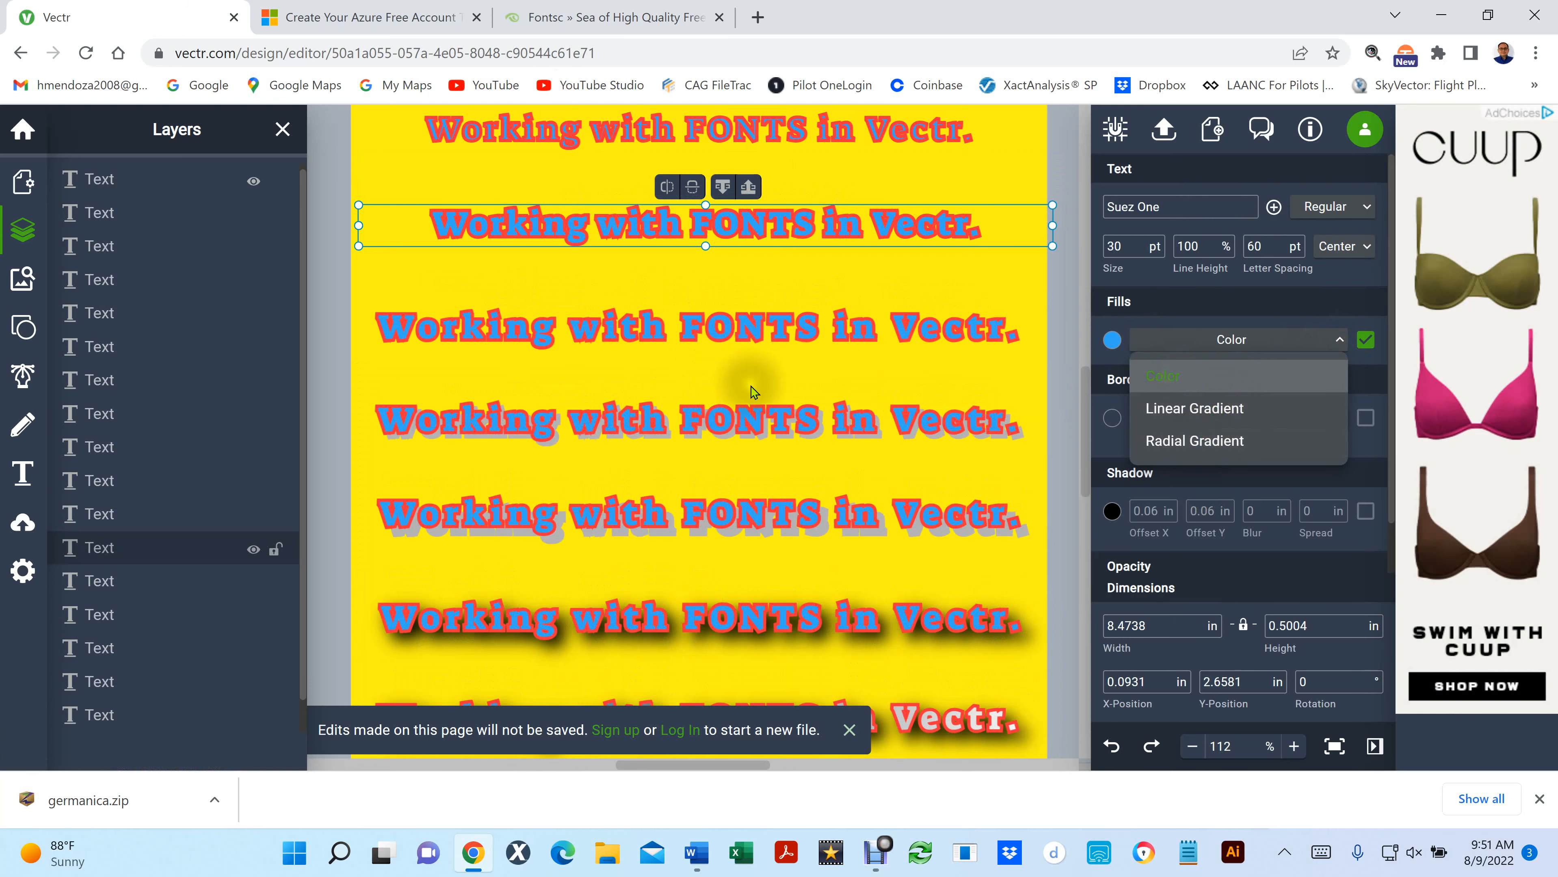
scroll(904, 529, "down", 8)
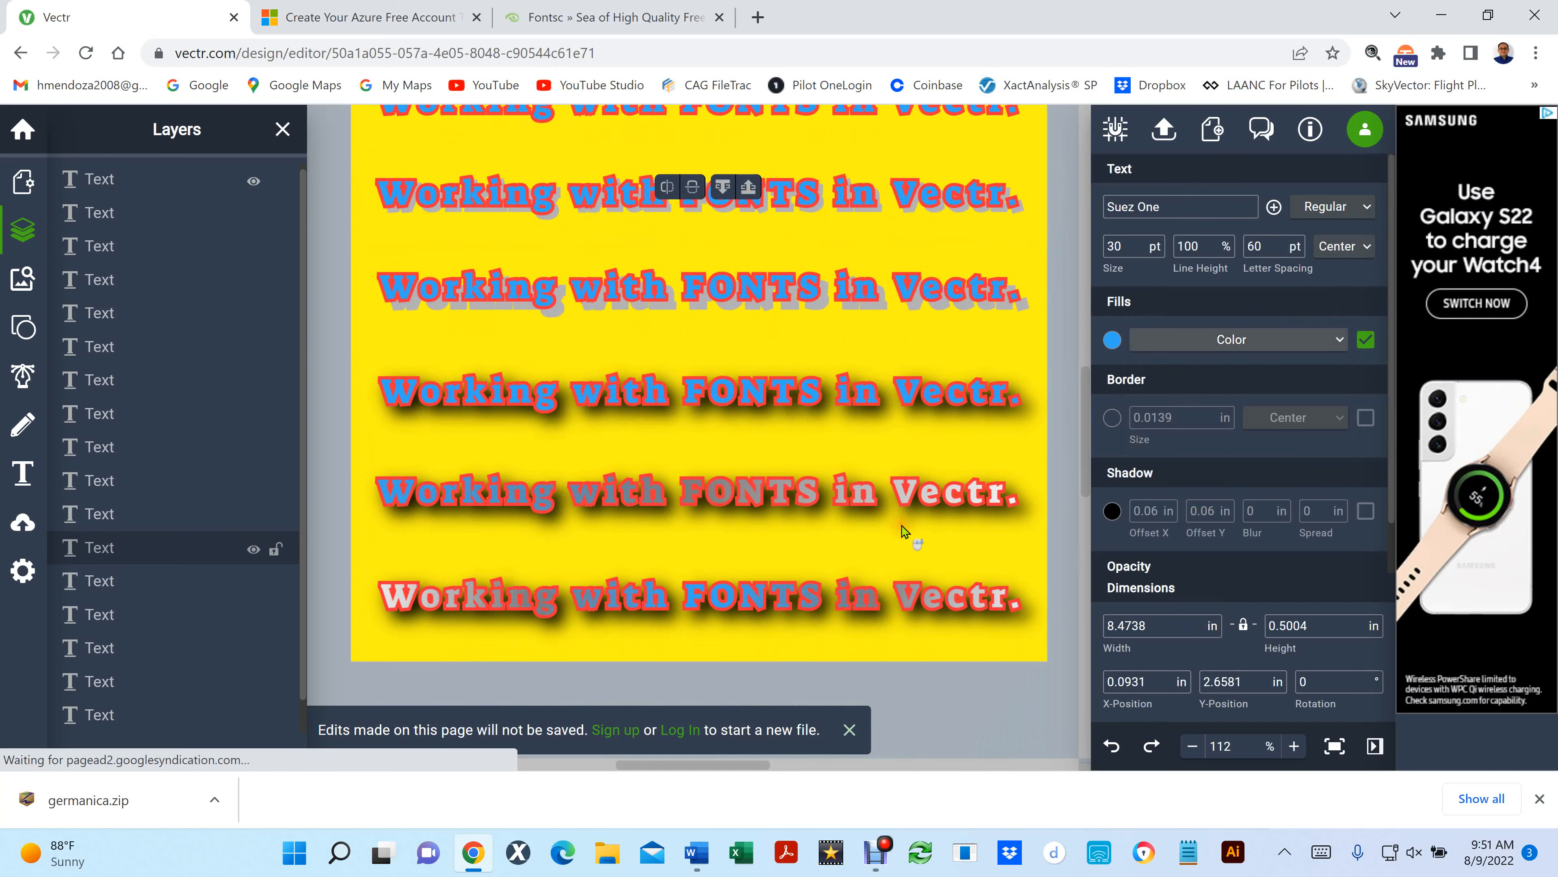
scroll(903, 529, "up", 4)
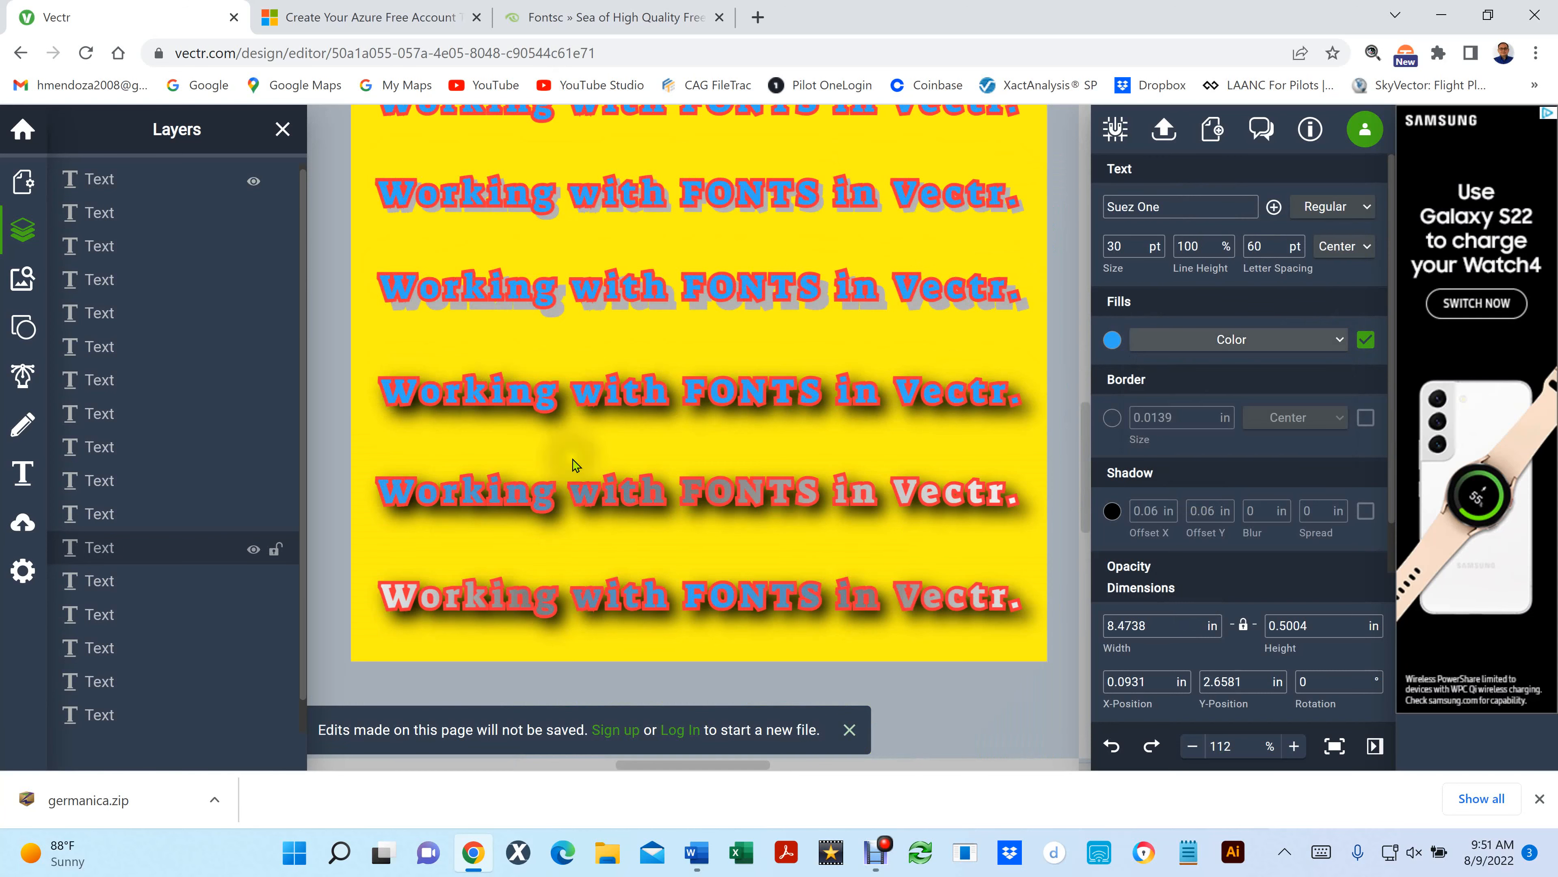
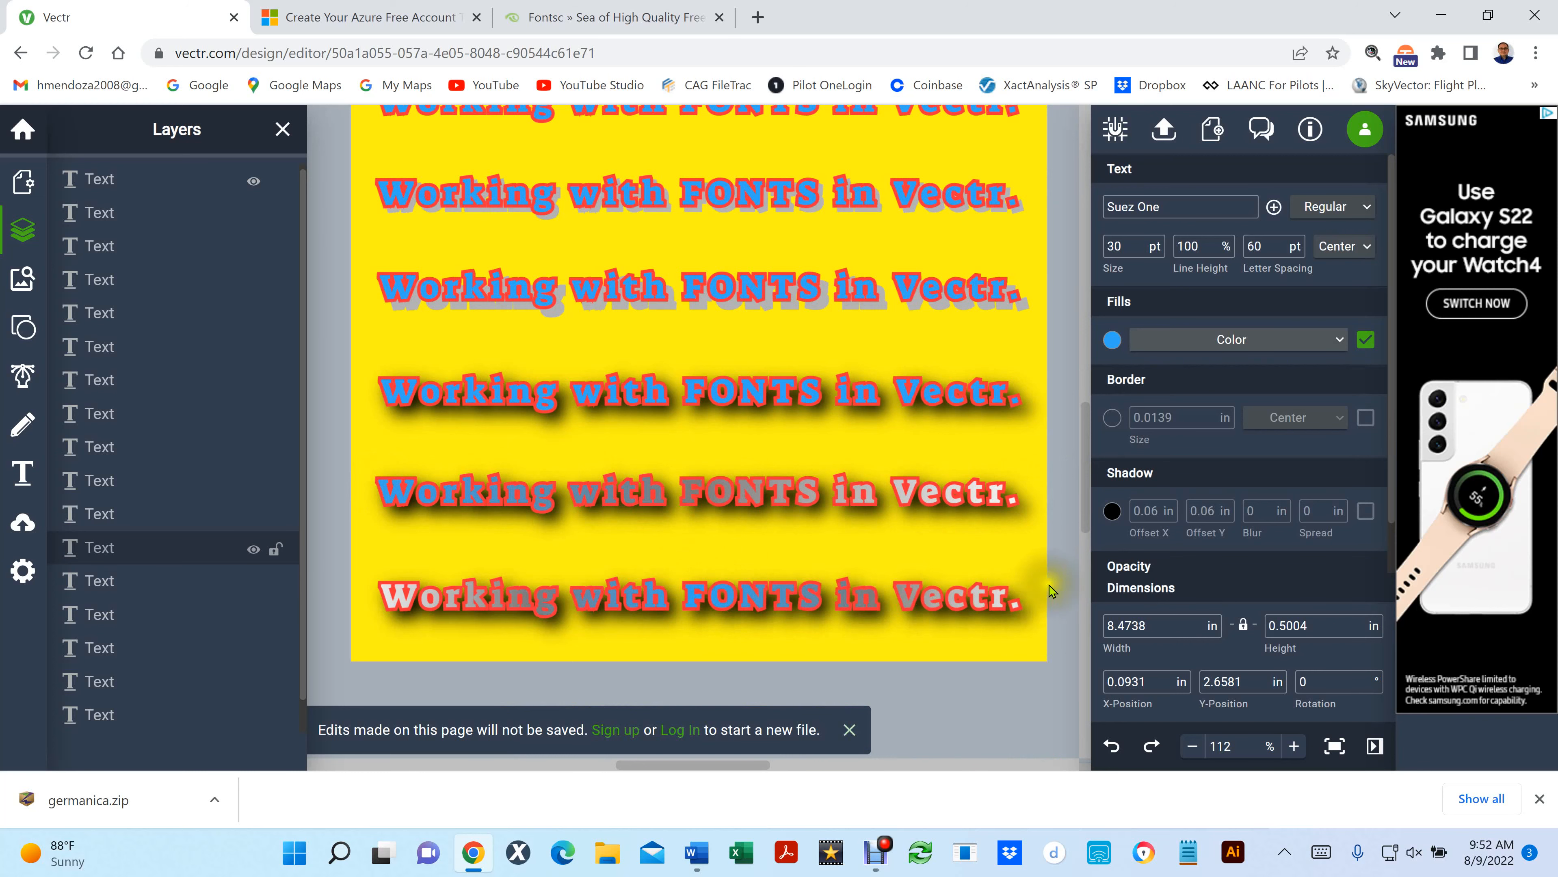
- Change the fill of the third-from-last text line from a solid color to a Linear Gradient
left_click(719, 392)
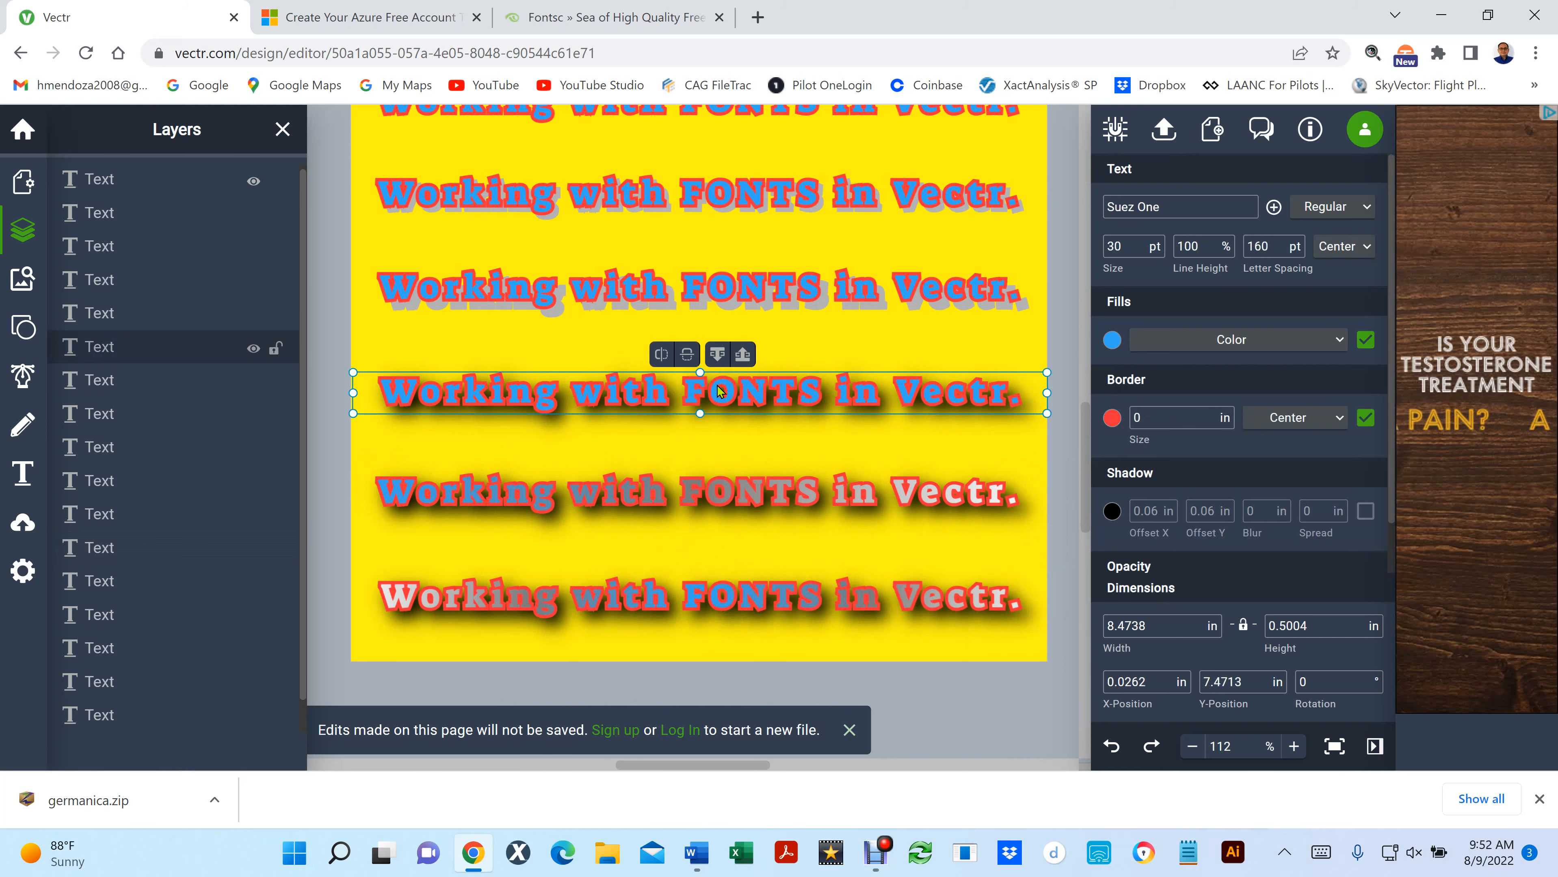
left_click(1340, 342)
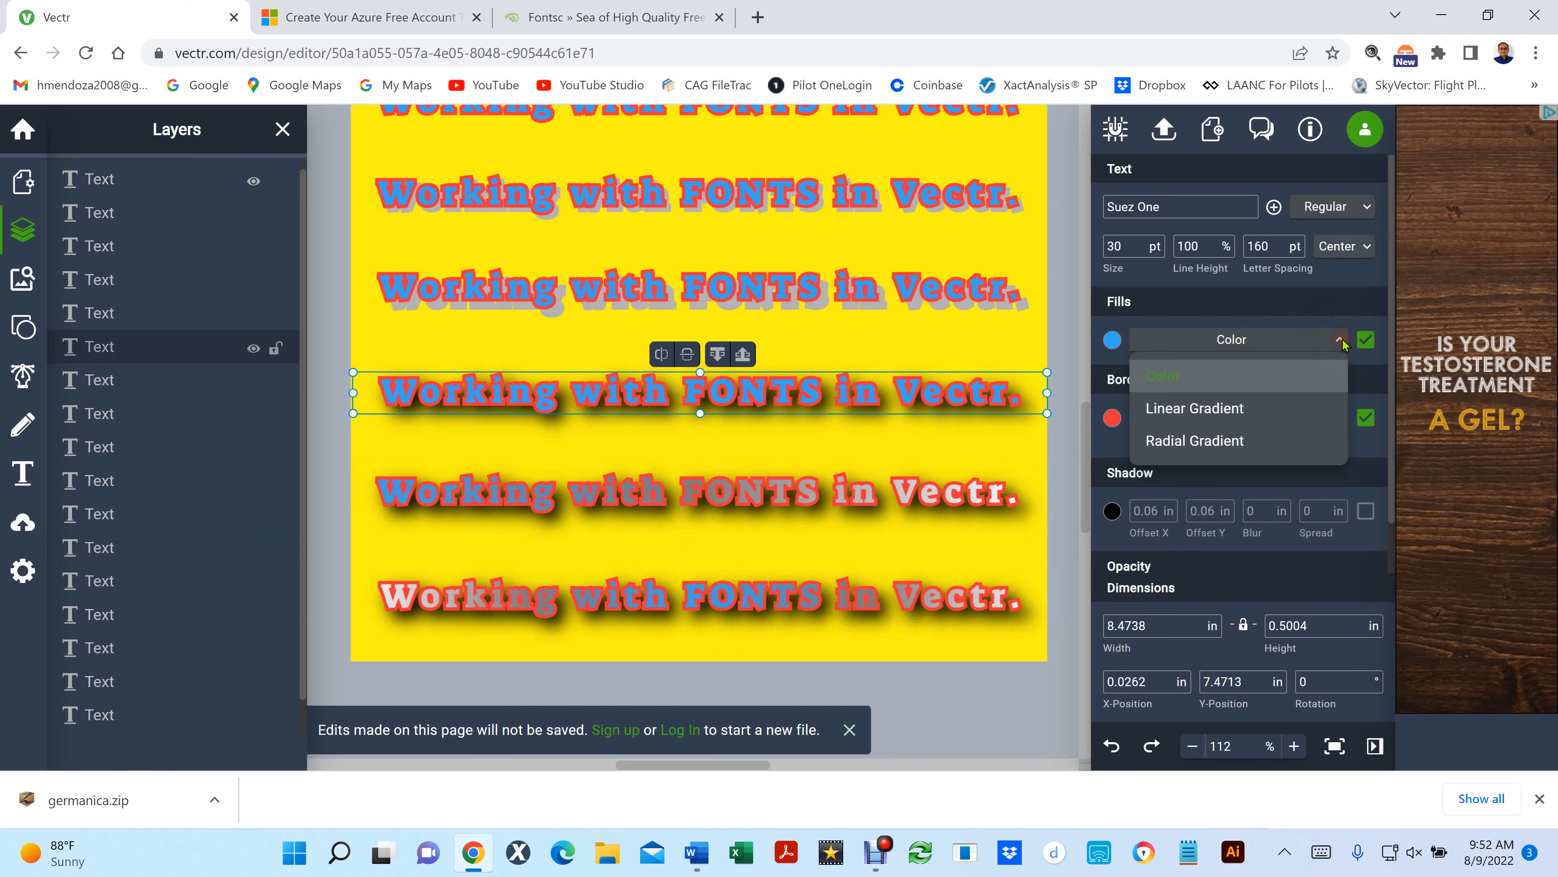
left_click(1196, 410)
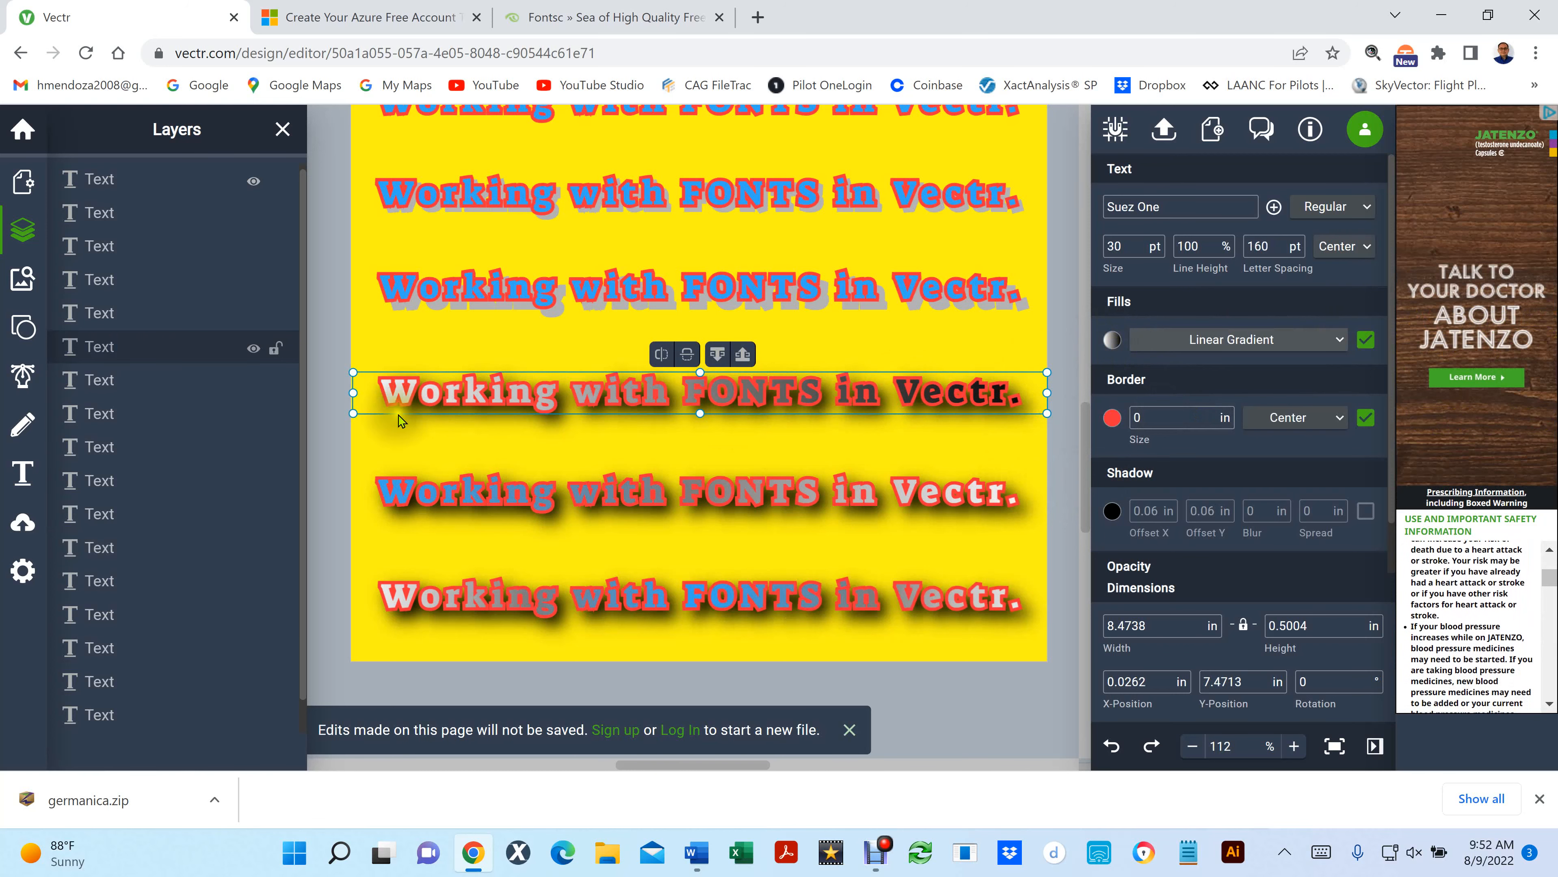
left_click(1112, 340)
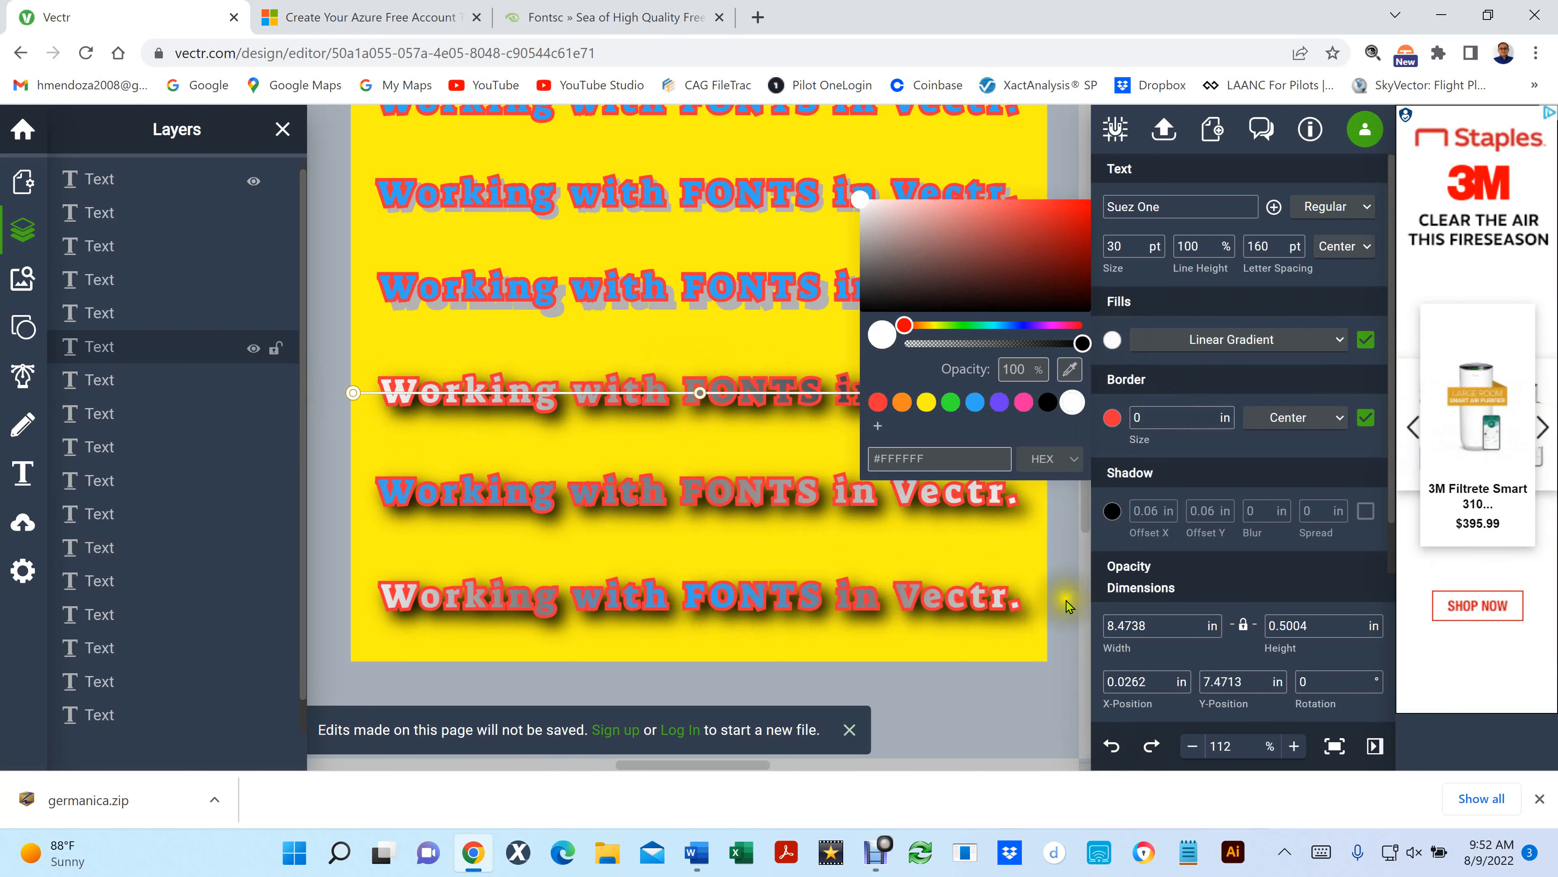
left_click(1023, 721)
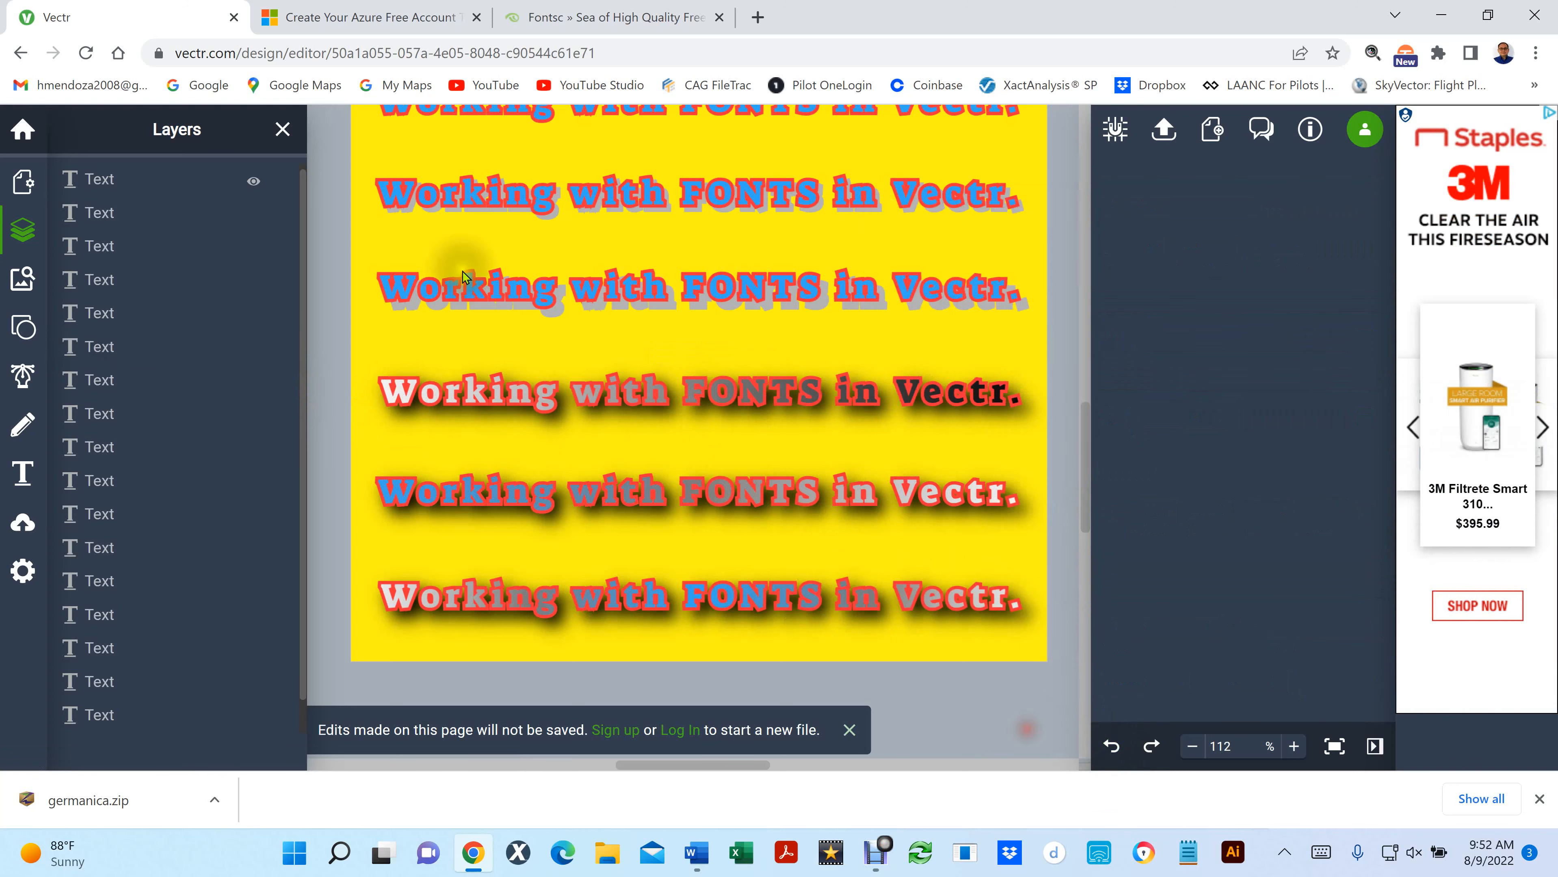
- Hide the layers list and open the third-from-last line's linear gradient for editing with both end stops accessible
left_click(283, 132)
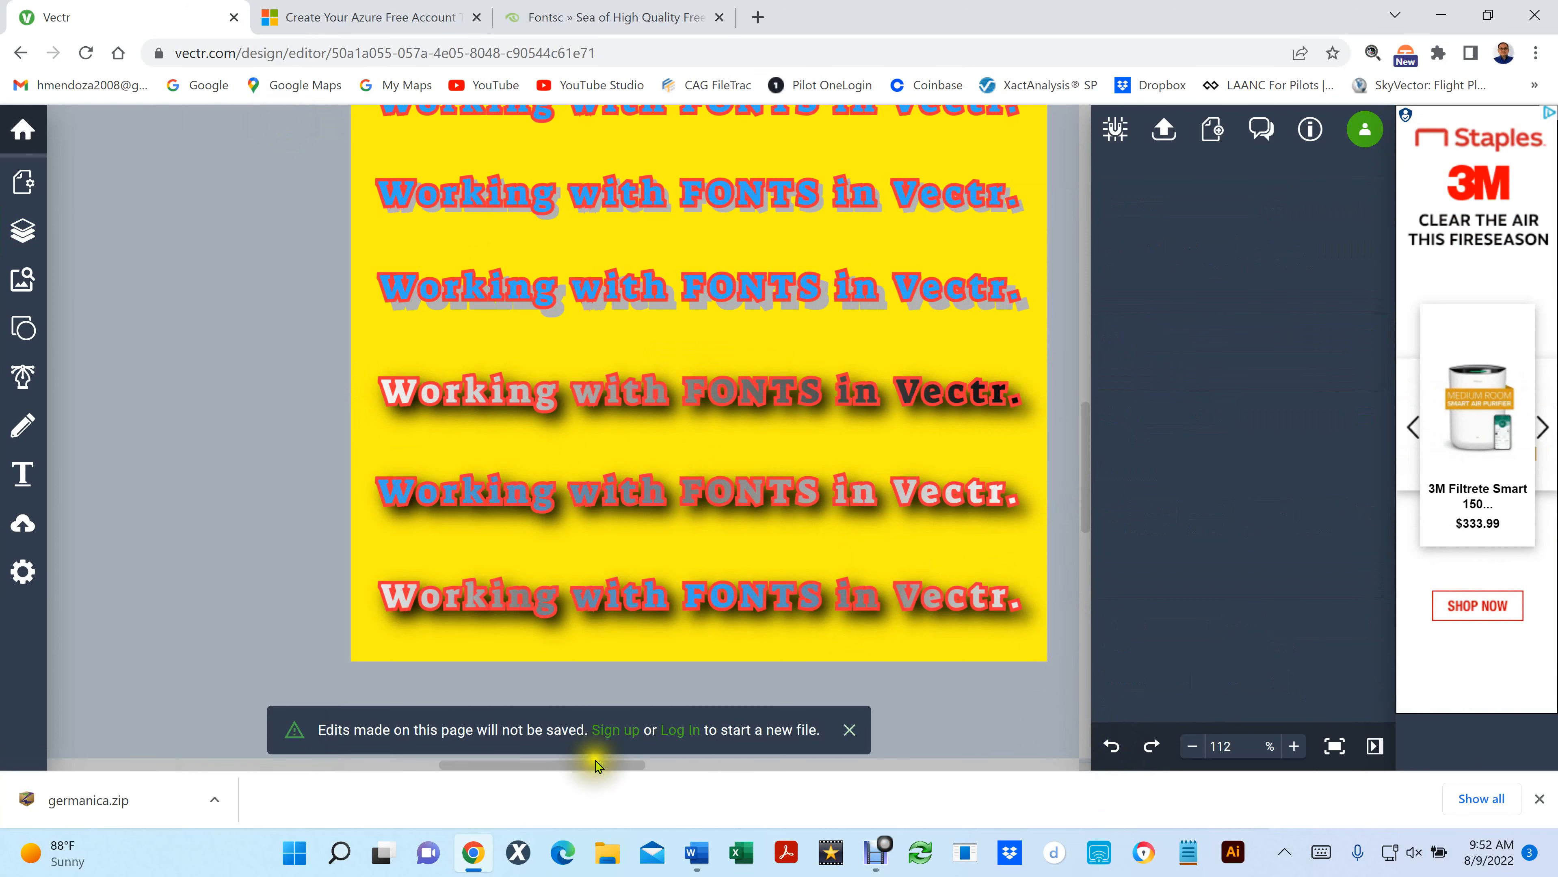
left_click_drag(549, 773, 594, 781)
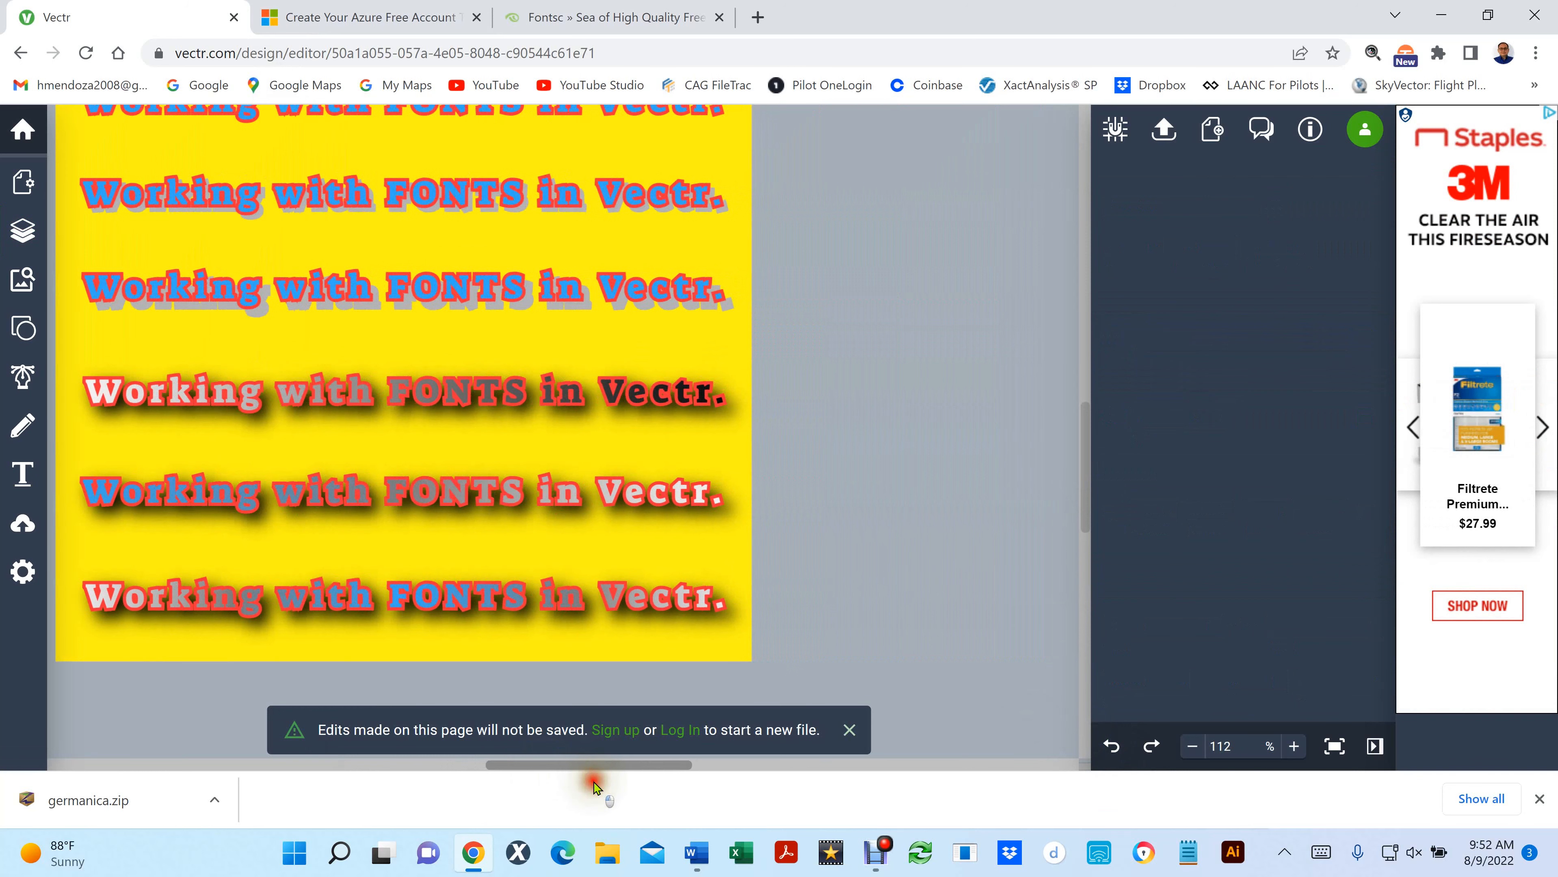
left_click(414, 393)
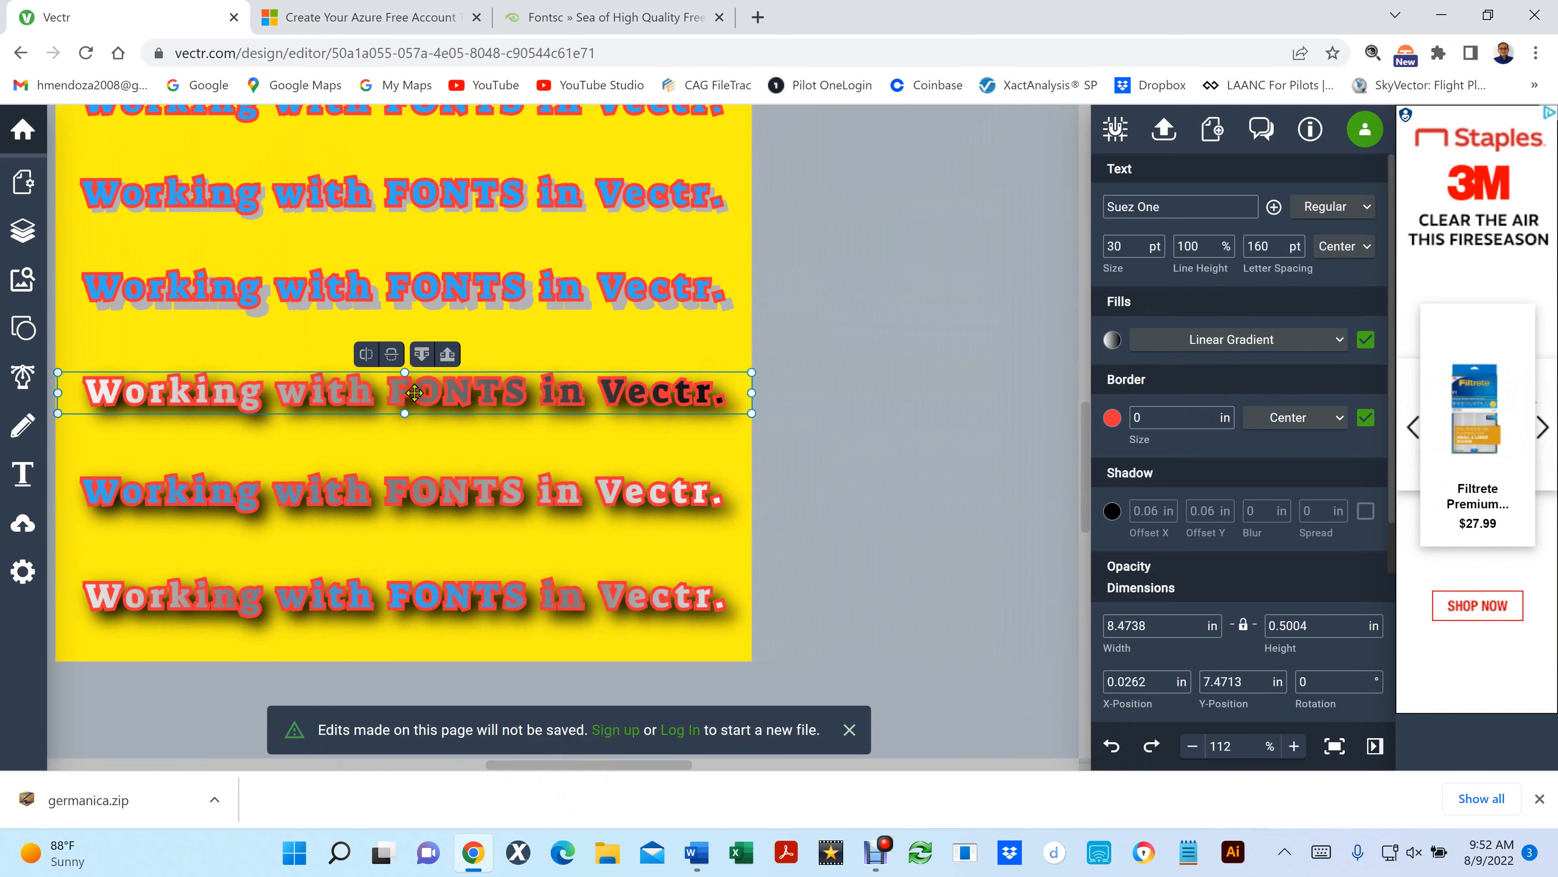
left_click(1112, 341)
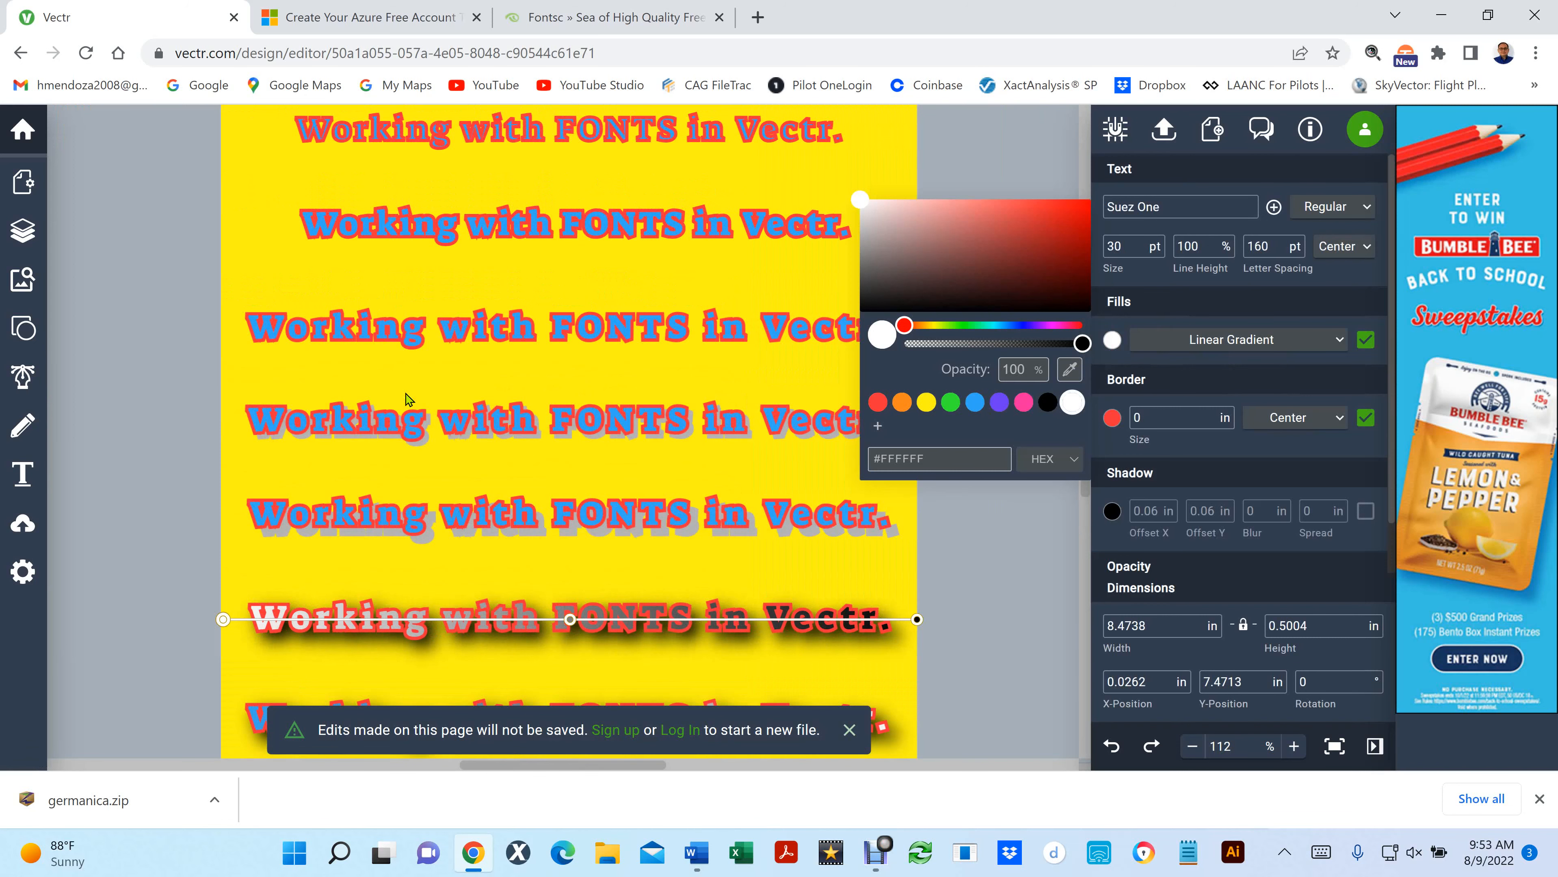
scroll(578, 424, "down", 4)
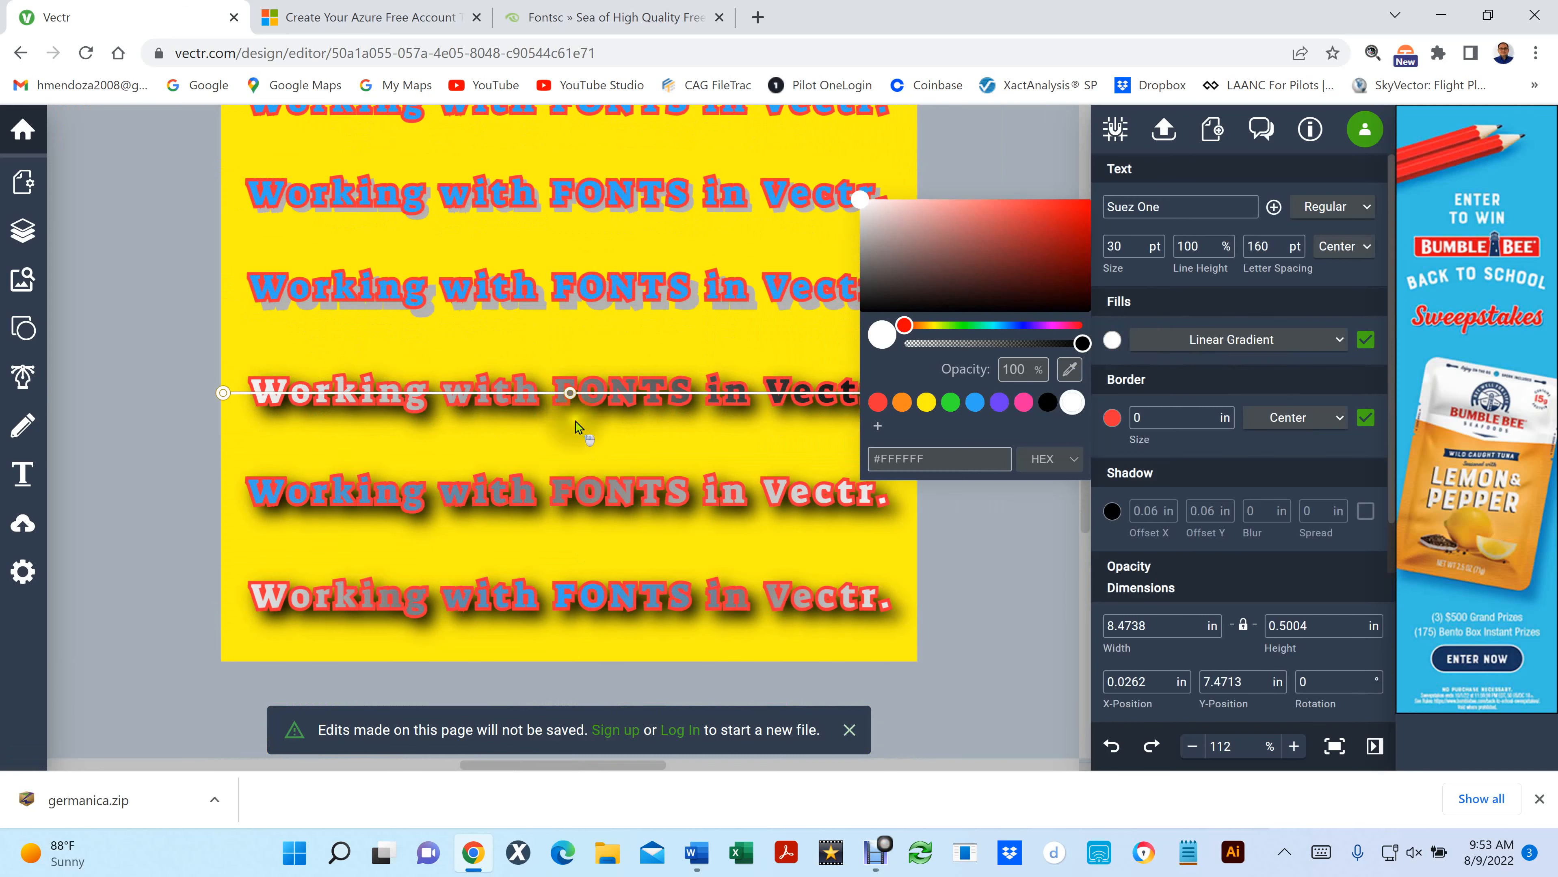
left_click(584, 766)
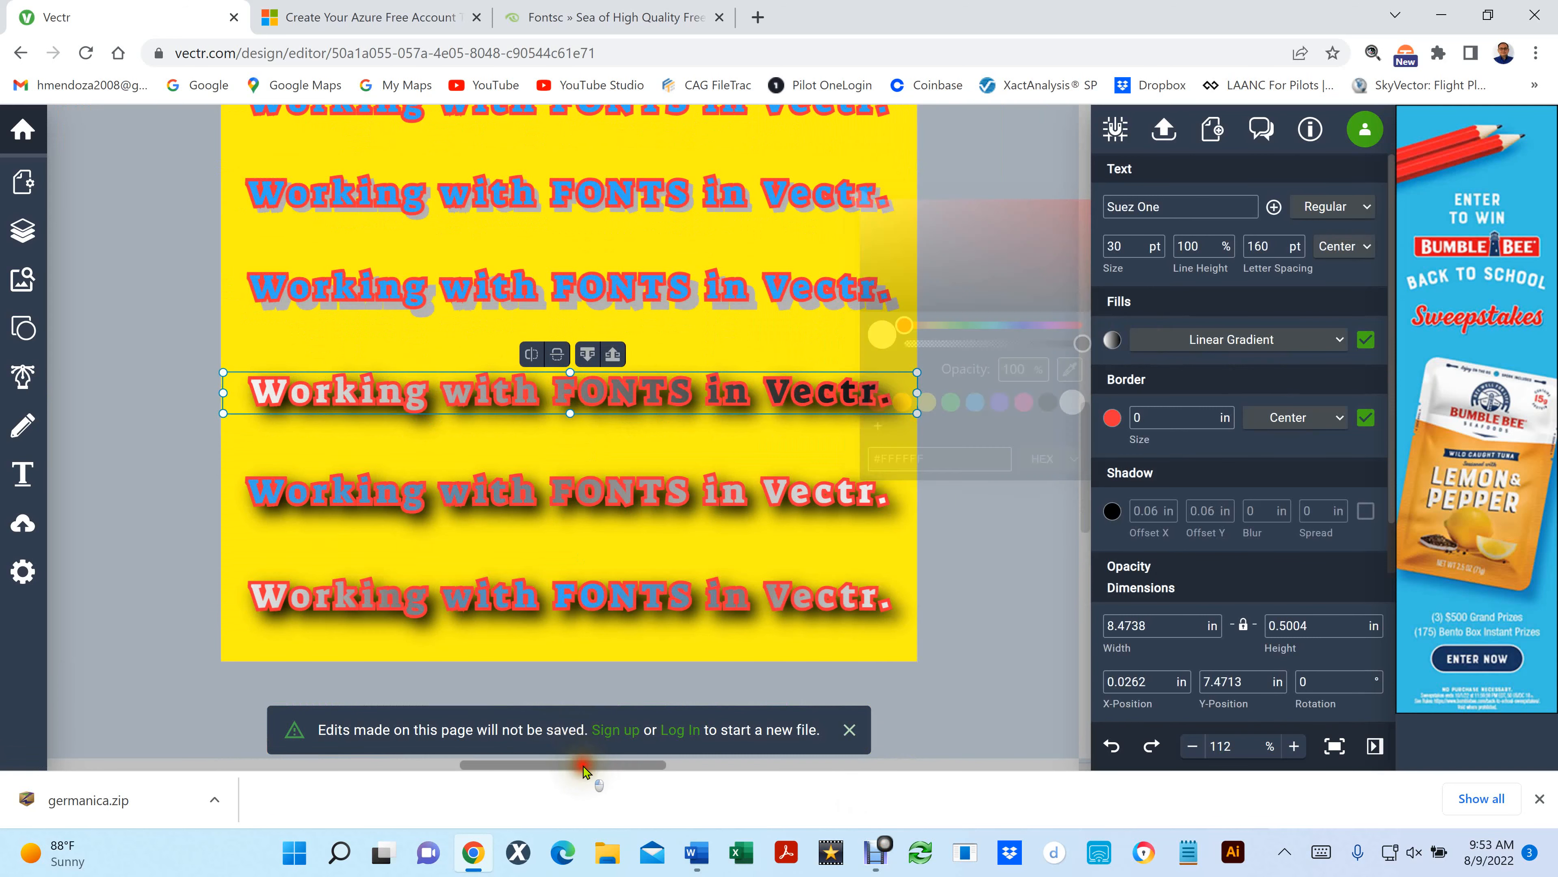
left_click_drag(583, 766, 603, 769)
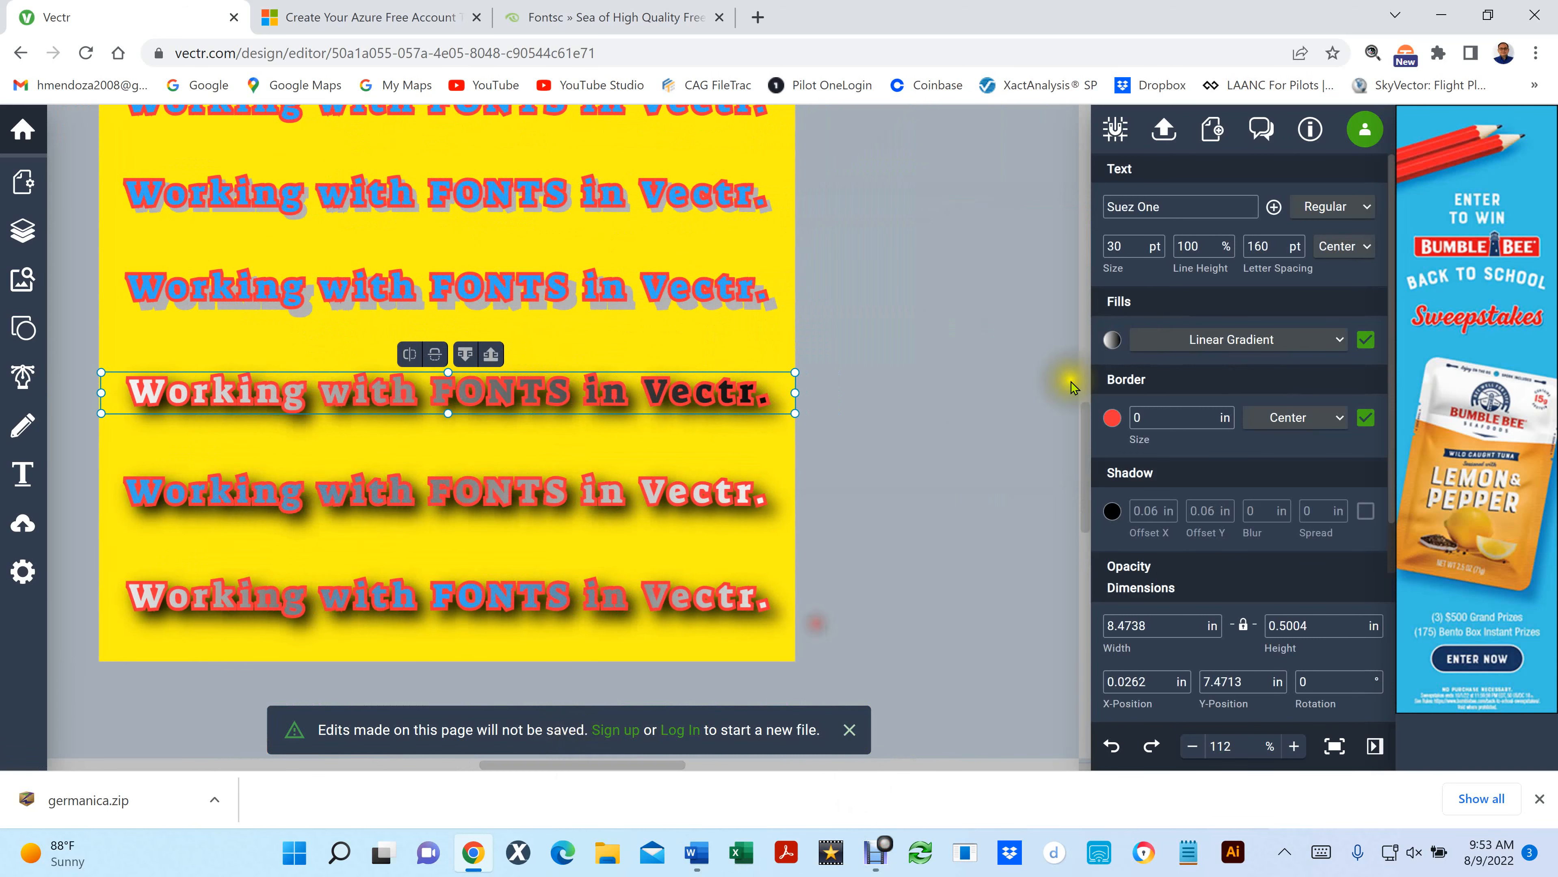
left_click(1112, 339)
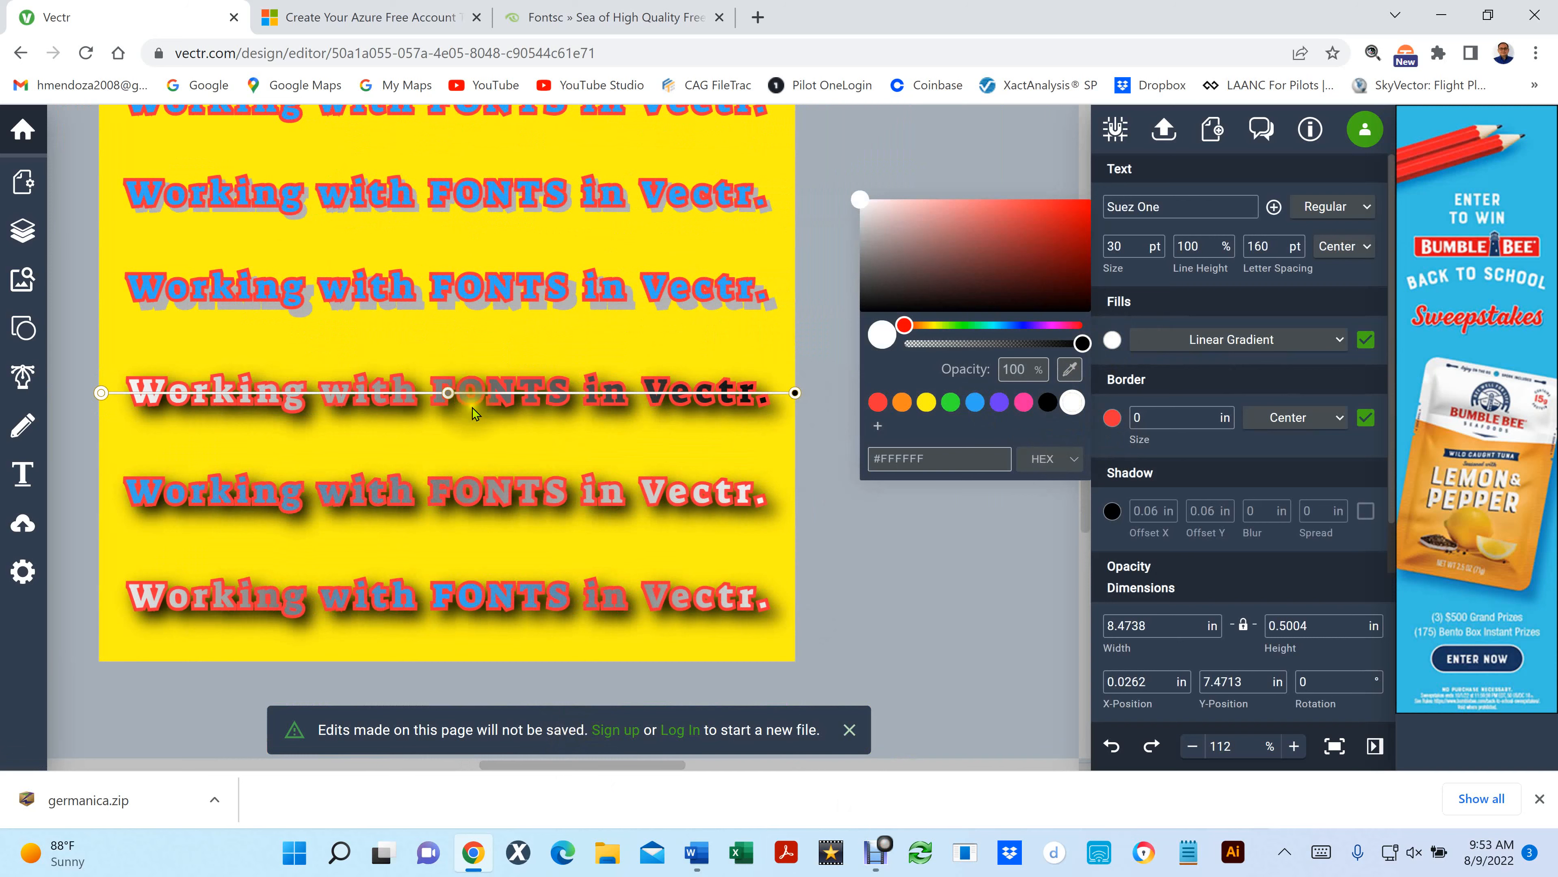
- Set the linear gradient's end stop beside "Vectr." to red (#F72F3A) on the third-from-last line
left_click(95, 396)
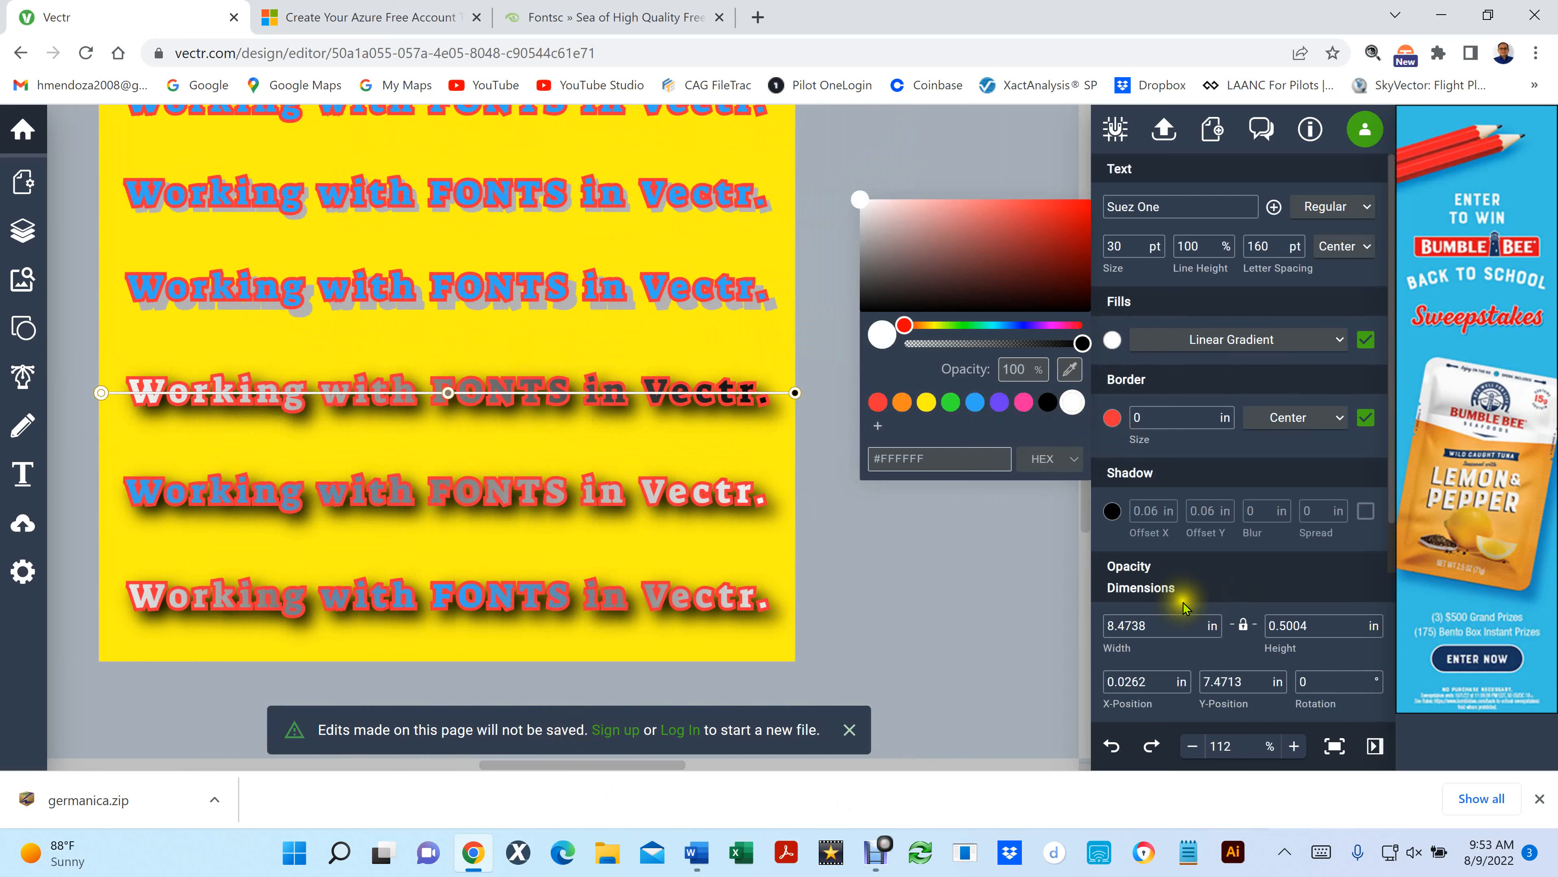
left_click(126, 393)
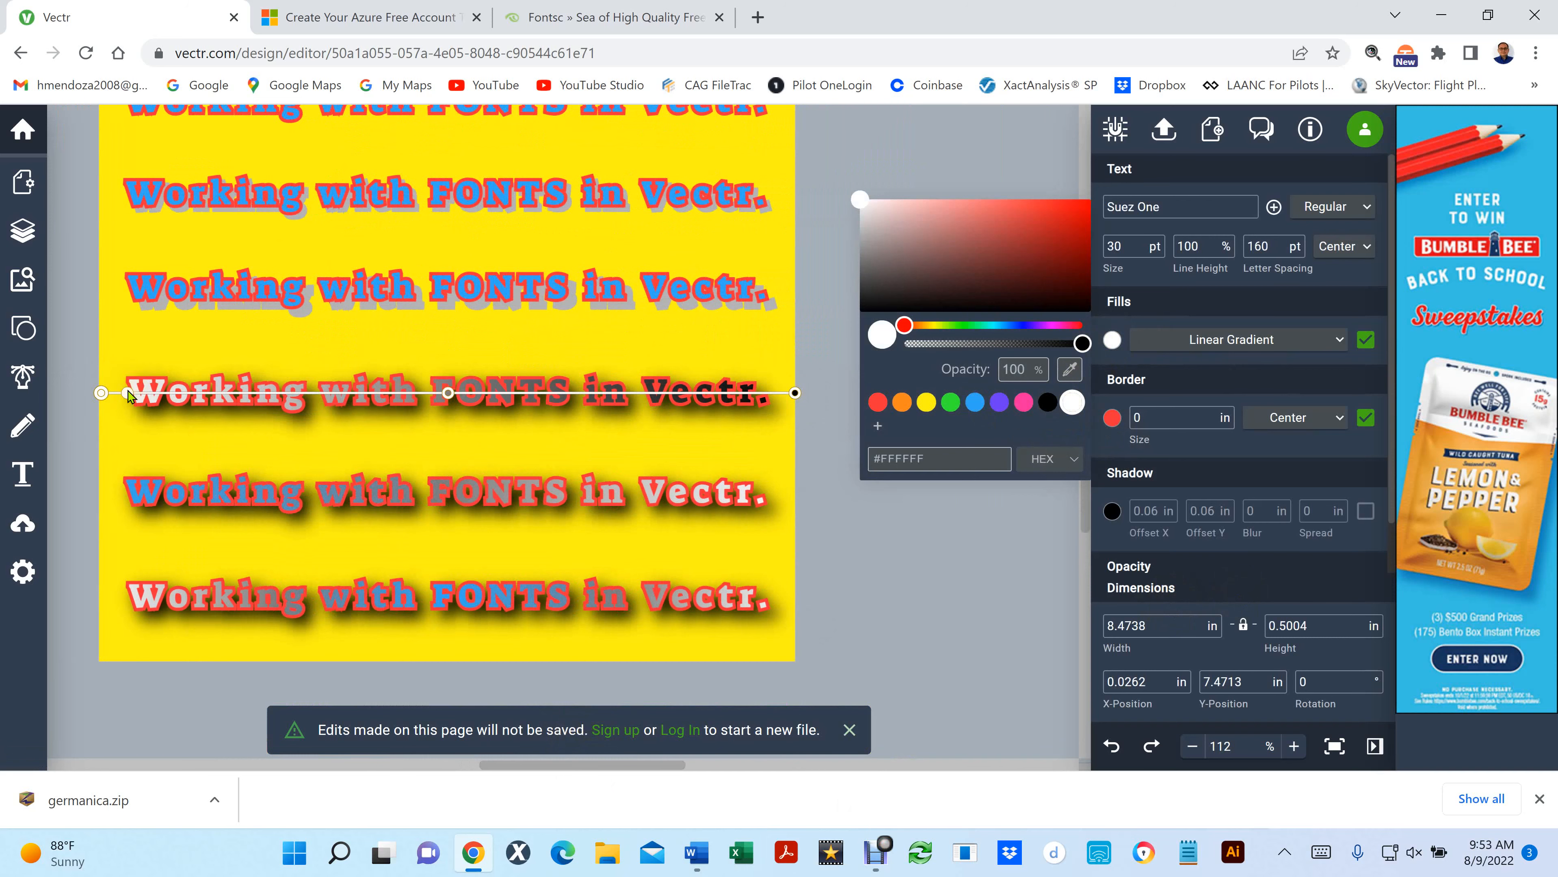
left_click(795, 394)
left_click(795, 393)
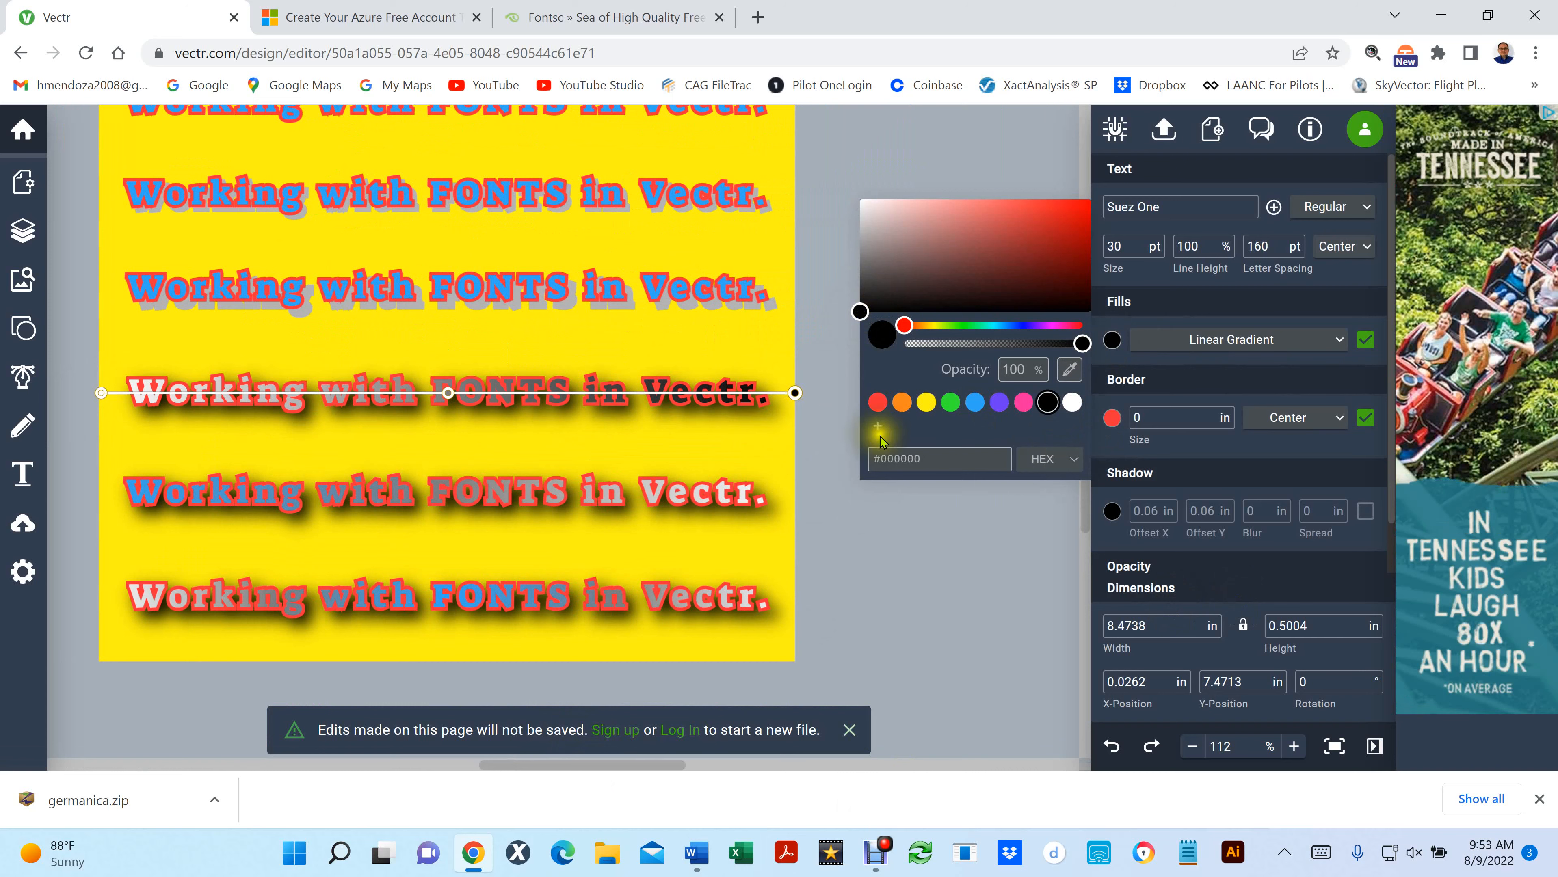
left_click(879, 404)
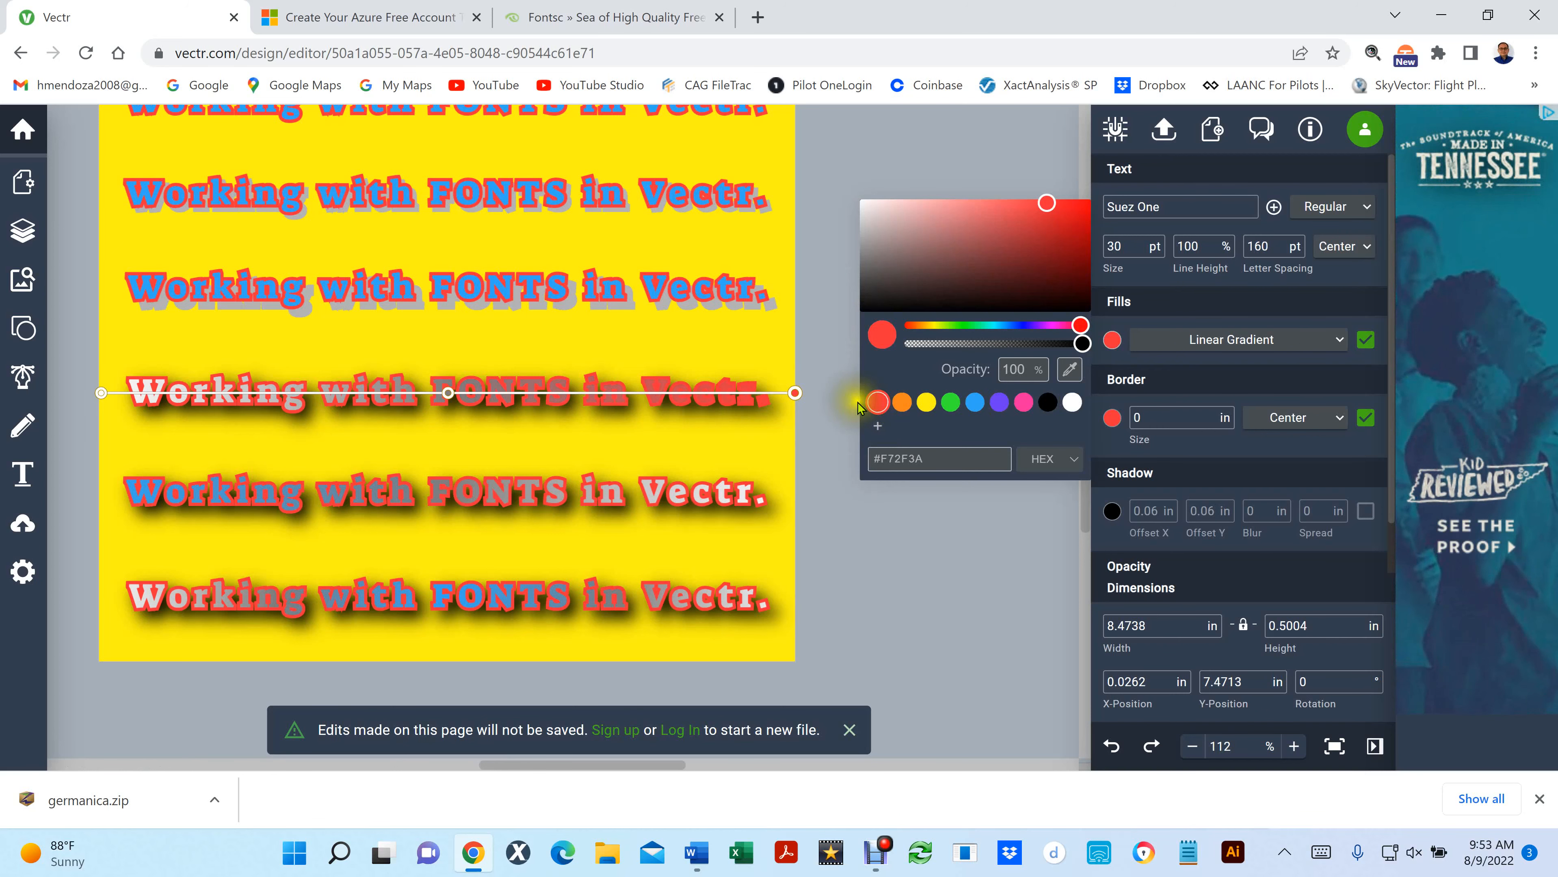
left_click(795, 393)
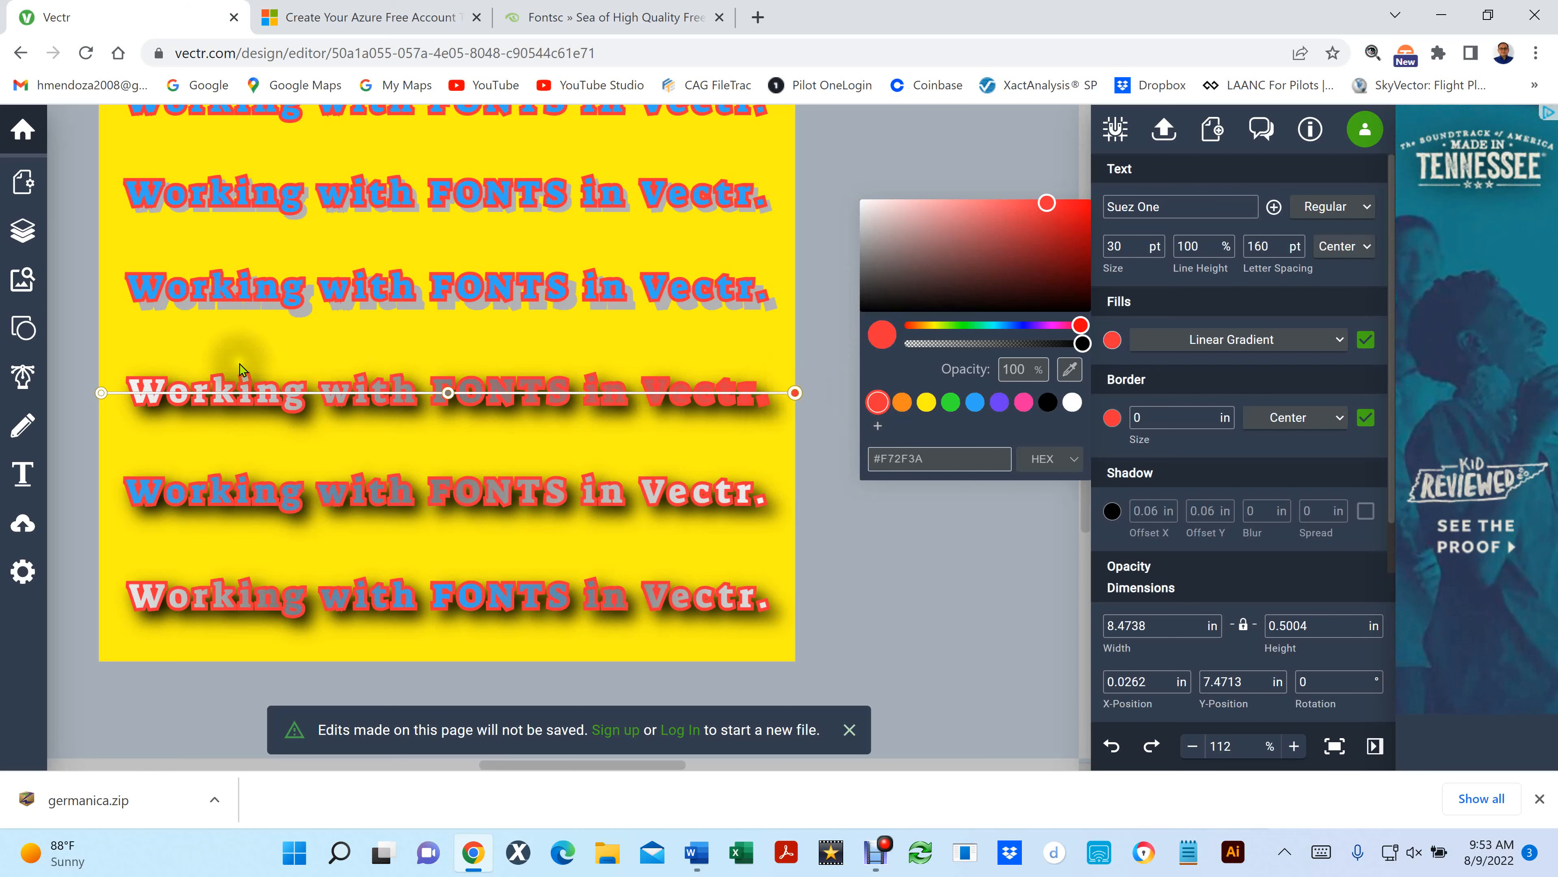
- Set the gradient's start stop beside "Working" to blue (#31A8F7) and deselect the line
left_click(102, 394)
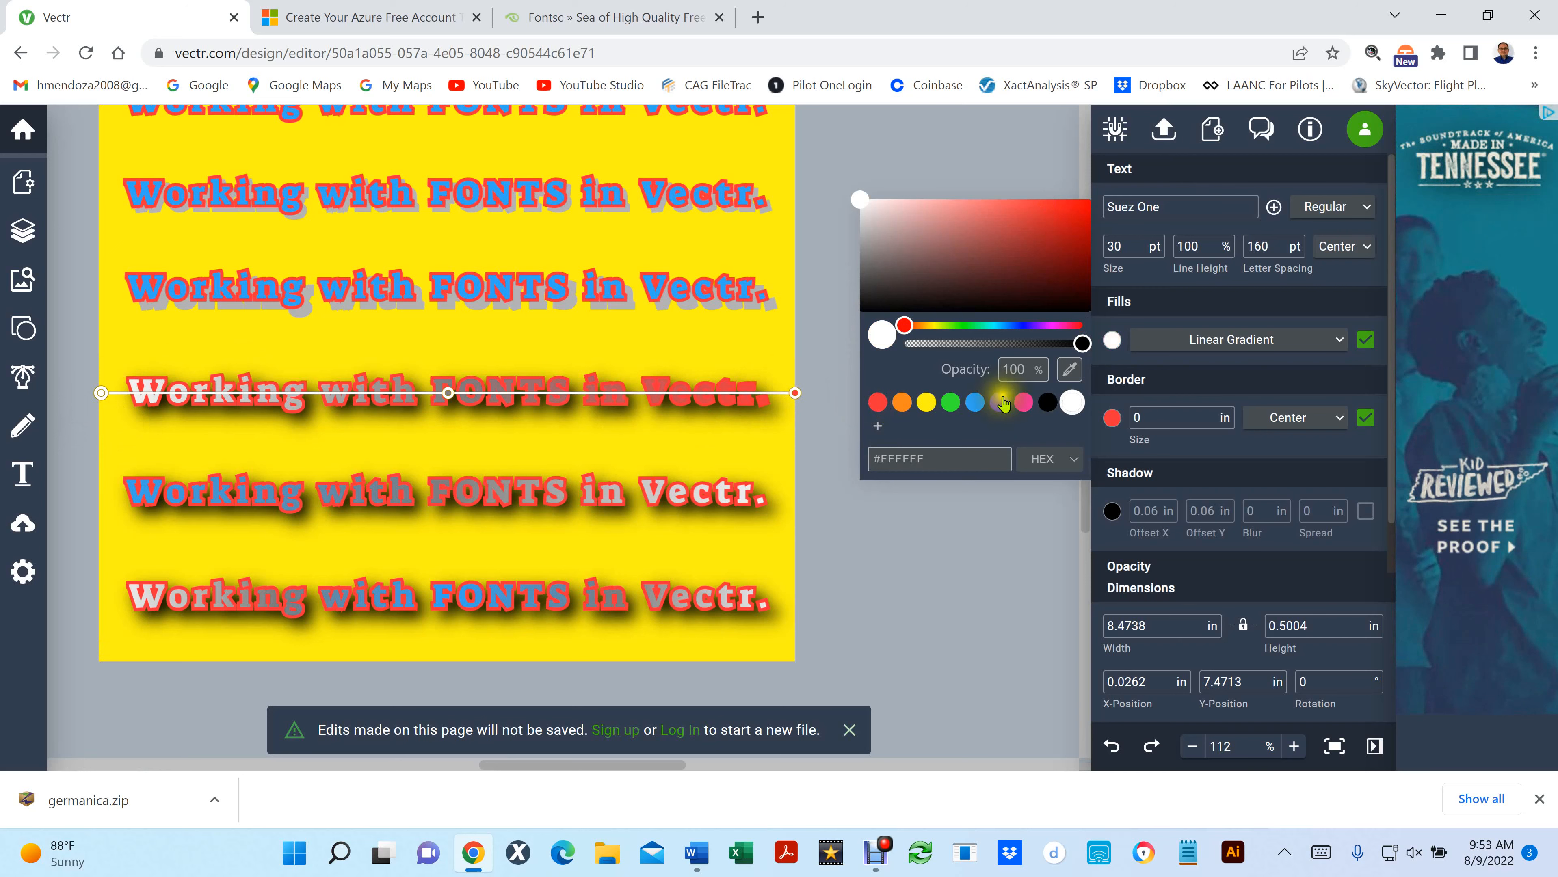
left_click(975, 402)
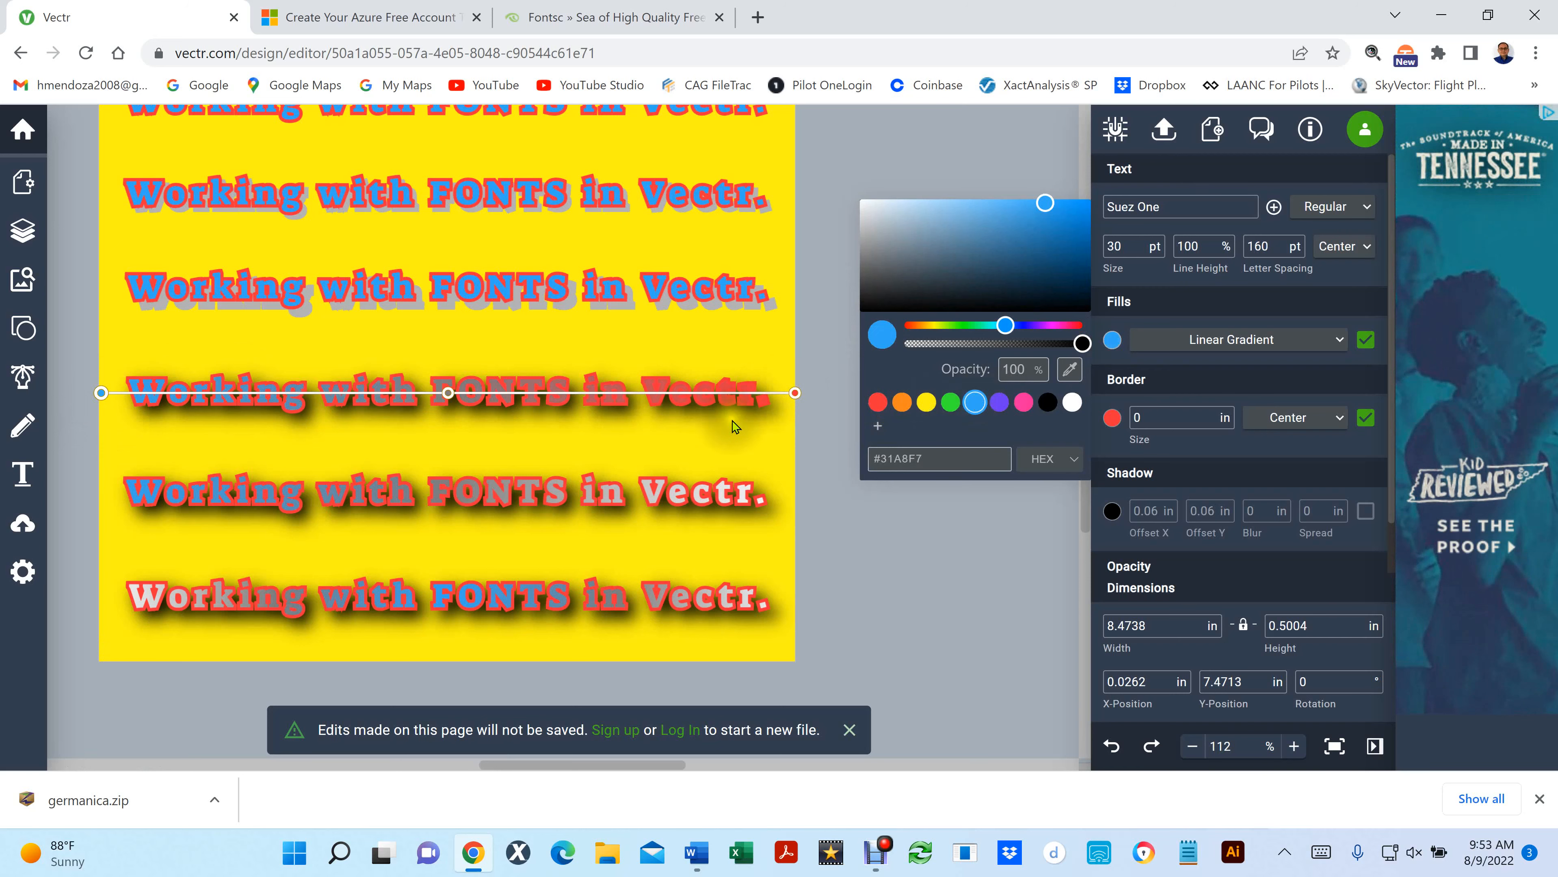
left_click(850, 454)
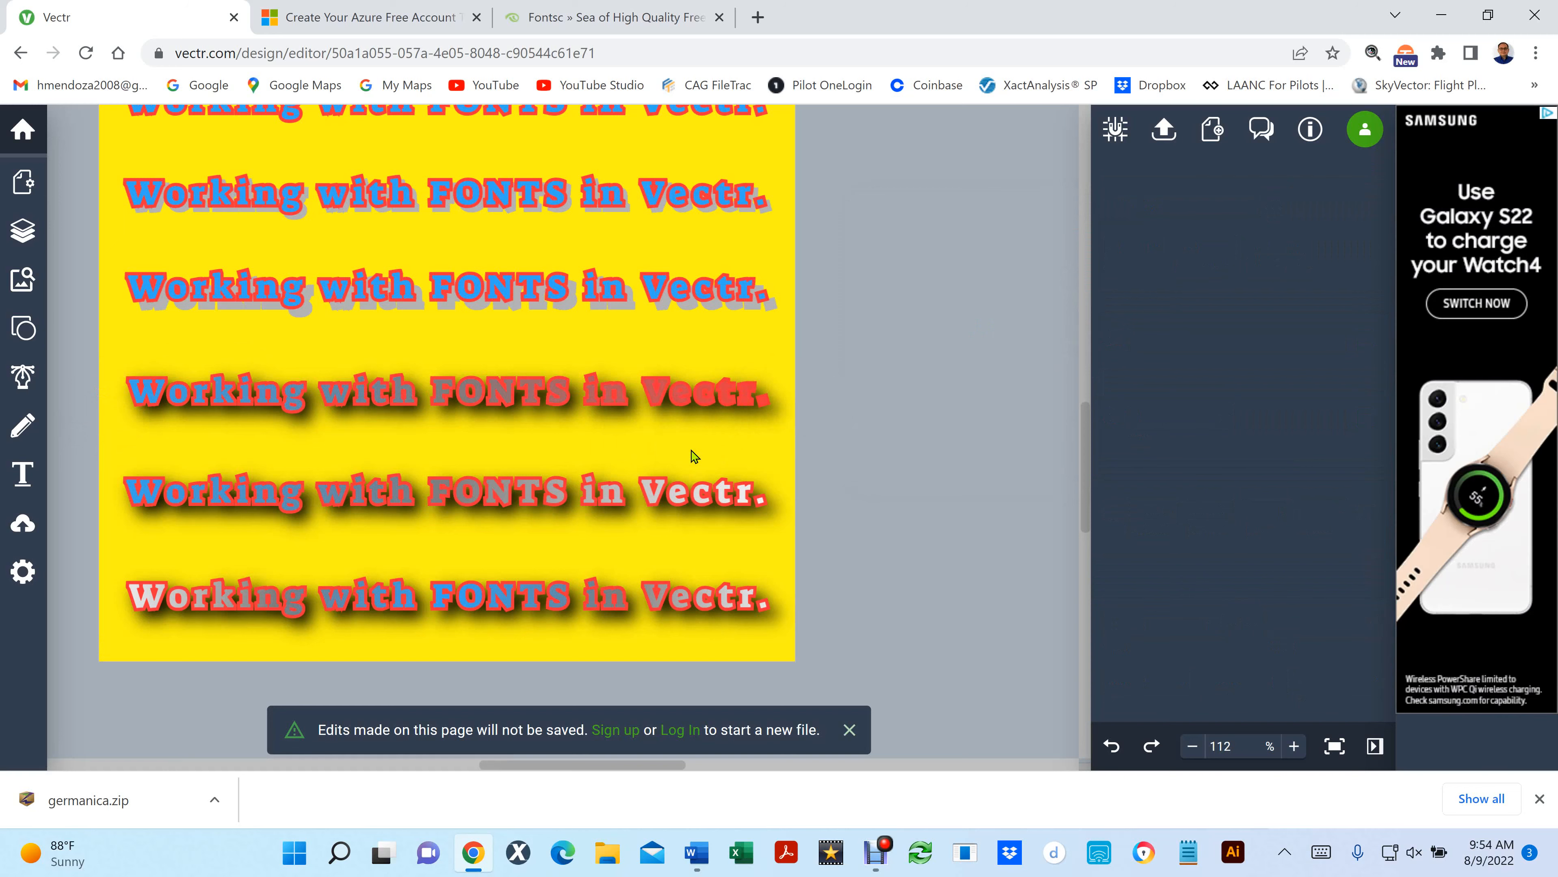
- Reopen the third-from-last line's gradient fill and set its end stop beside "Vectr." to green (#35ED35)
left_click(437, 388)
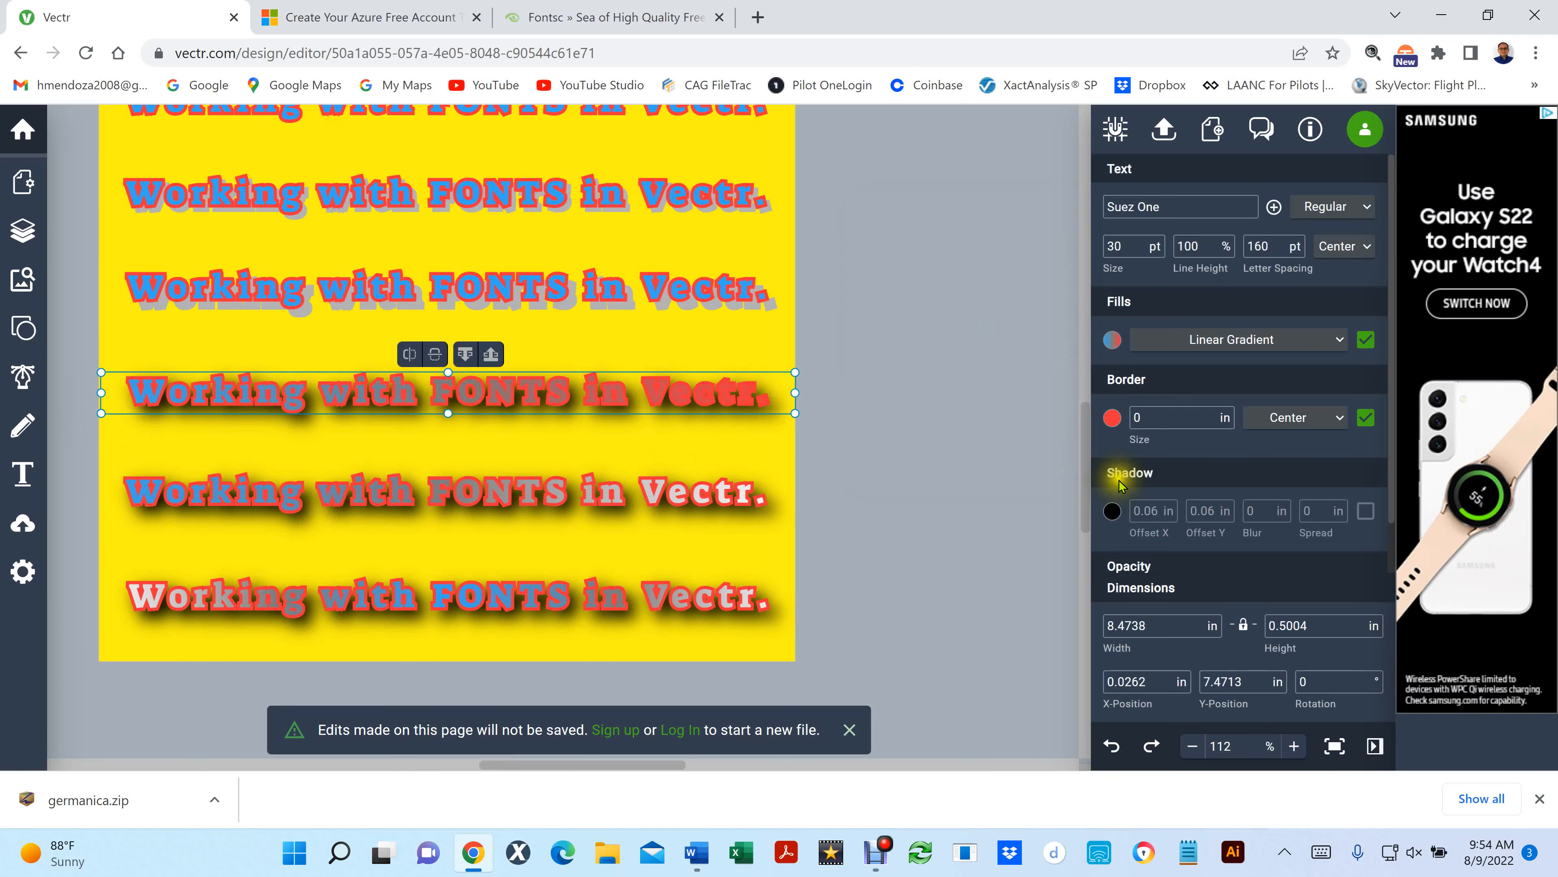
left_click(1112, 417)
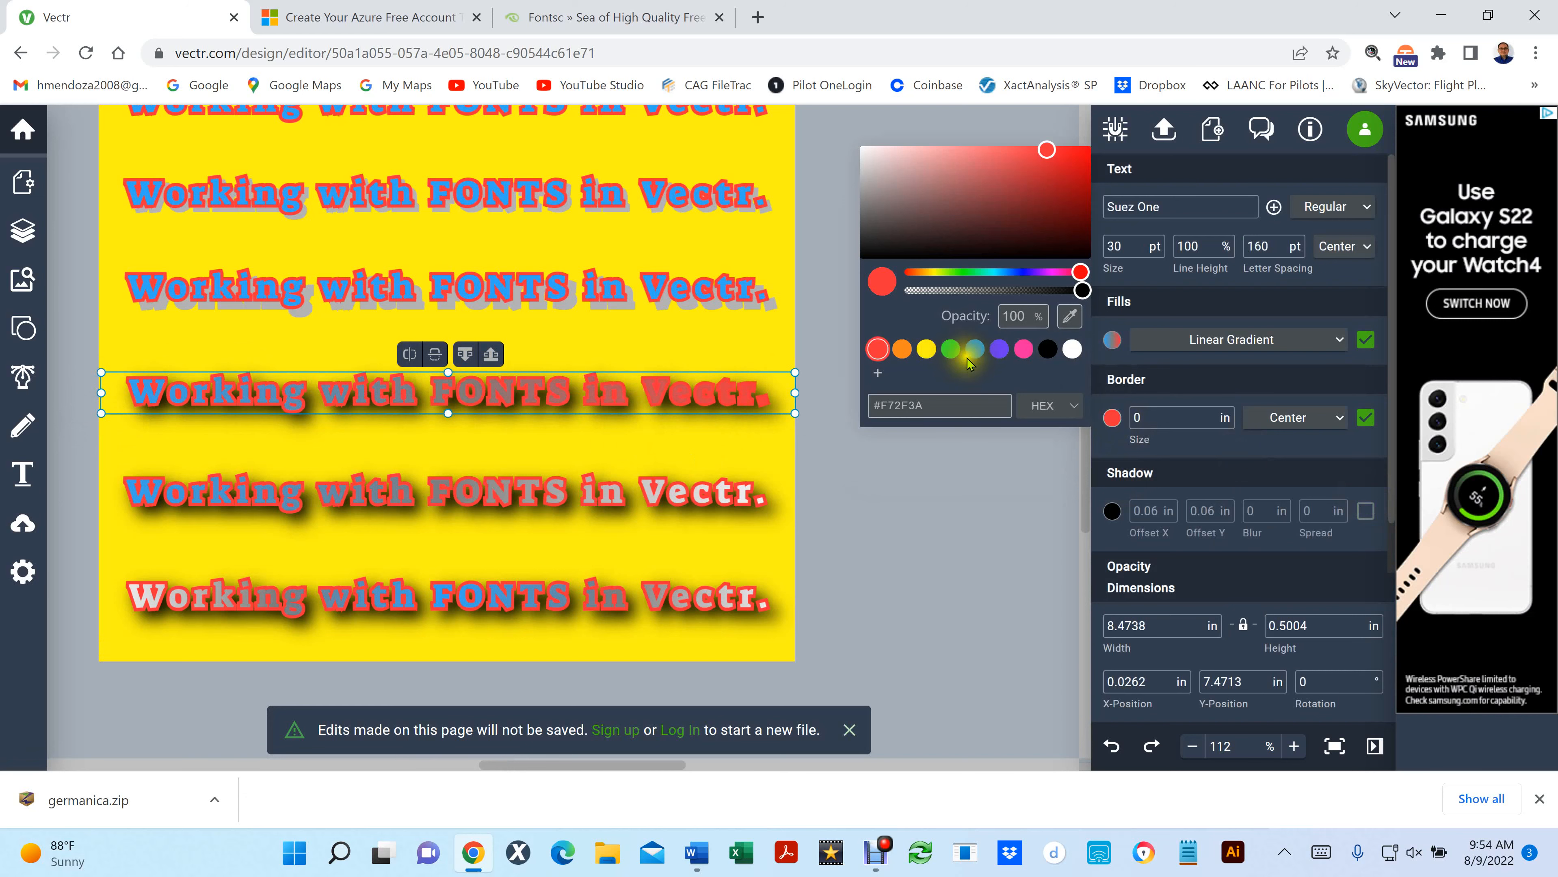
left_click(1113, 342)
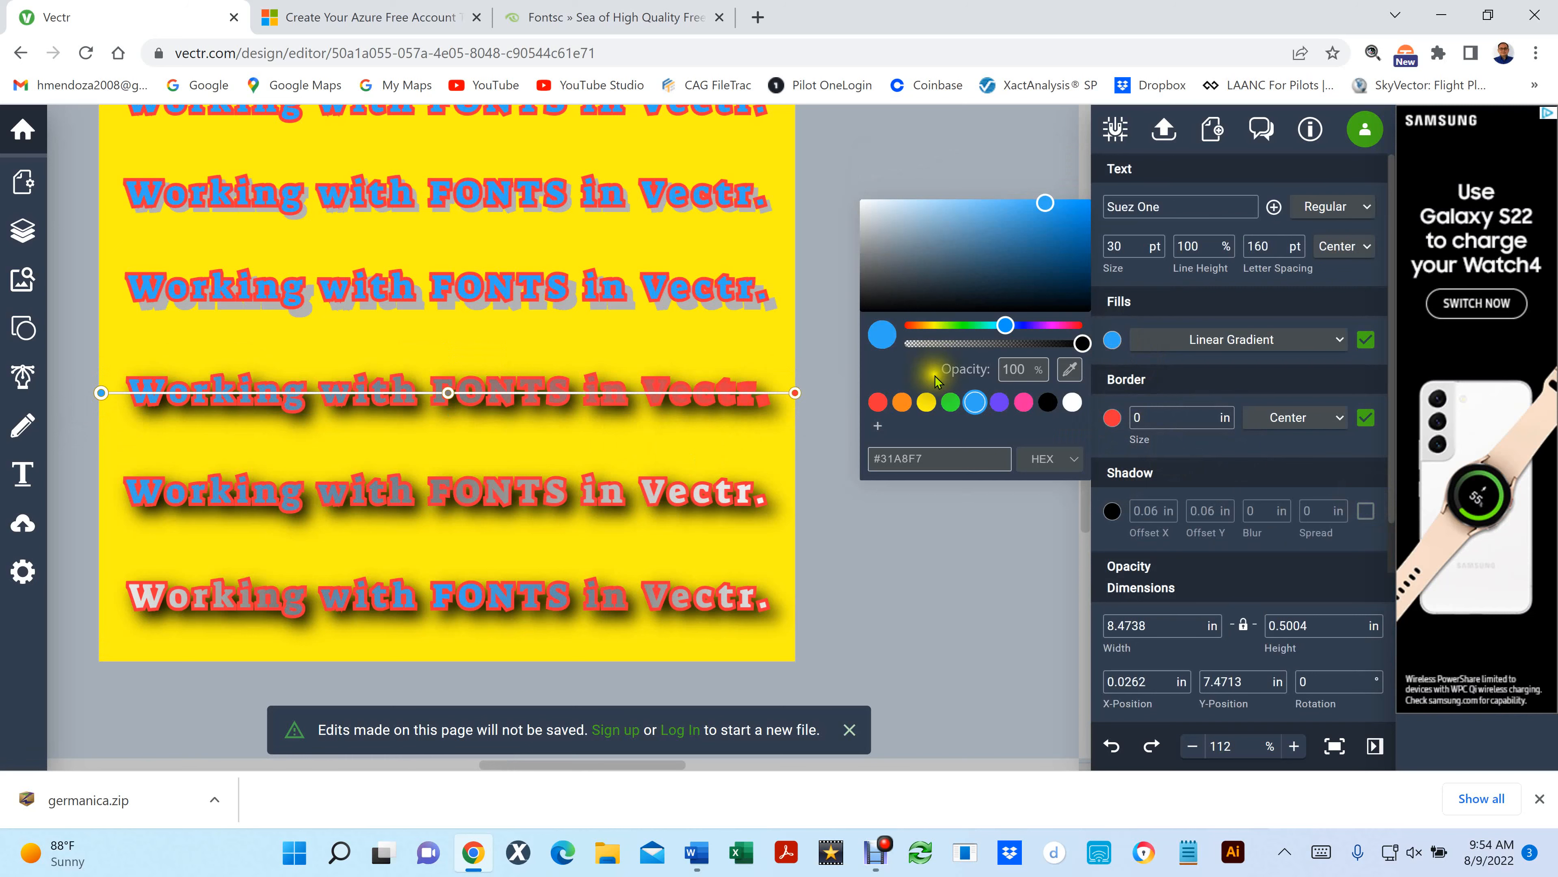
left_click(797, 396)
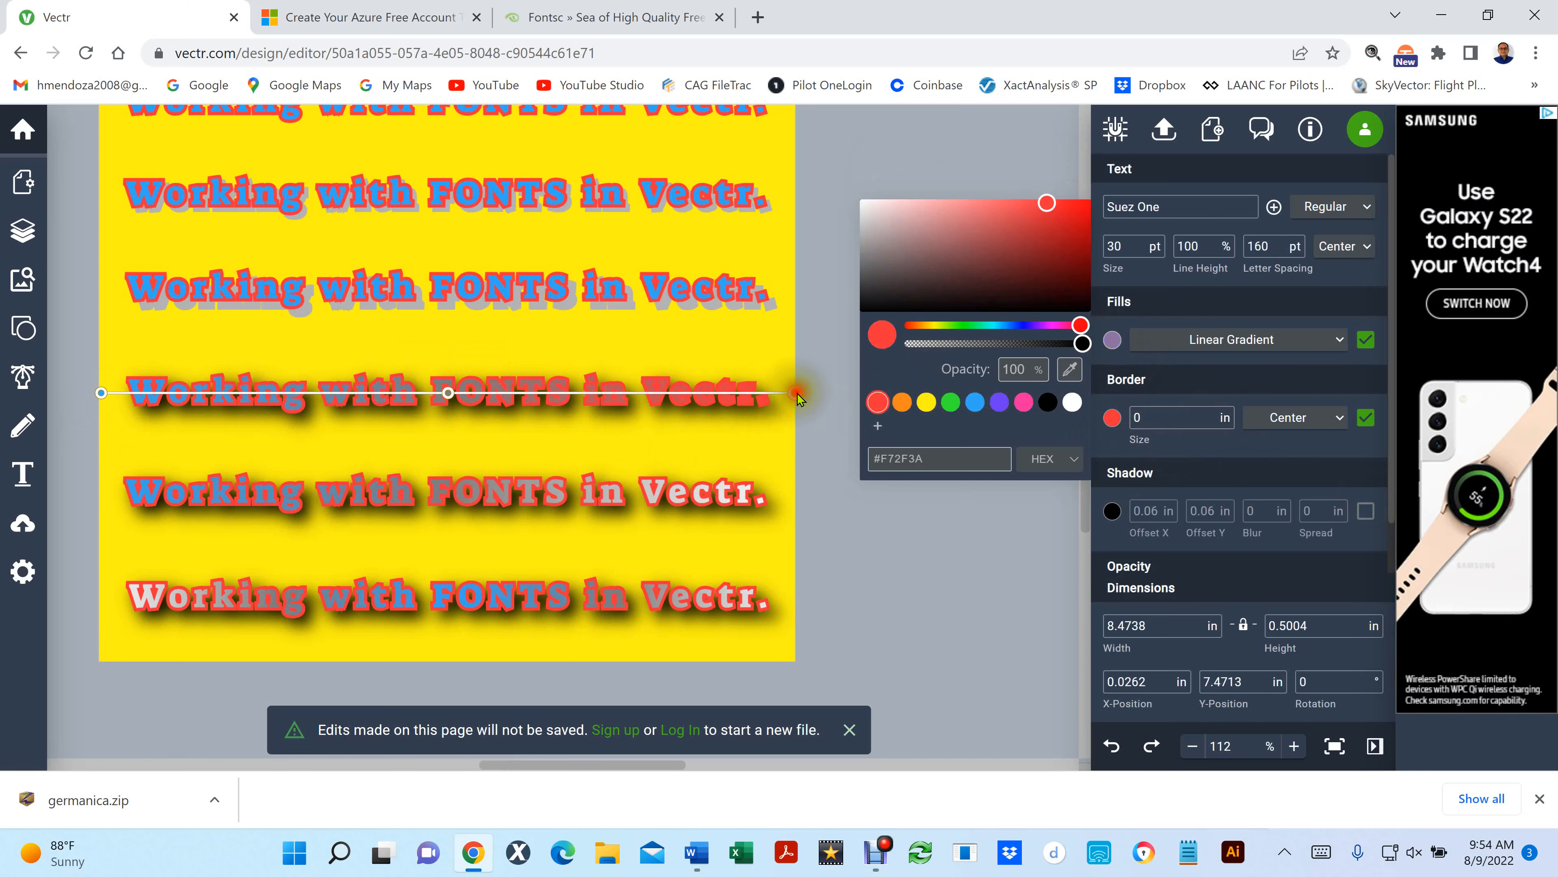
left_click(950, 404)
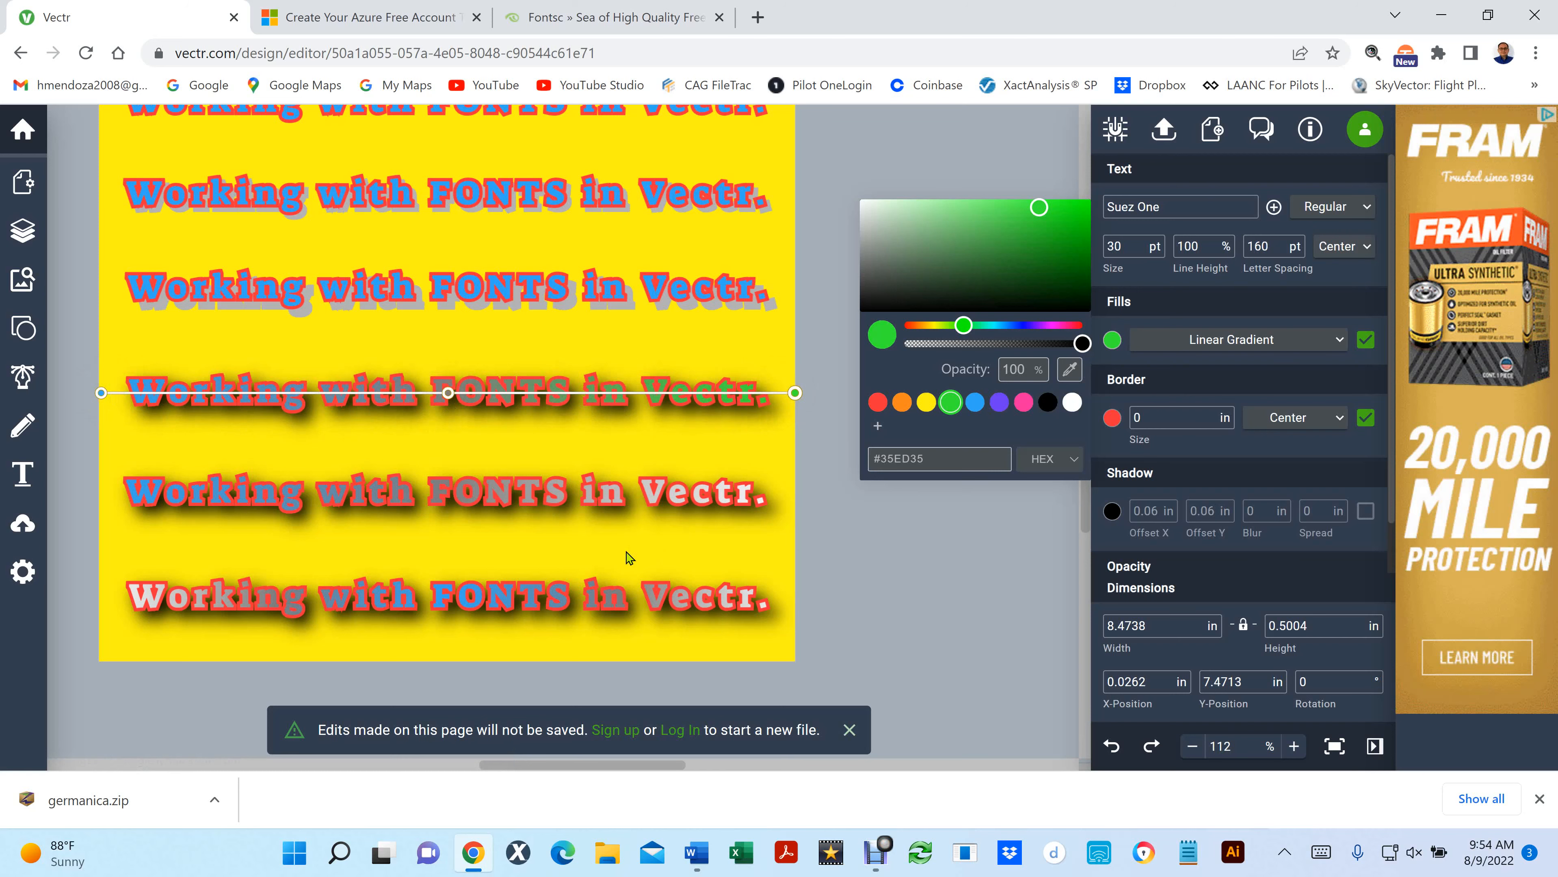
- Select the second-to-last text line and check its fill type and the available fill options
left_click(472, 494)
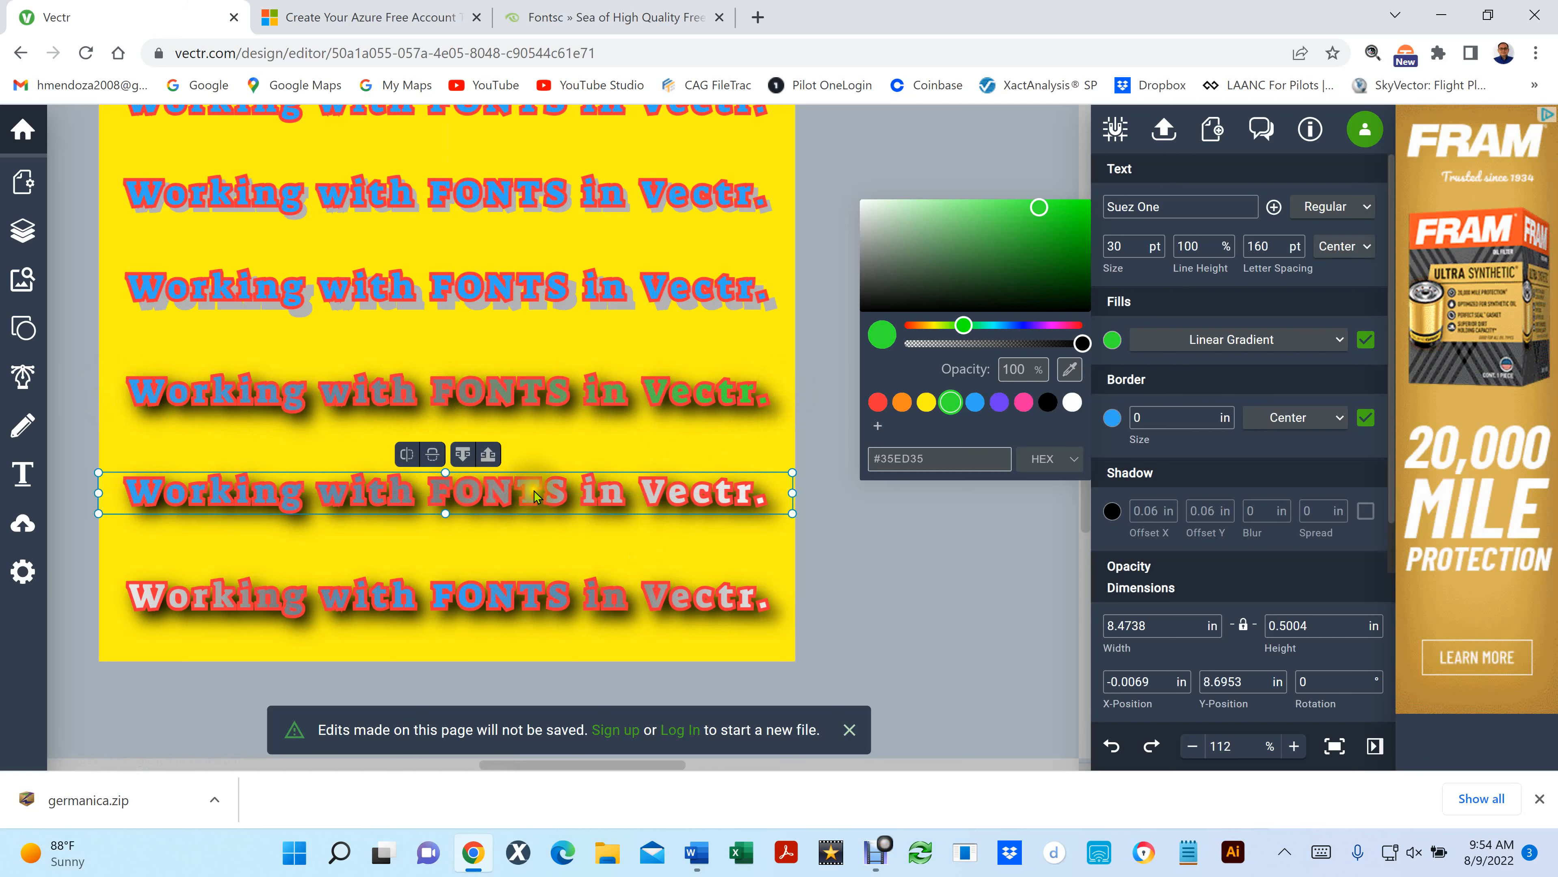
left_click(1282, 376)
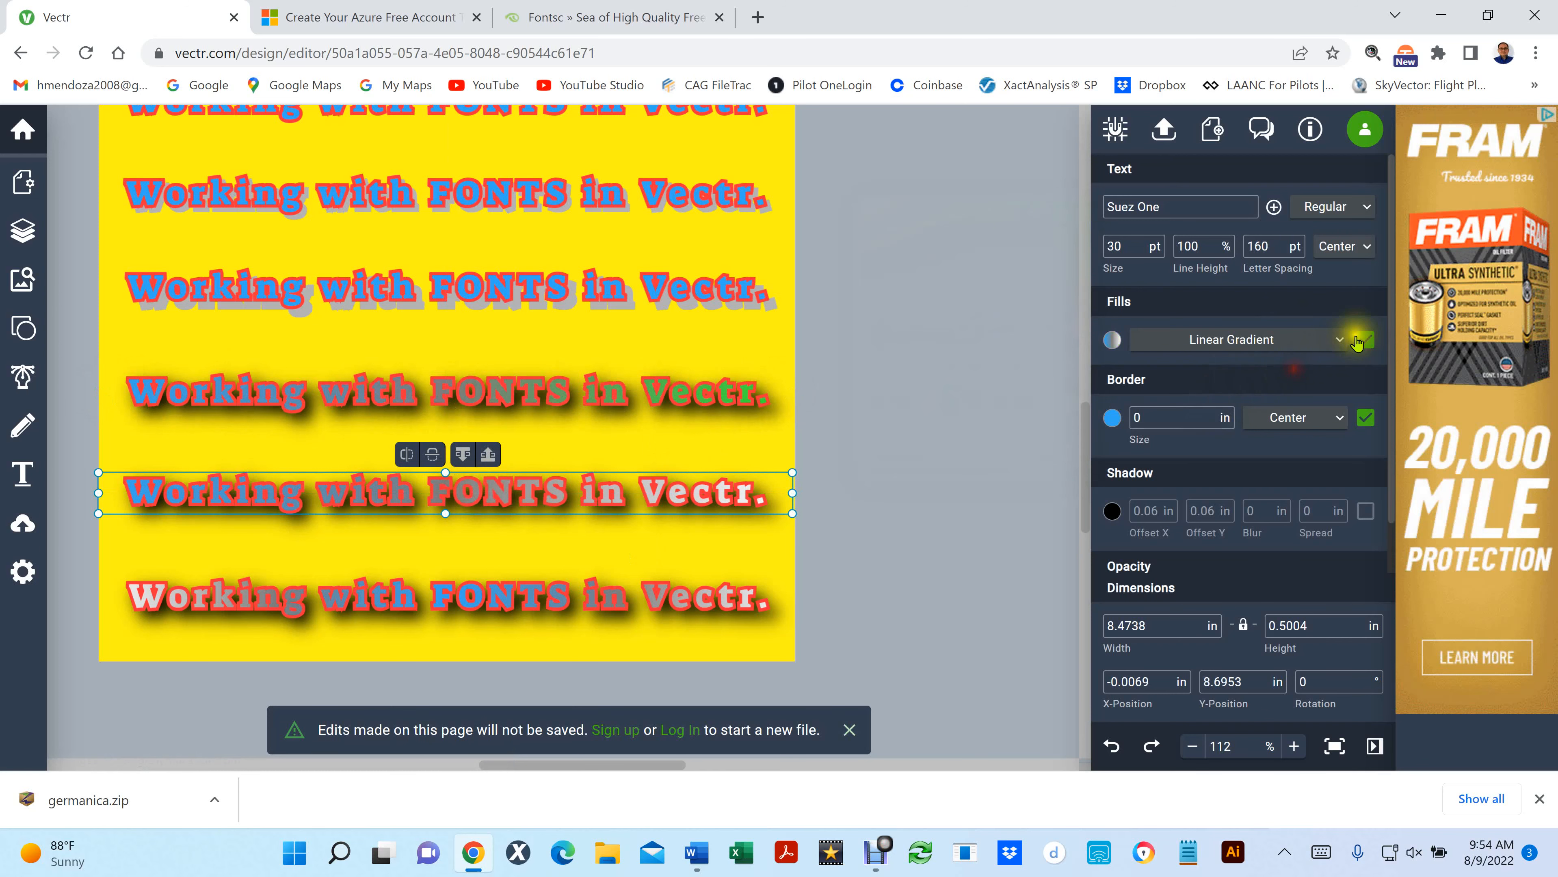
left_click(1333, 339)
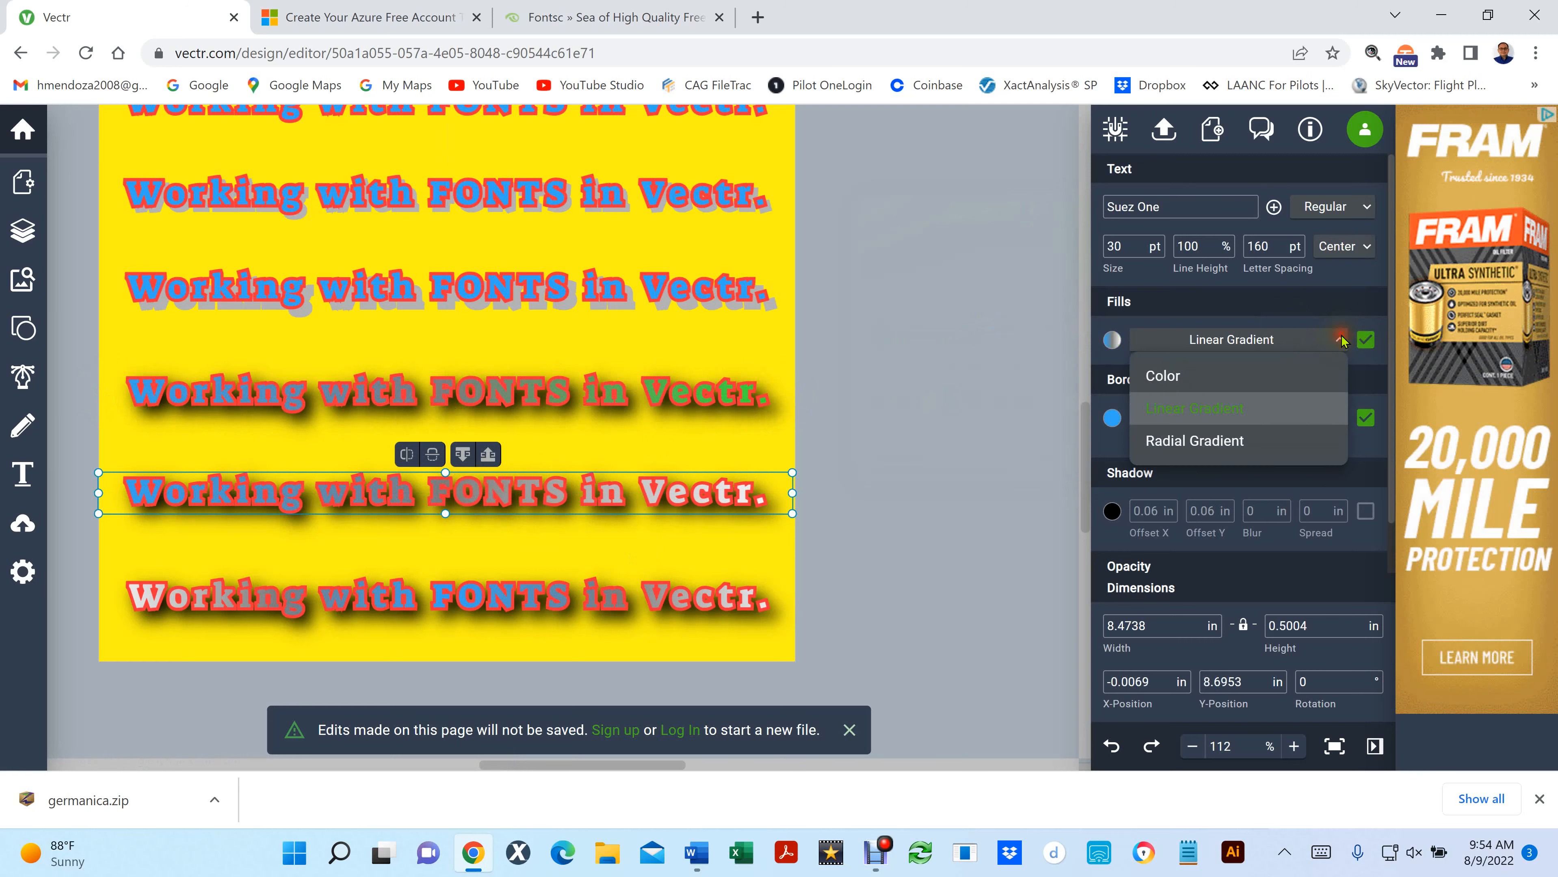
left_click(873, 443)
left_click(898, 551)
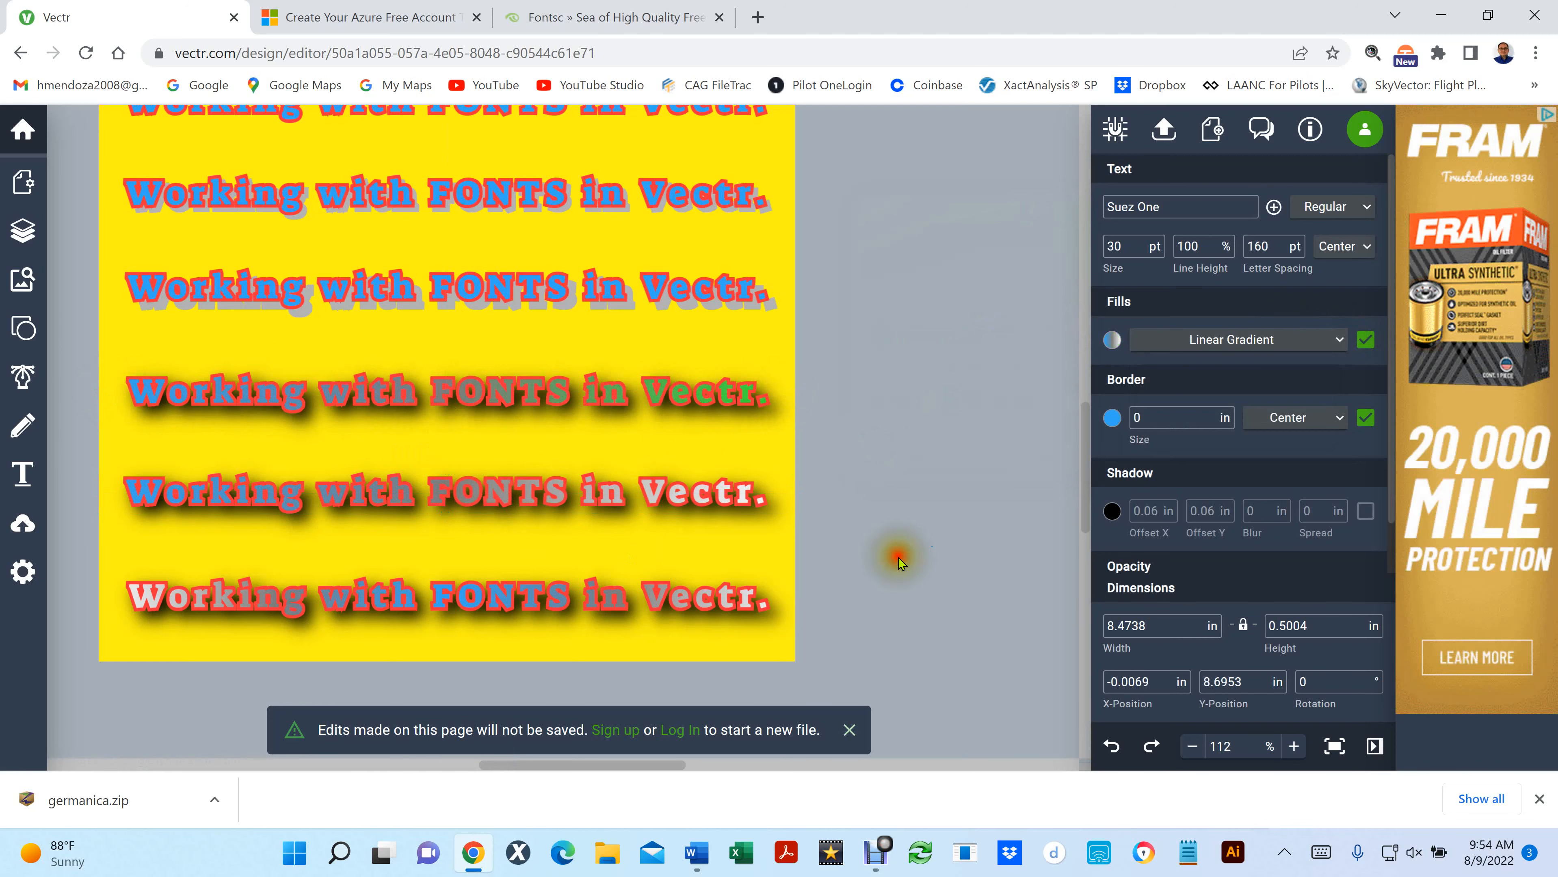
left_click(527, 495)
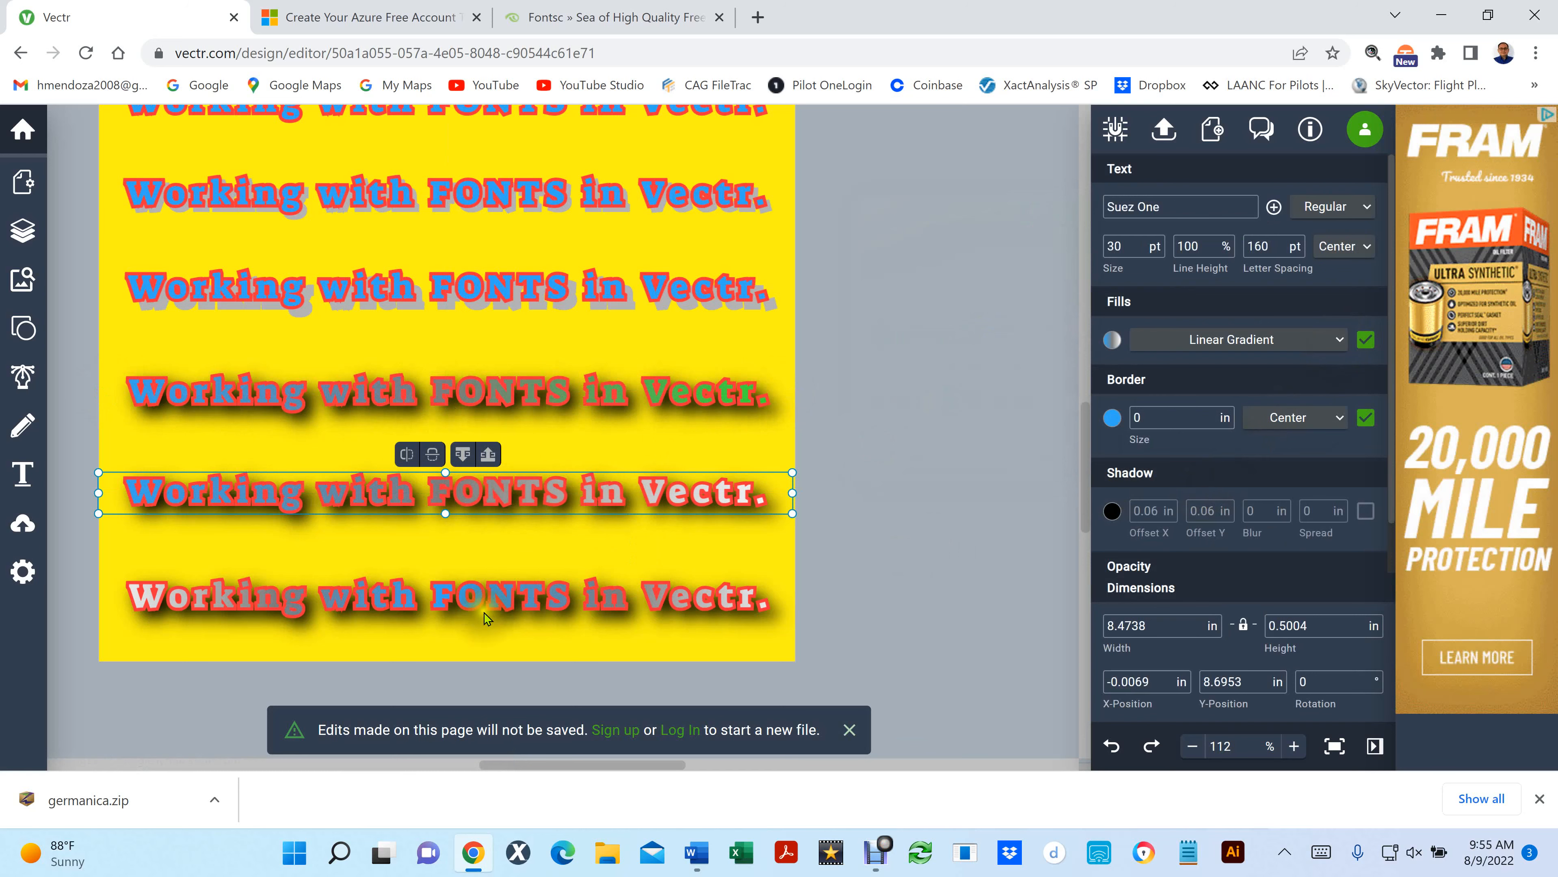
- Open the last text line's radial gradient fill and set its center stop to green (#35ED35)
left_click(465, 593)
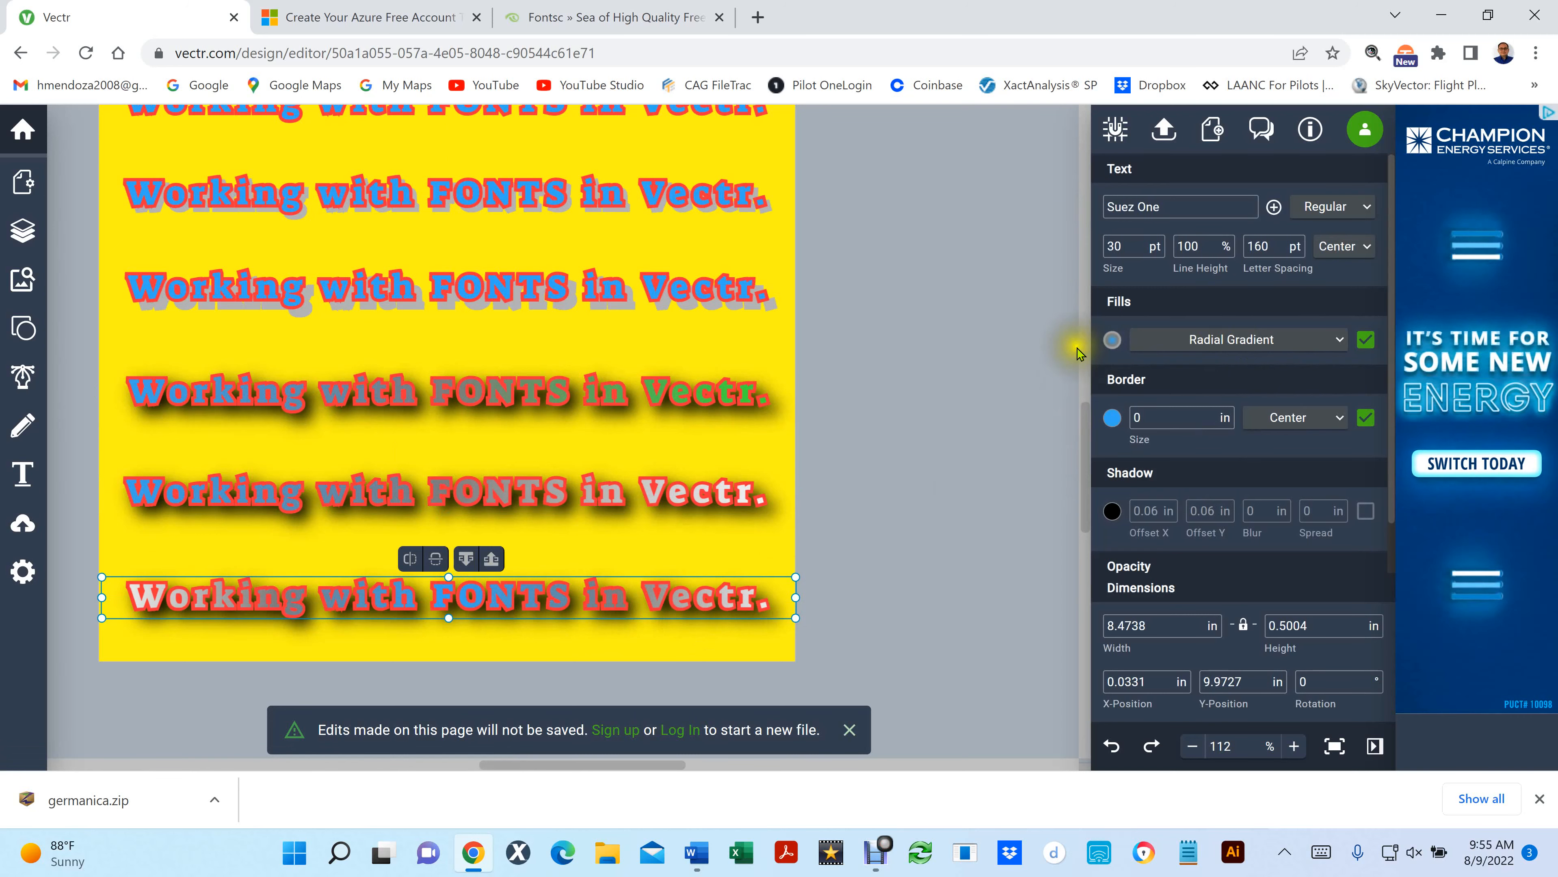
left_click(1113, 341)
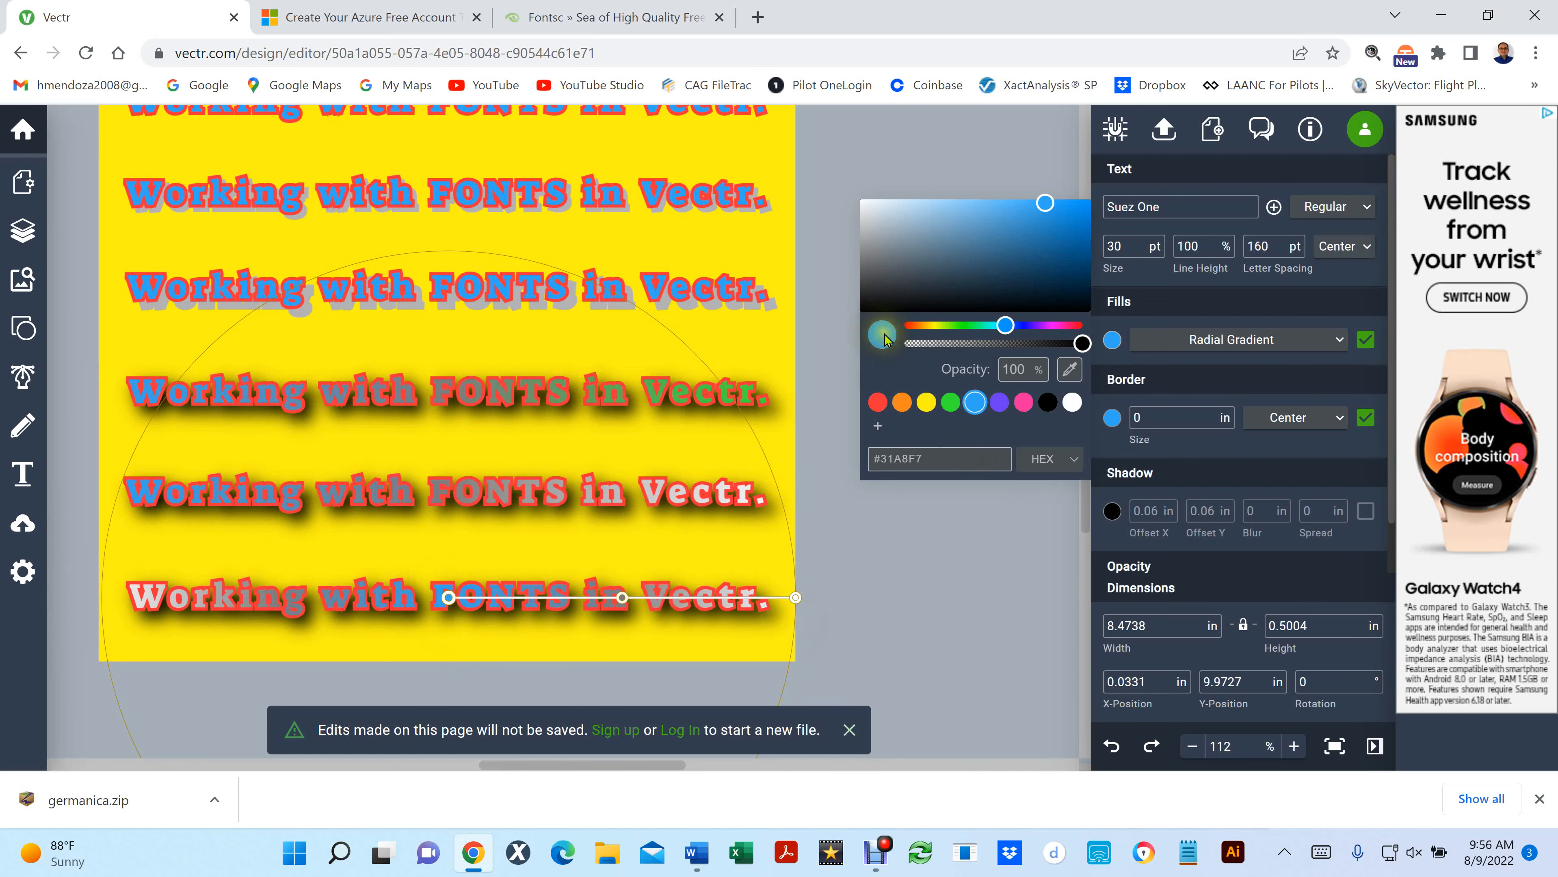
left_click(951, 404)
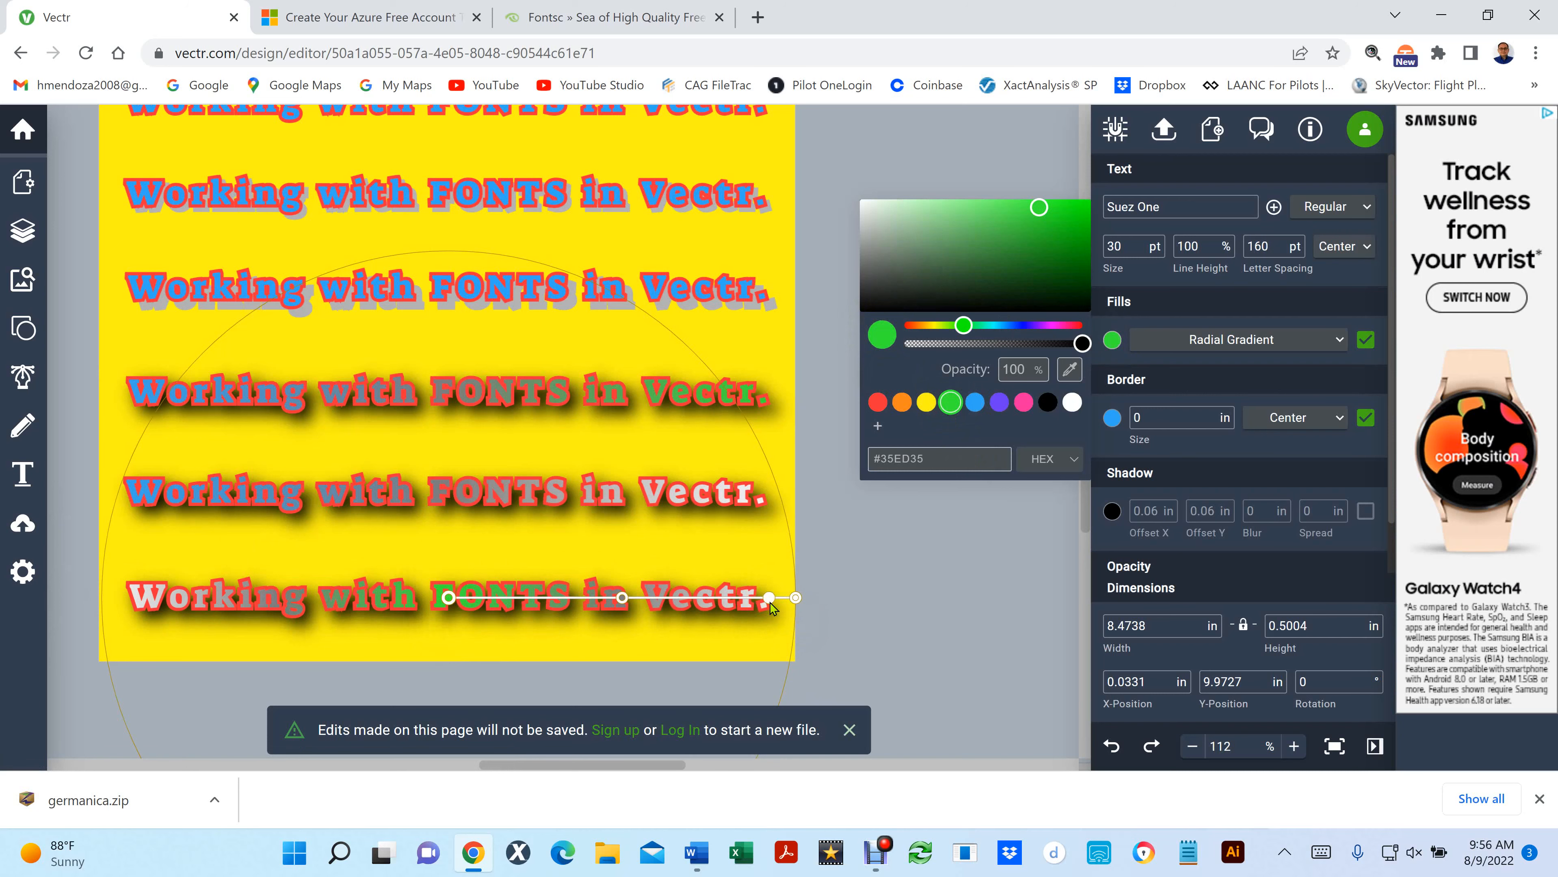
- Try orange (#FC861D) and pink (#F4279D) on the radial gradient's outer stop, restore white (#FFFFFF), and deselect the line
left_click_drag(771, 603, 798, 604)
left_click(797, 600)
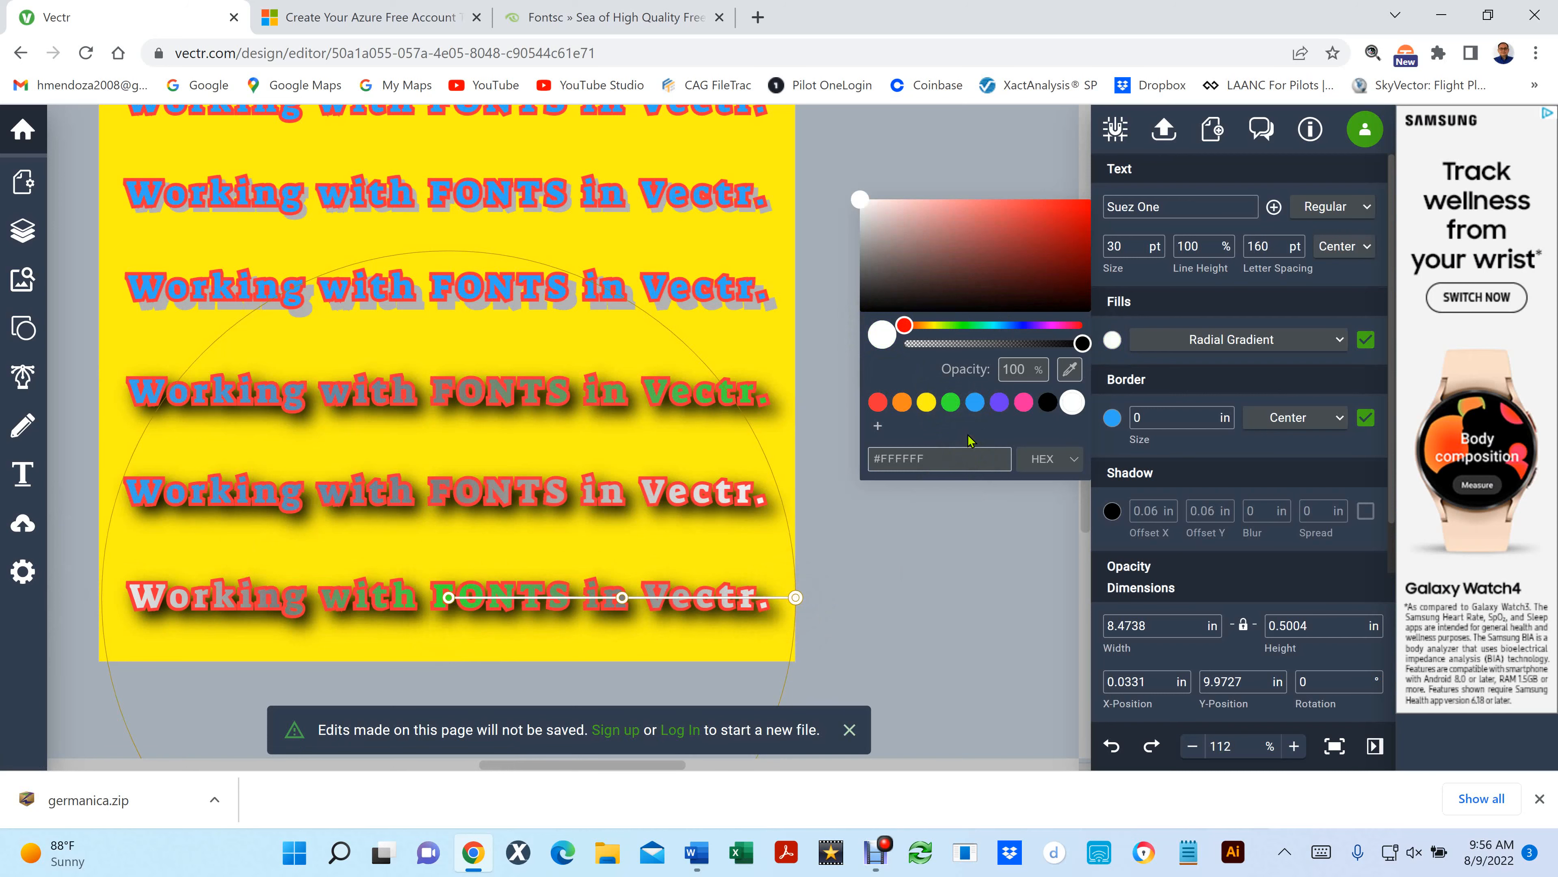
left_click(902, 404)
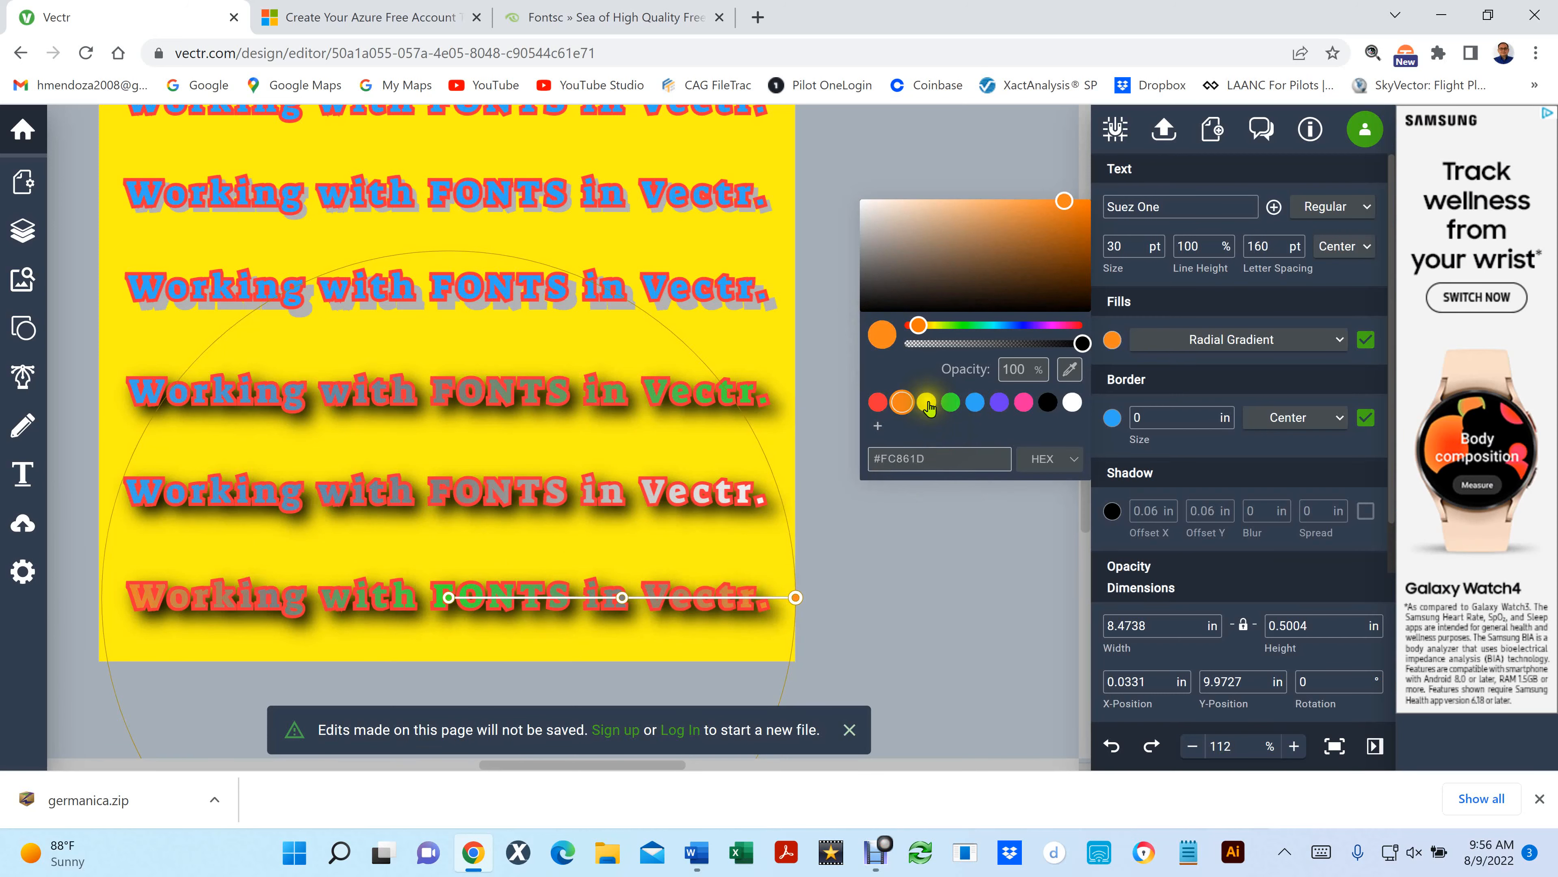
left_click(1023, 408)
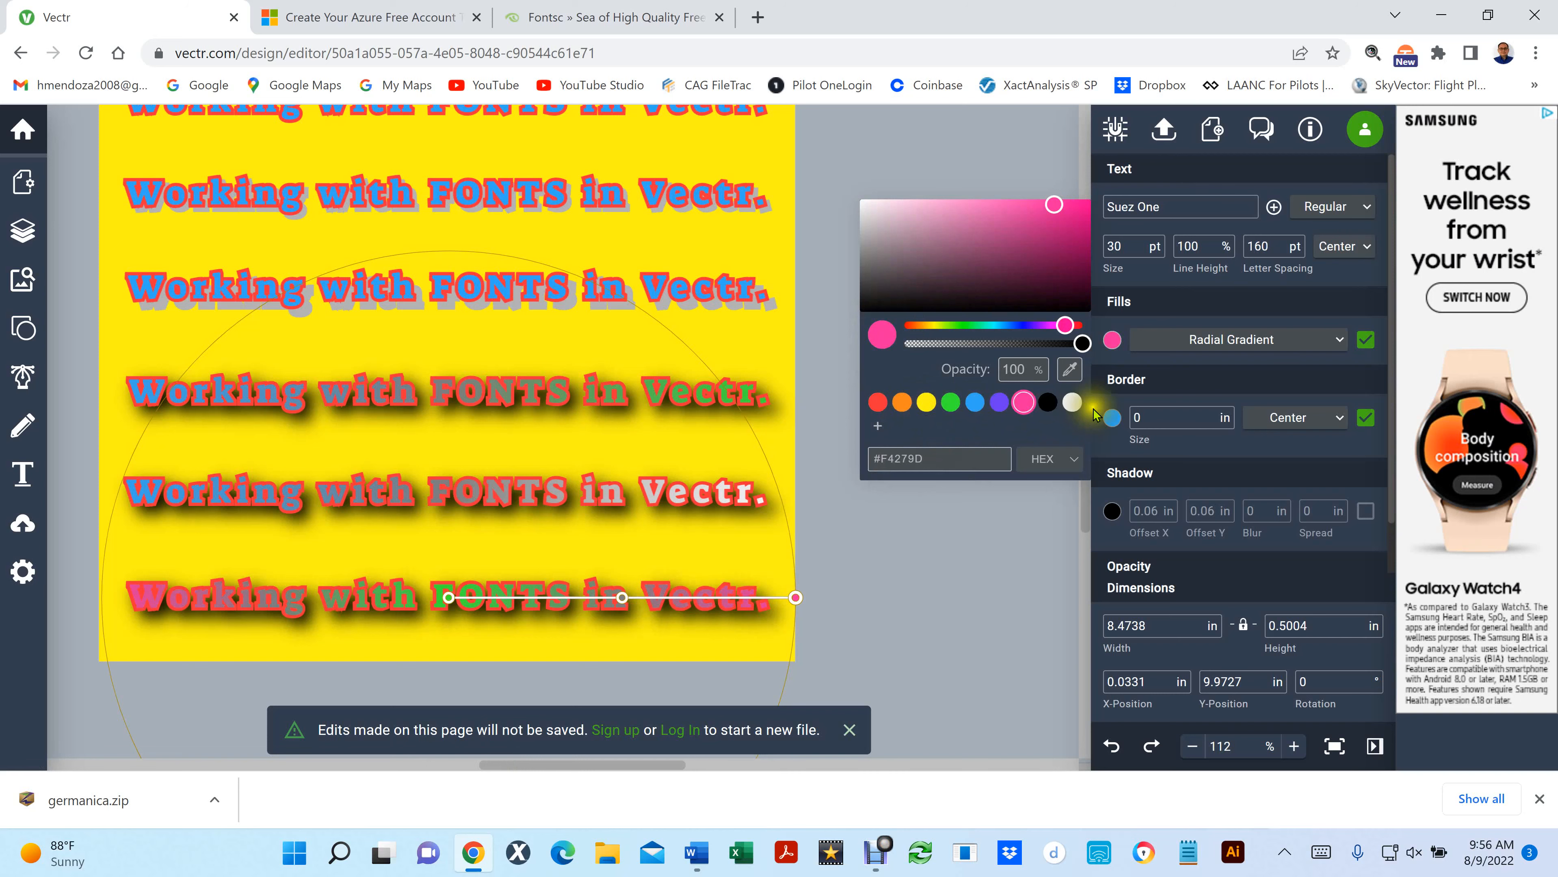
left_click(1070, 404)
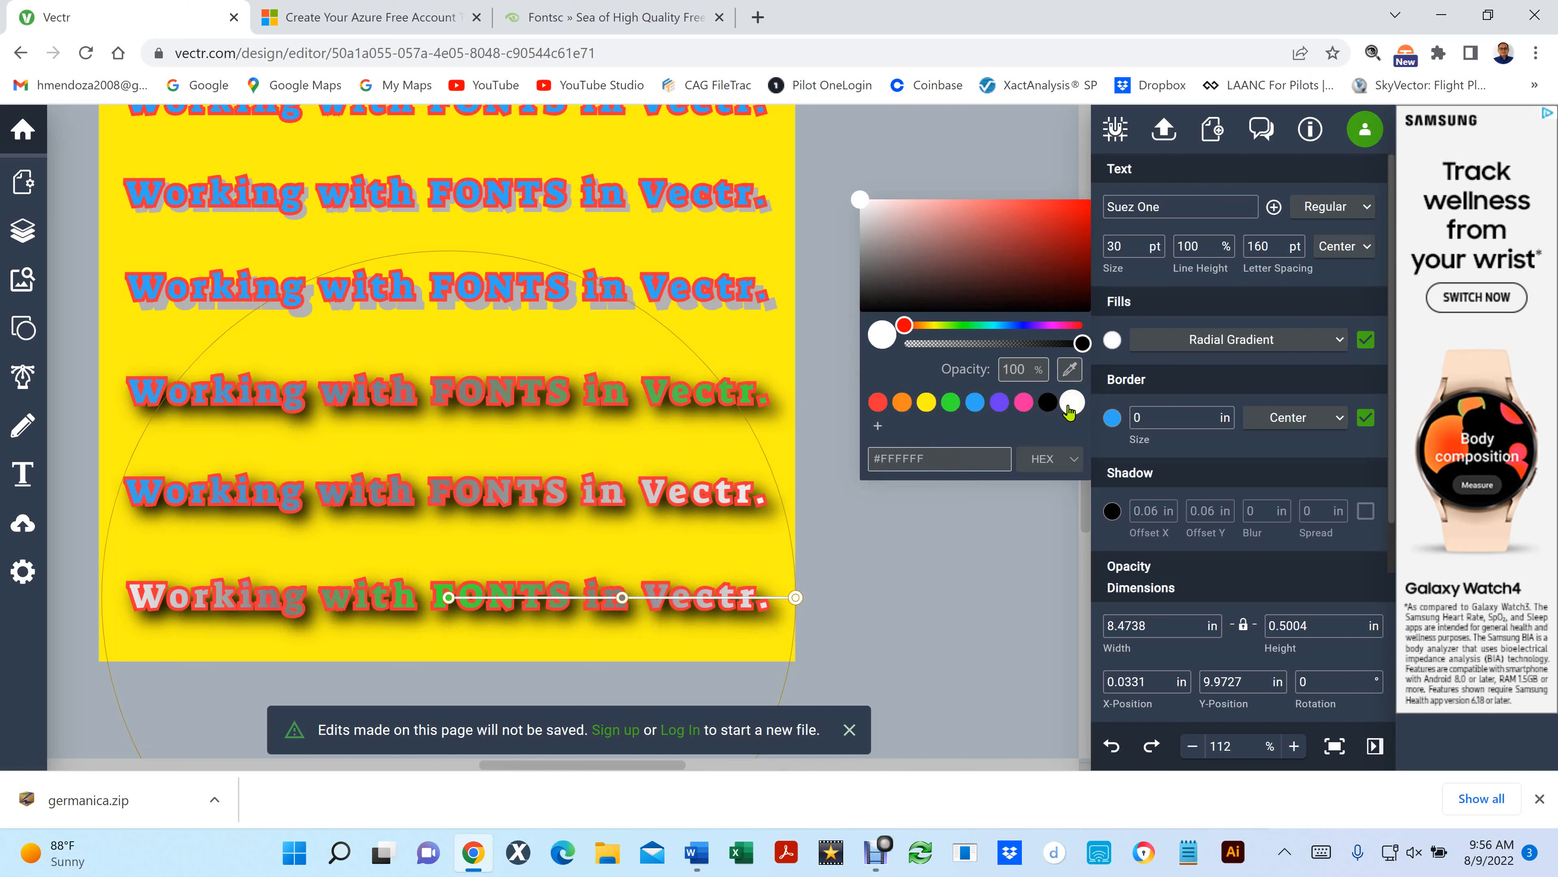
left_click(841, 506)
- Move the blue text copy up off its red copy on the line above the green-ended gradient line, and undo the move
scroll(452, 147, "up", 3)
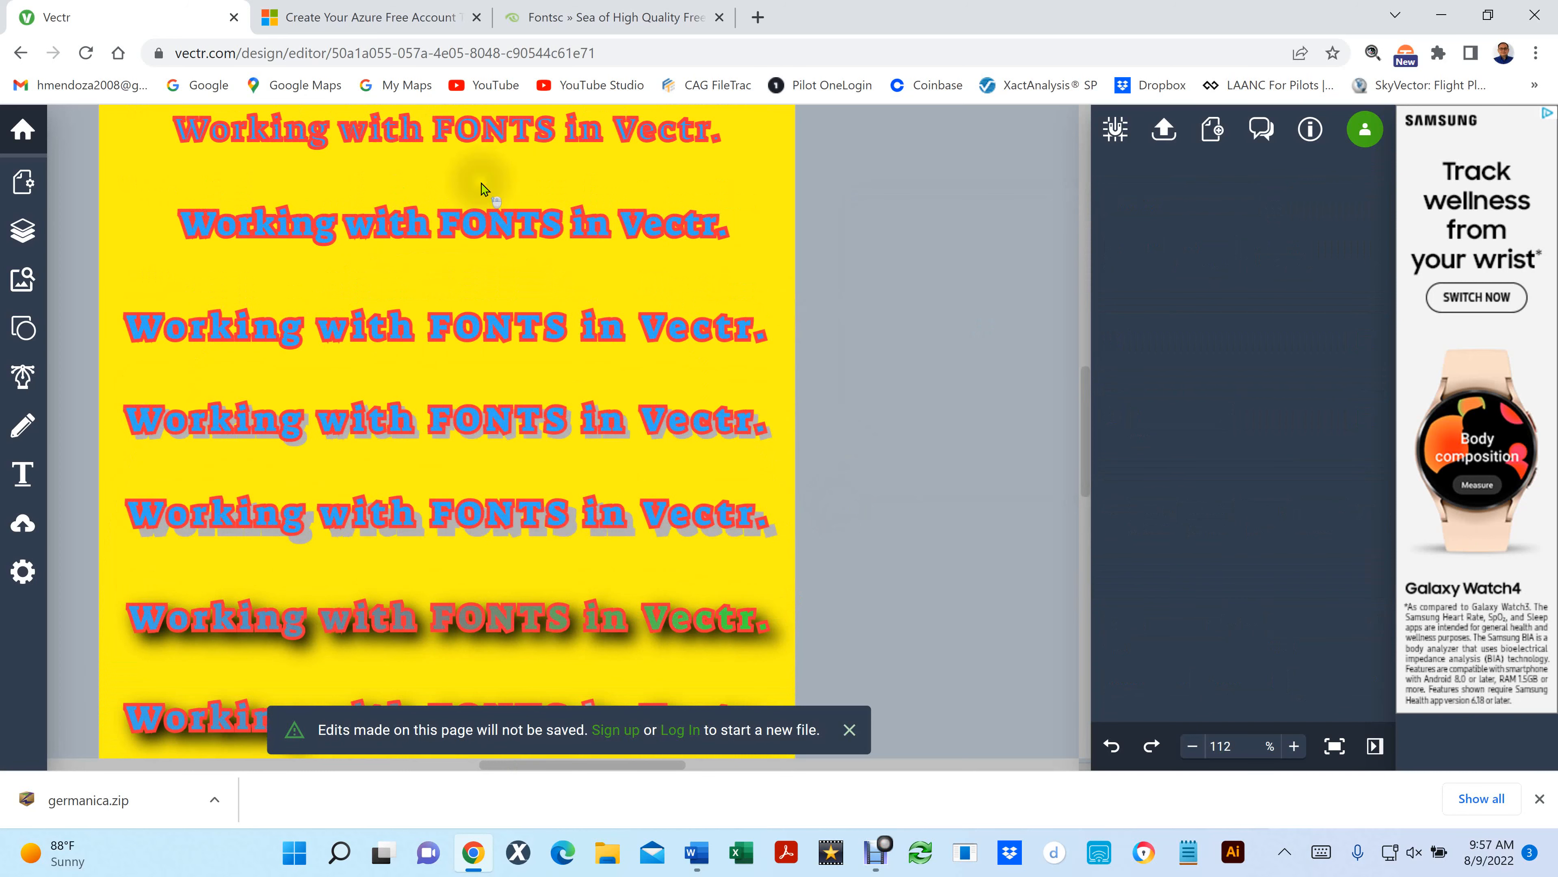
scroll(530, 510, "down", 6)
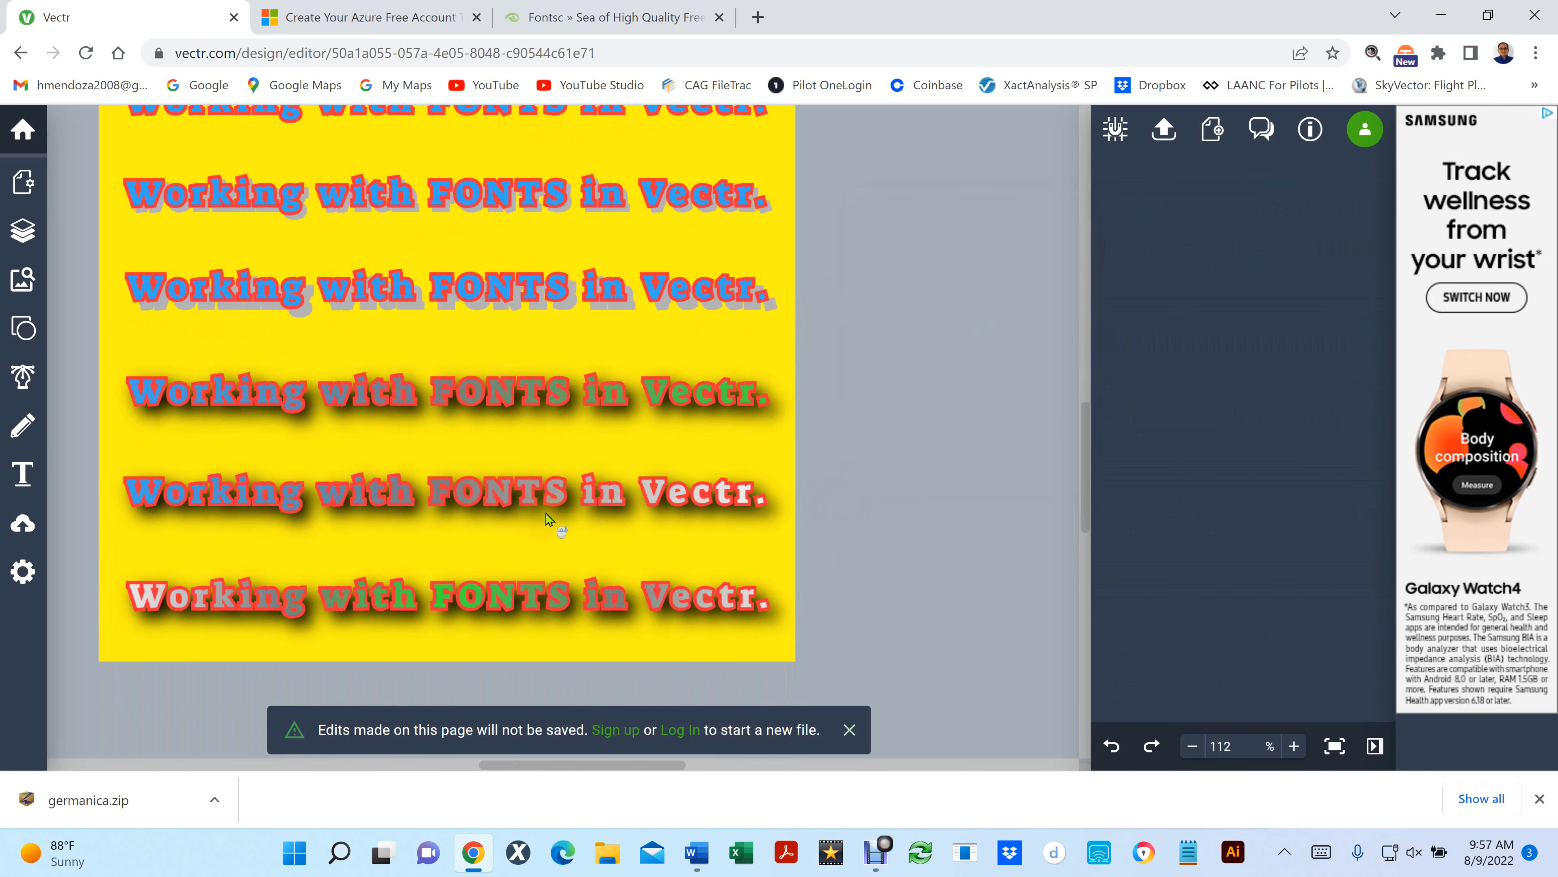
scroll(372, 206, "up", 3)
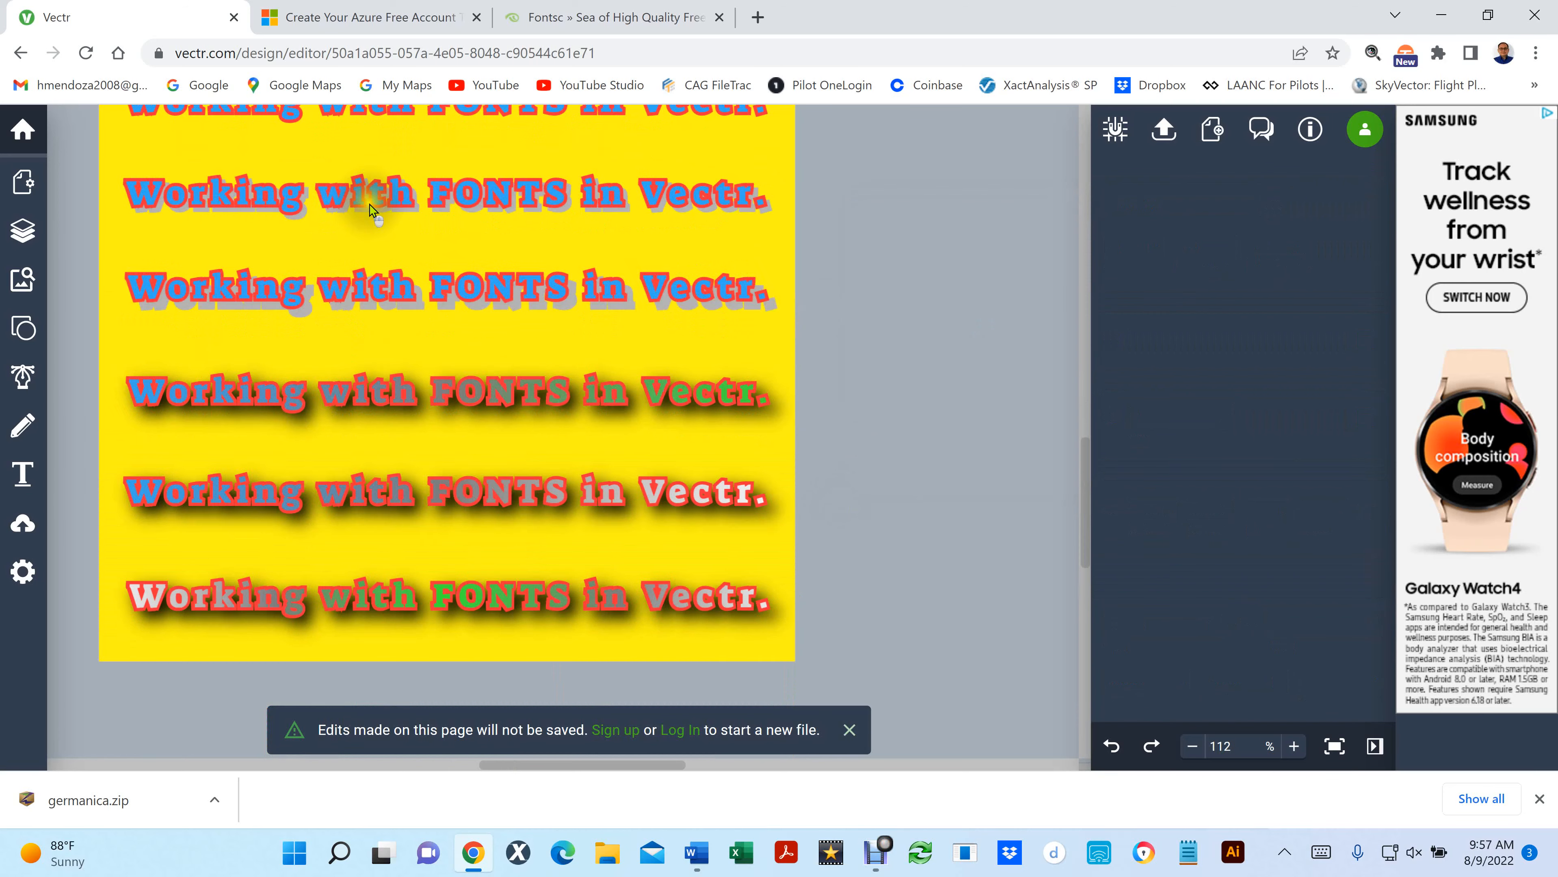
scroll(335, 556, "up", 3)
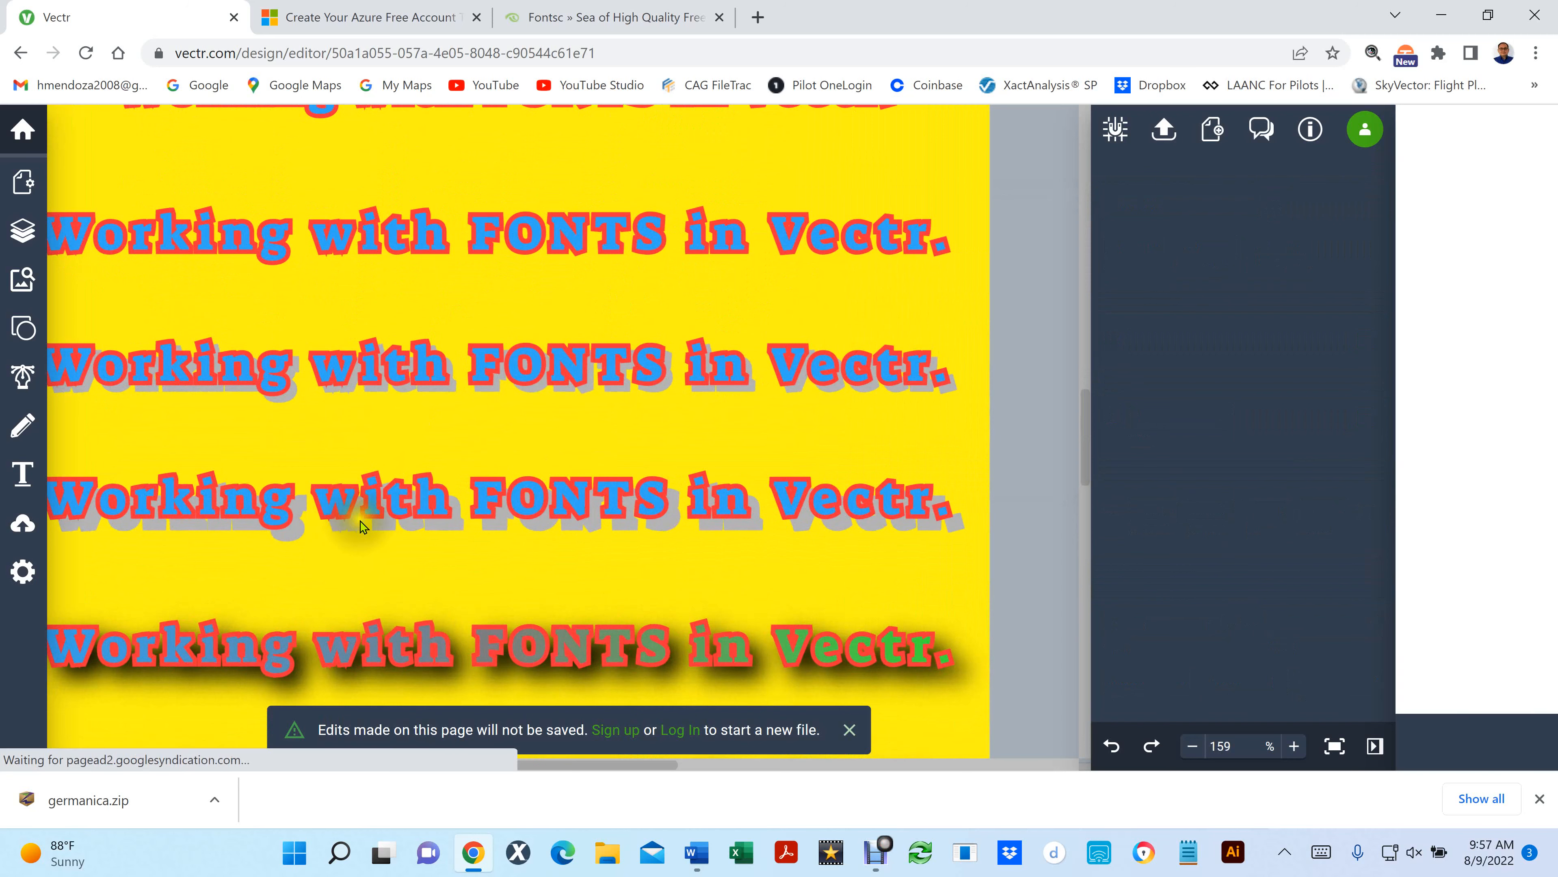
left_click(378, 499)
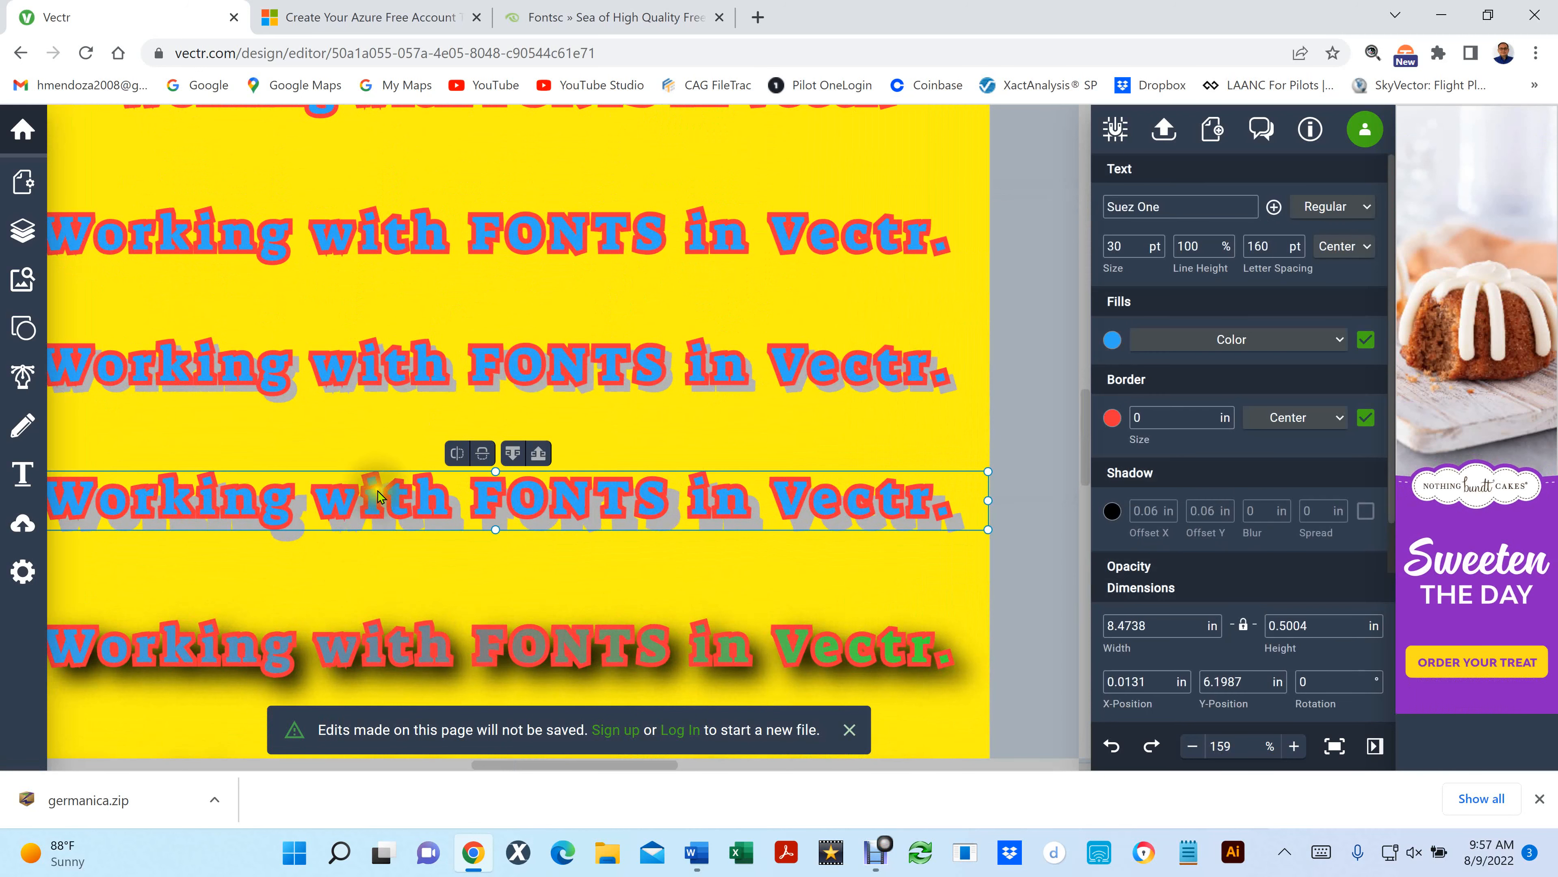
left_click_drag(377, 496, 365, 453)
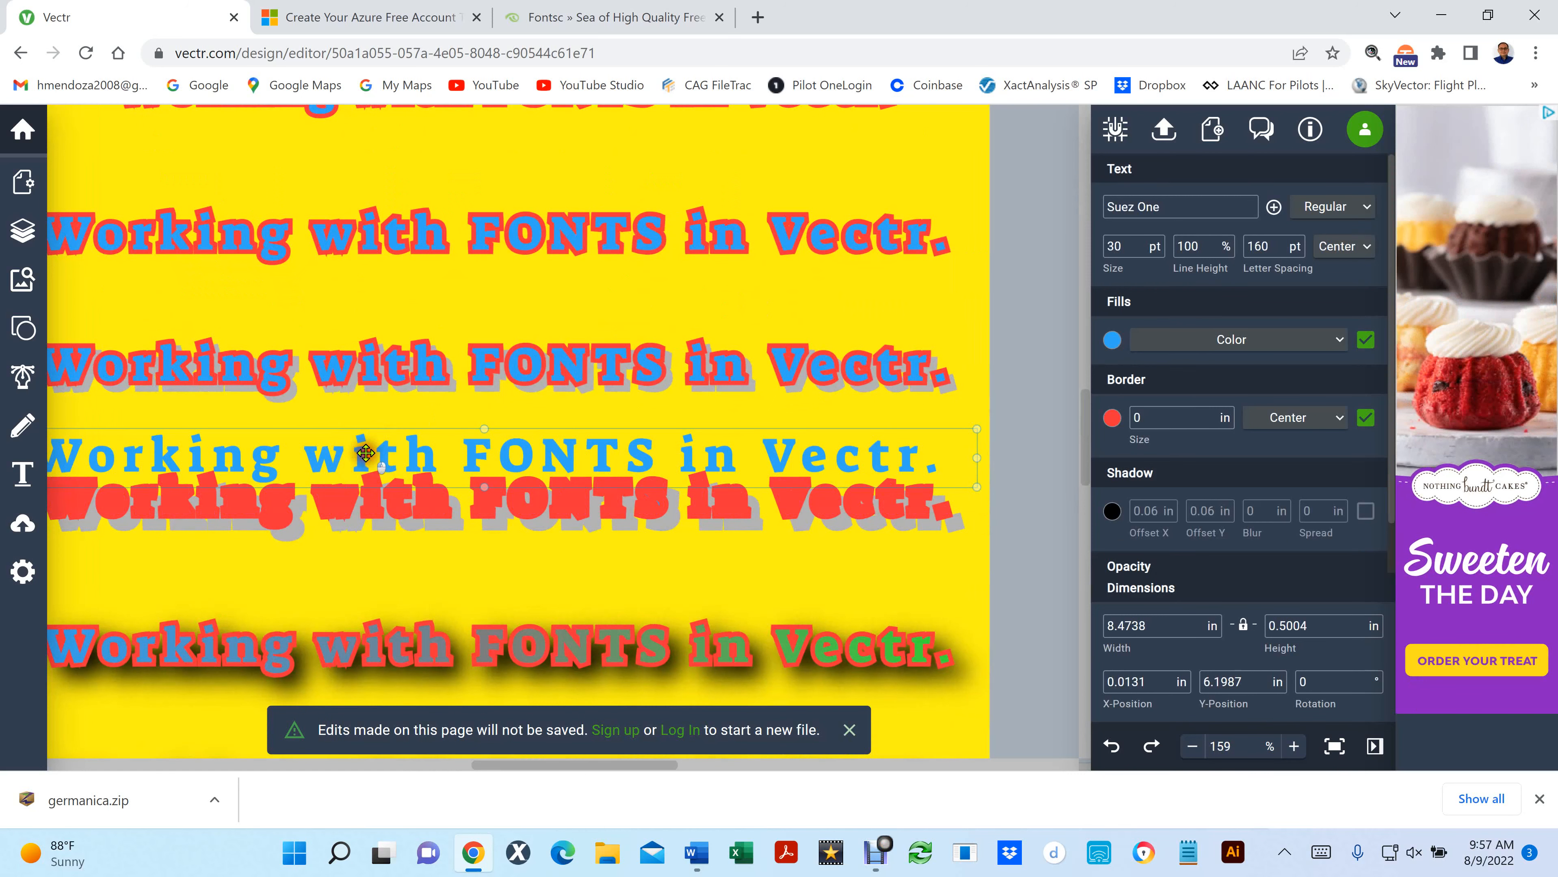
key("ctrl+z")
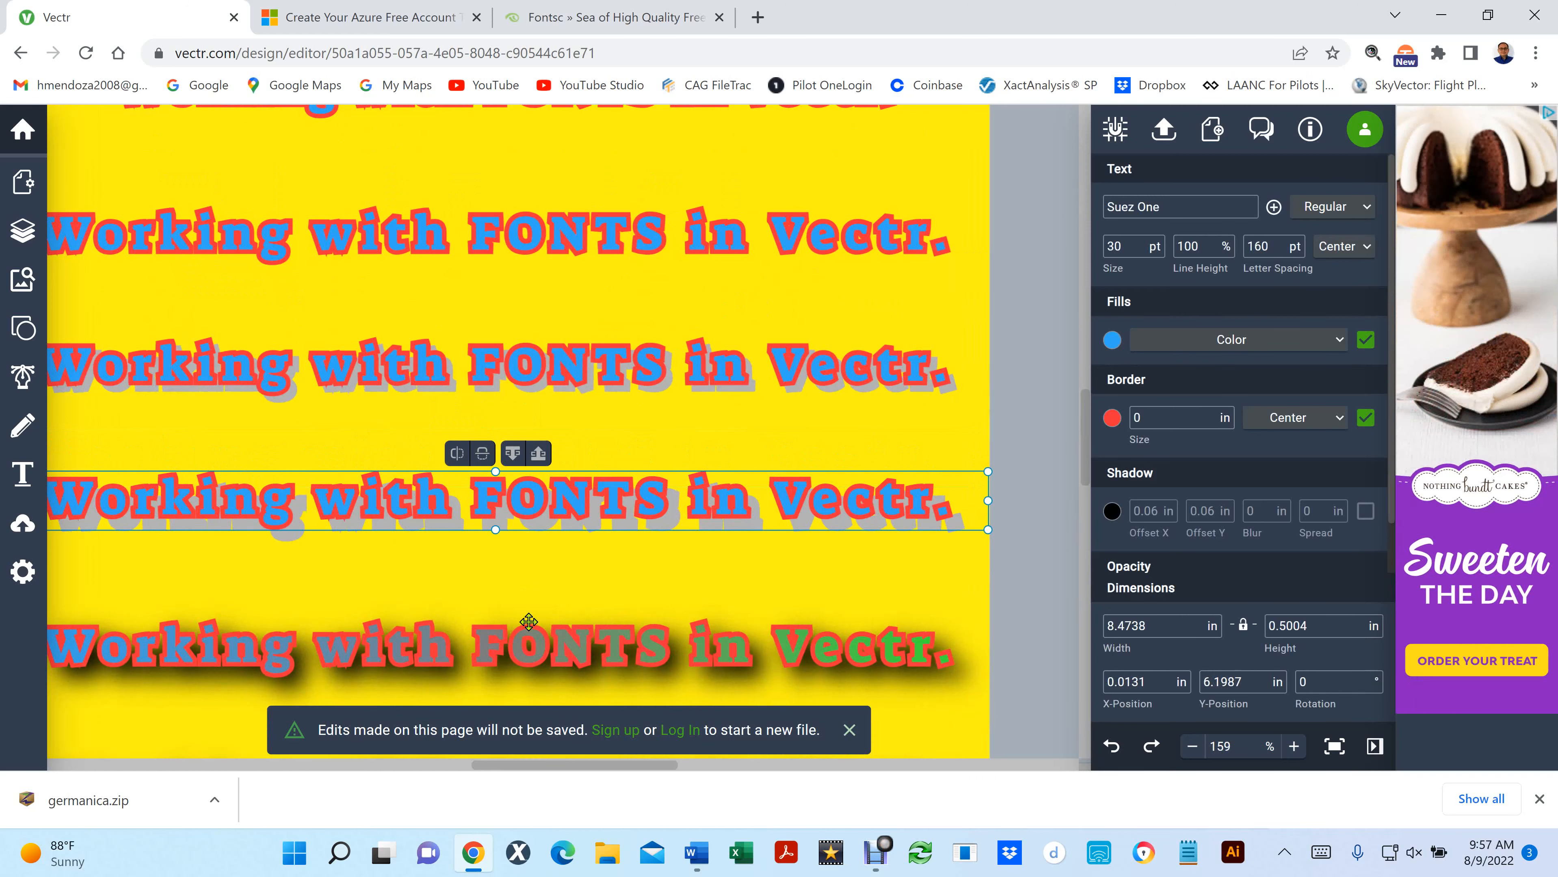
- Lift the blue copies off the red ones on the upper gray-shadowed line and the unshadowed line above it, undoing each move
left_click(389, 362)
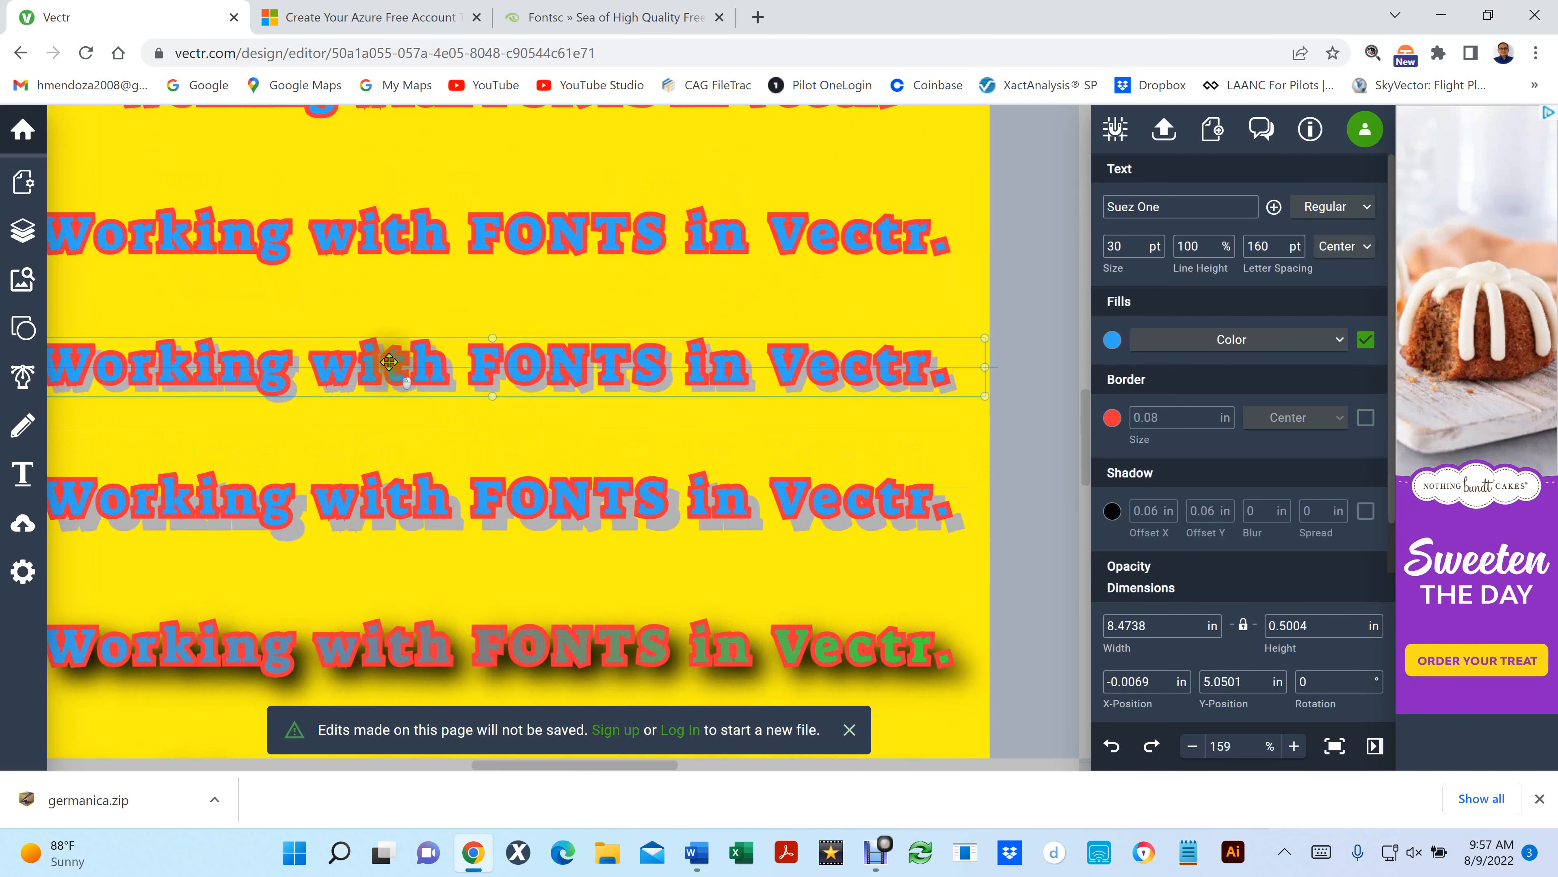
left_click_drag(389, 362, 383, 314)
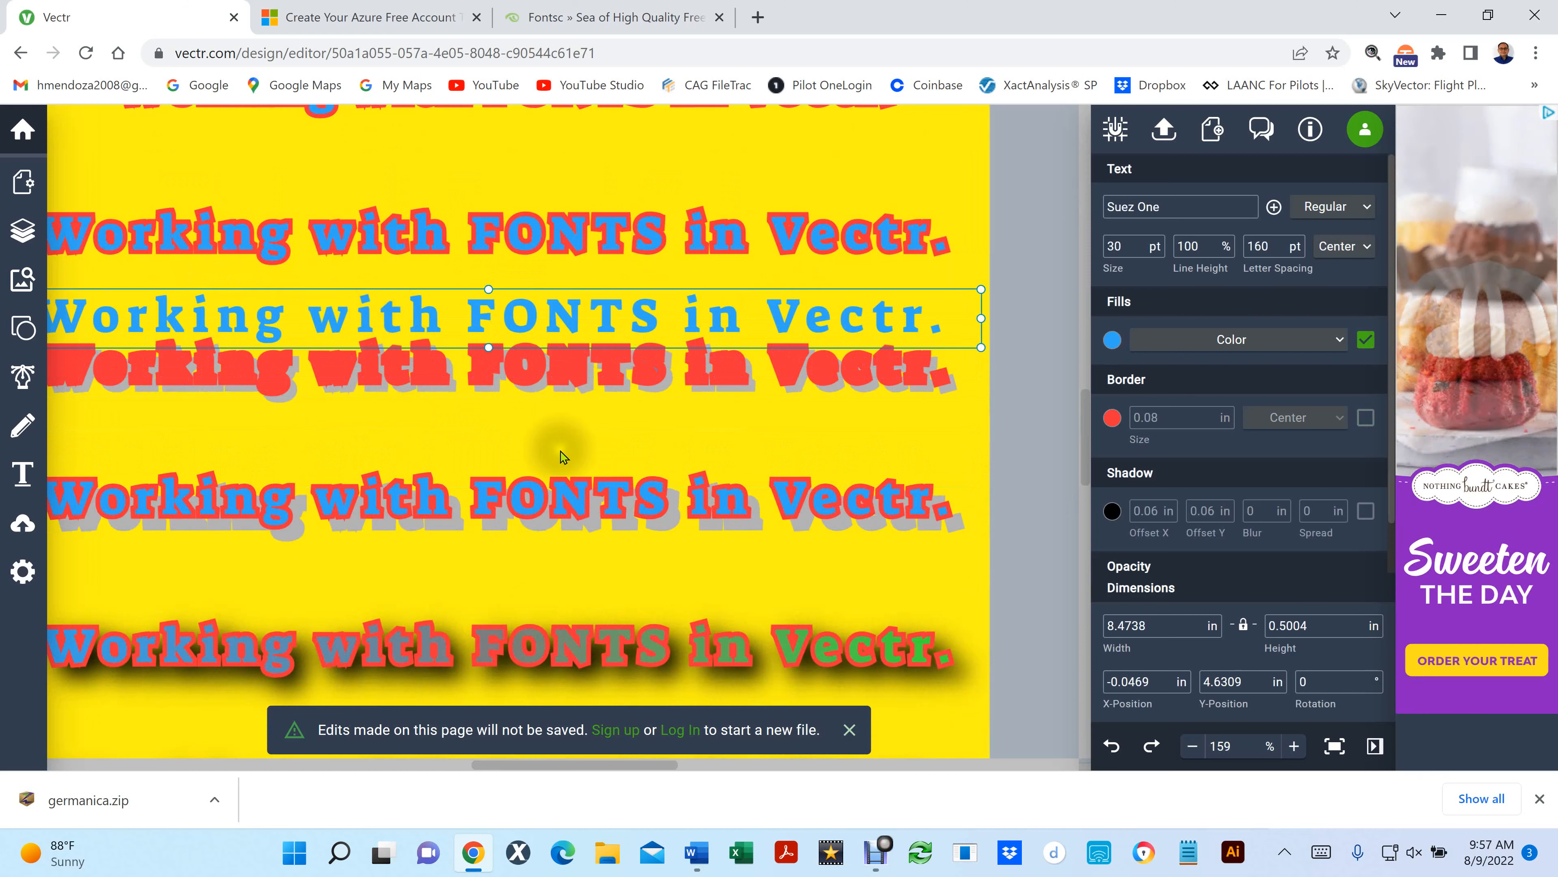
key("ctrl+z")
left_click(445, 250)
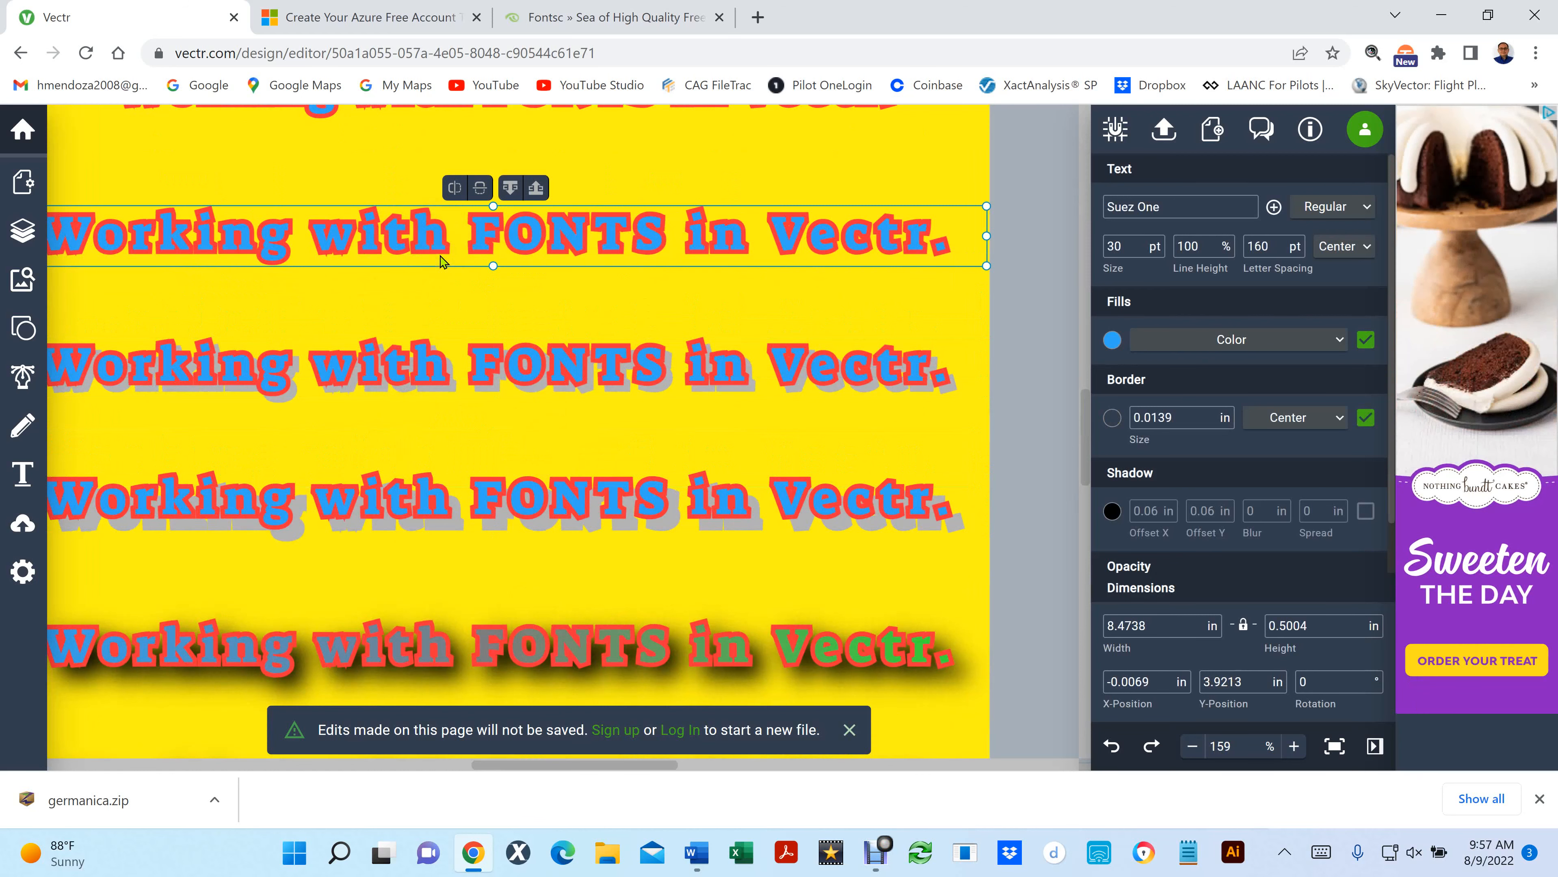
left_click_drag(422, 241, 405, 191)
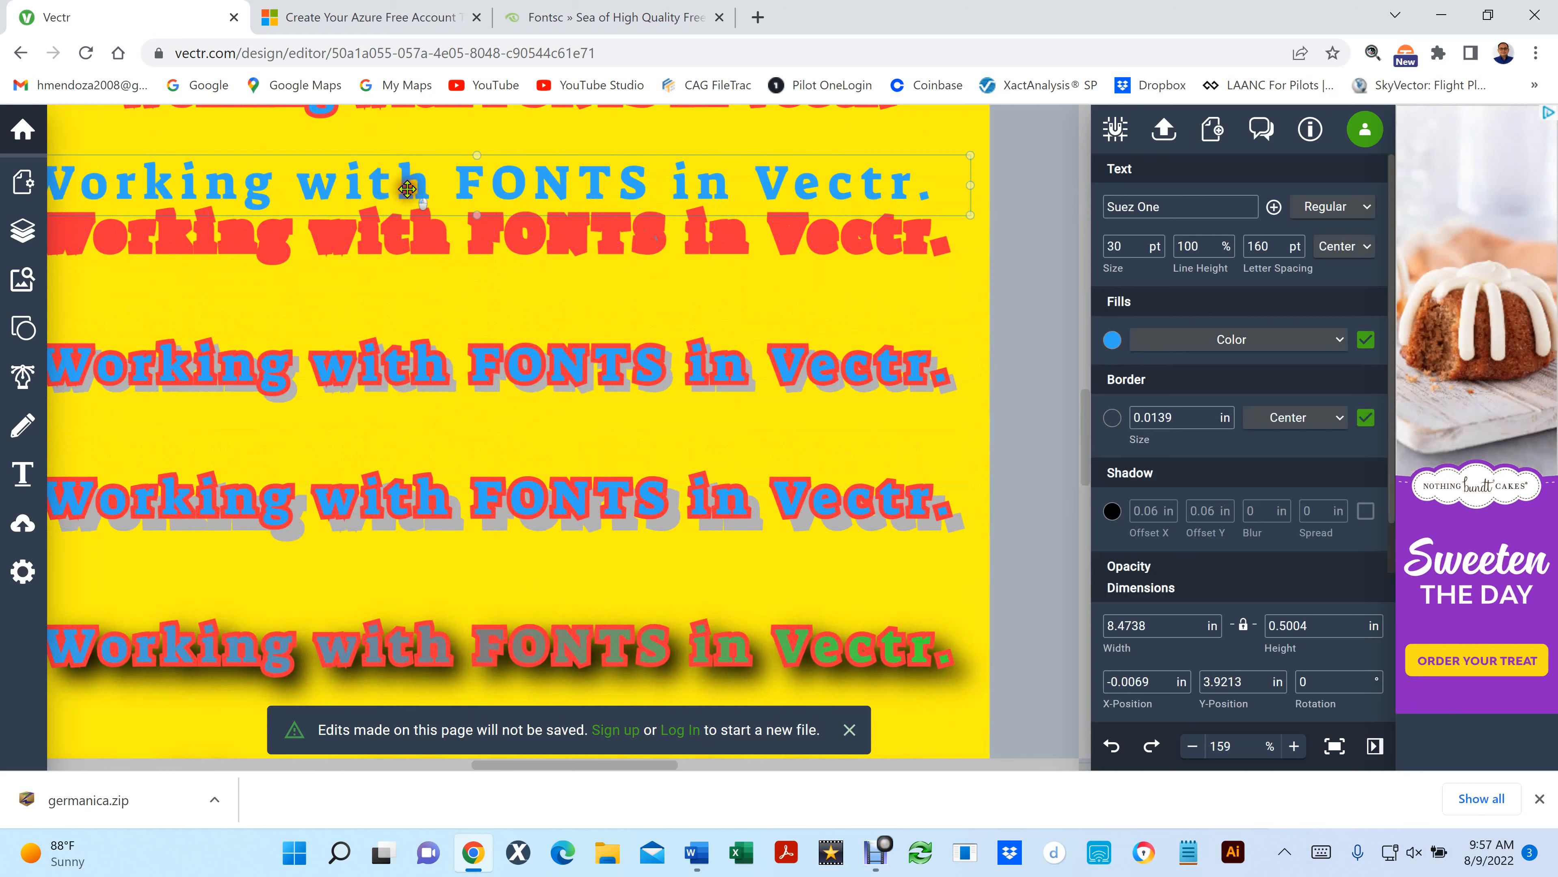
key("ctrl+z")
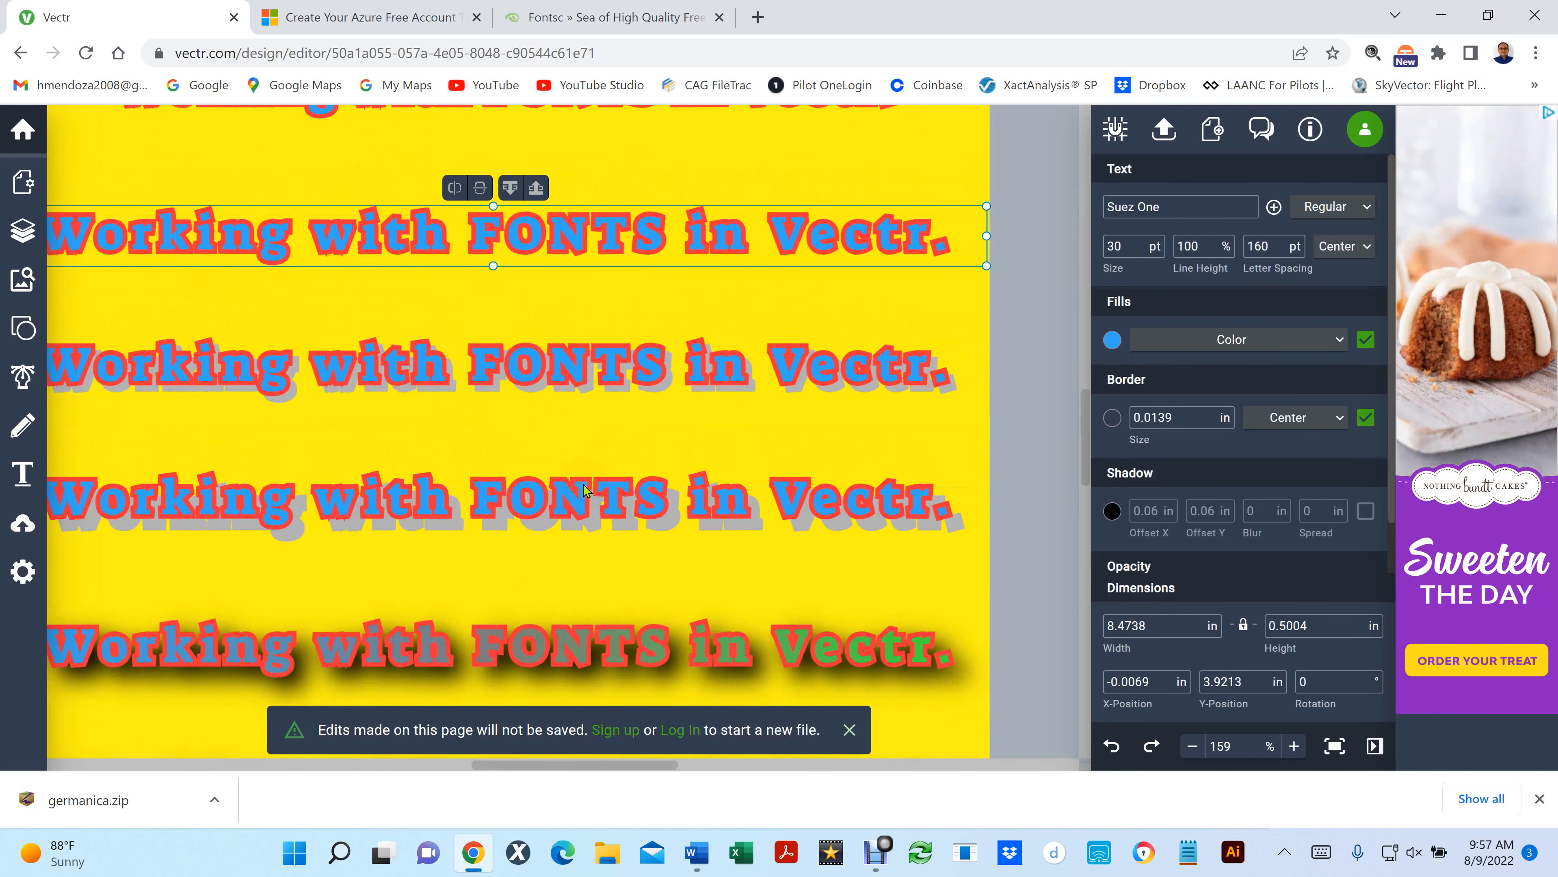
left_click(397, 377)
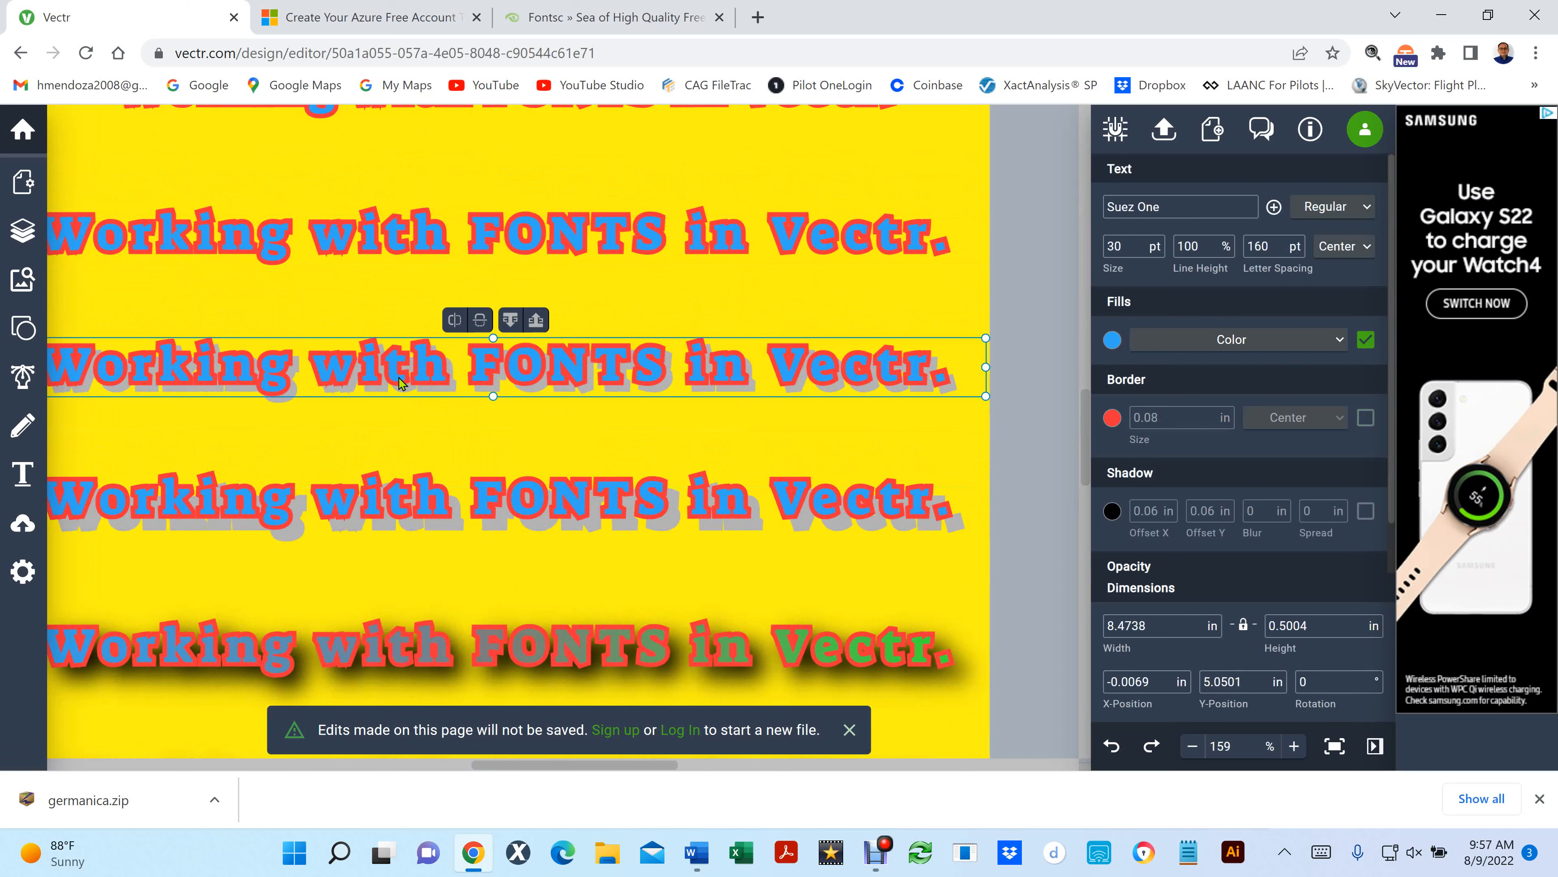
- Turn off the border of the text line below the one with green "FONTS", set its fill to red (#F72F3A), and deselect it
scroll(432, 321, "up", 3)
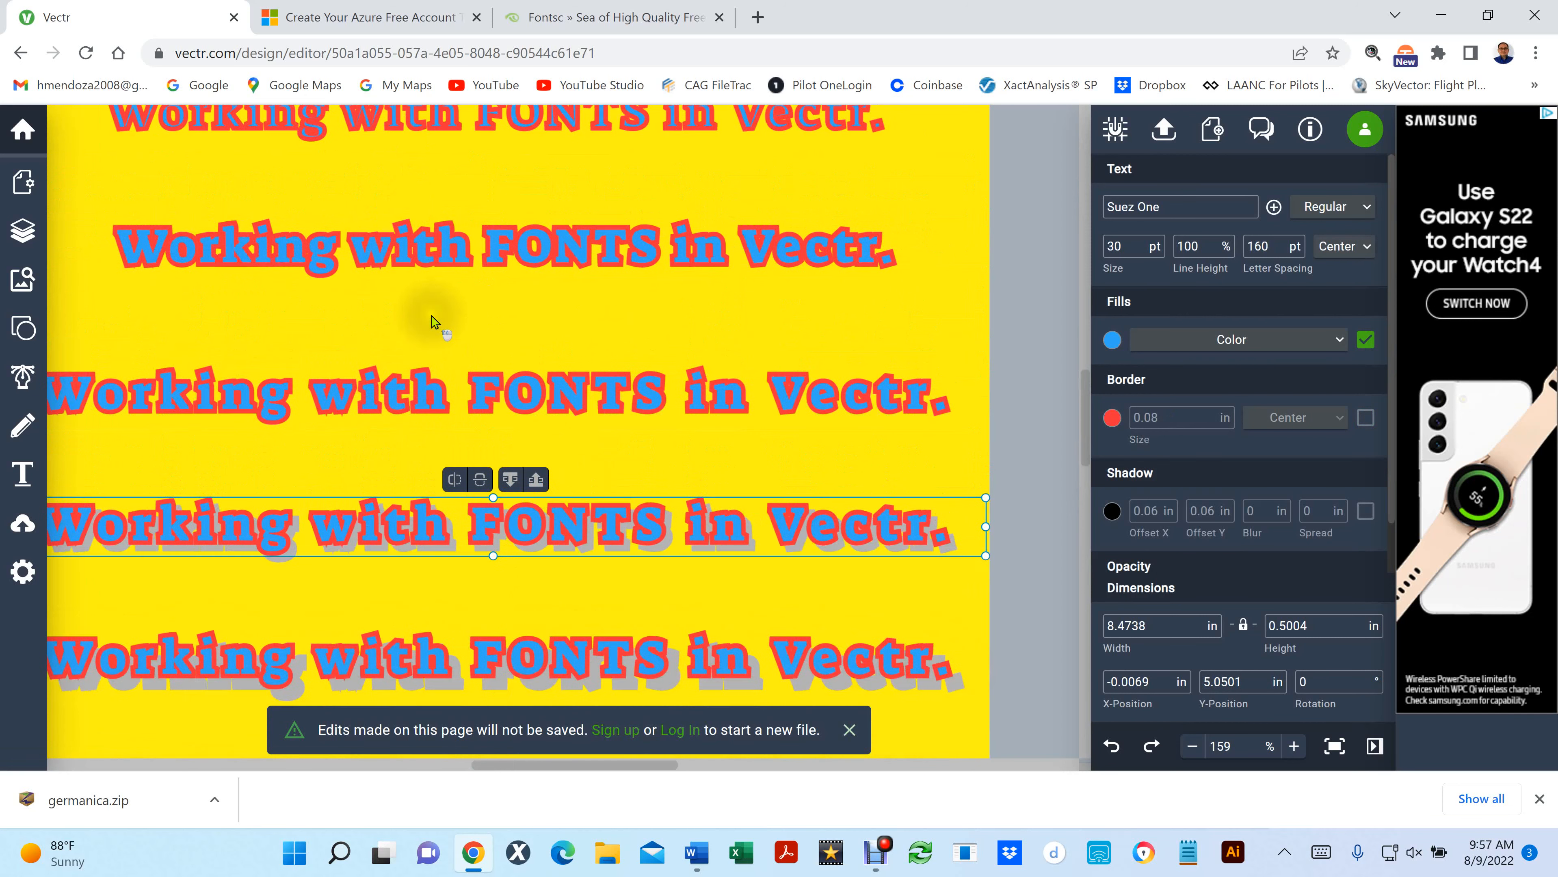
scroll(432, 321, "up", 3)
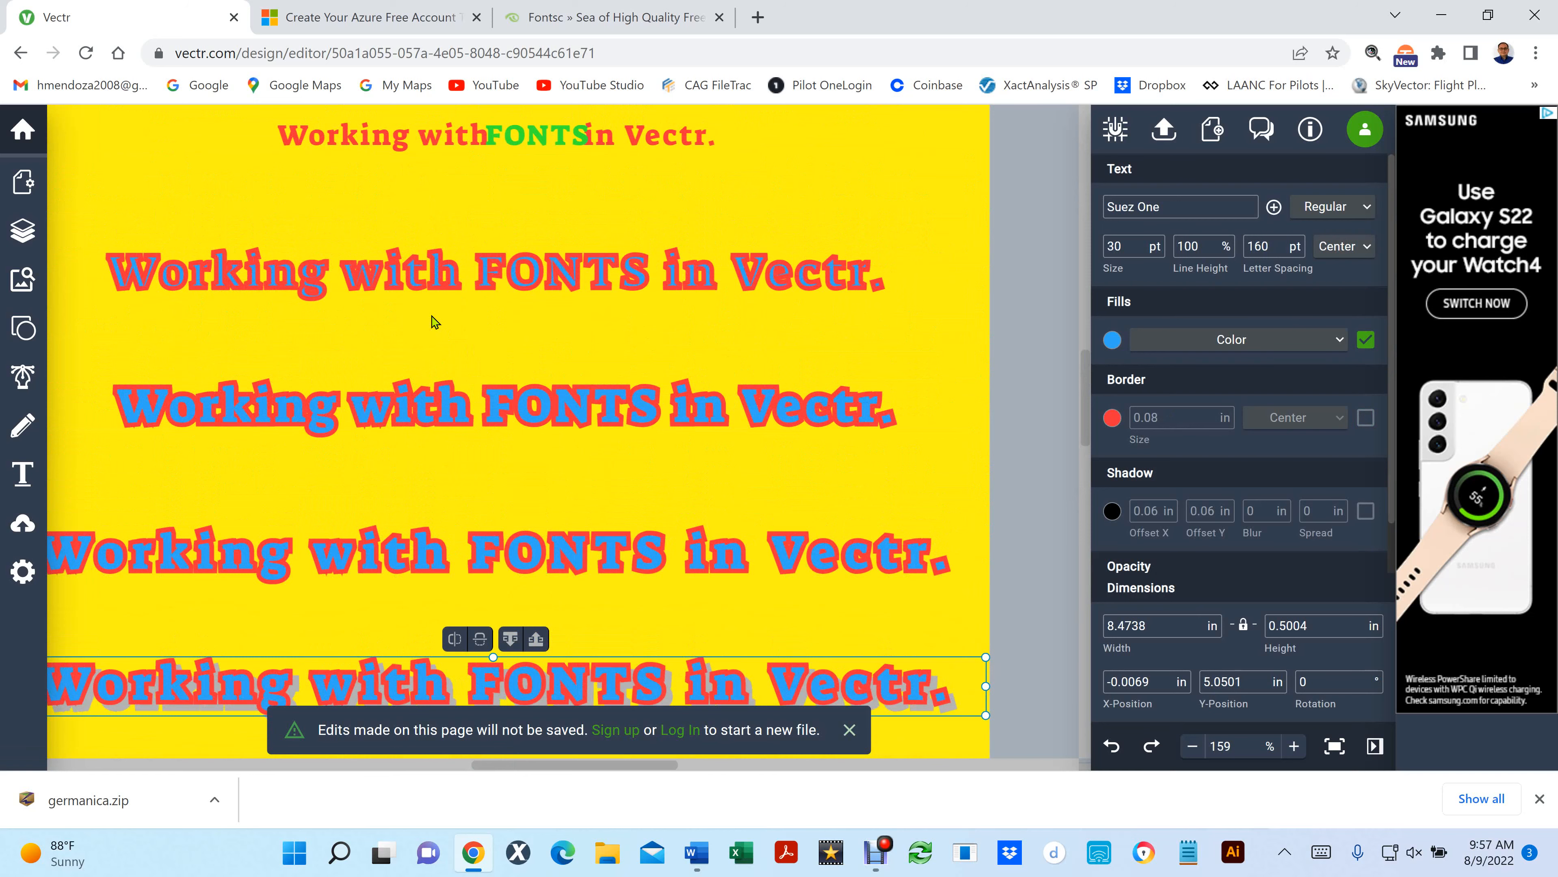
left_click(406, 272)
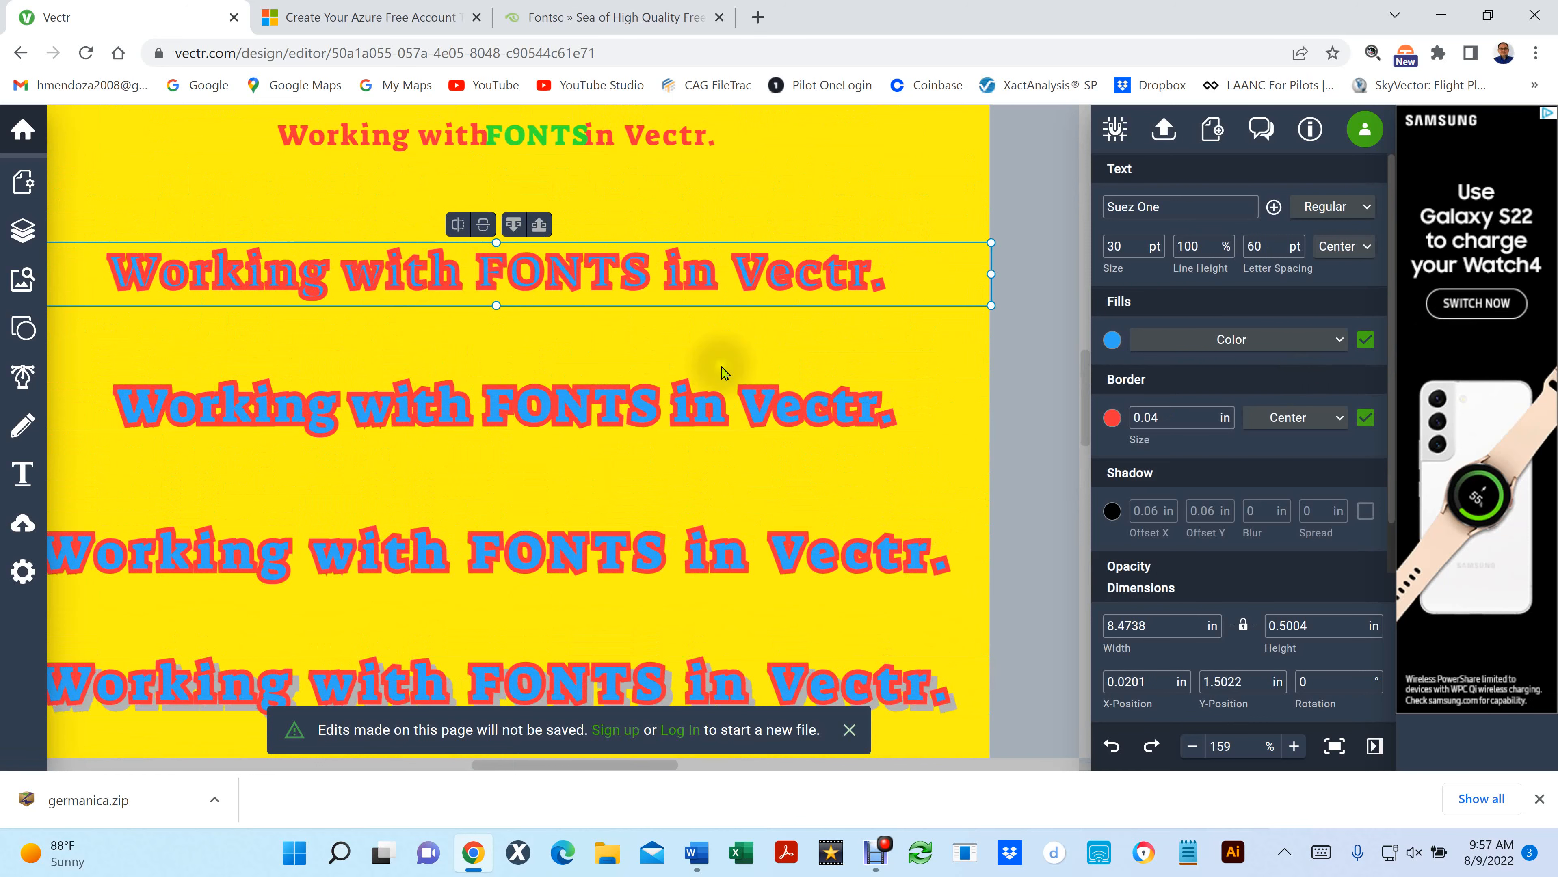
left_click(1365, 418)
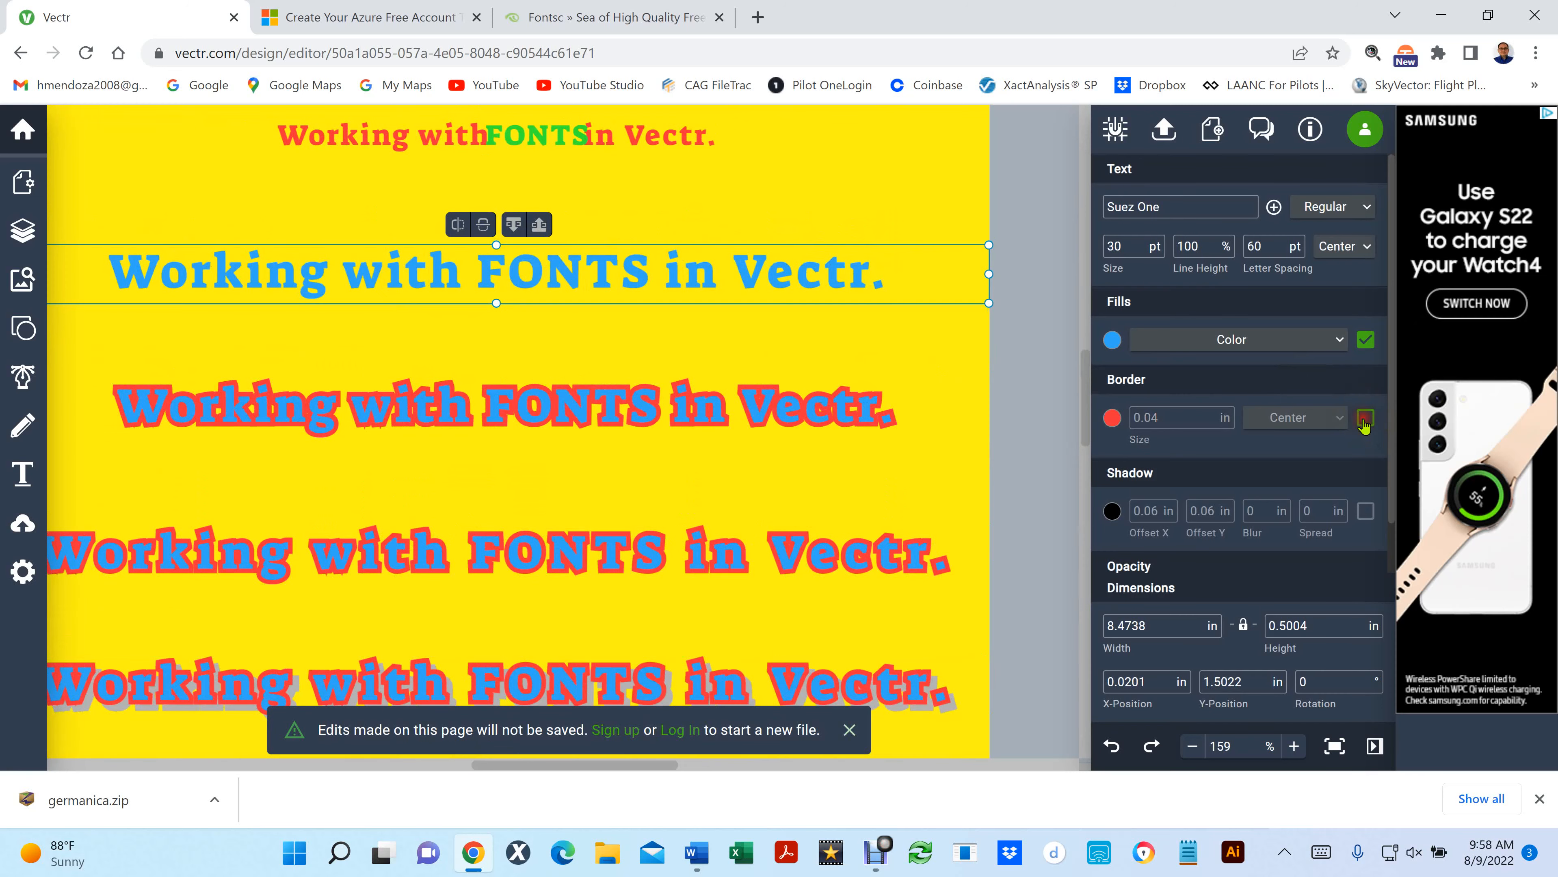
left_click(1112, 339)
left_click(878, 404)
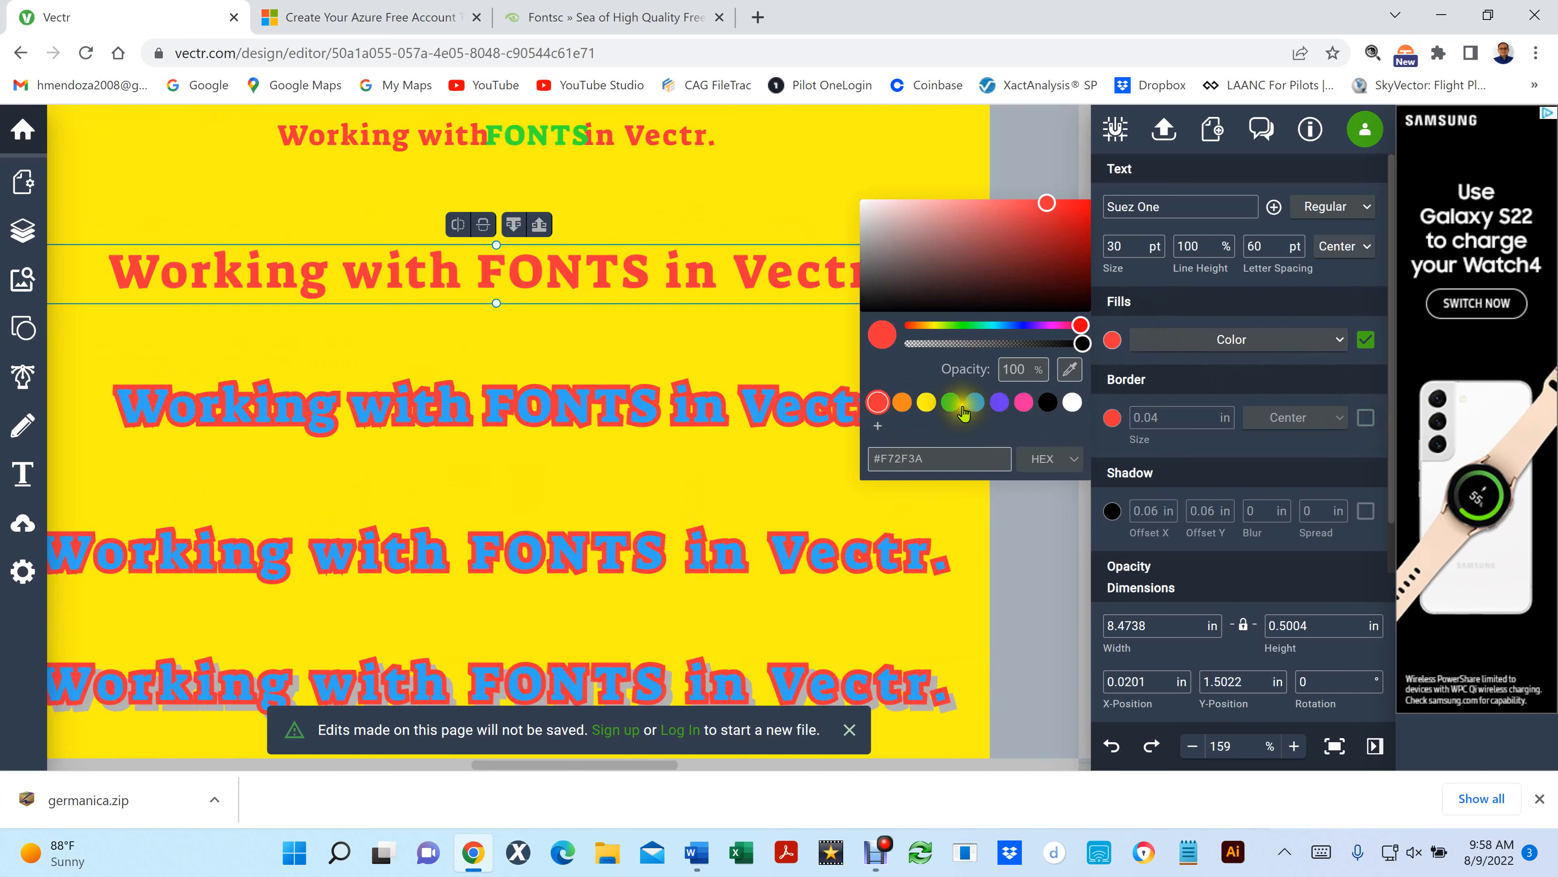
left_click(950, 403)
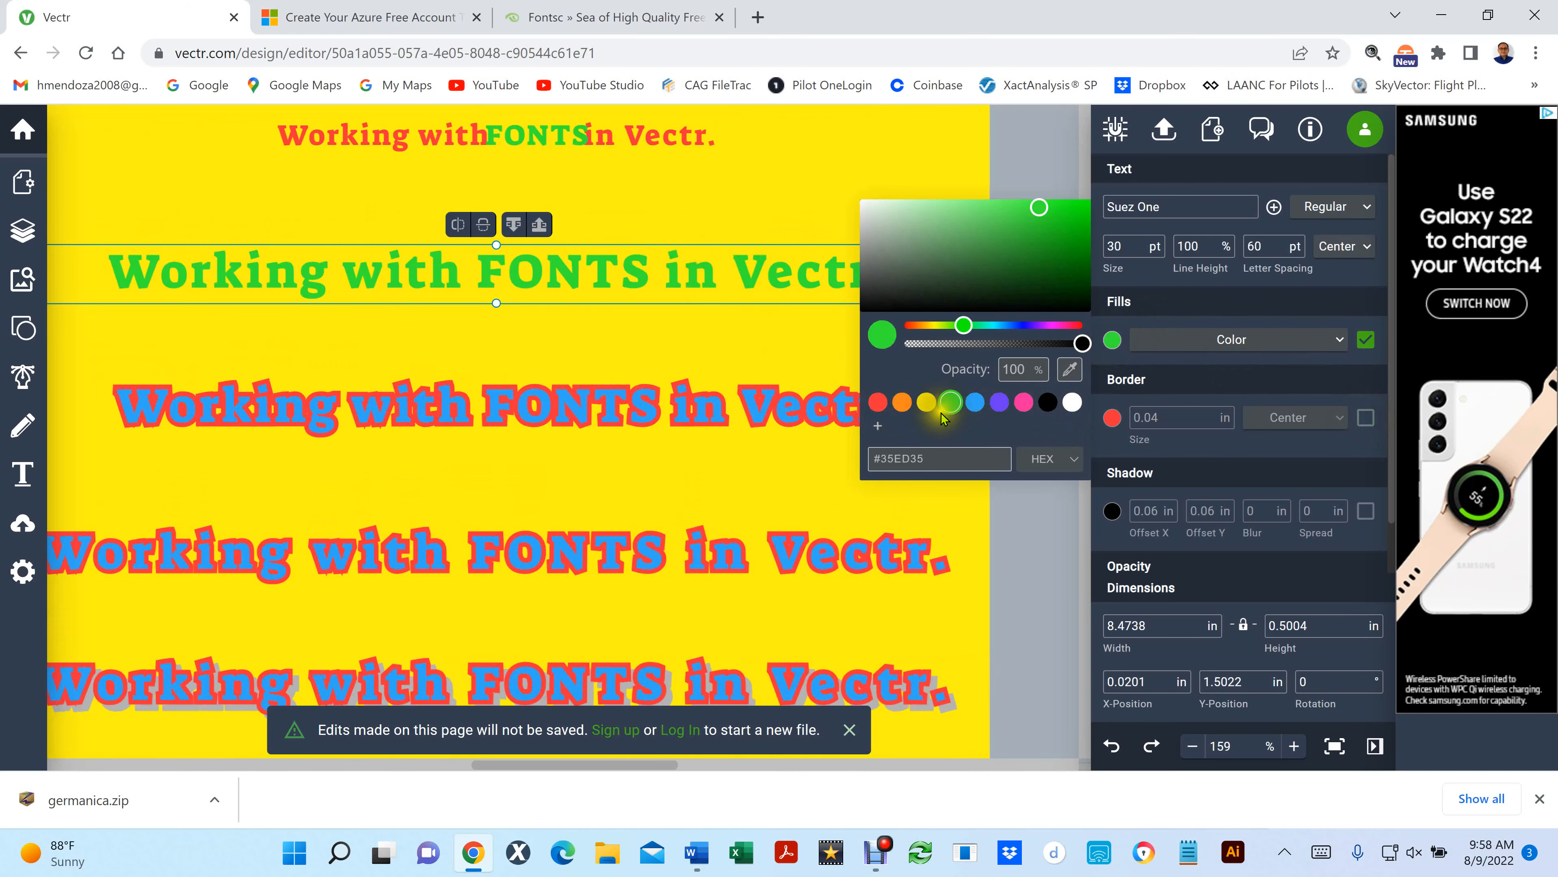
left_click(878, 402)
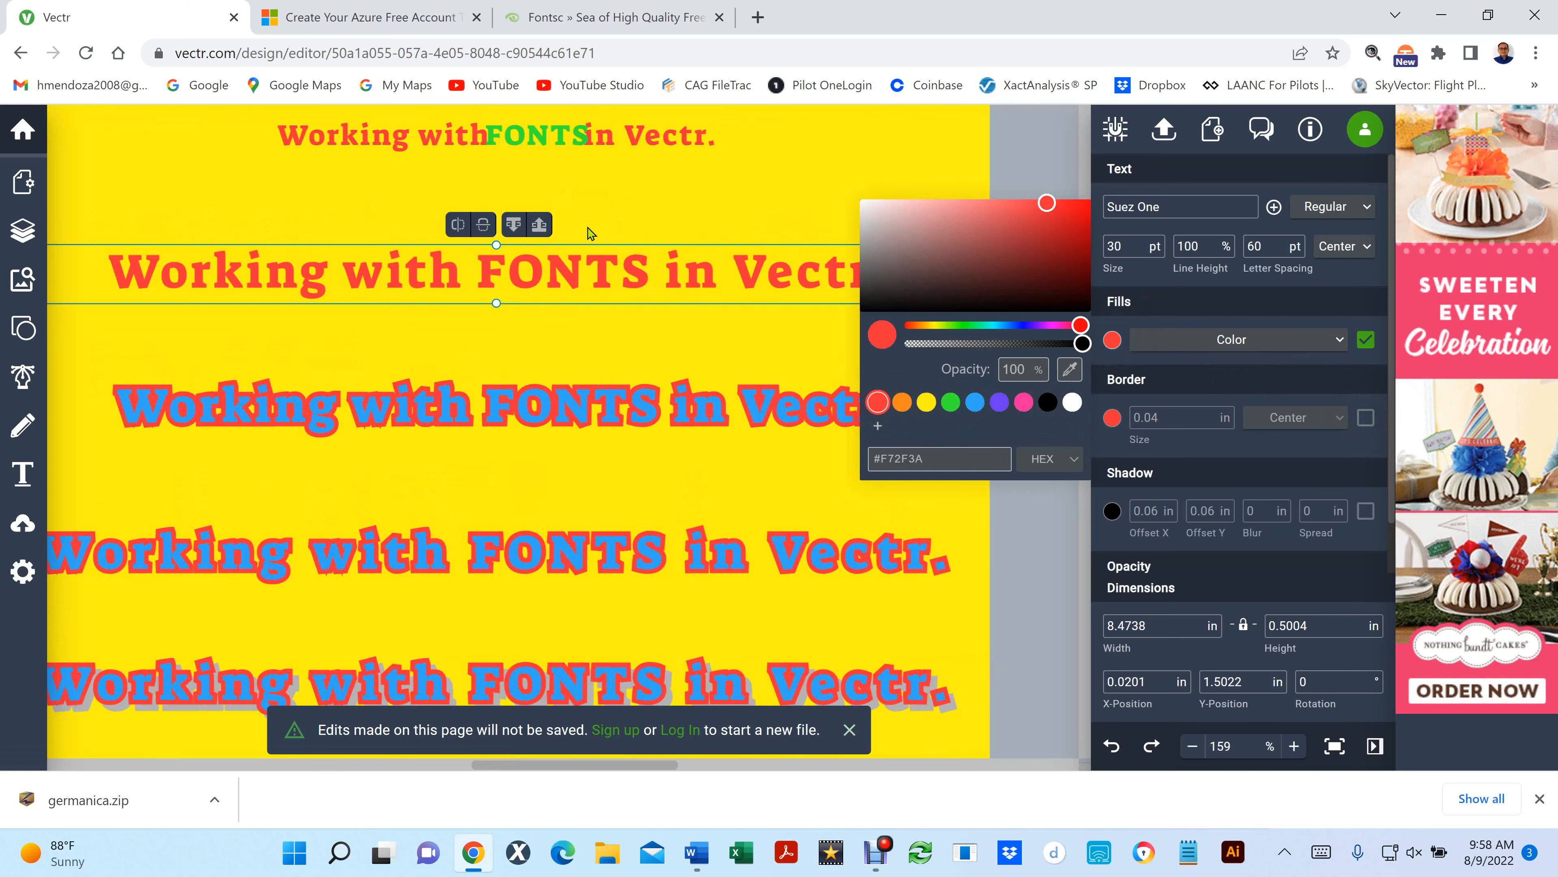
left_click(528, 288)
left_click(711, 192)
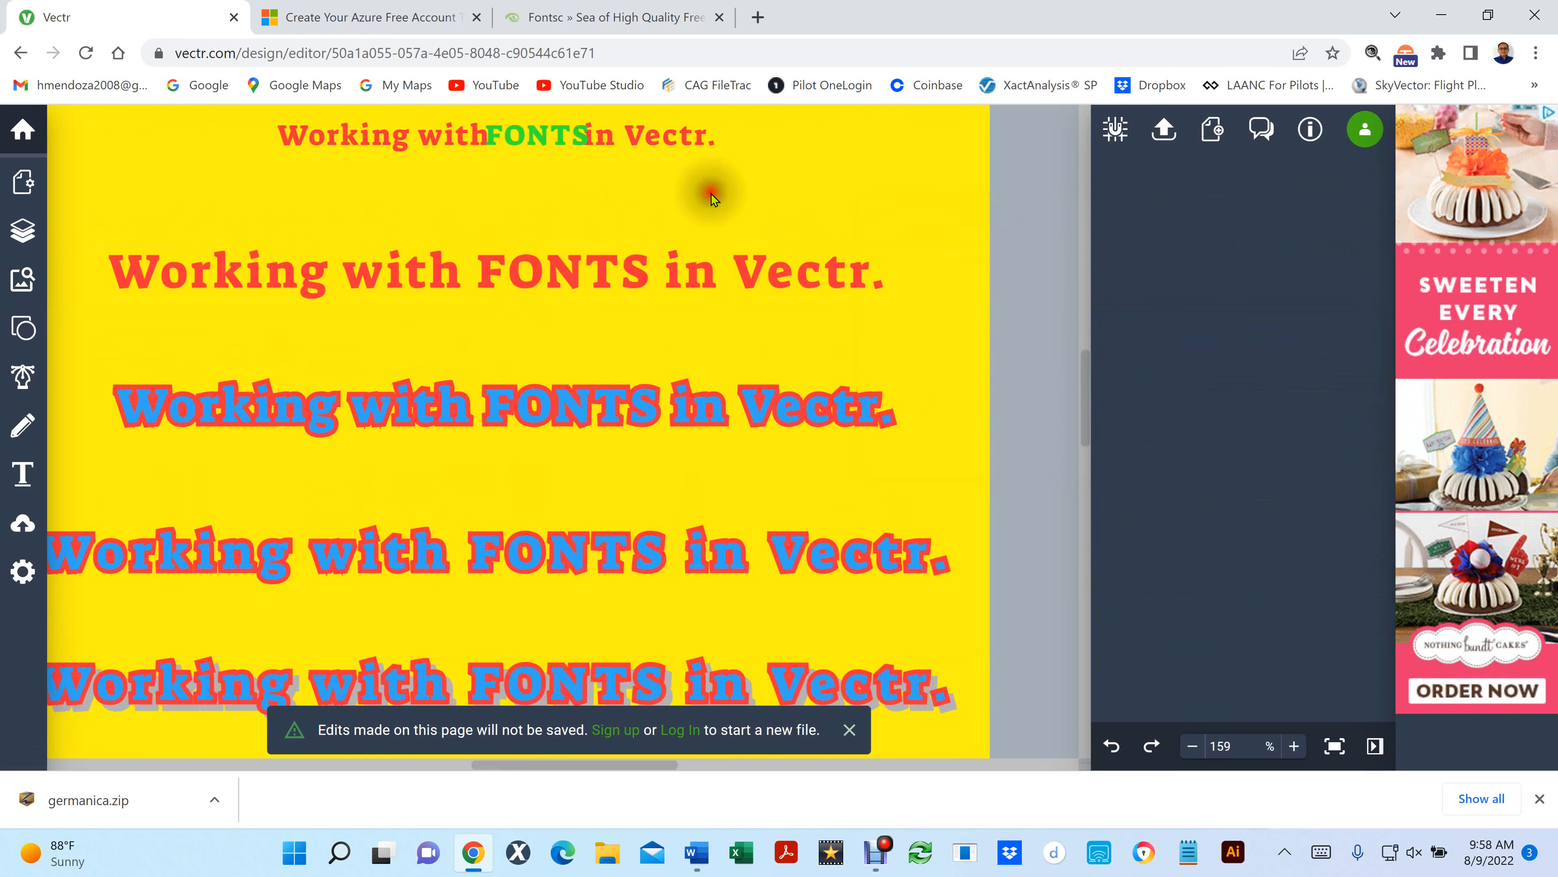
- Select the red text line again and switch its black shadow on and off twice
left_click(698, 264)
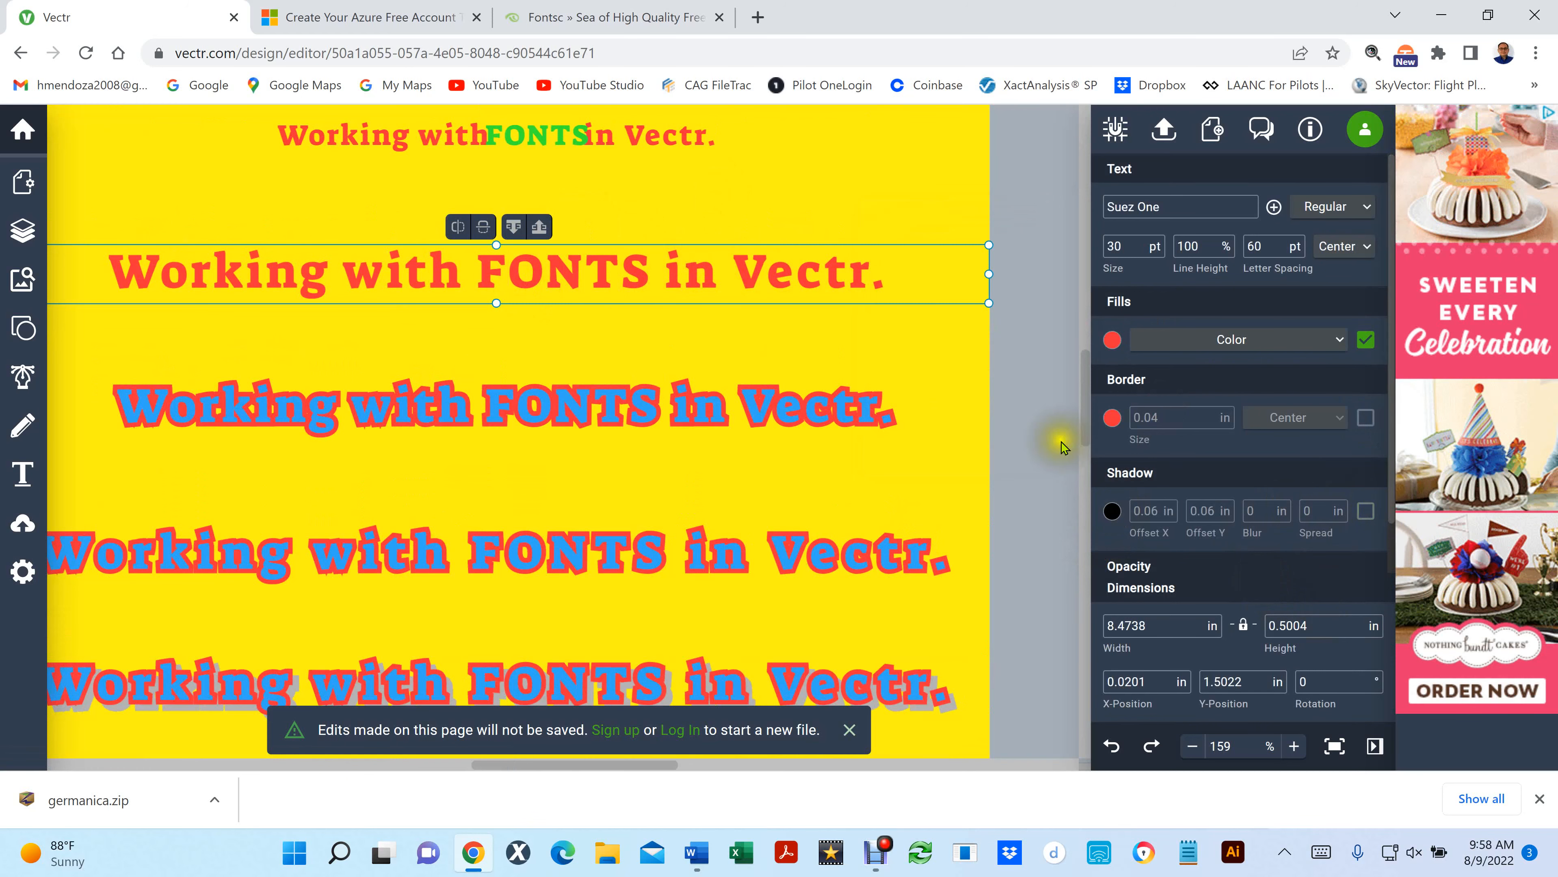
left_click(1370, 512)
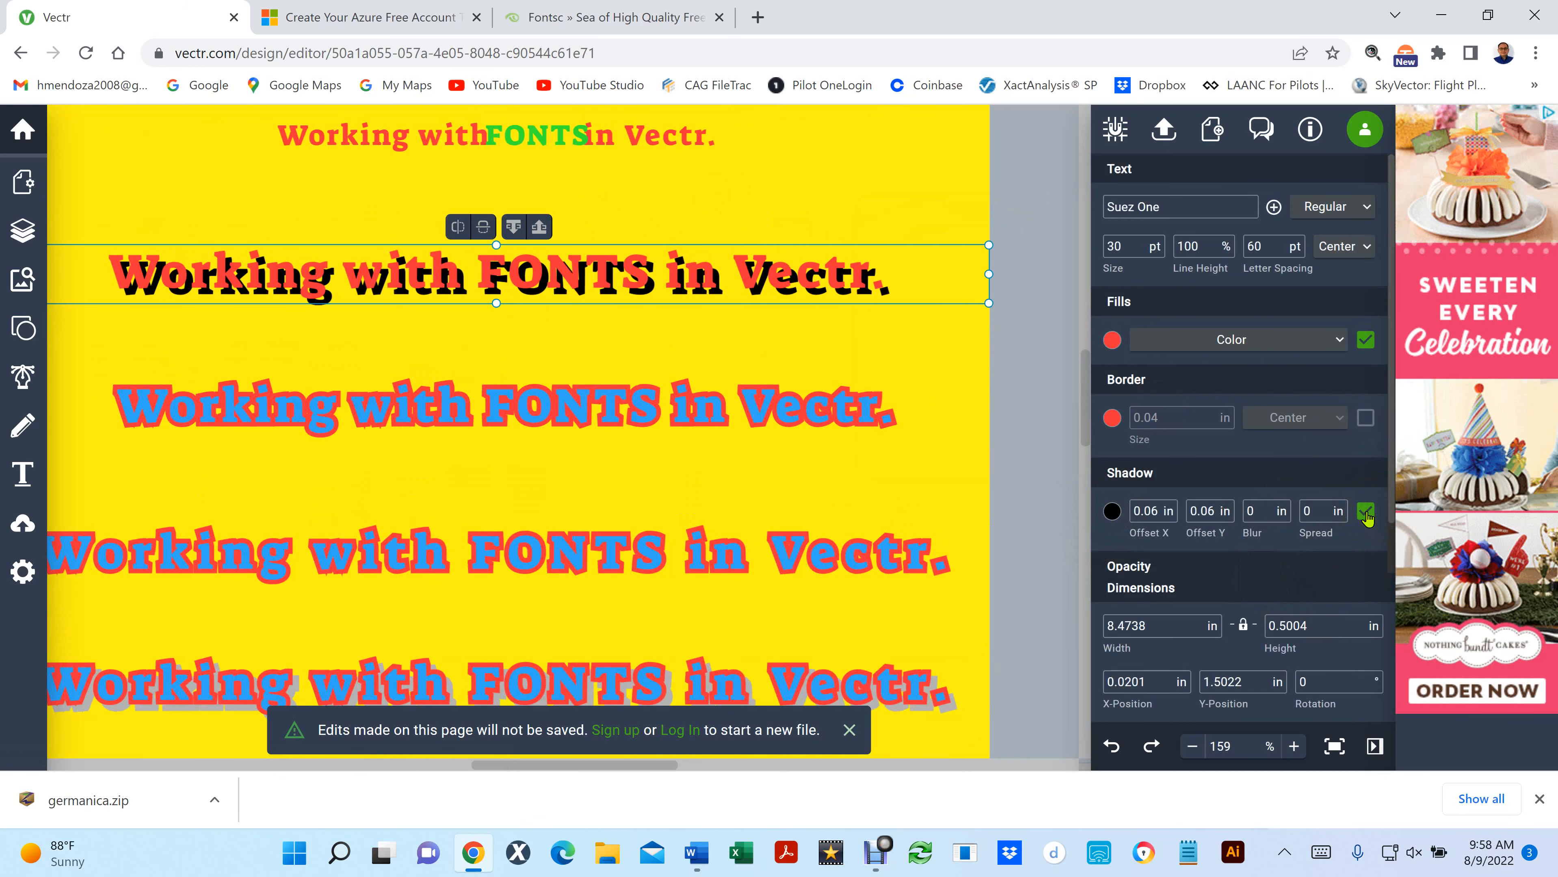
left_click(1365, 512)
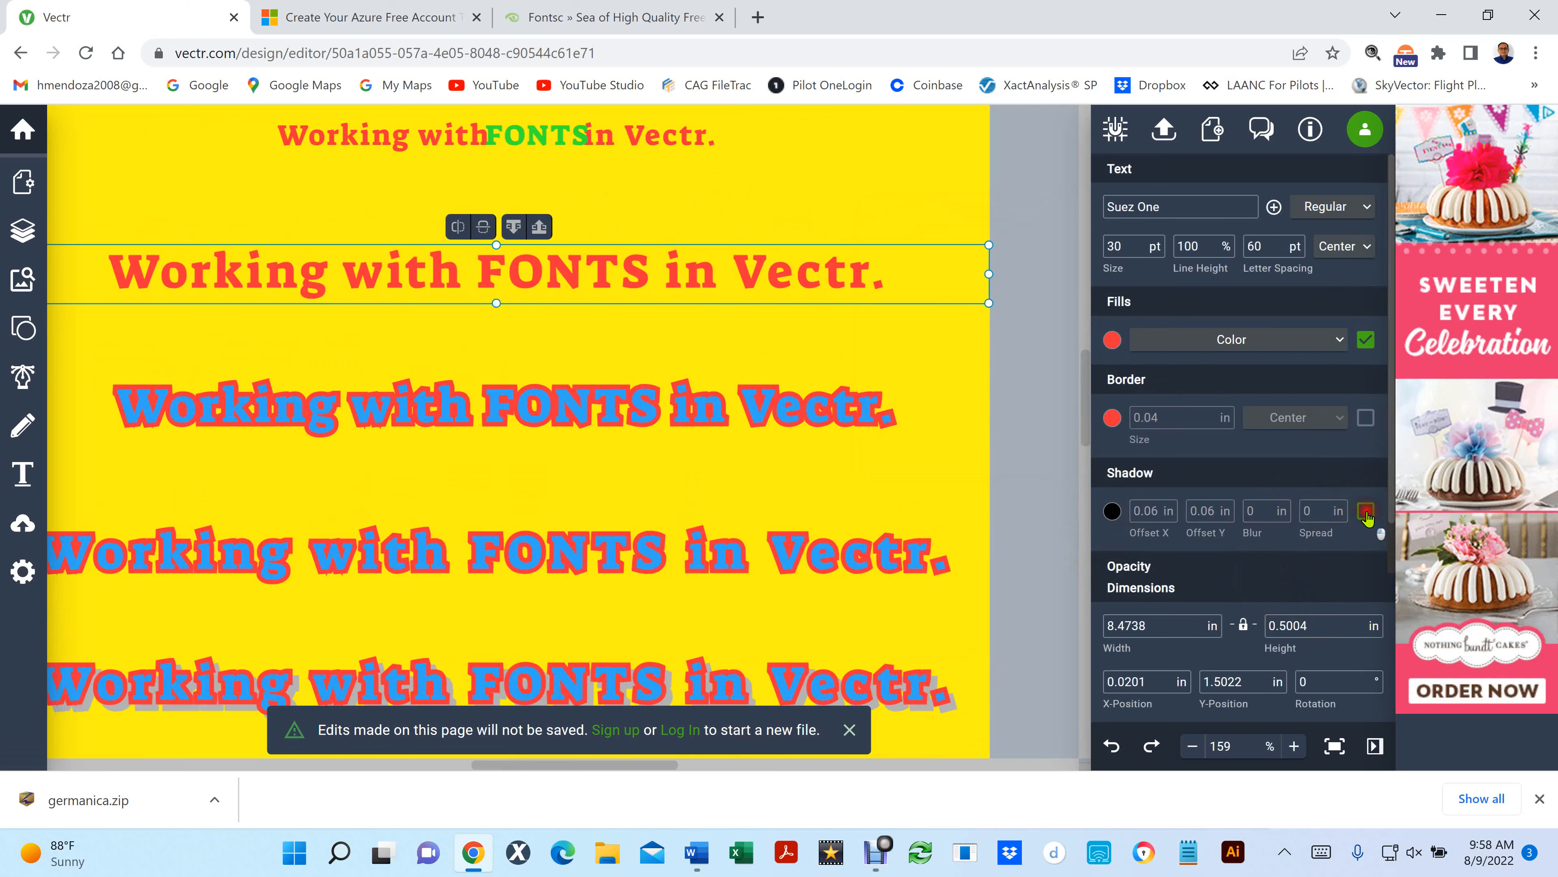
left_click(1364, 512)
left_click(1364, 511)
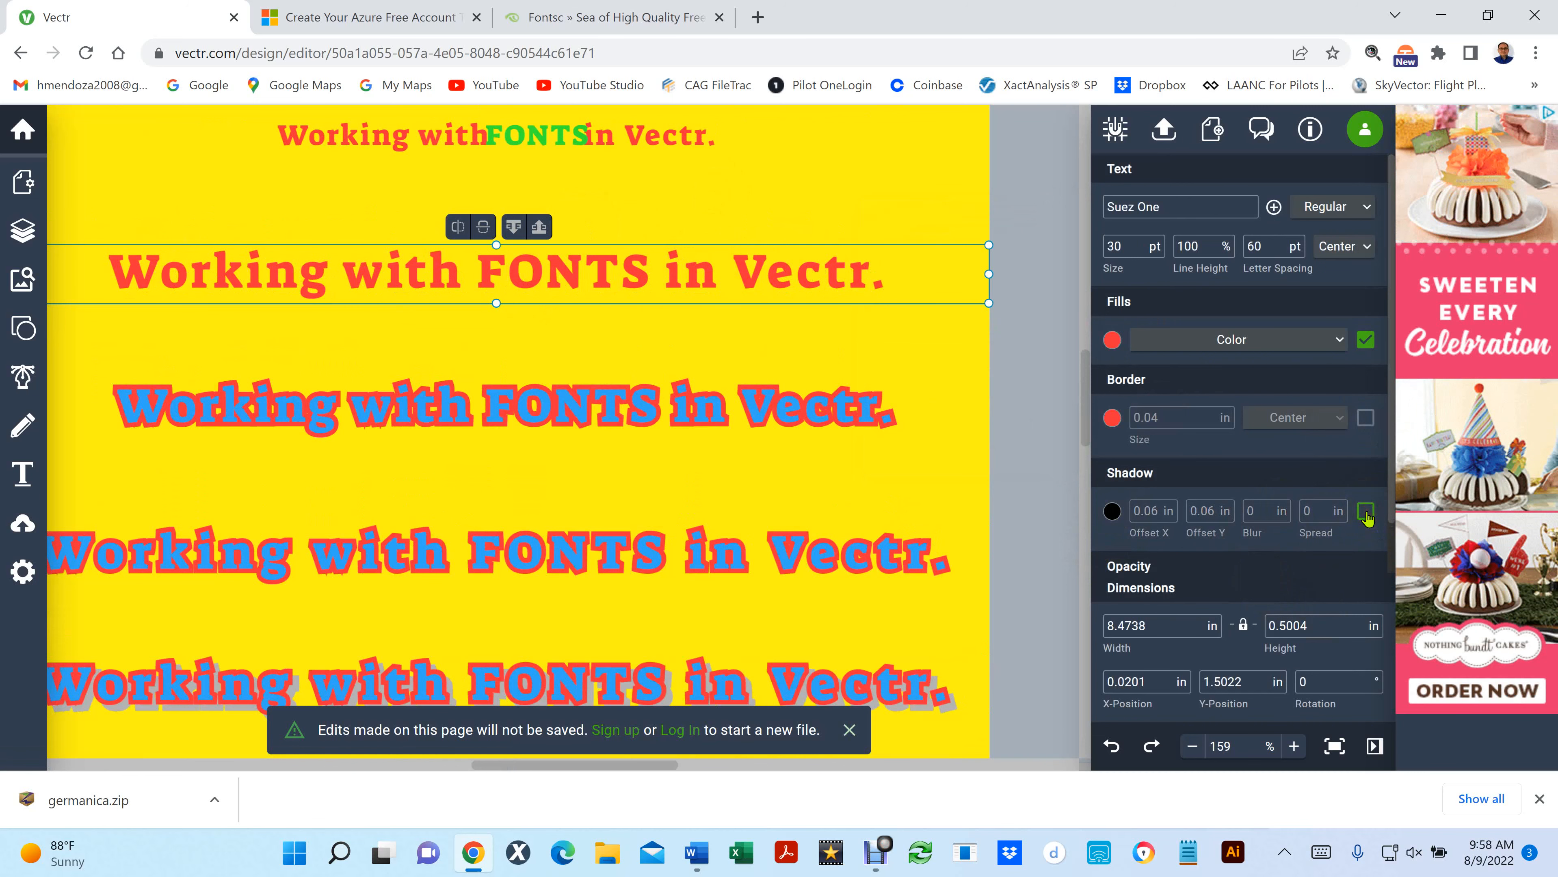
- Switch the red line's 0.04 in border on and off, and its color fill off and on
left_click(1366, 418)
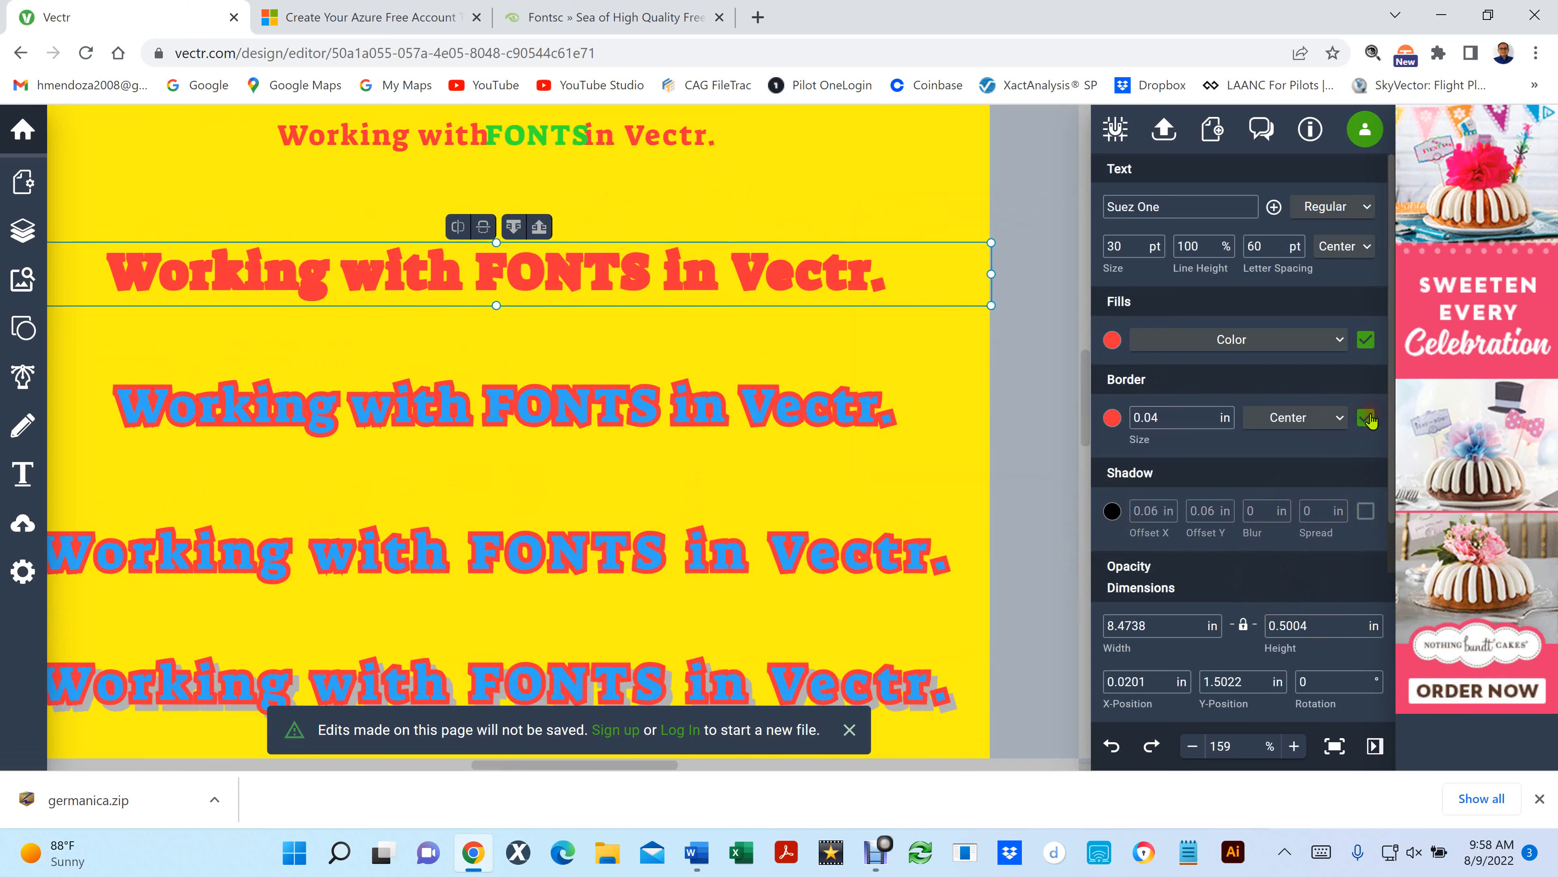
left_click(1366, 418)
left_click(1365, 341)
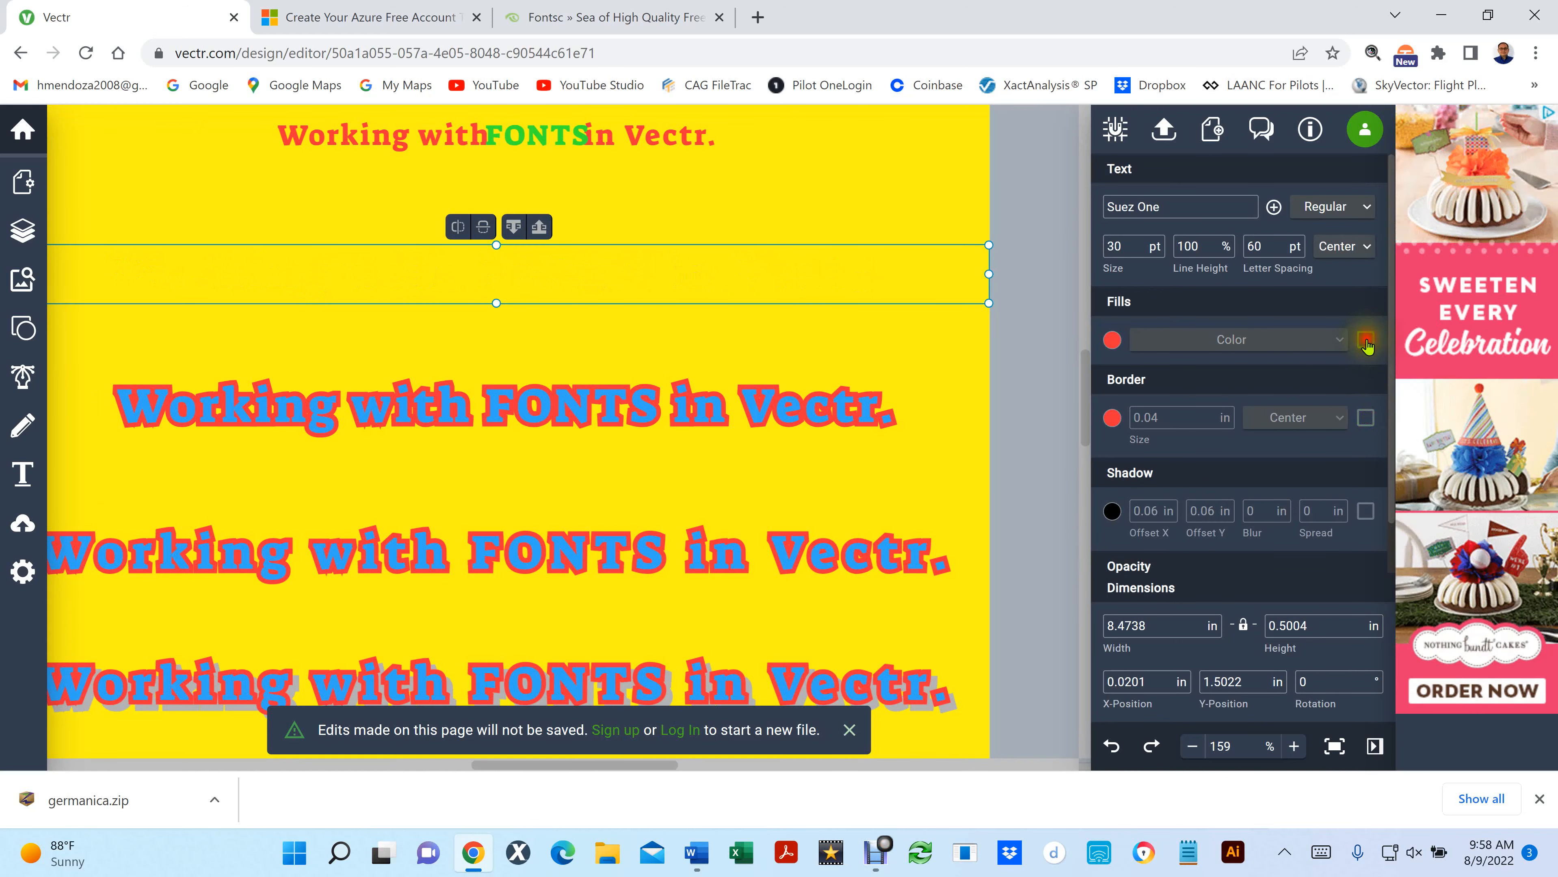
left_click(1366, 340)
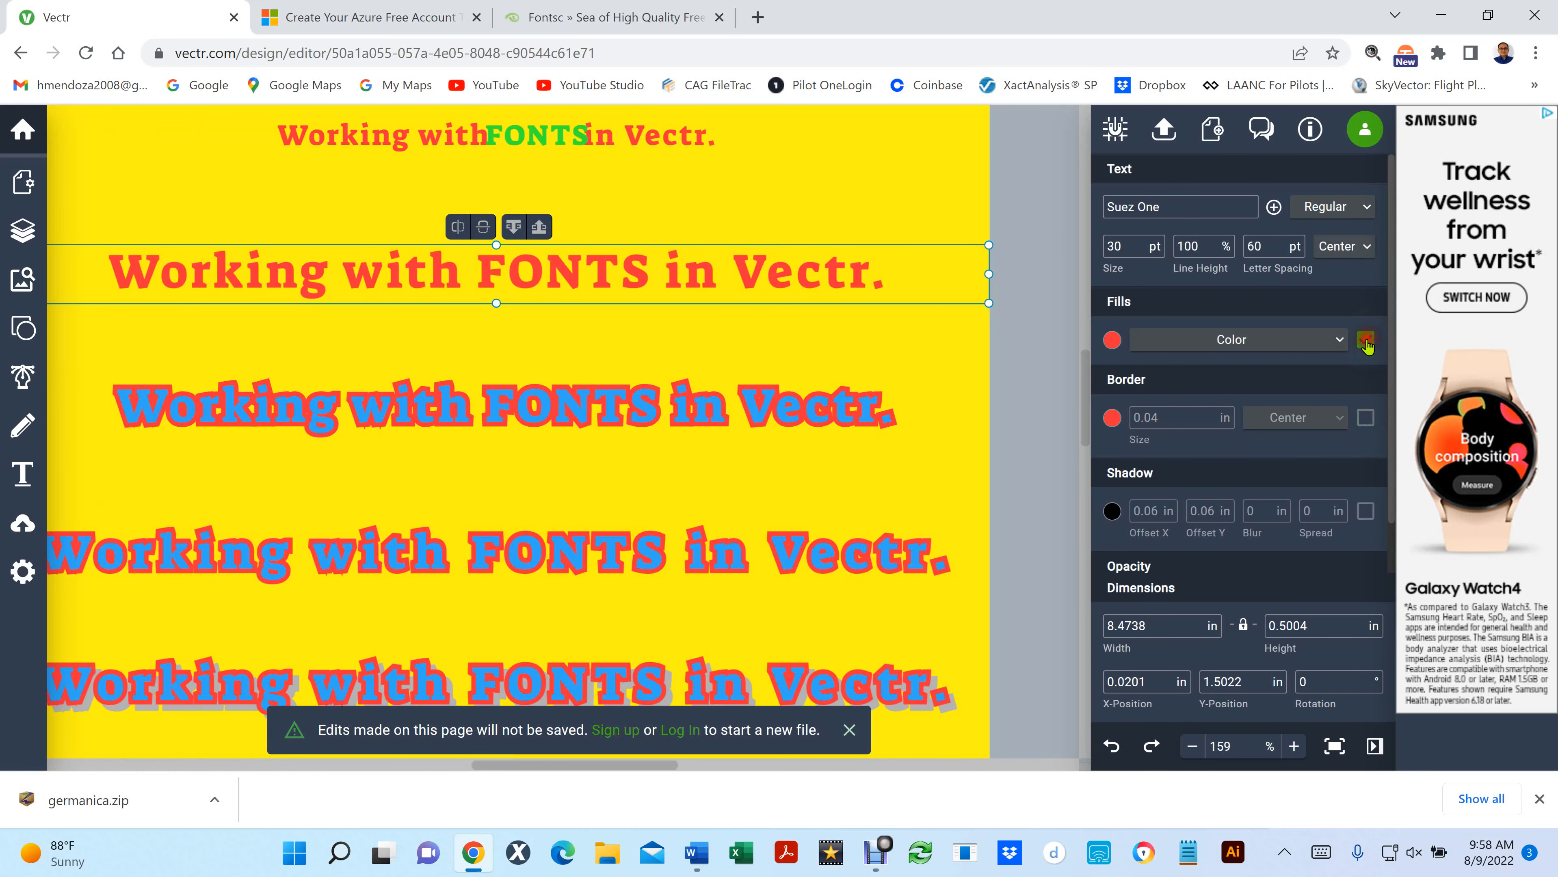
- Switch on the red line's black shadow and set both its X and Y offsets to 0.02 in
left_click(1367, 512)
left_click(1366, 512)
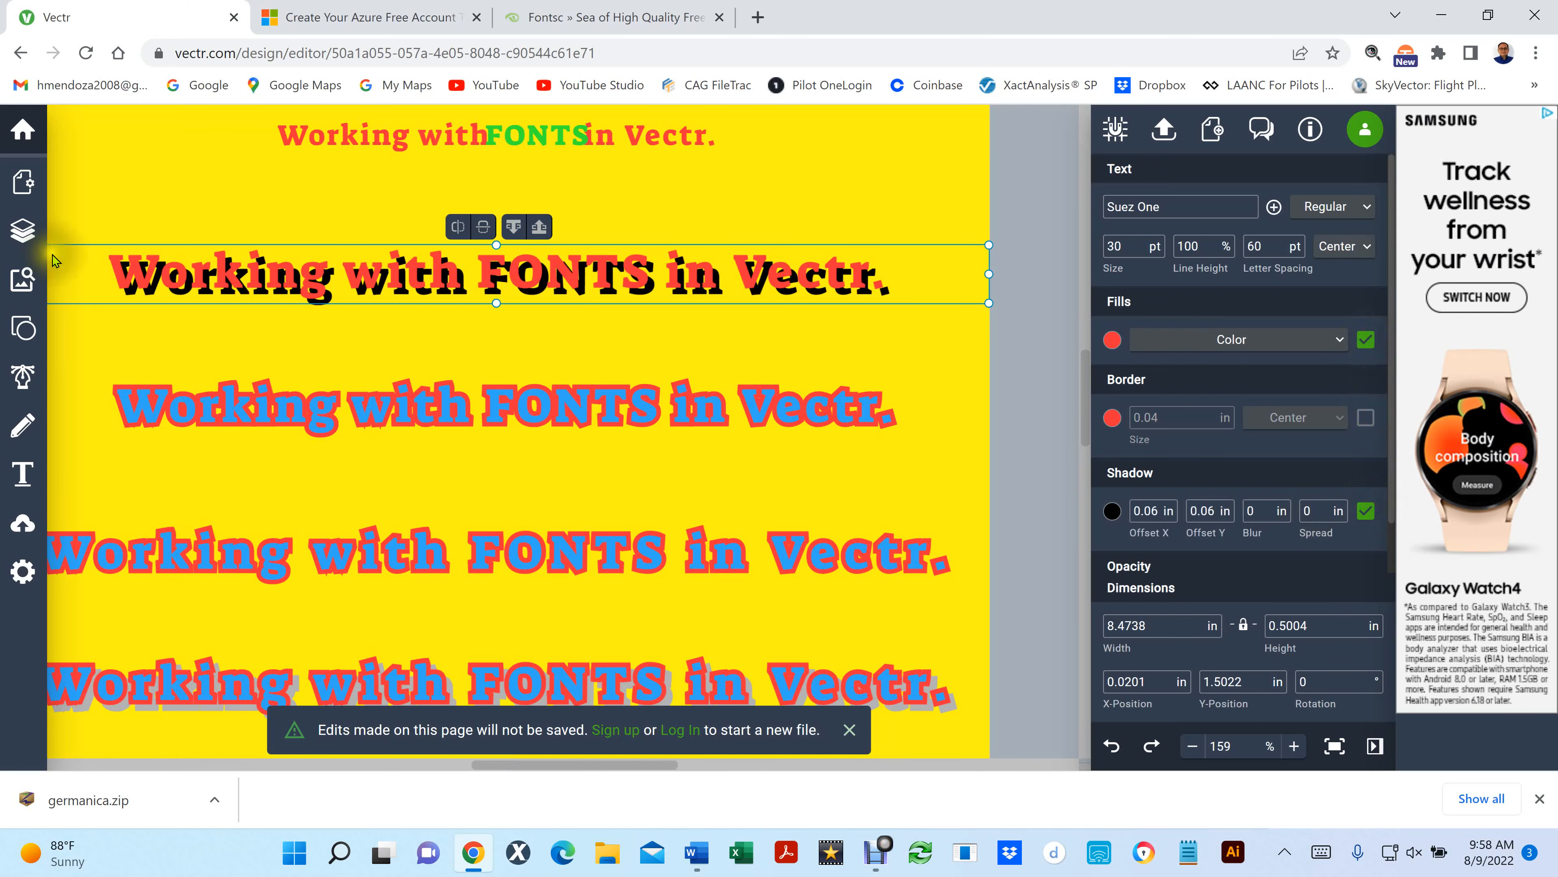
scroll(175, 301, "up", 1)
scroll(175, 301, "up", 3)
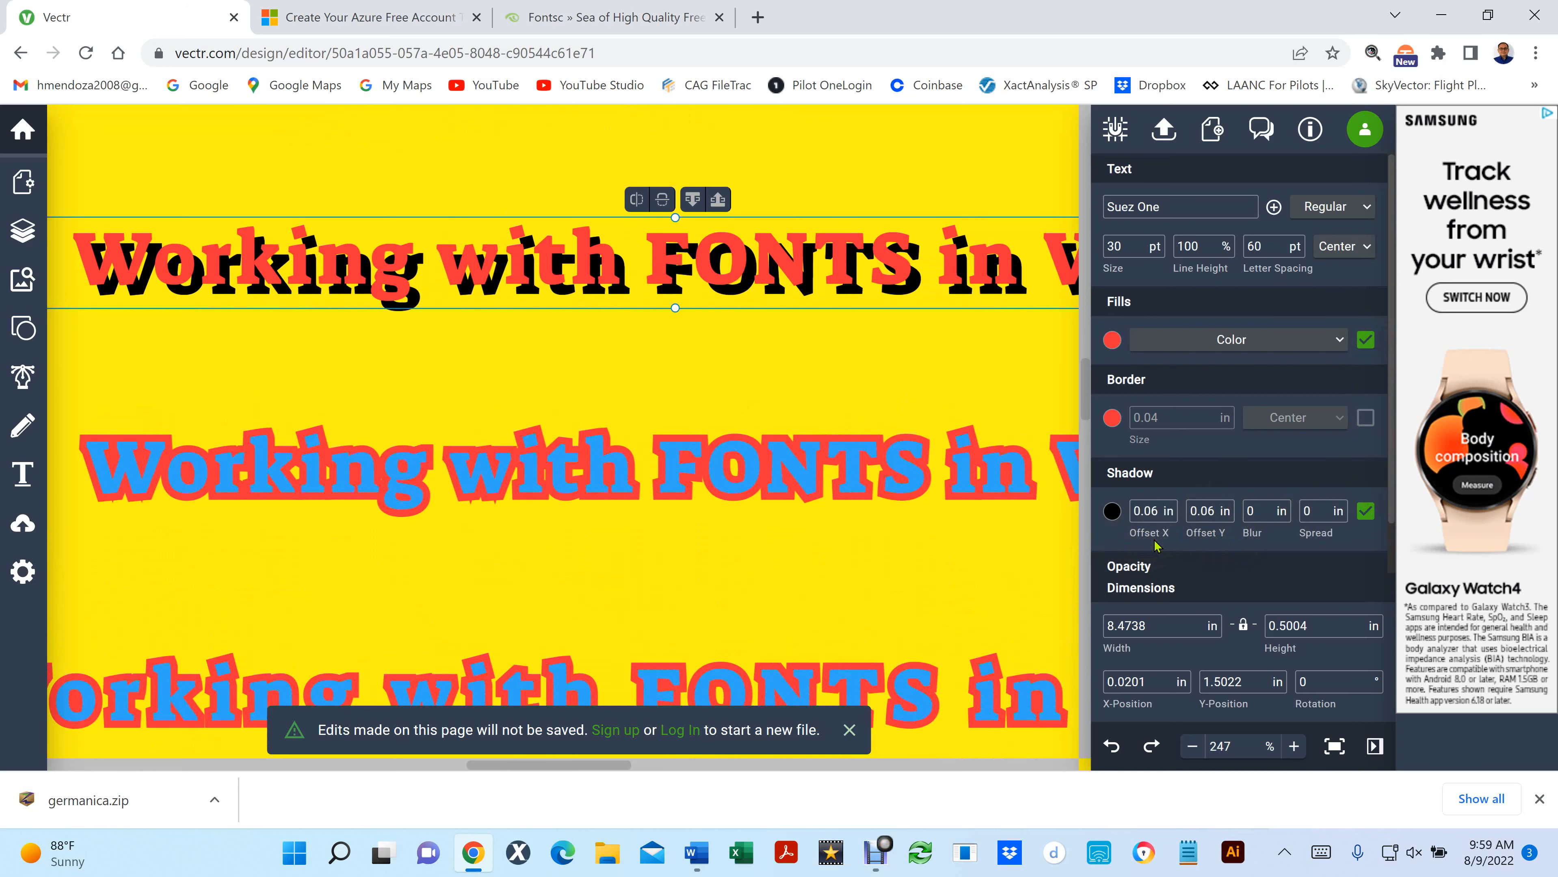
left_click(1154, 507)
type("2")
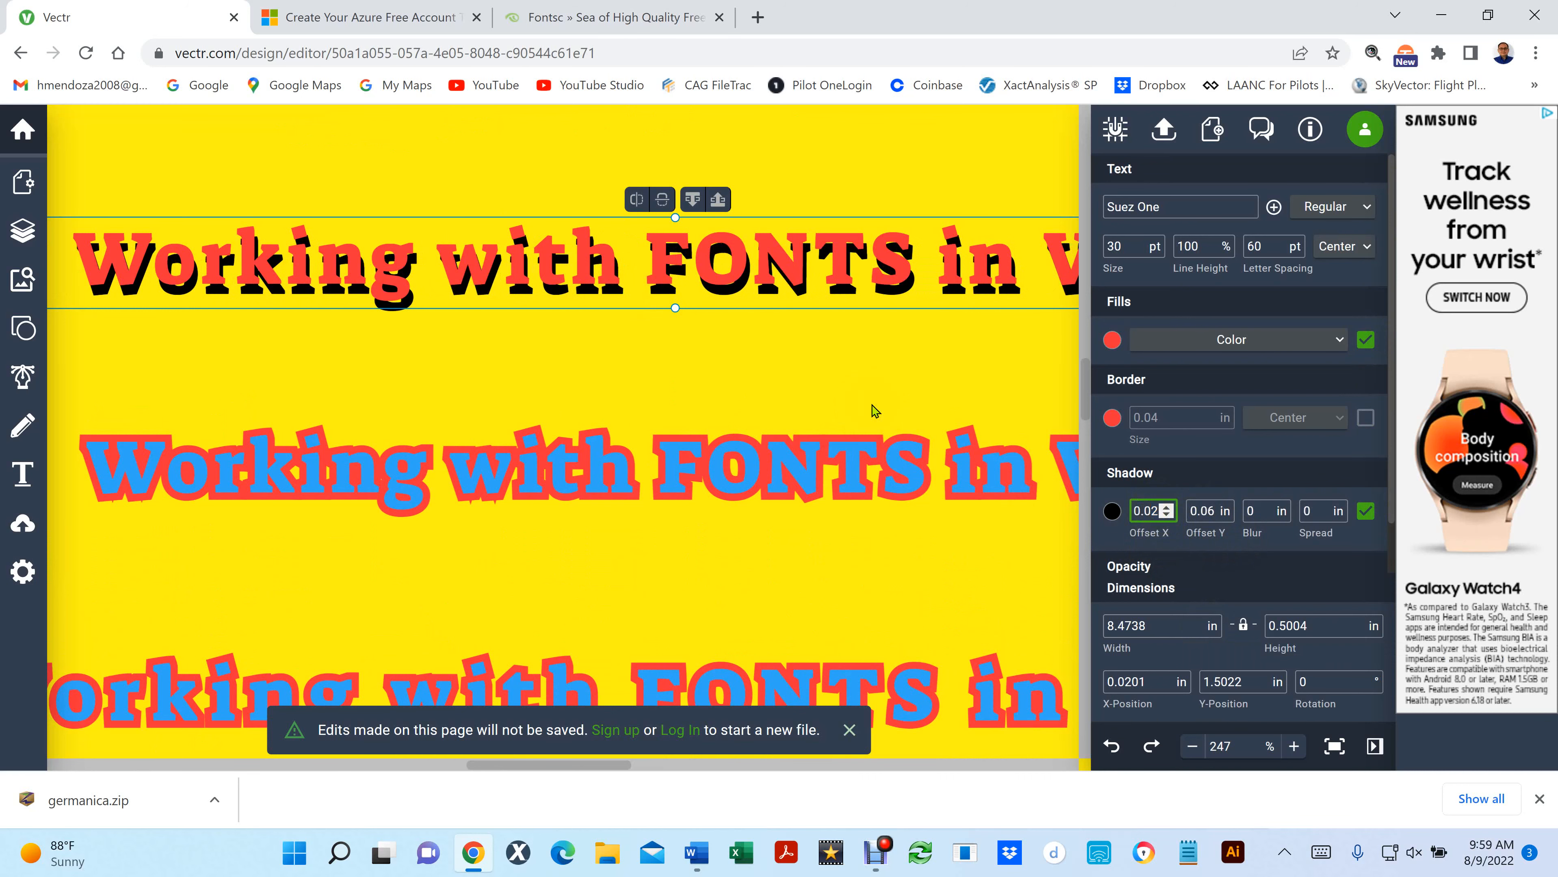
left_click(1217, 514)
left_click_drag(1217, 514, 1246, 585)
type("2")
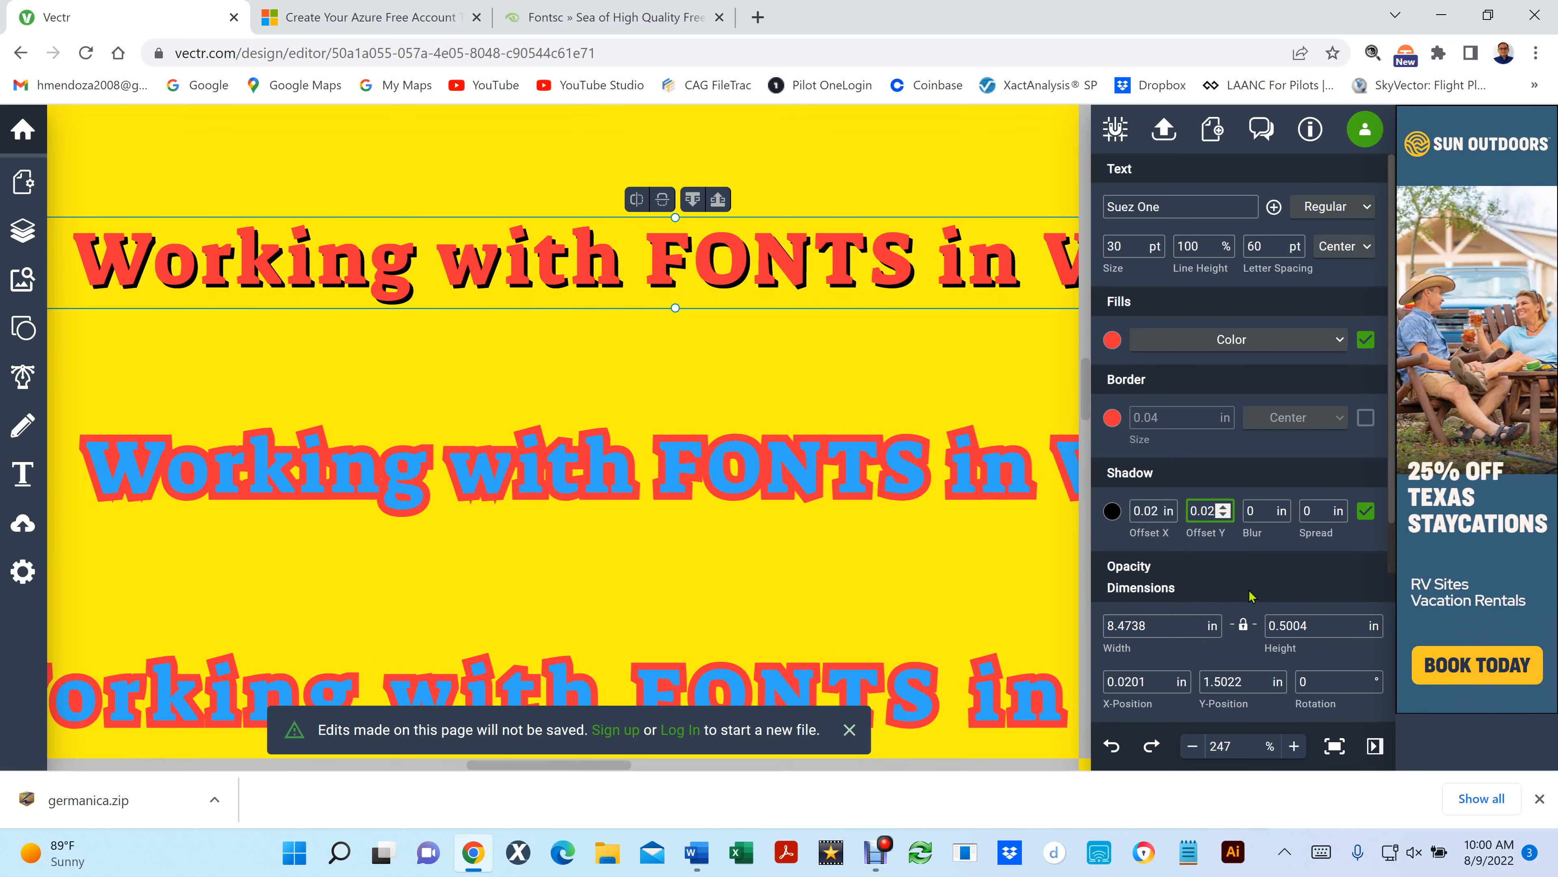
- Set the X and Y offsets of the red line's shadow to 0.04 in
left_click(1159, 514)
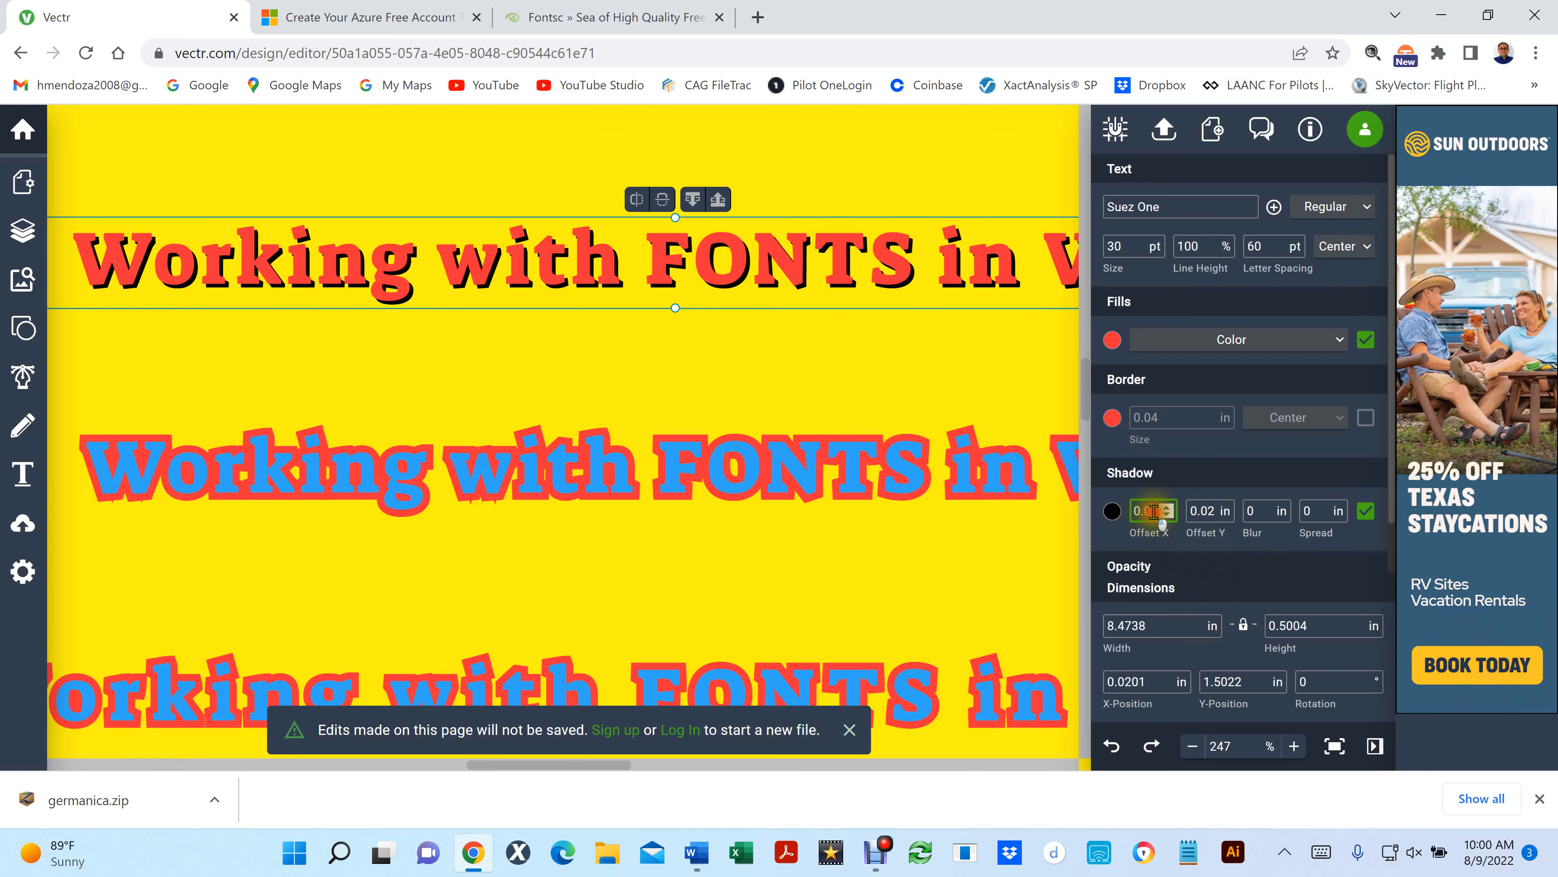
left_click_drag(1158, 515, 1151, 514)
type("4")
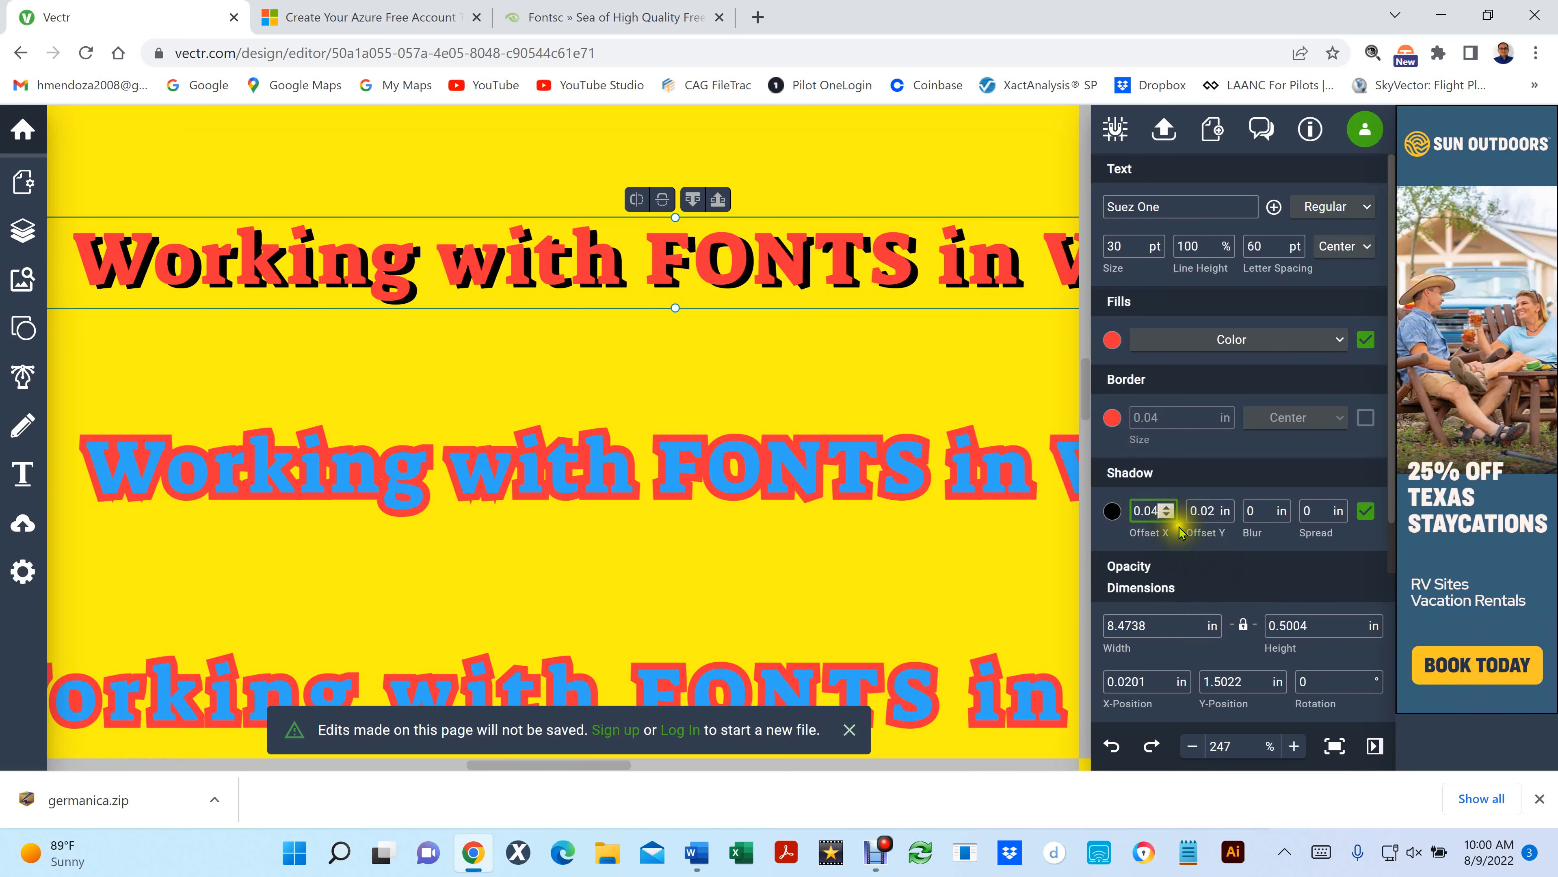
left_click(1208, 510)
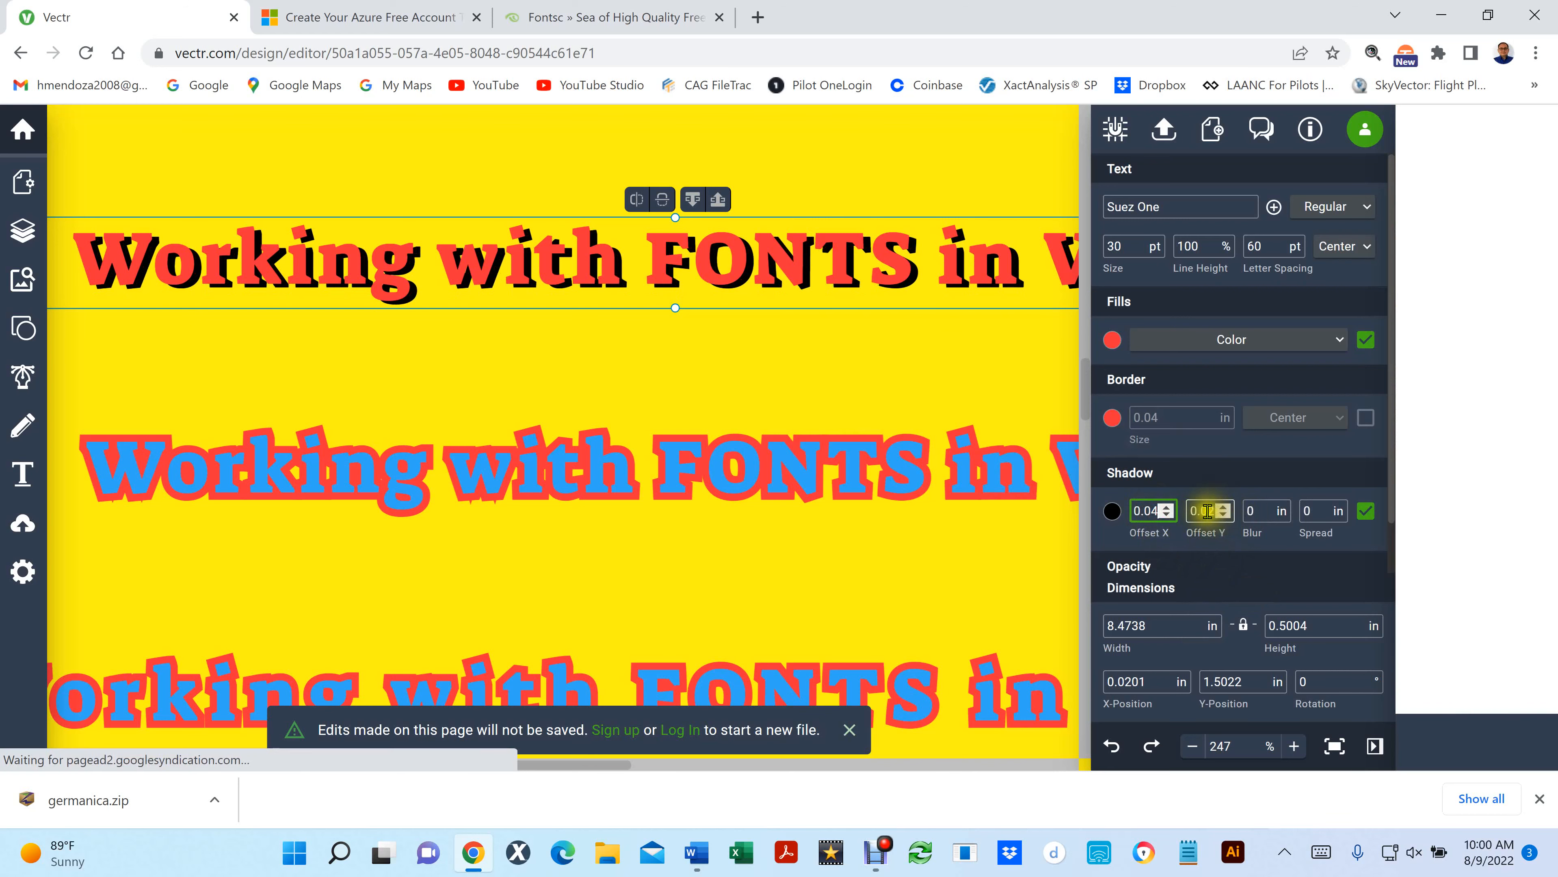
left_click_drag(1208, 511, 1221, 514)
type("4")
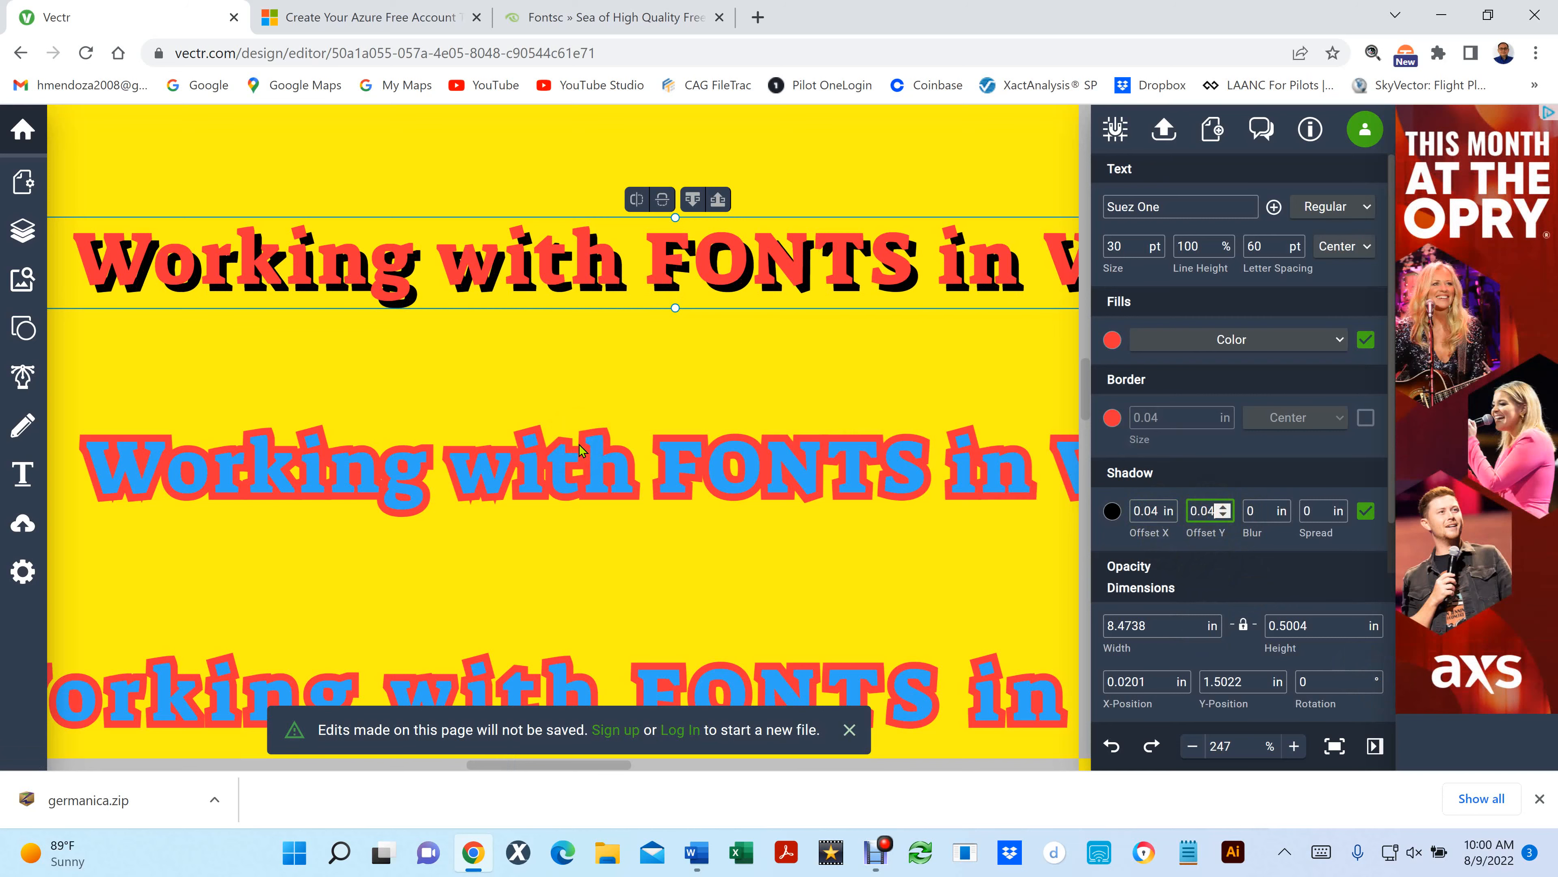
- Give the red line's shadow a blur of 0.02 in
scroll(643, 365, "down", 5)
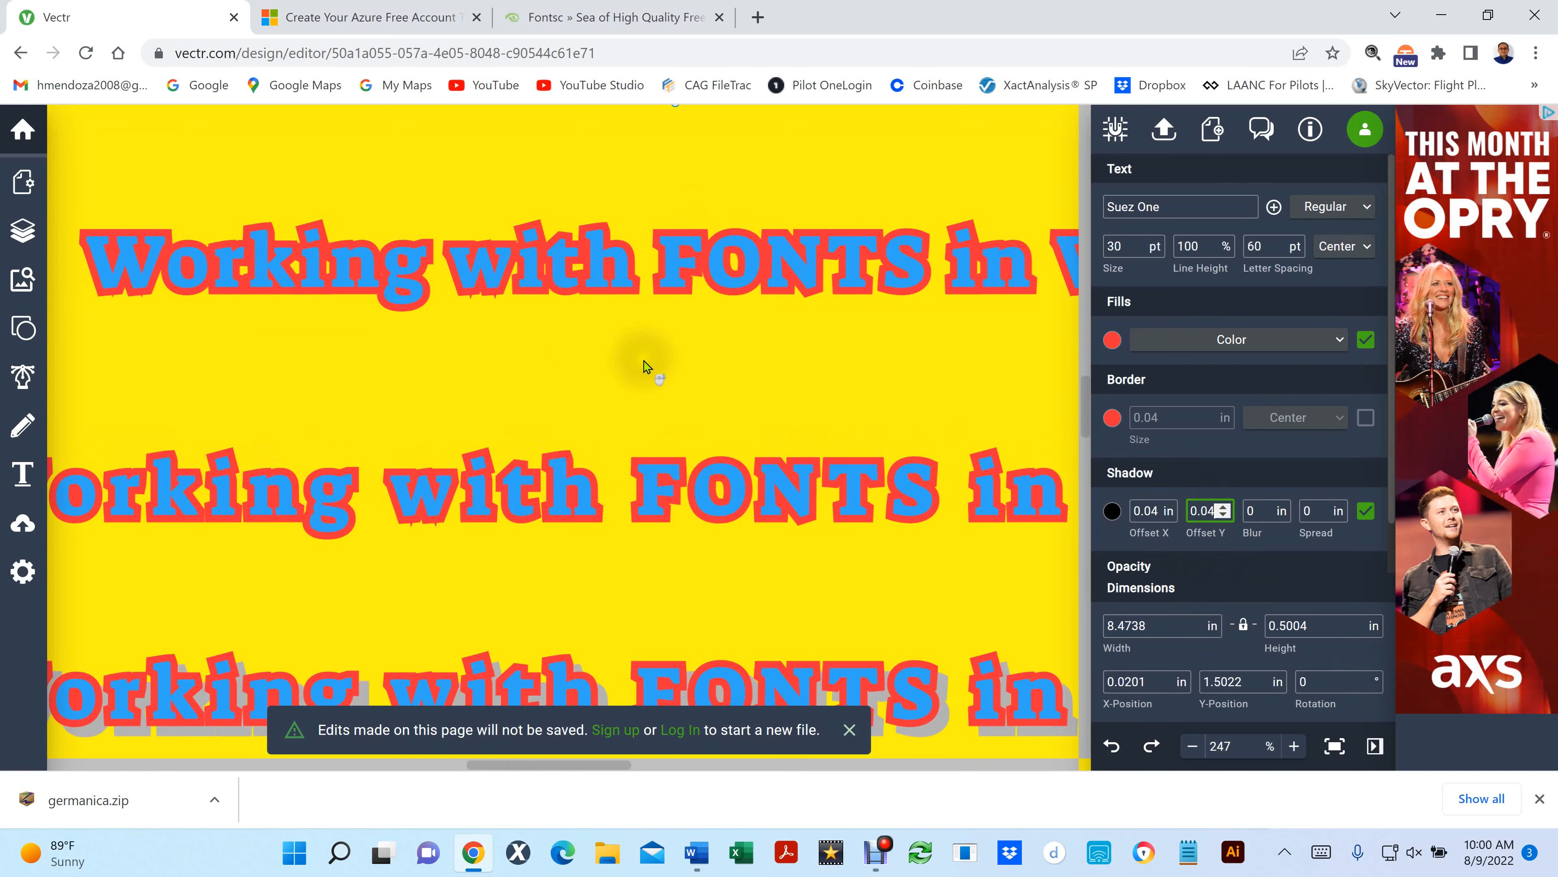
scroll(643, 366, "down", 5)
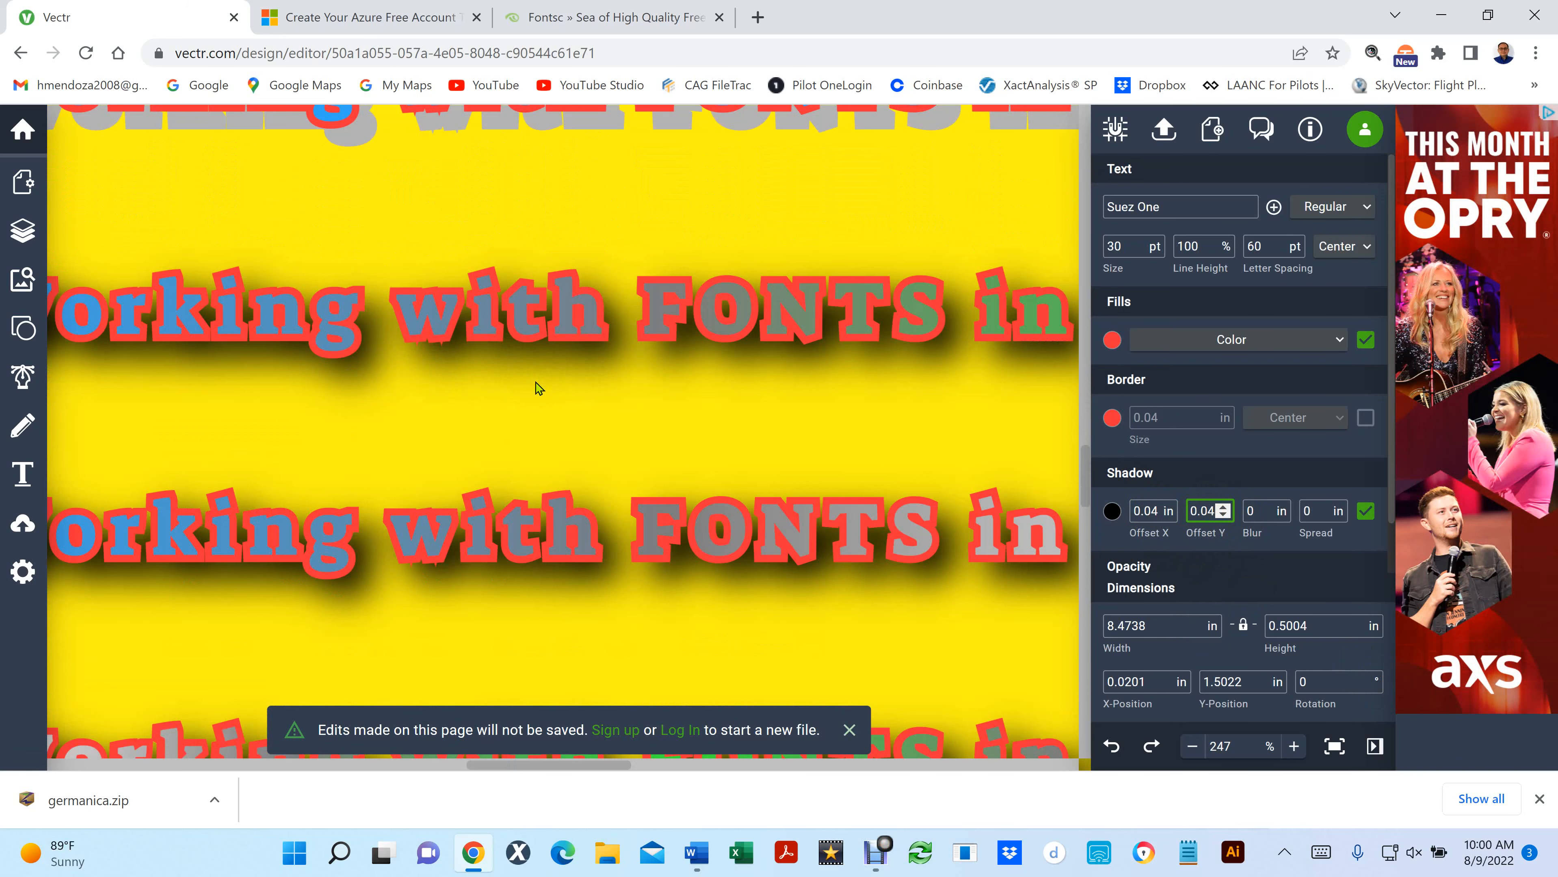
scroll(538, 387, "up", 2)
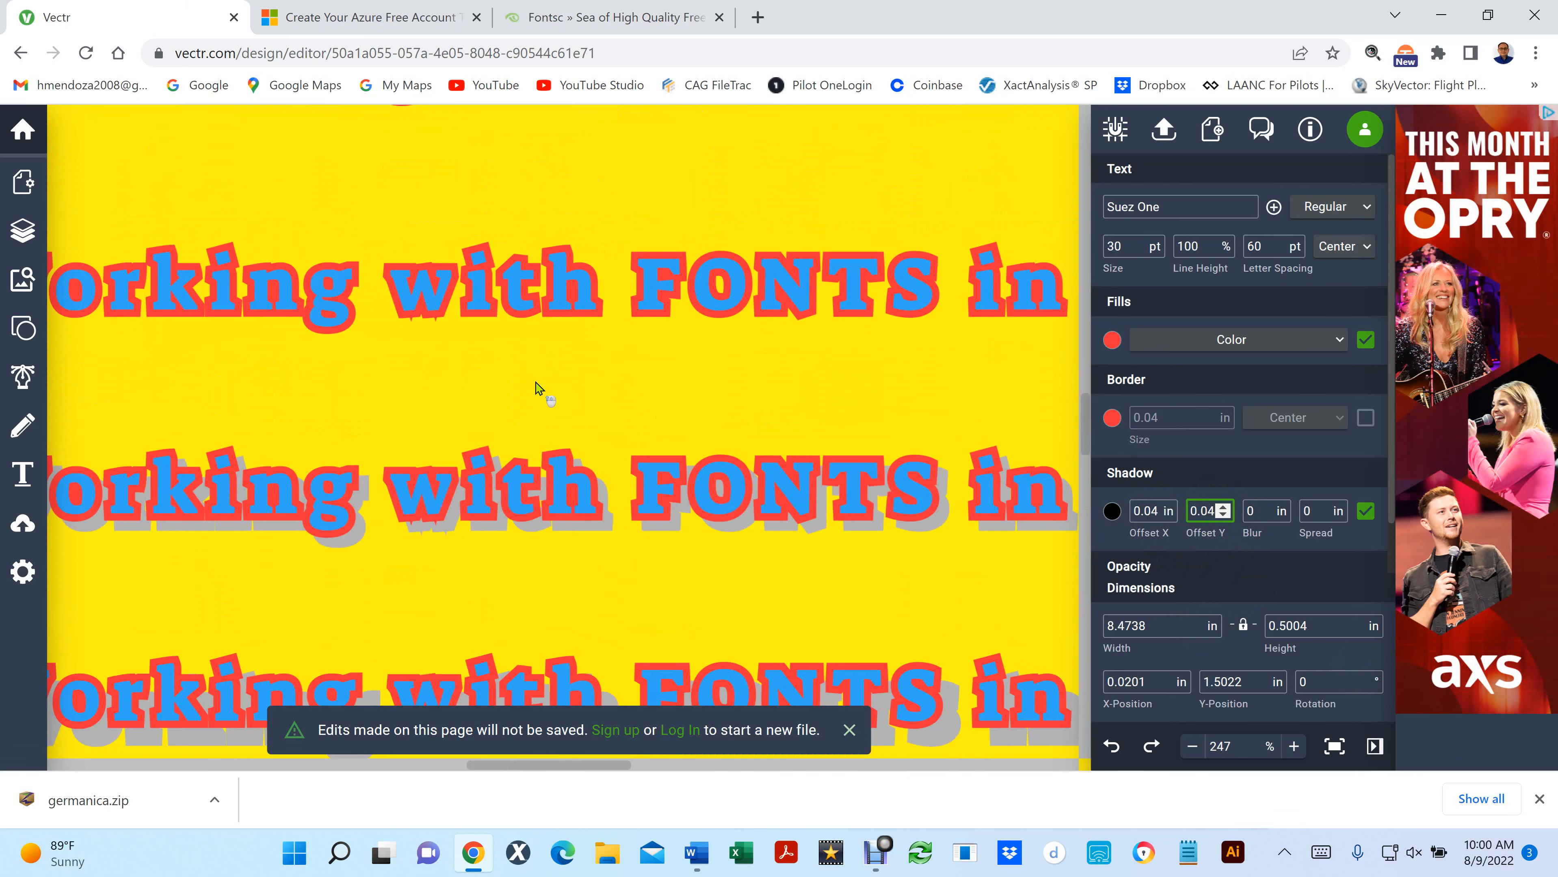
scroll(538, 387, "down", 2)
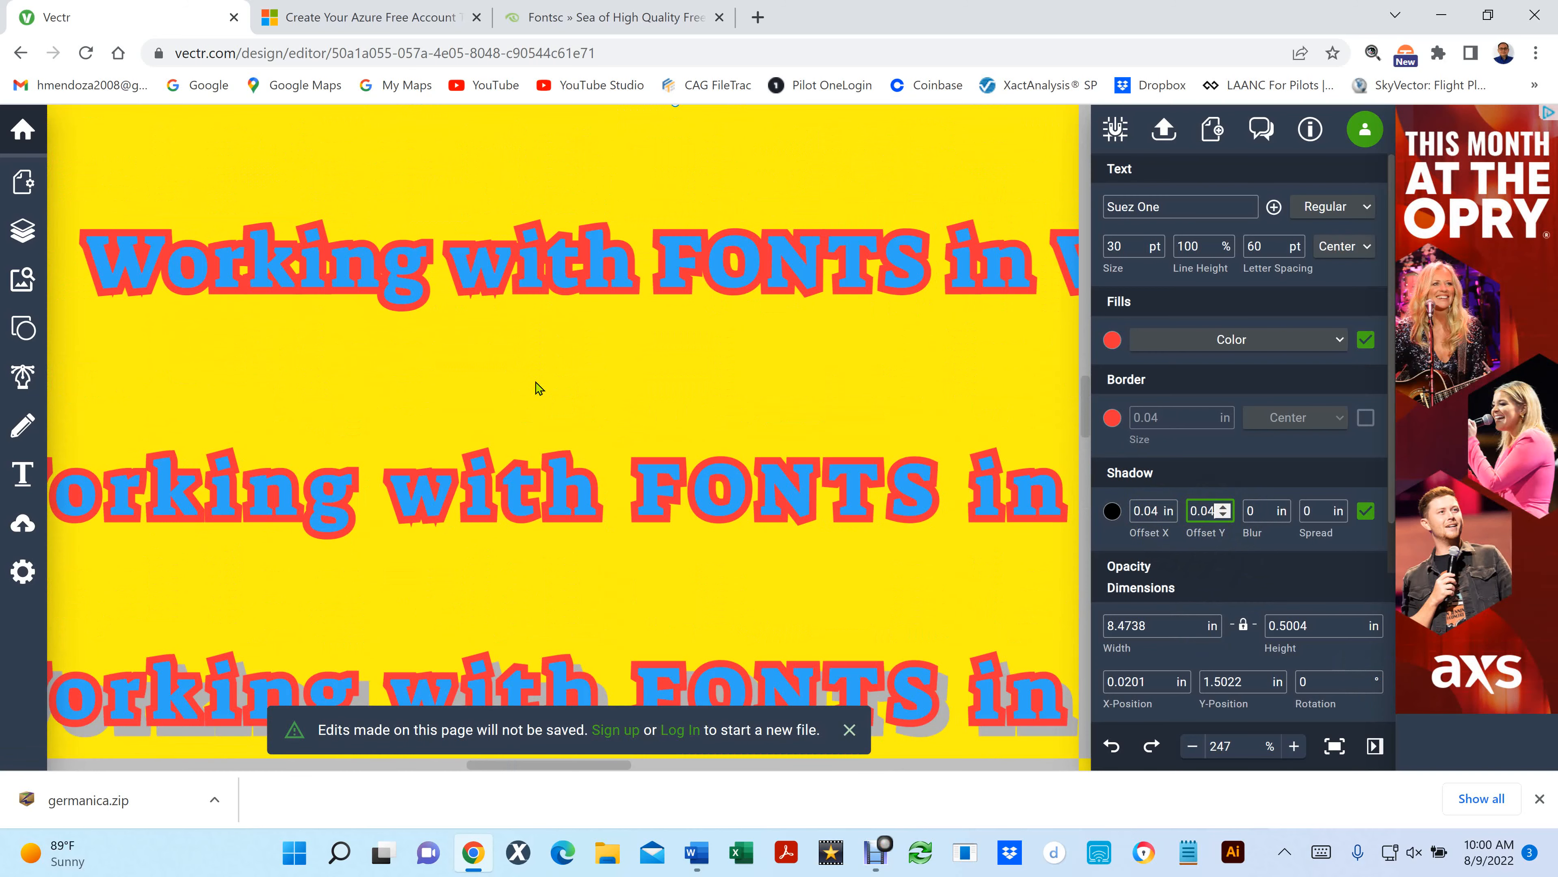
scroll(538, 388, "up", 2)
scroll(538, 387, "up", 2)
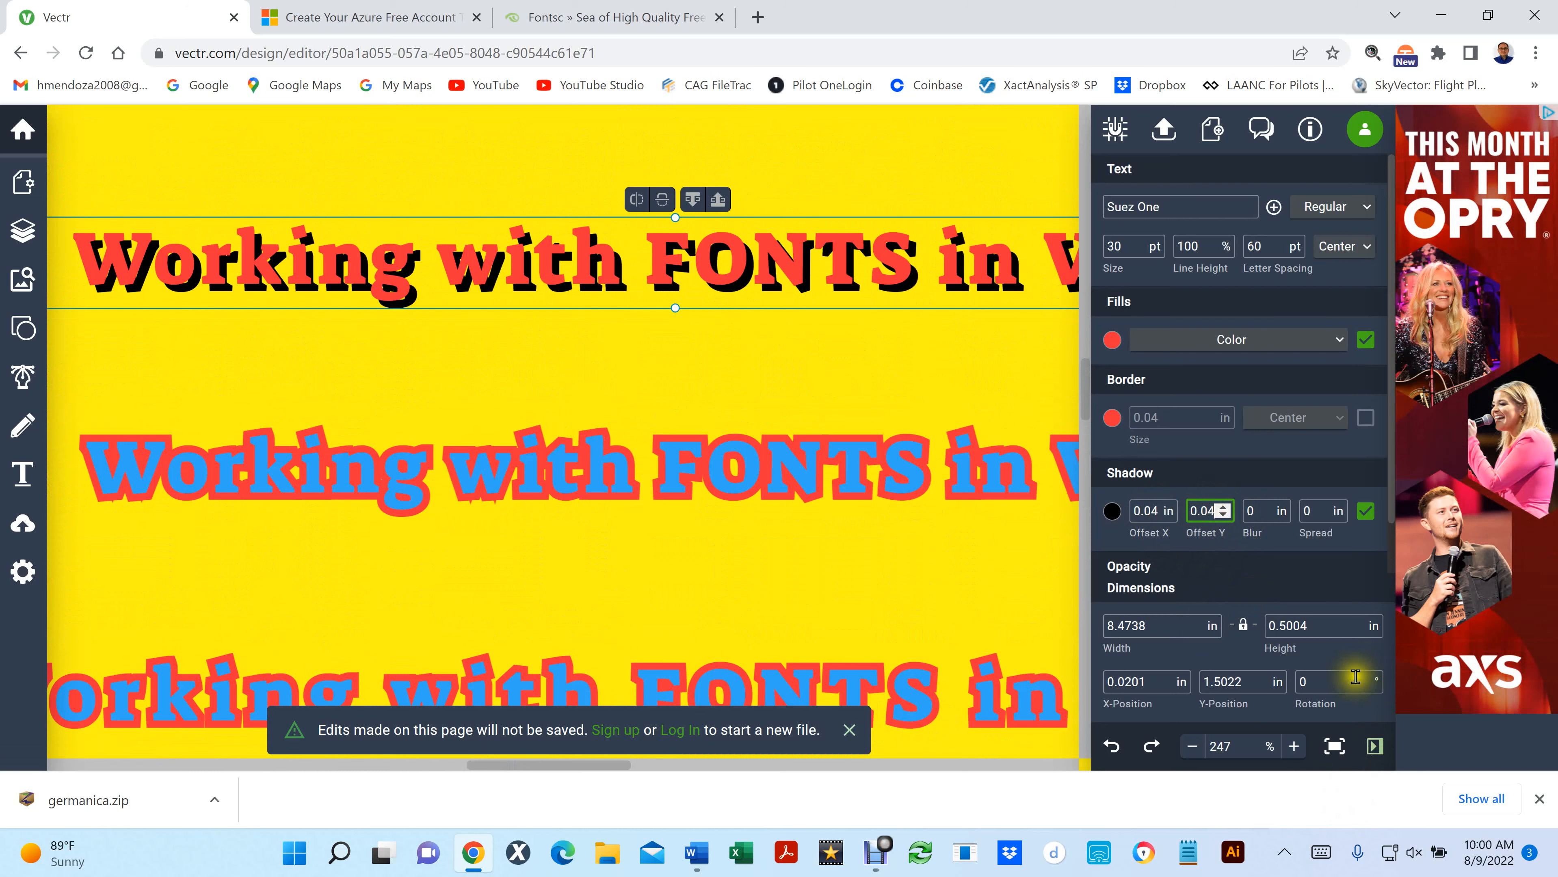
left_click(1281, 508)
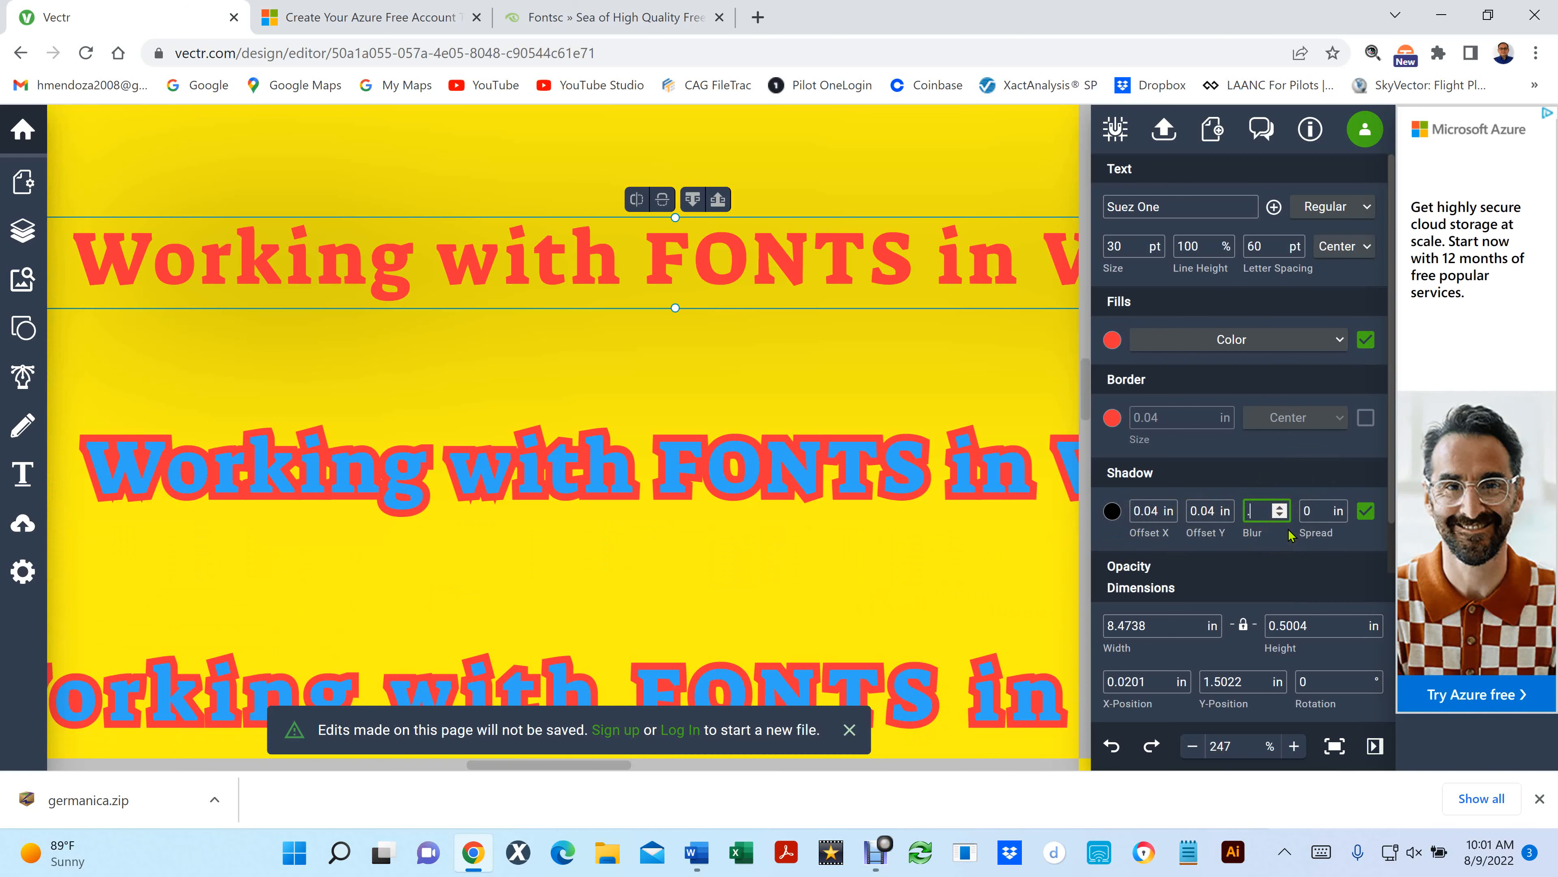
type("02")
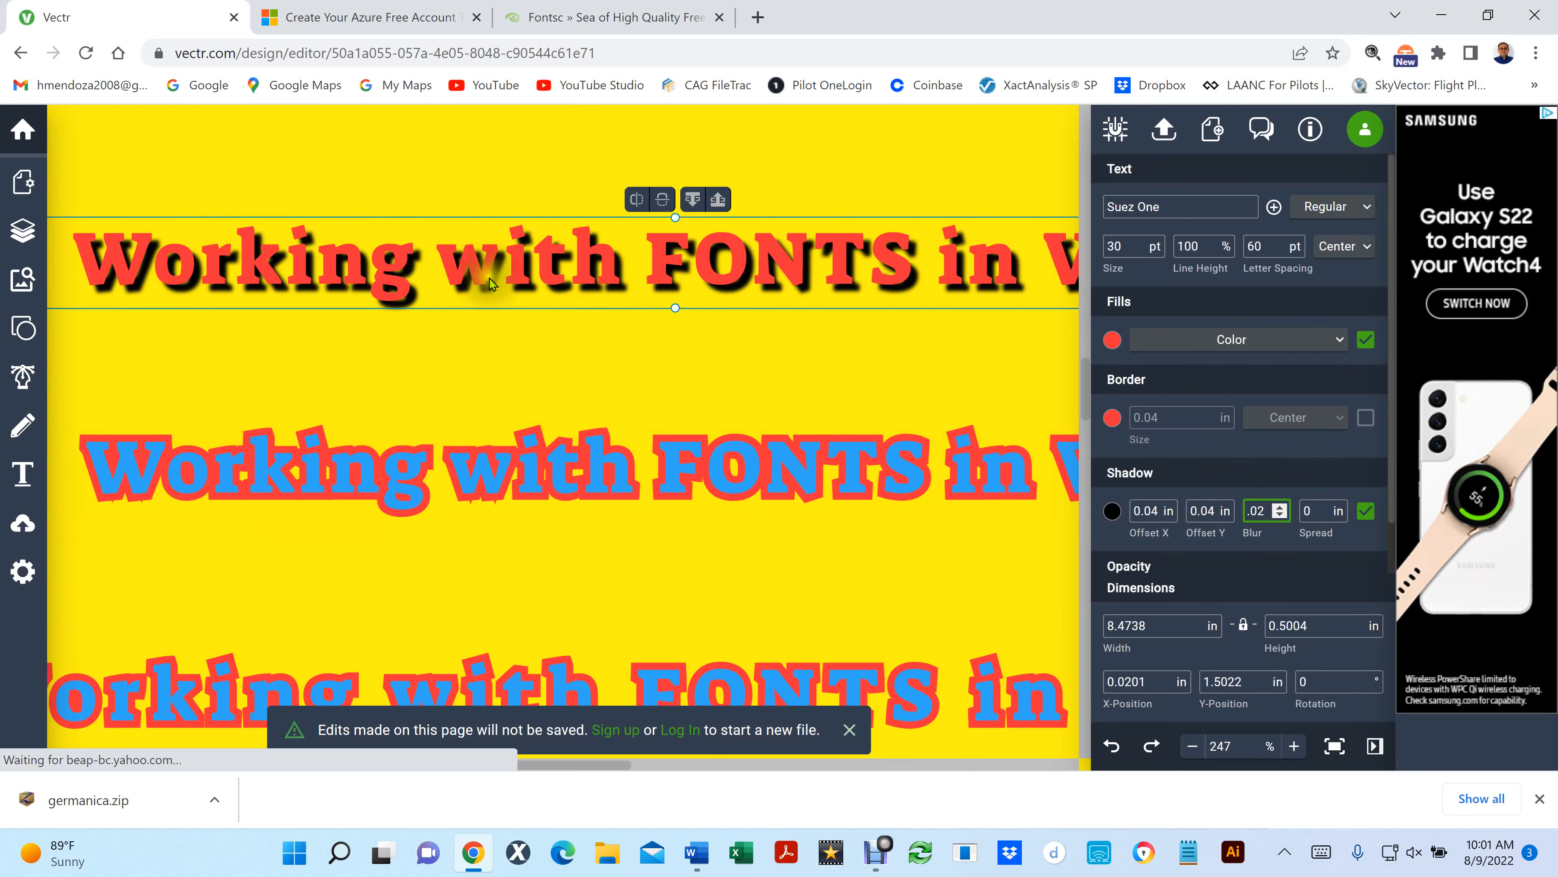
- Set the blur of the red line's shadow to 0.08 in
scroll(490, 279, "up", 1)
scroll(489, 278, "up", 8)
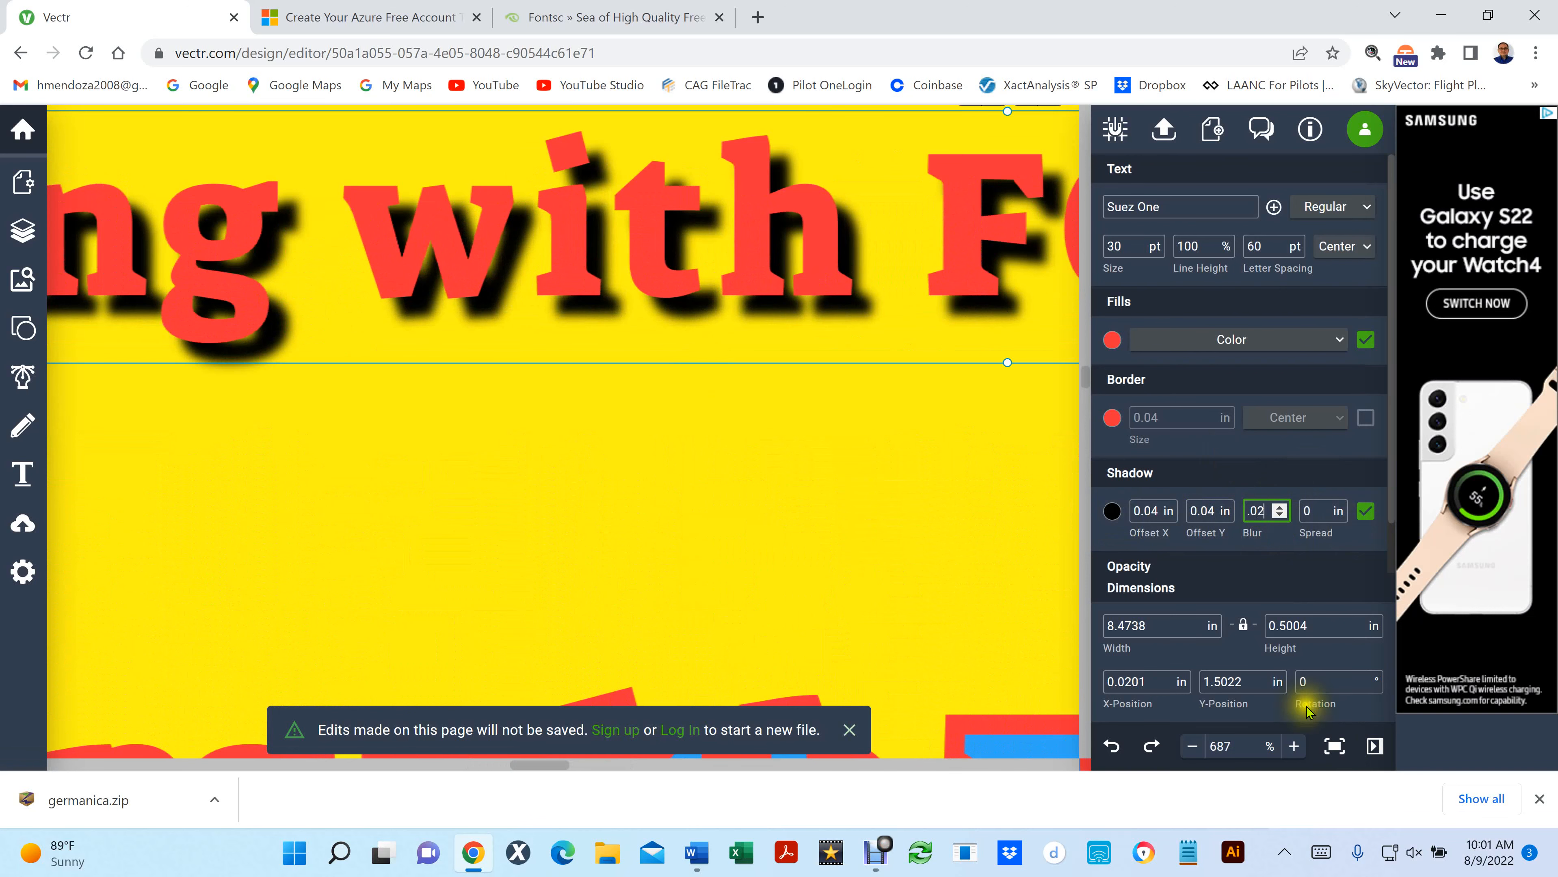
left_click(1281, 508)
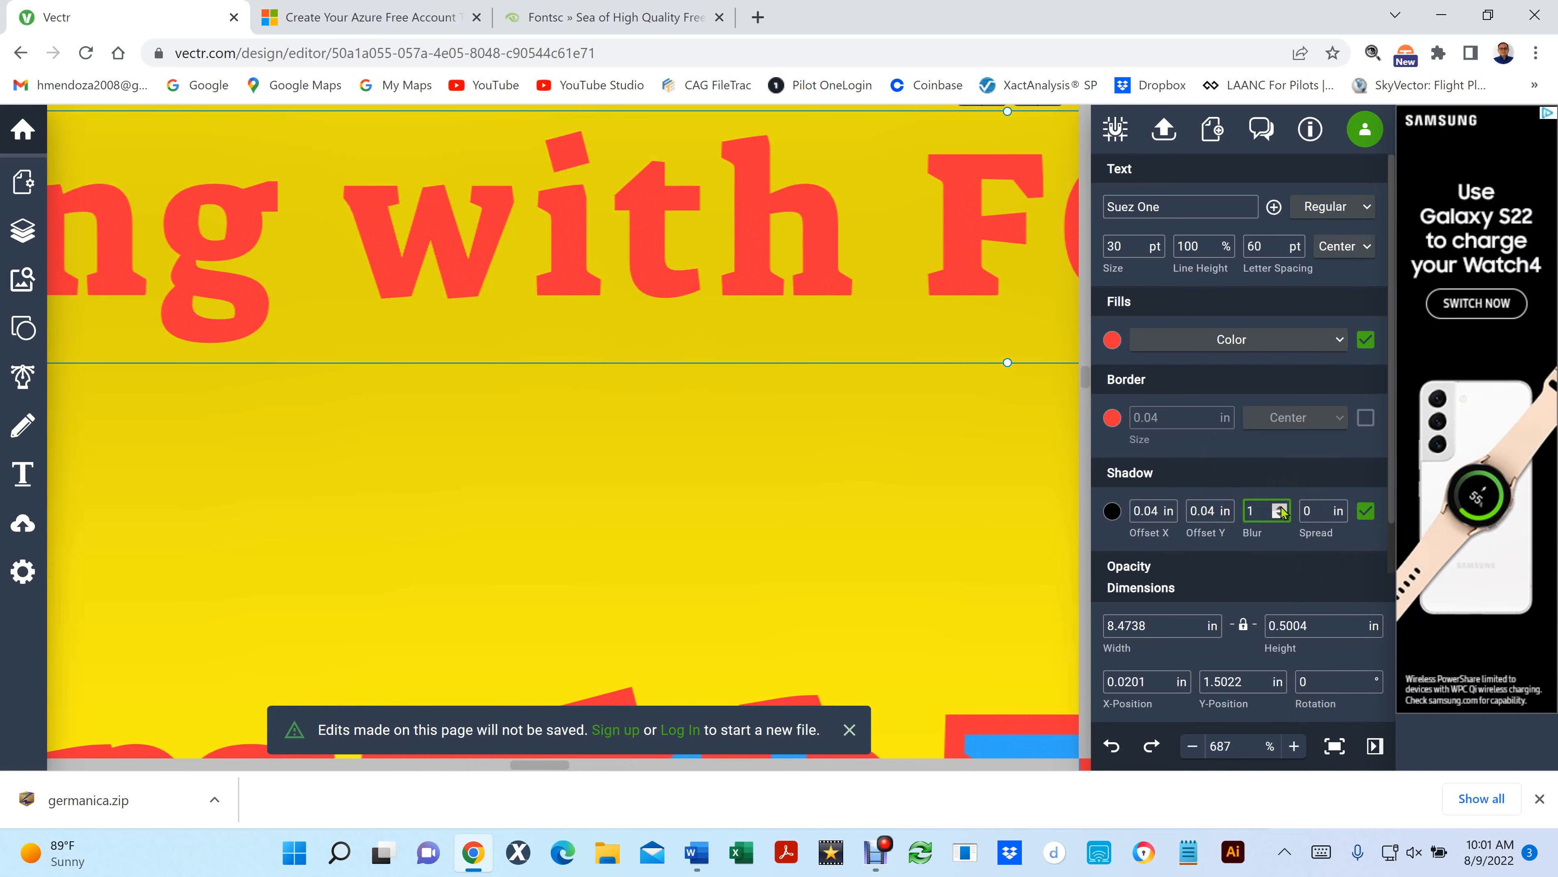
left_click(1280, 507)
left_click_drag(1259, 511, 1235, 414)
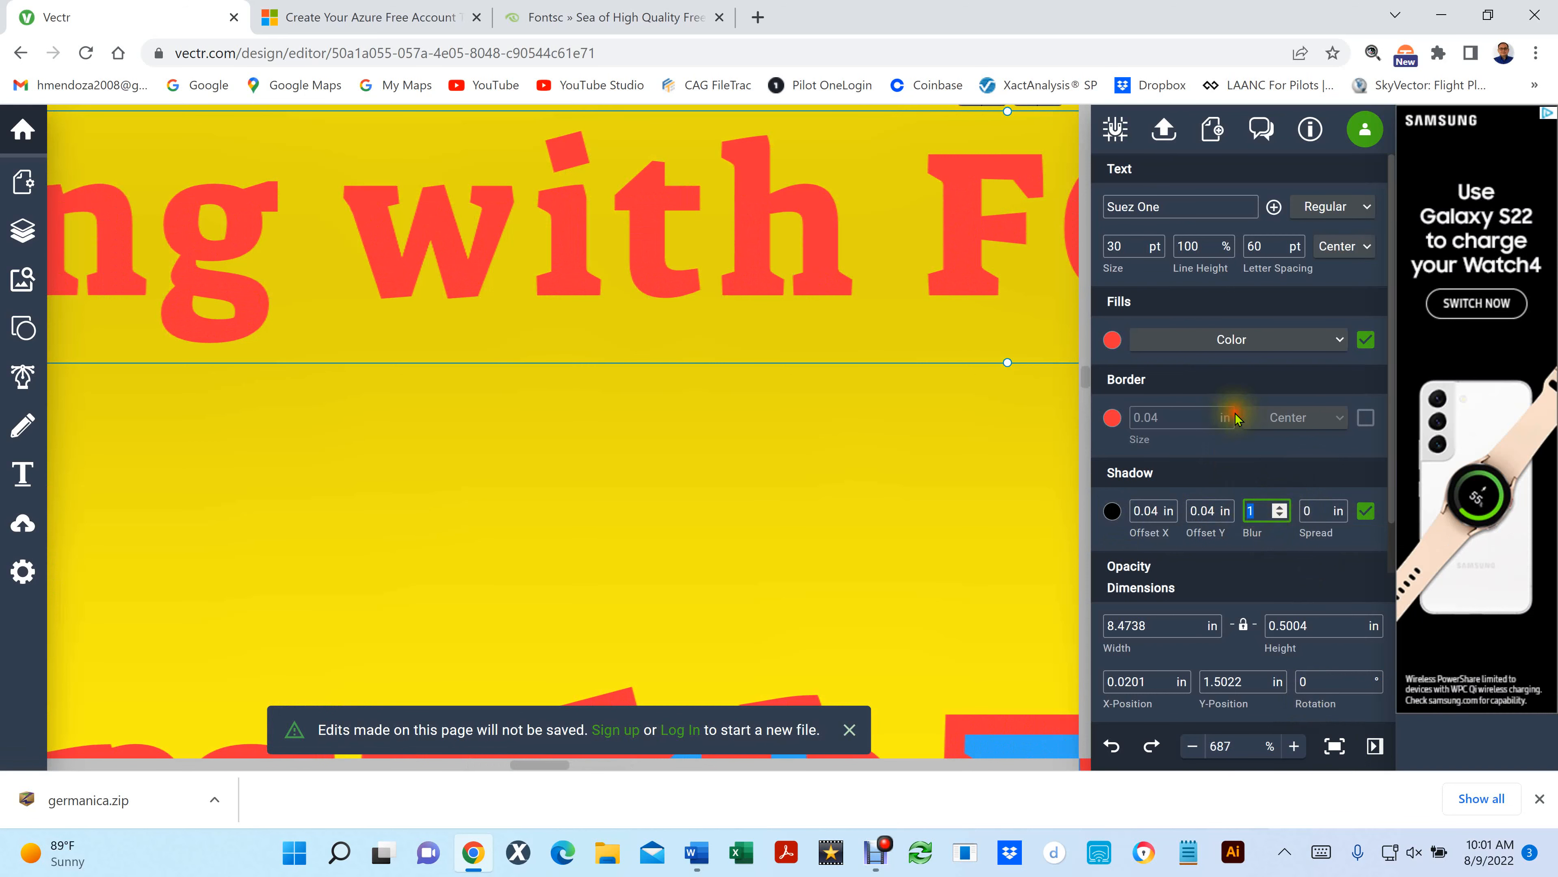
type(".08")
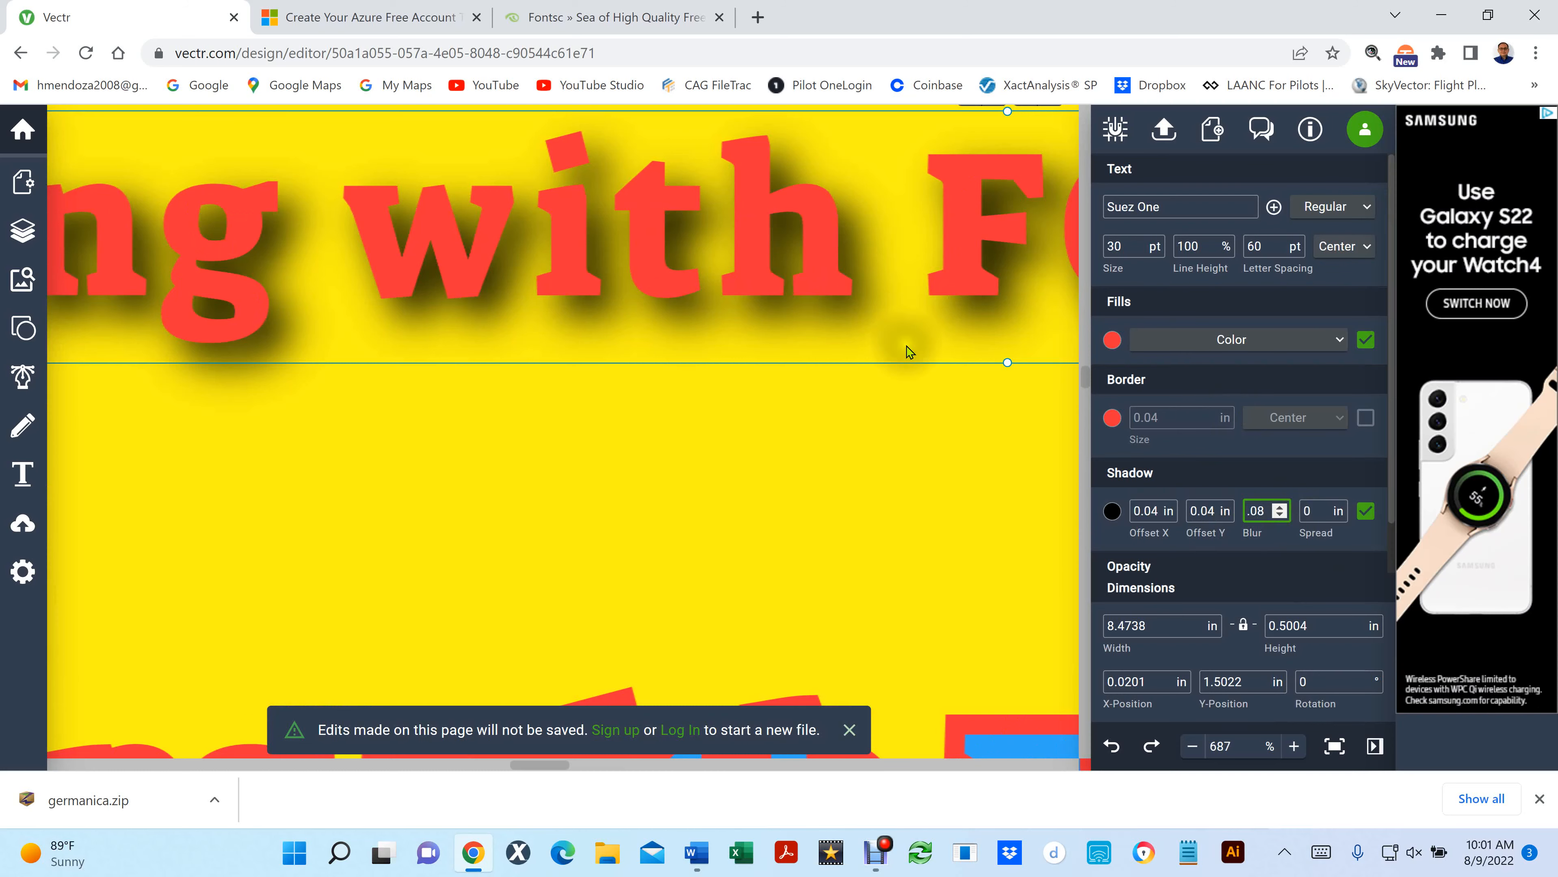
scroll(660, 290, "down", 5)
scroll(658, 290, "down", 4)
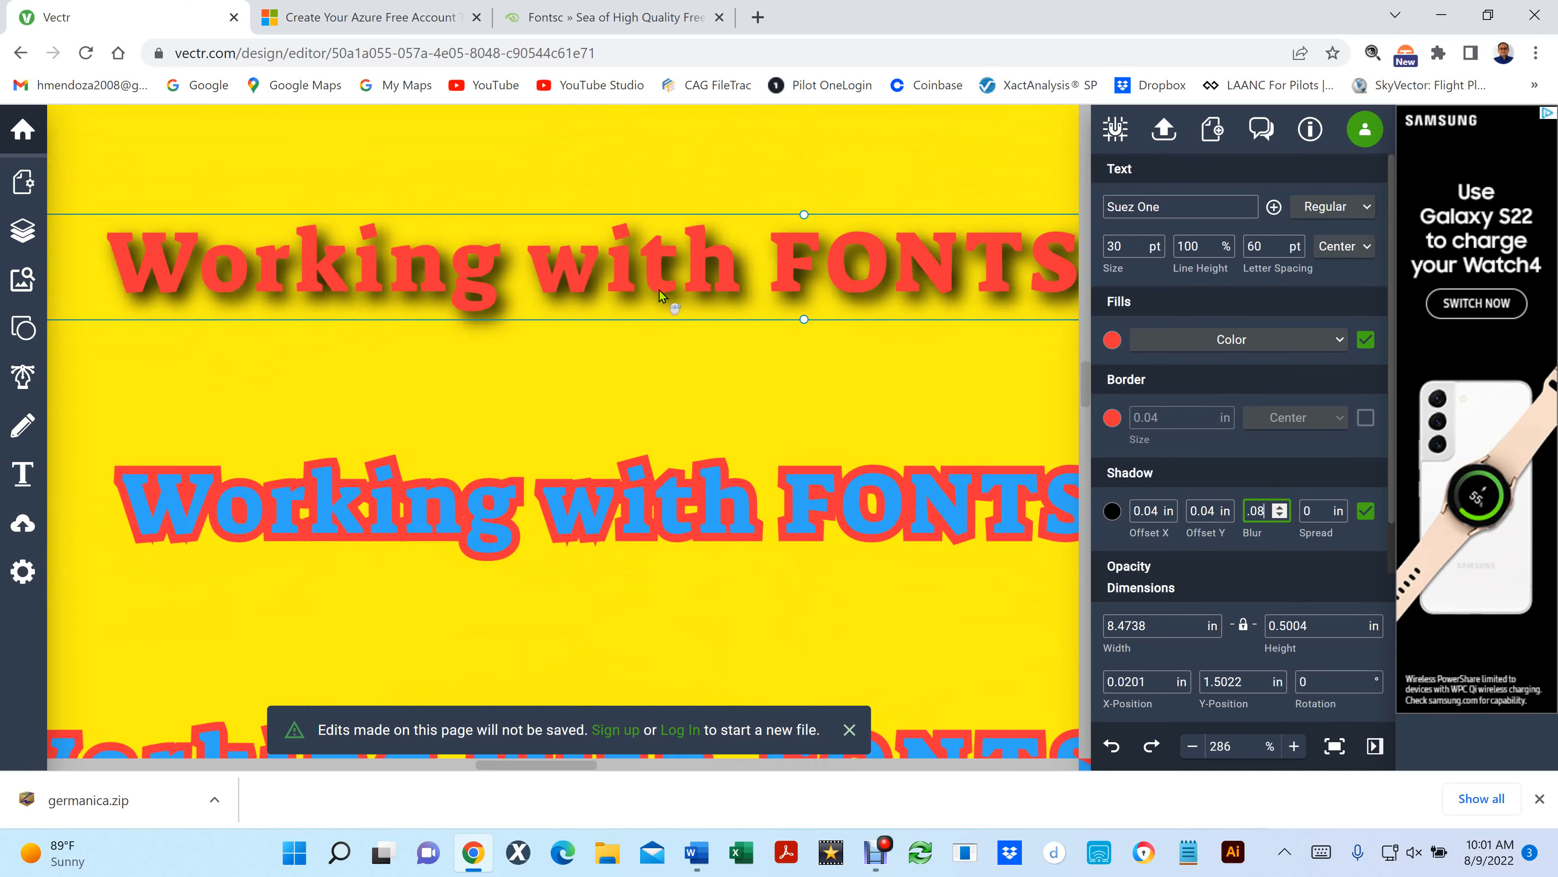
scroll(659, 291, "up", 1)
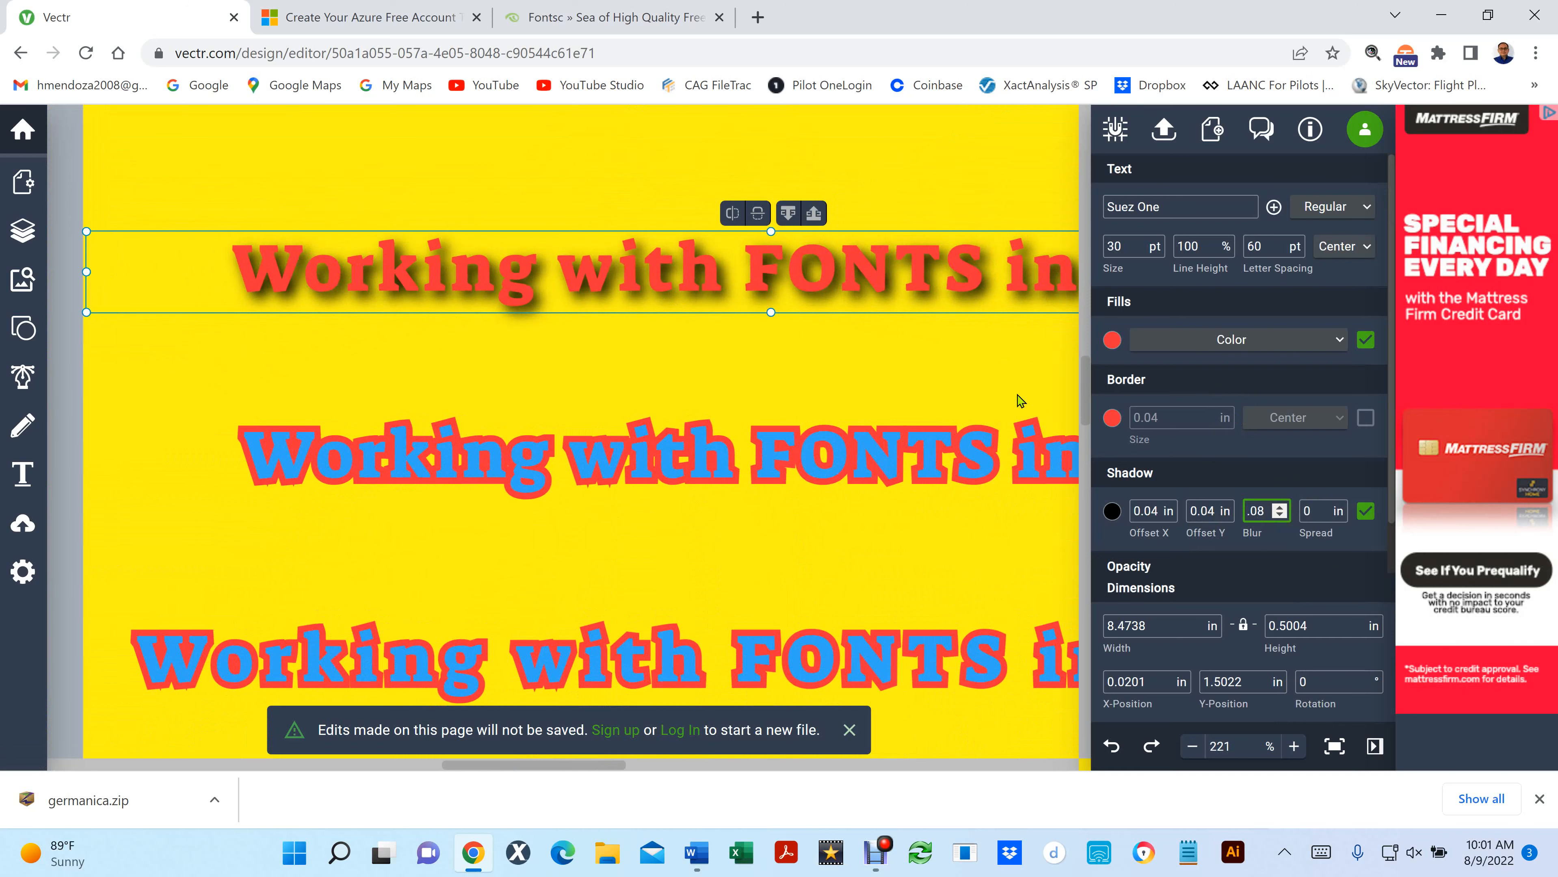
- Set the red line's shadow X and Y offsets to 0.05 in and deselect the line
left_click(1150, 511)
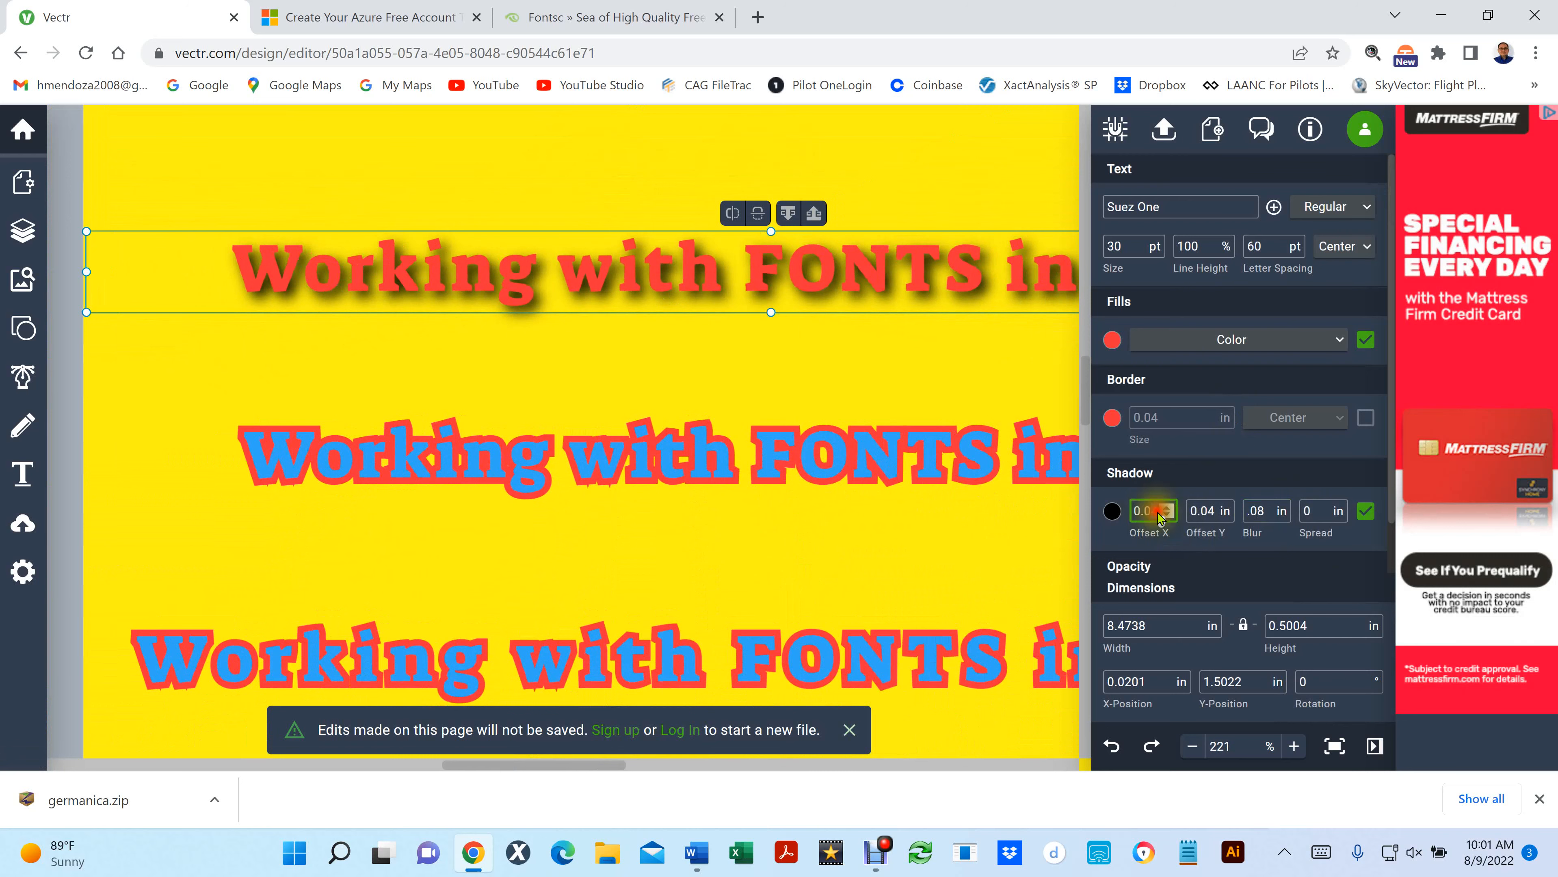
left_click_drag(1151, 513, 1158, 513)
type("5")
left_click(1205, 511)
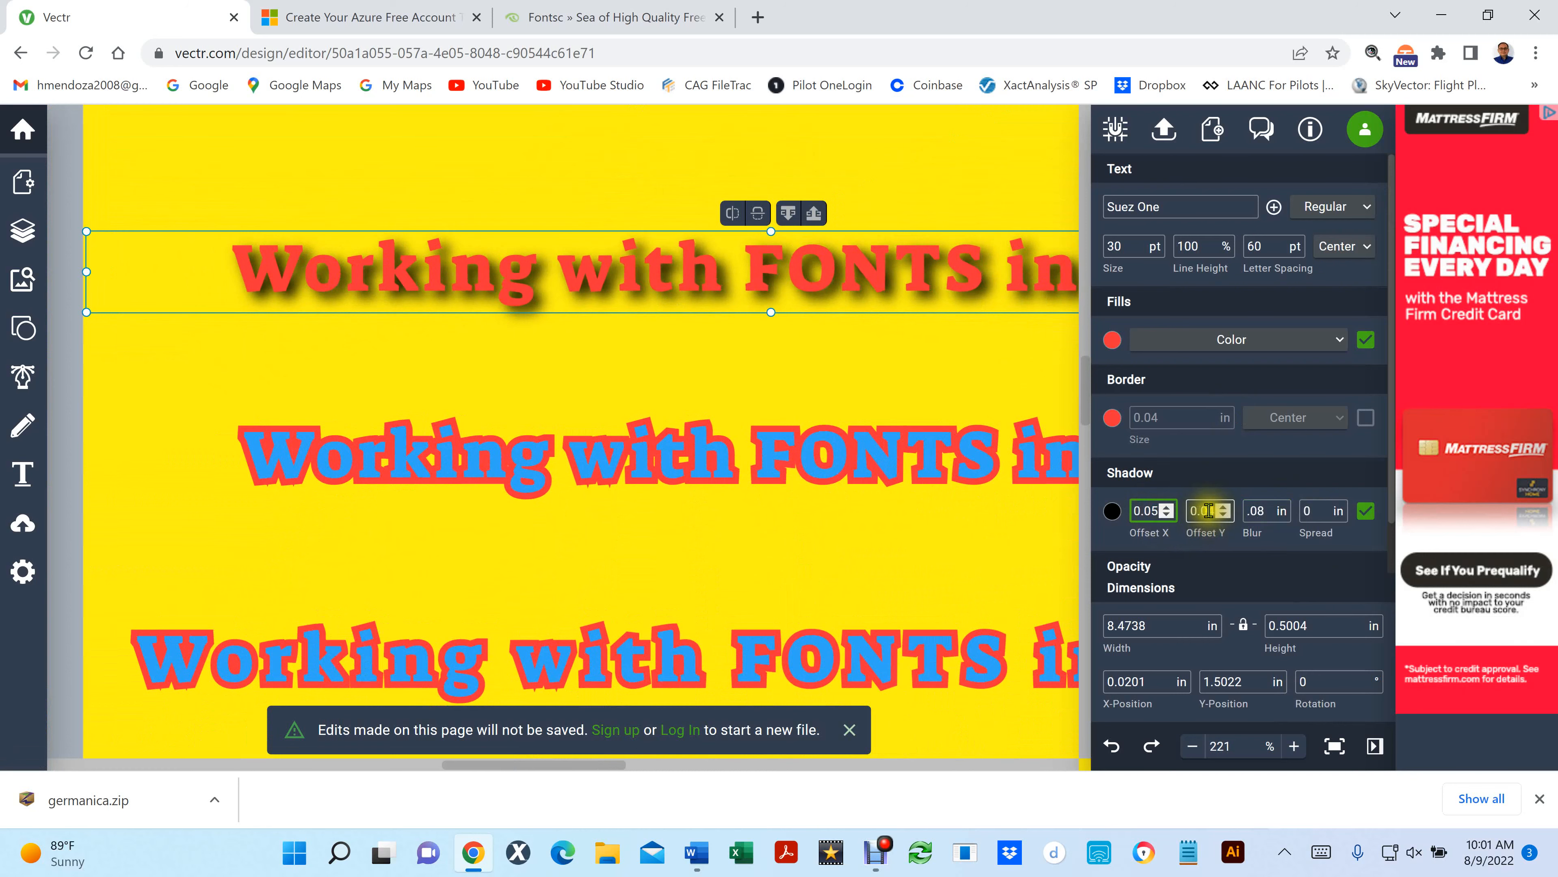
left_click_drag(1208, 511, 1216, 514)
type("5")
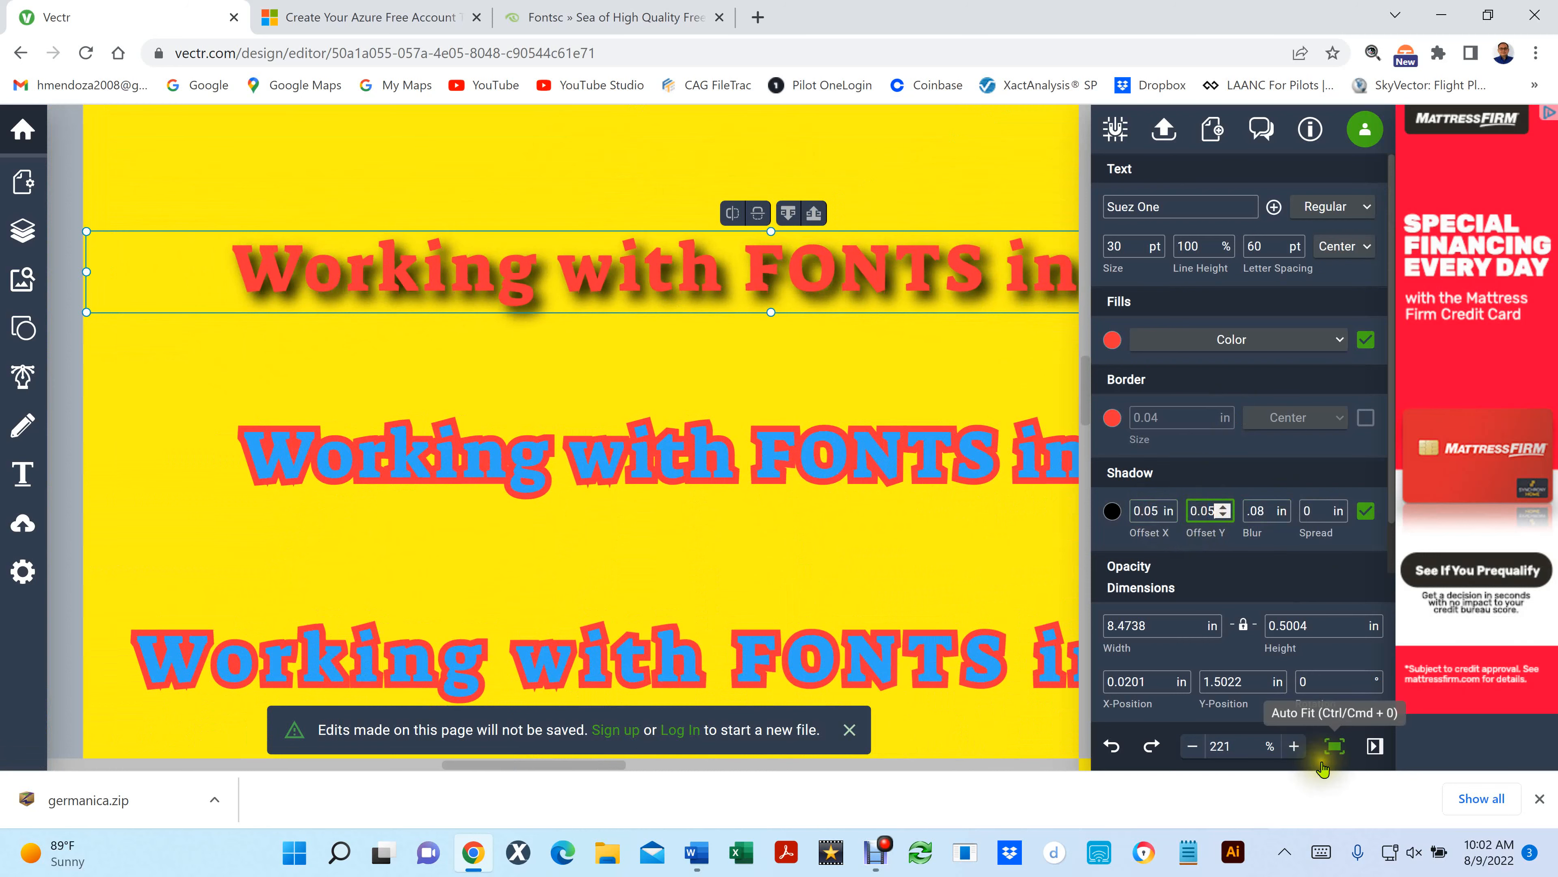
left_click(519, 408)
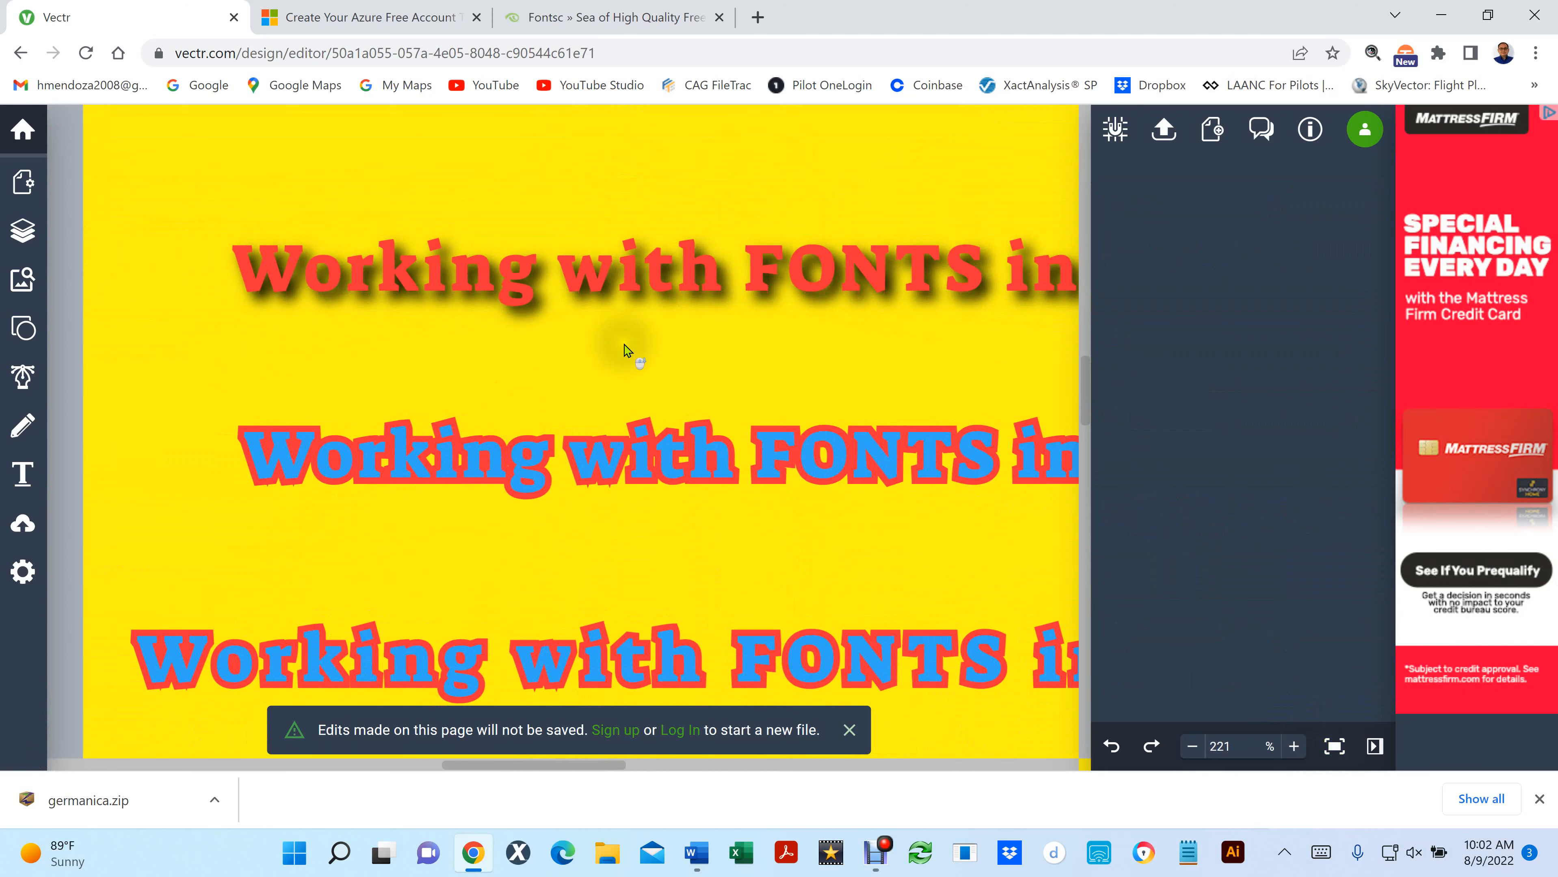
- Select the shadowed red line again and expand its opacity settings
scroll(624, 350, "down", 5)
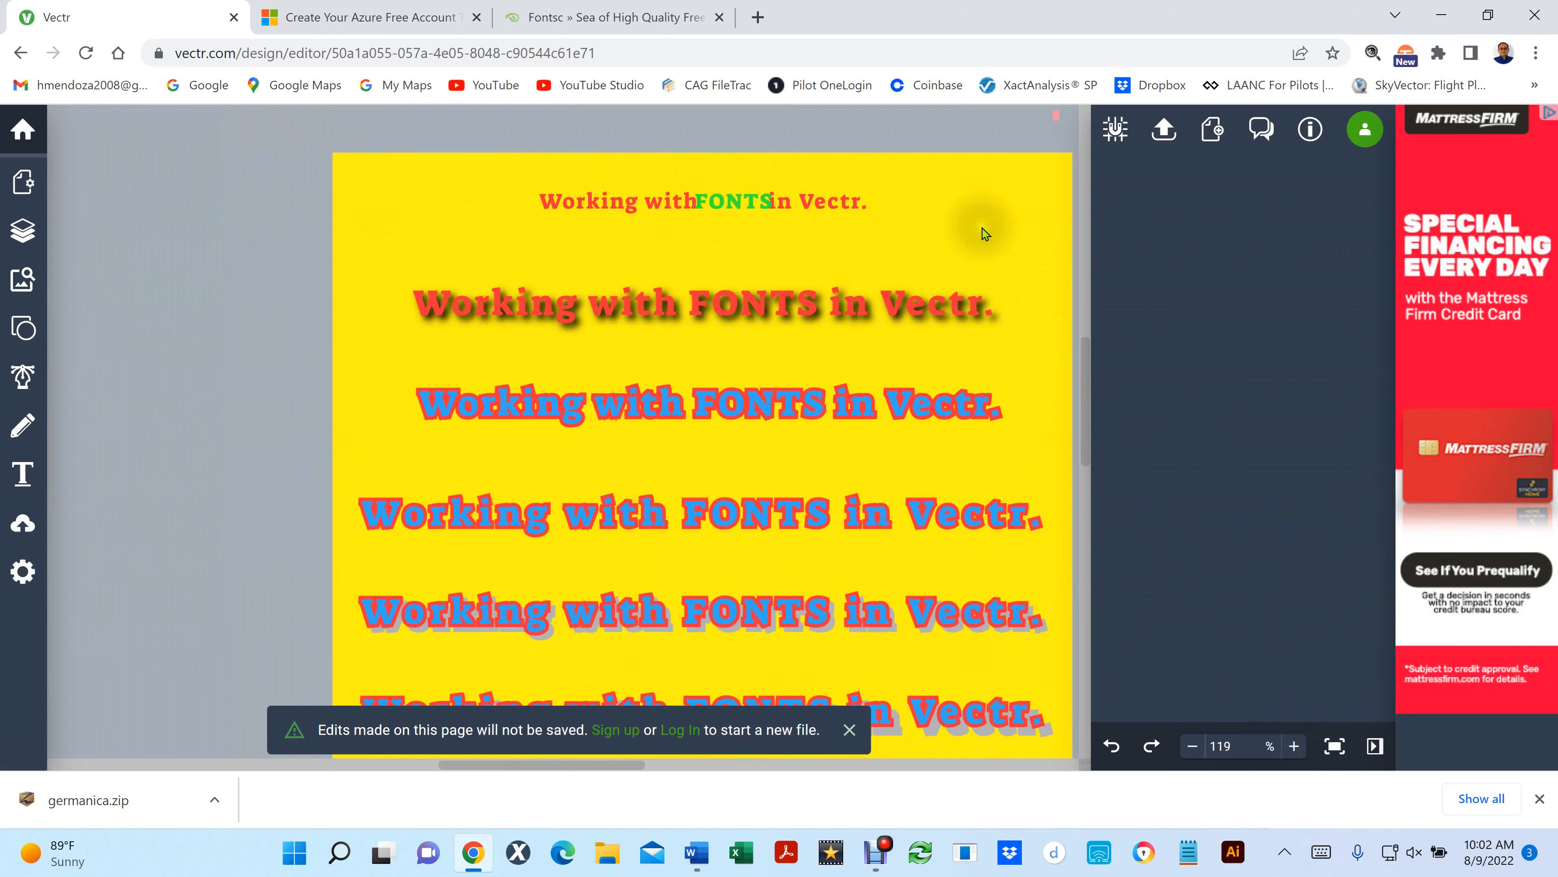
scroll(985, 234, "up", 3)
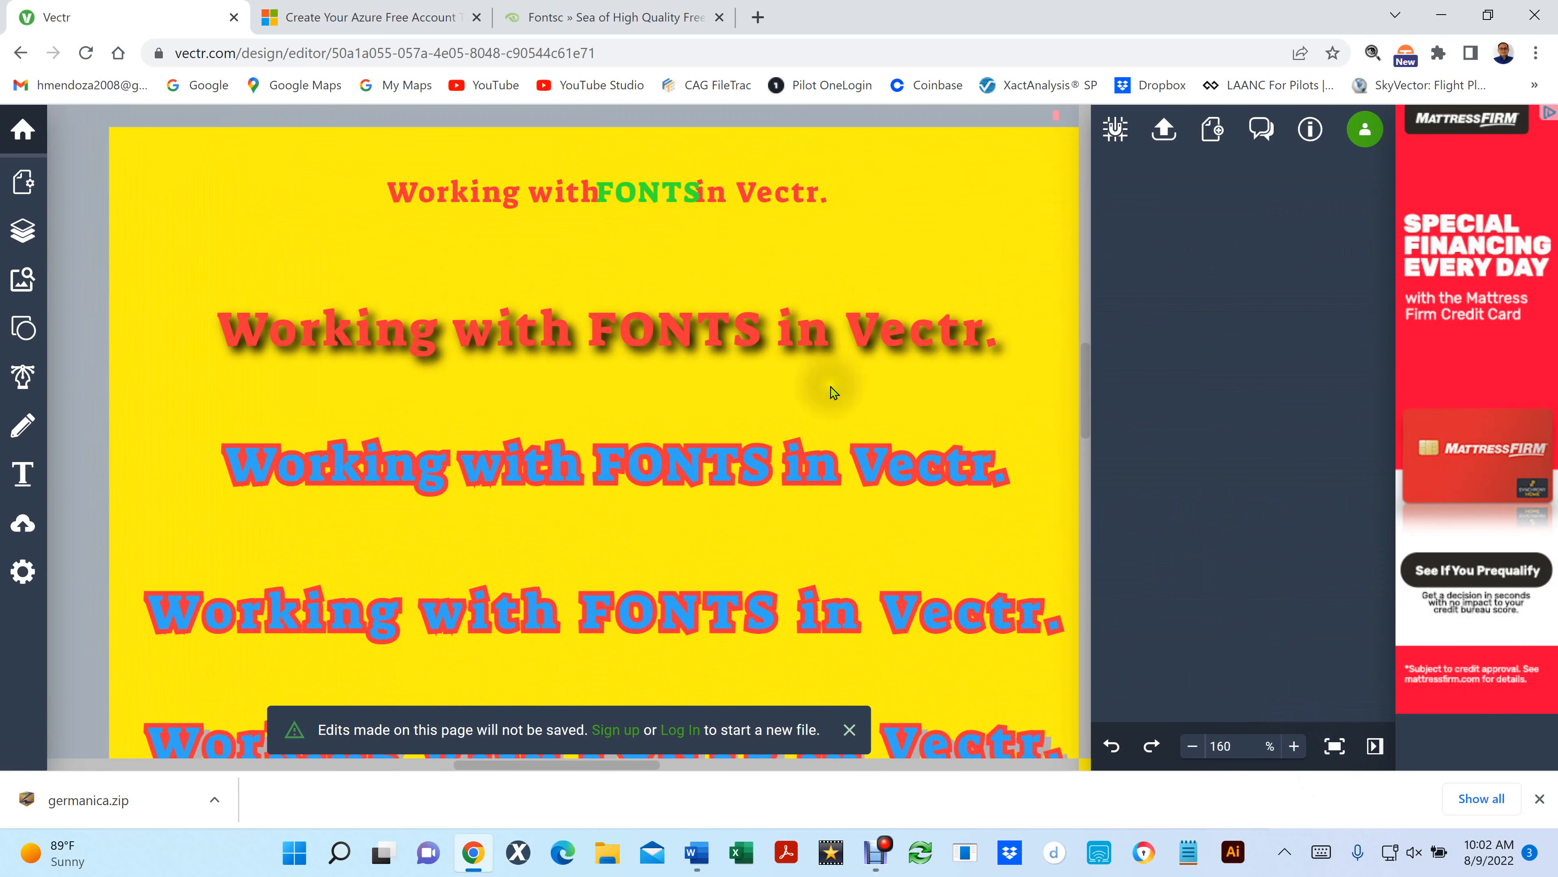
left_click(792, 332)
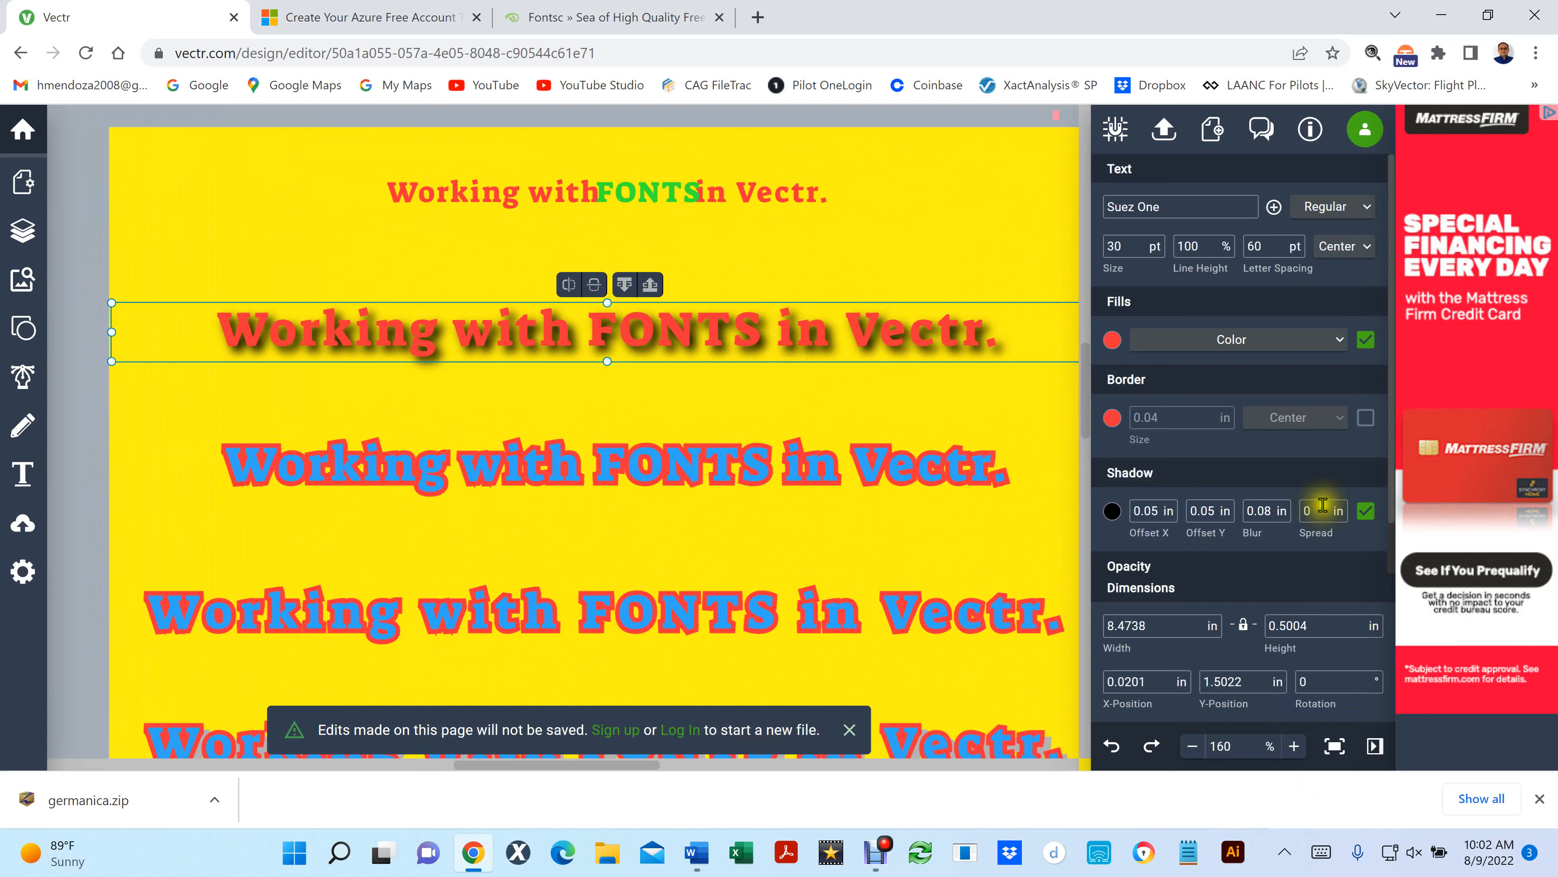
left_click(1205, 566)
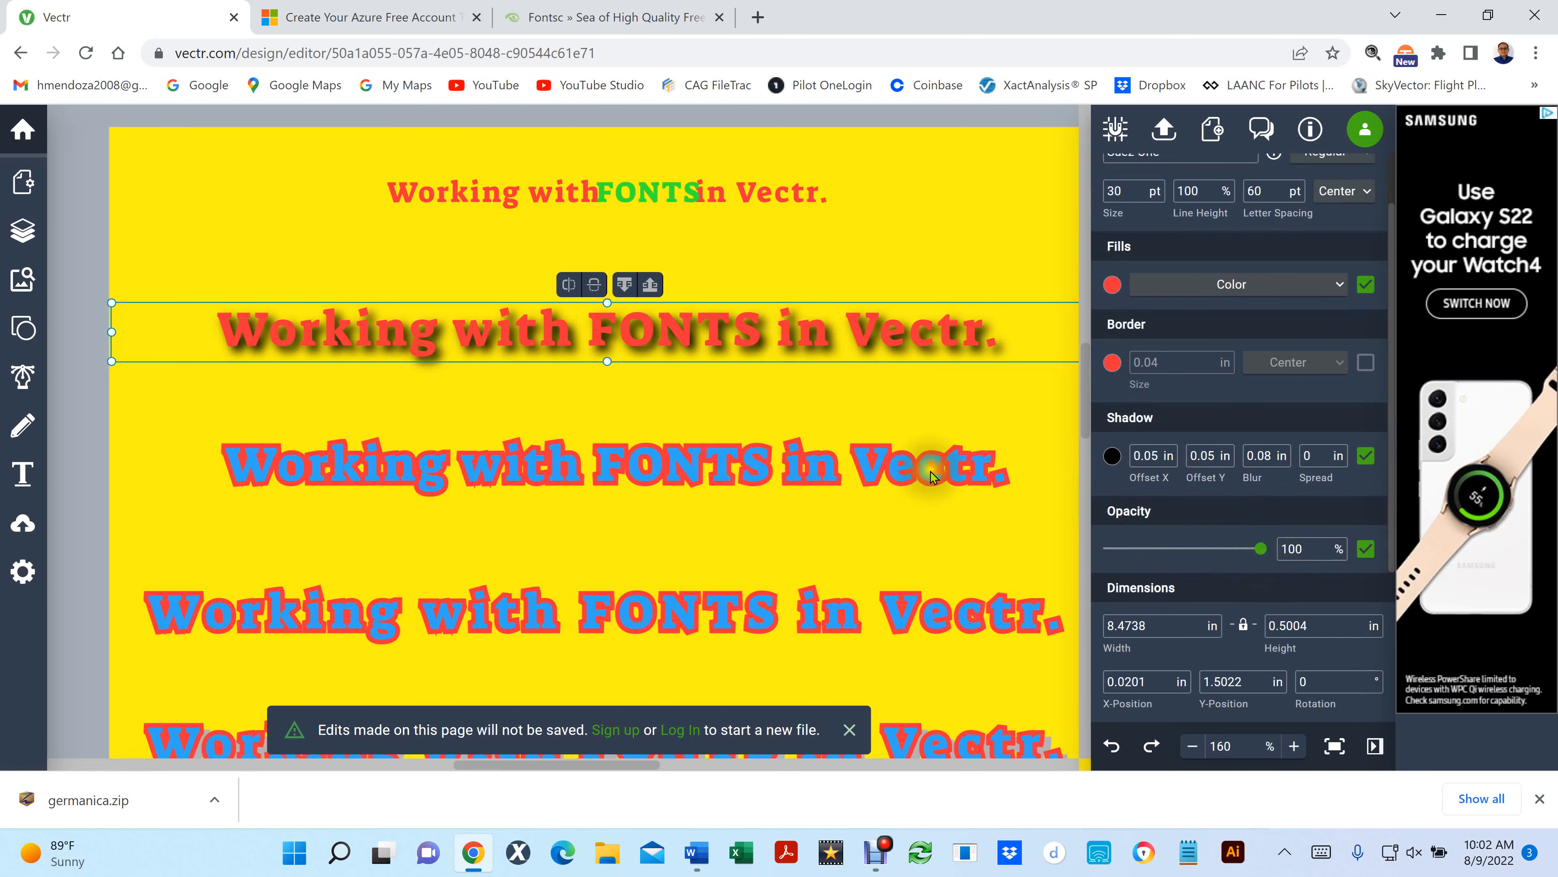
- Delete the green "FONTS" word overlaid on the topmost text line
left_click(421, 203)
double_click(394, 182)
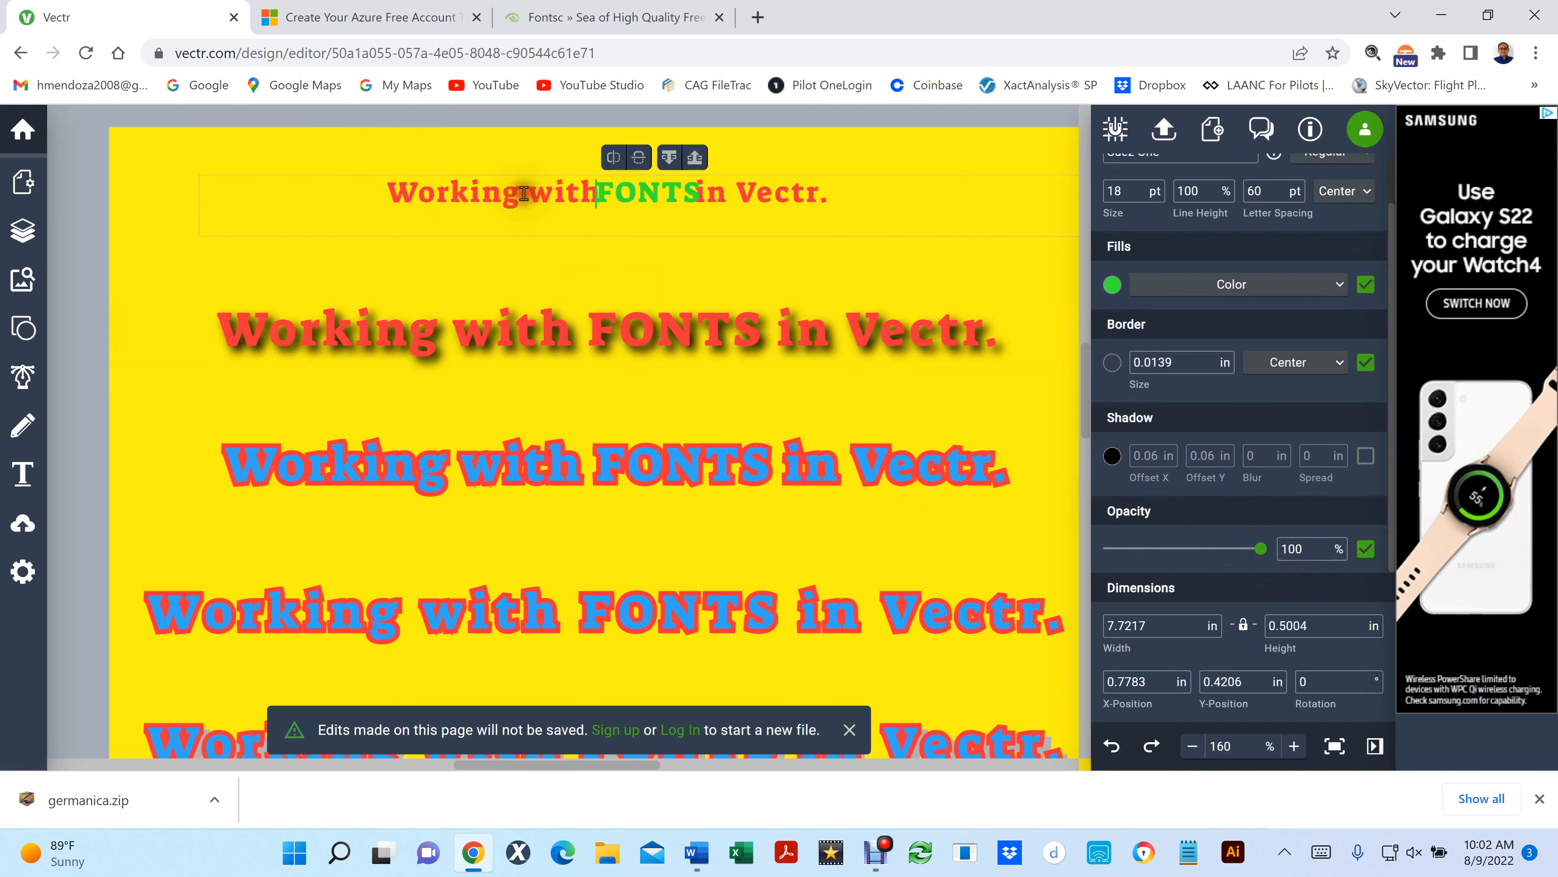
left_click(946, 325)
left_click(686, 195)
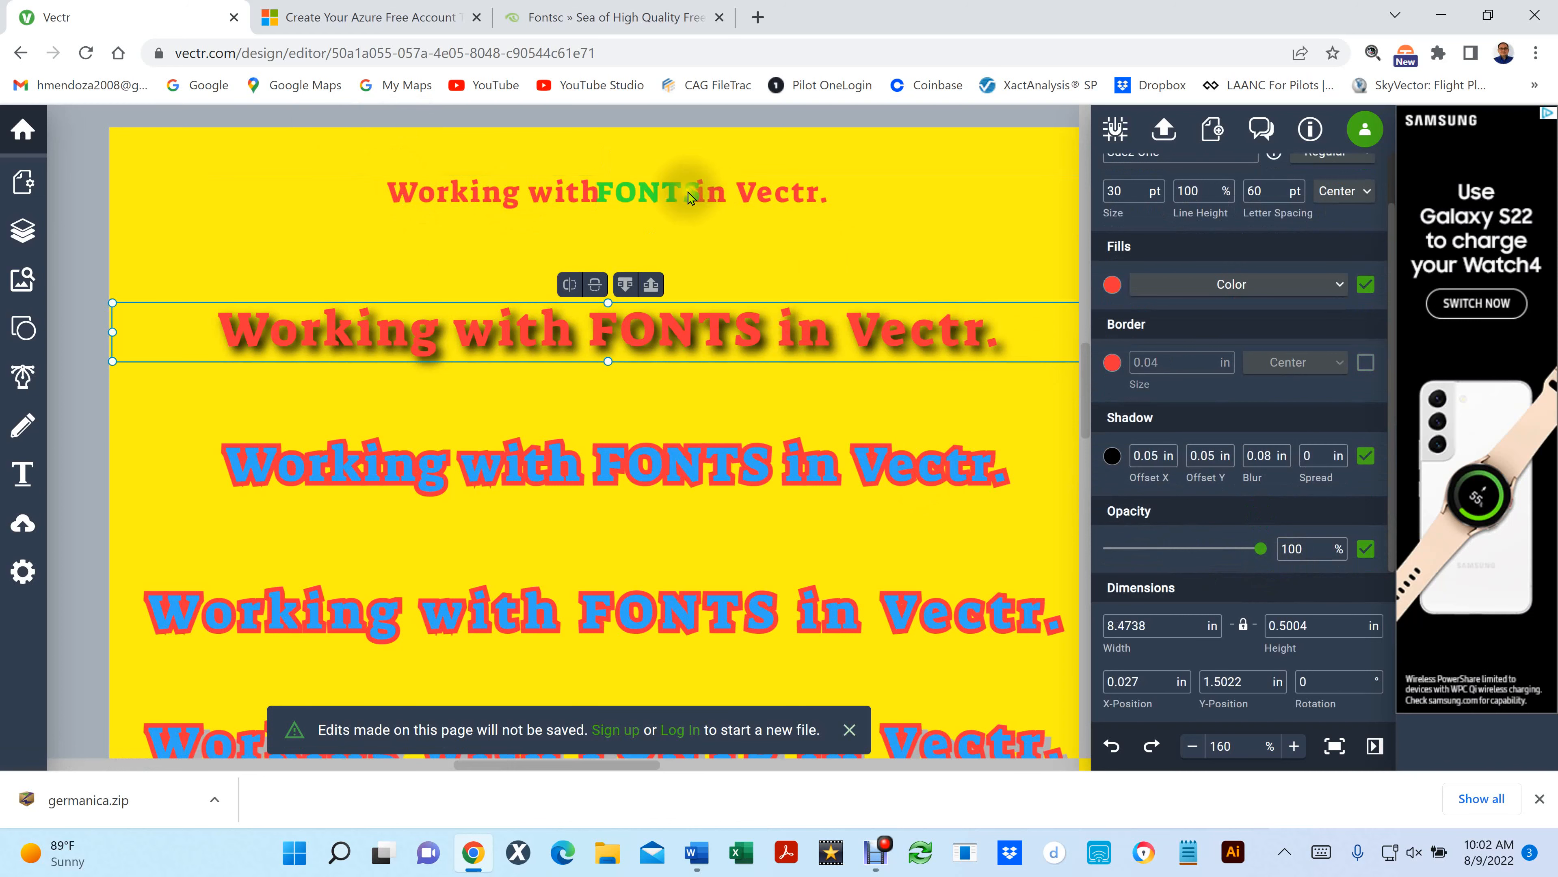
key("Delete")
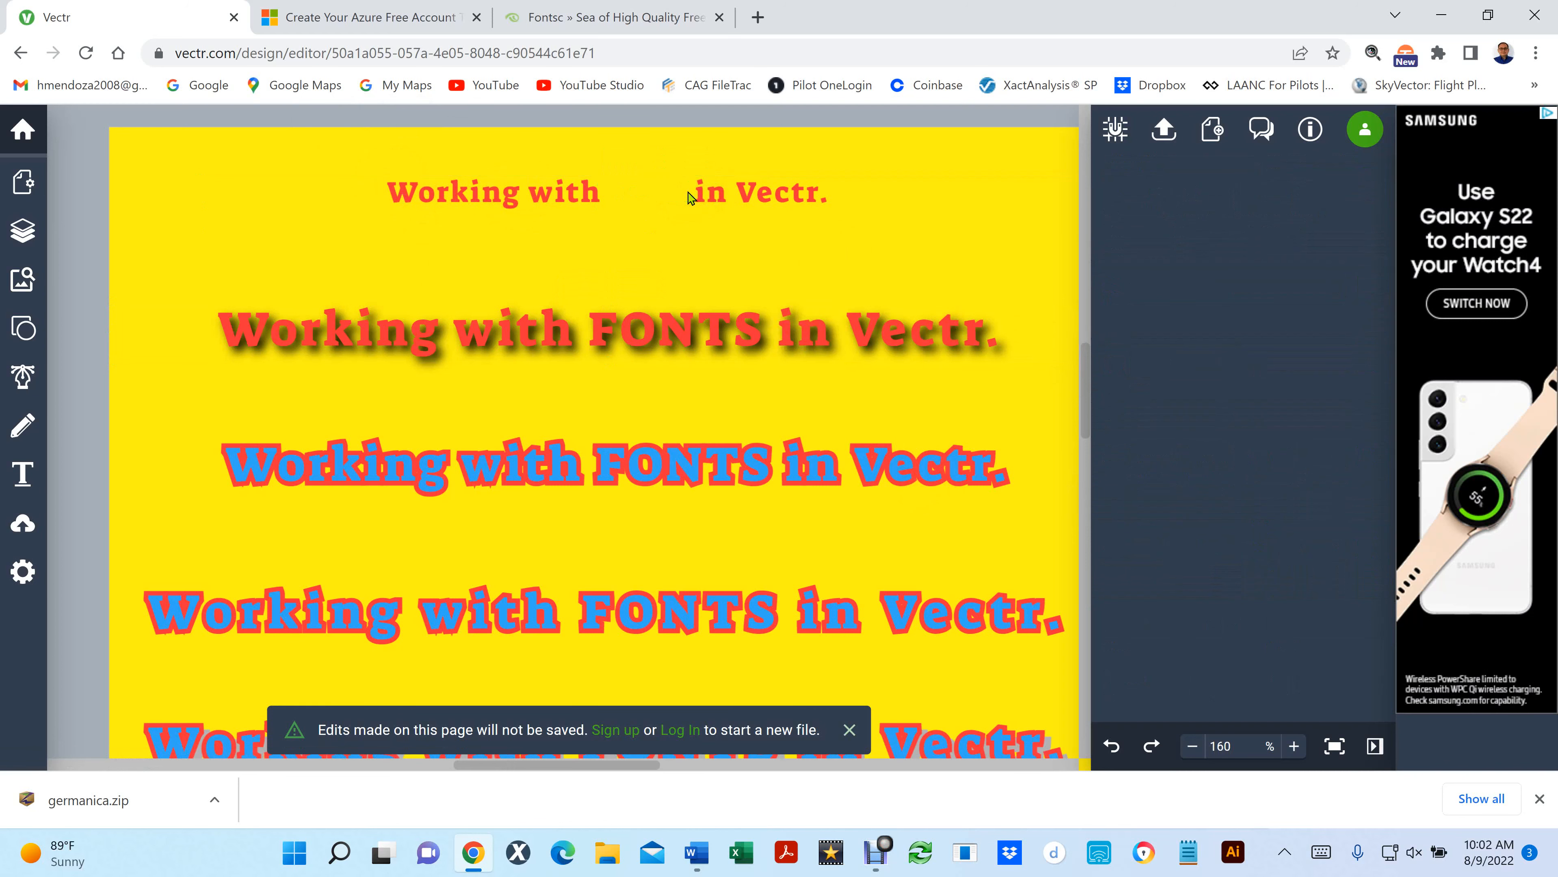
- Select all of the text in the topmost "Working with in Vectr." line for editing
left_click(586, 191)
left_click(586, 191)
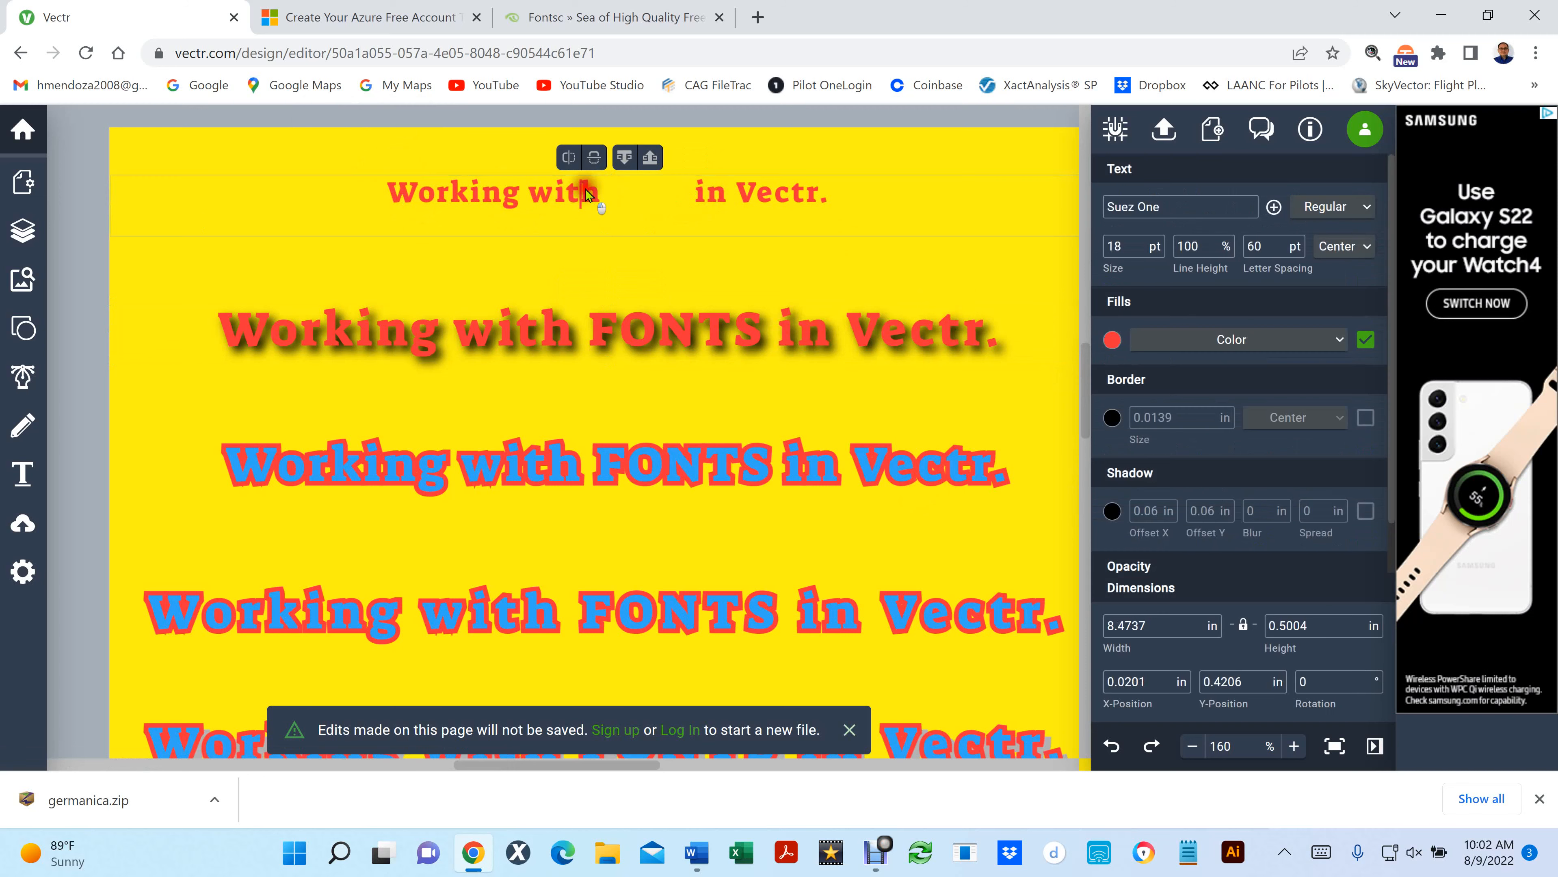
triple_click(585, 192)
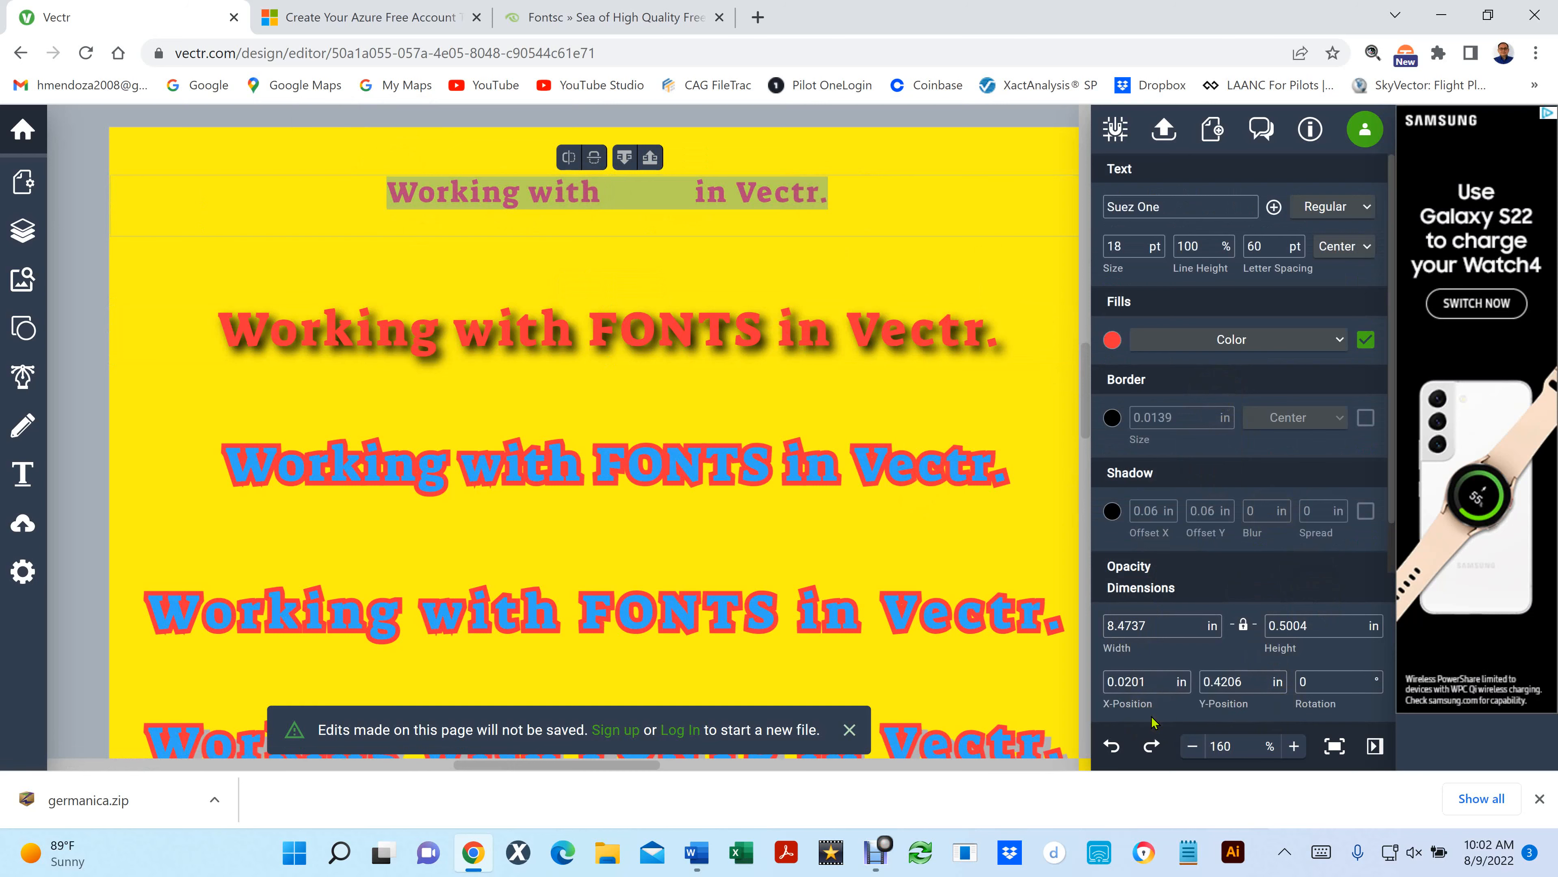
left_click(1343, 341)
left_click(1343, 340)
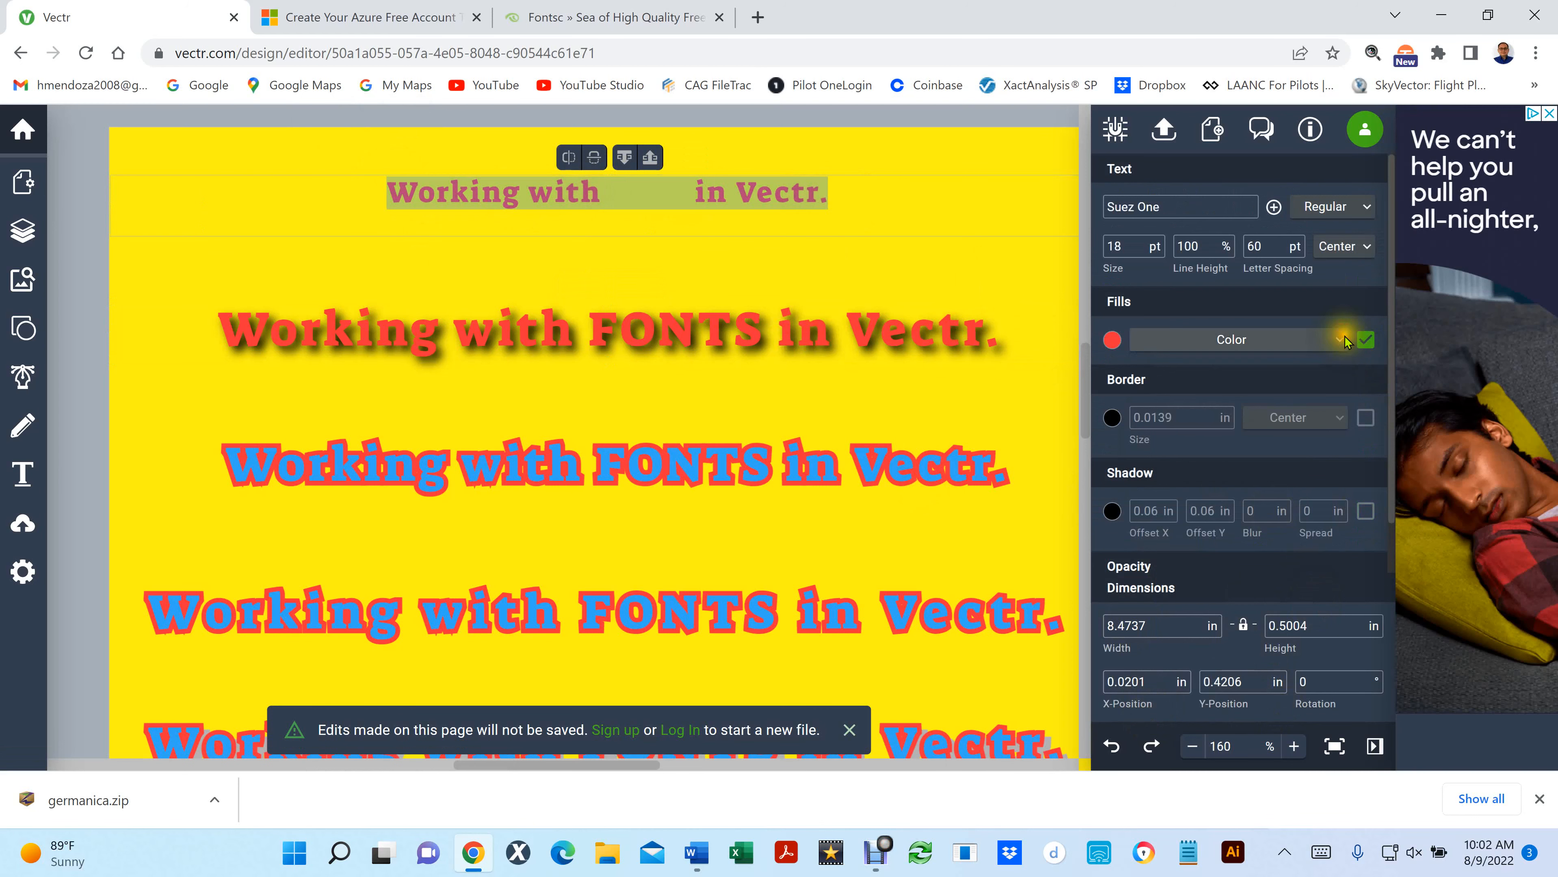
left_click(1111, 339)
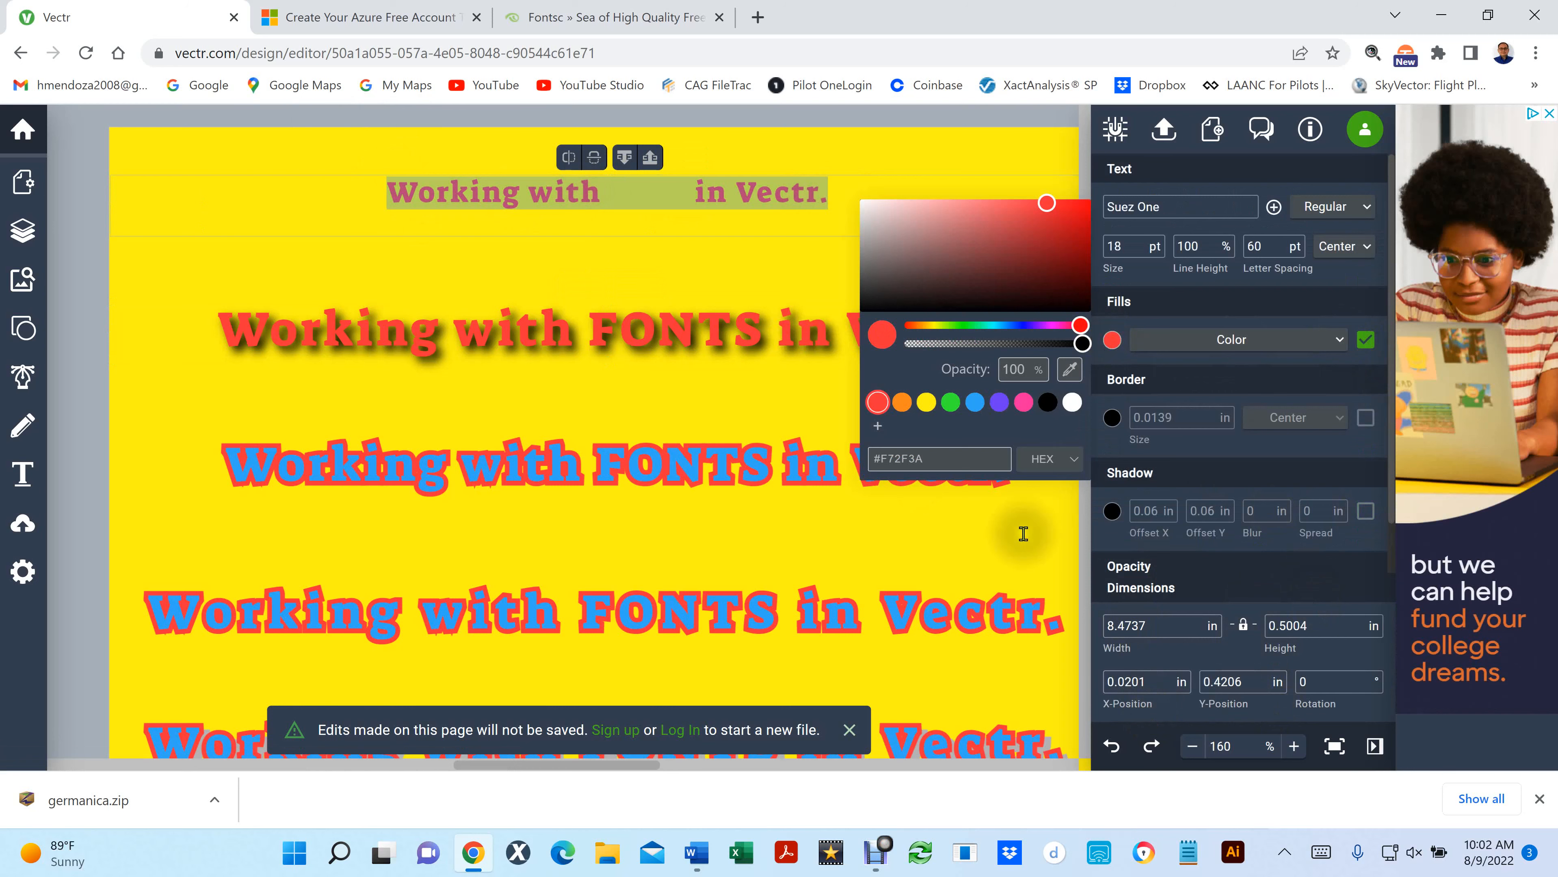
left_click(918, 156)
left_click(790, 193)
key("ctrl+a")
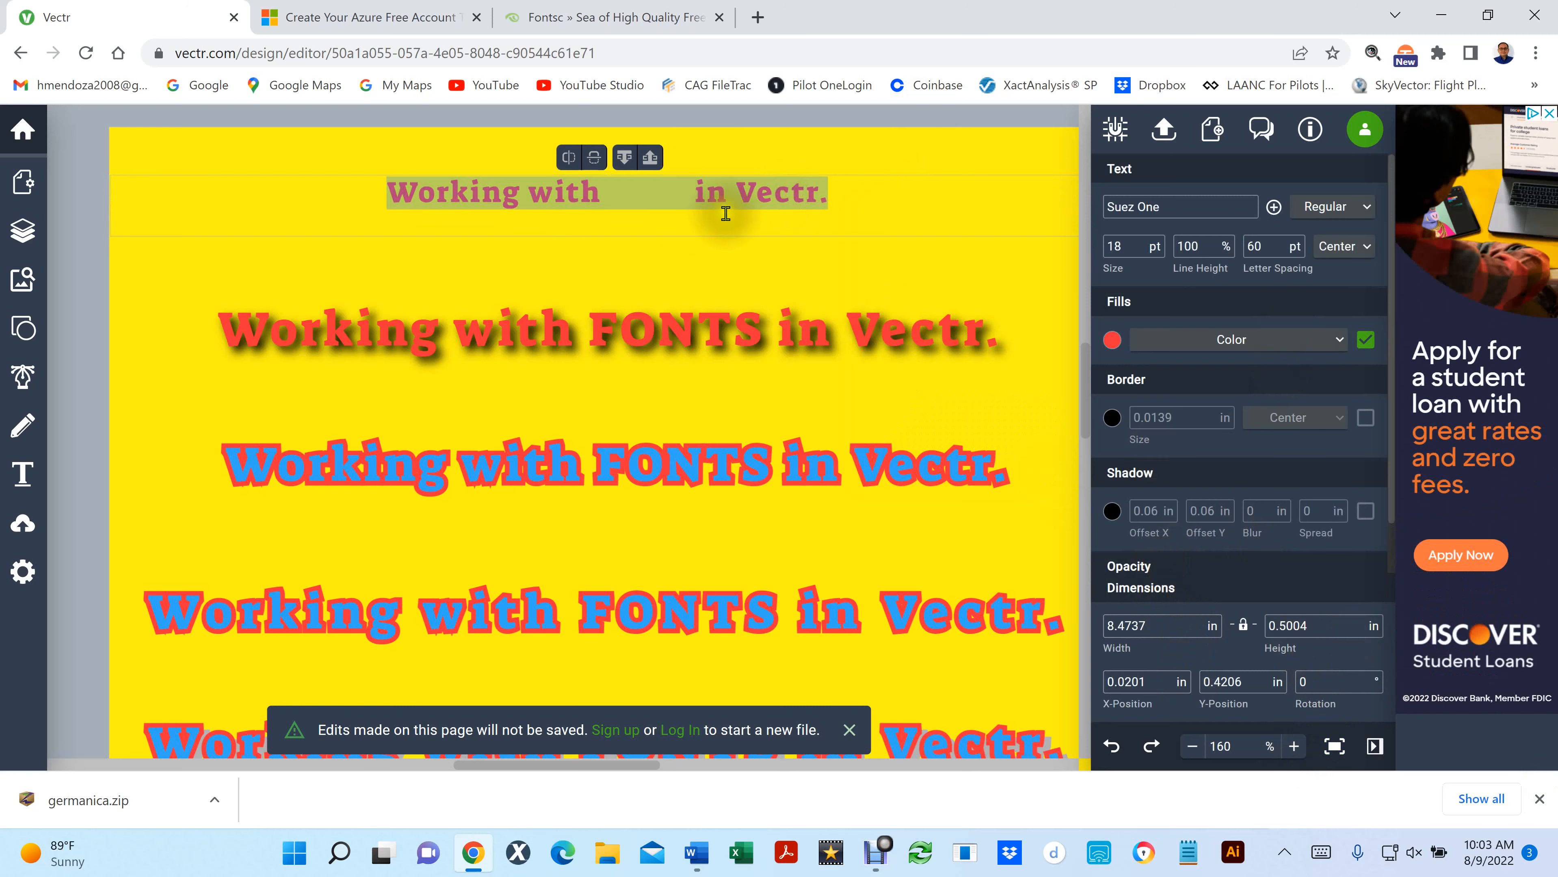
- Set the topmost line's fill opacity to 50% and deselect the text
left_click(1111, 340)
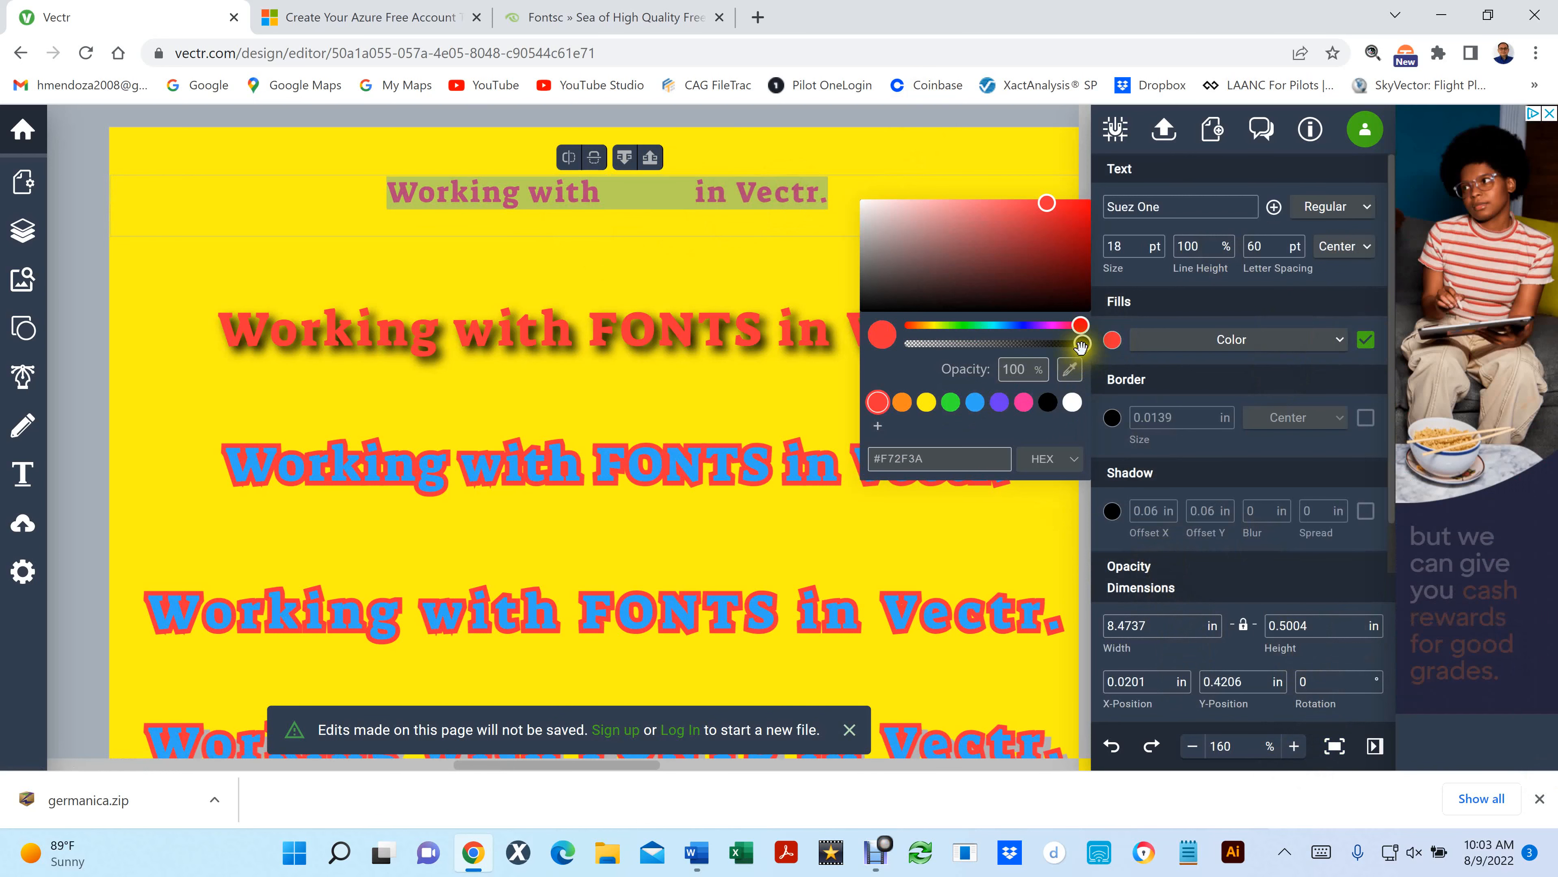
double_click(1023, 369)
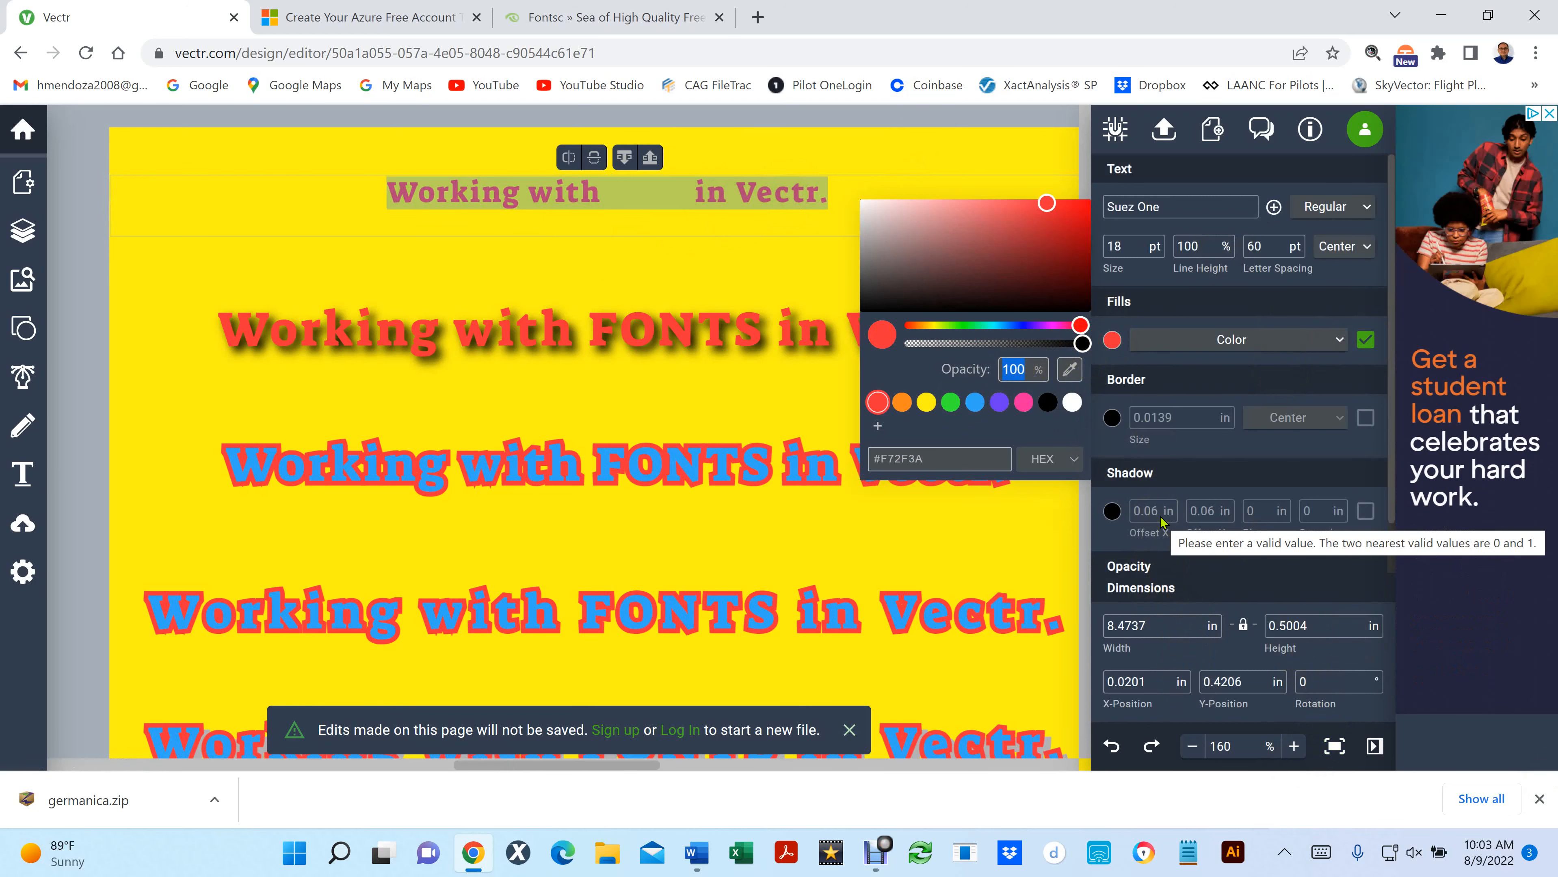
type("5")
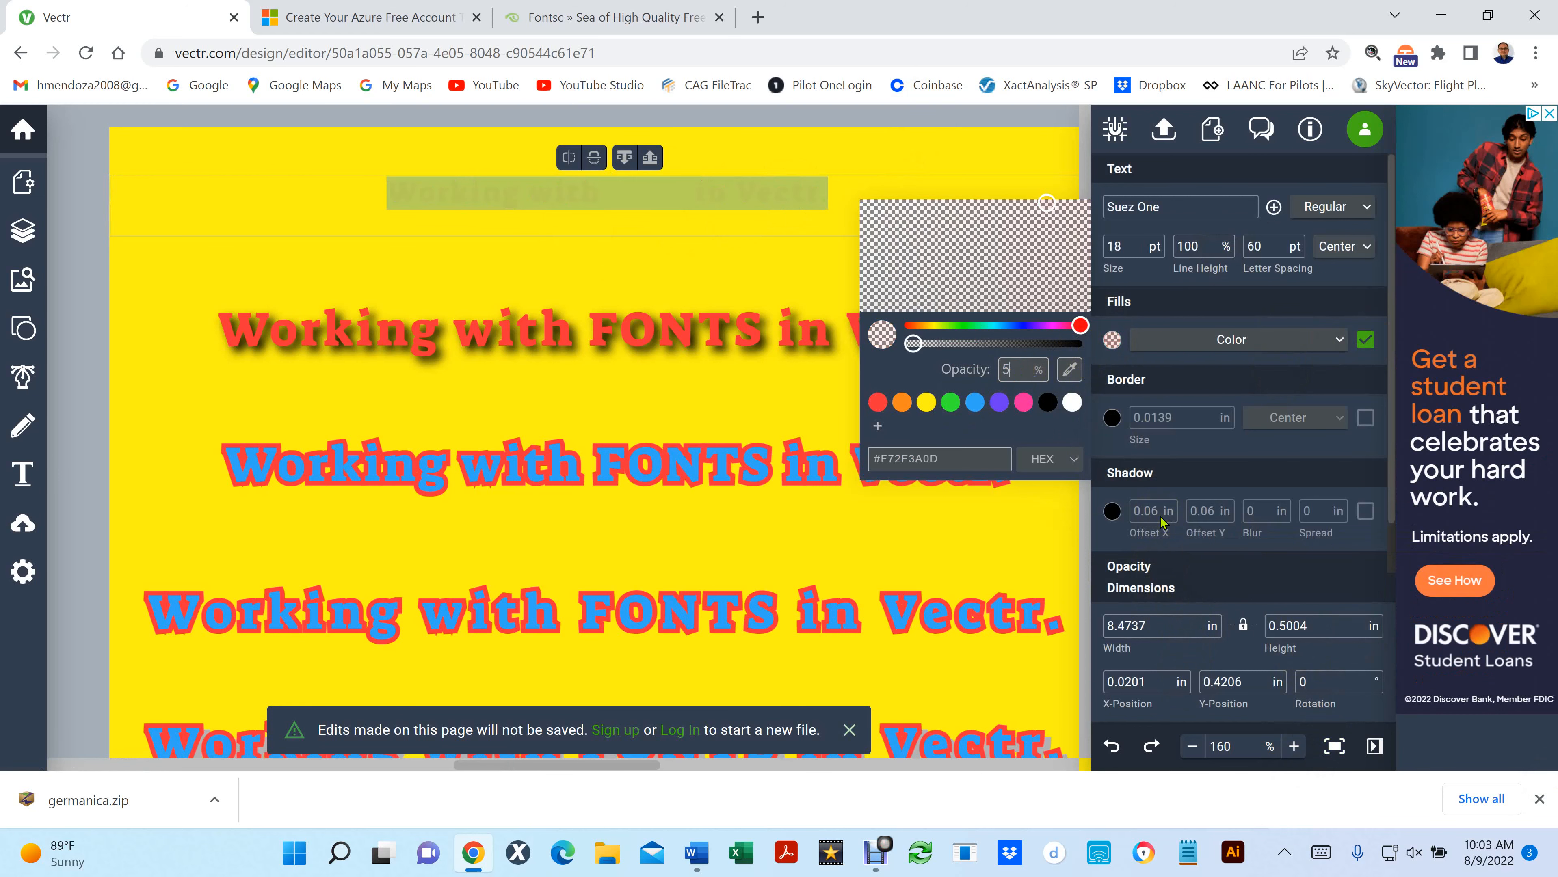
type("0")
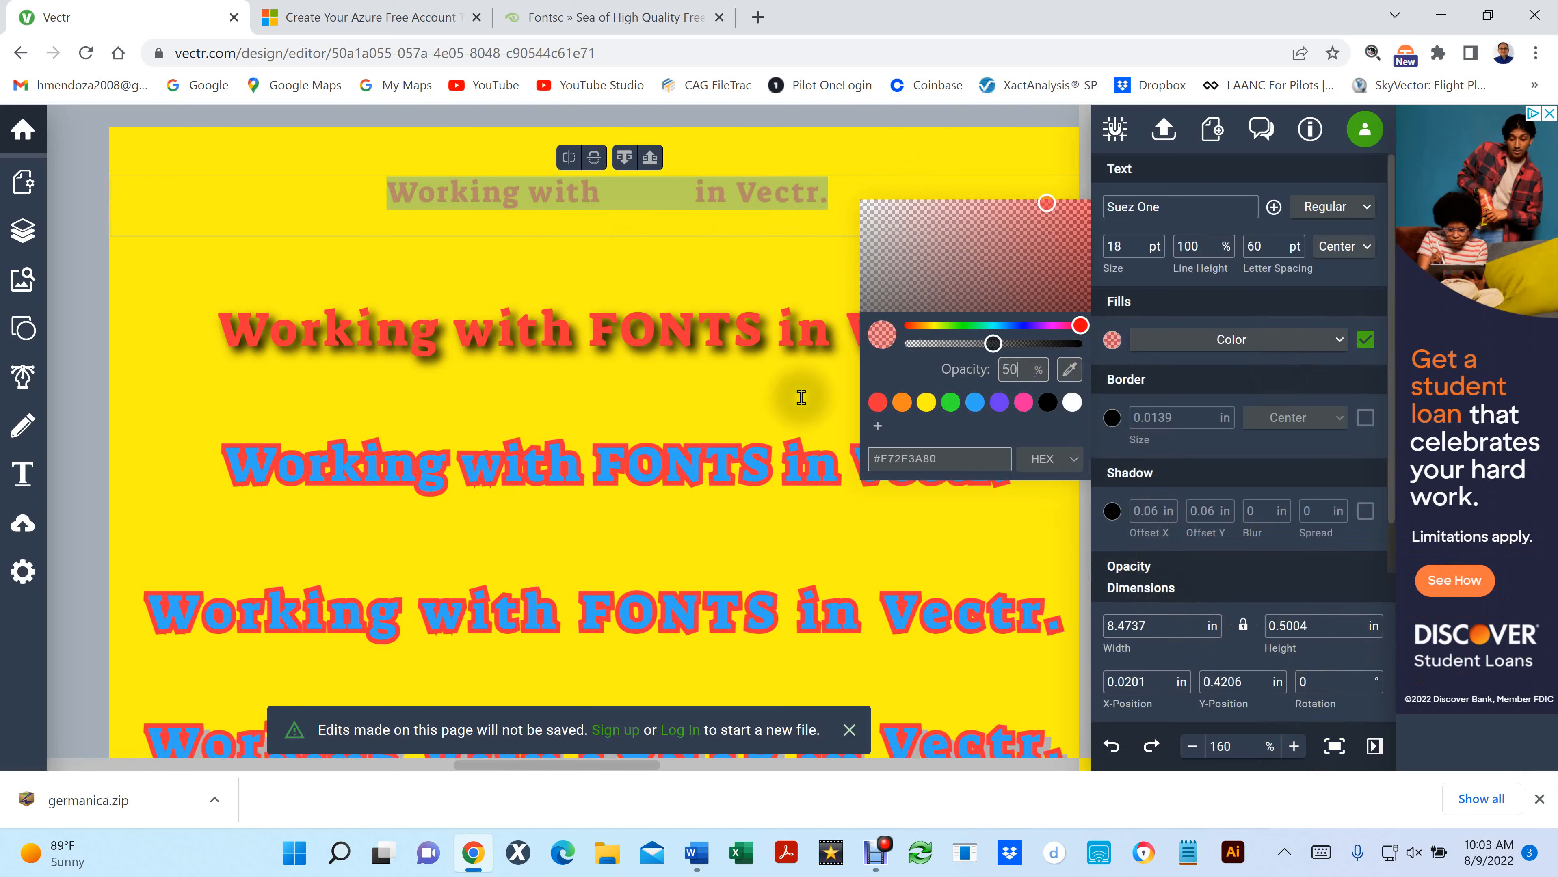
left_click(504, 209)
scroll(526, 218, "up", 5)
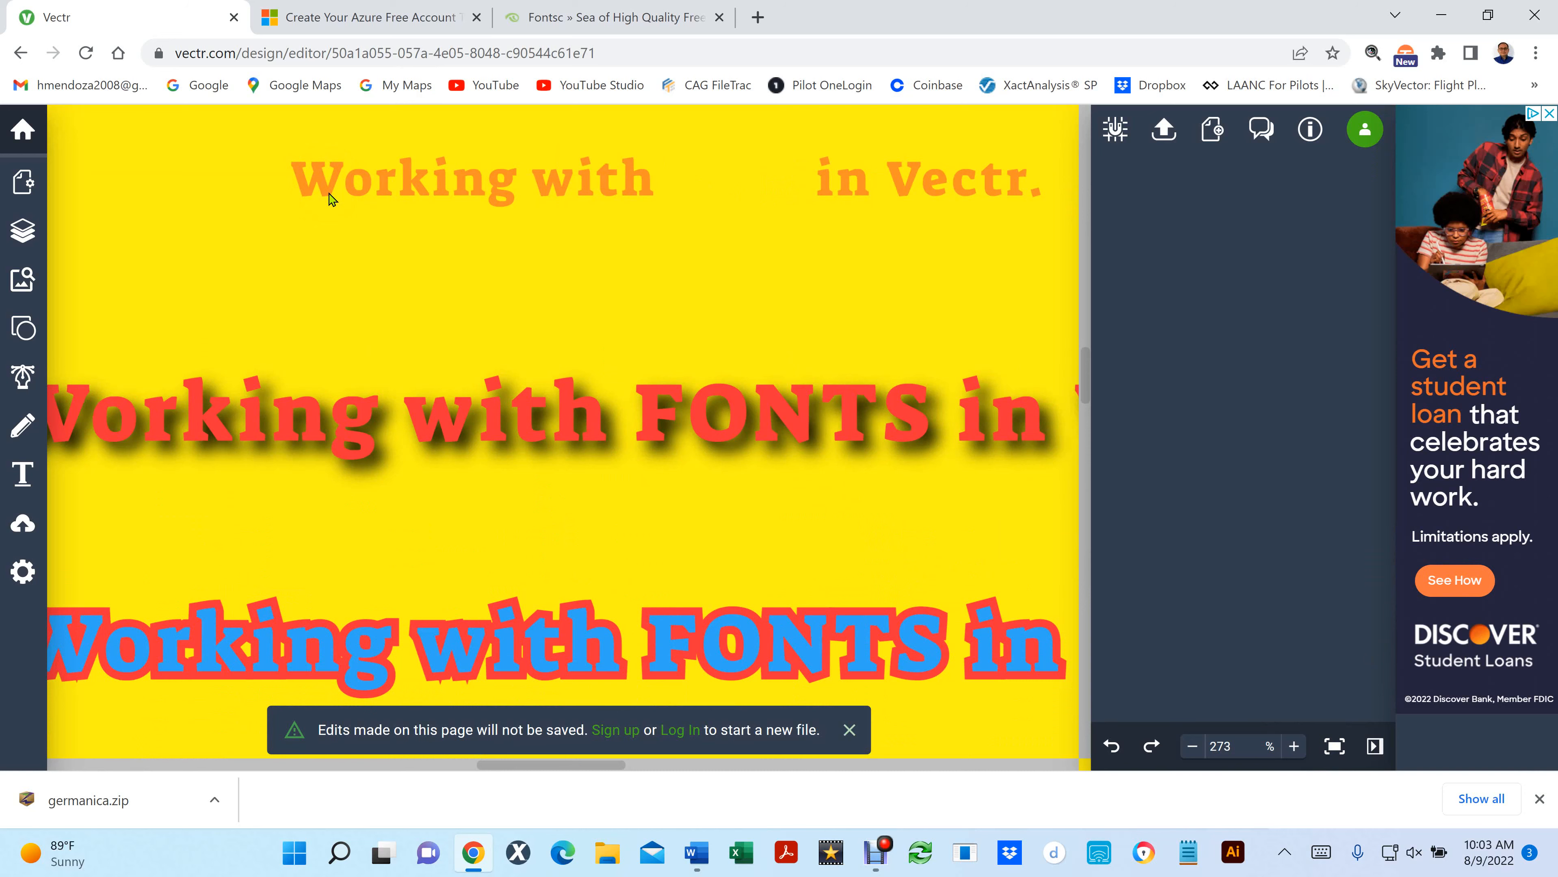
left_click(194, 252)
left_click(236, 330)
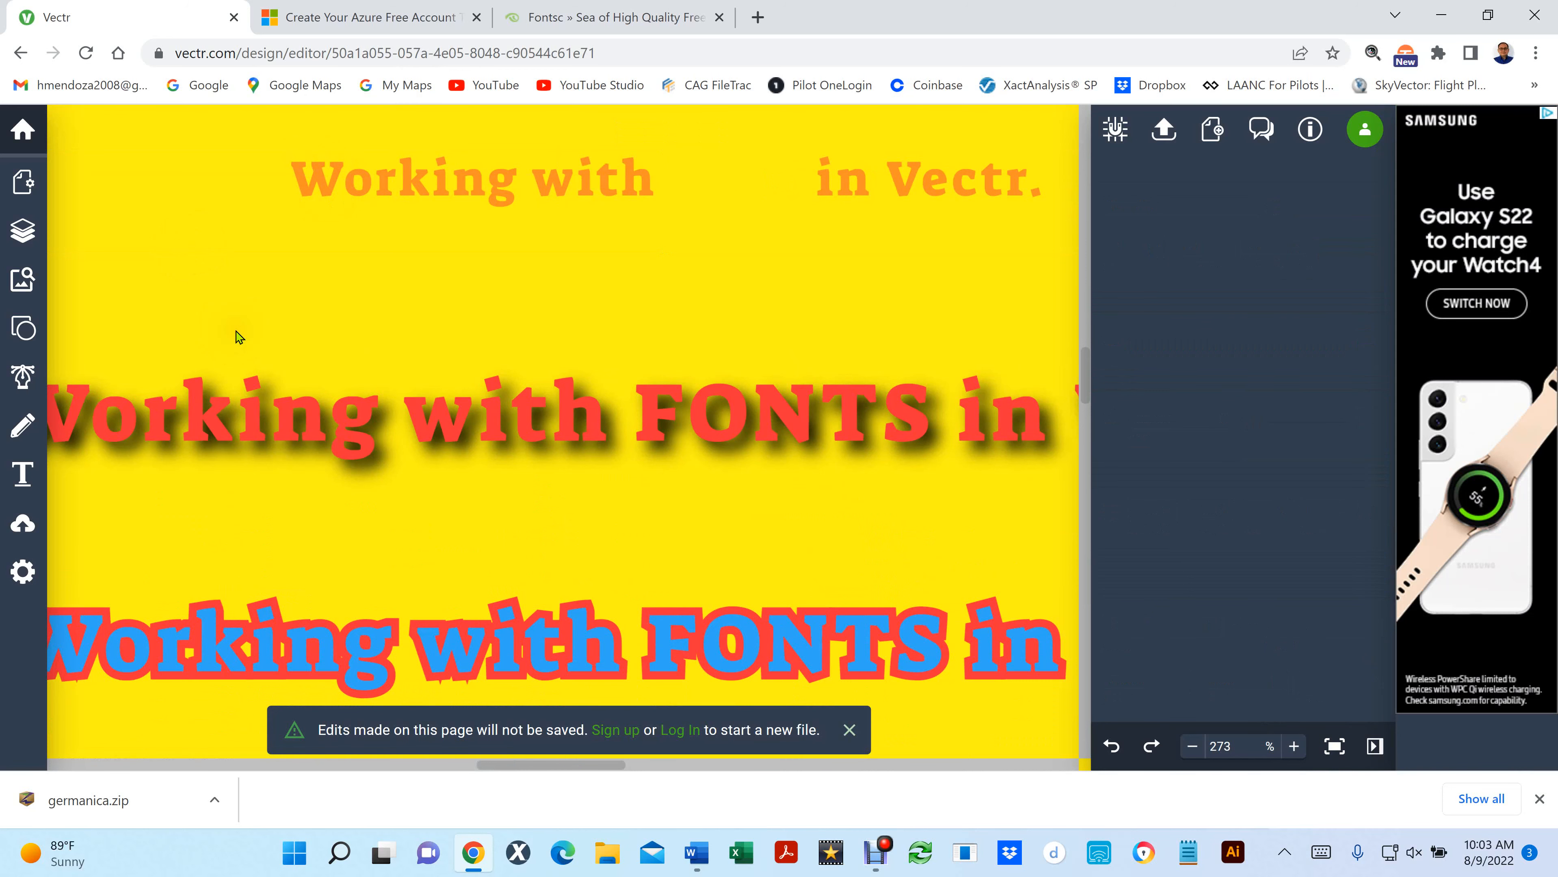
- Unlock the yellow page background, change its fill to the preset blue, and deselect it
scroll(234, 332, "down", 4)
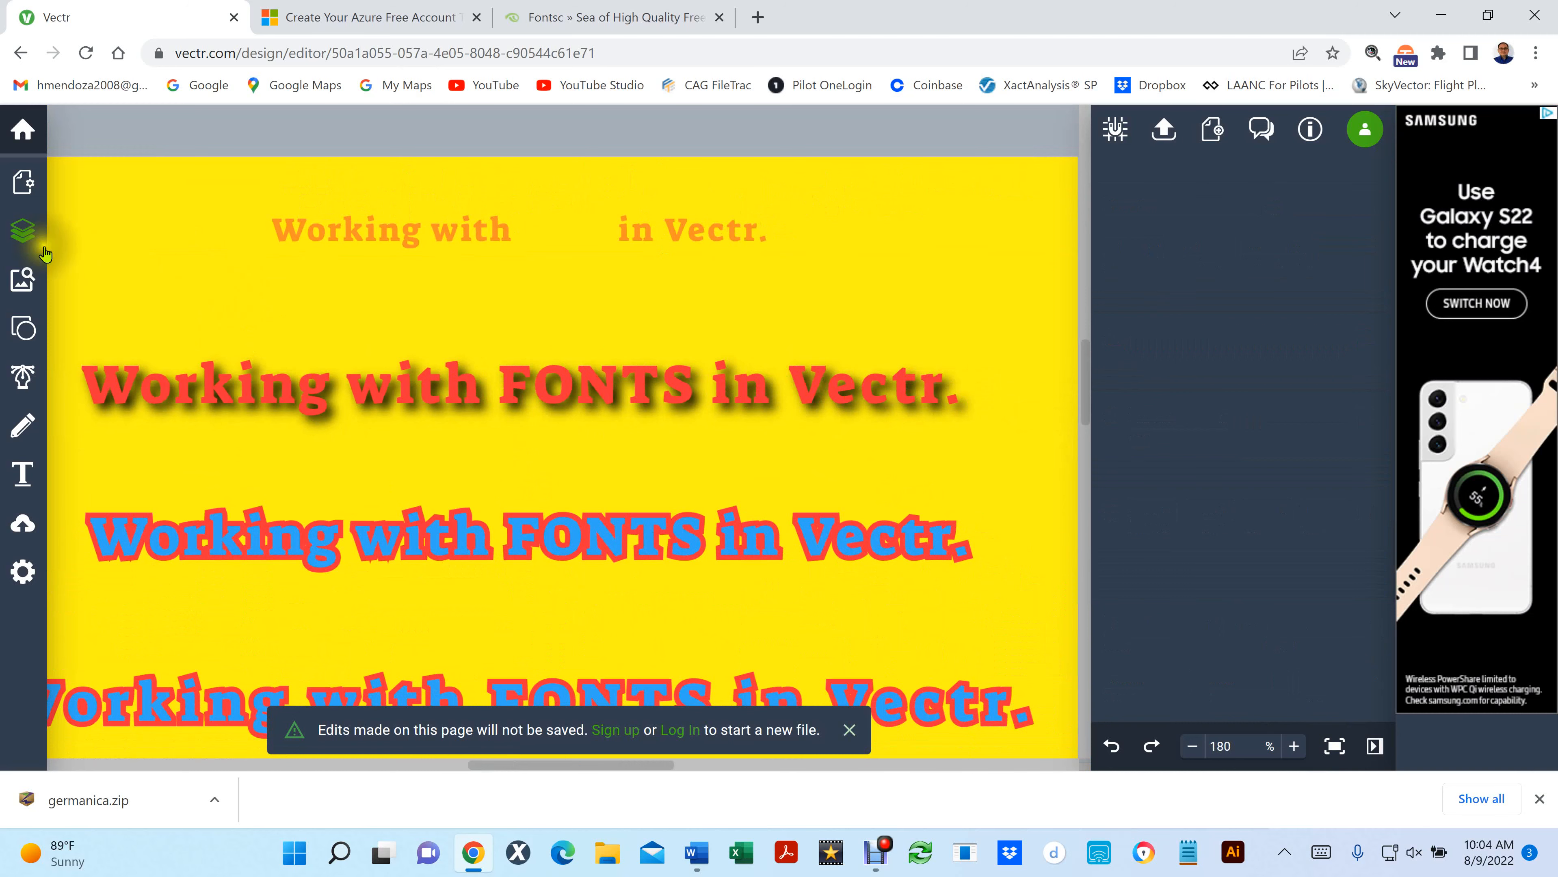
left_click(22, 231)
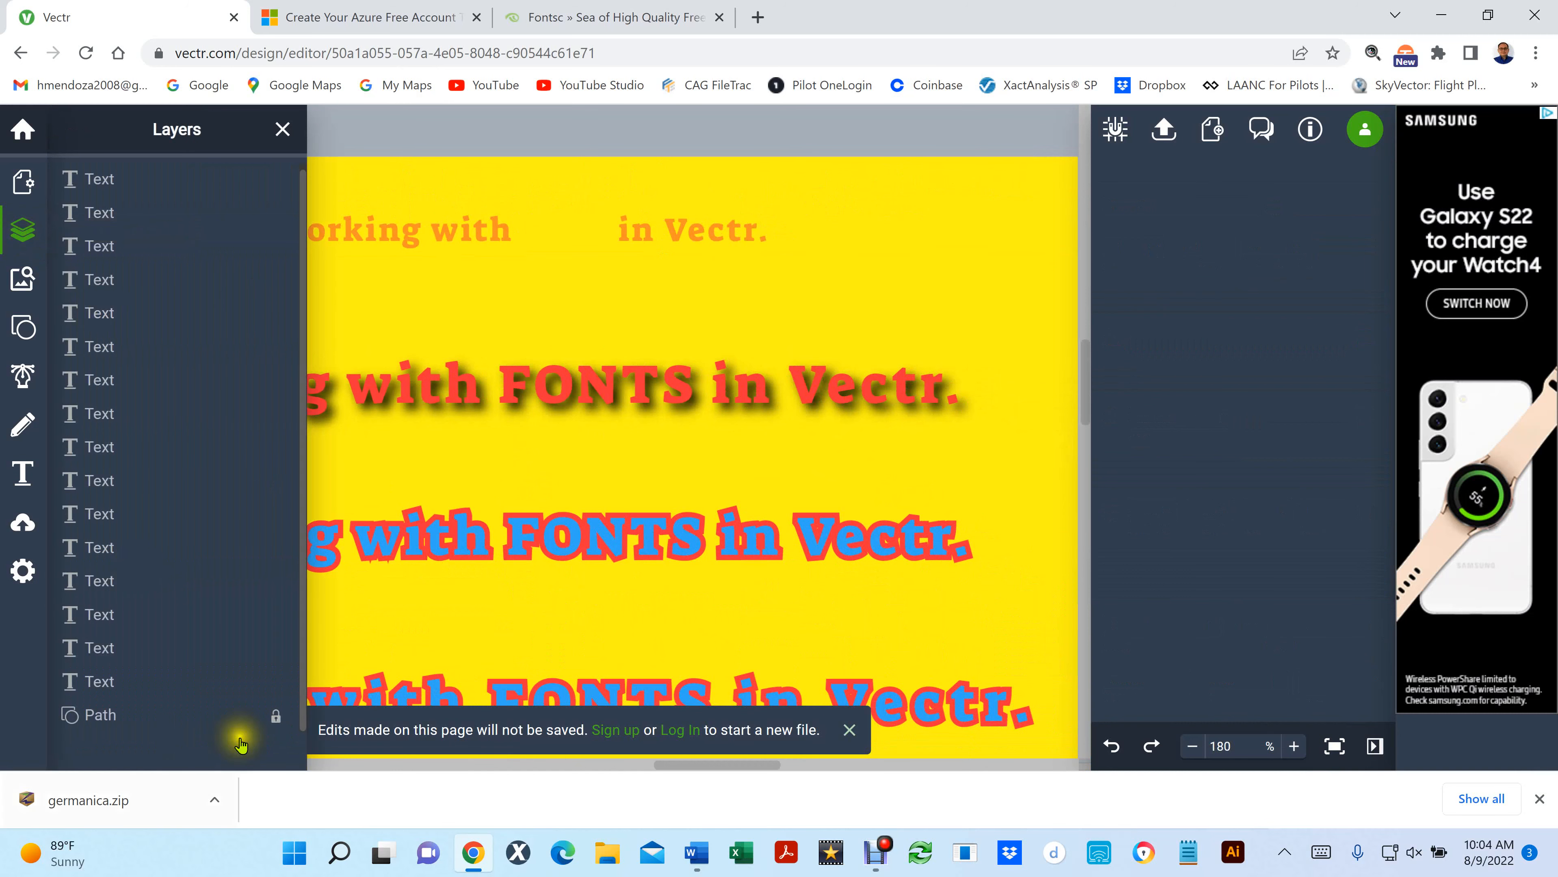
left_click(275, 717)
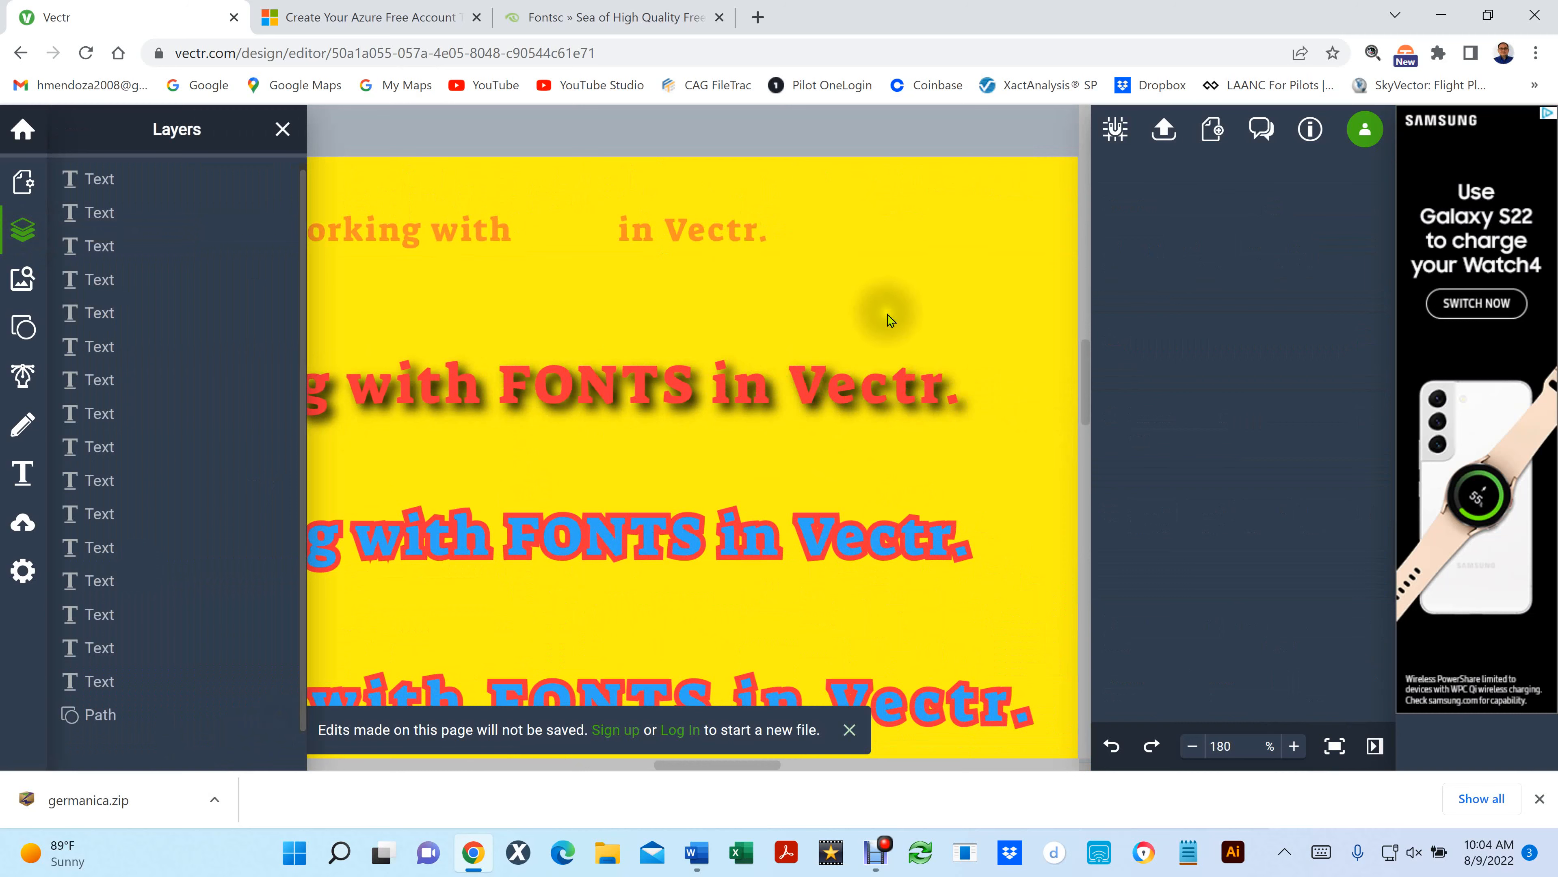
left_click(873, 288)
left_click(1111, 206)
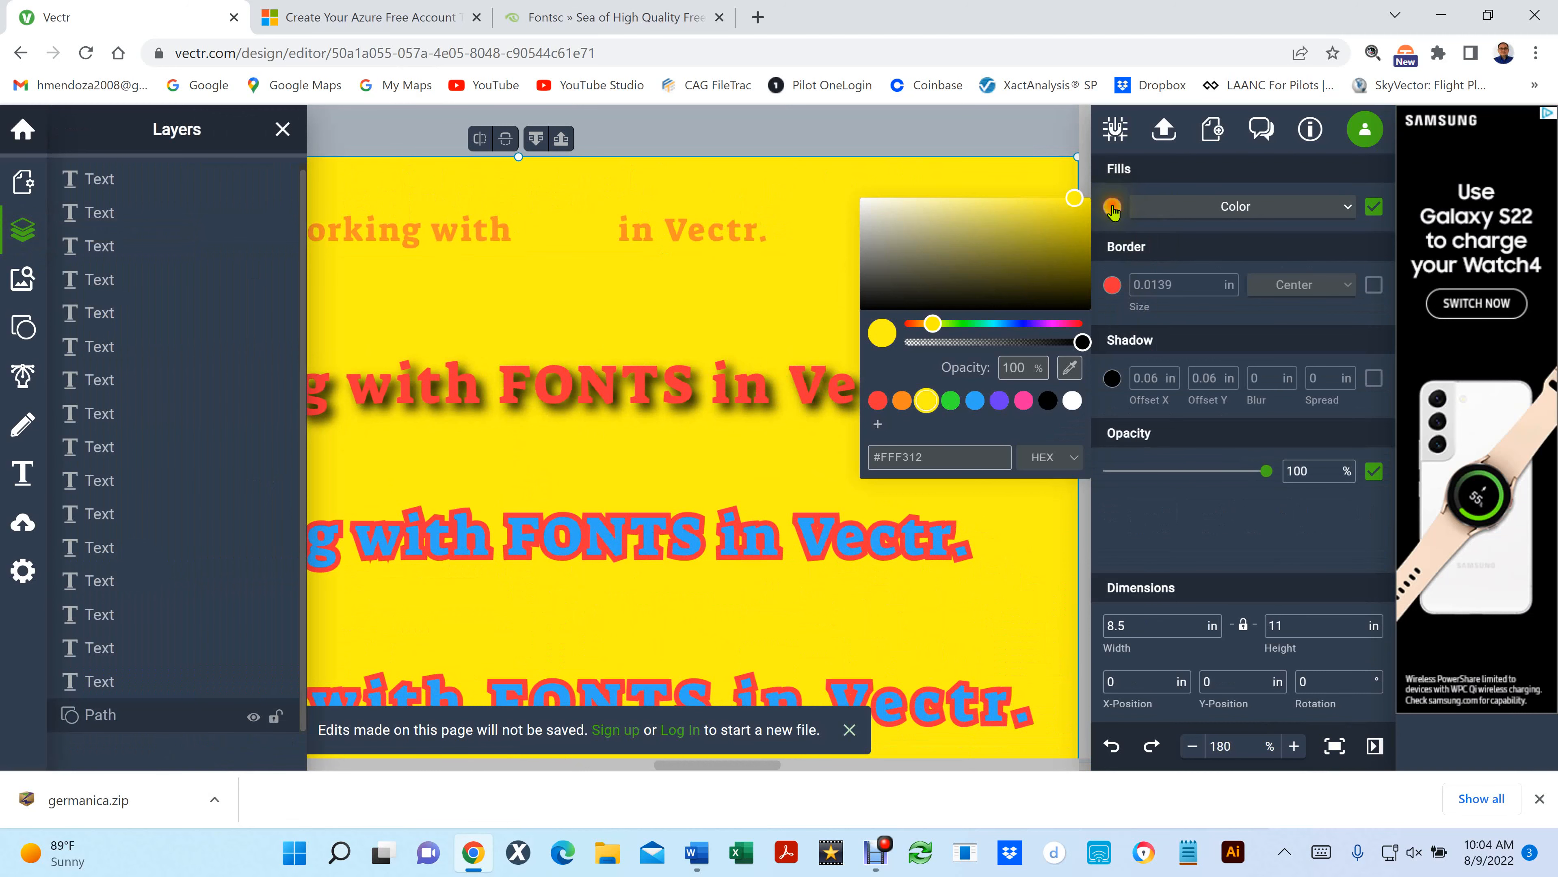
left_click(982, 402)
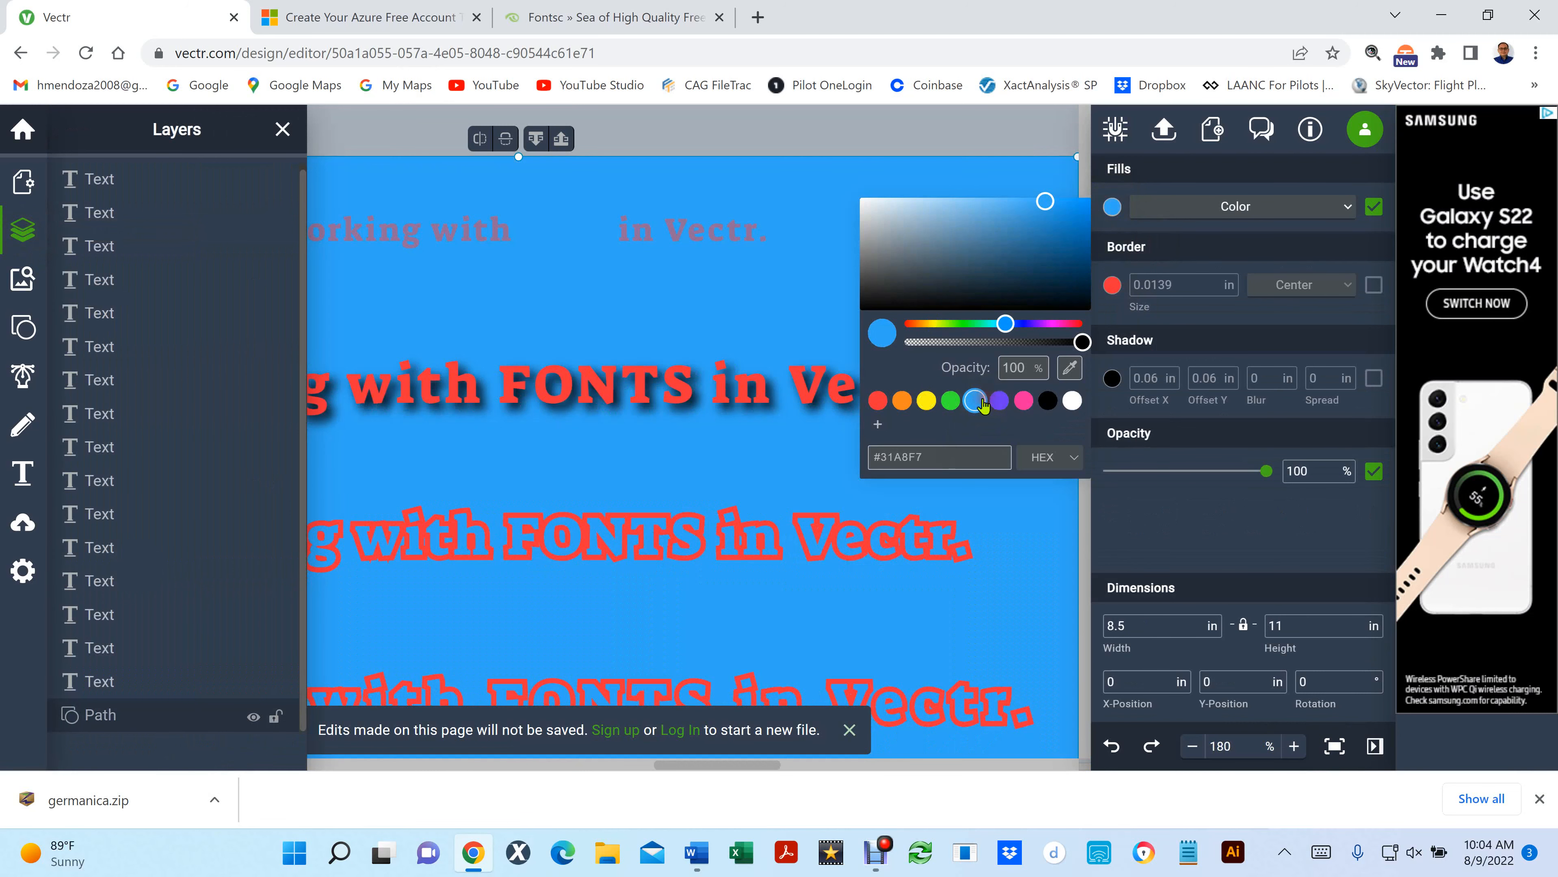
left_click(645, 132)
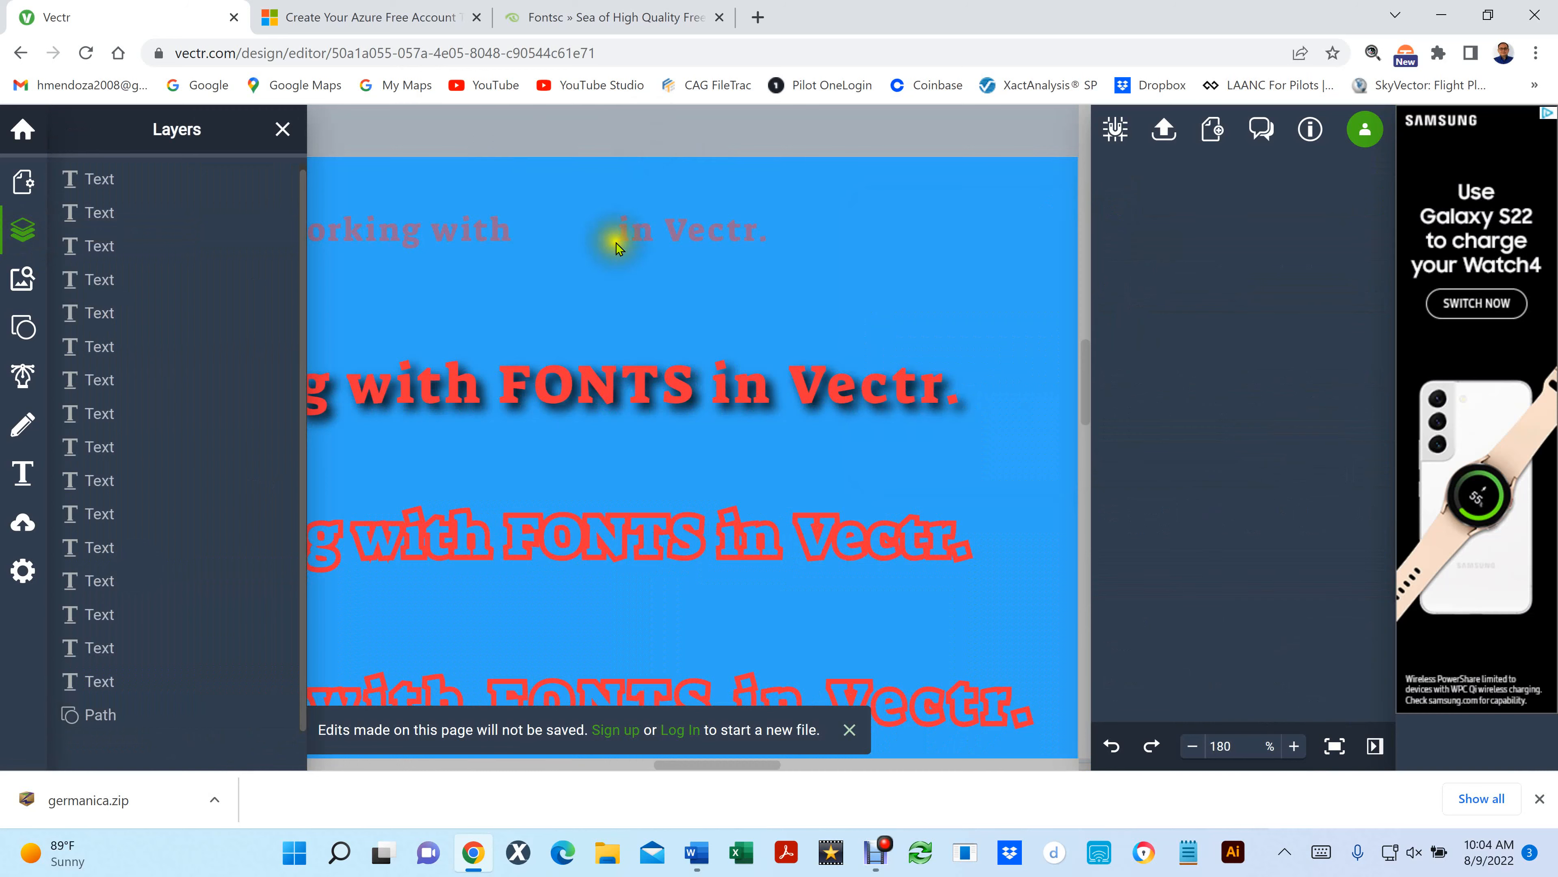
- Examine how the semi-transparent topmost line looks against the blue background, close up and on the whole page
scroll(616, 242, "up", 3)
scroll(616, 242, "up", 4)
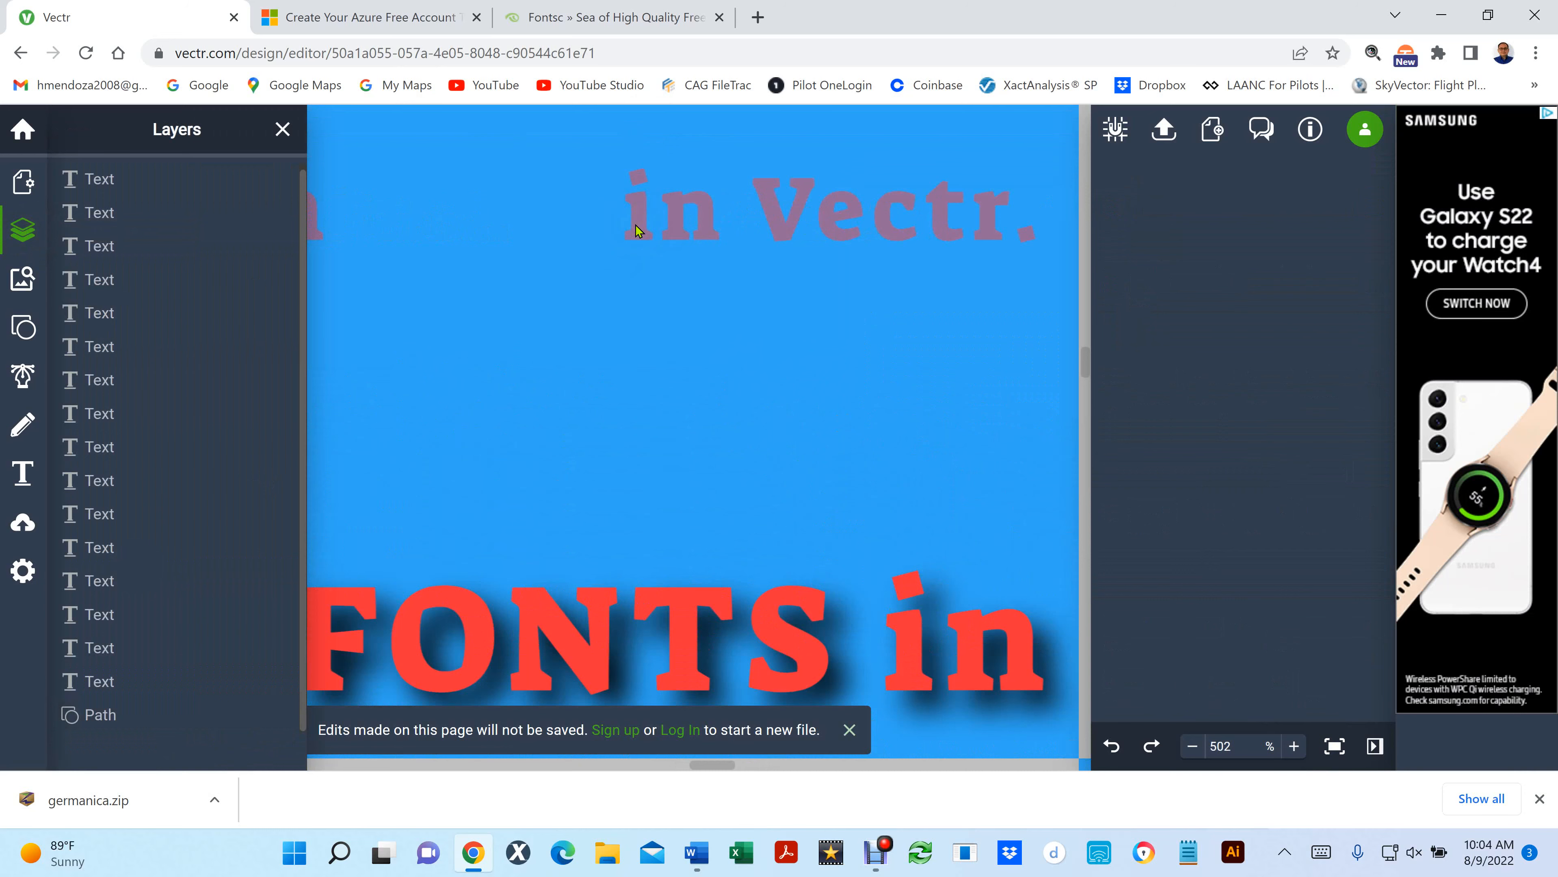
left_click(635, 224)
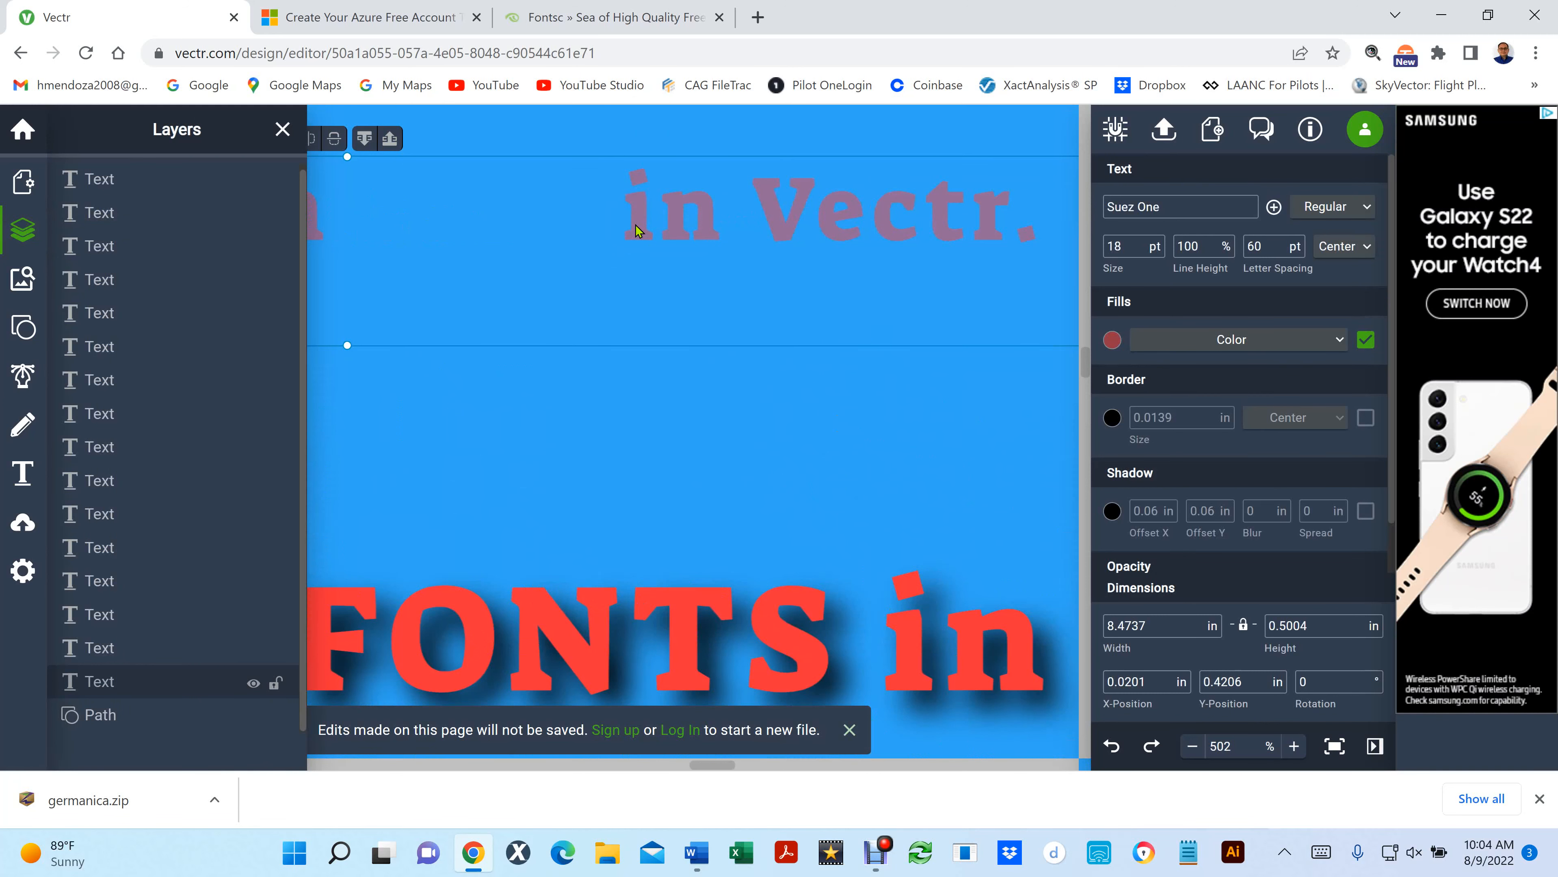
left_click(654, 376)
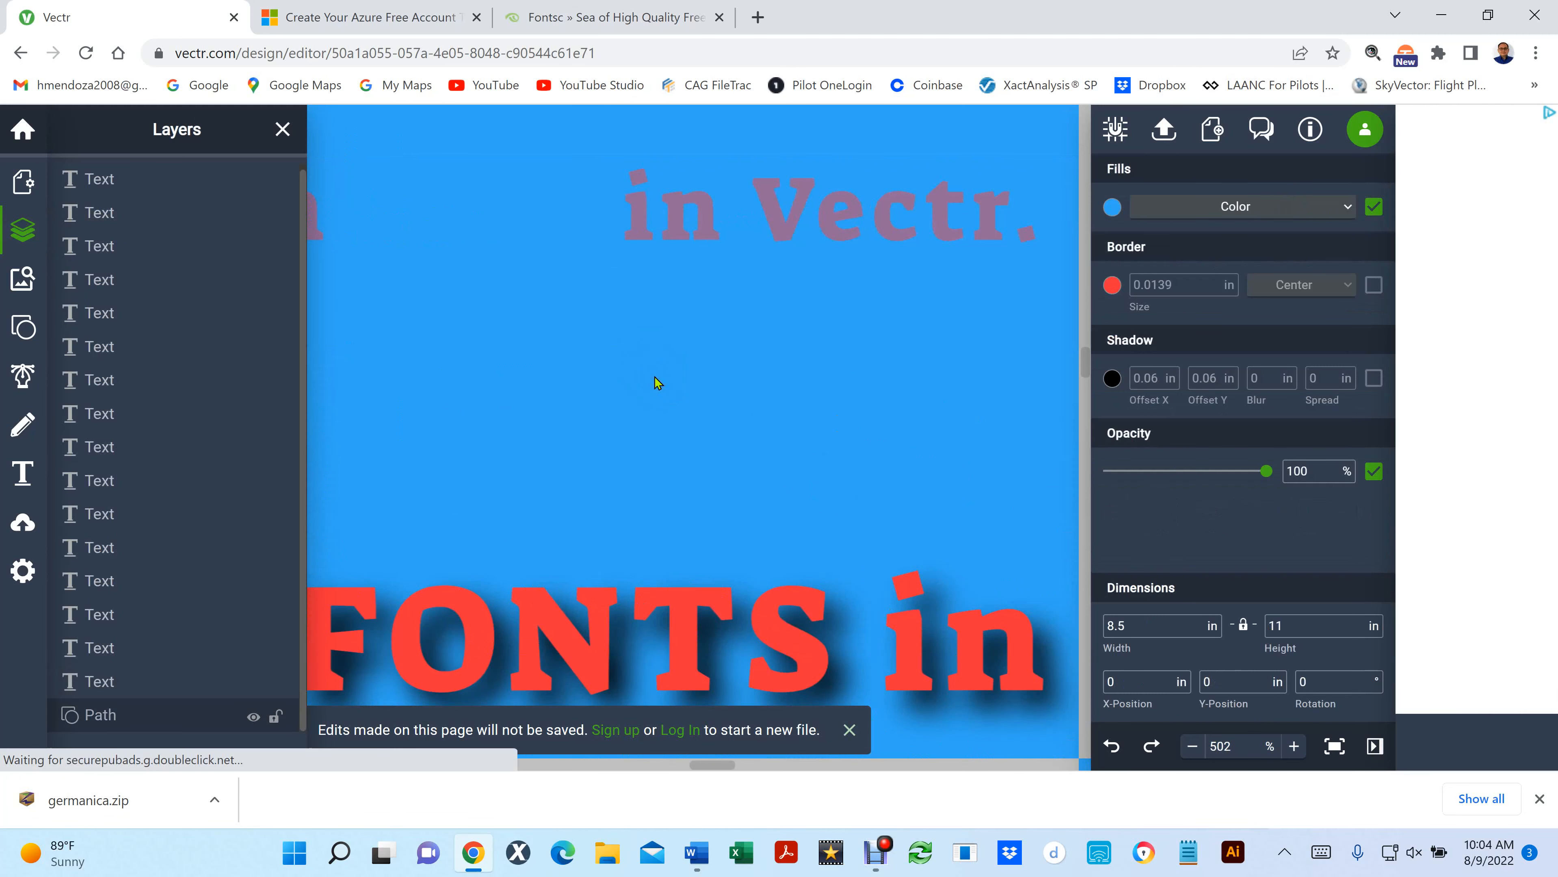
key("ctrl+0")
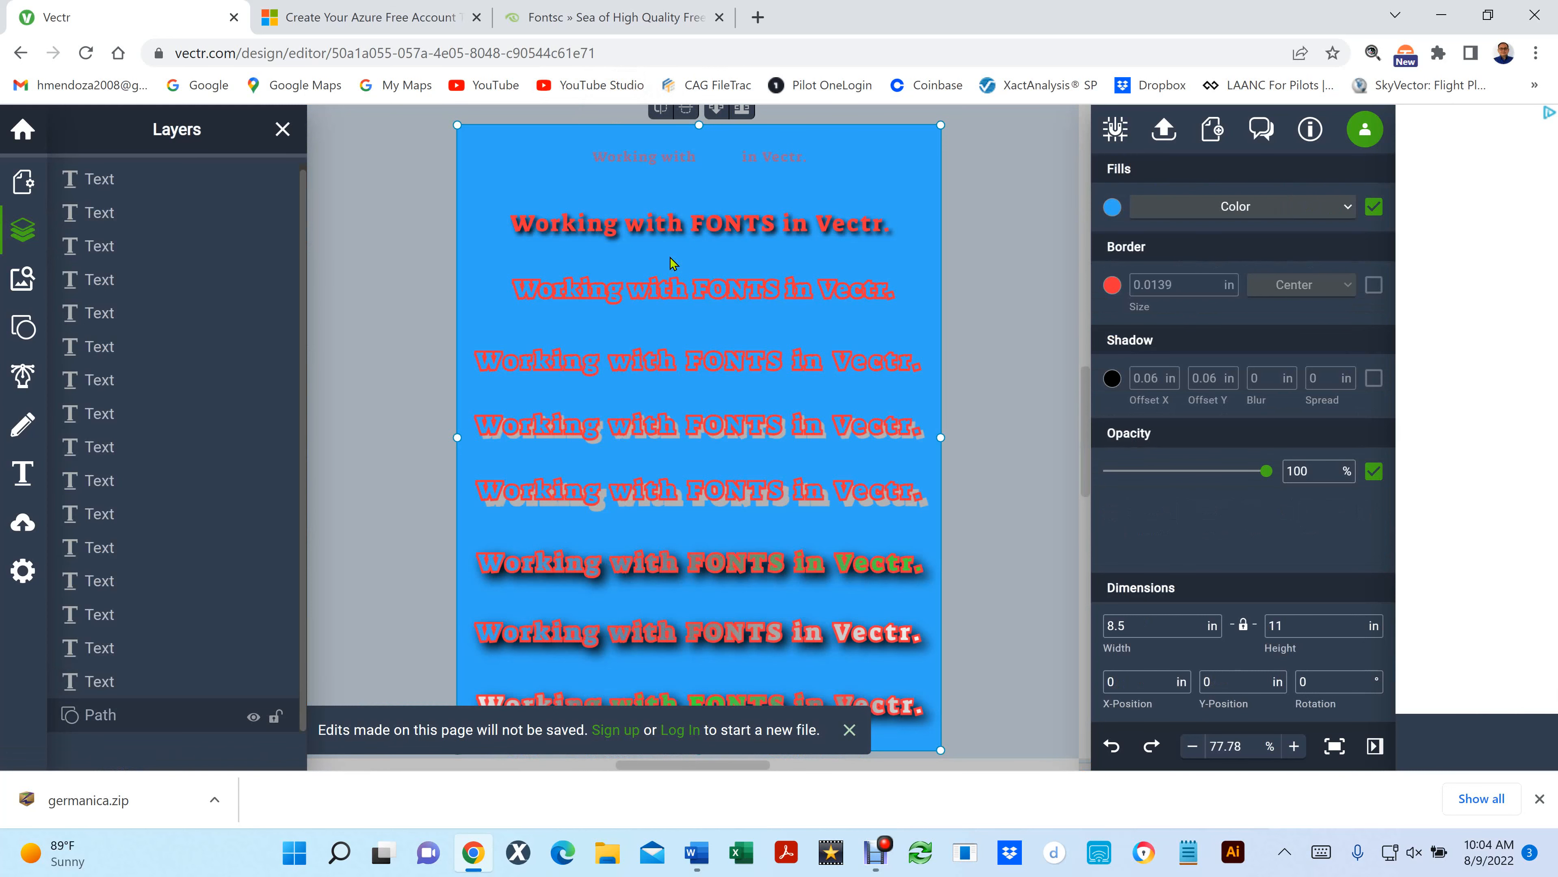
key("ctrl+h")
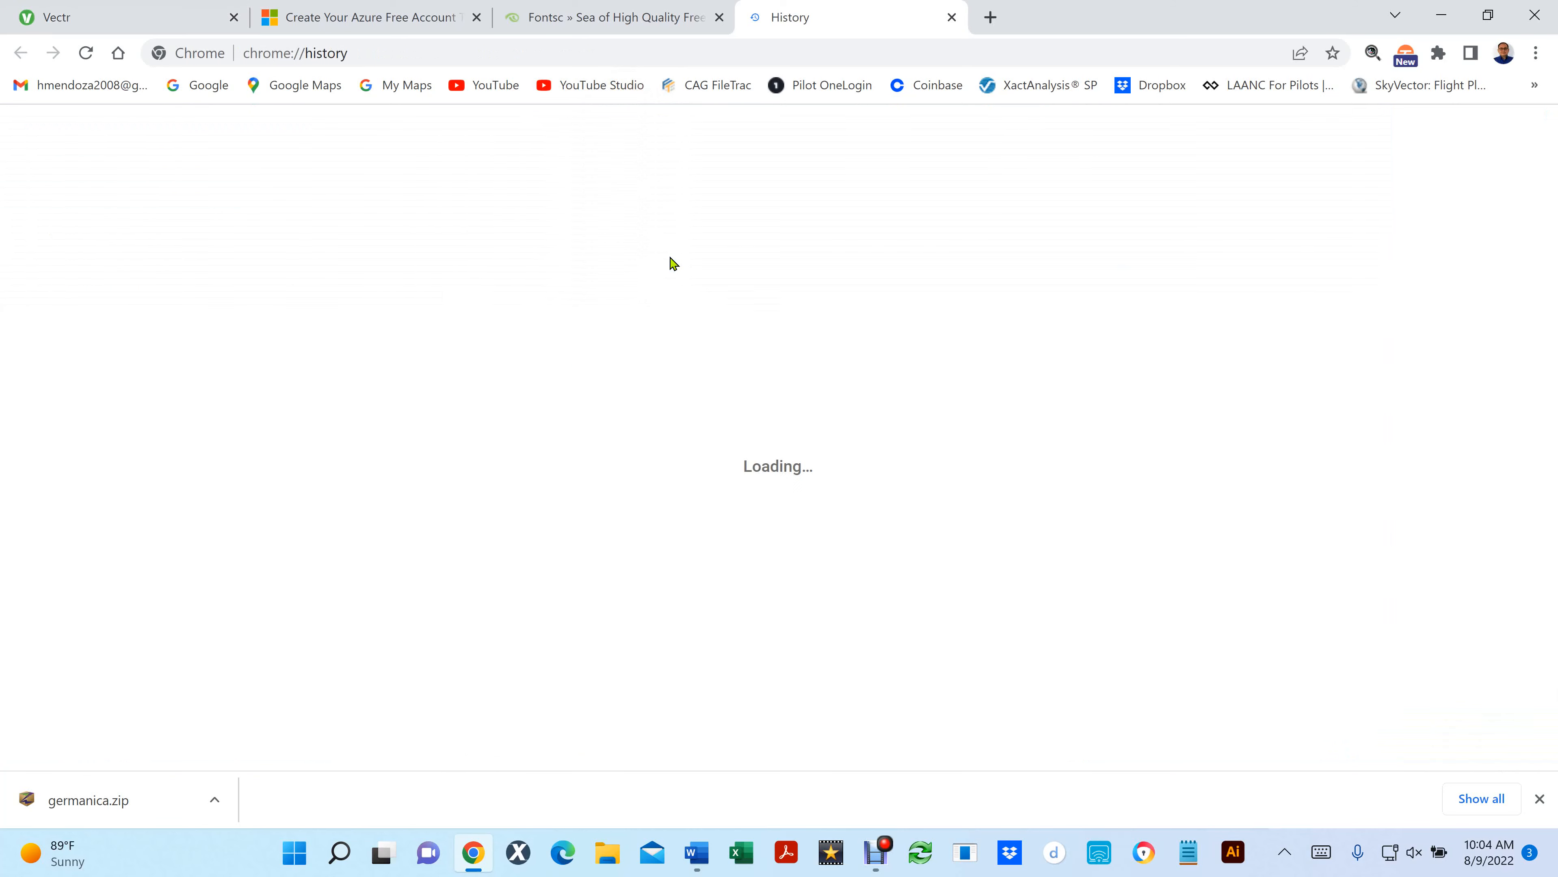
left_click(961, 16)
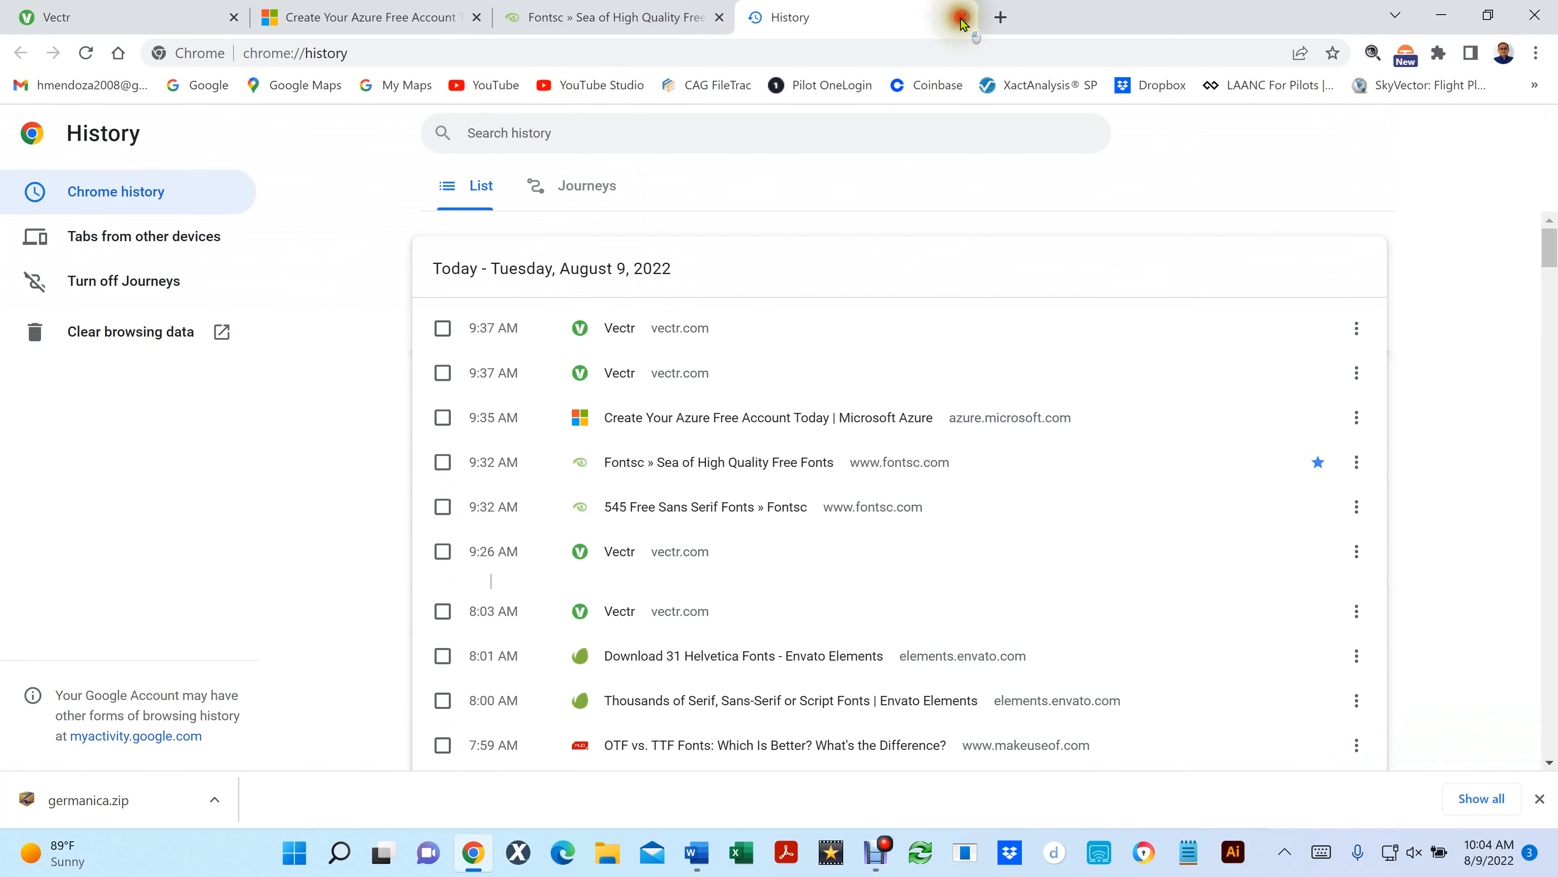
left_click(1001, 338)
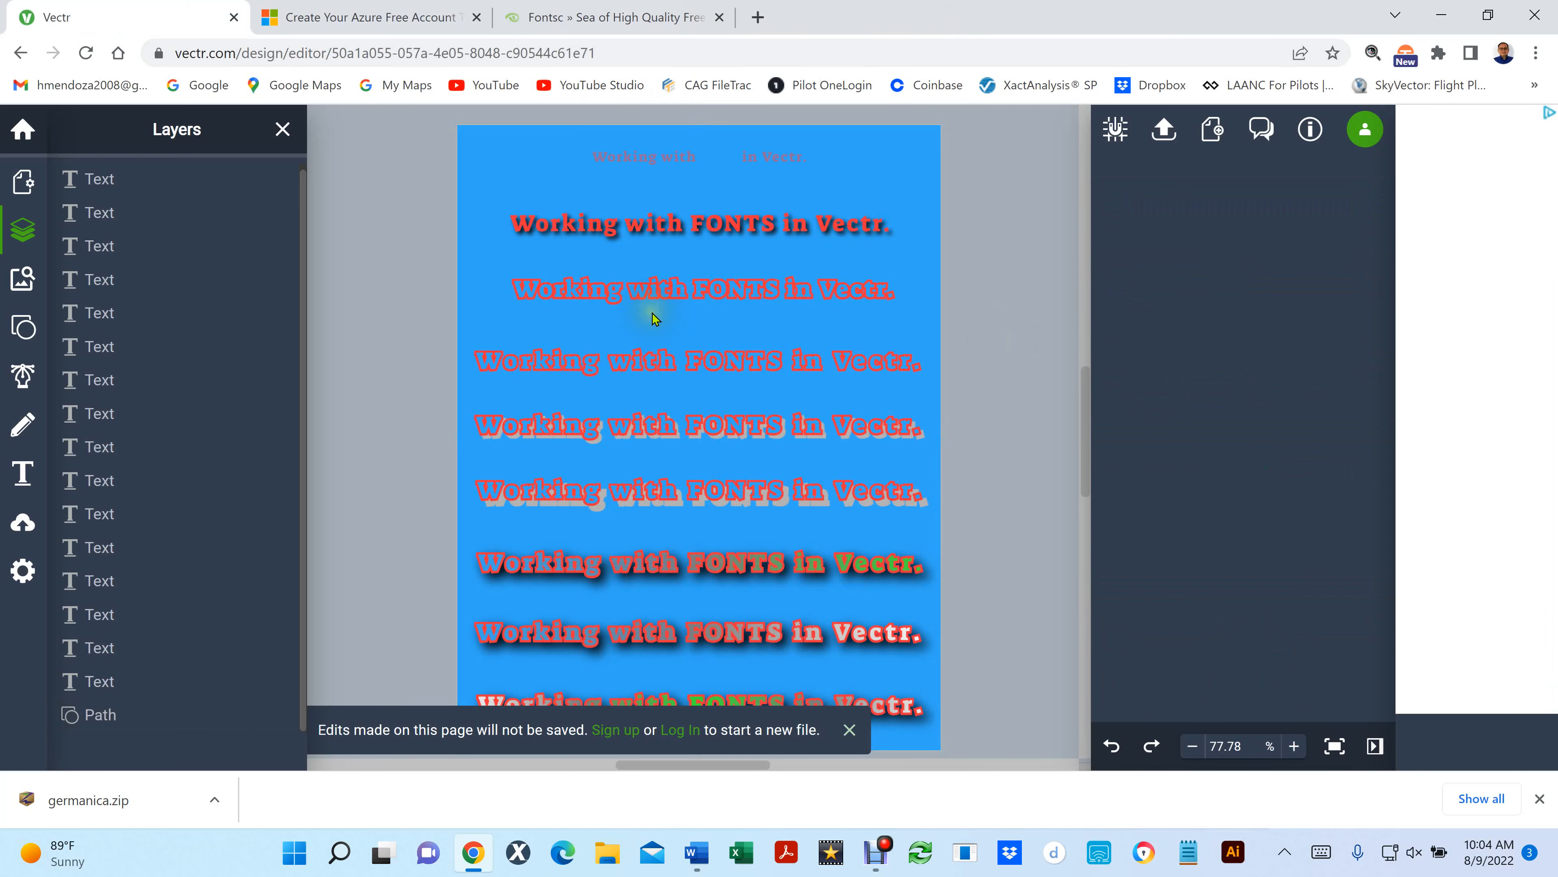
- Select all of the semi-transparent text in the topmost line again and close the layer list
left_click(665, 158)
double_click(665, 159)
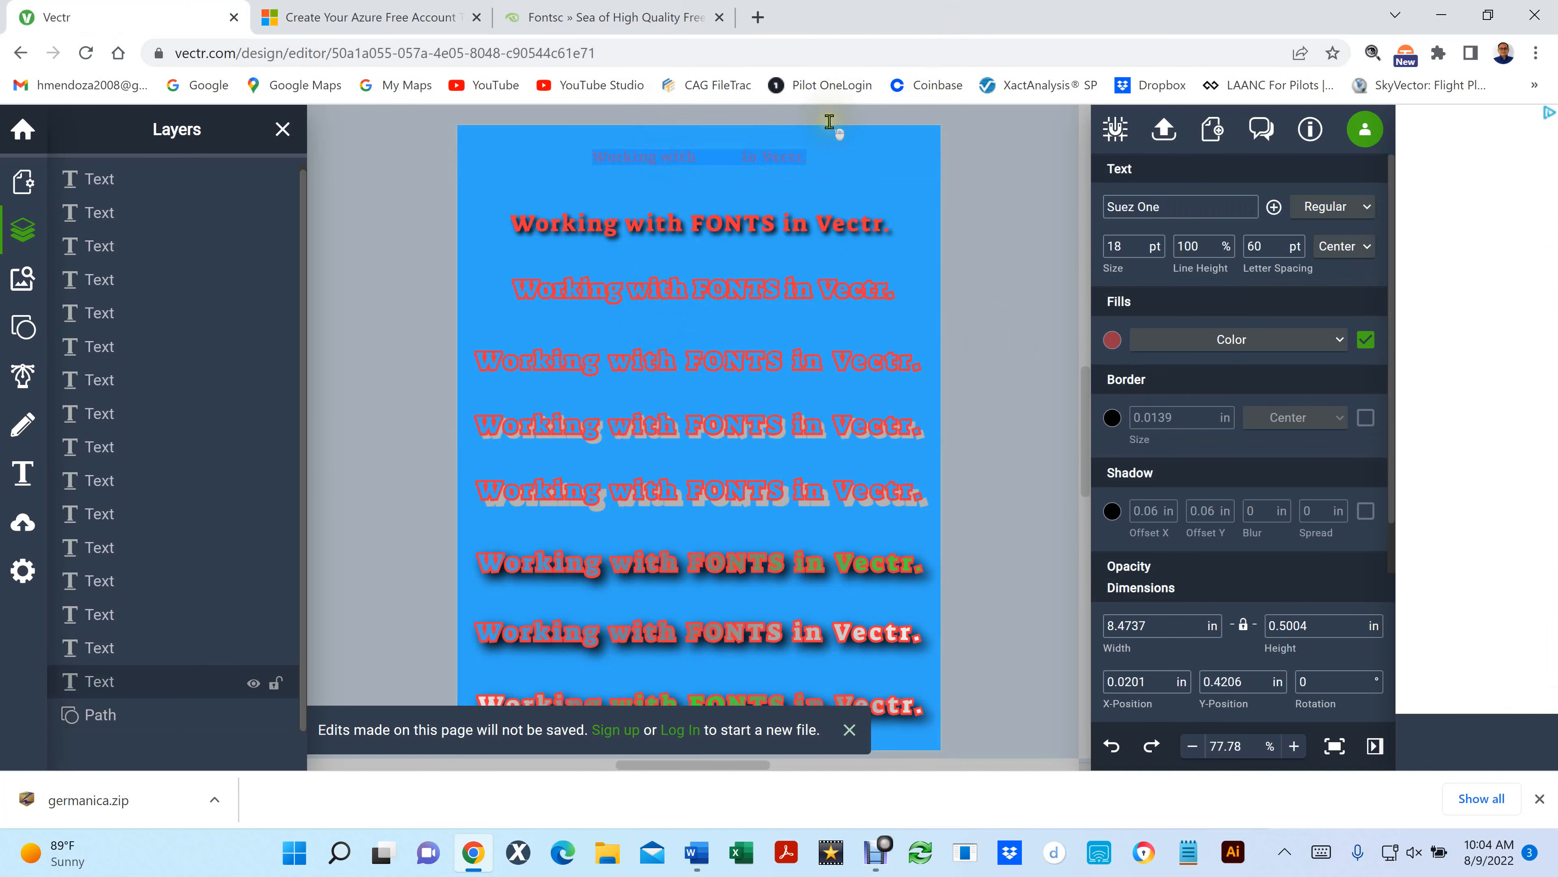
scroll(829, 121, "up", 3)
left_click(281, 130)
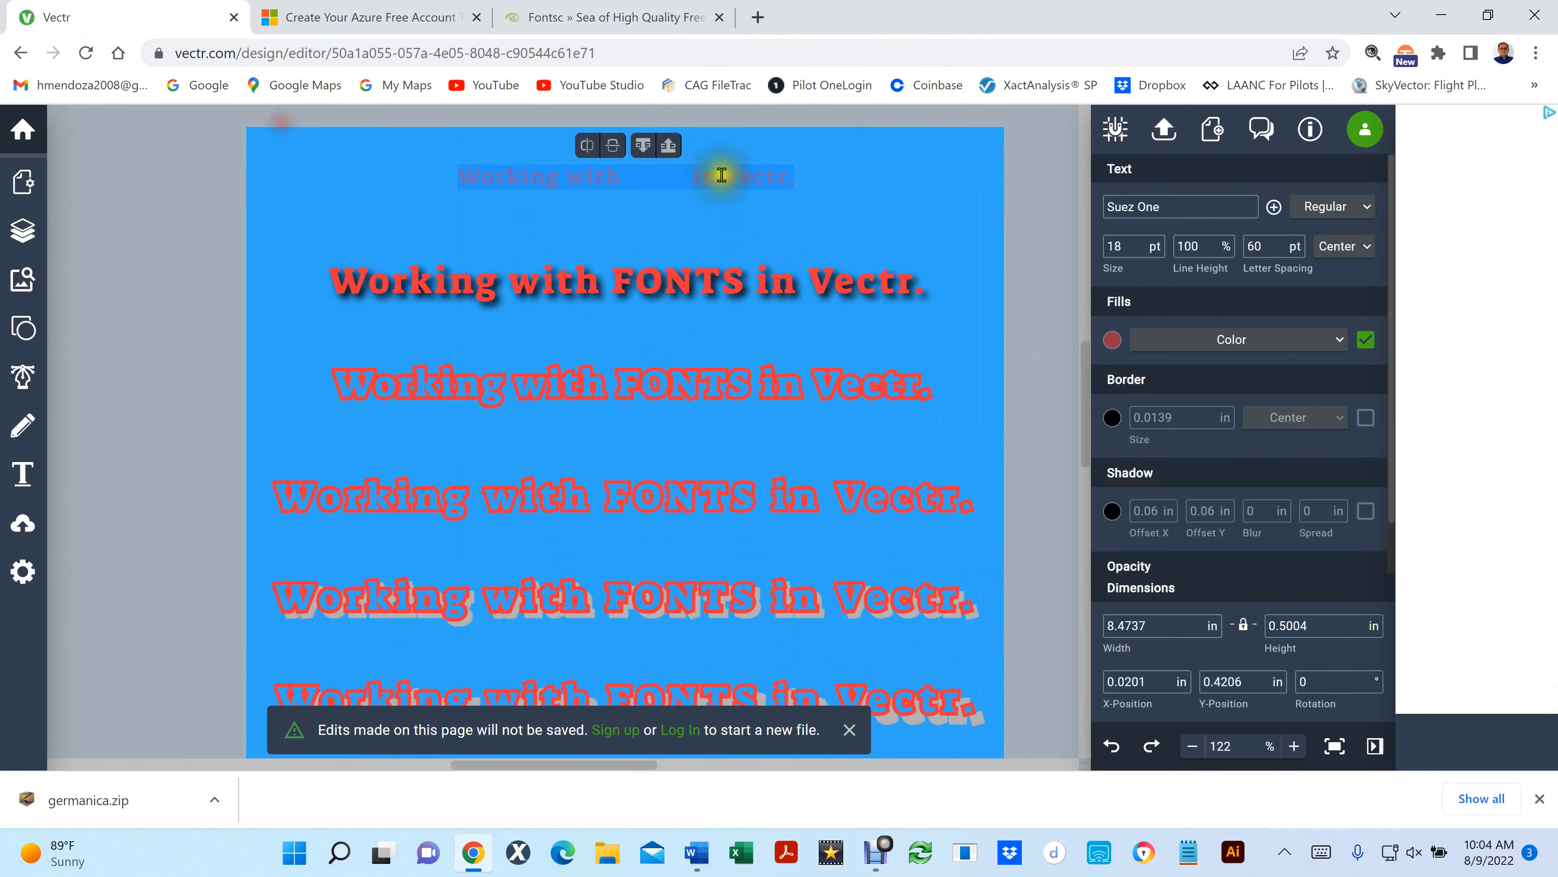
scroll(740, 145, "up", 3)
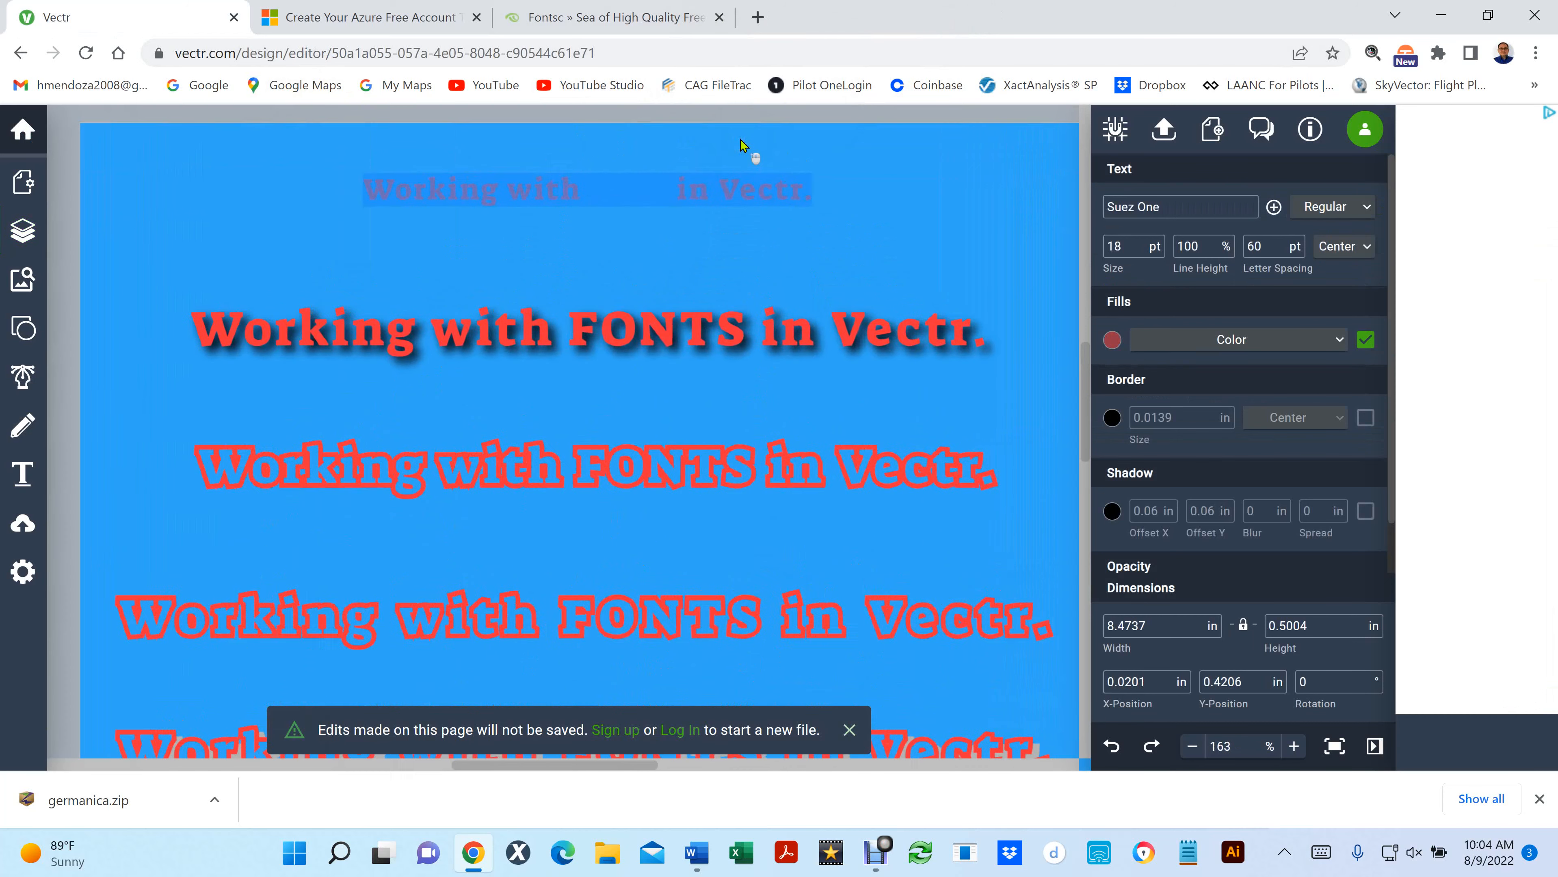
scroll(740, 139, "up", 1)
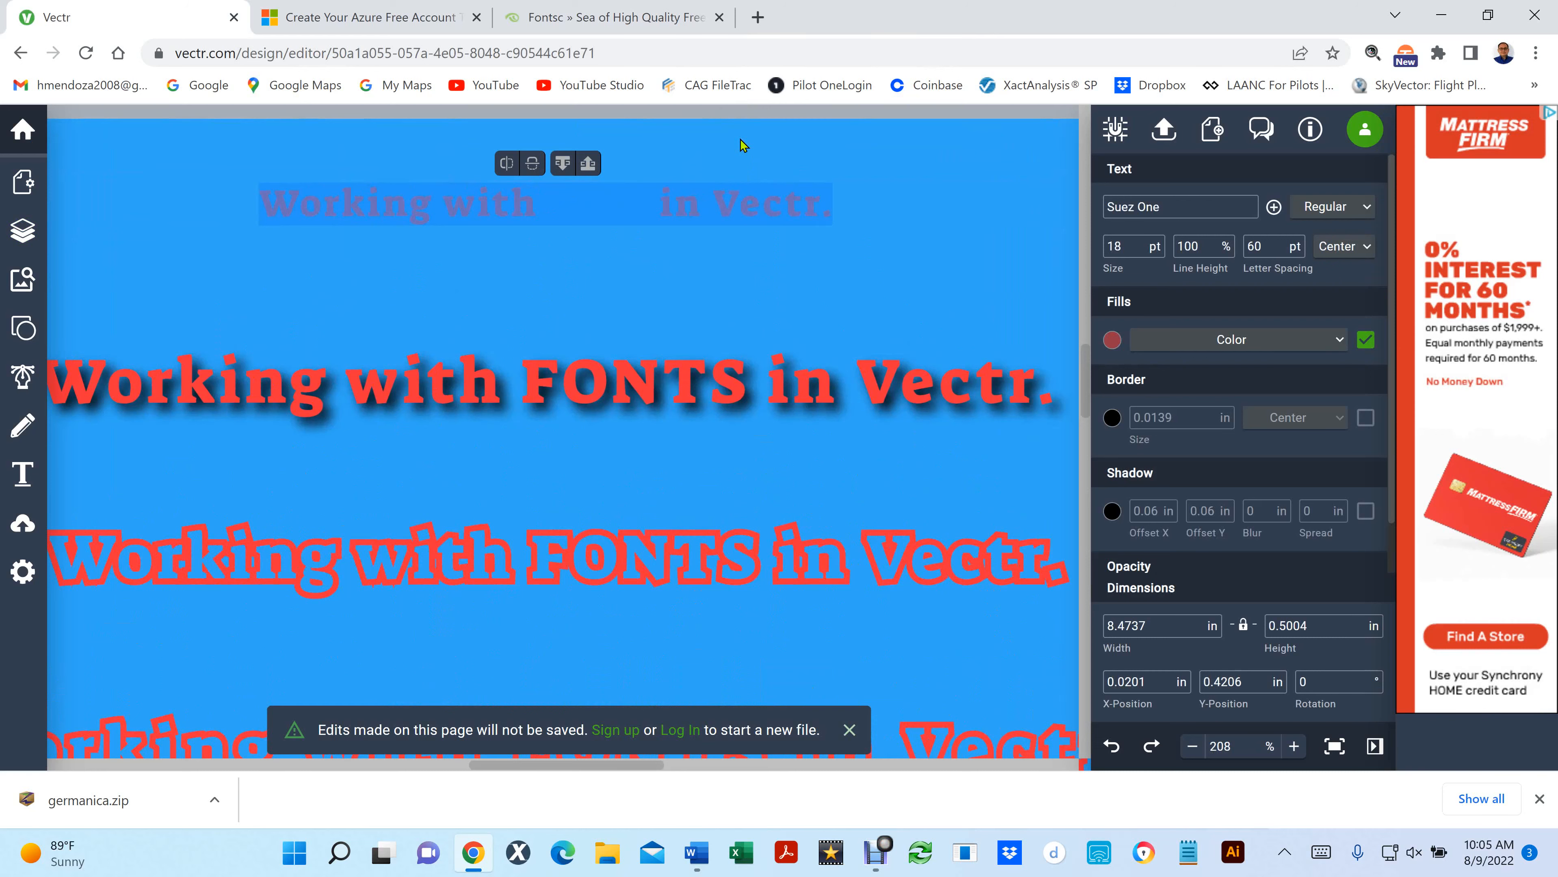
- Change the topmost line's font to Allerta and check which font styles it offers
left_click(1190, 209)
scroll(1232, 332, "up", 8)
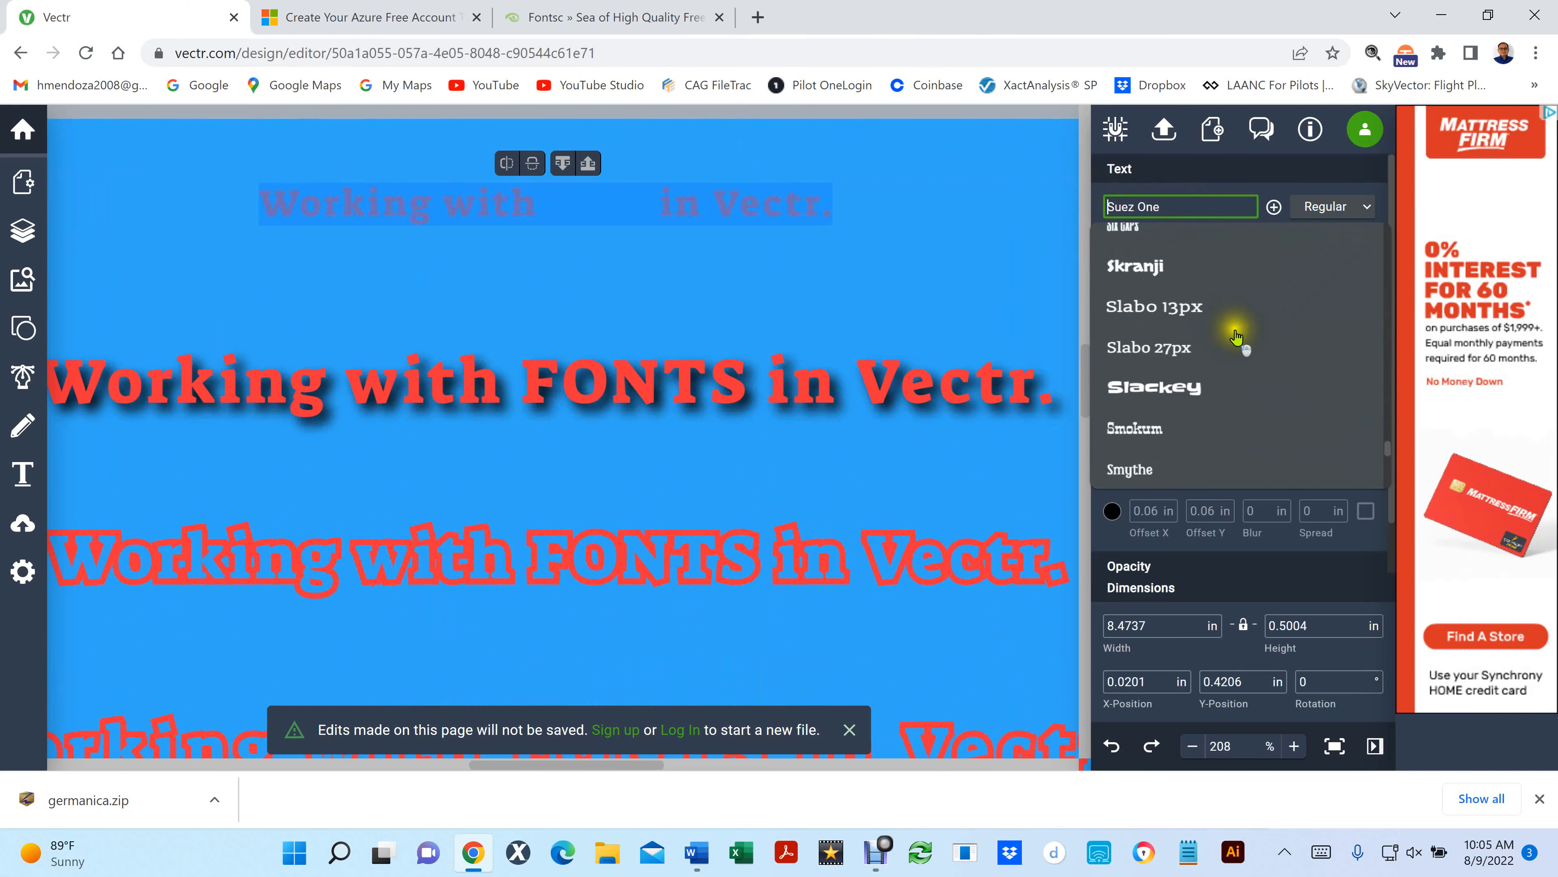
scroll(1290, 381, "up", 5)
left_click_drag(1384, 438, 1368, 245)
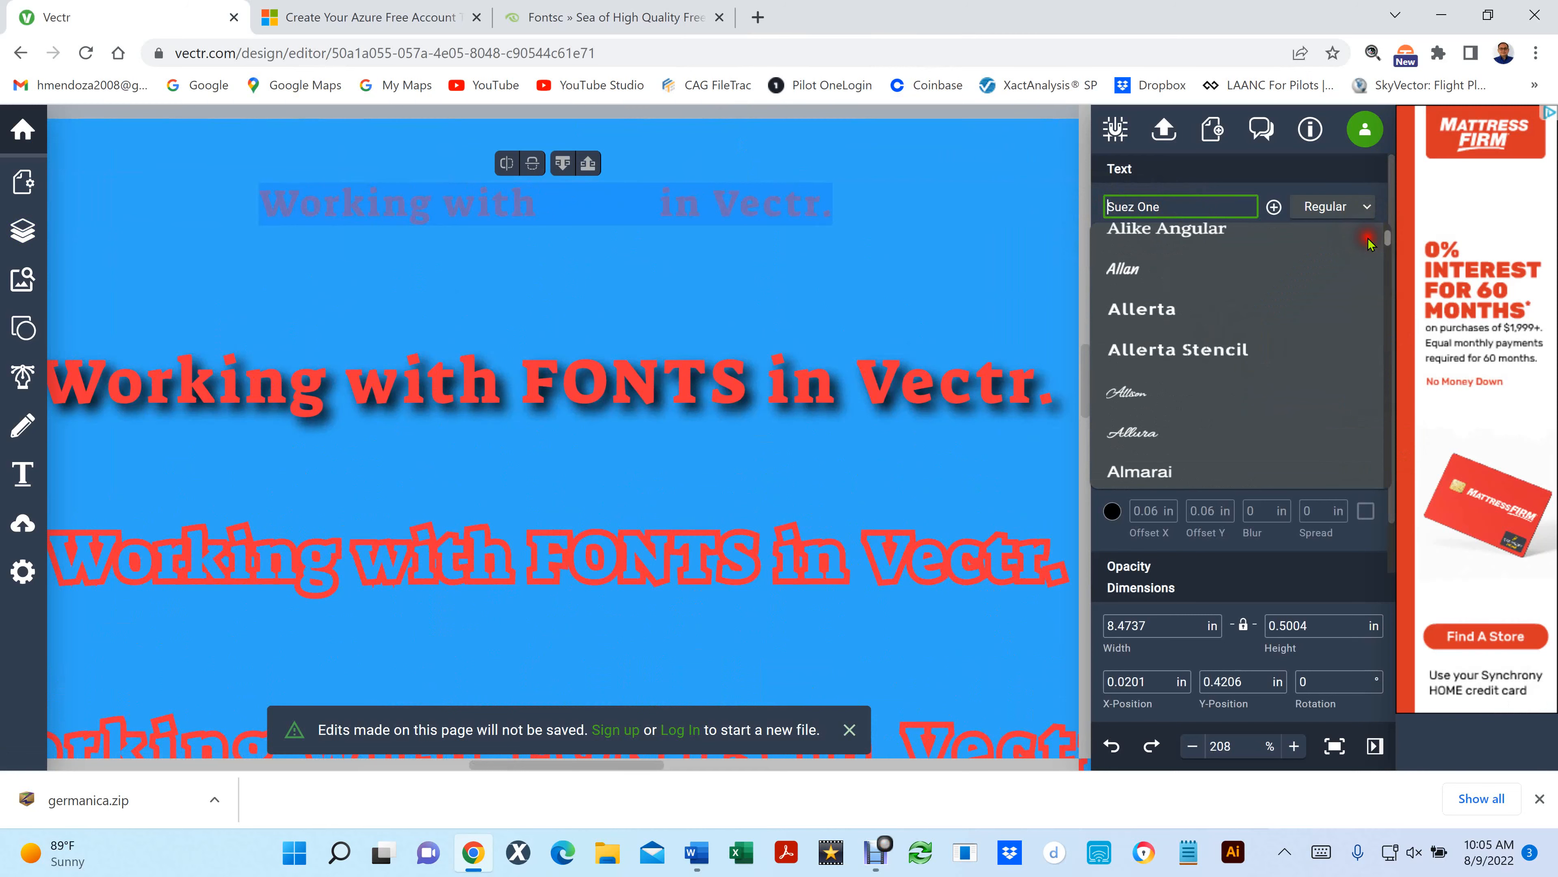
left_click(1173, 307)
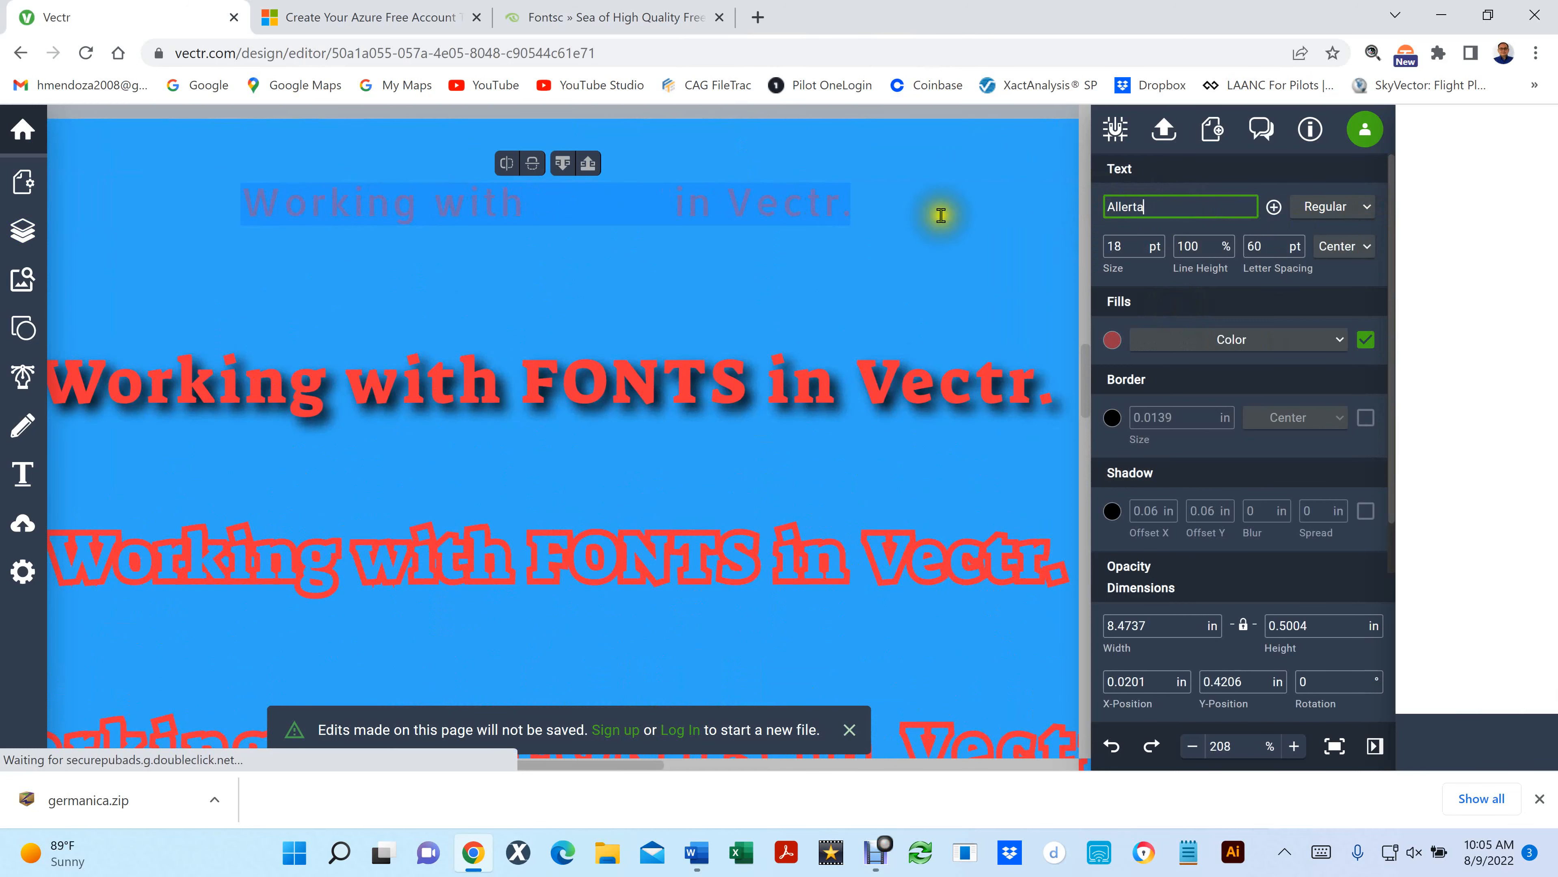
left_click(1365, 208)
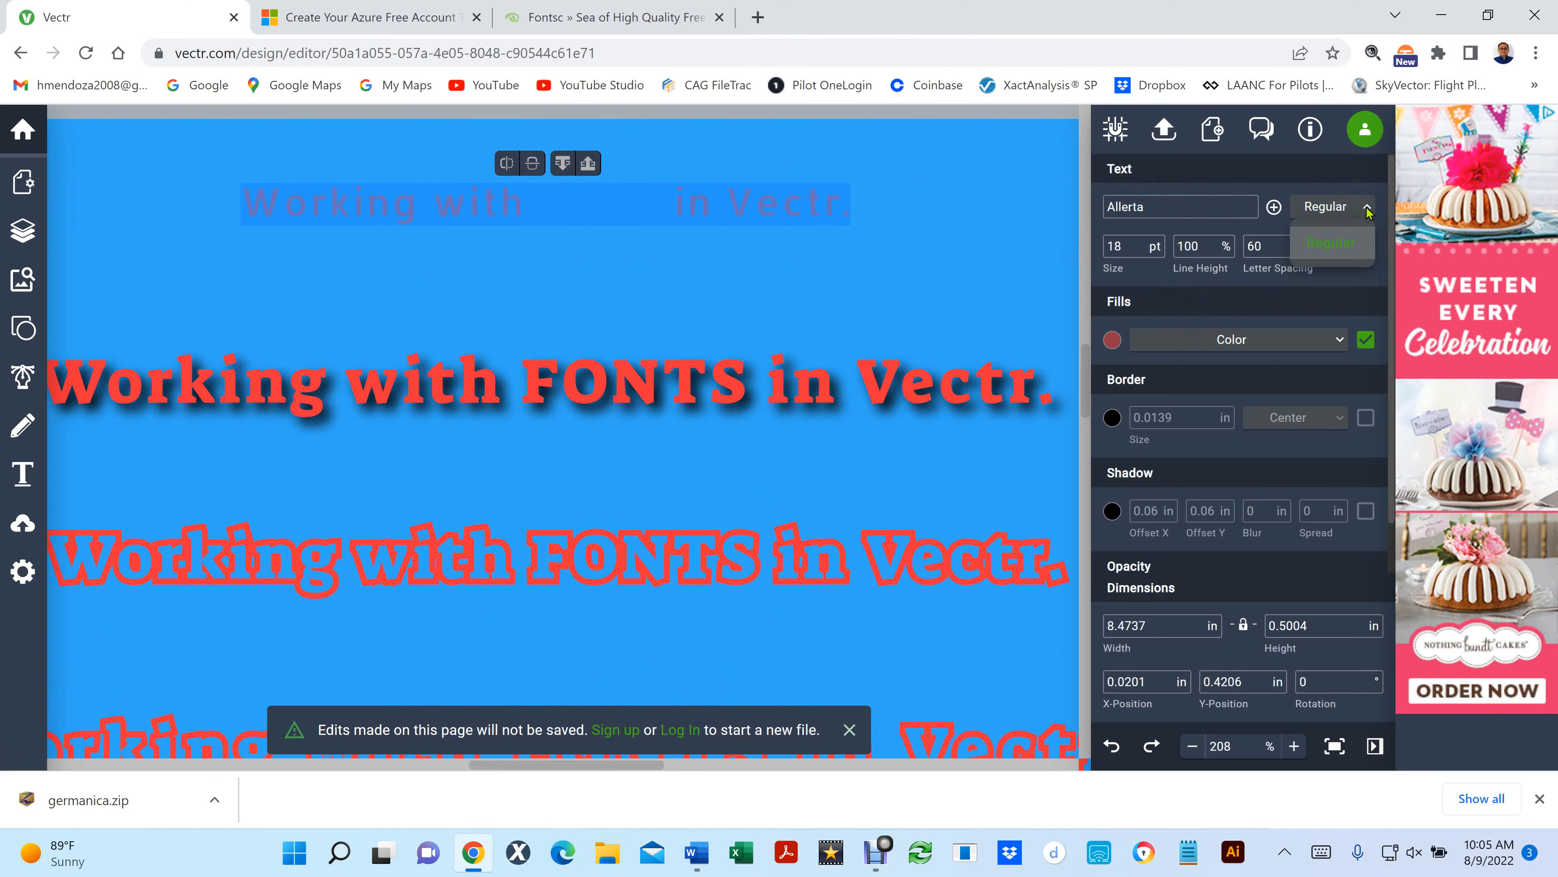
- Set the topmost line's font to Arimo
left_click(1189, 208)
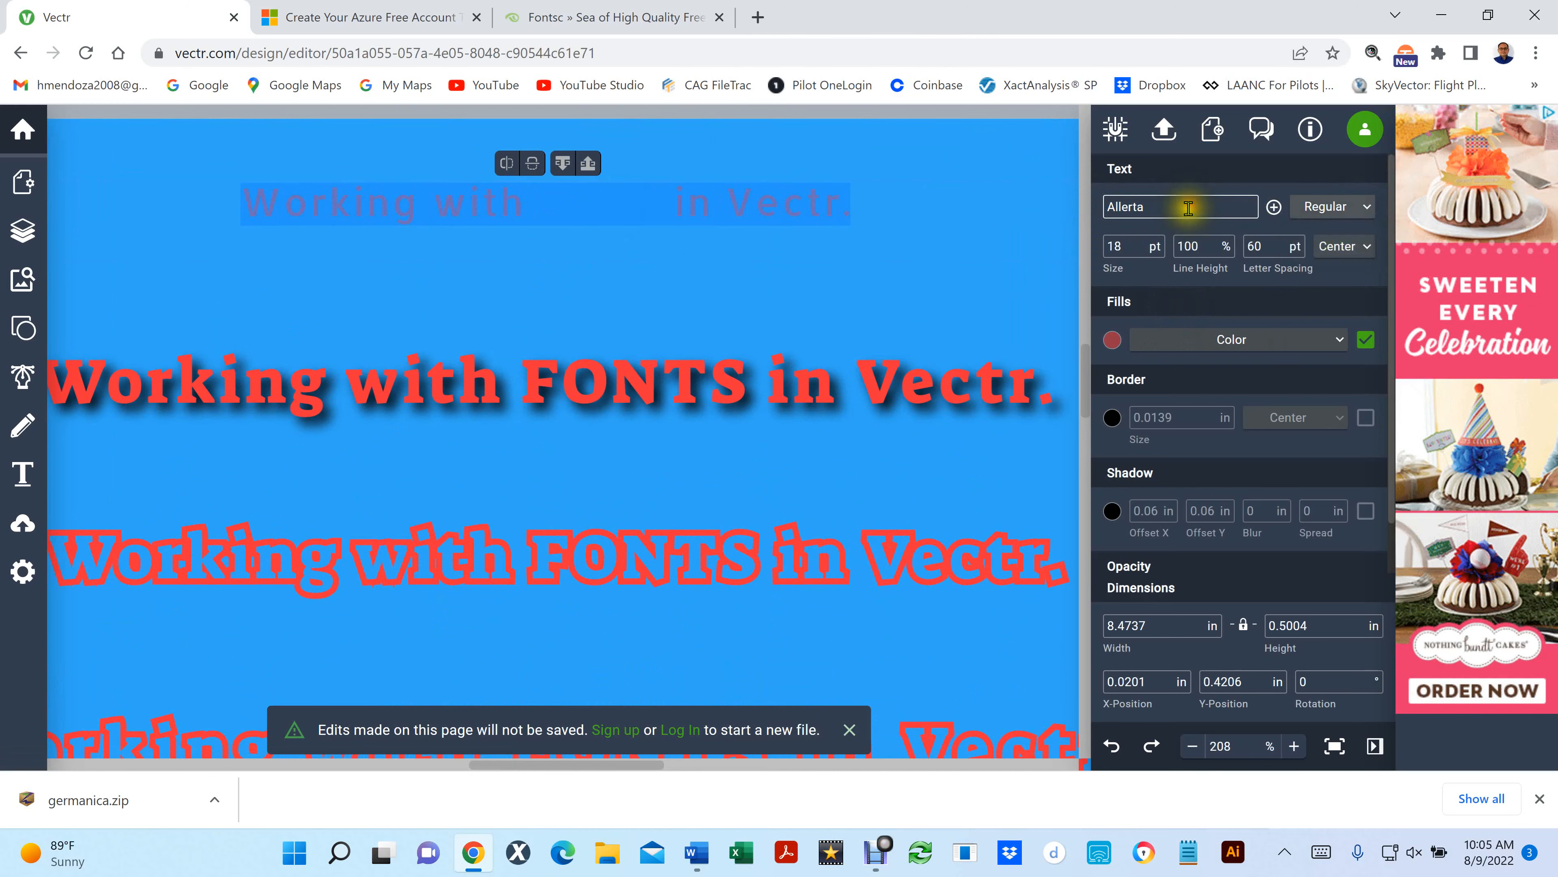
scroll(1247, 326, "down", 10)
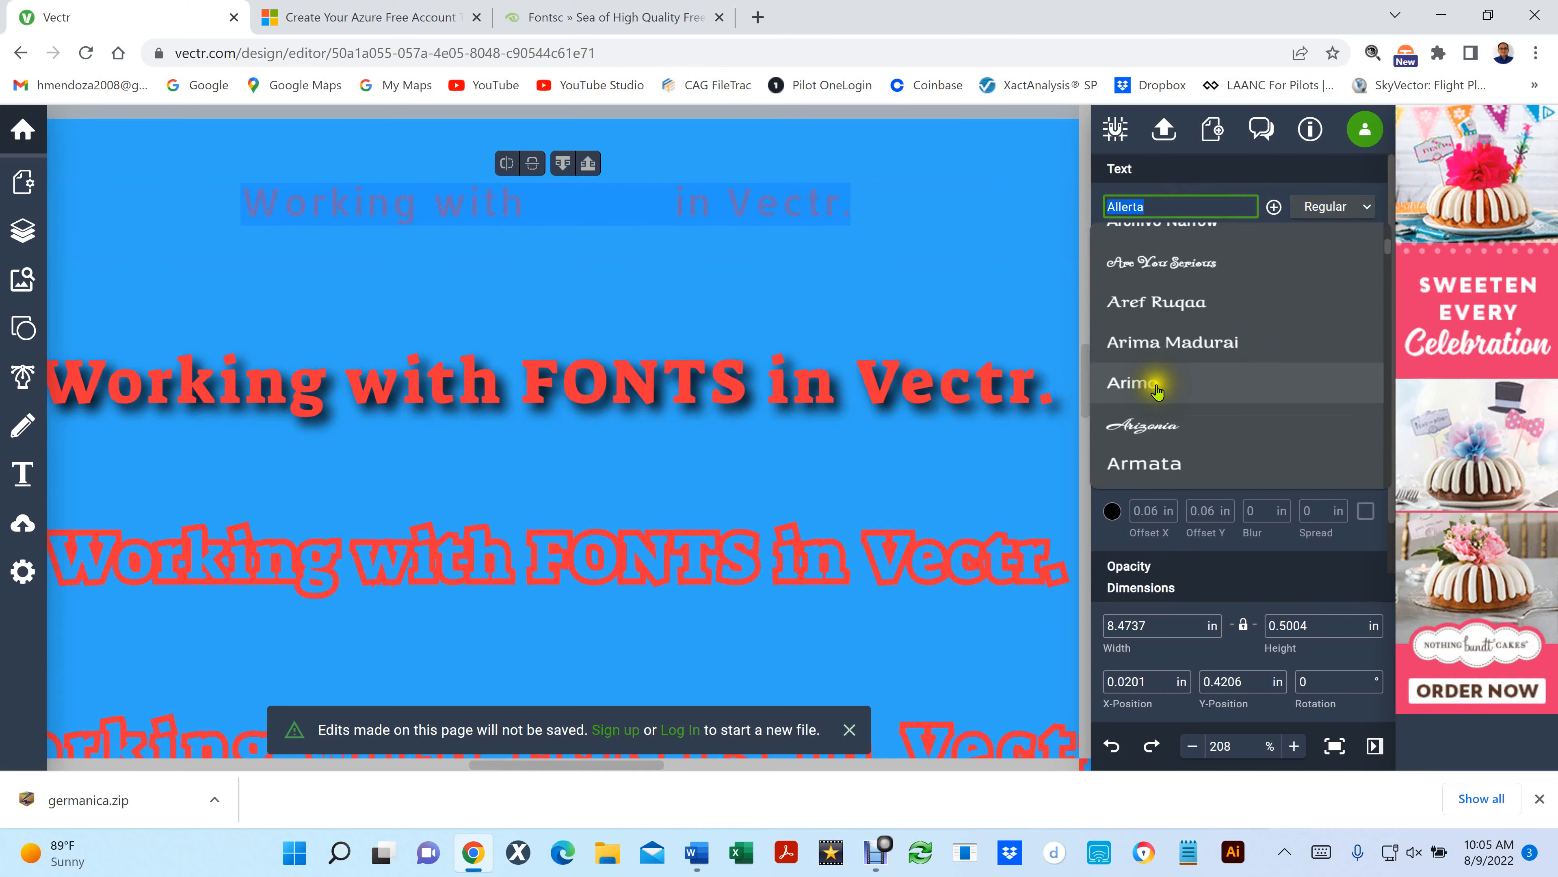
left_click(1158, 392)
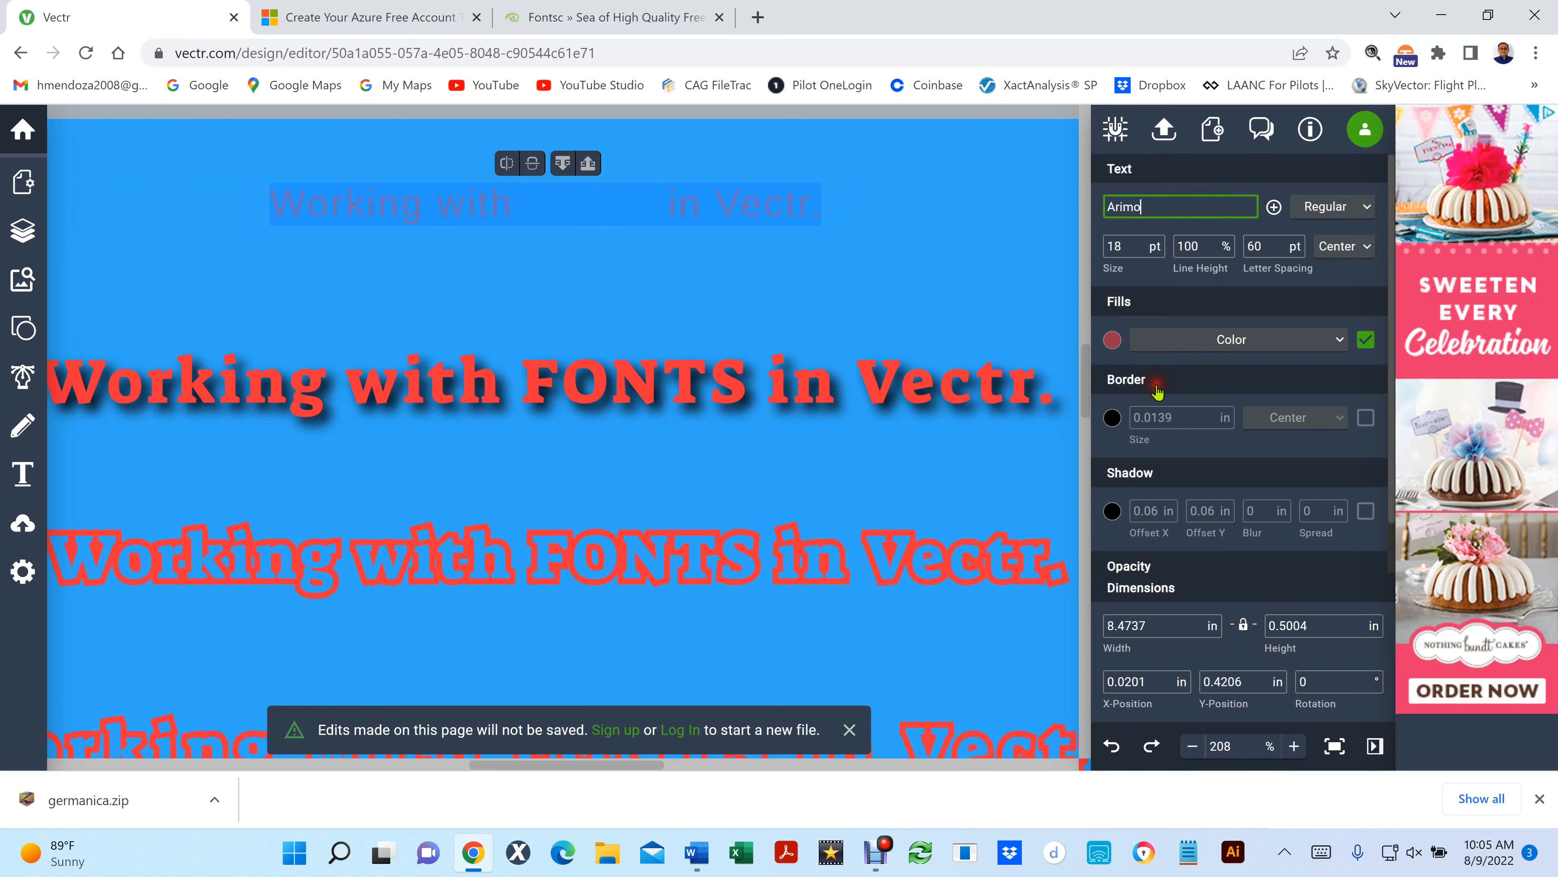
- Check which font styles Arimo offers for the topmost line and keep all of its text selected
left_click(1369, 209)
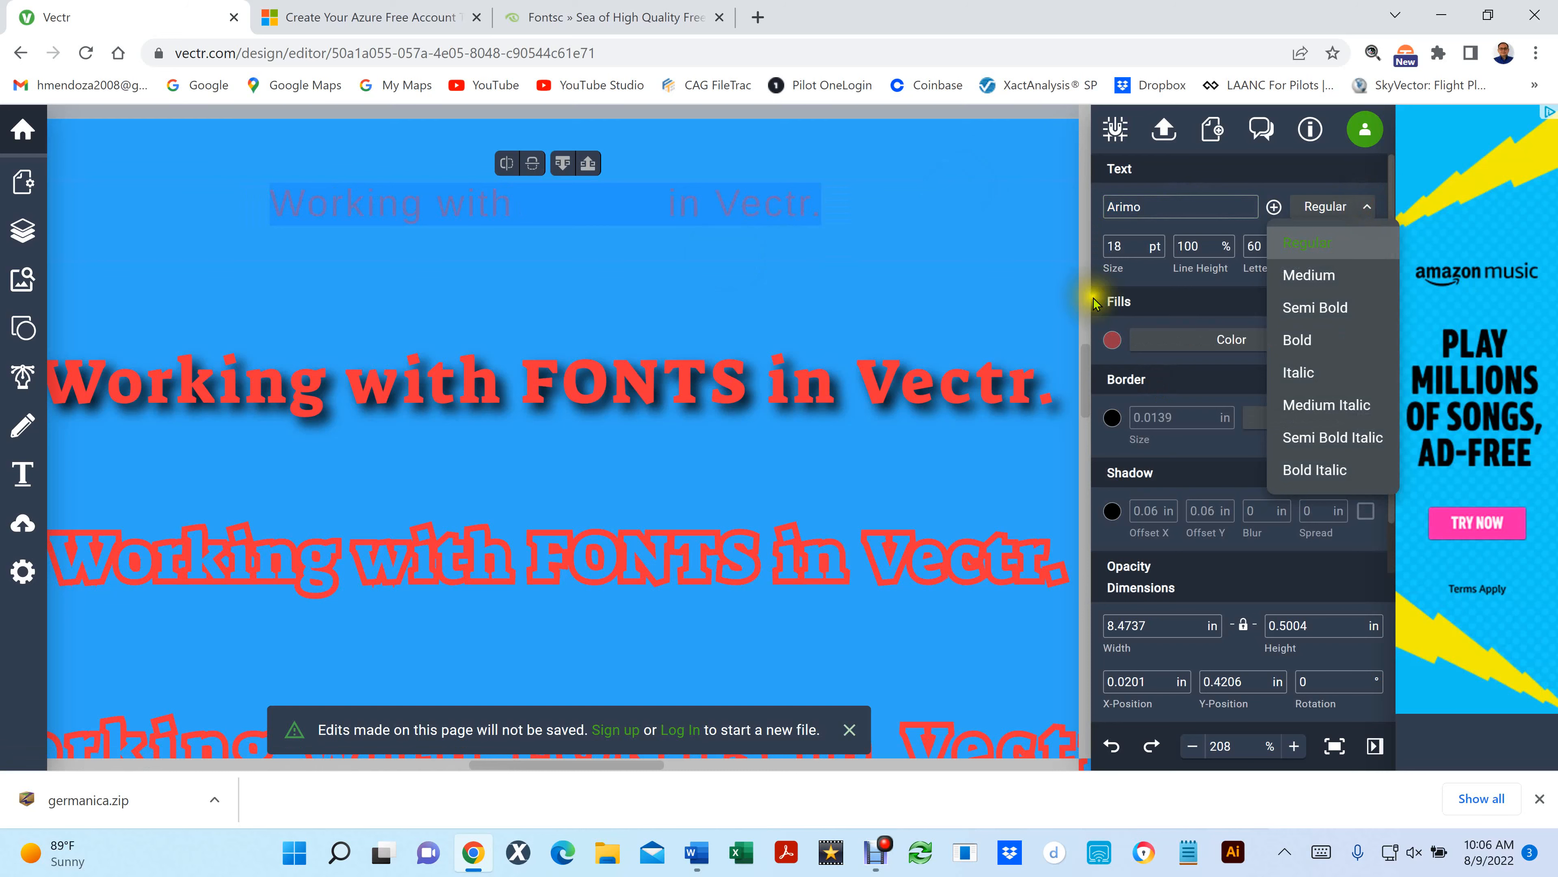
left_click(1175, 300)
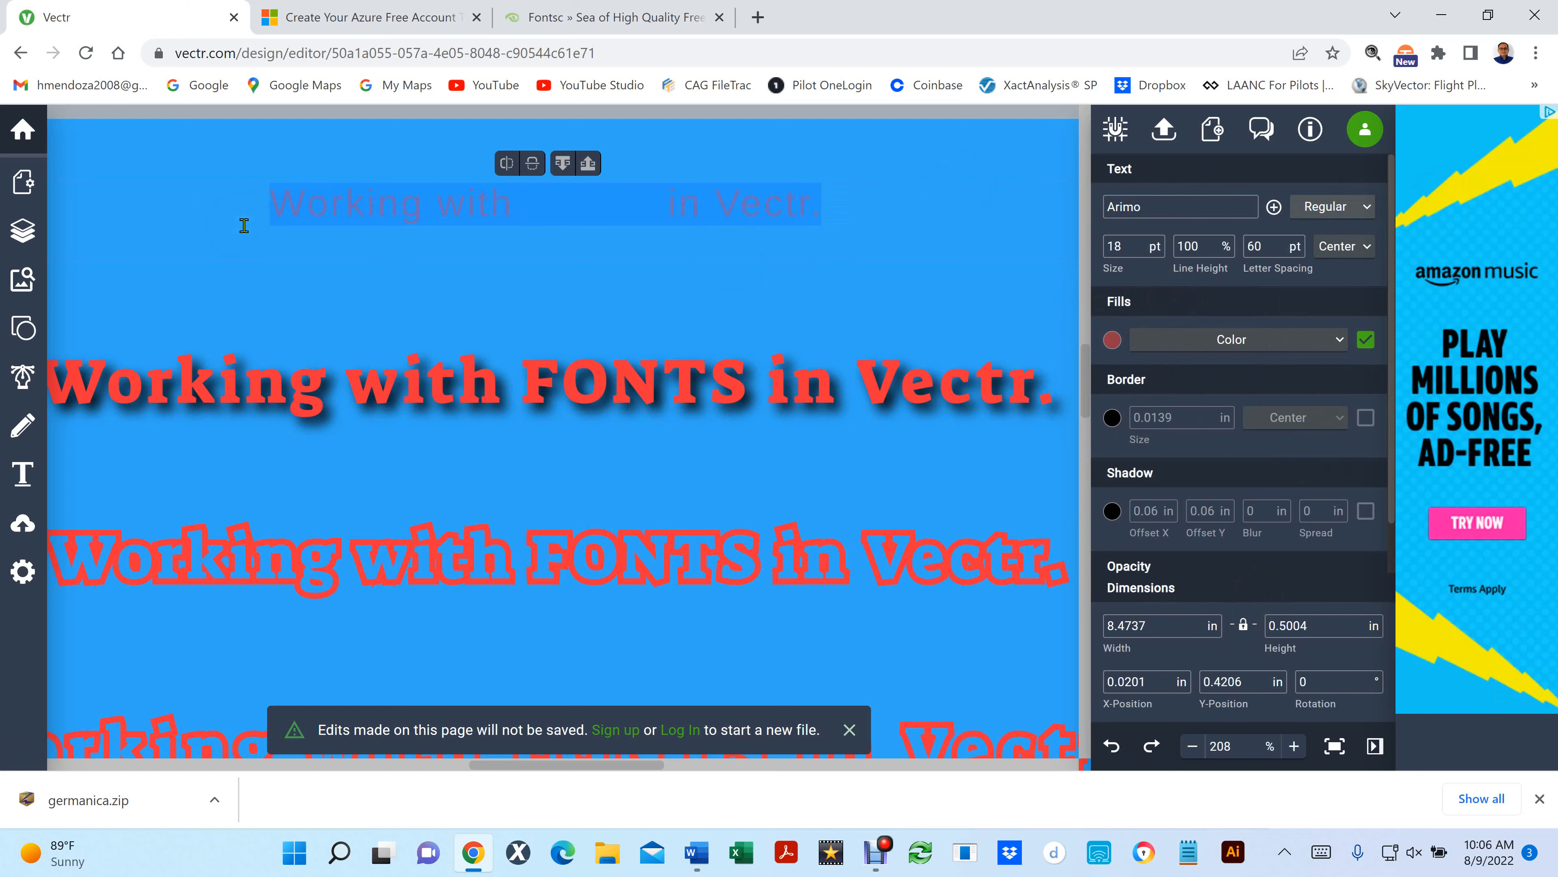
left_click(475, 203)
triple_click(474, 203)
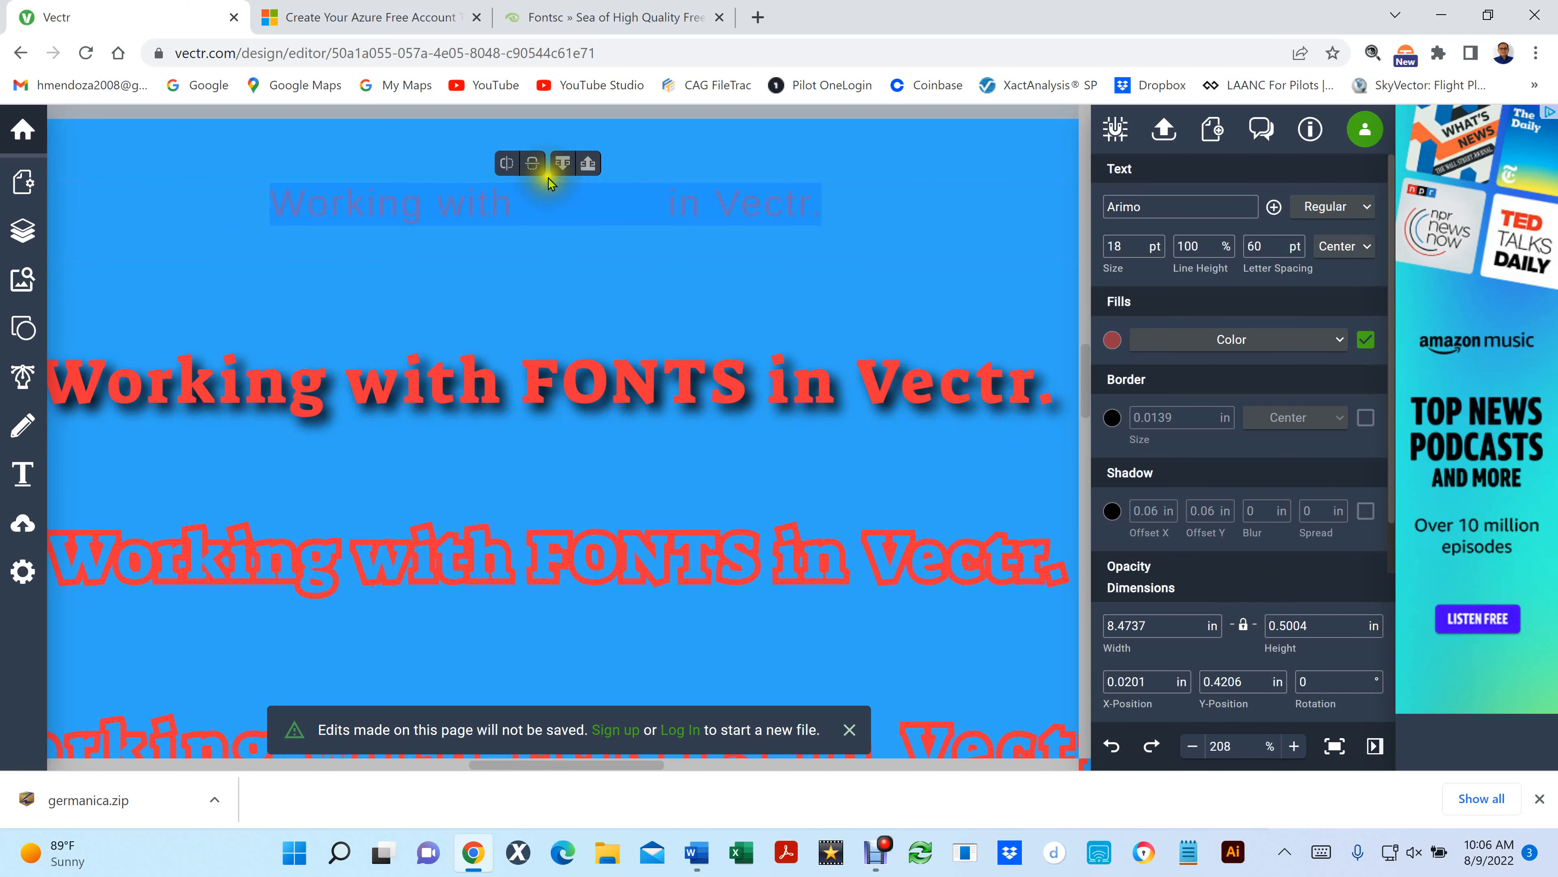
- Try flipping the topmost line horizontally and vertically, restoring its original orientation after each flip
left_click(507, 163)
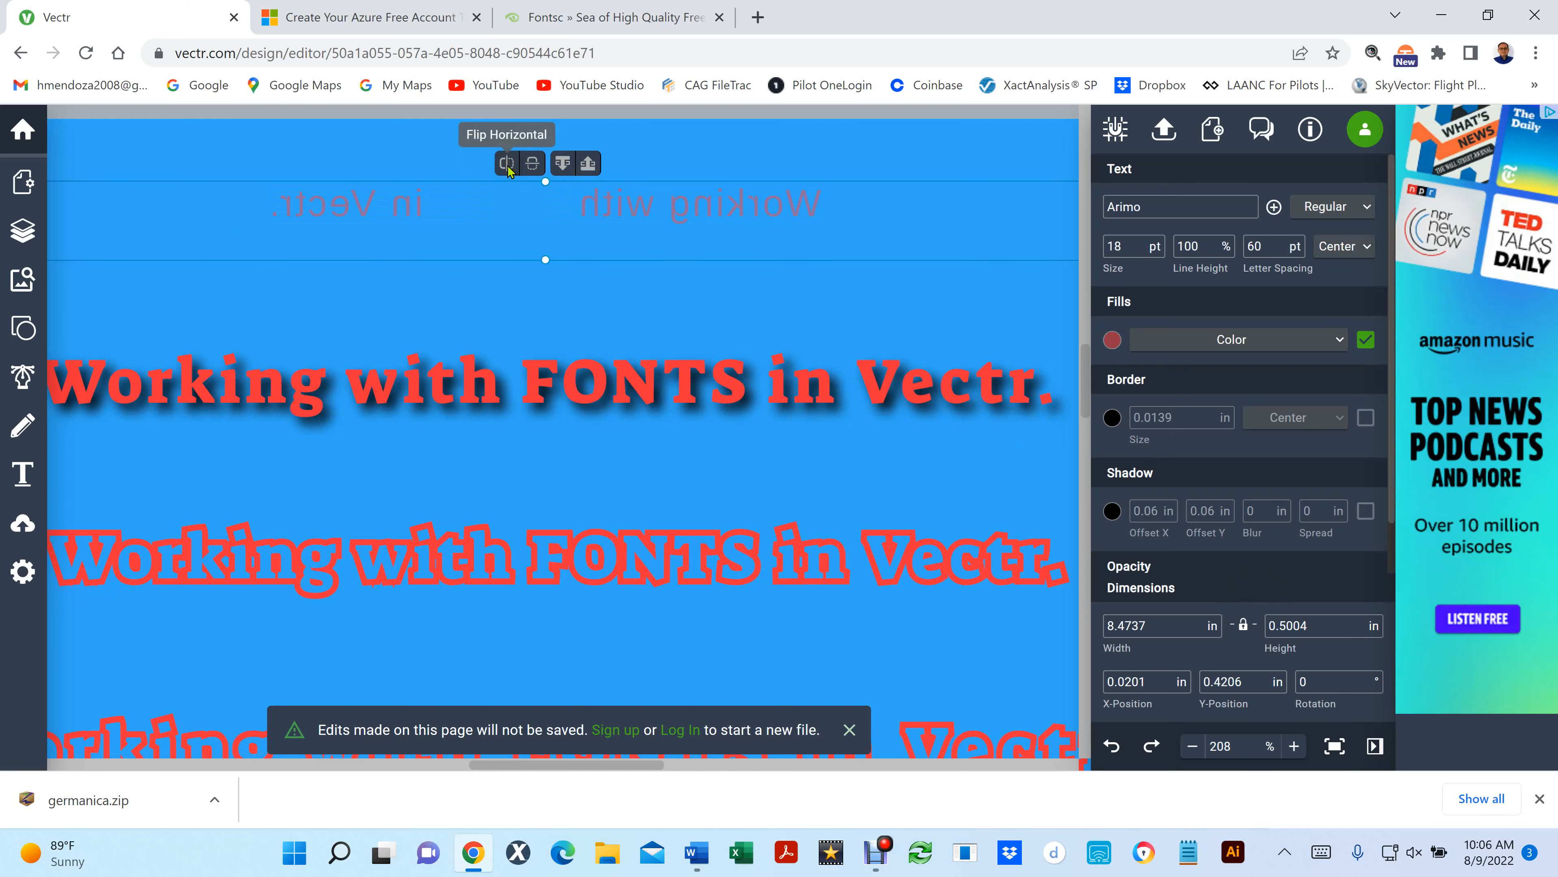
left_click(508, 164)
left_click(506, 165)
left_click(507, 164)
left_click(534, 163)
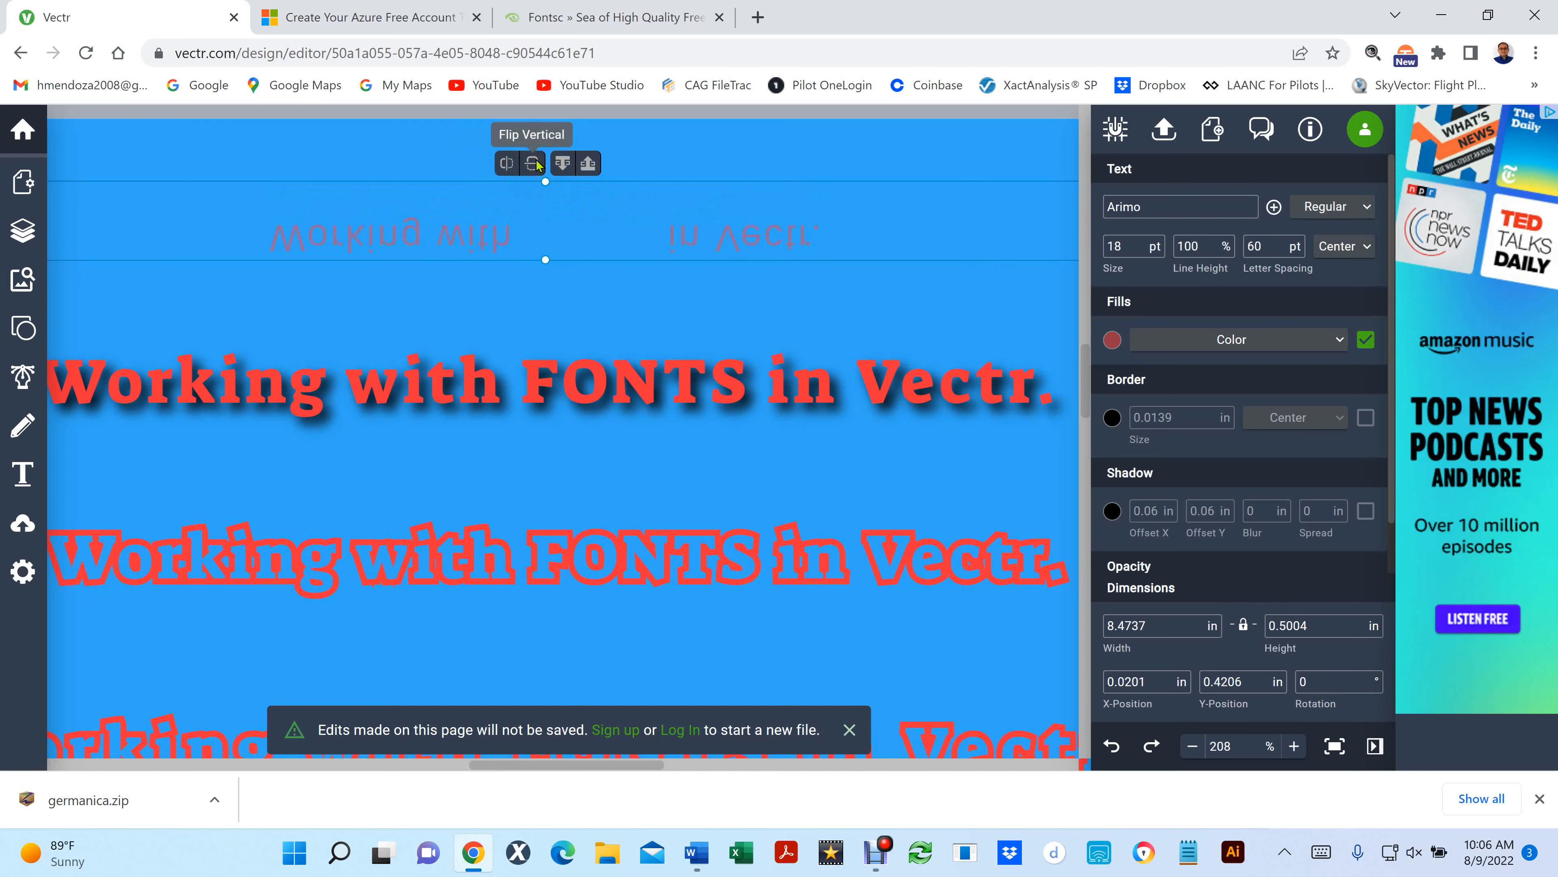
left_click(534, 163)
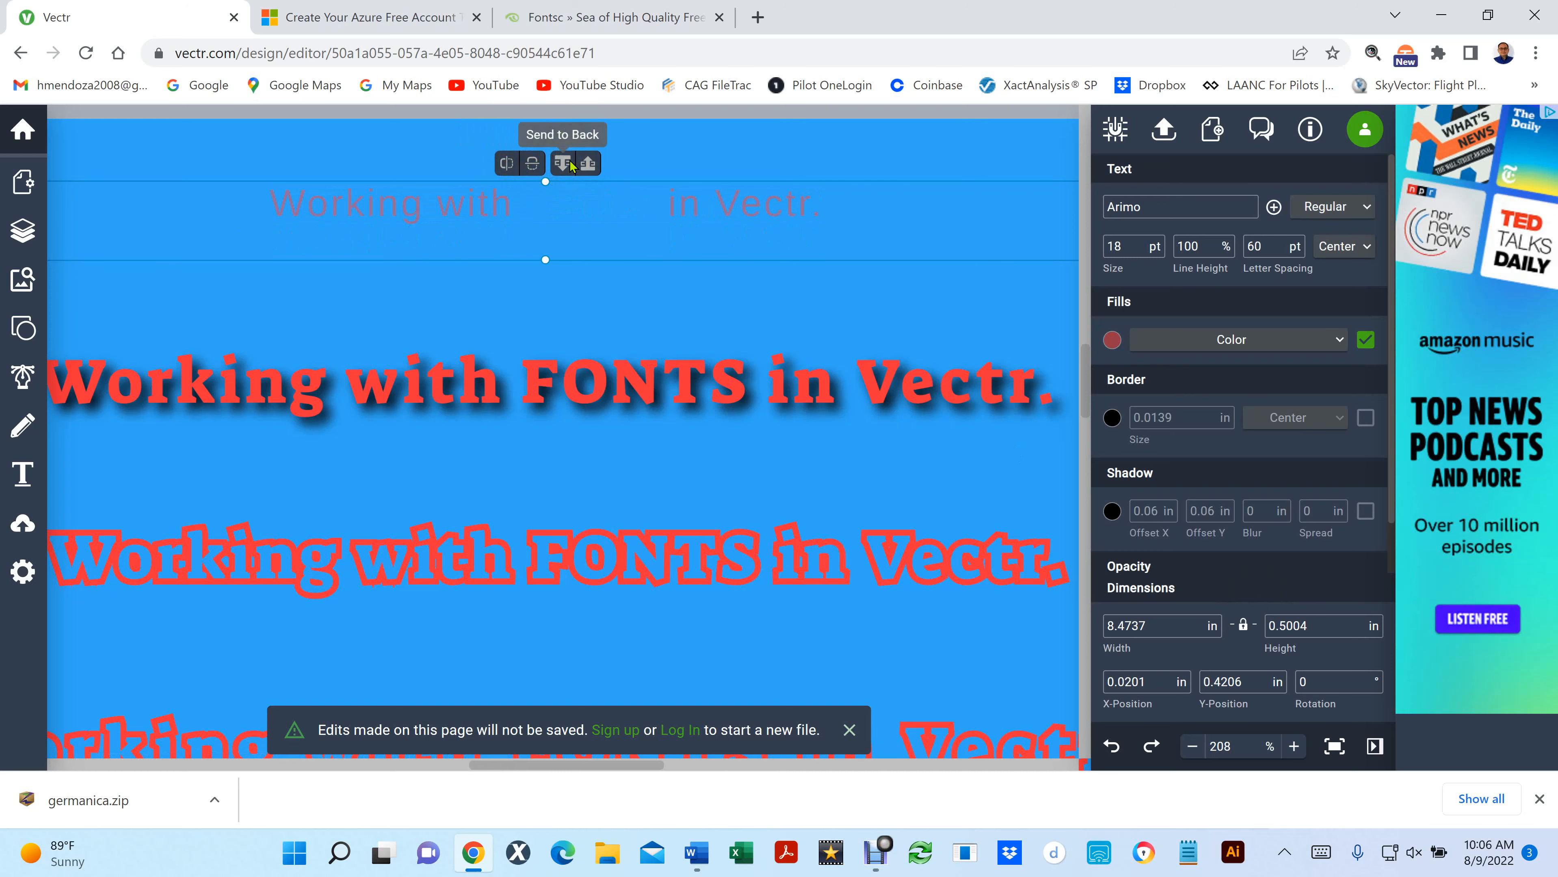
- Select the shadowed second line and try sending it to the back and to the front again
left_click(534, 397)
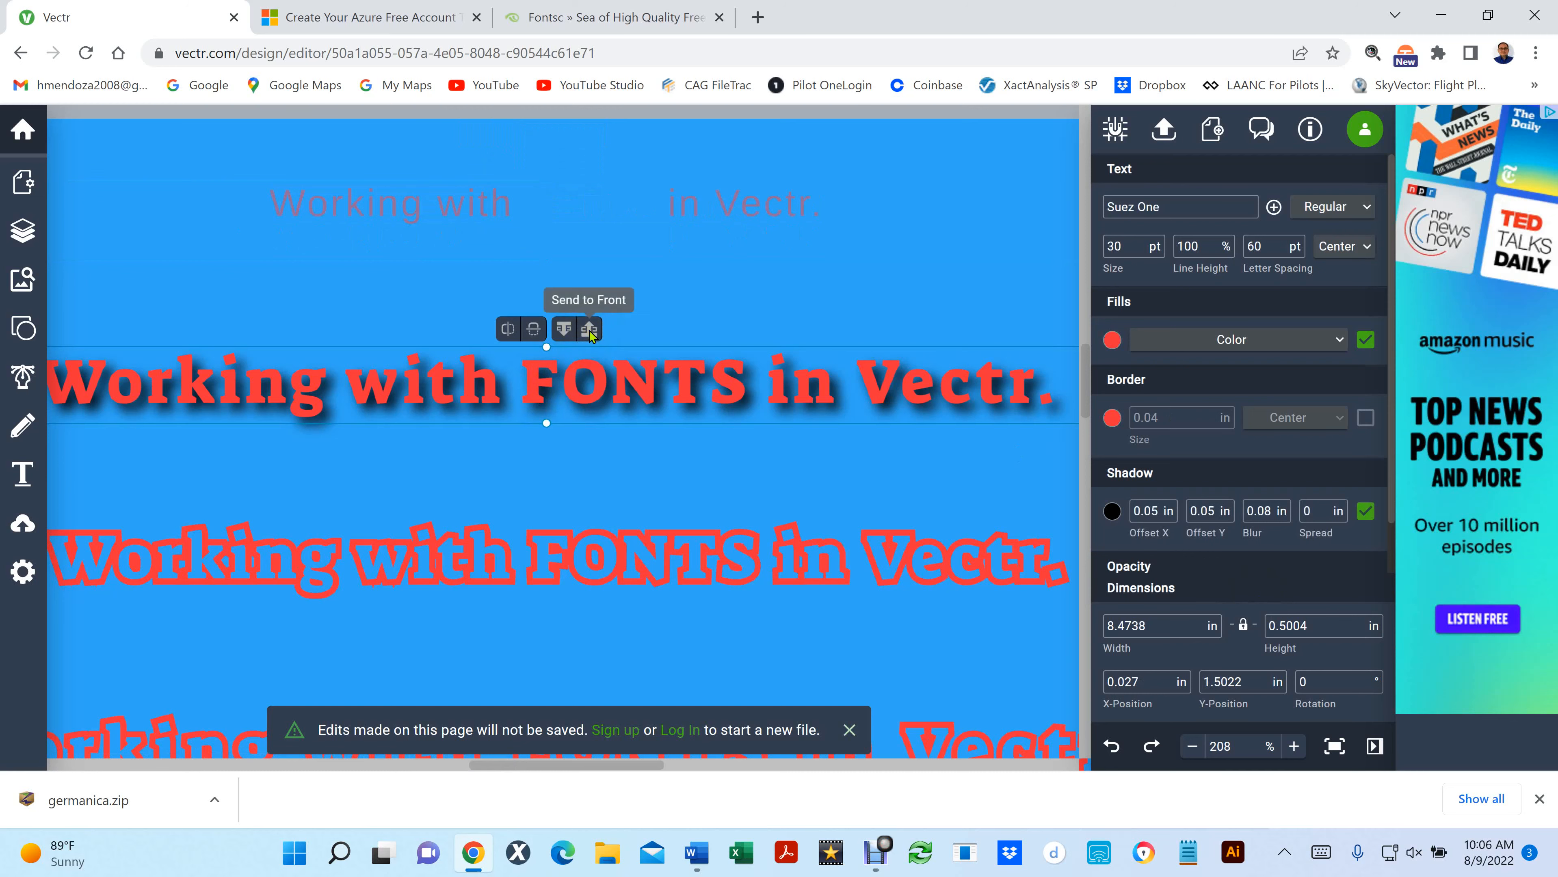
left_click(543, 361)
left_click(536, 387)
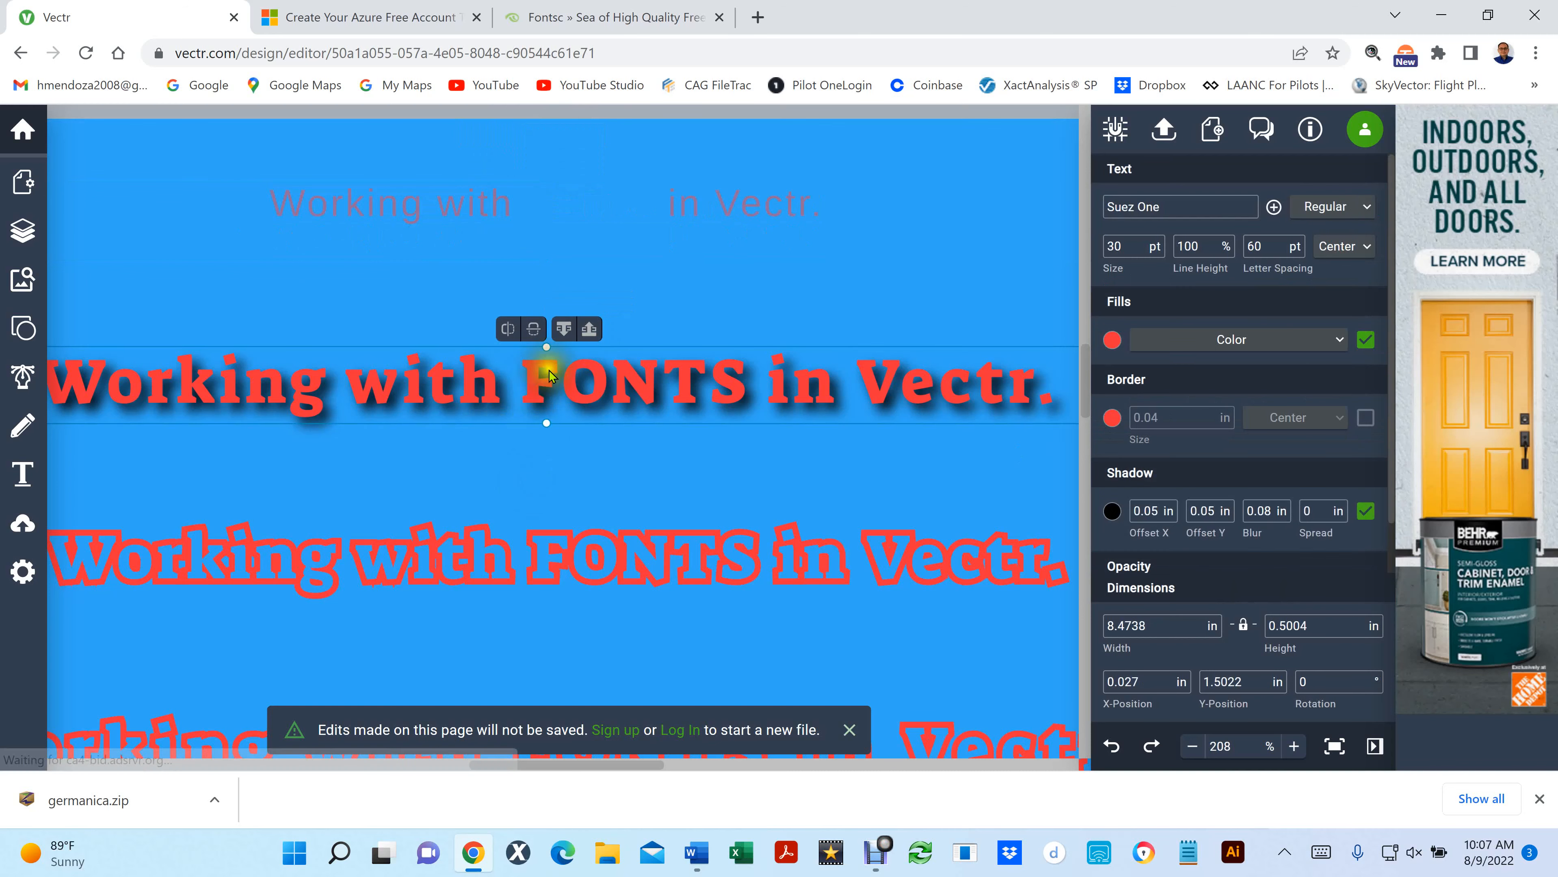
left_click(564, 330)
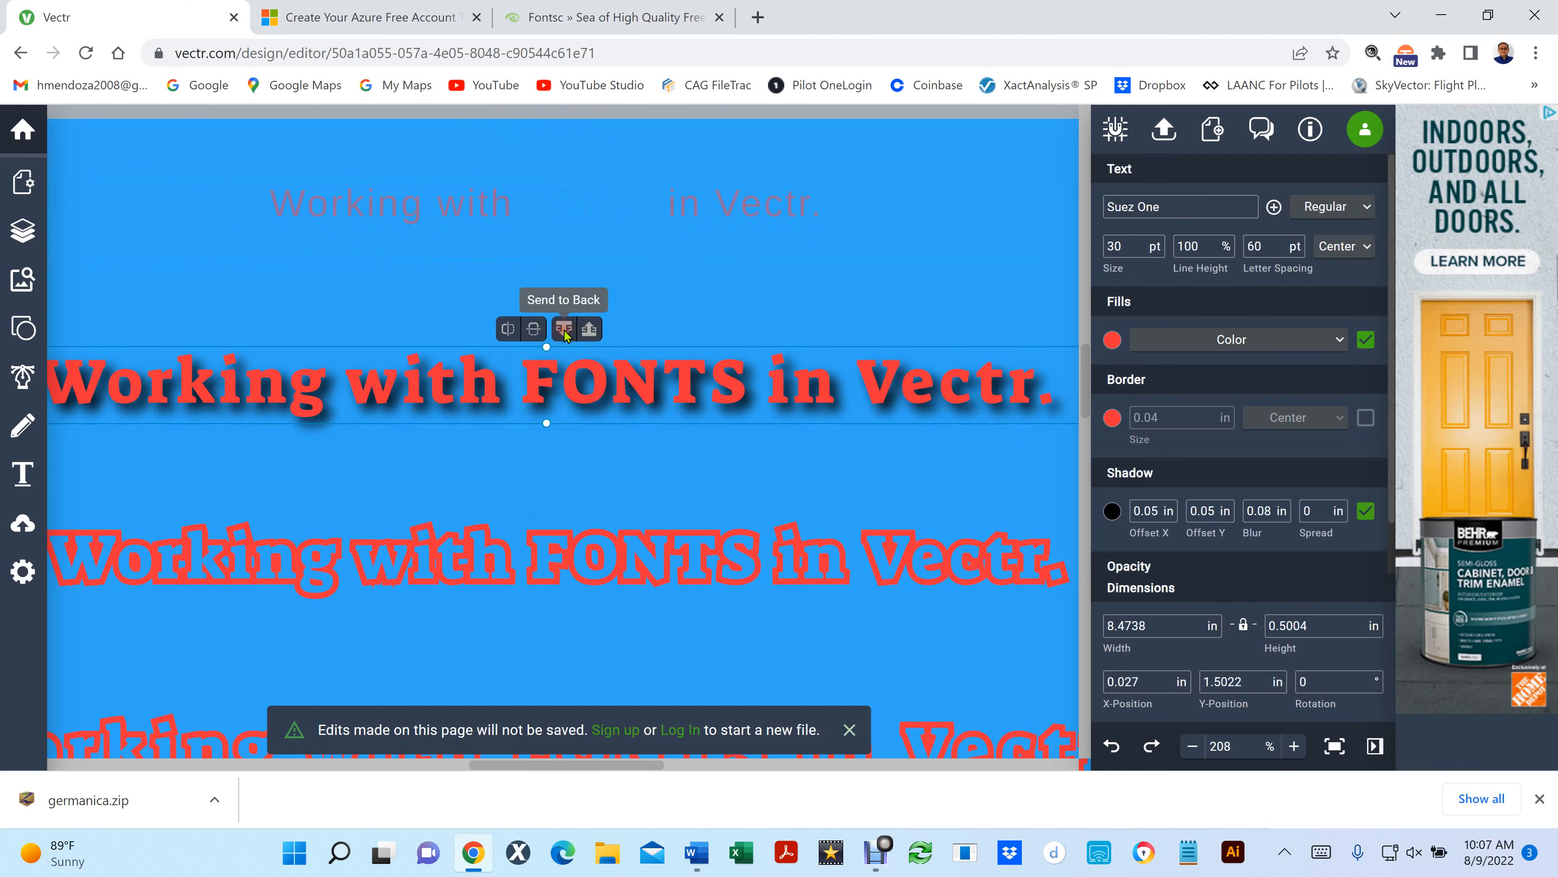
left_click(592, 332)
- Send the radial gradient copy of the bottom line behind its red-bordered copy
scroll(772, 425, "down", 5)
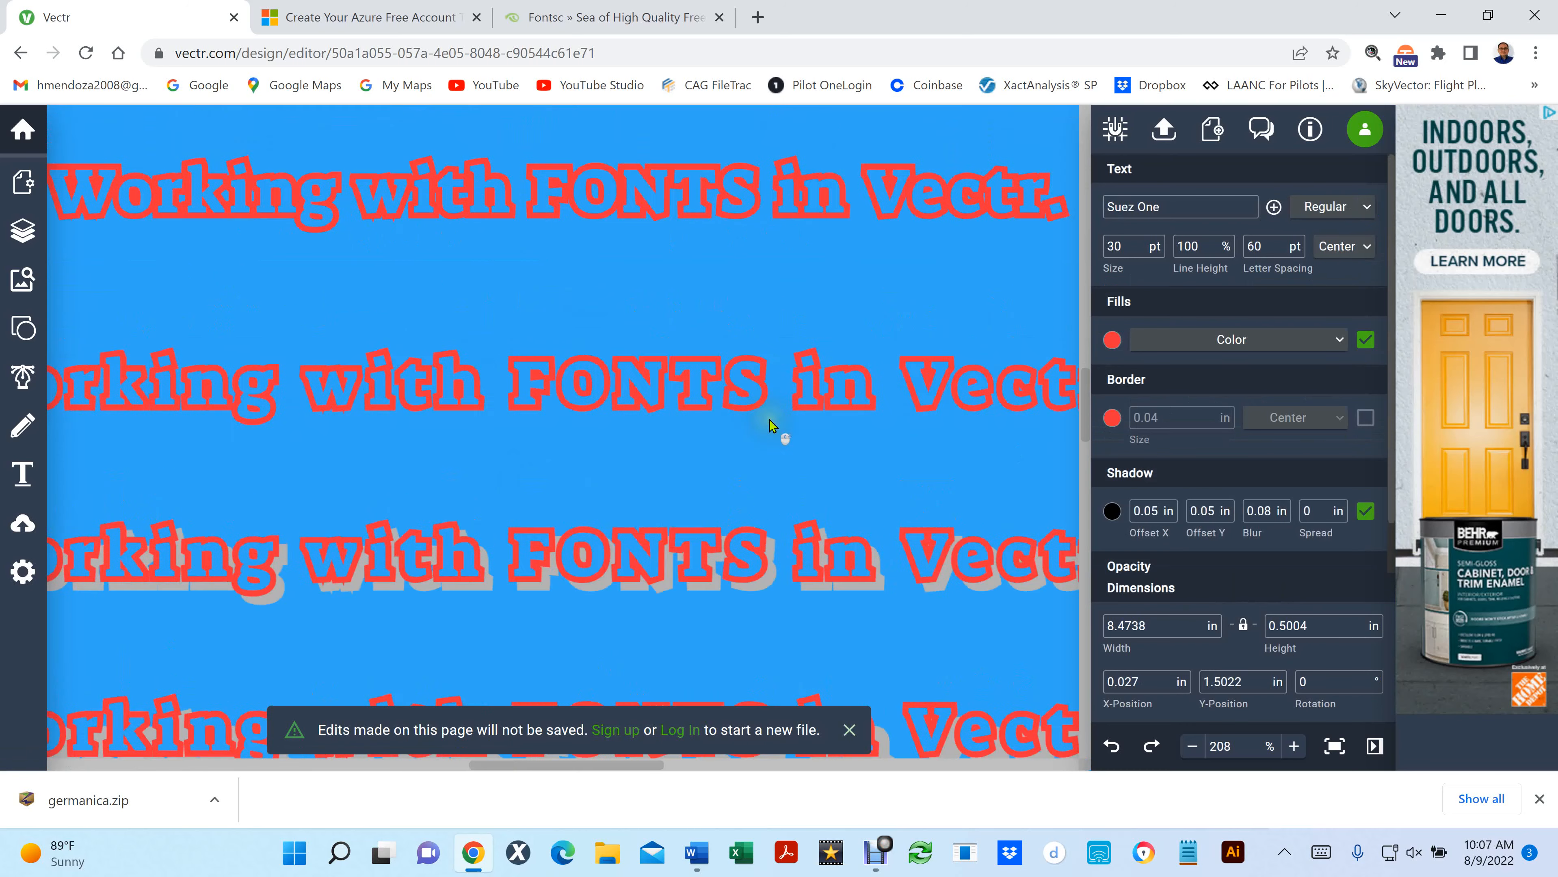
scroll(777, 430, "down", 3)
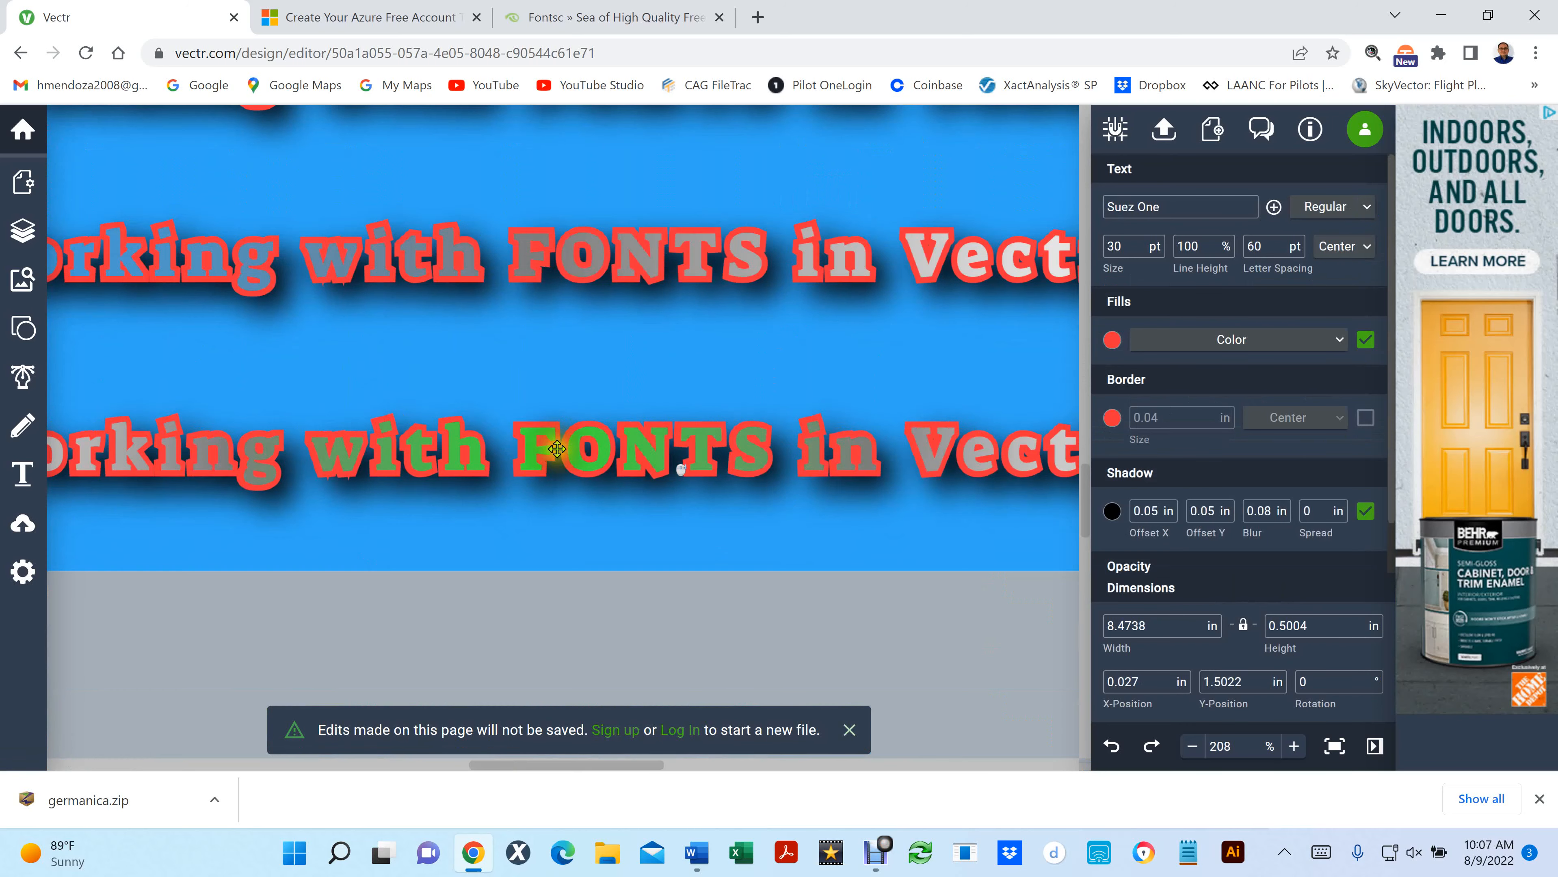
left_click(558, 449)
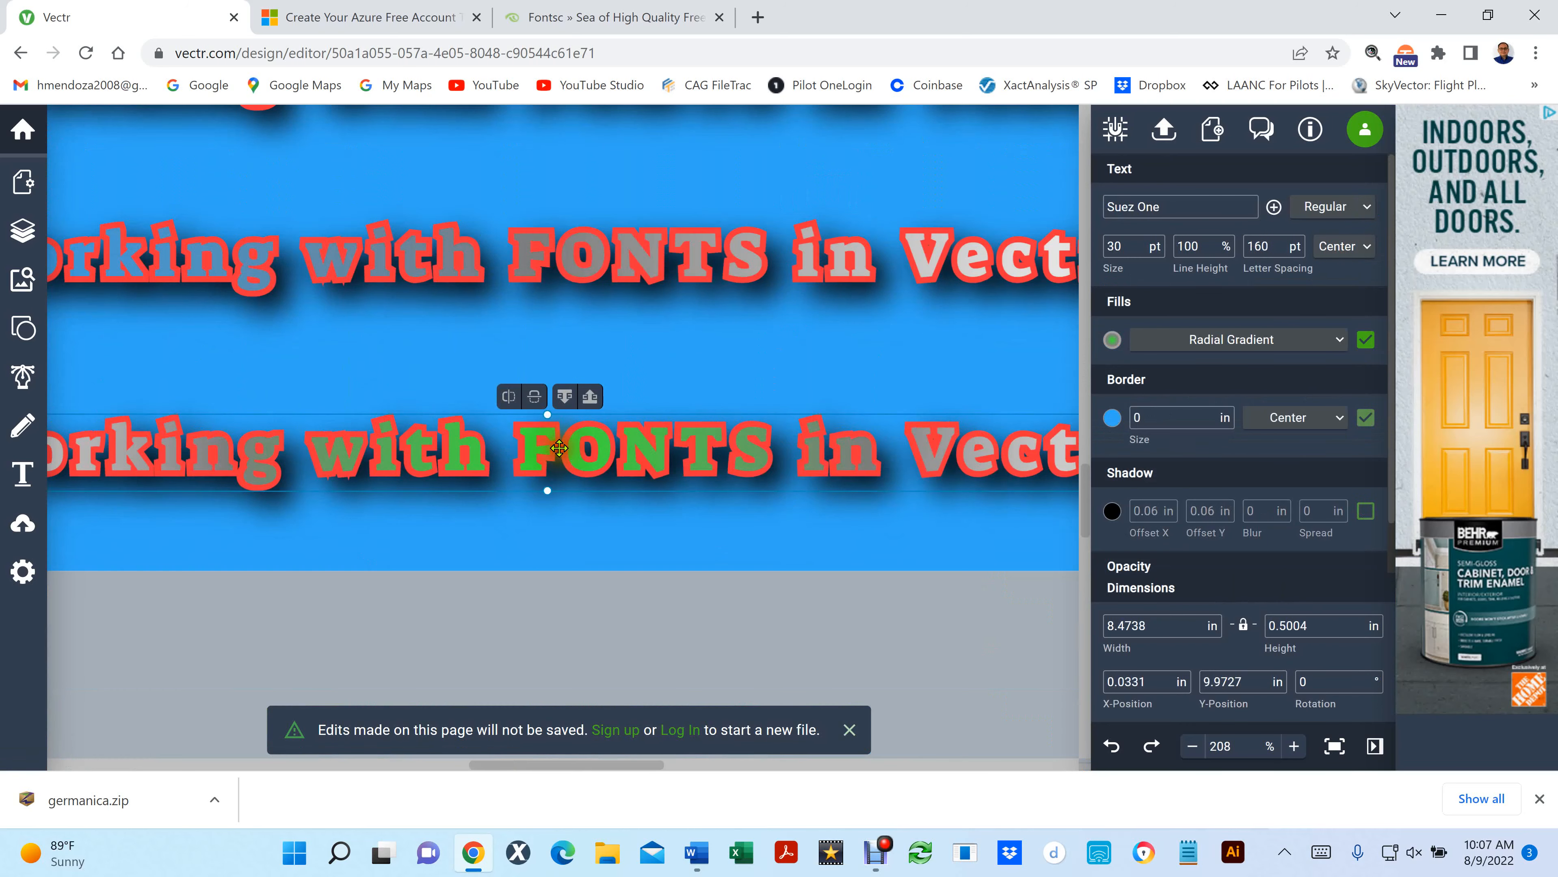
left_click(564, 397)
left_click(564, 396)
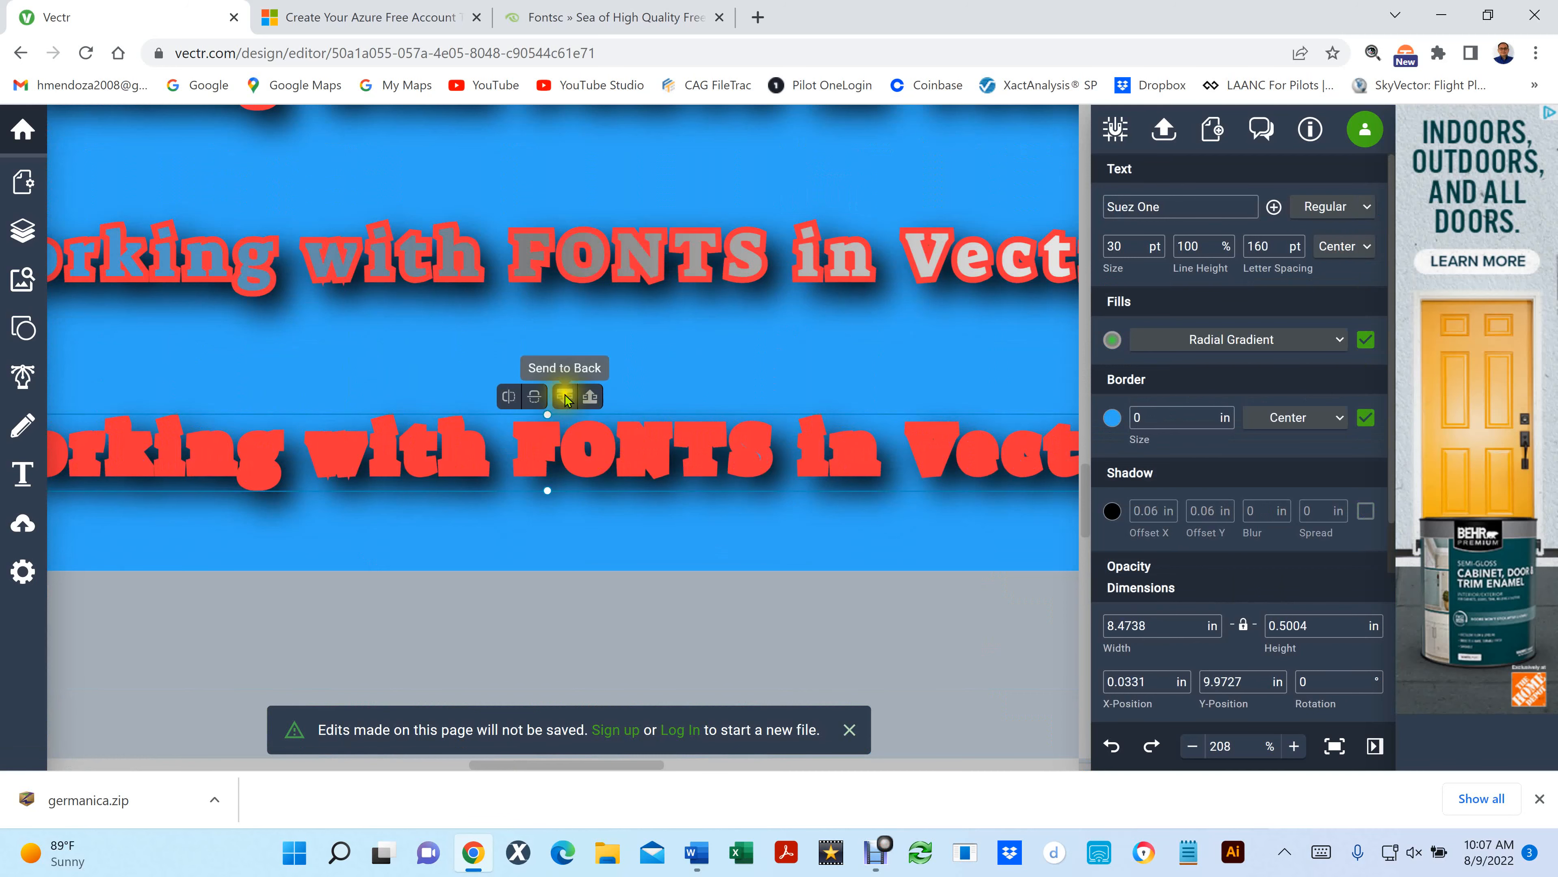
- Send the red-bordered copy of the bottom line behind the gradient copy and show the whole page
left_click(585, 563)
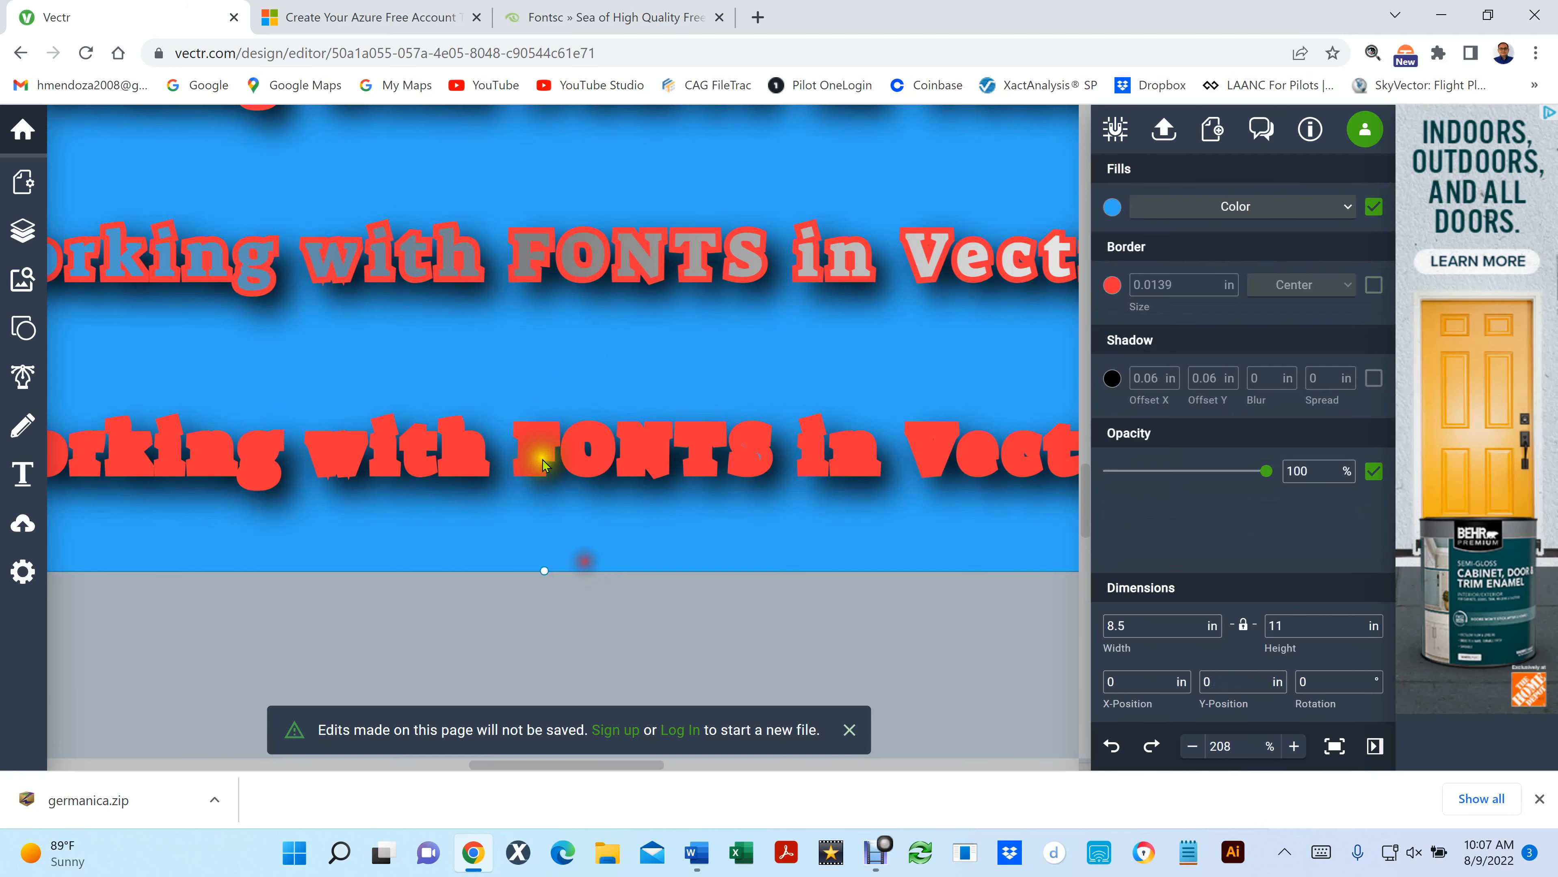
left_click(543, 456)
left_click(564, 395)
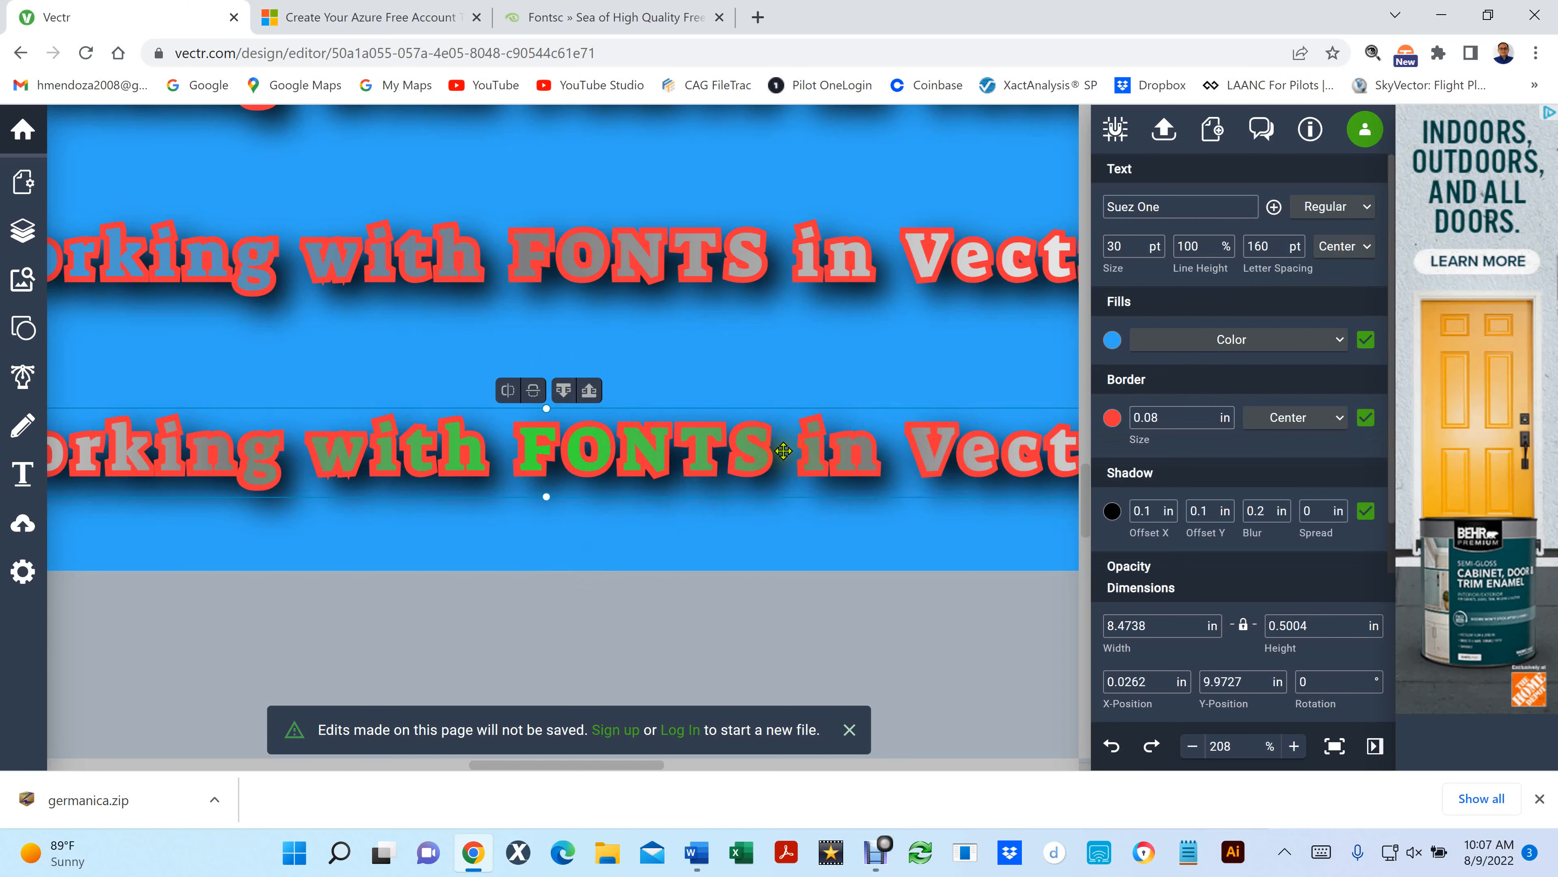
key("ctrl+0")
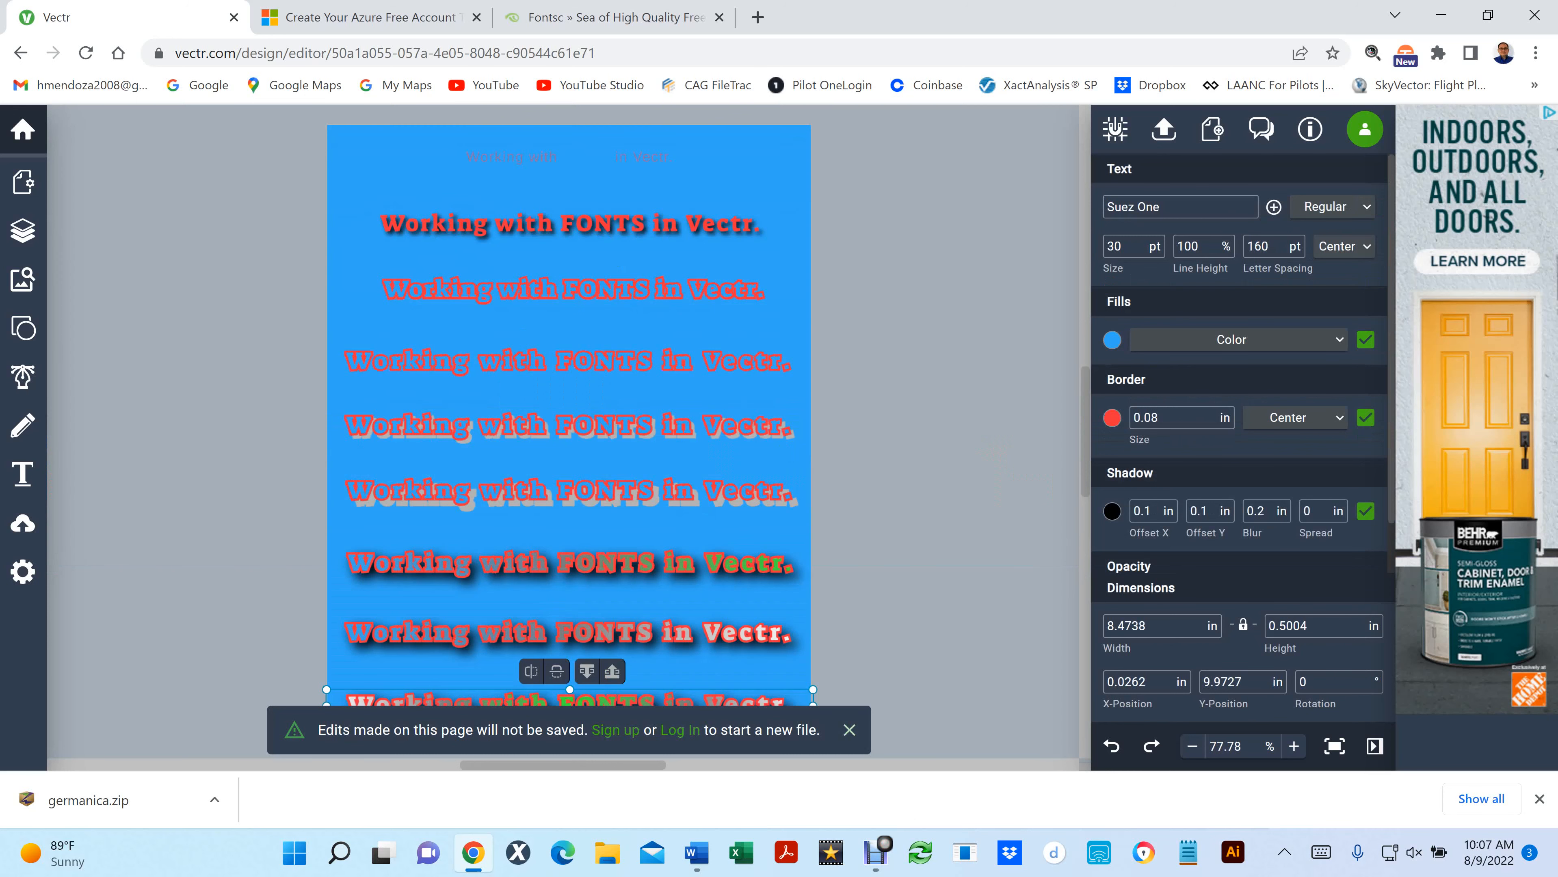